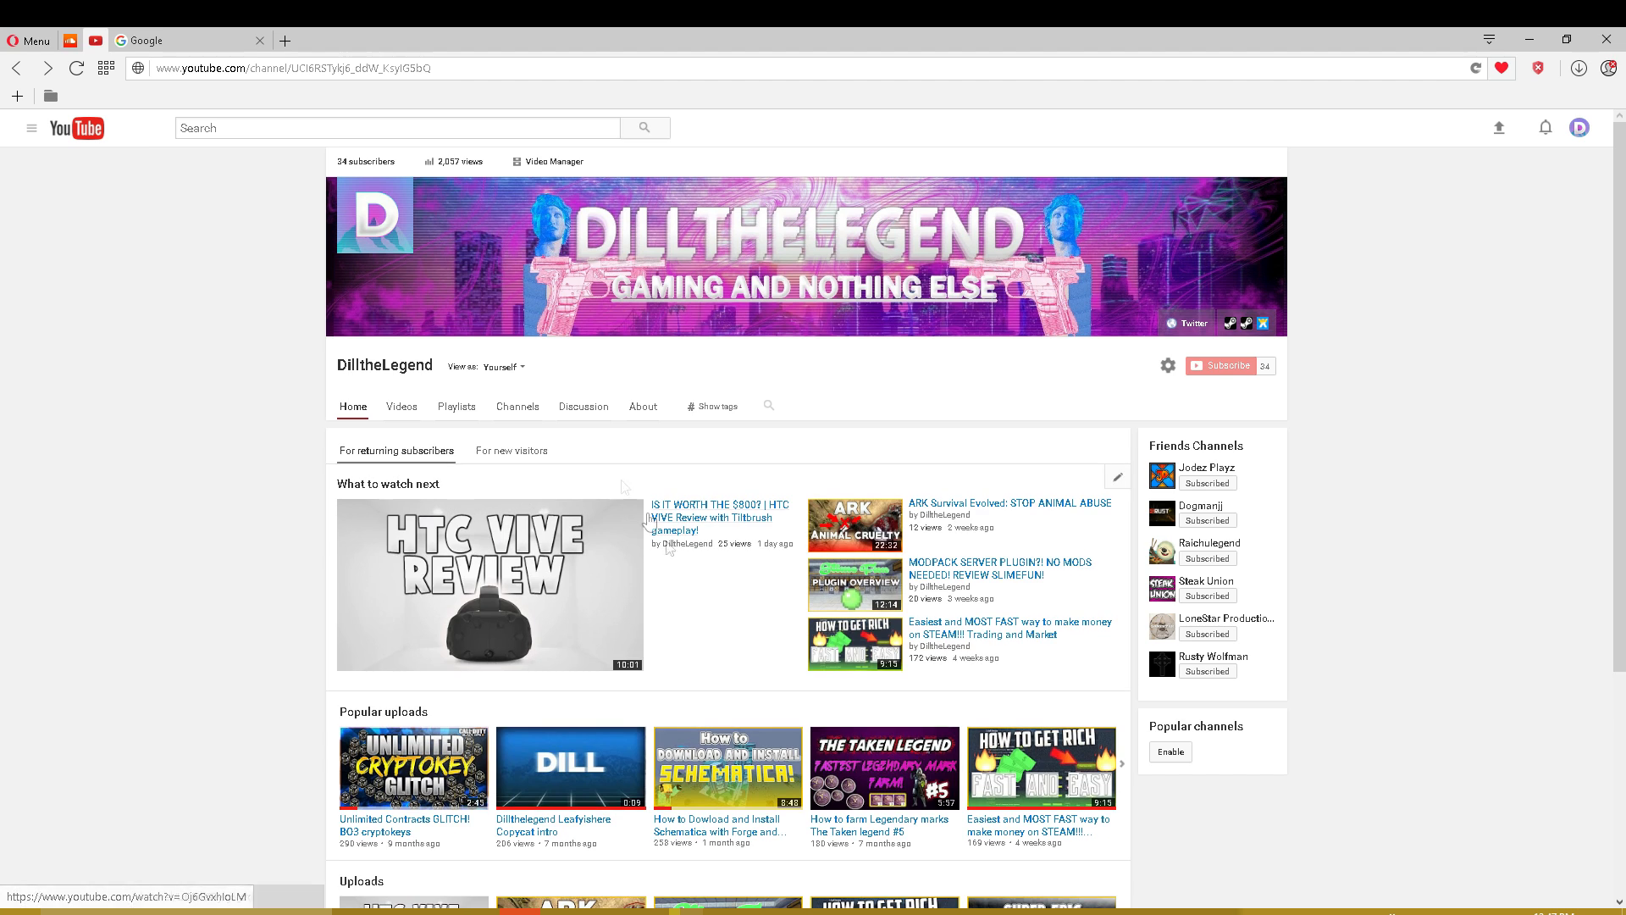
scroll(1021, 865, "down", 3)
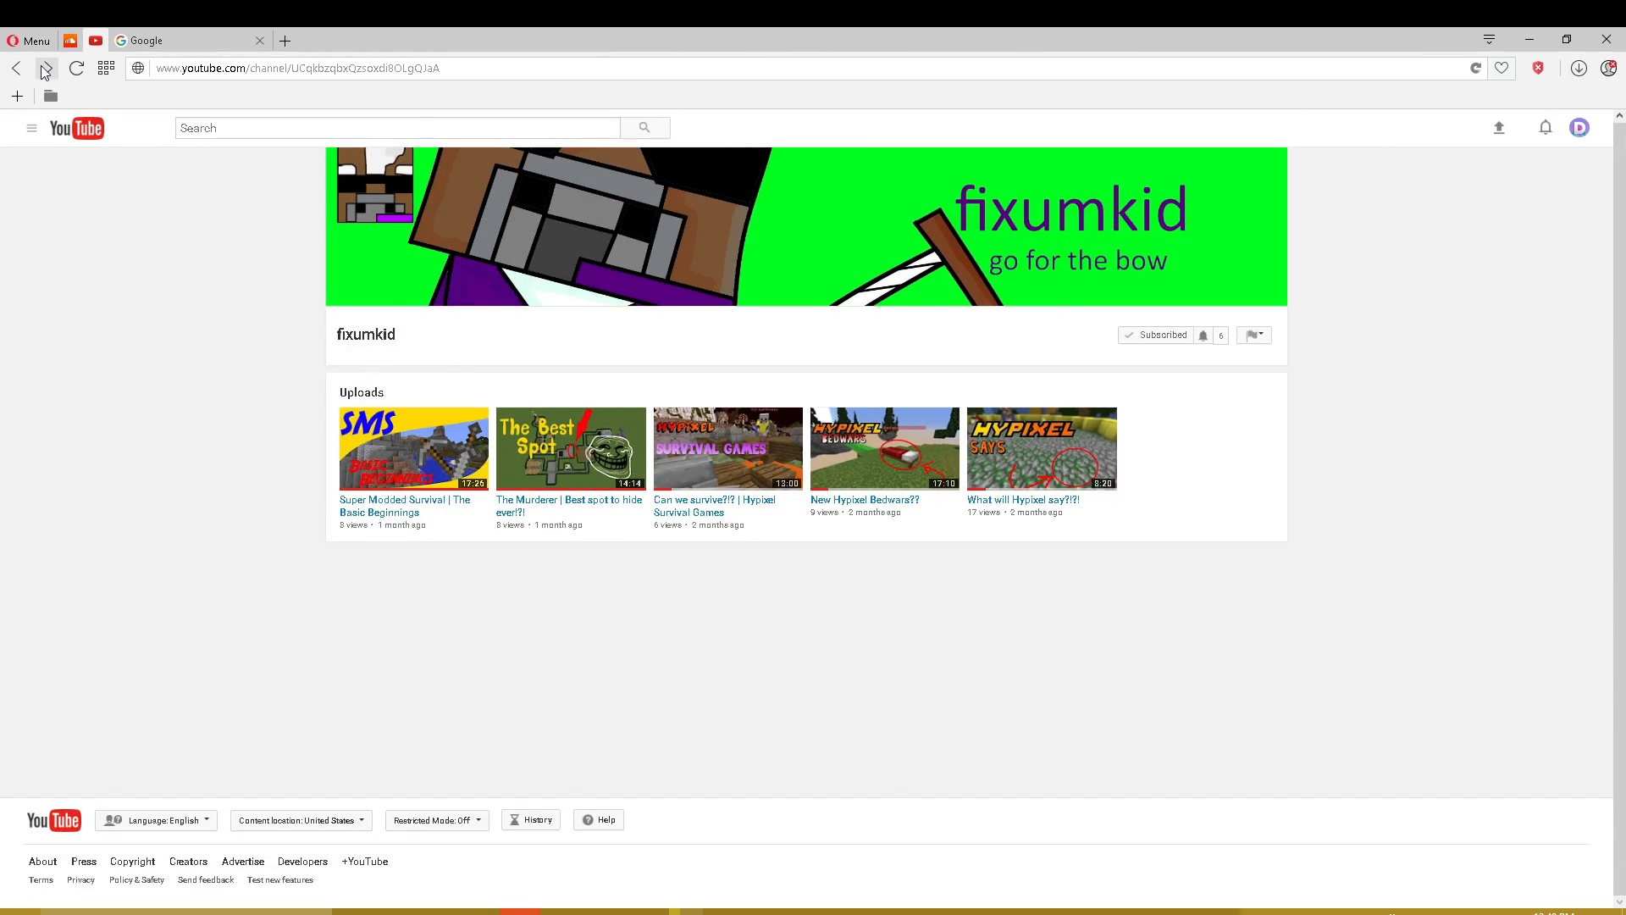
left_click(46, 69)
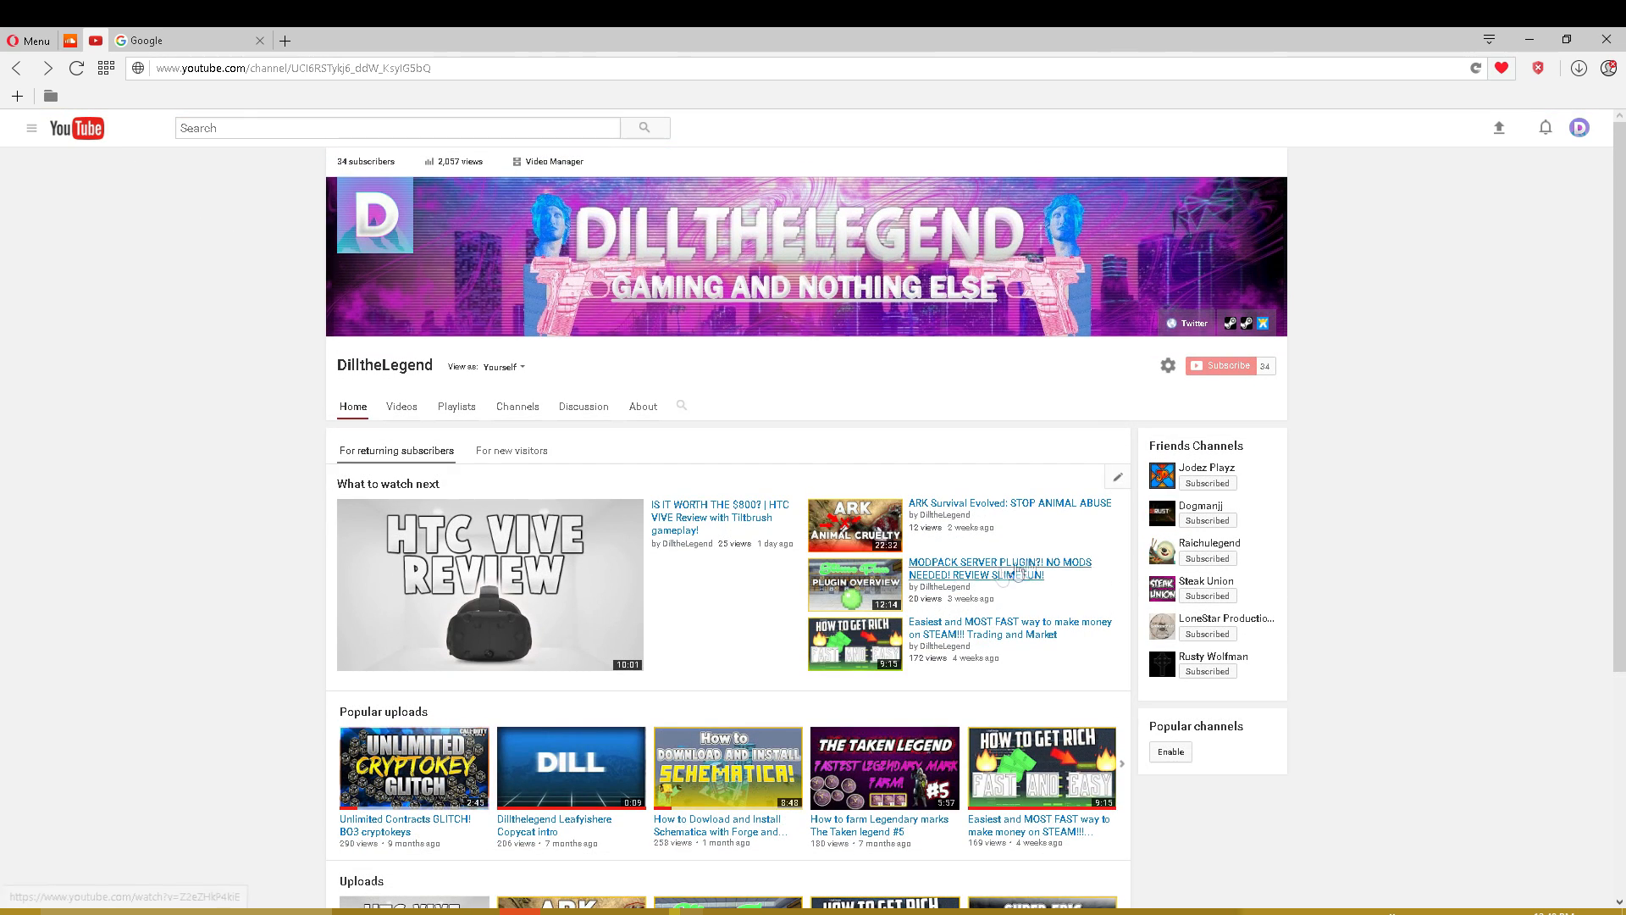
- Leave the browser and open the watchdogs thumbnail project from the desktop in paint.net
left_click(1529, 40)
left_click(1521, 35)
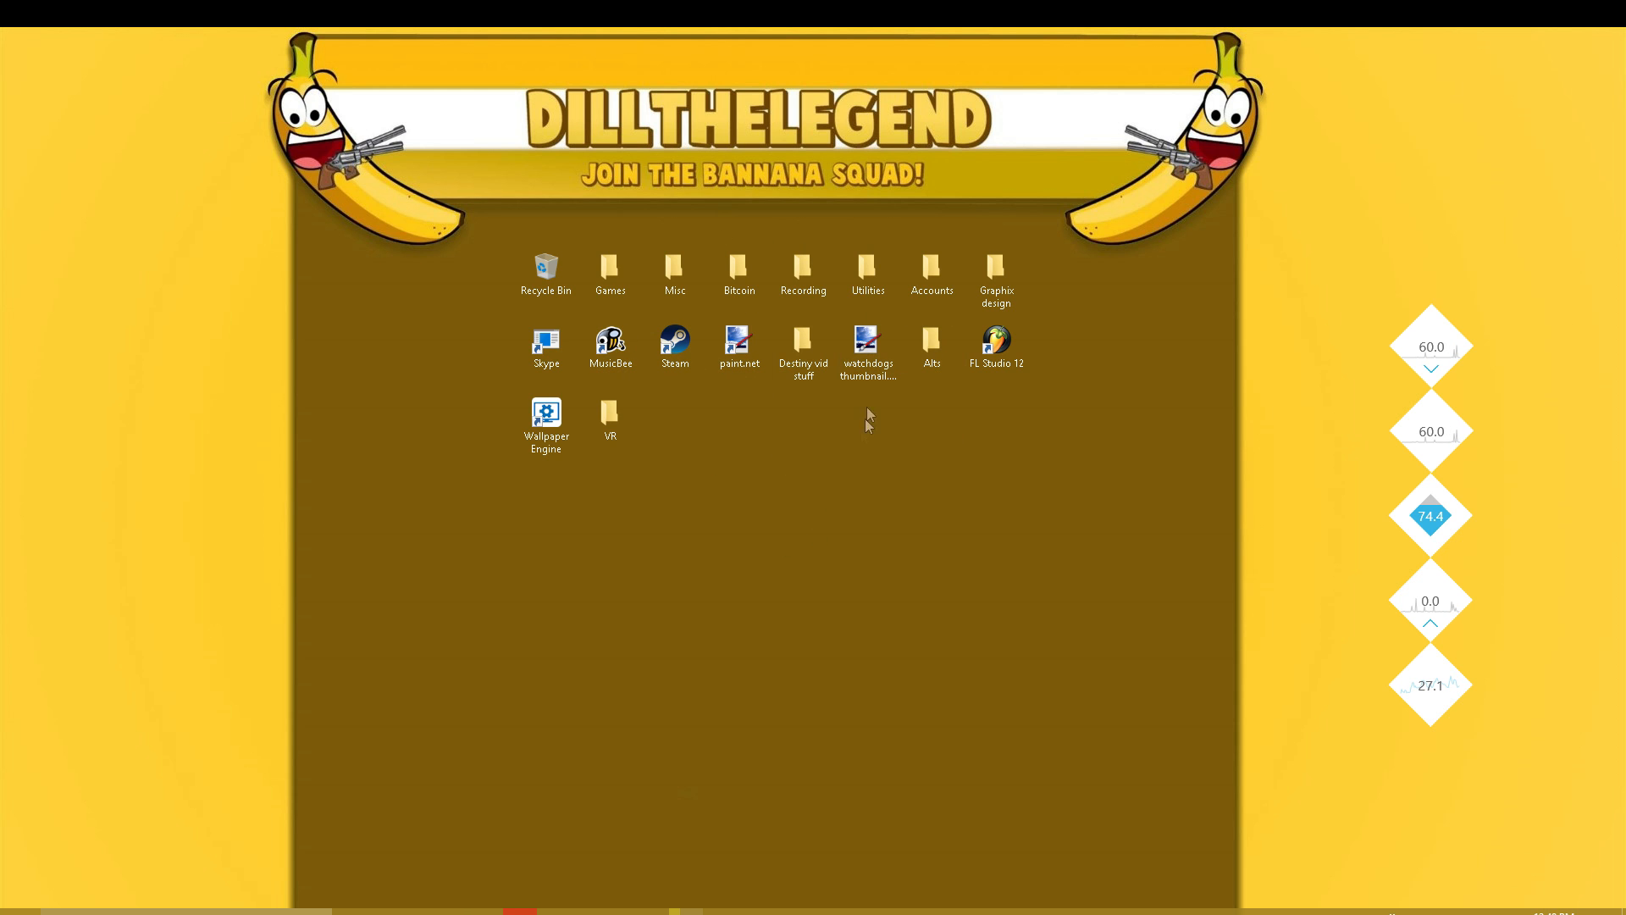
left_click(883, 370)
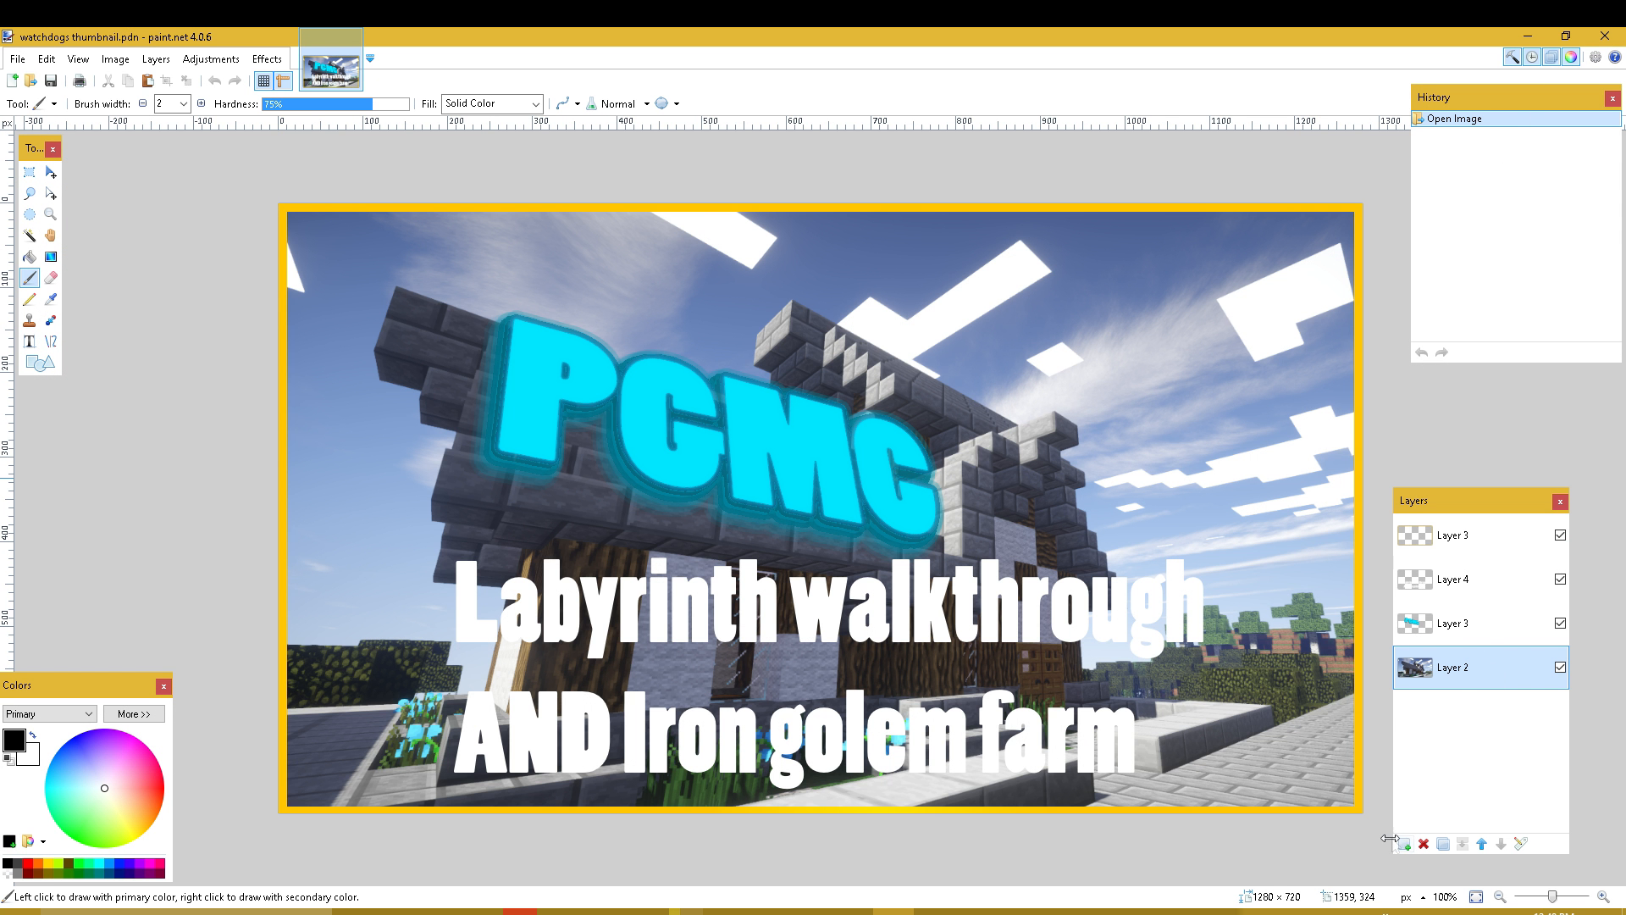
- Delete the background photo layer, the PCMC logo layer and the white caption text layer
left_click(1424, 843)
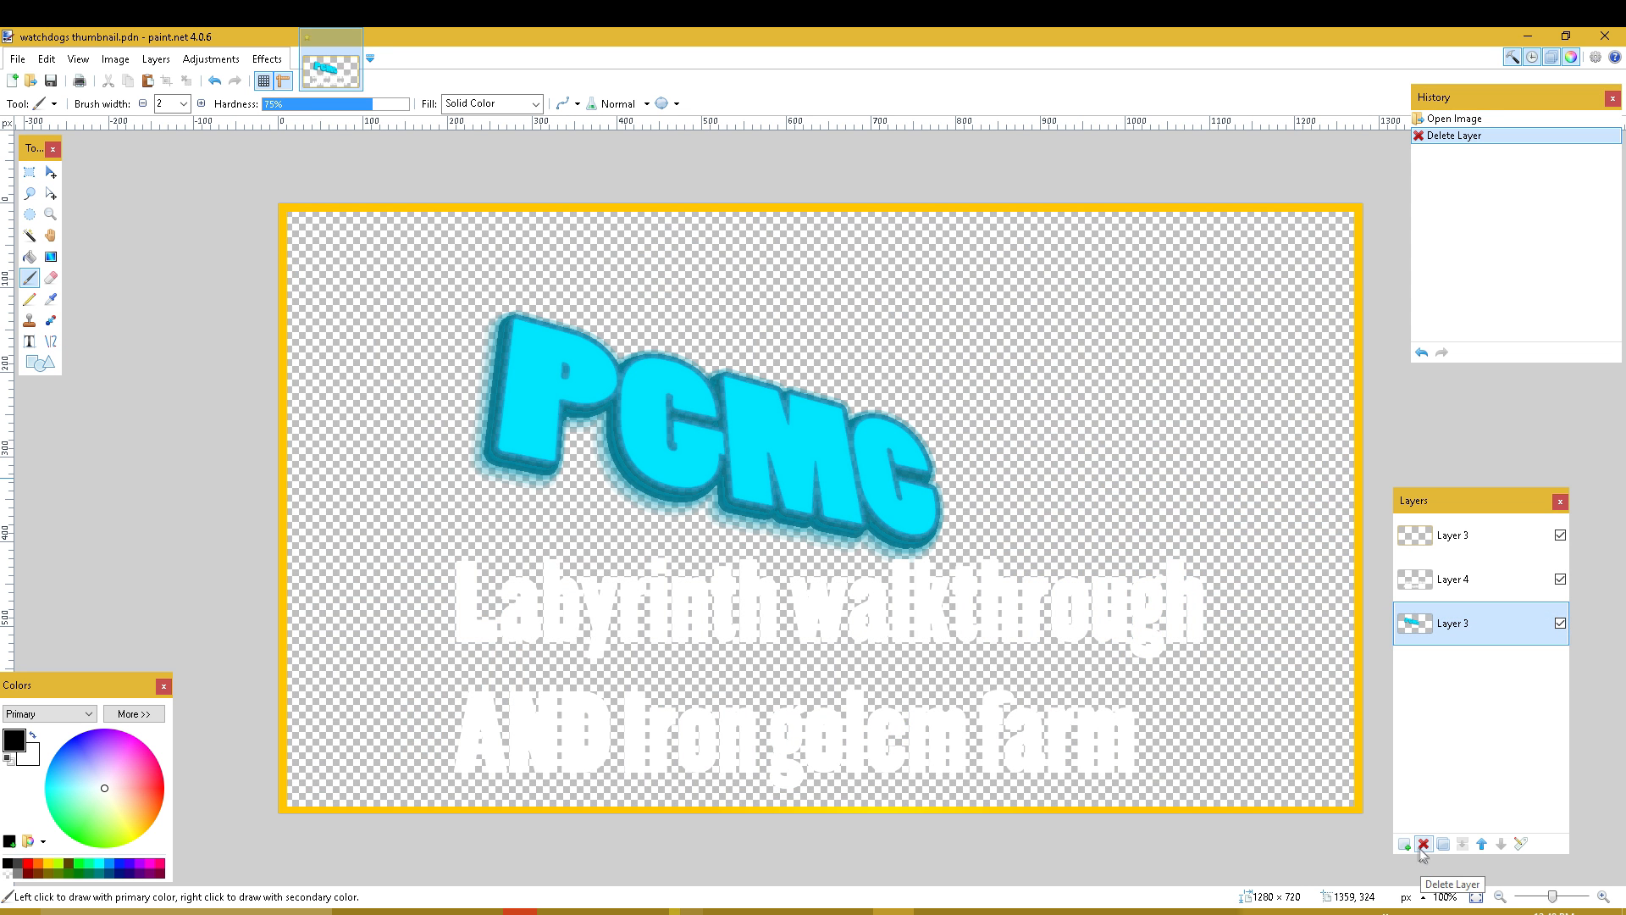
left_click(1424, 844)
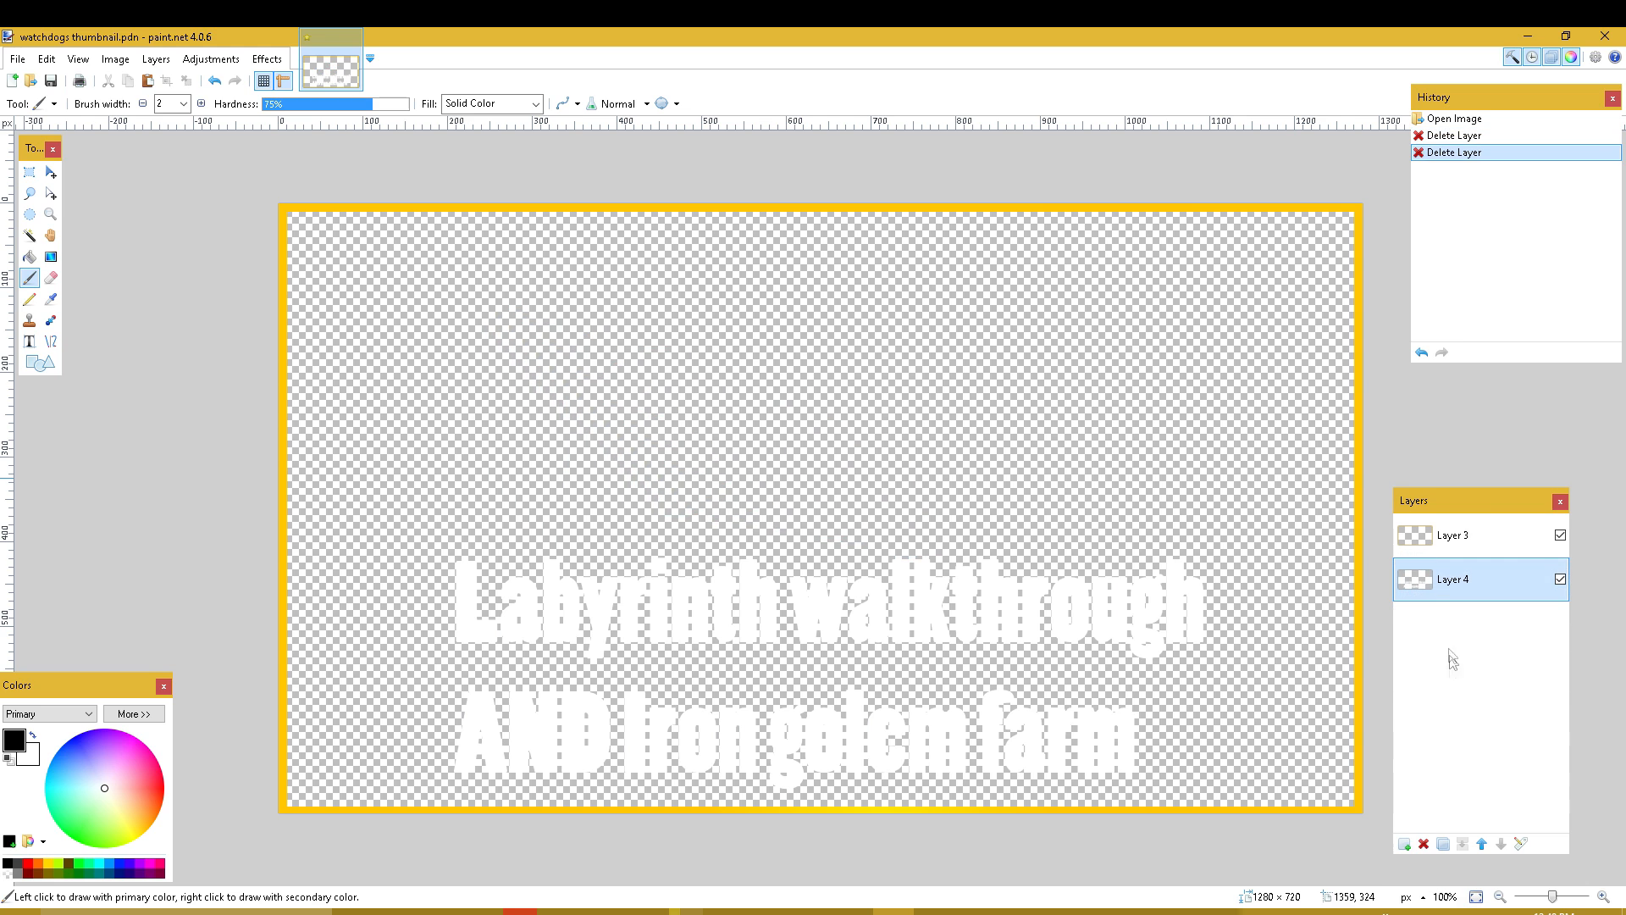
left_click(1424, 844)
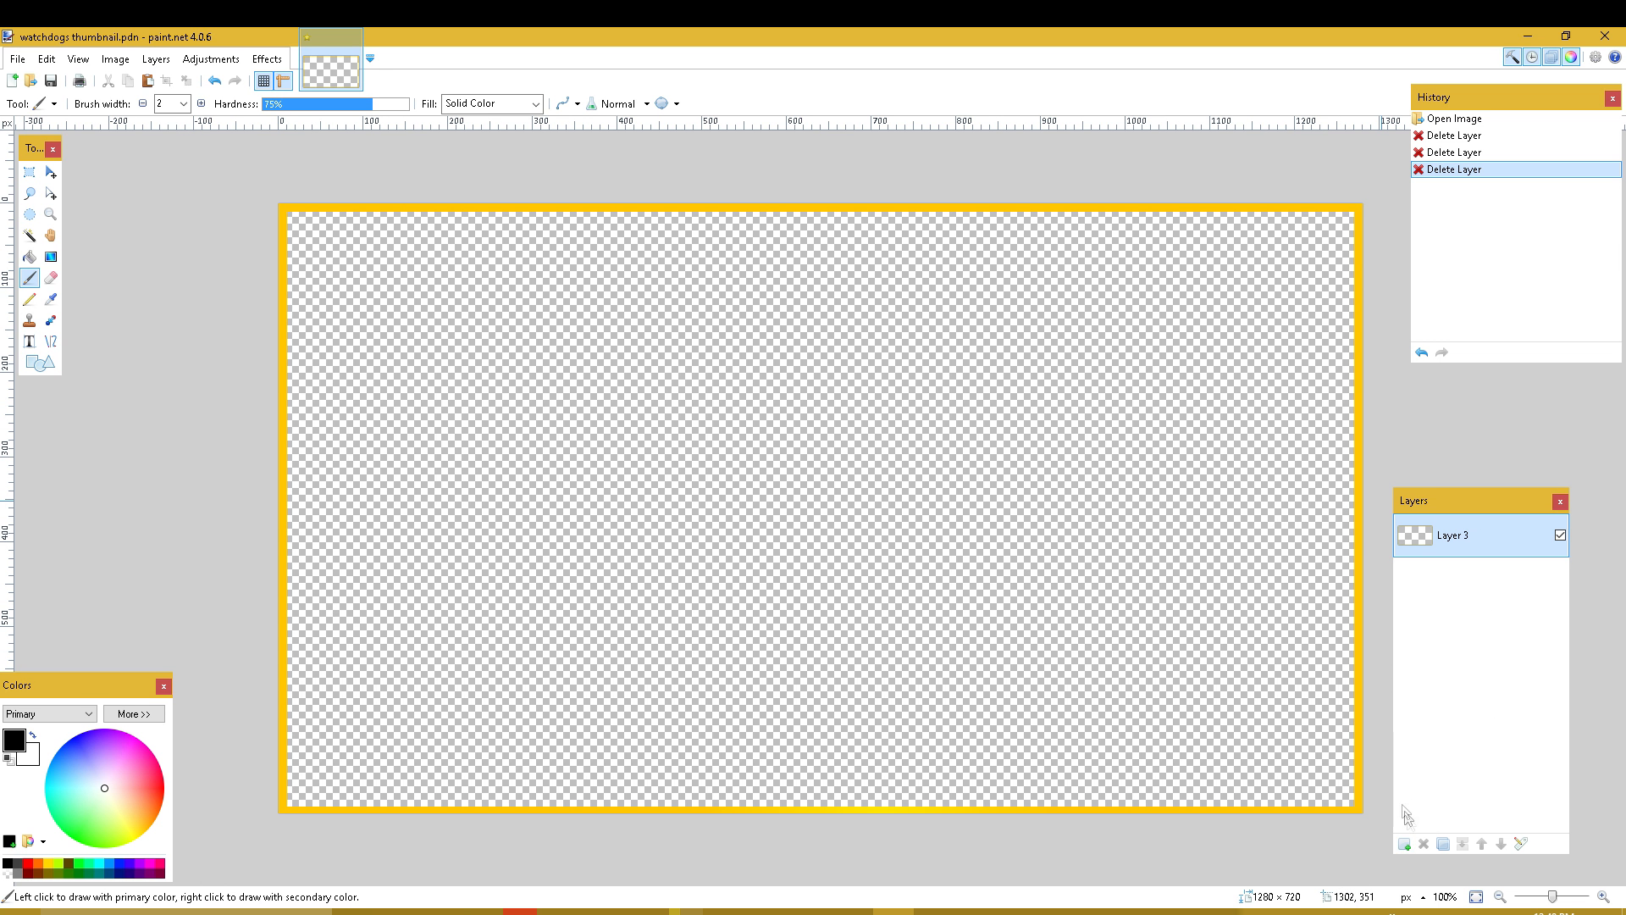
- Add a new blank layer and delete the layer holding the yellow border
left_click(1404, 843)
left_click(1457, 579)
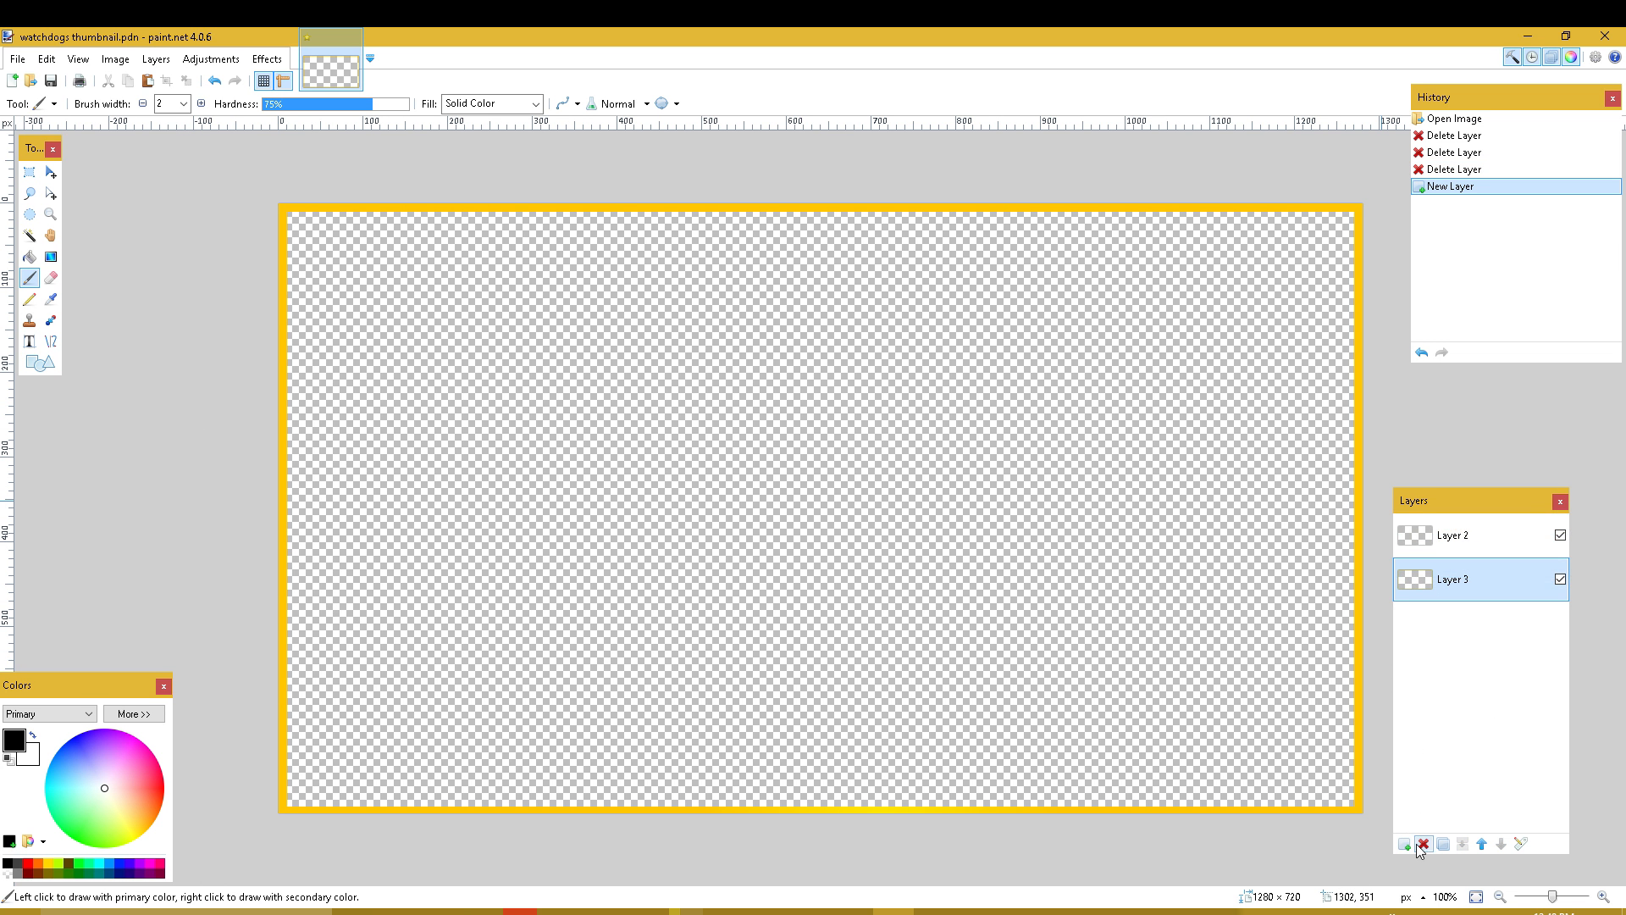
left_click(1424, 844)
- Check the image dimensions and resampling options in the Resize settings and cancel the dialog
left_click(100, 66)
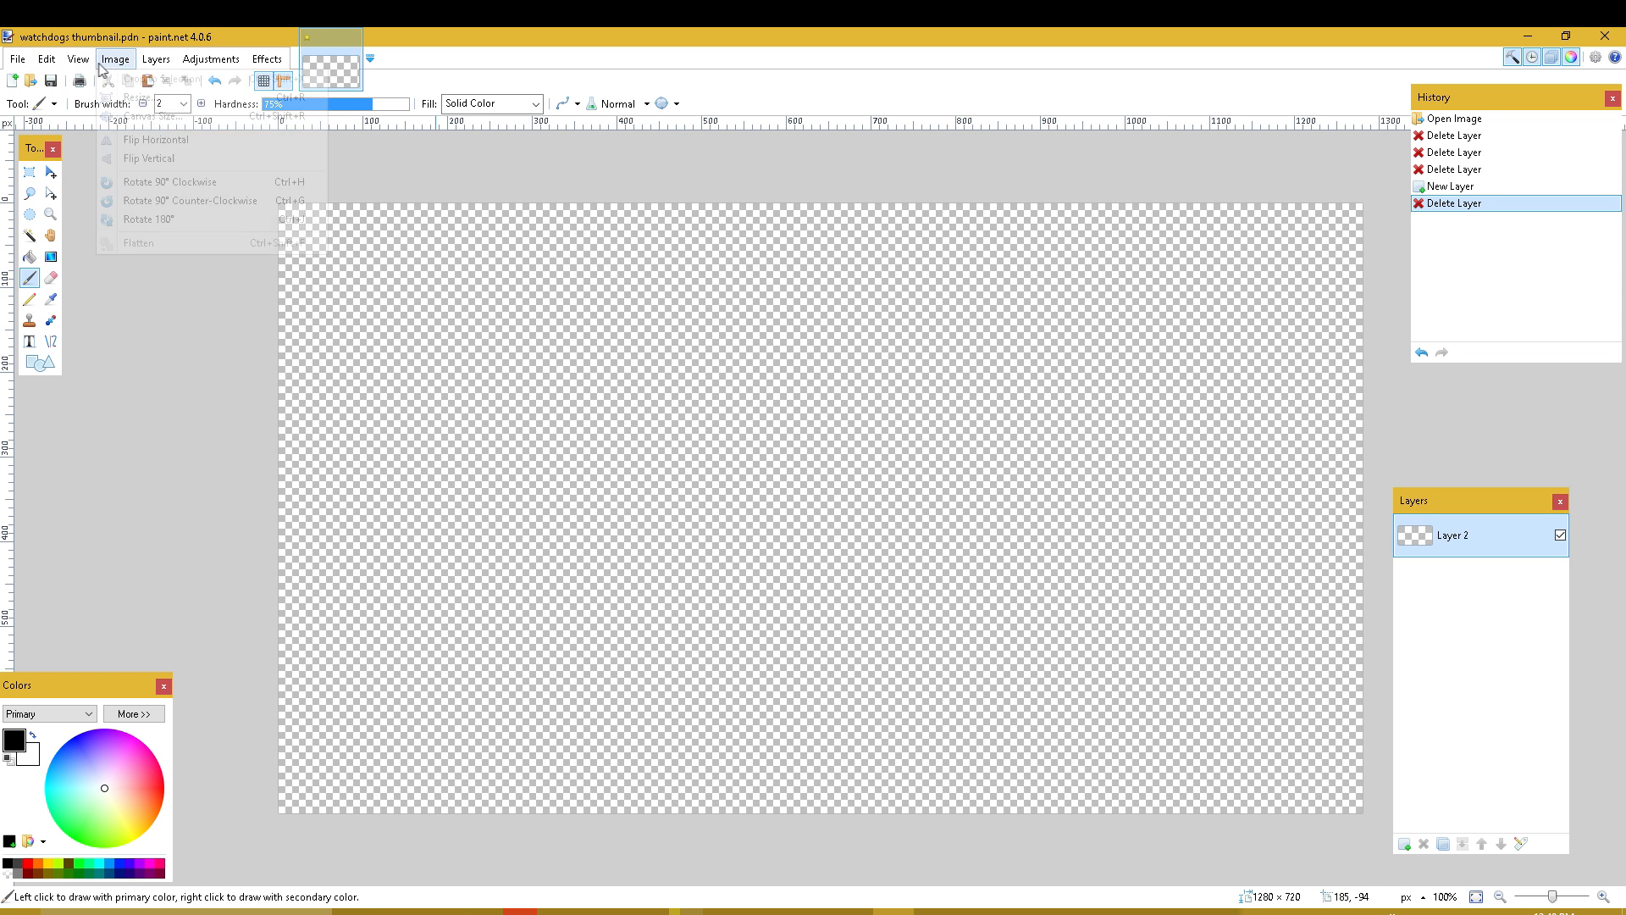
left_click(135, 98)
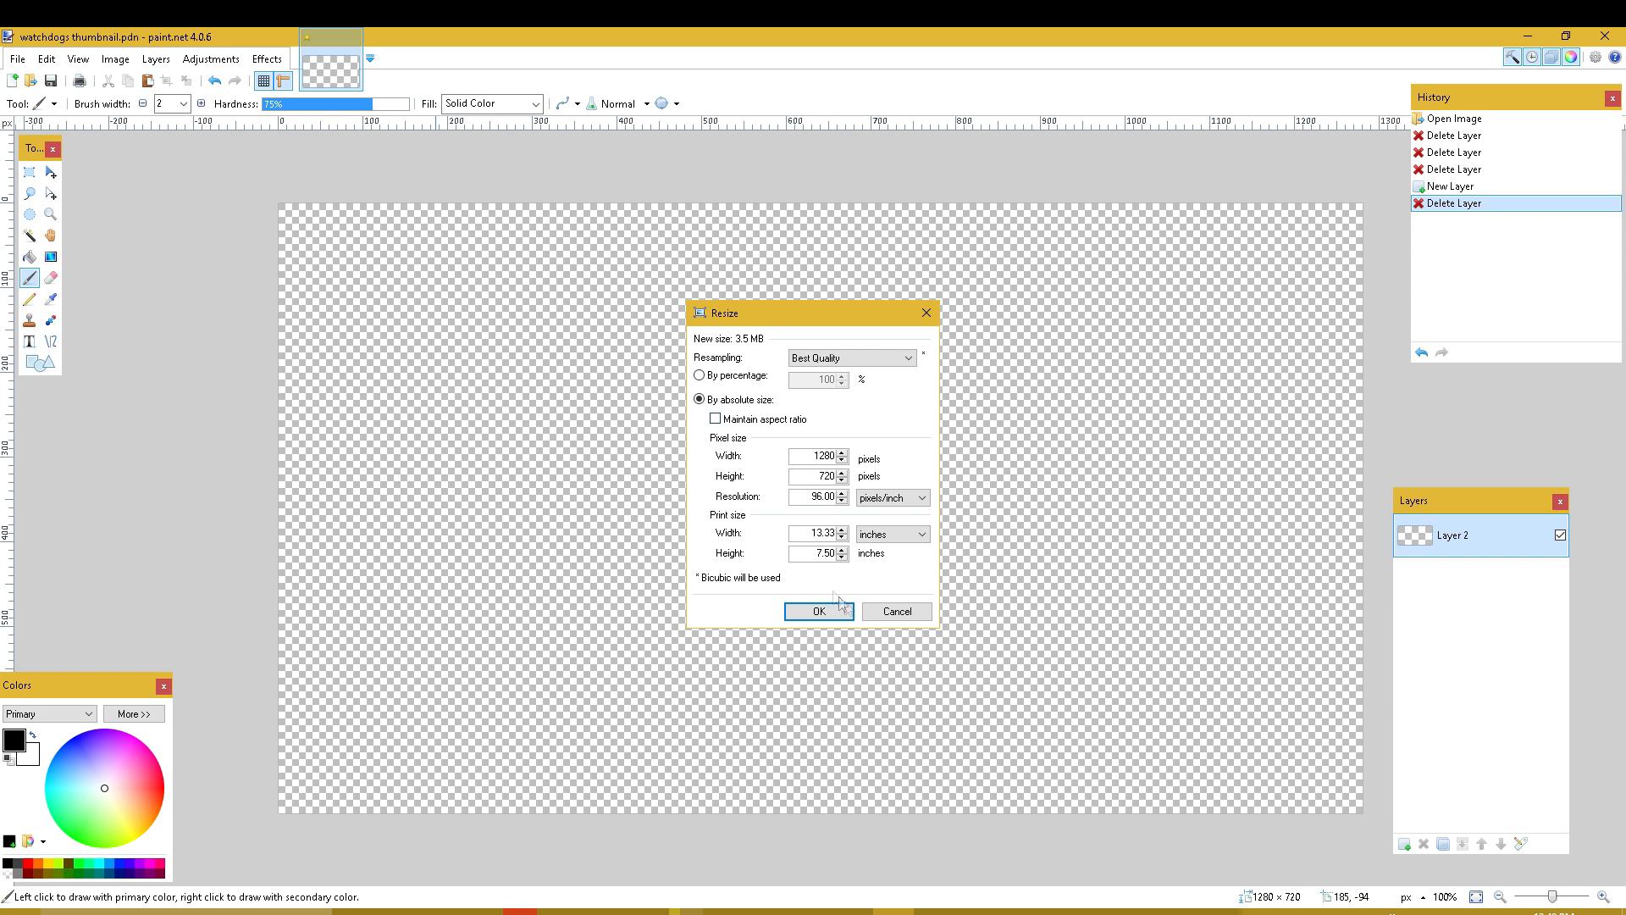
left_click(885, 358)
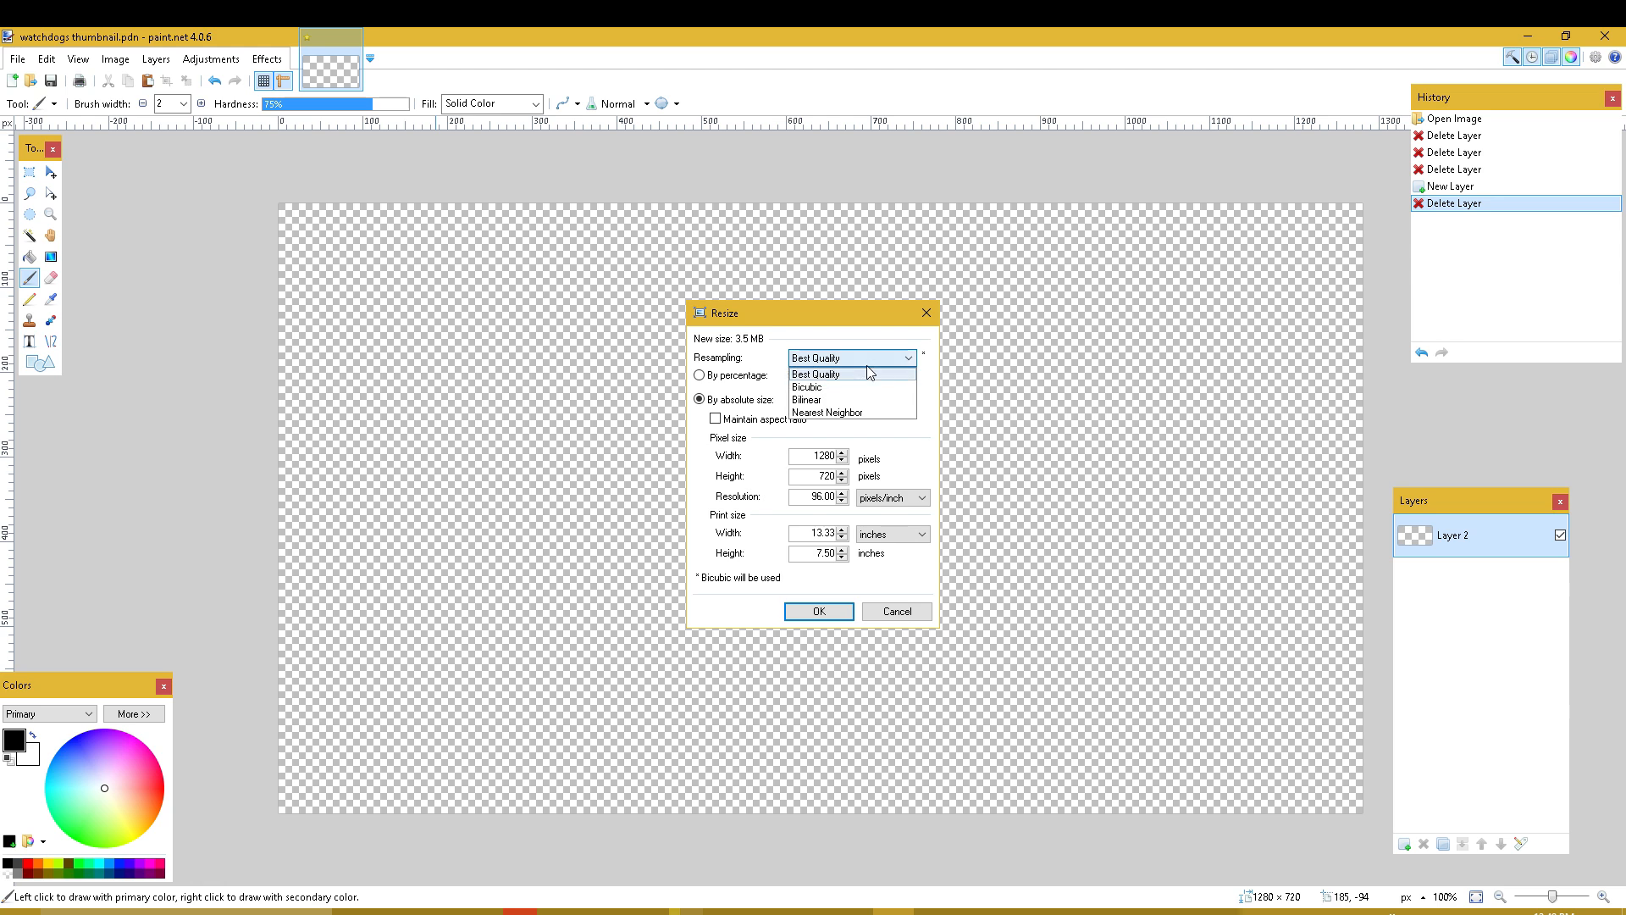
left_click(895, 609)
left_click(895, 615)
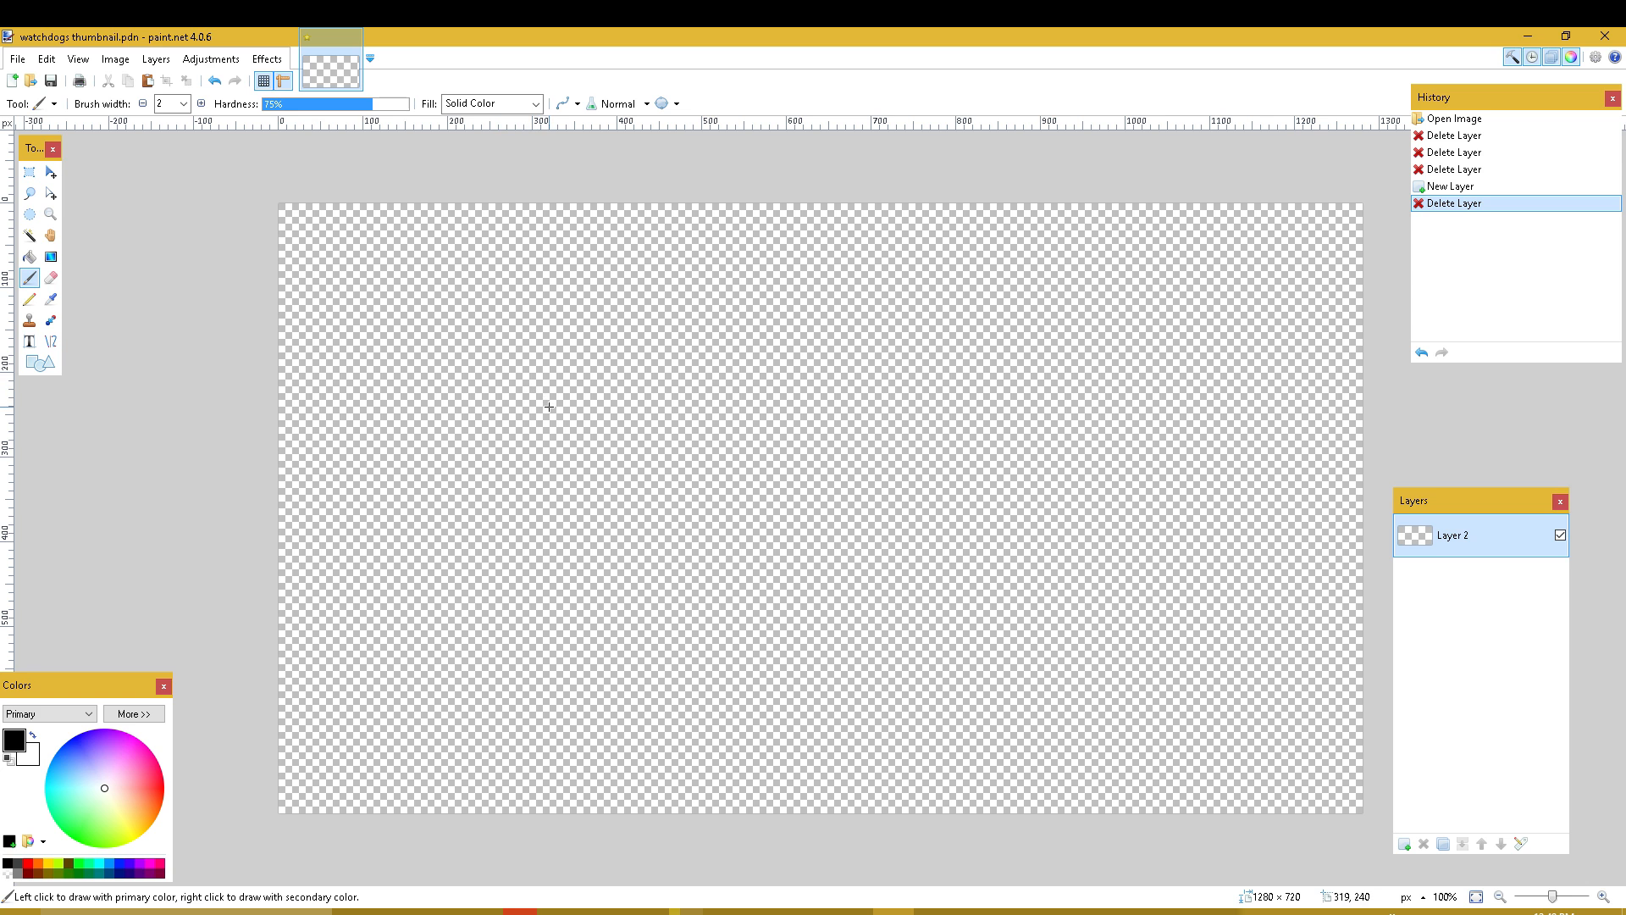
- Switch to the Opera browser and search Google Images for "mountain landscape"
mouse_move(519, 911)
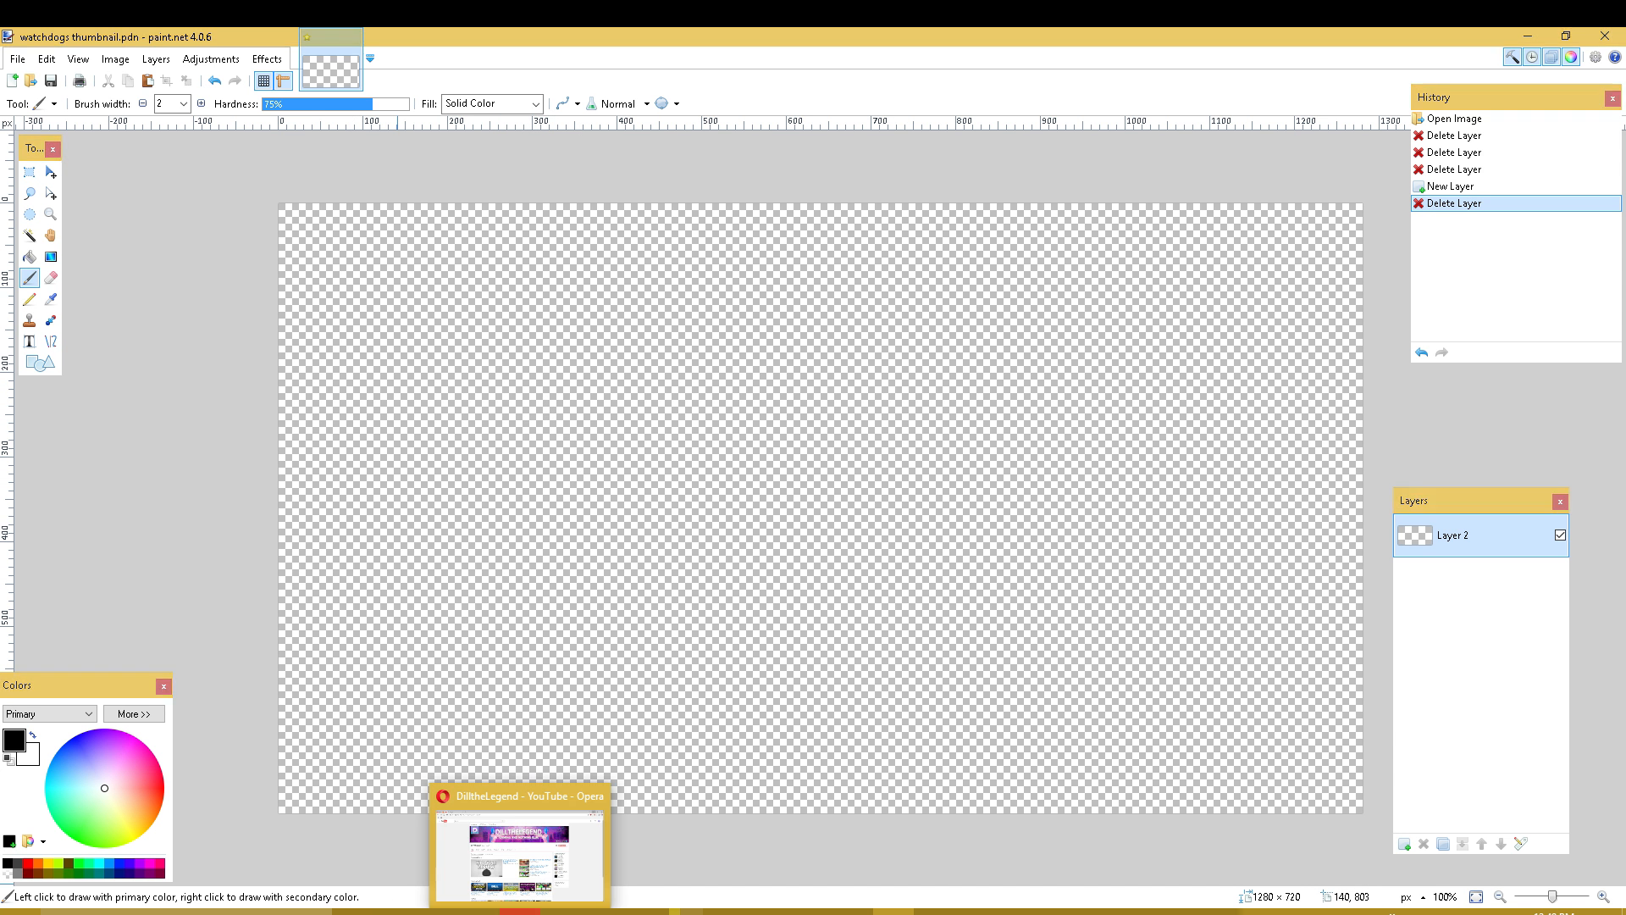
left_click(519, 851)
left_click(185, 50)
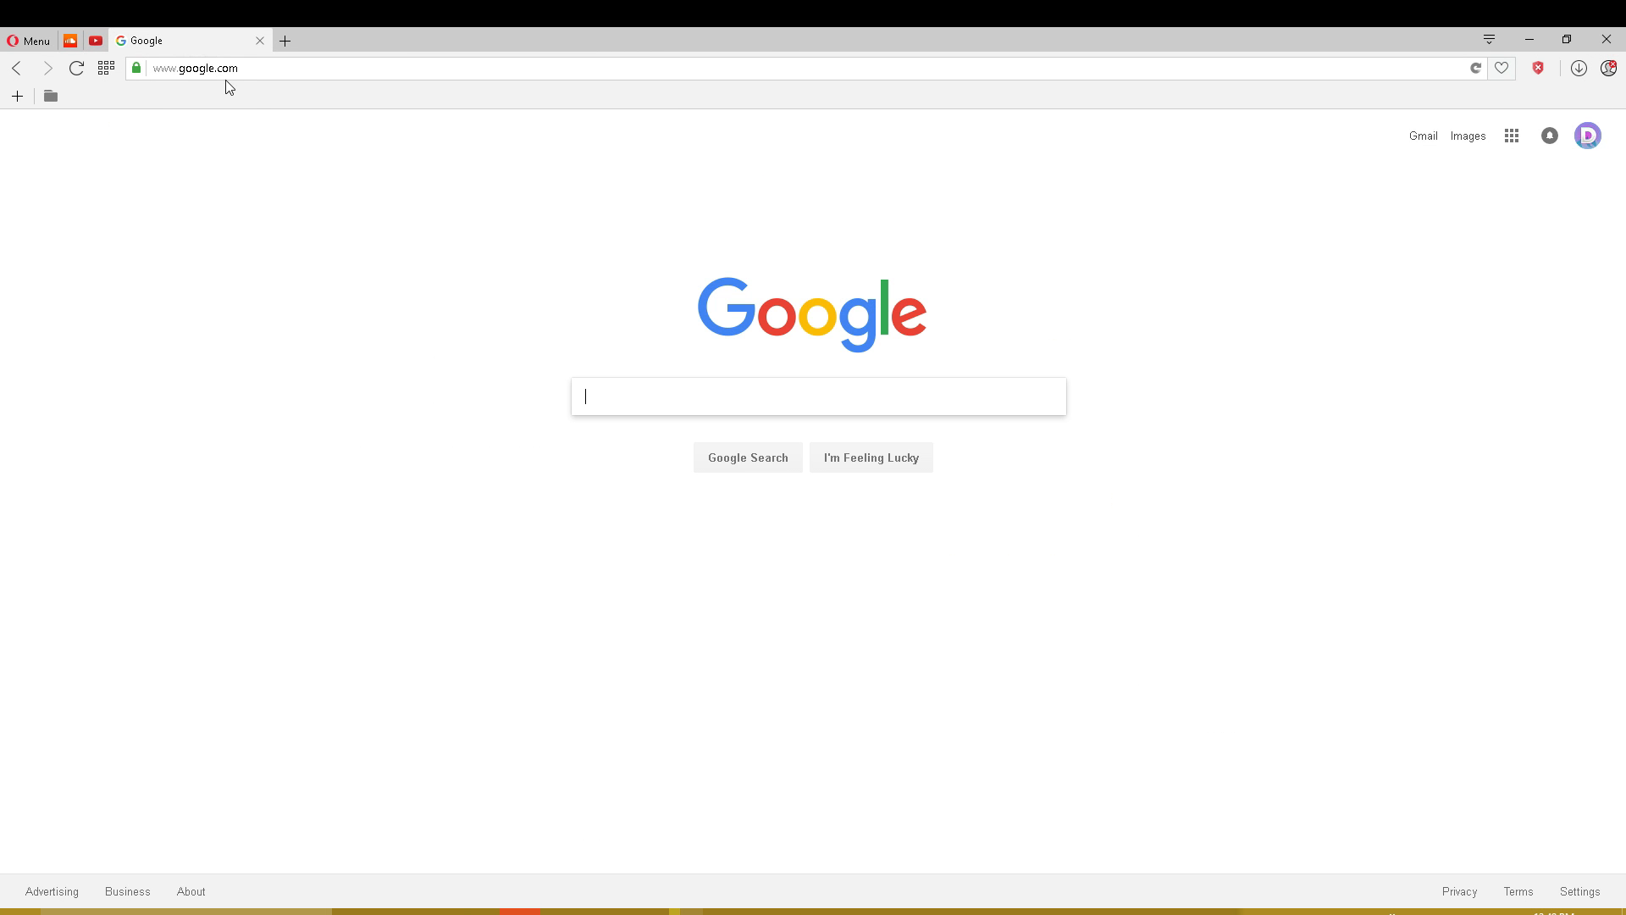
type("mount")
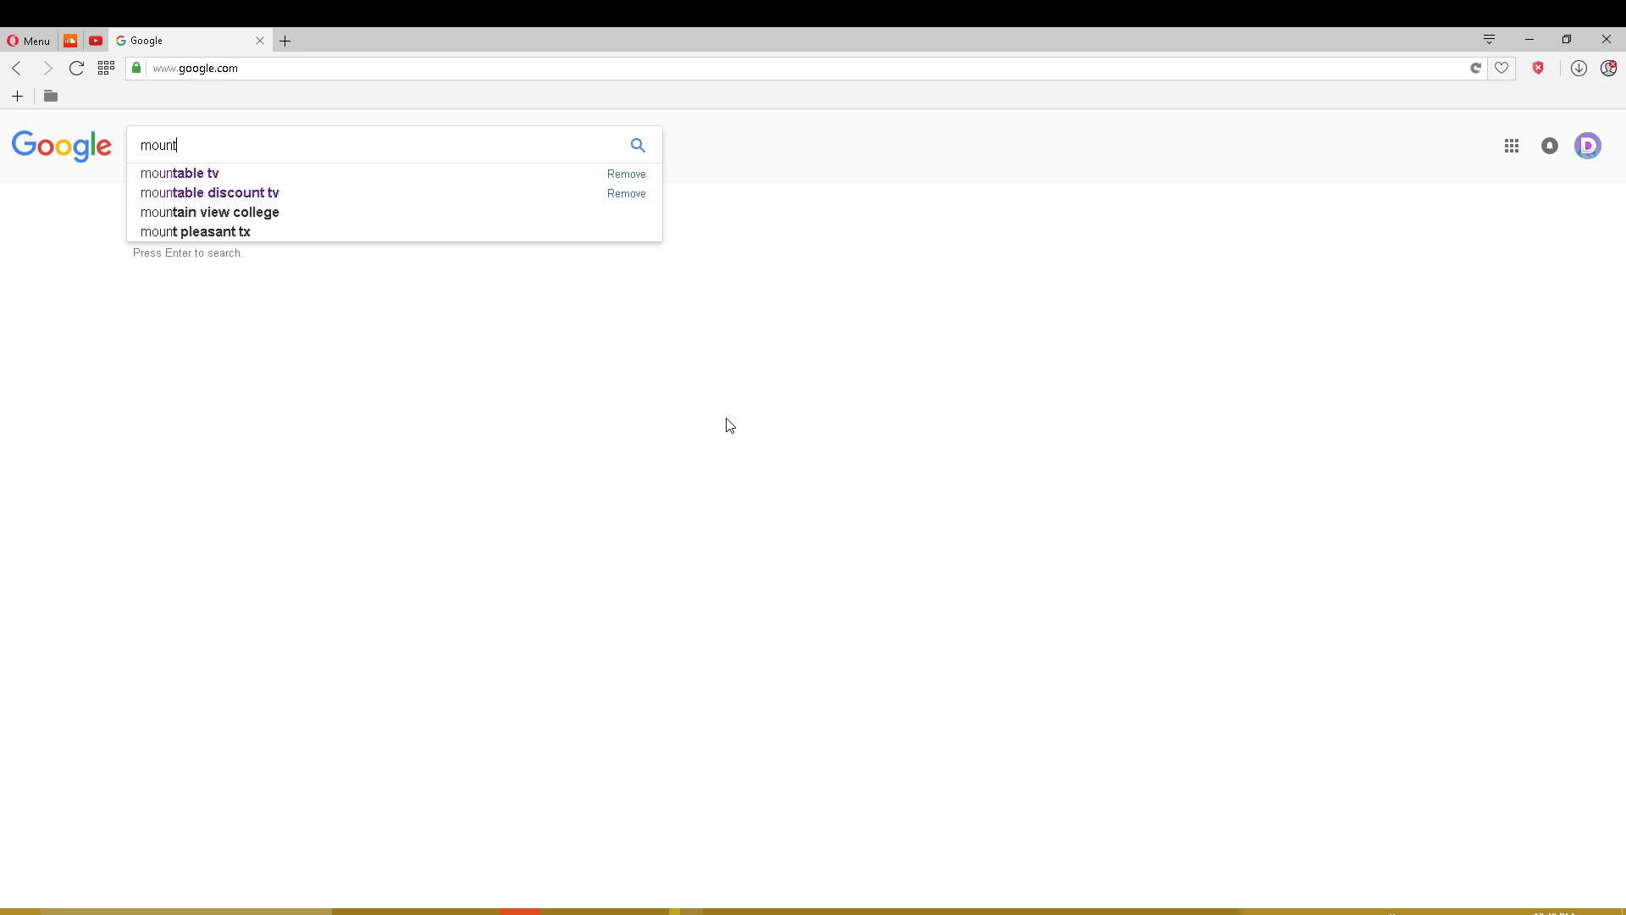
type("ain landscape")
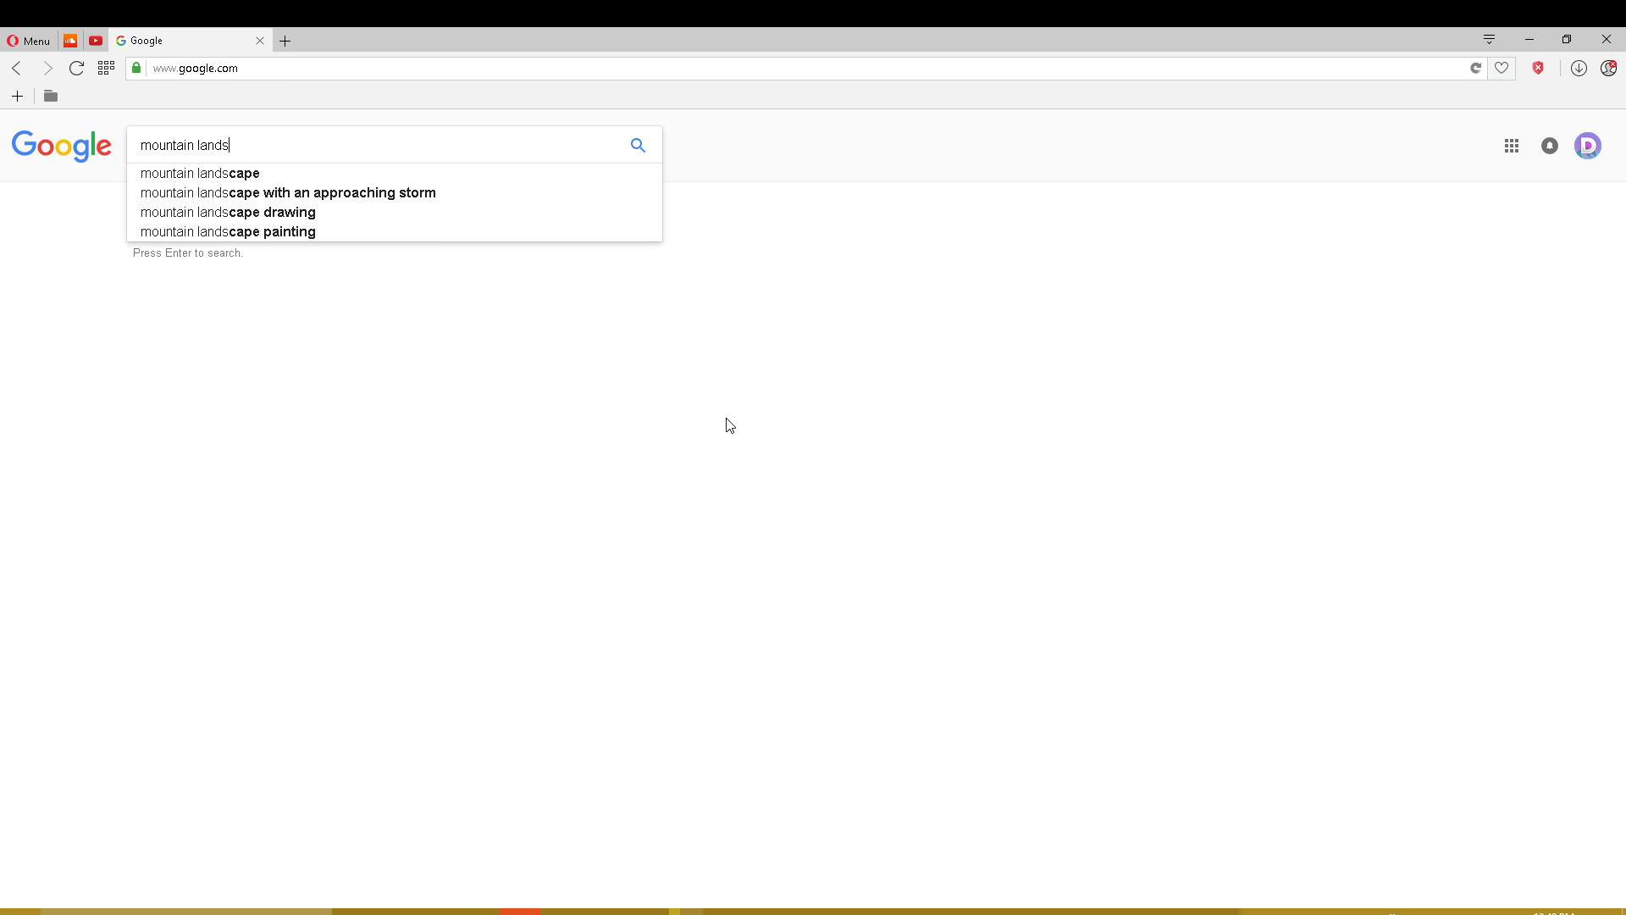
key("Return")
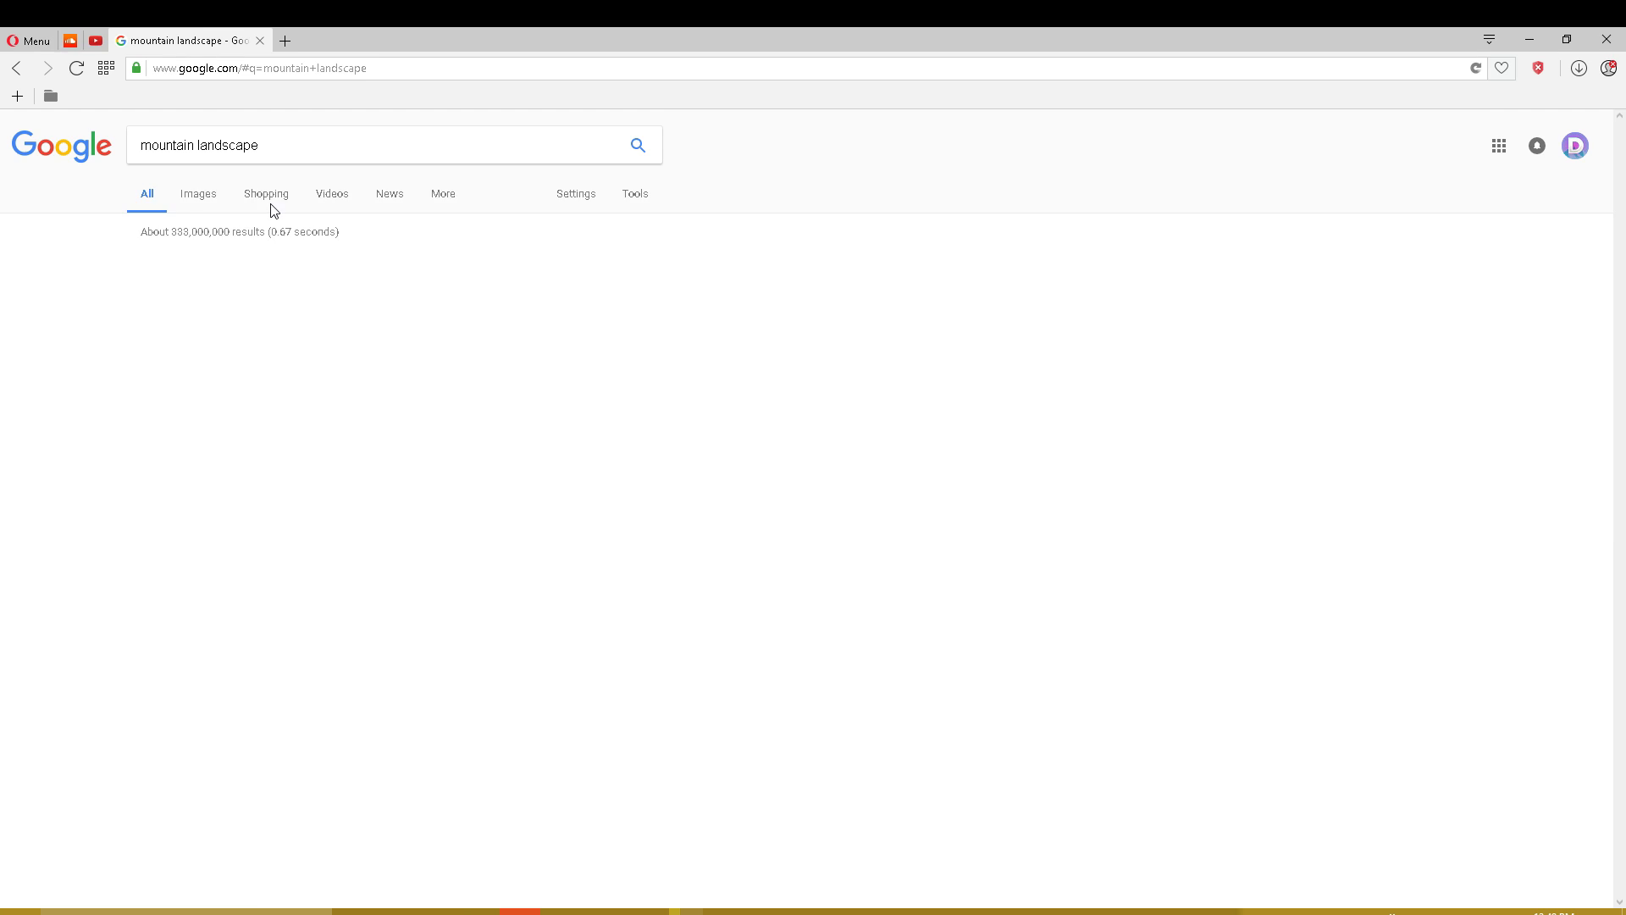
left_click(206, 198)
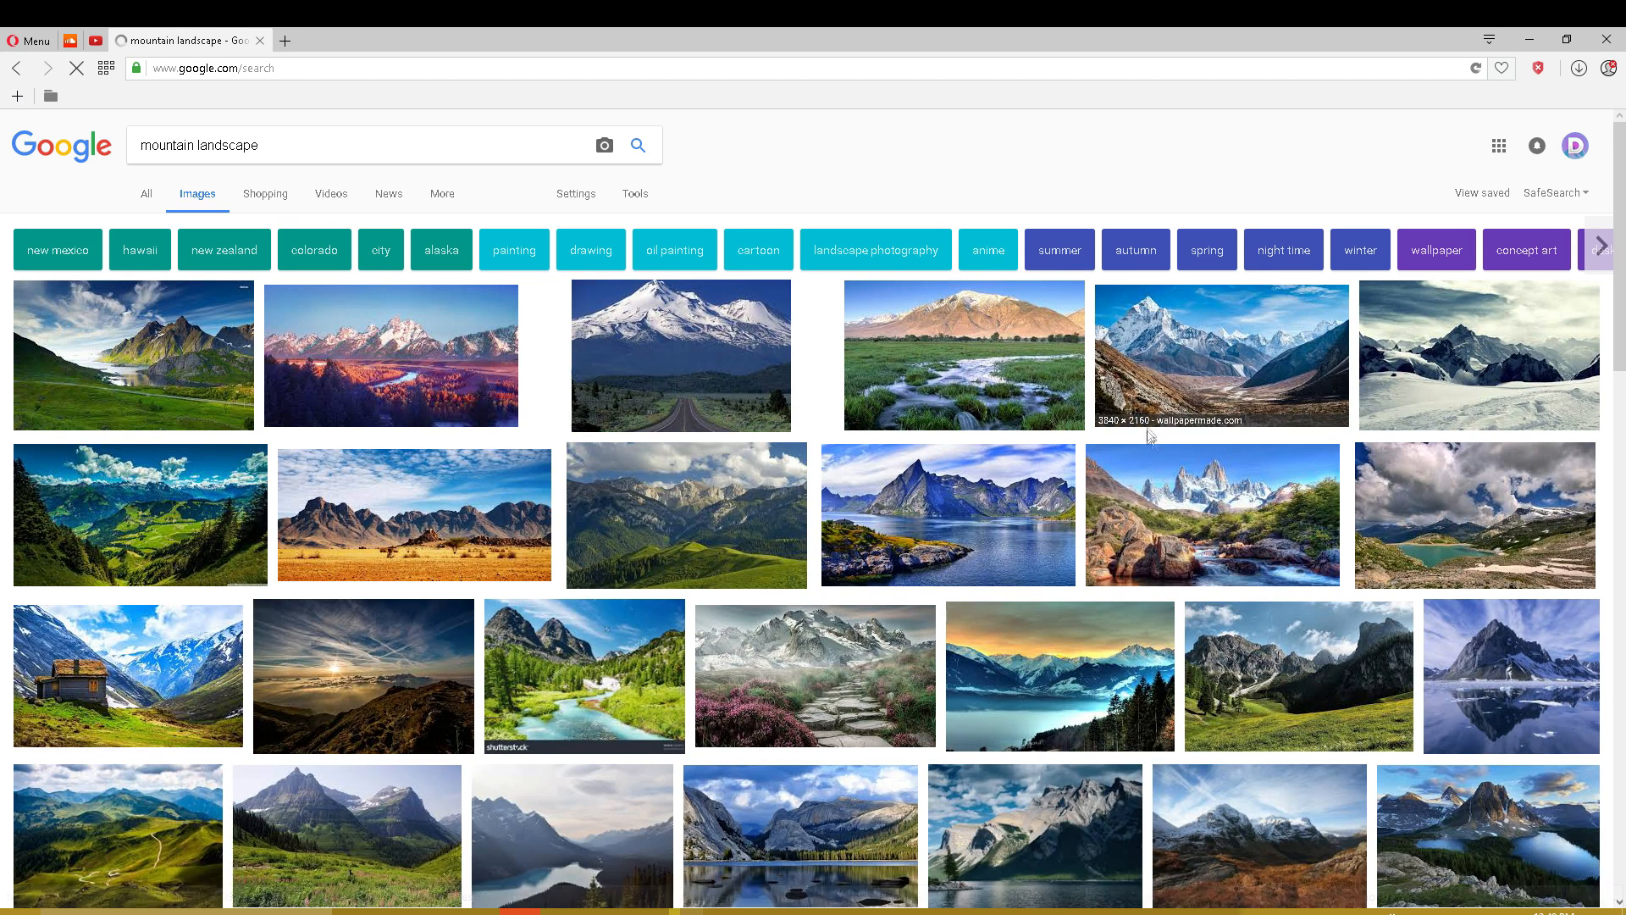
- Preview several mountain landscape images from the second row of results to compare them as possible backgrounds
scroll(1218, 552, "down", 2)
left_click(1220, 555)
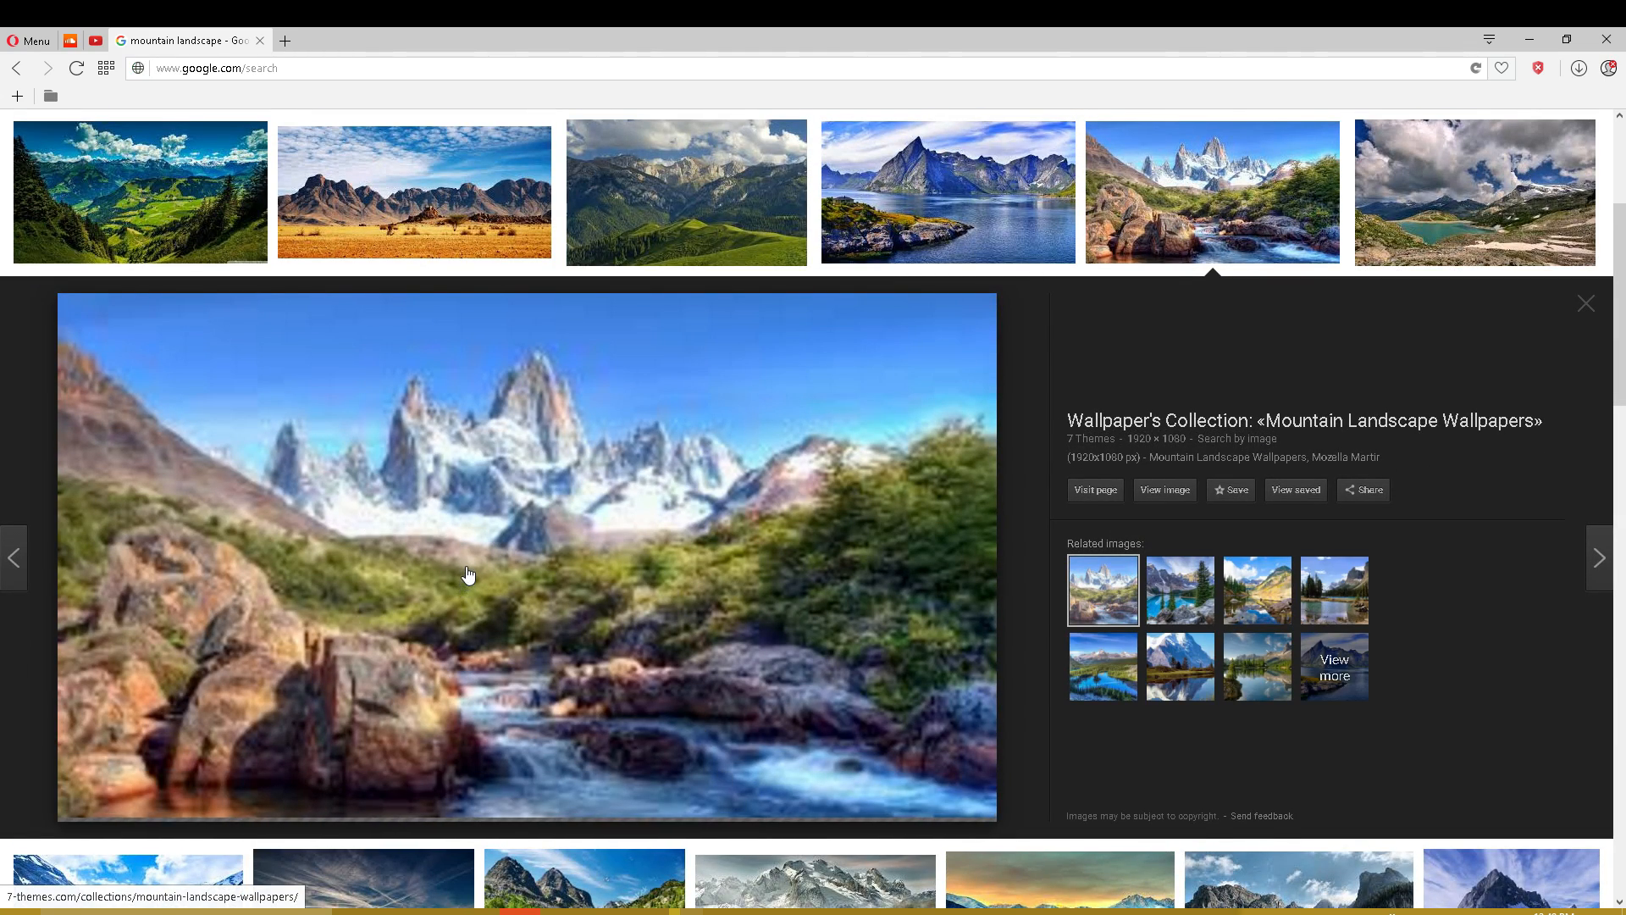
left_click(421, 629)
left_click(144, 254)
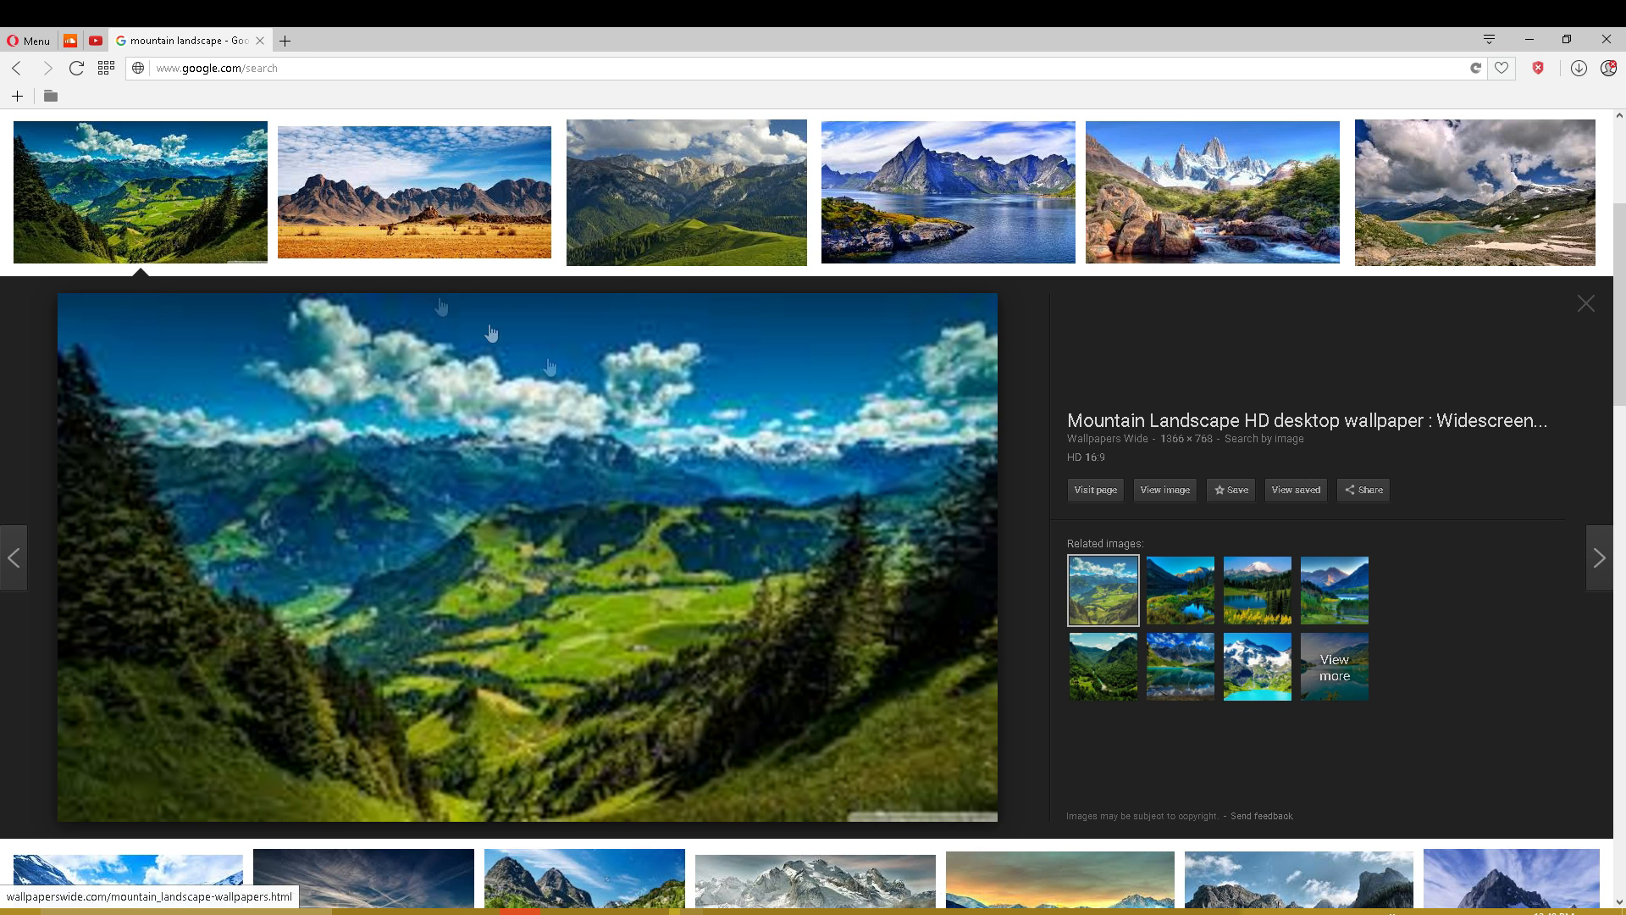
left_click(740, 220)
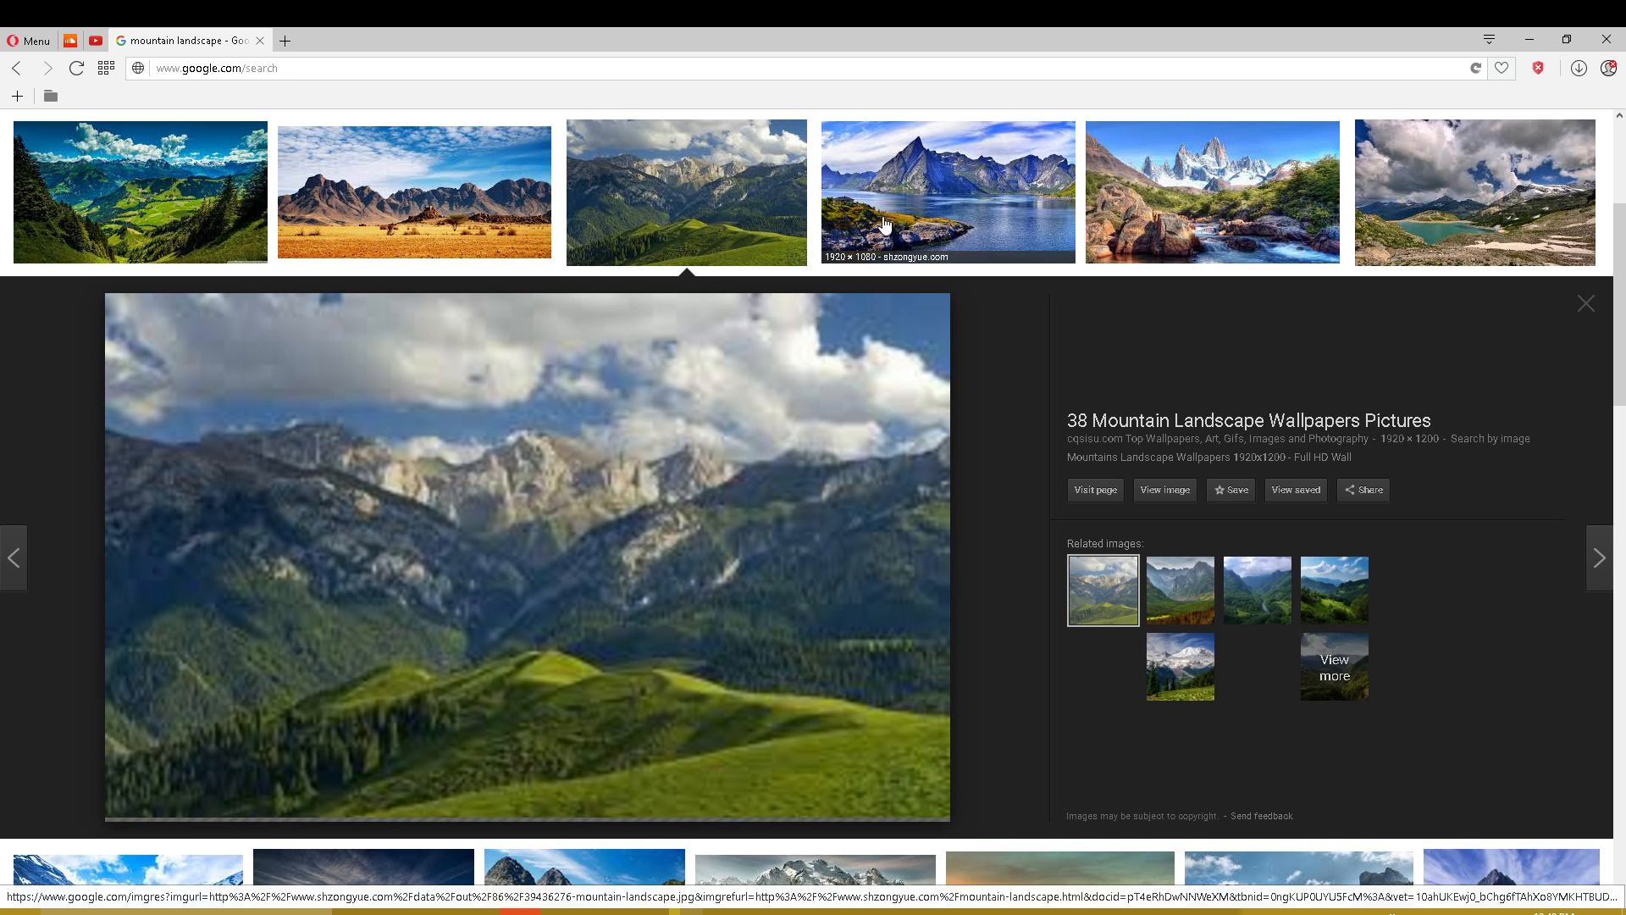
left_click(982, 246)
left_click(1198, 197)
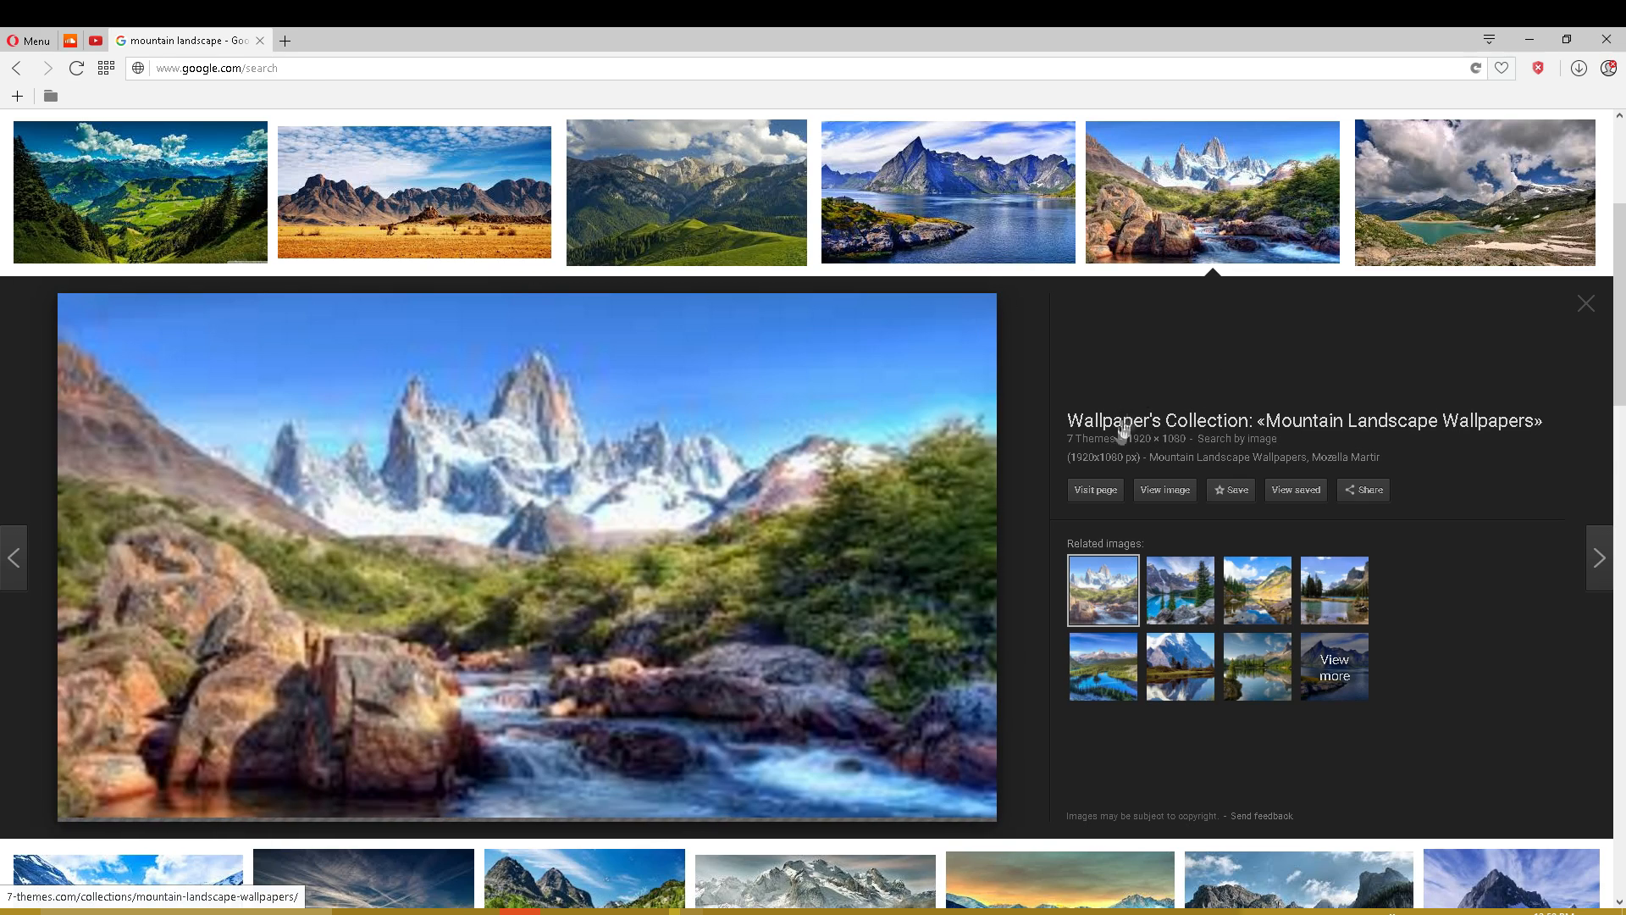
- Browse further down the mountain landscape results and preview the portrait picture of sunset-lit peaks
scroll(1132, 417, "up", 4)
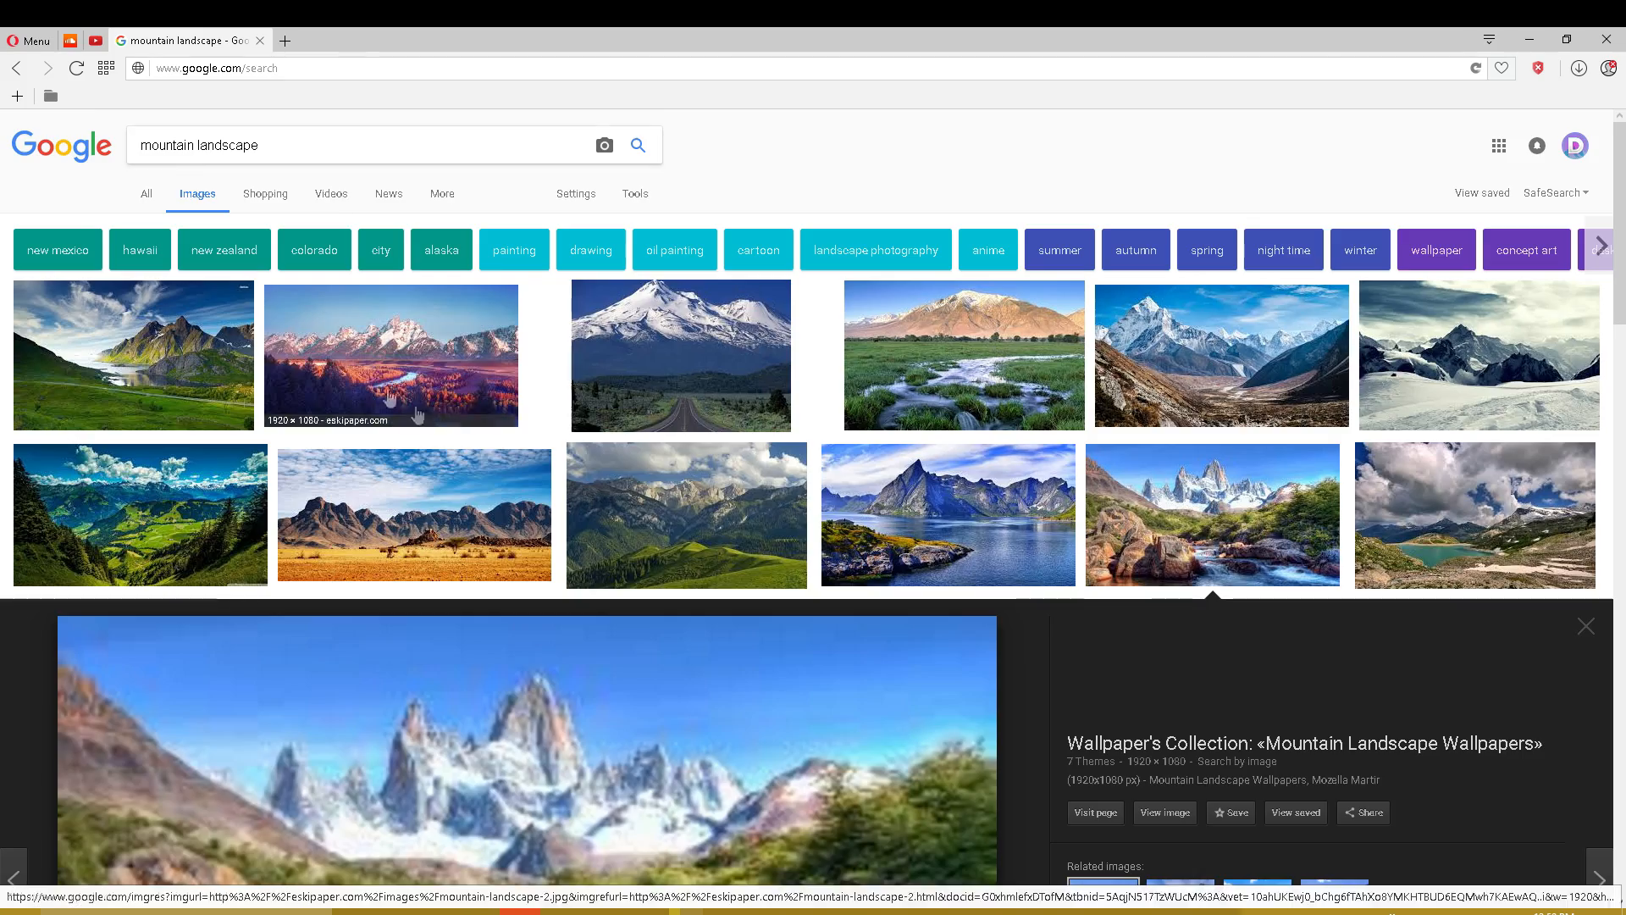
scroll(352, 355, "down", 10)
left_click(722, 767)
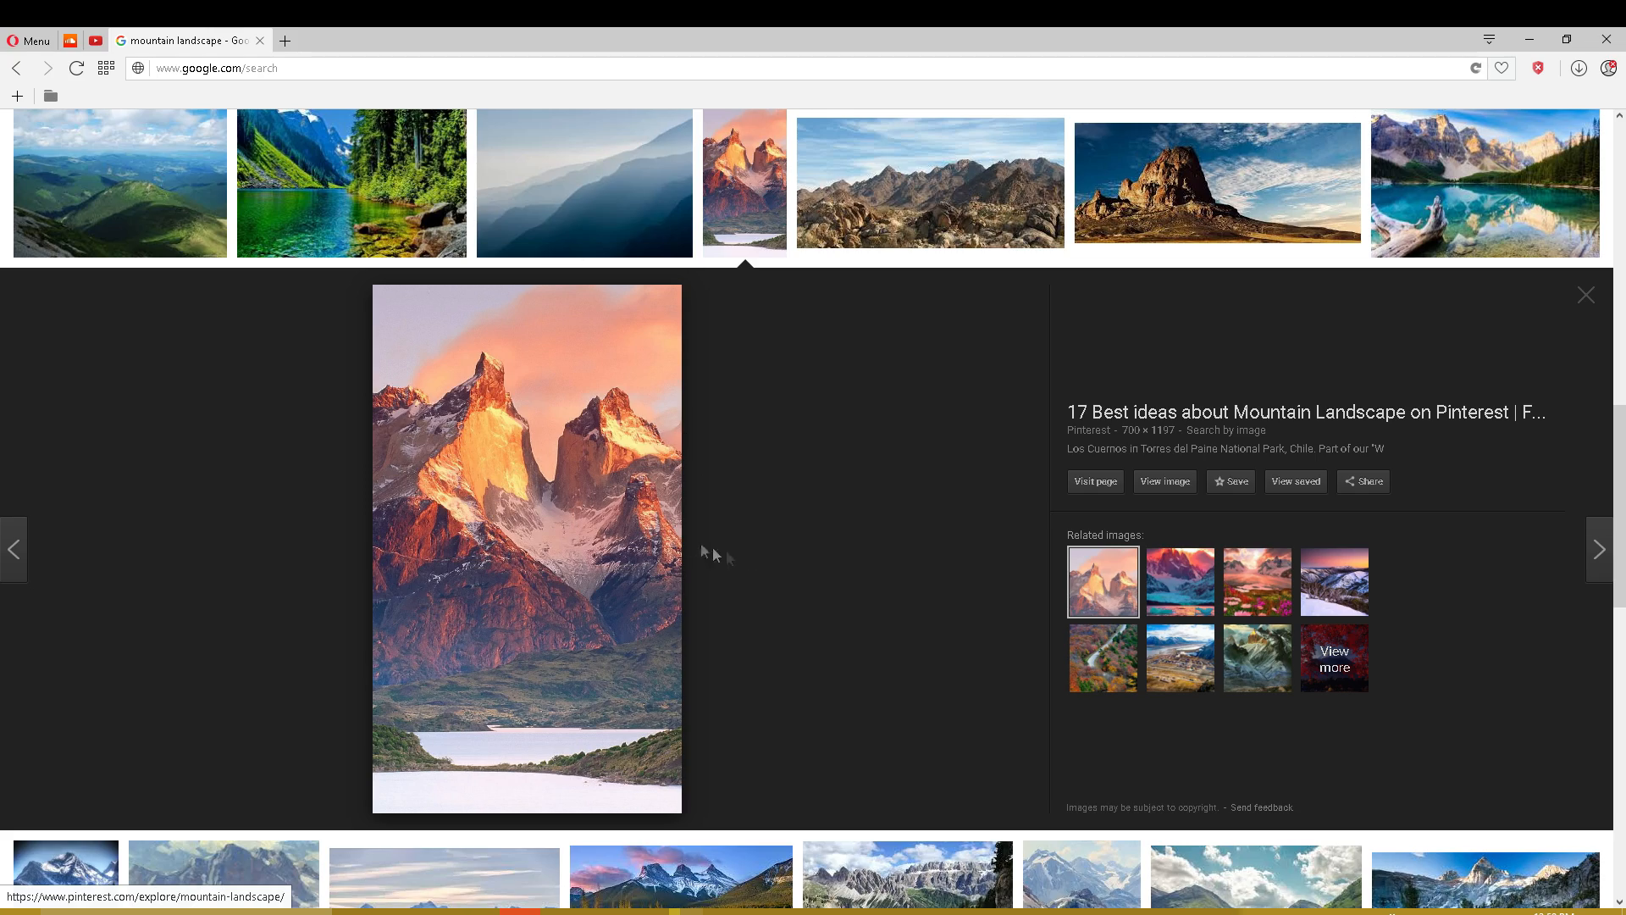
scroll(677, 551, "down", 6)
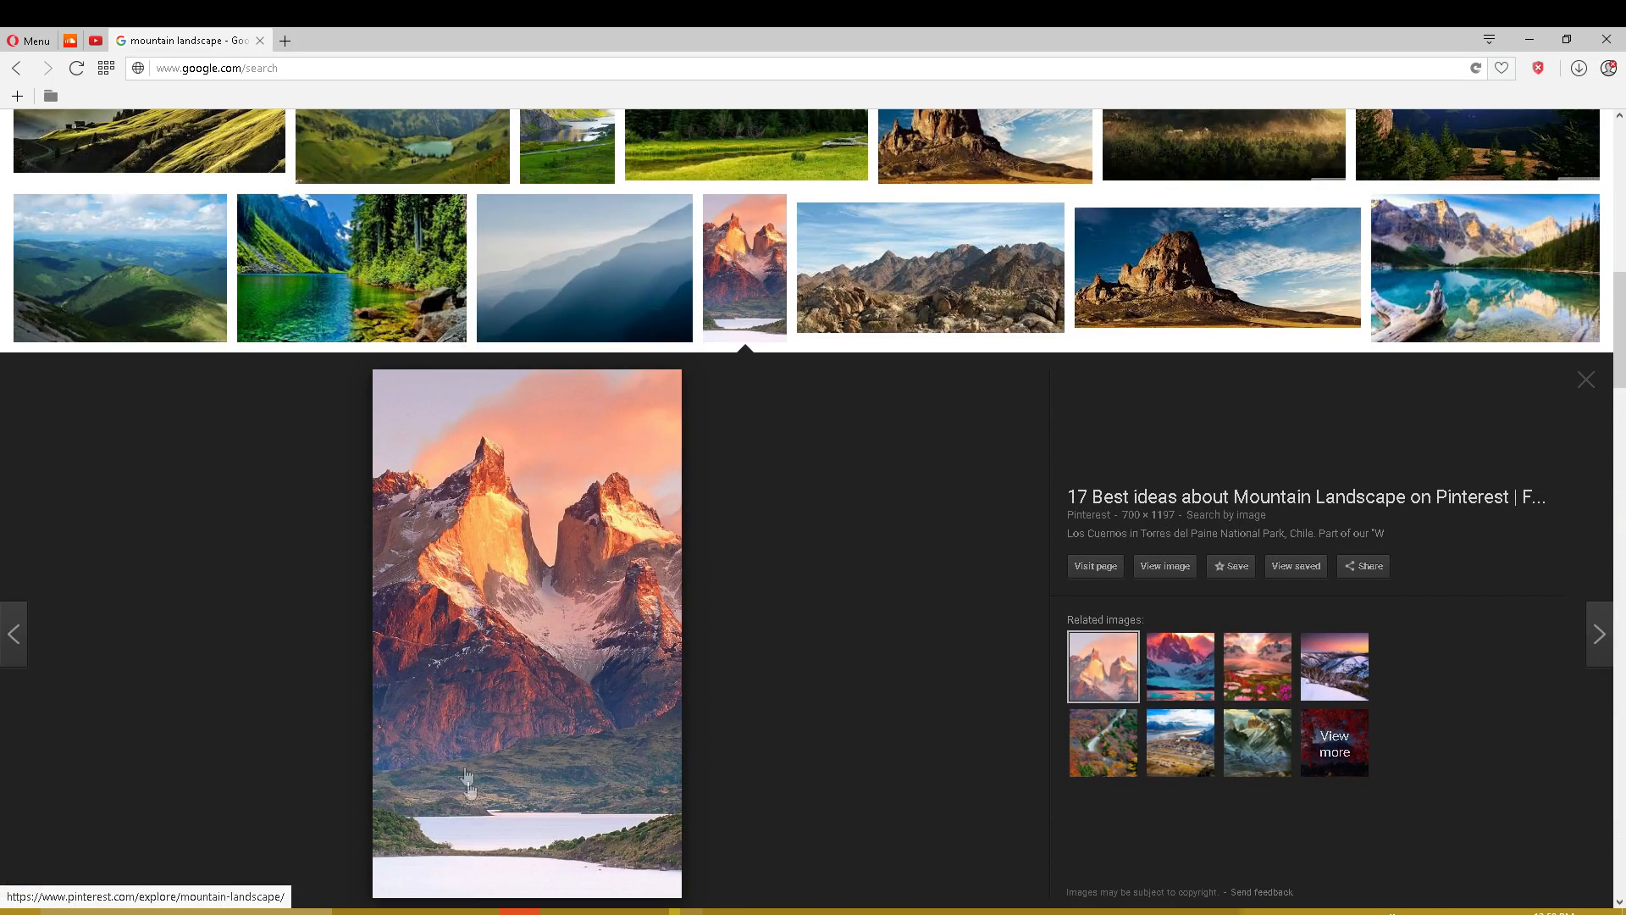
scroll(610, 495, "down", 5)
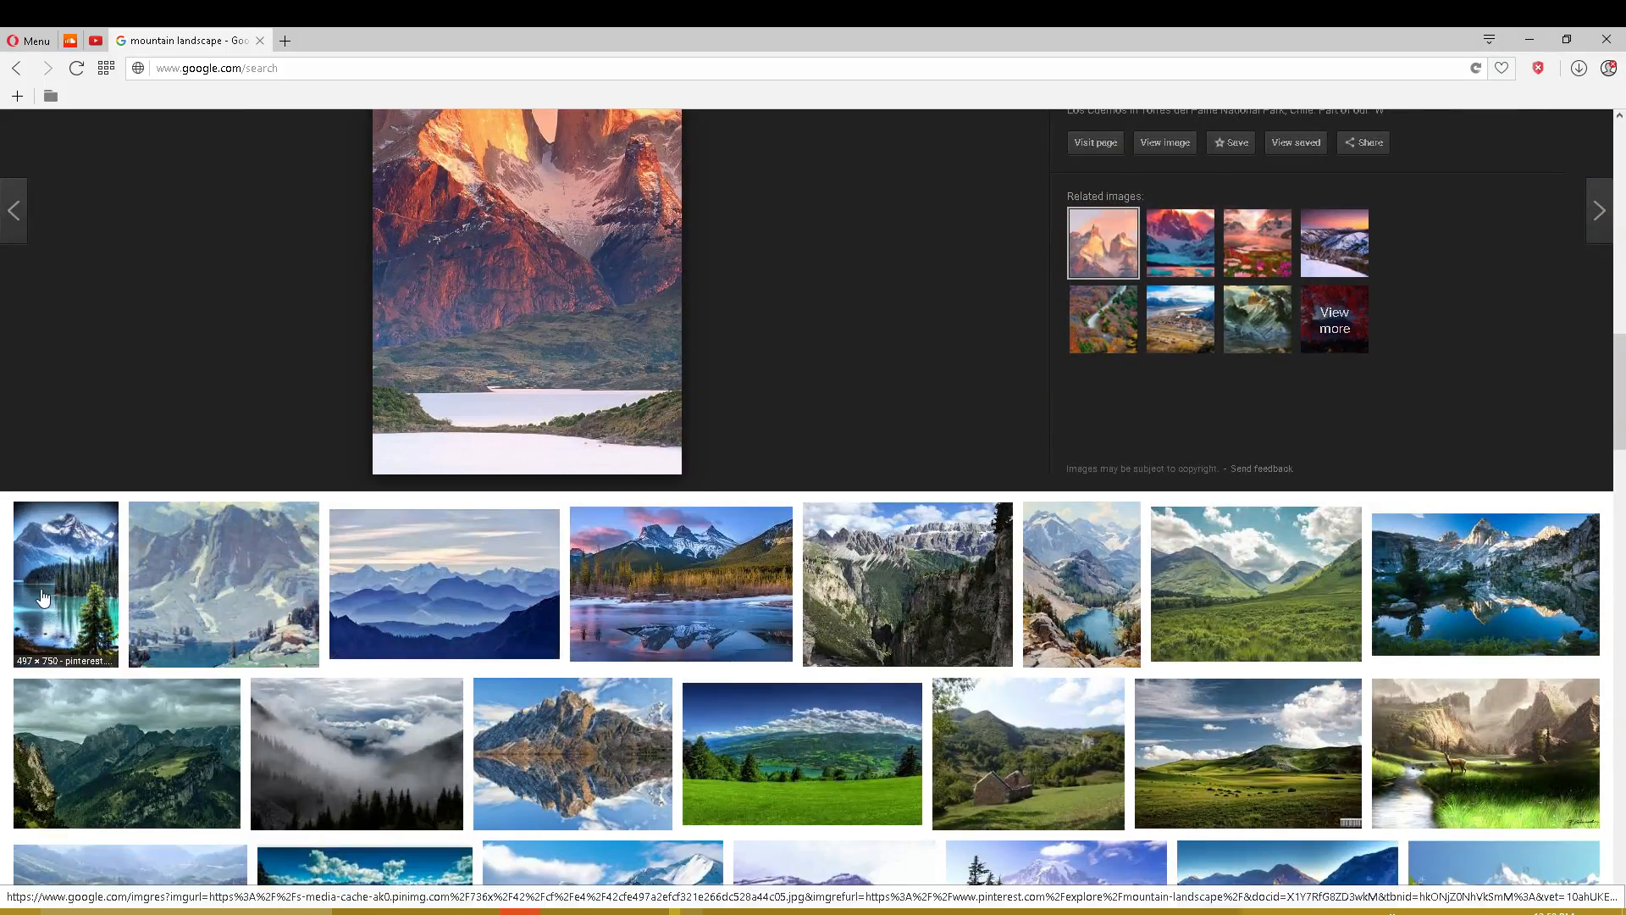
left_click(111, 643)
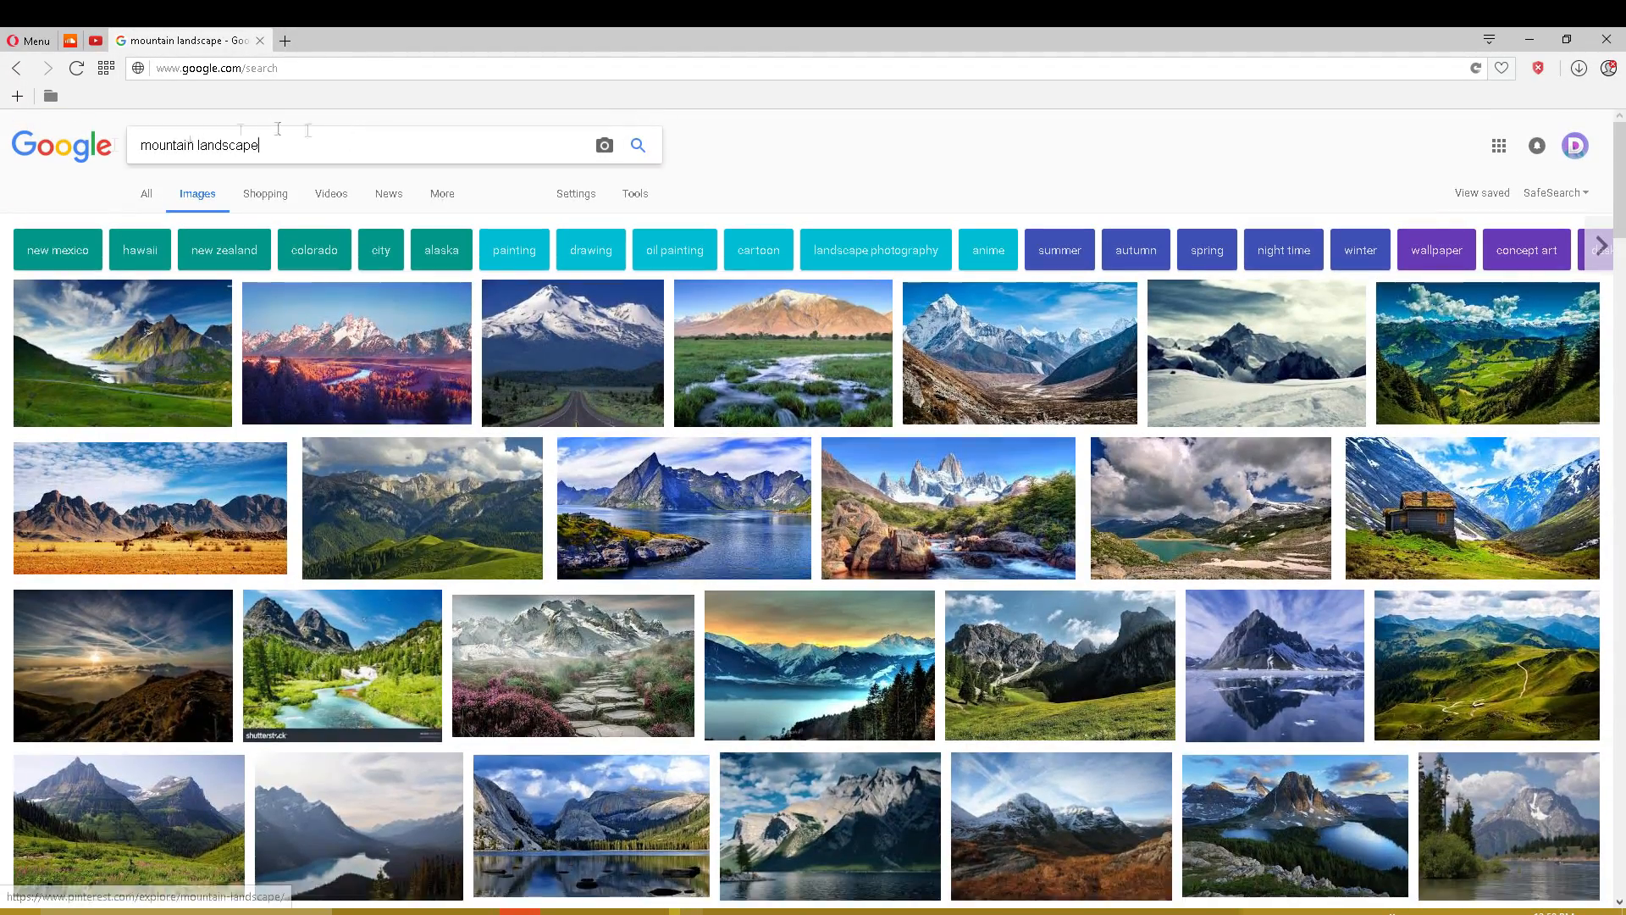
- Replace the image search query with "white room" and run the search
triple_click(349, 140)
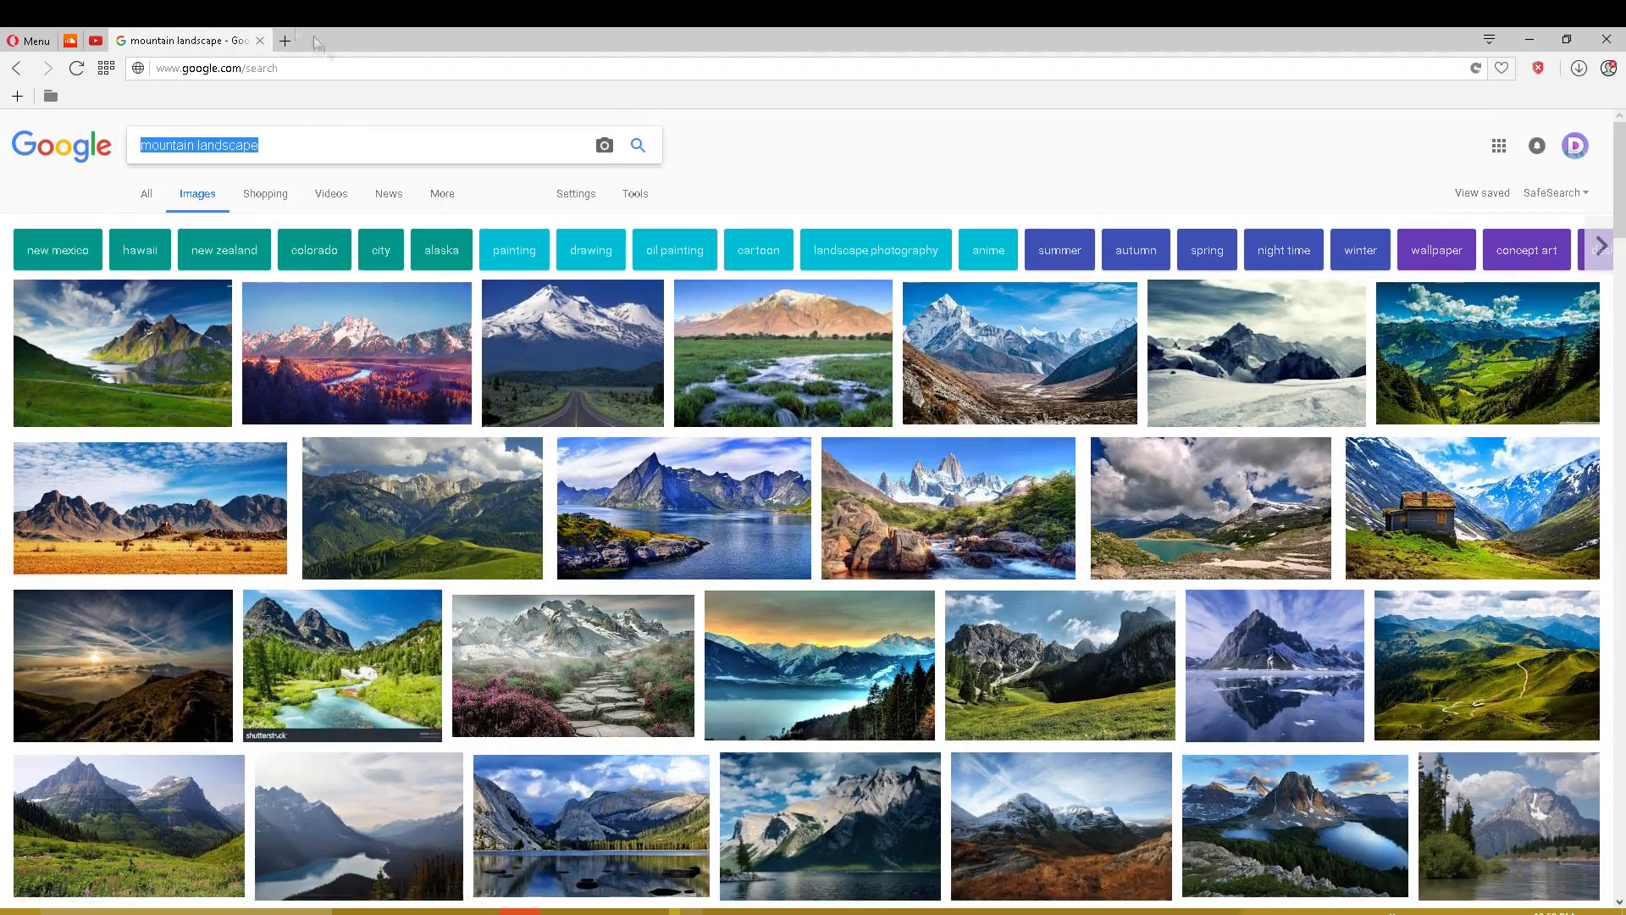
left_click(98, 40)
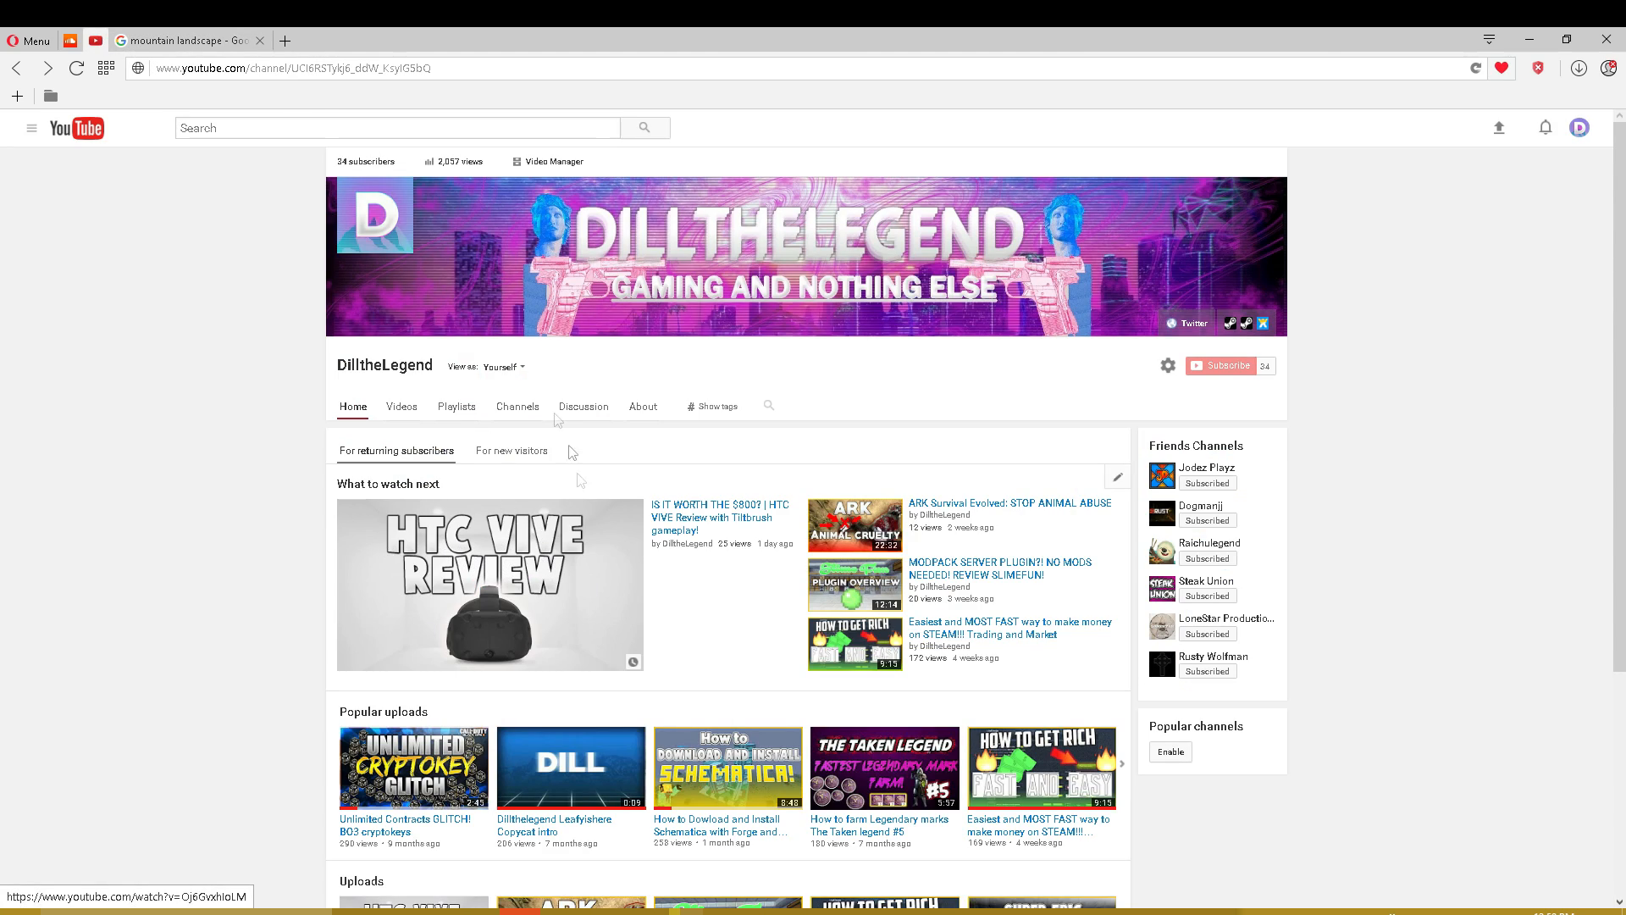
left_click(225, 41)
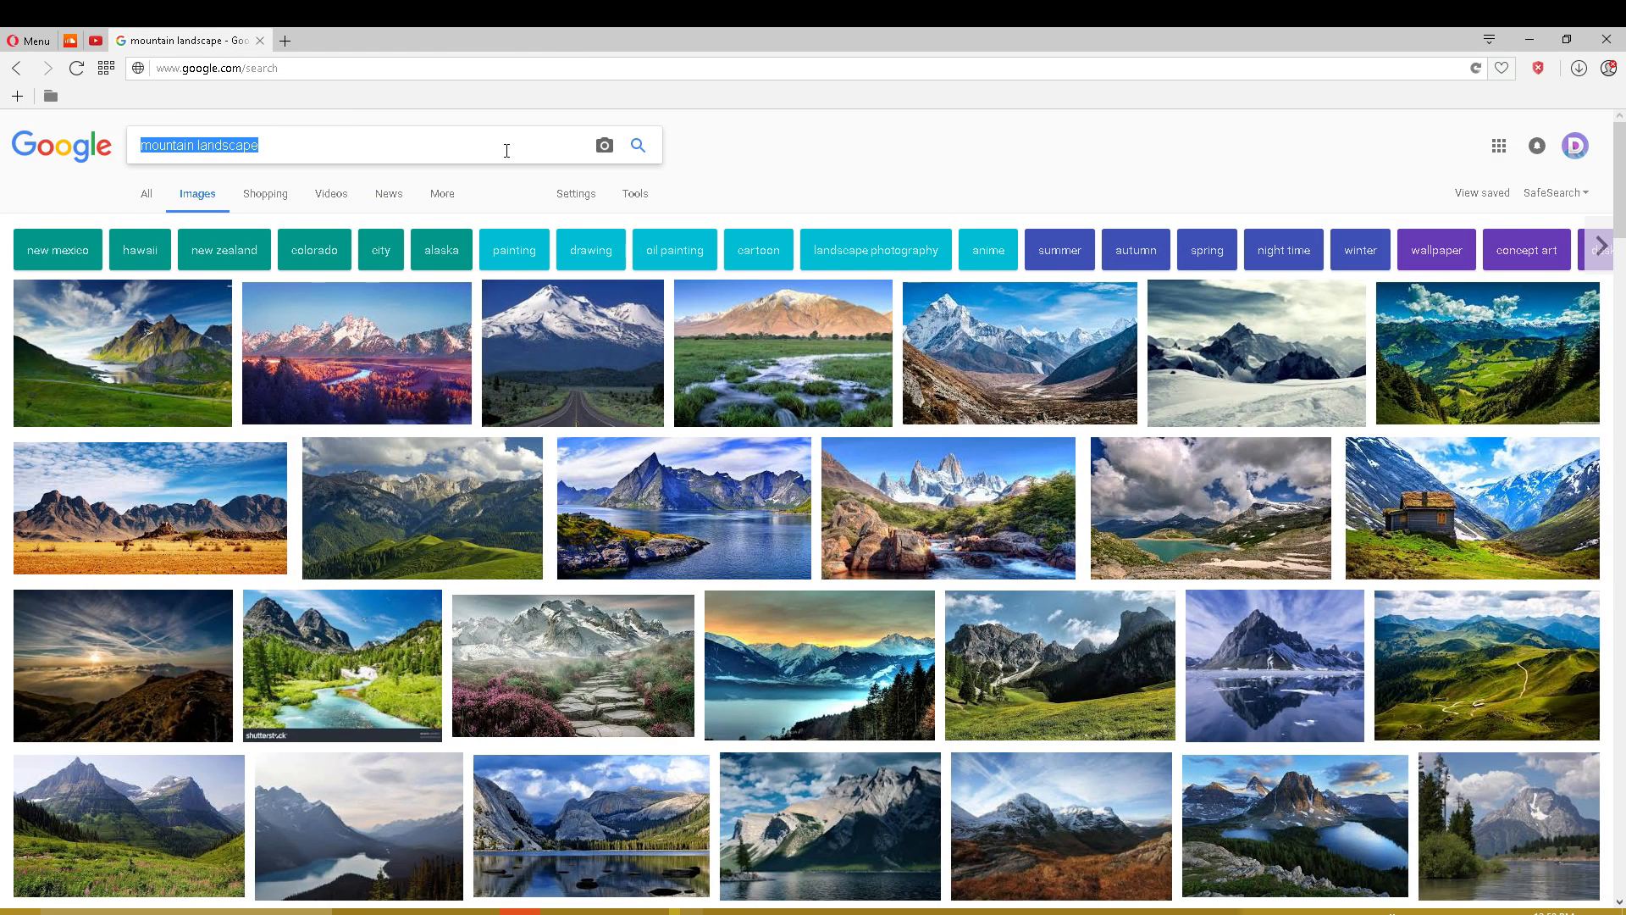
key("BackSpace")
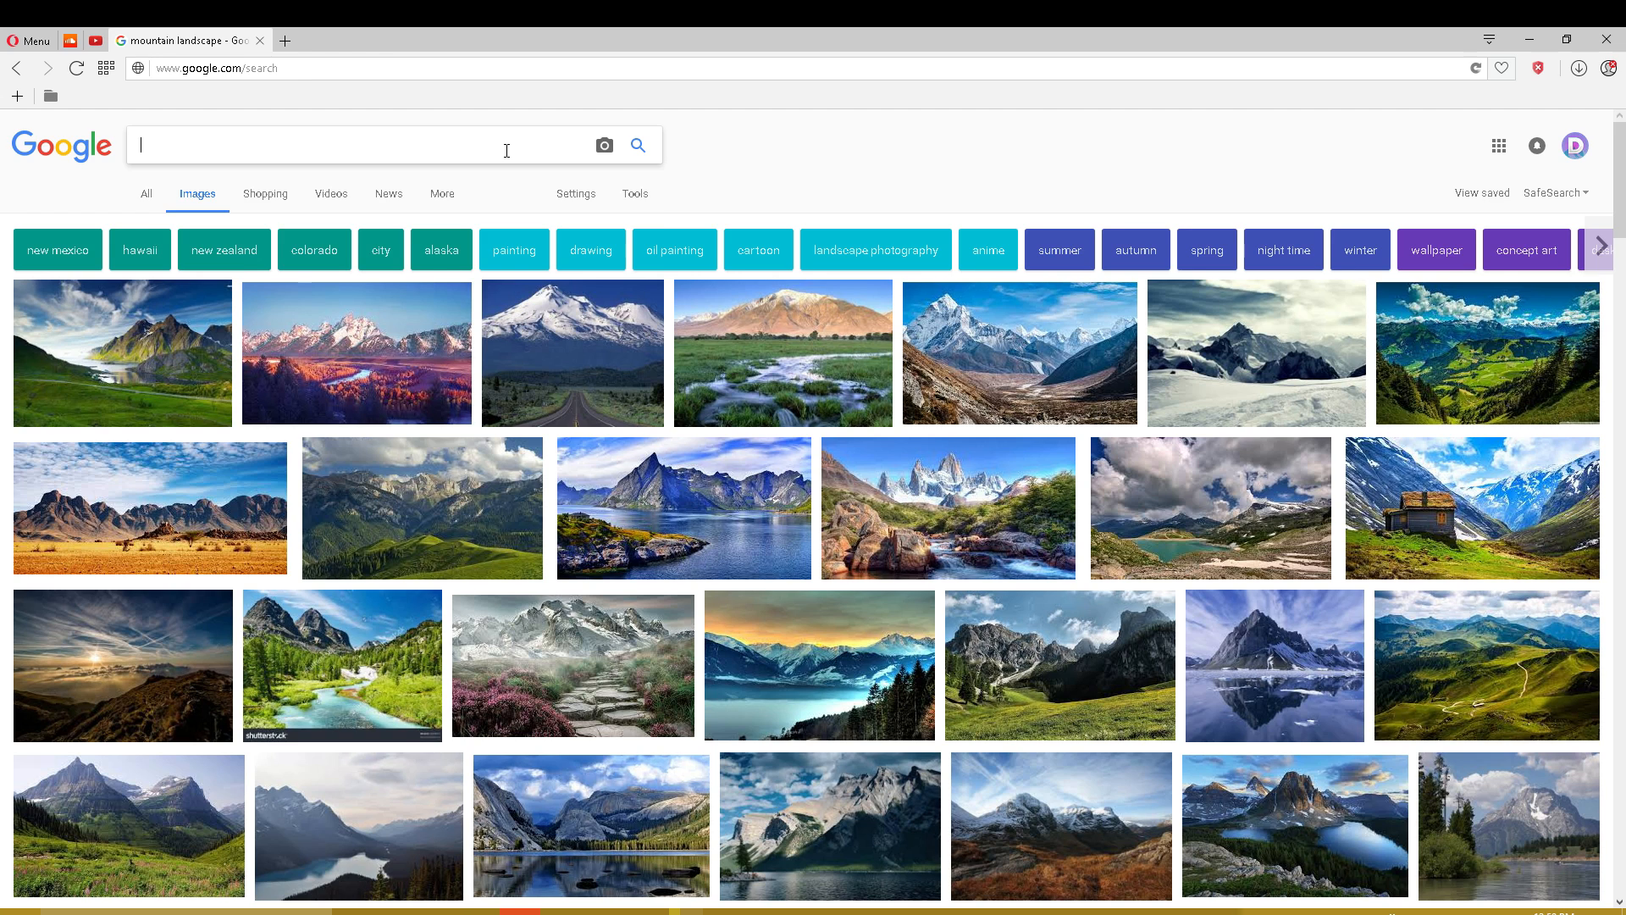
type("white room")
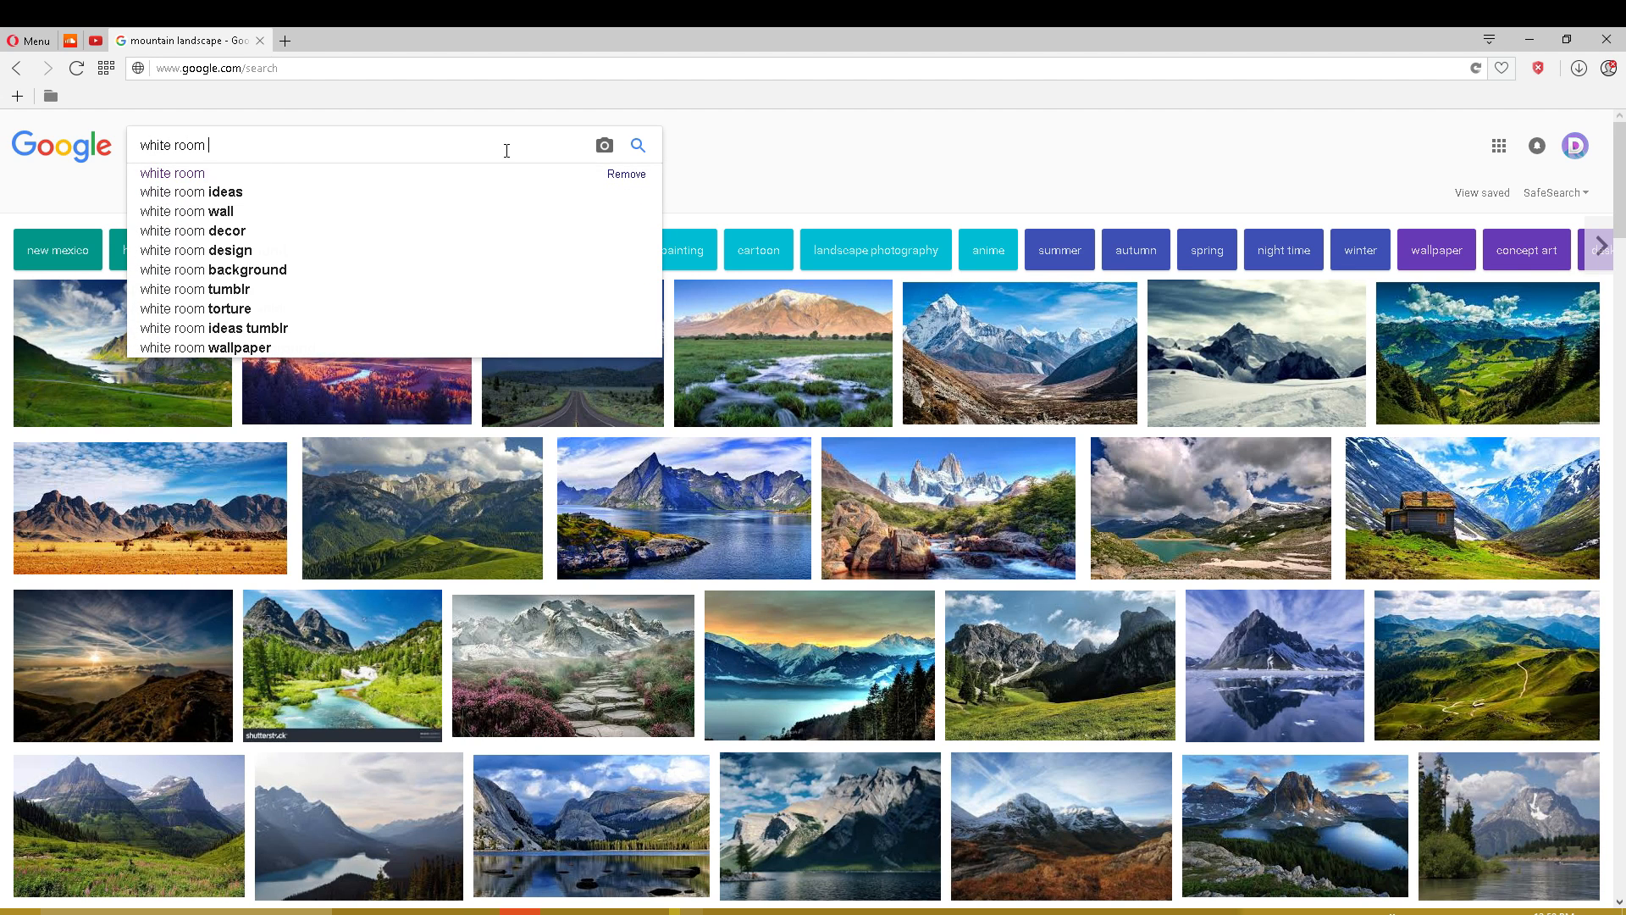
type(" b")
key("BackSpace")
key("BackSpace")
key("Return")
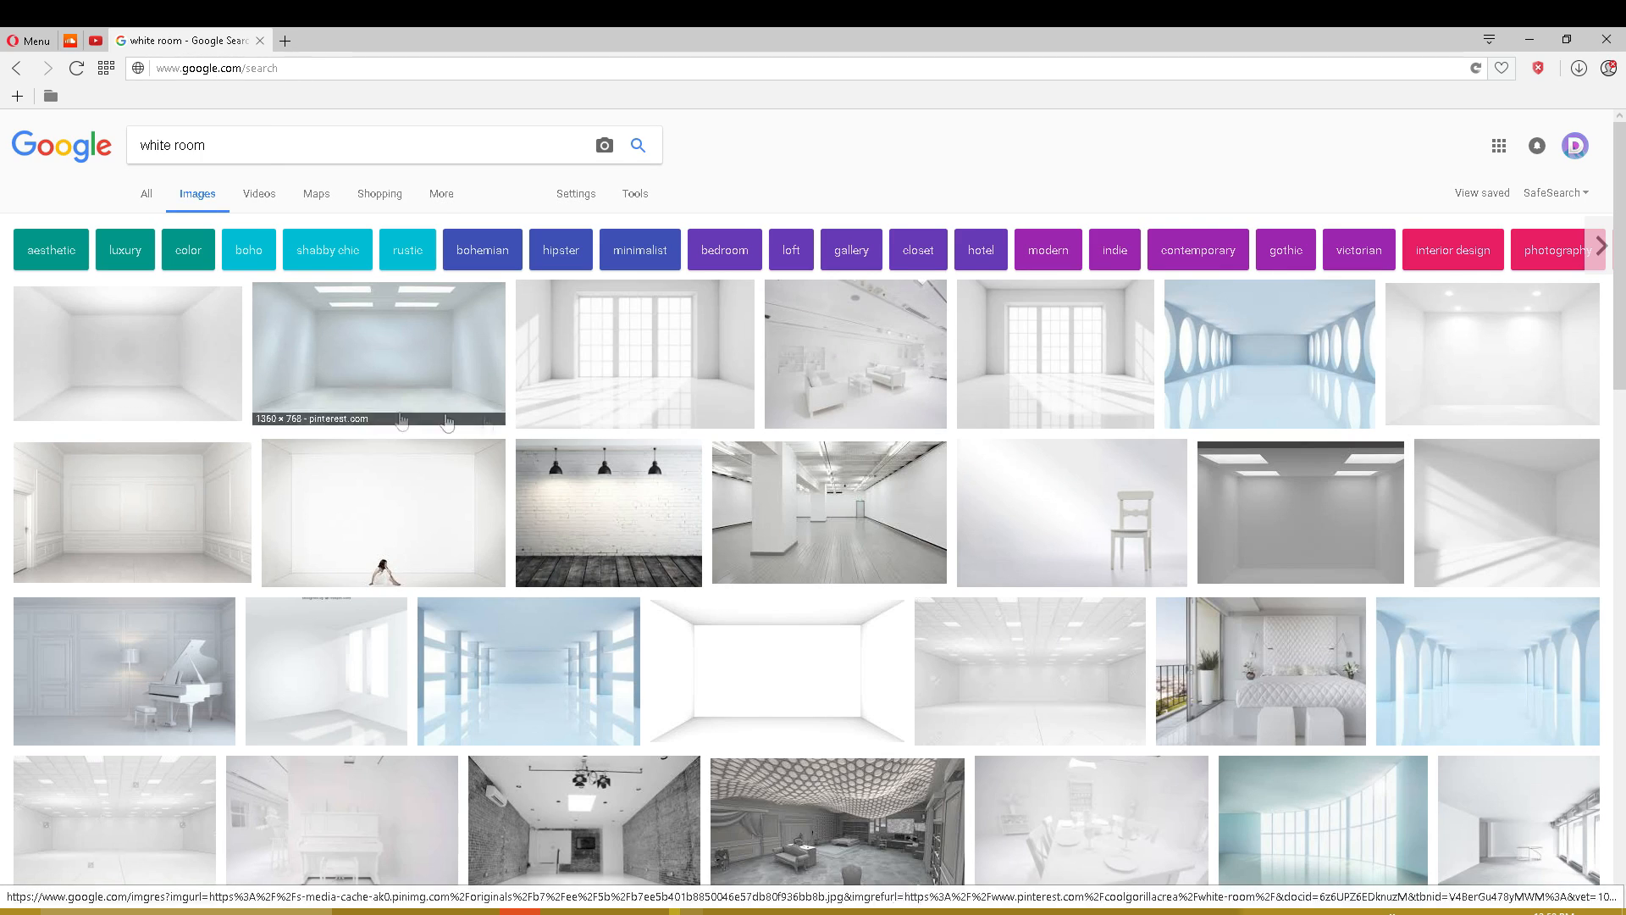
- Preview the last and first white room images in the top result row and browse further down the results
left_click(1518, 357)
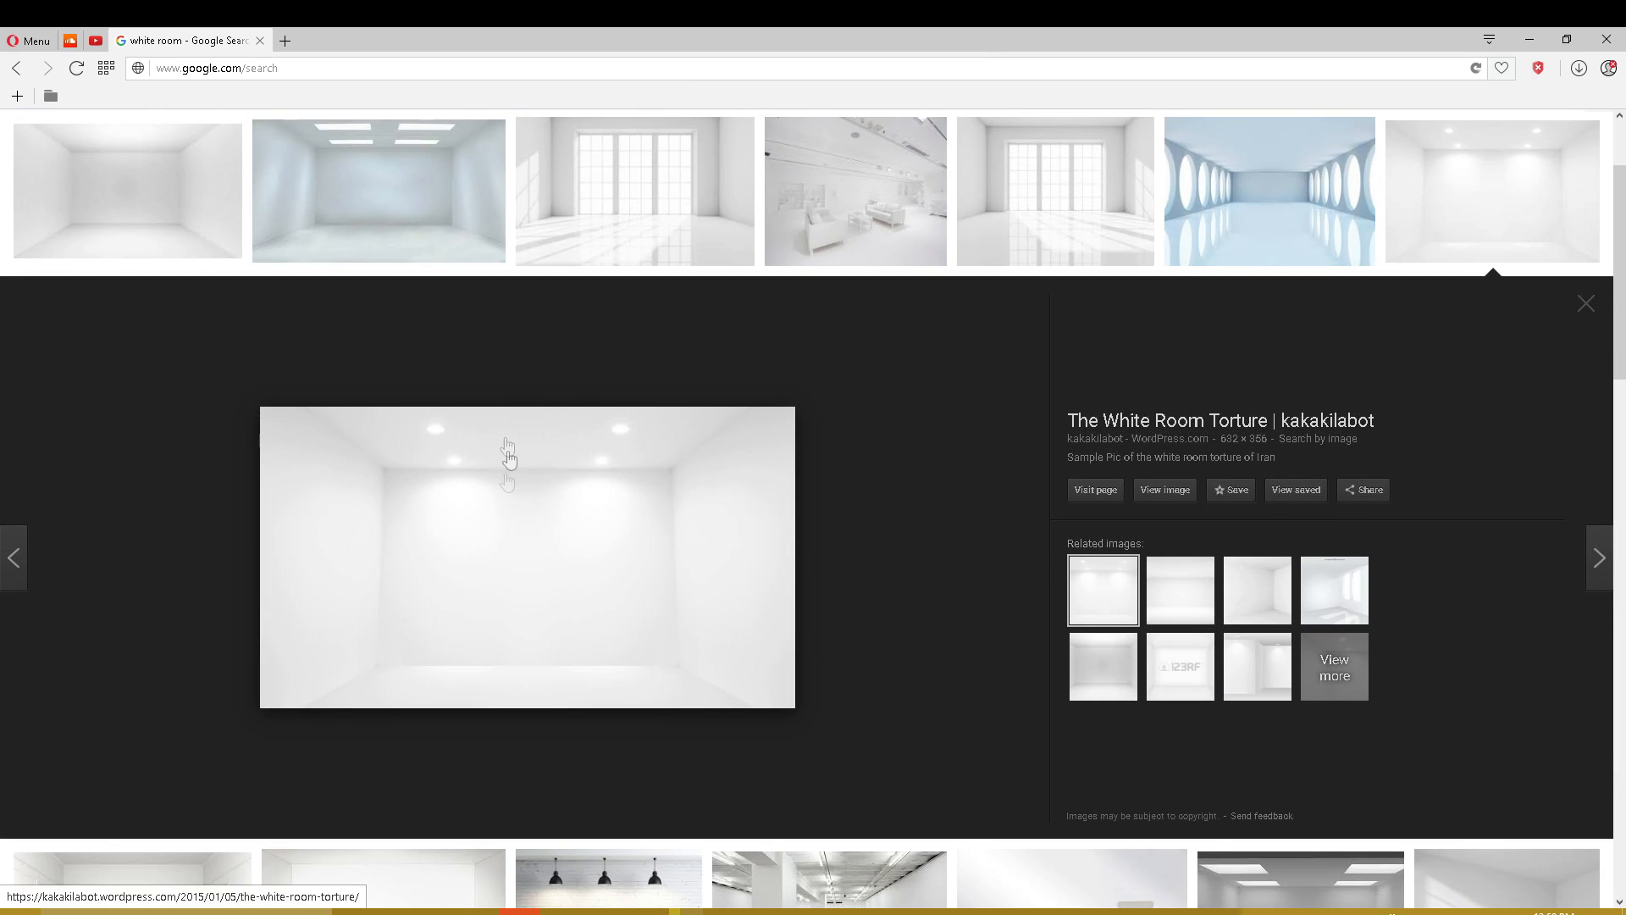
scroll(848, 643, "down", 7)
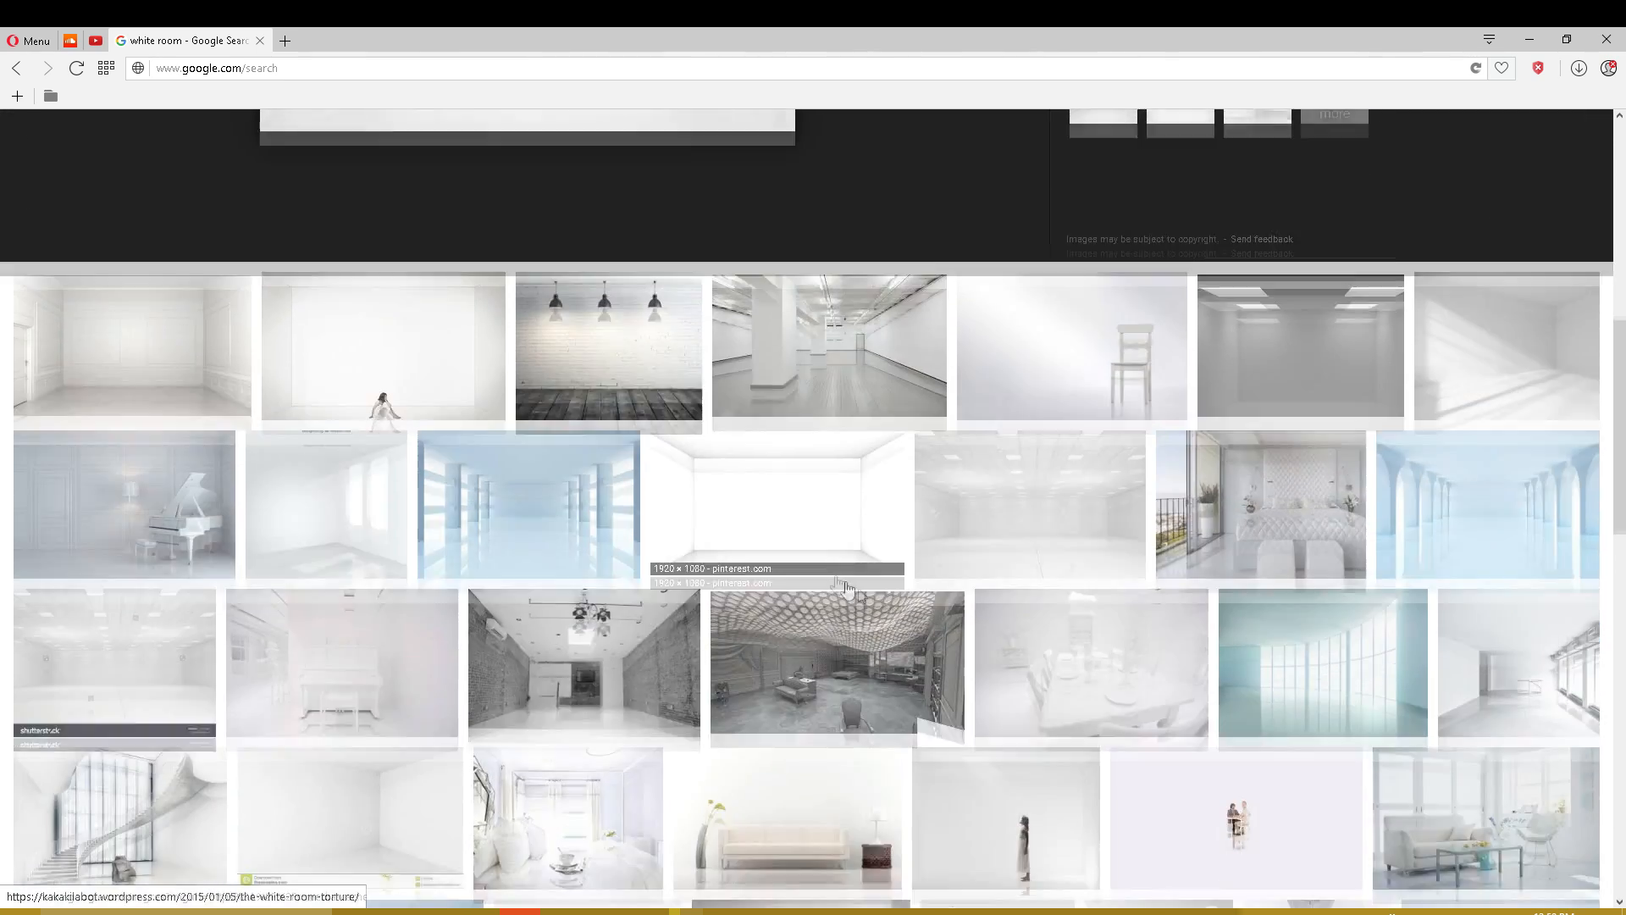
scroll(1197, 690, "up", 6)
scroll(1197, 689, "up", 3)
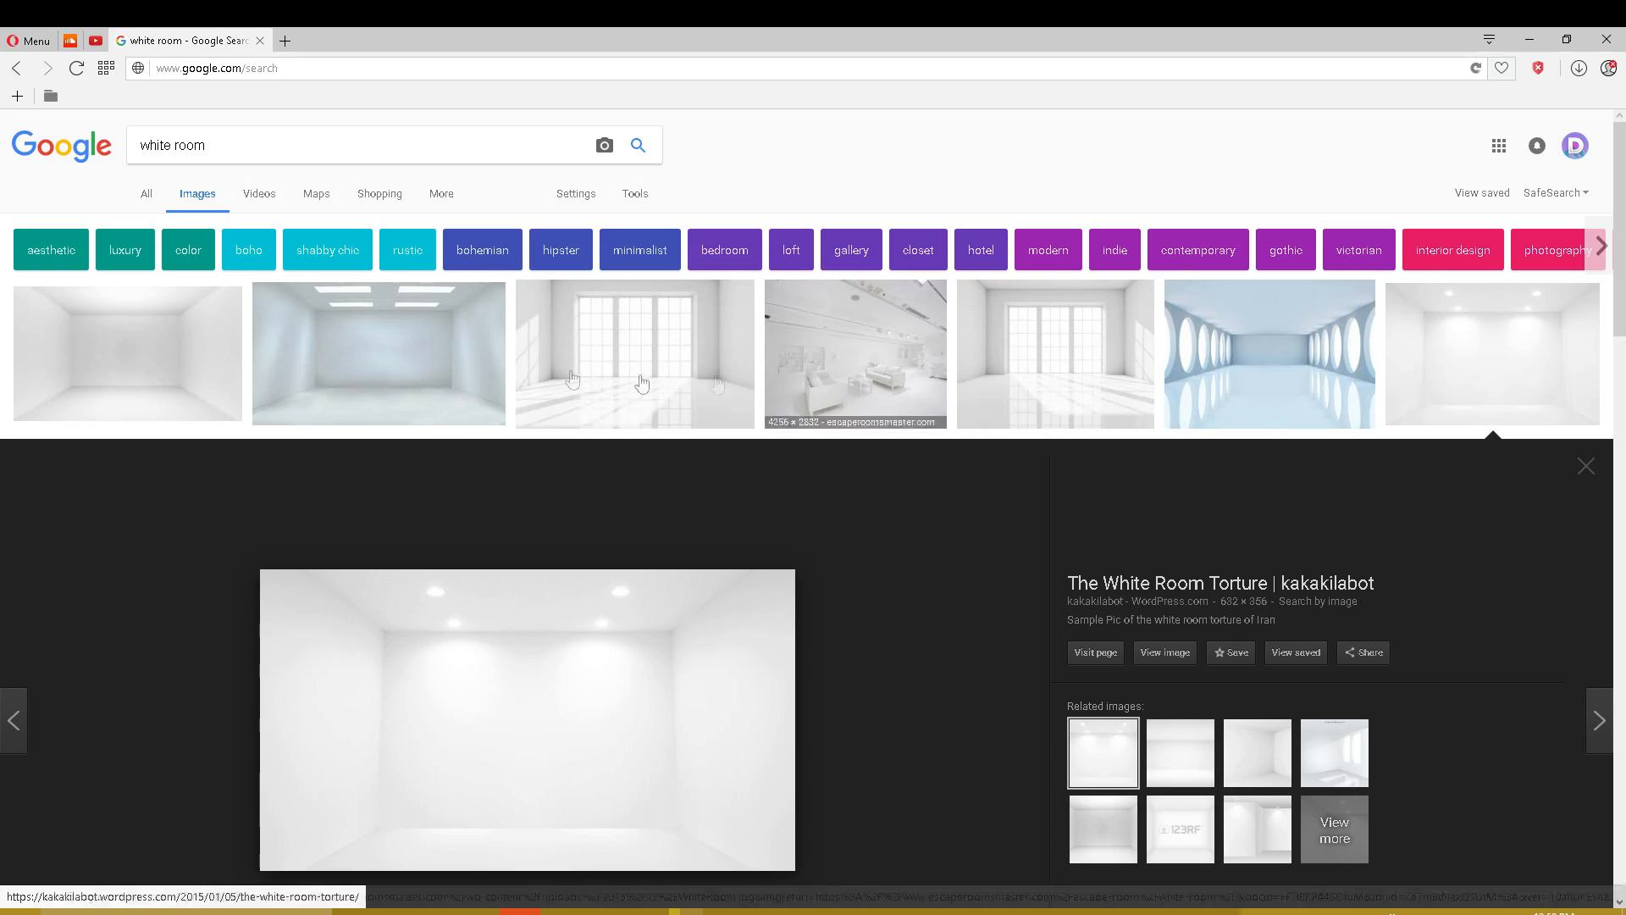
left_click(330, 339)
scroll(850, 720, "down", 10)
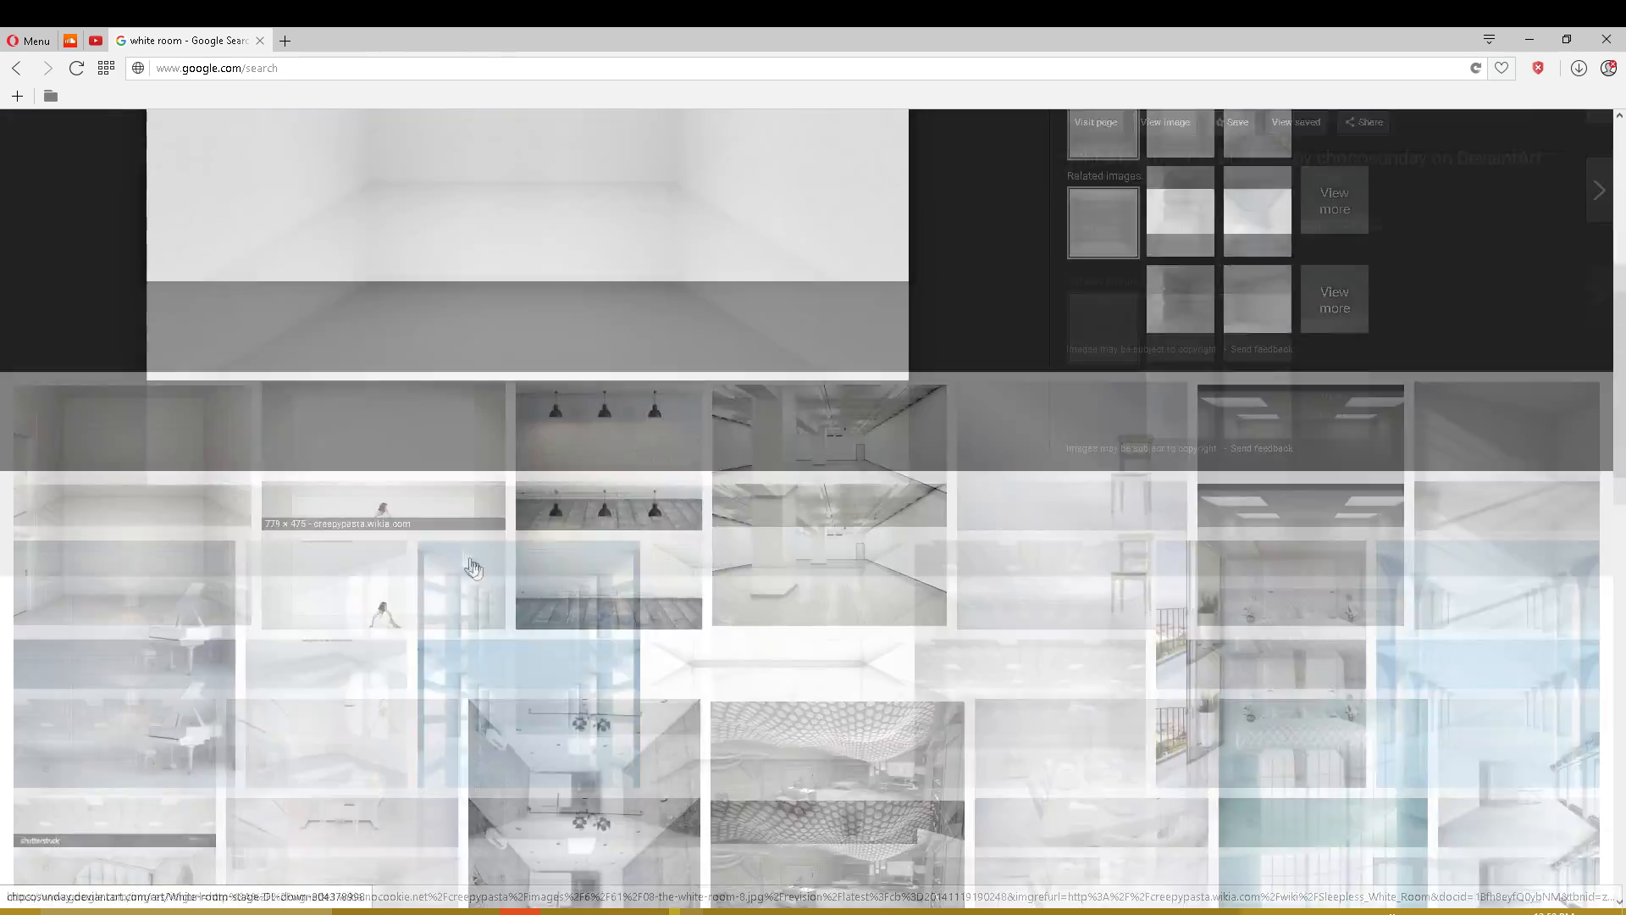
scroll(850, 720, "down", 3)
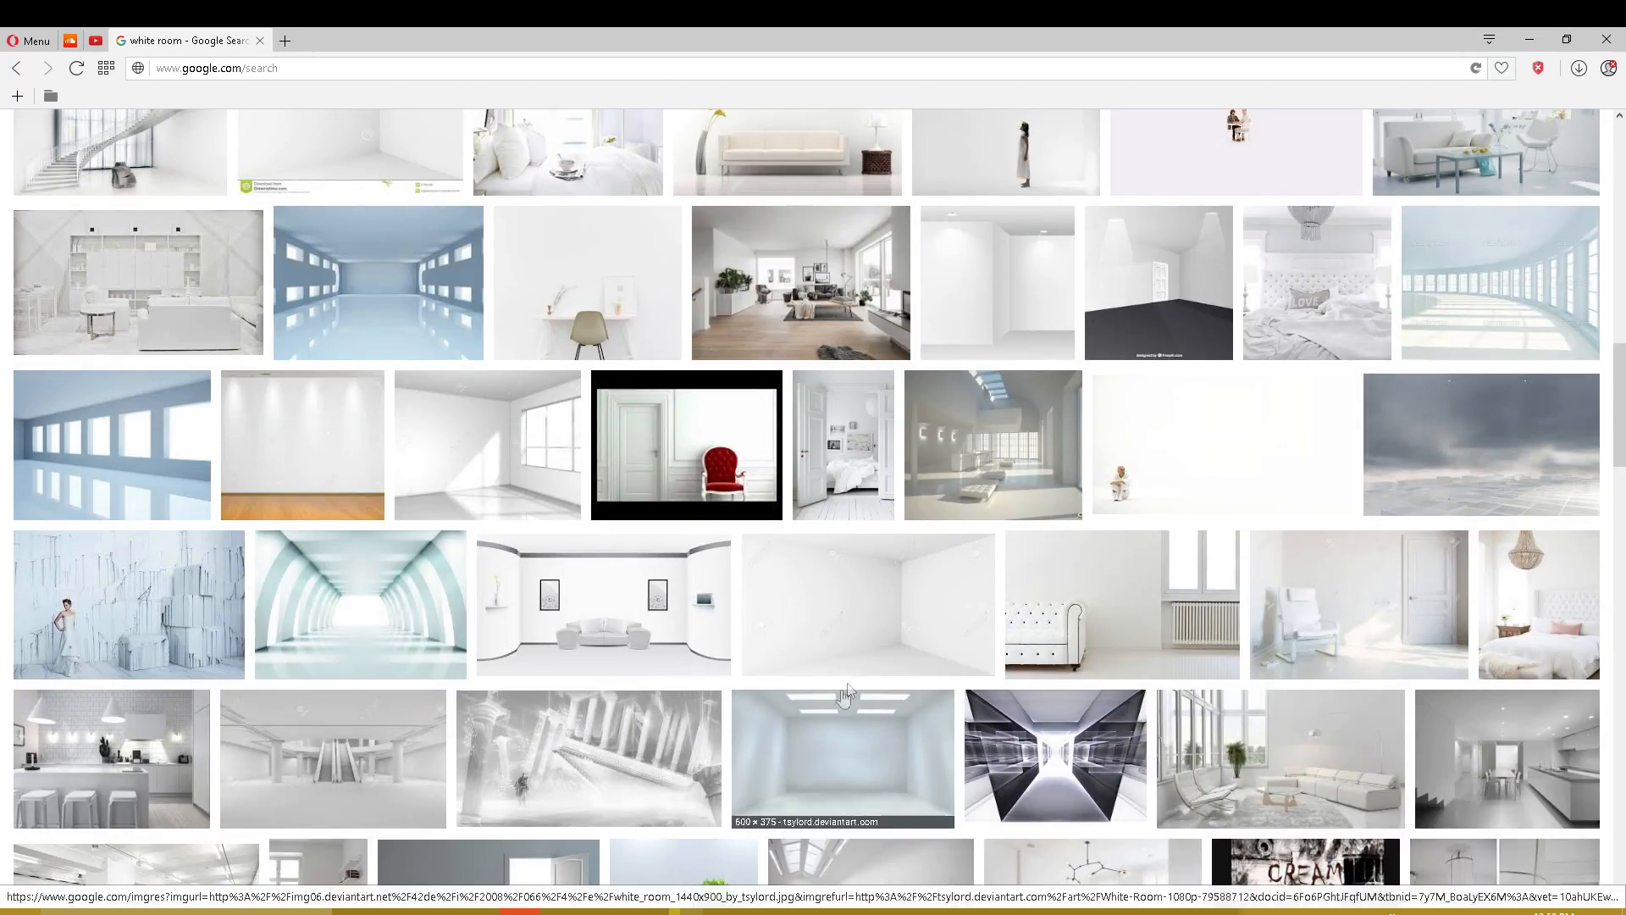
- Search Google Images for "spectrum" and narrow the results with the "color" suggestion
left_click(262, 304)
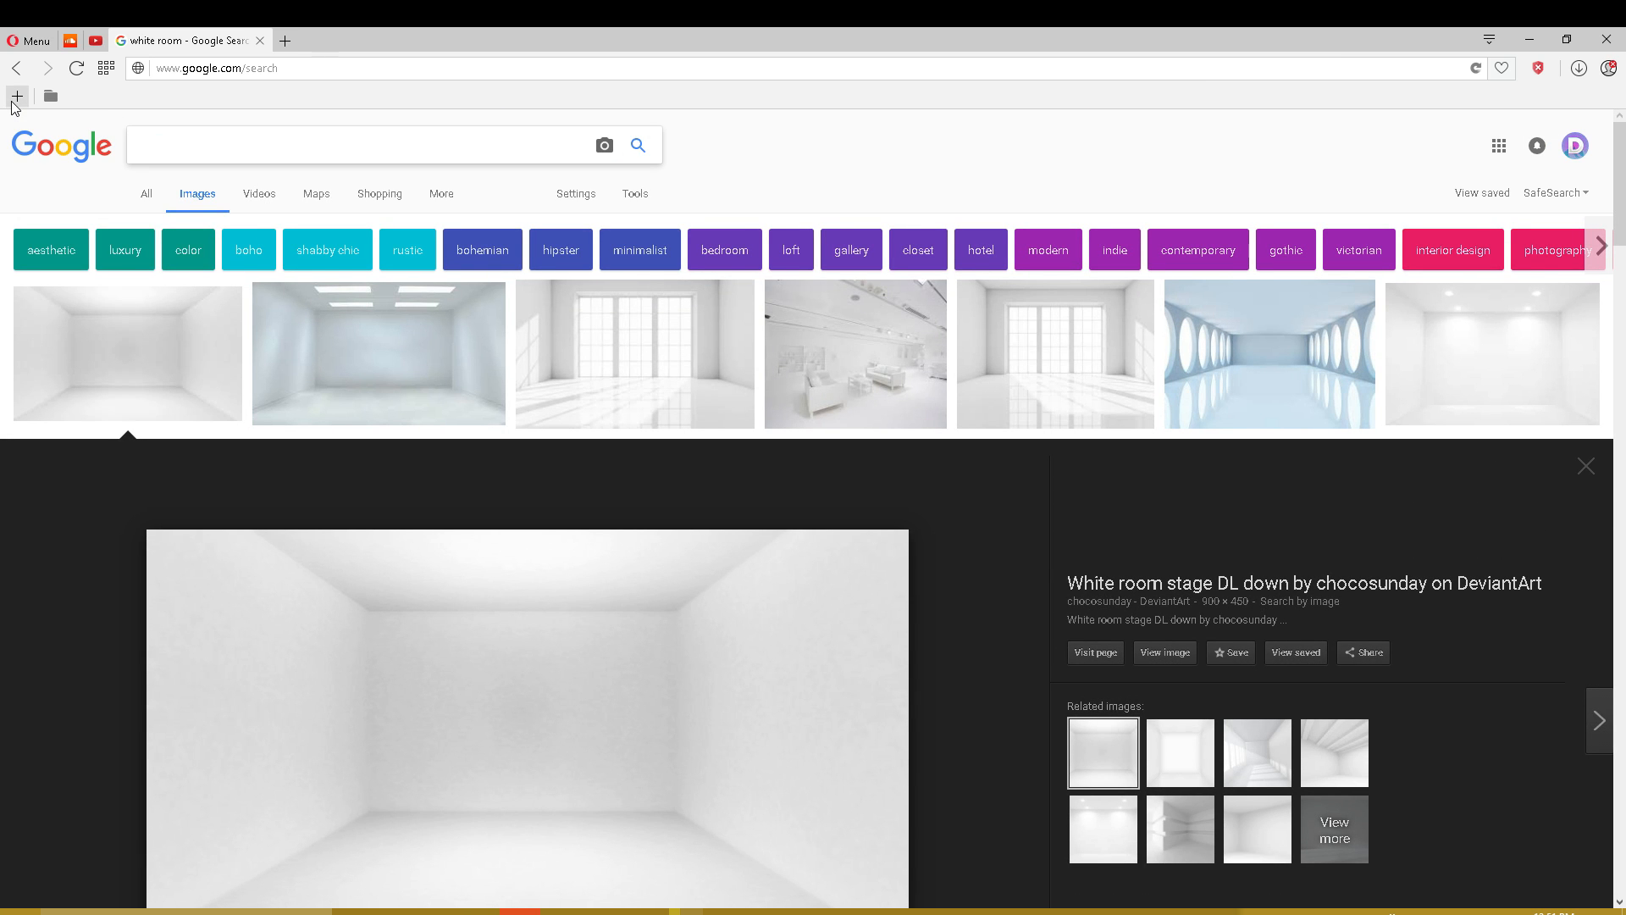
type("spectrum")
key("Return")
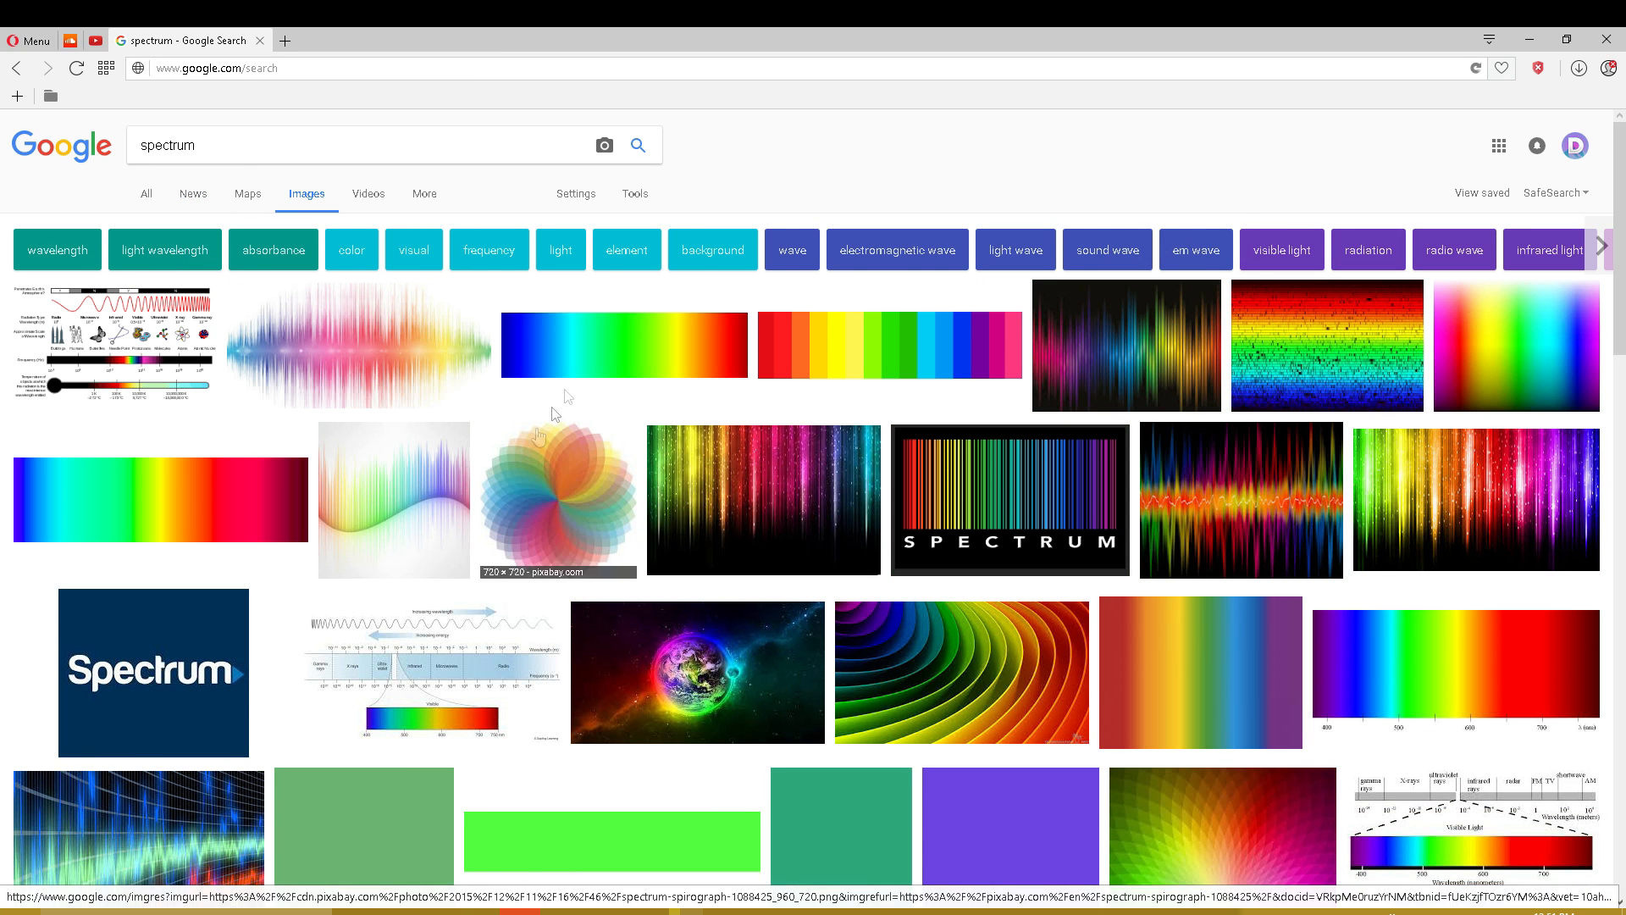
left_click(238, 154)
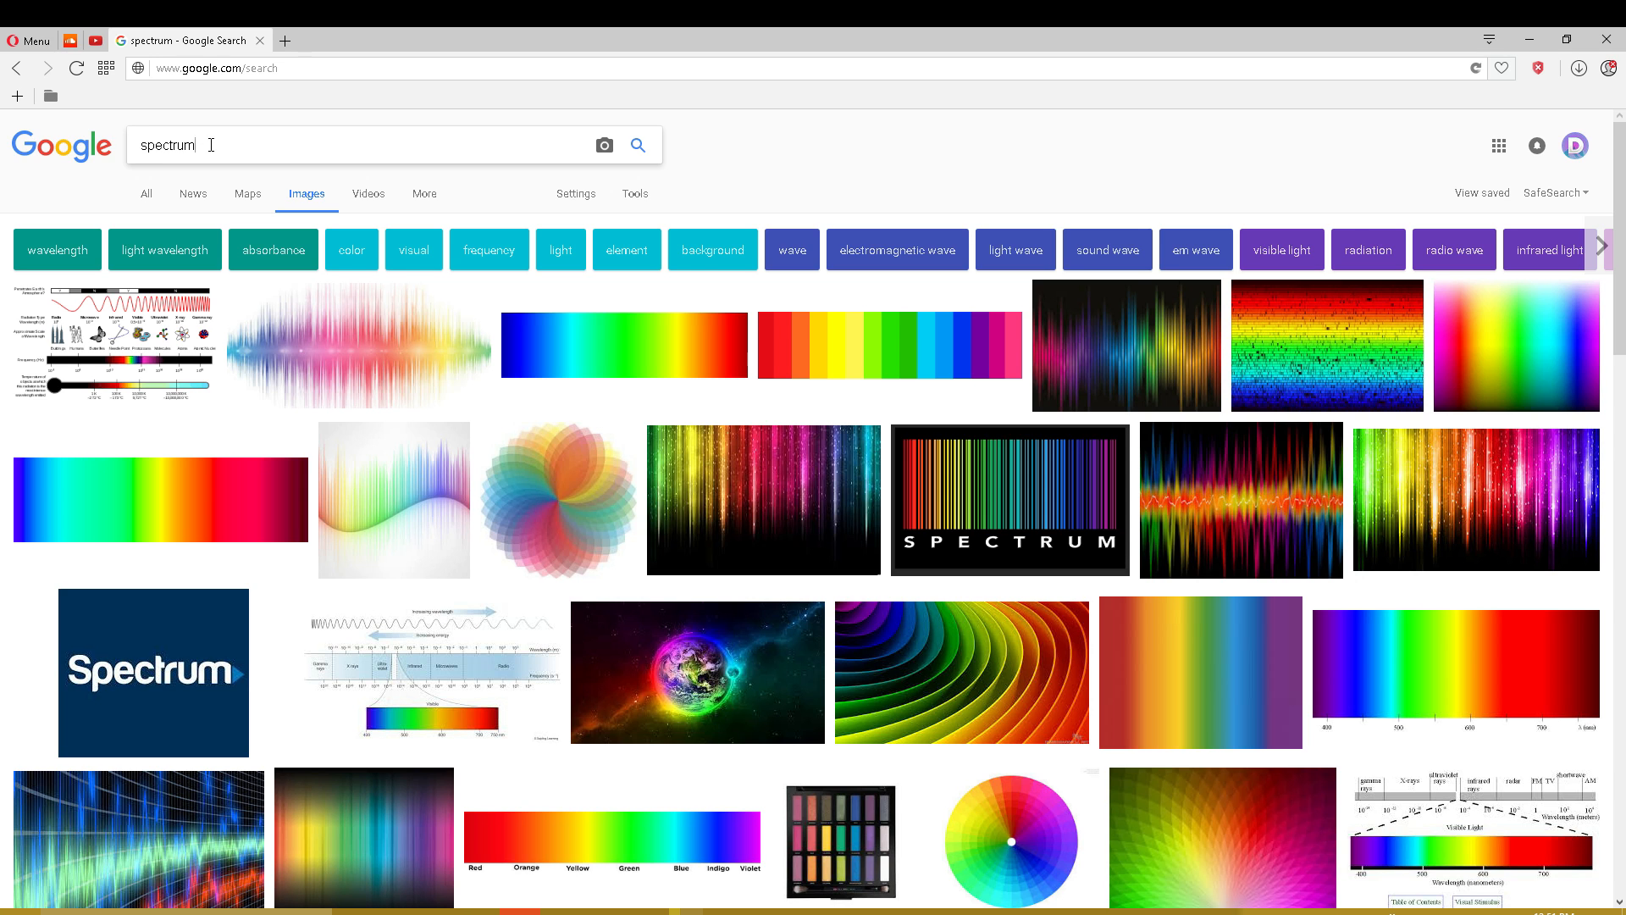
left_click(343, 261)
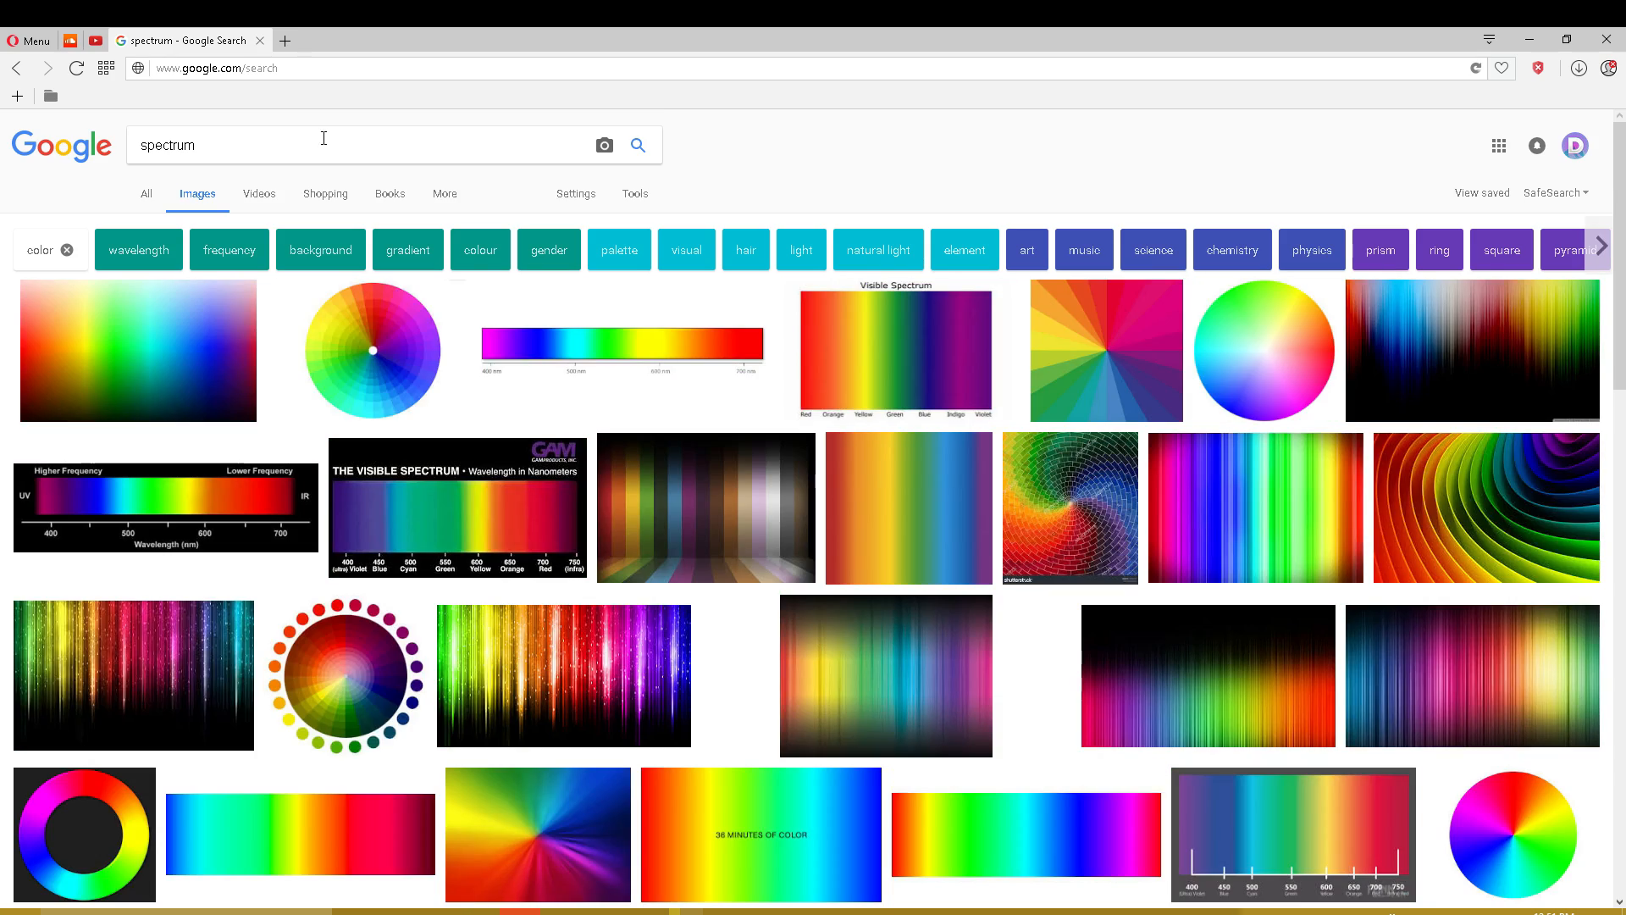
- Browse the color spectrum results and preview several wallpapers, including the rainbow gradient, the light-streak image and the dark striped background
scroll(432, 206, "down", 5)
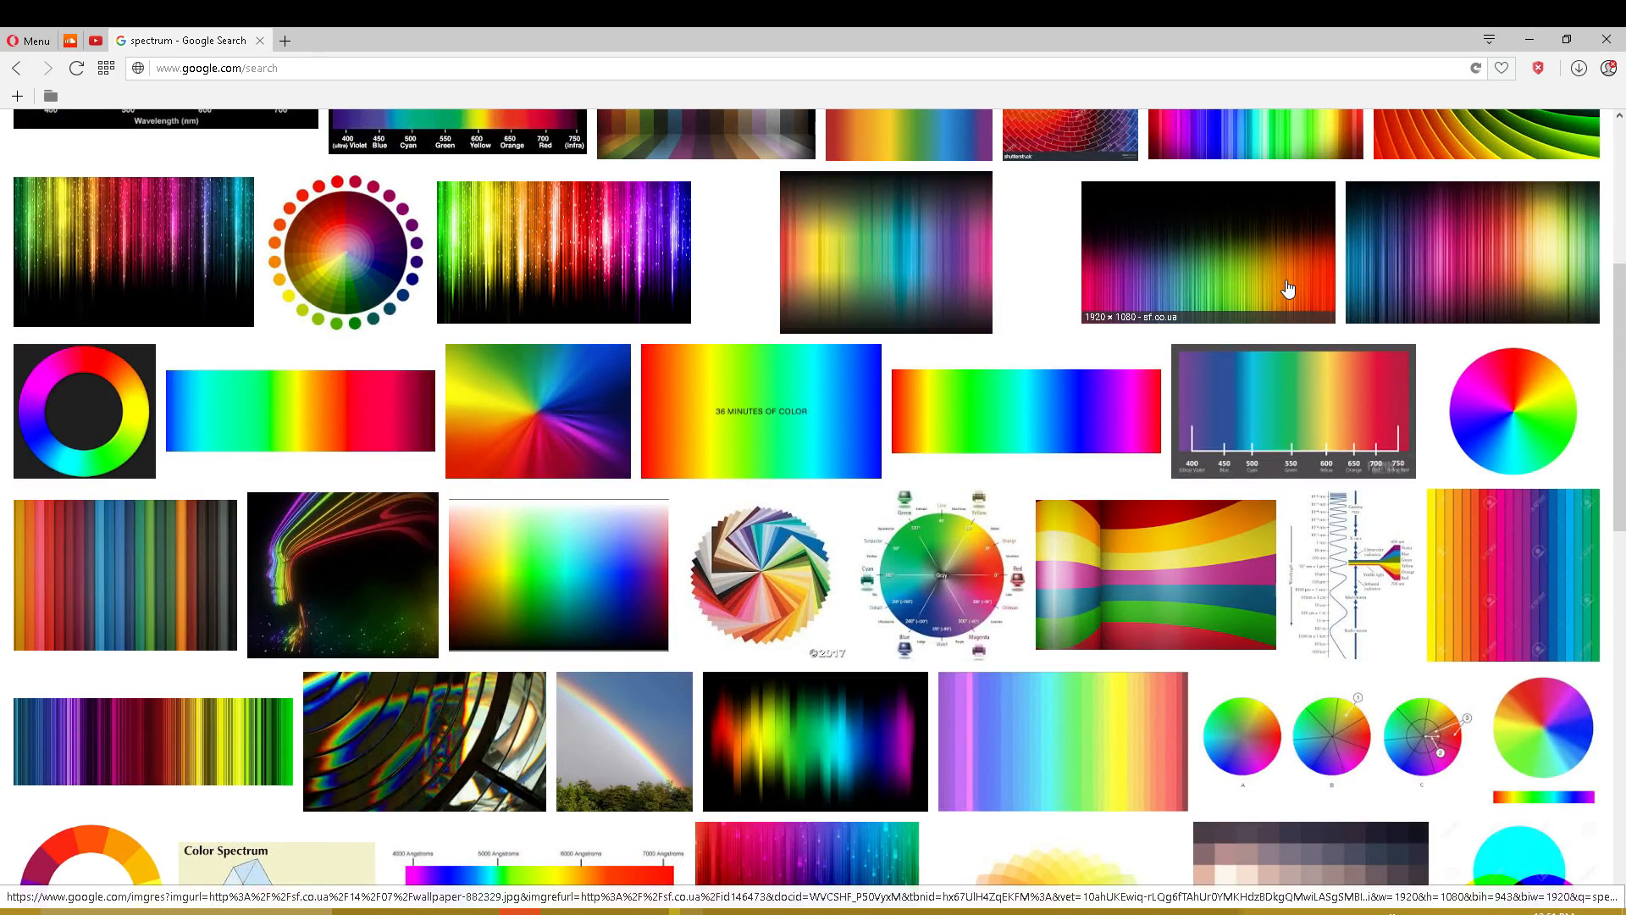
left_click(1288, 290)
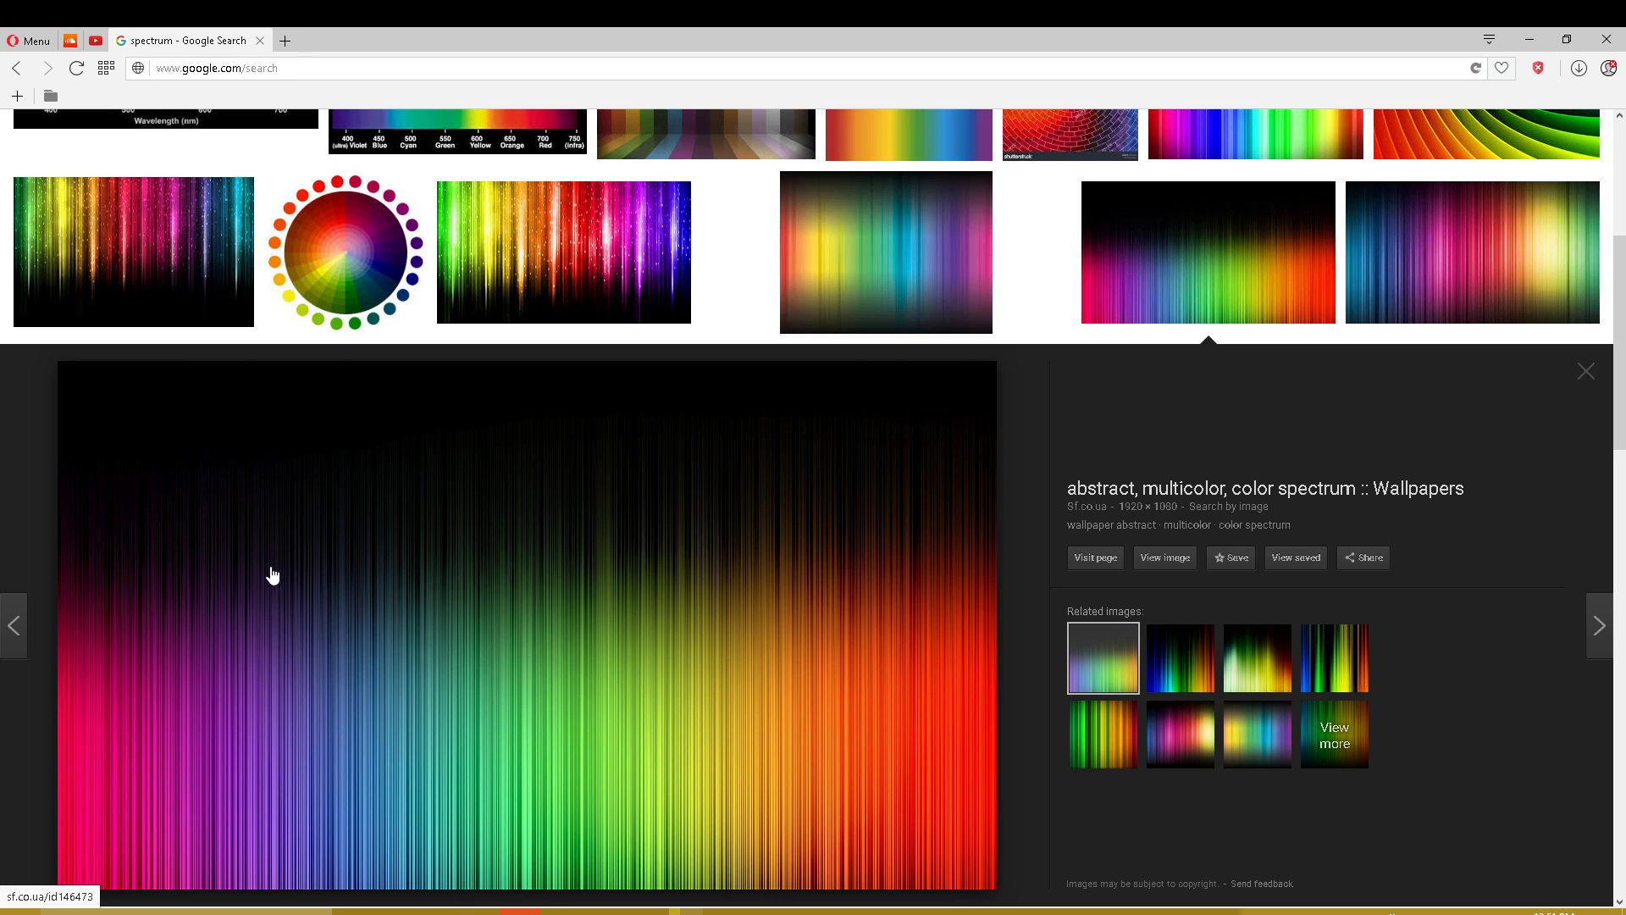
scroll(607, 570, "down", 5)
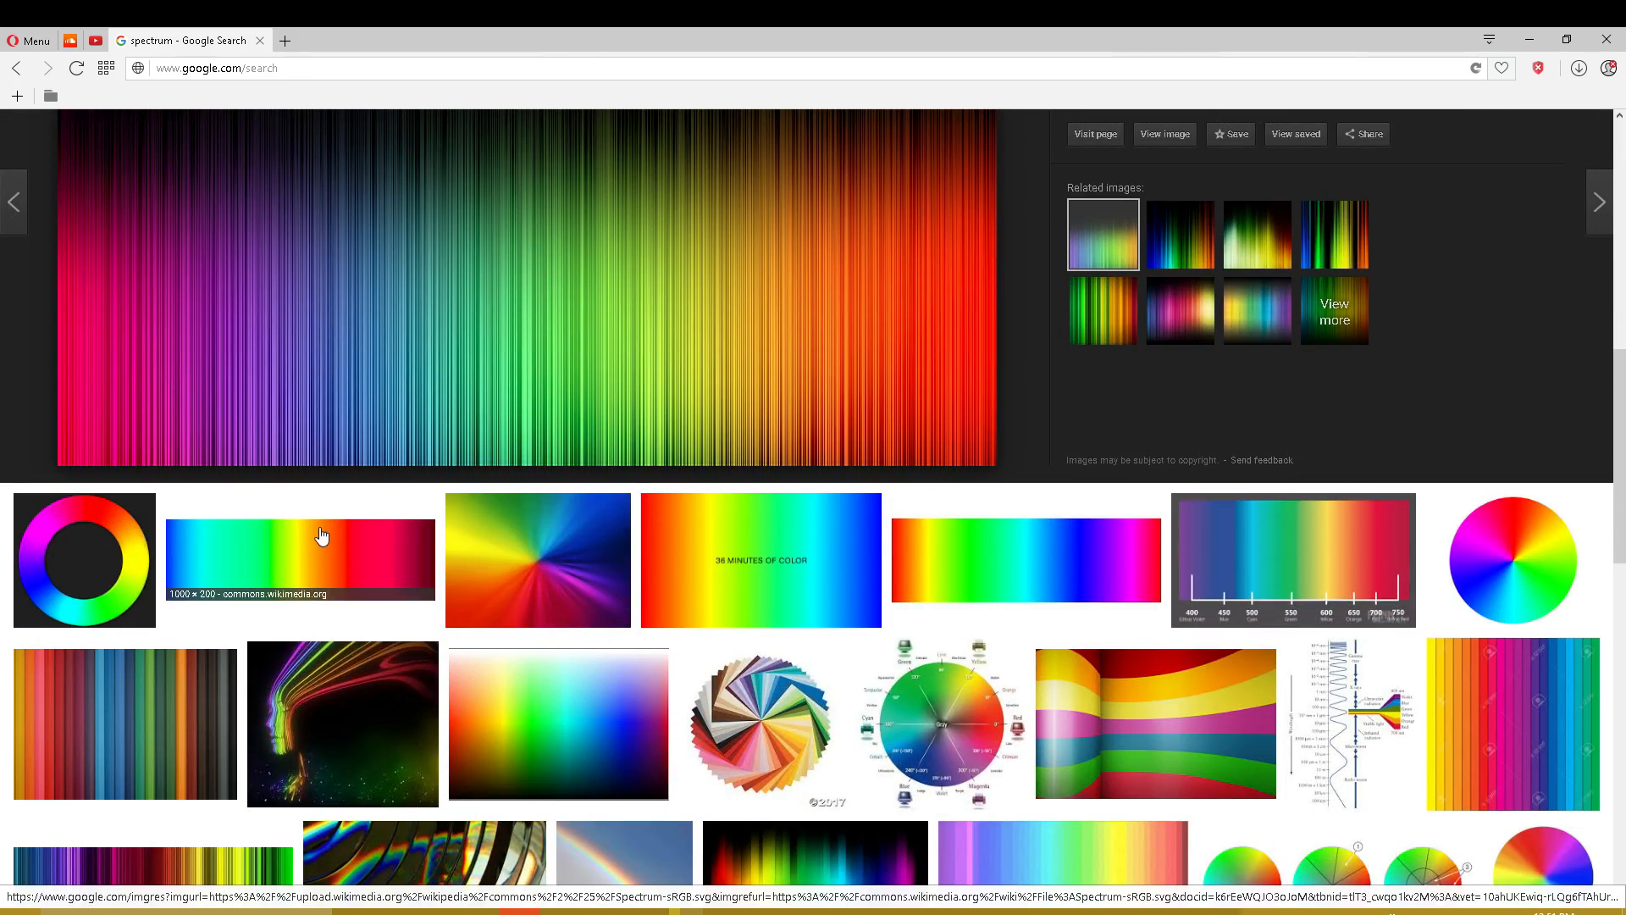
left_click(322, 535)
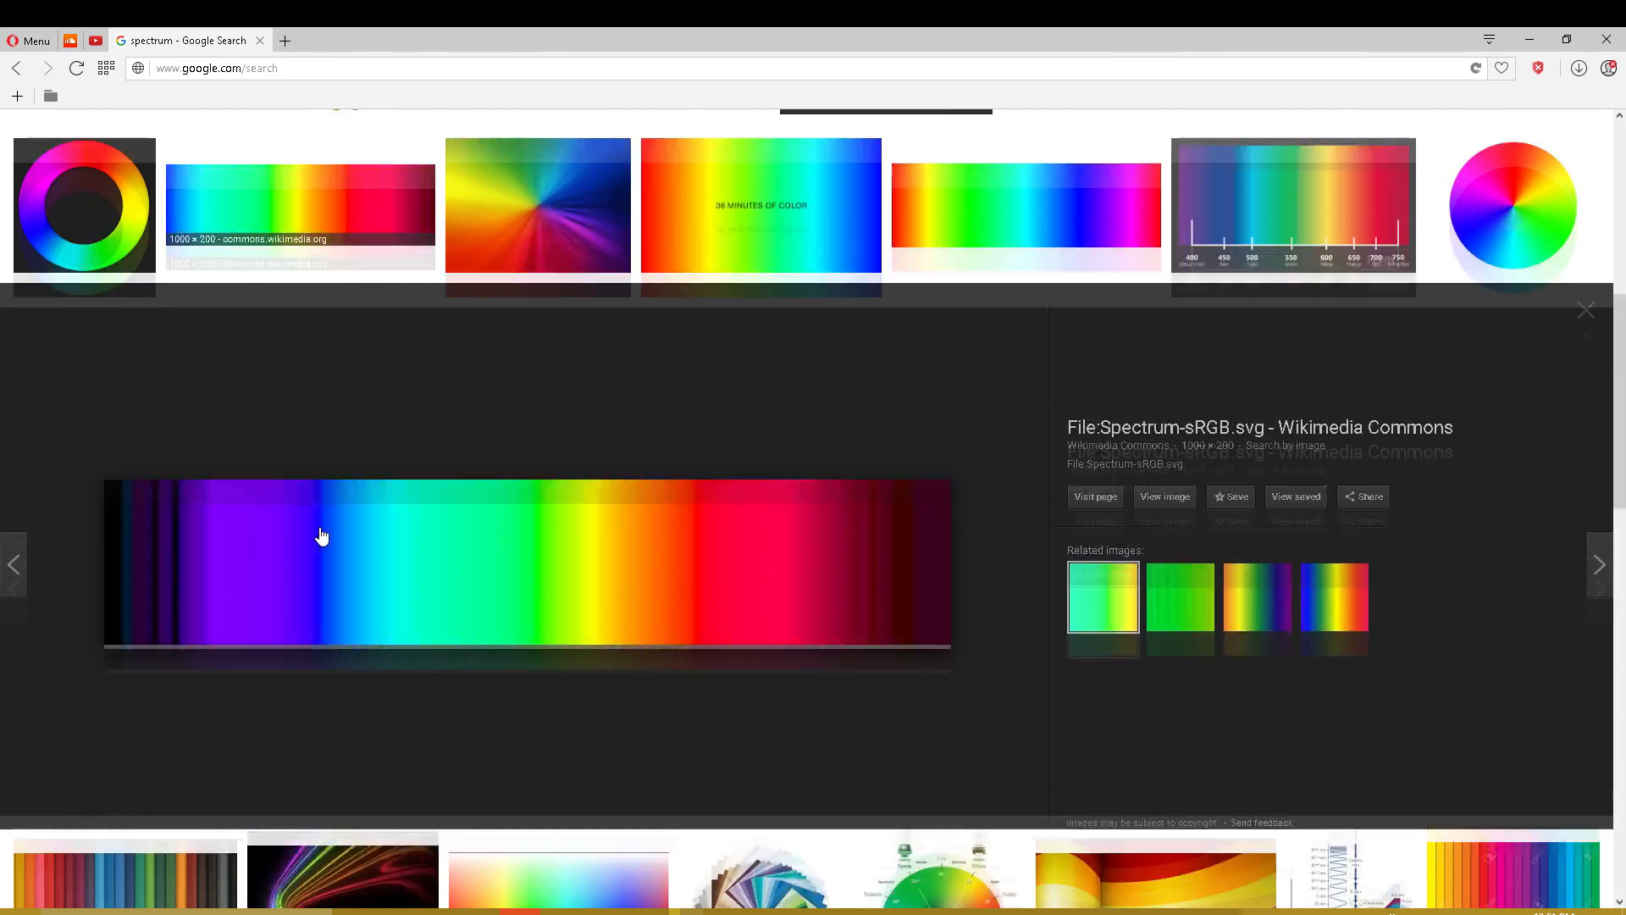
scroll(682, 535, "down", 8)
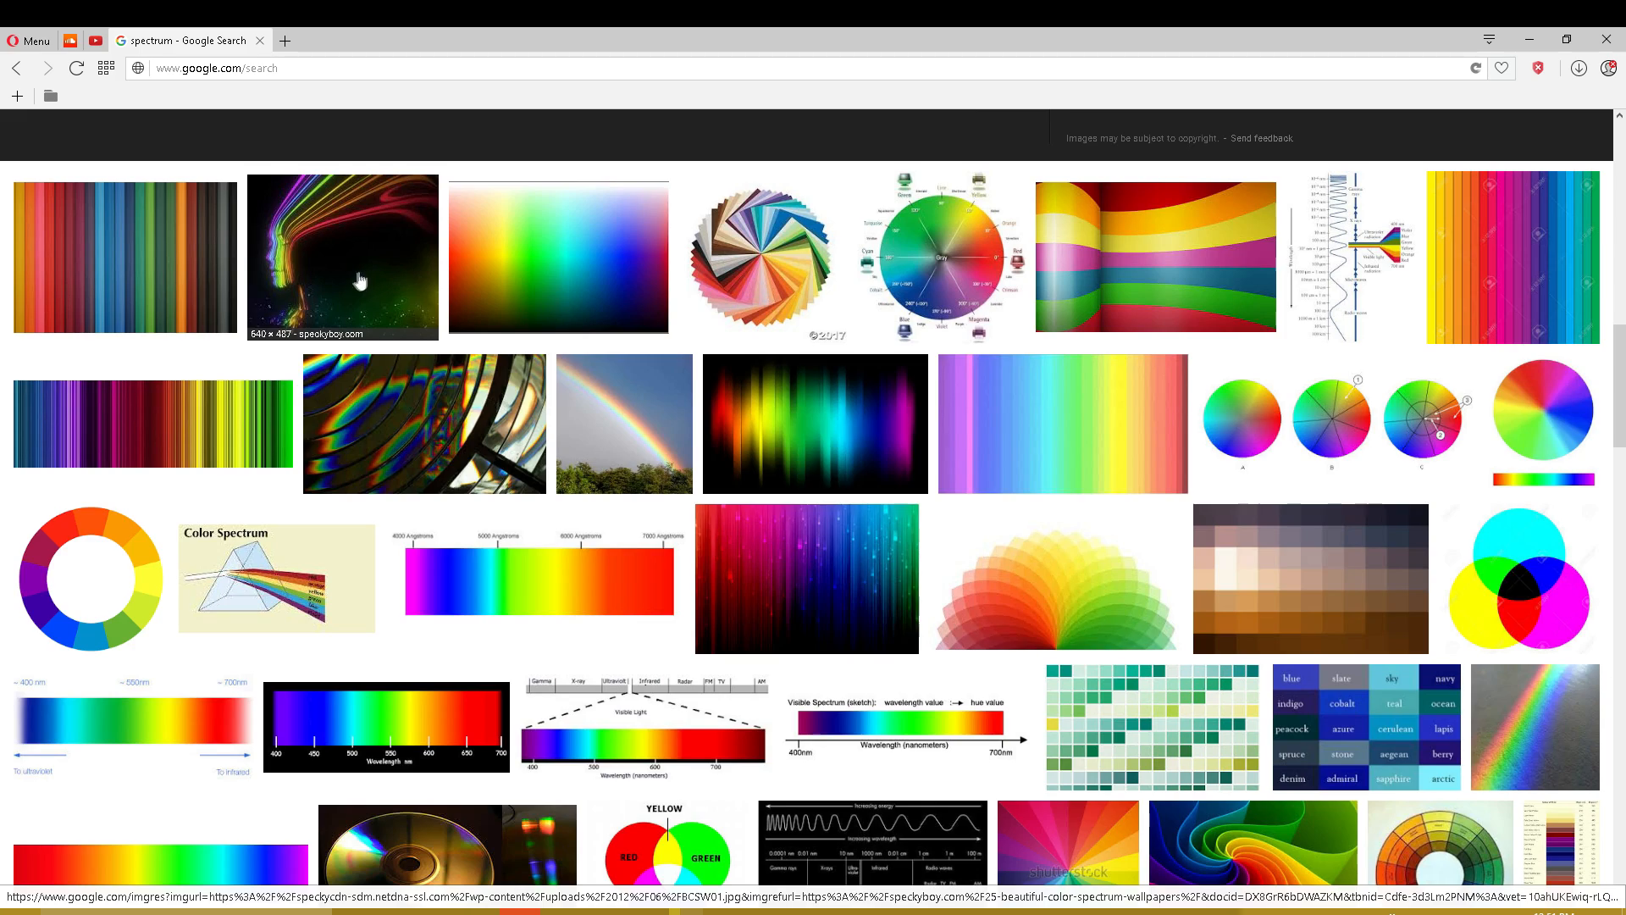
left_click(360, 281)
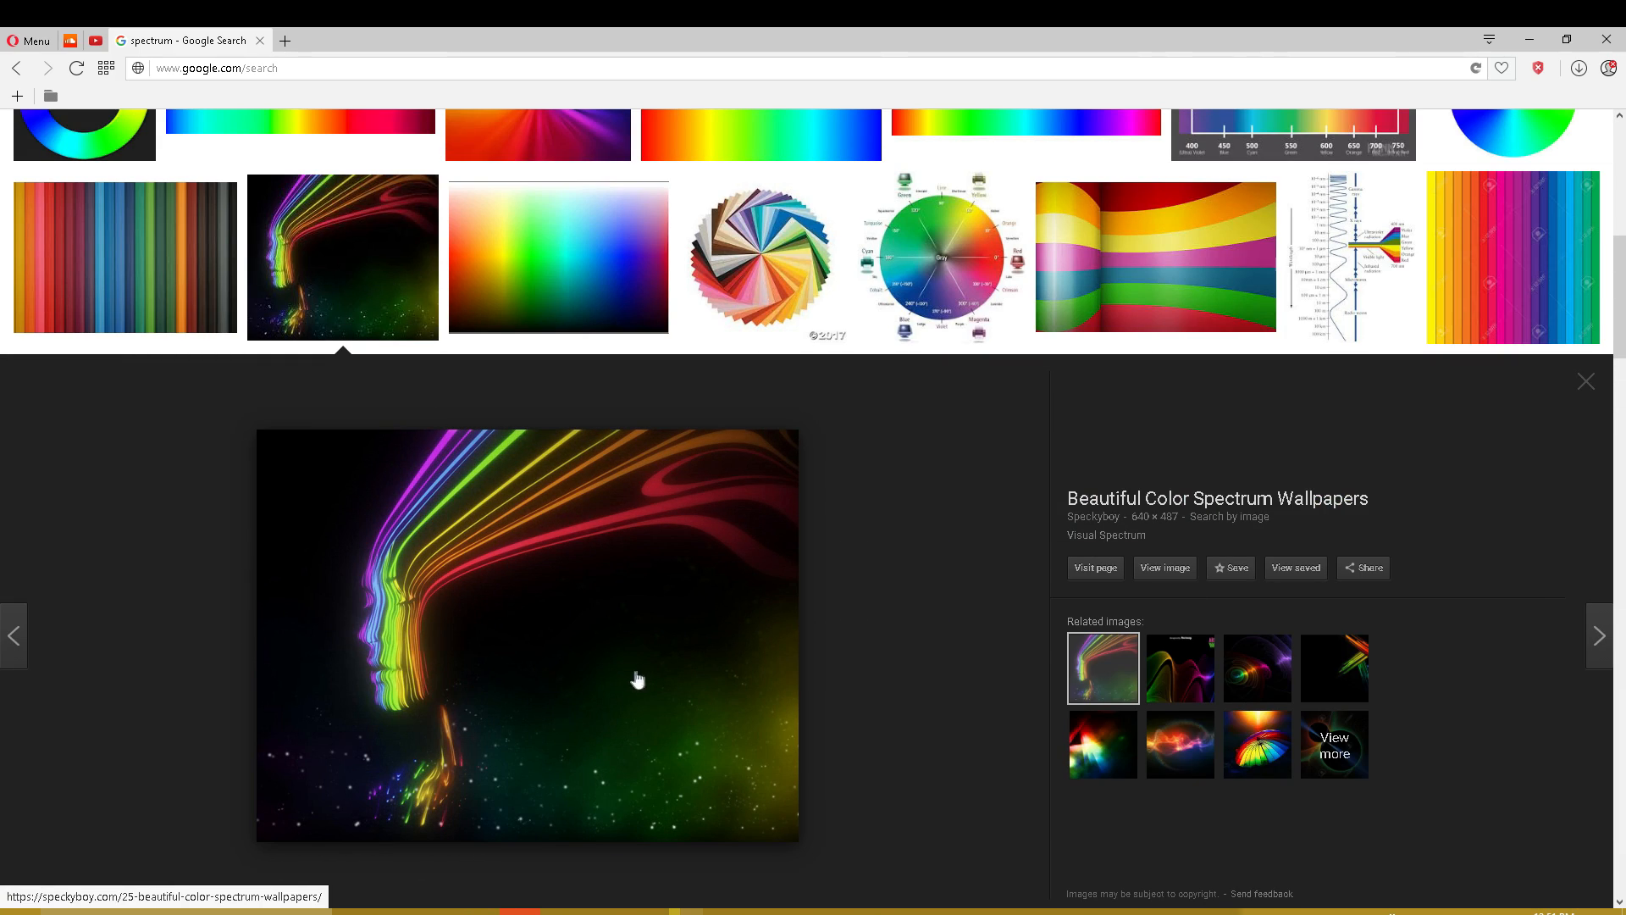
scroll(593, 717, "up", 10)
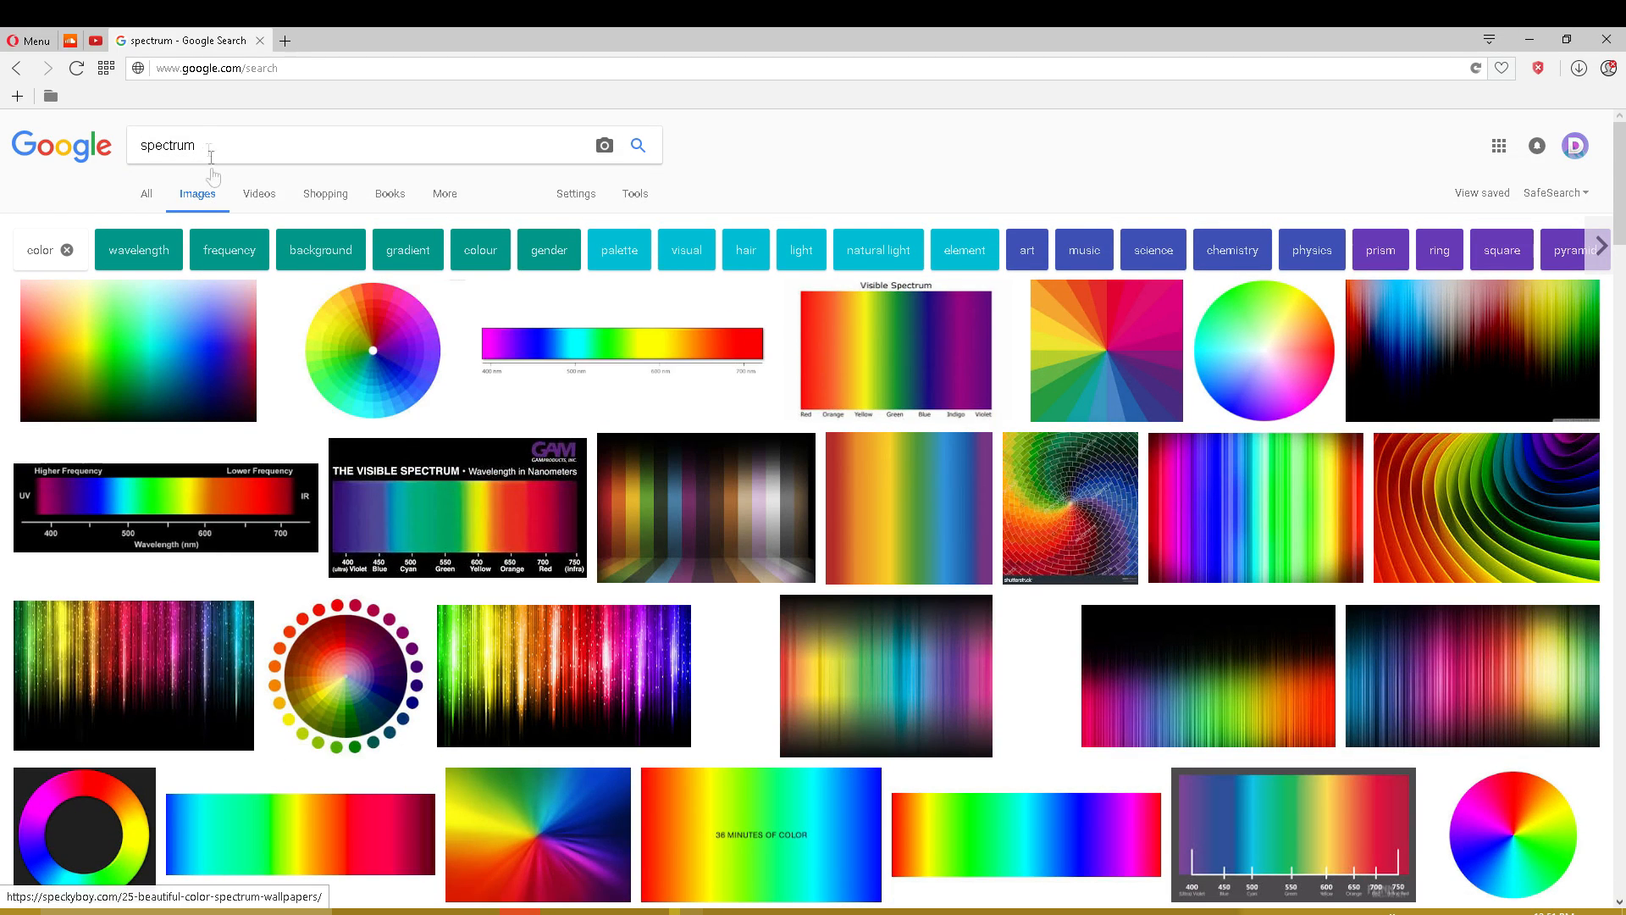
left_click(678, 501)
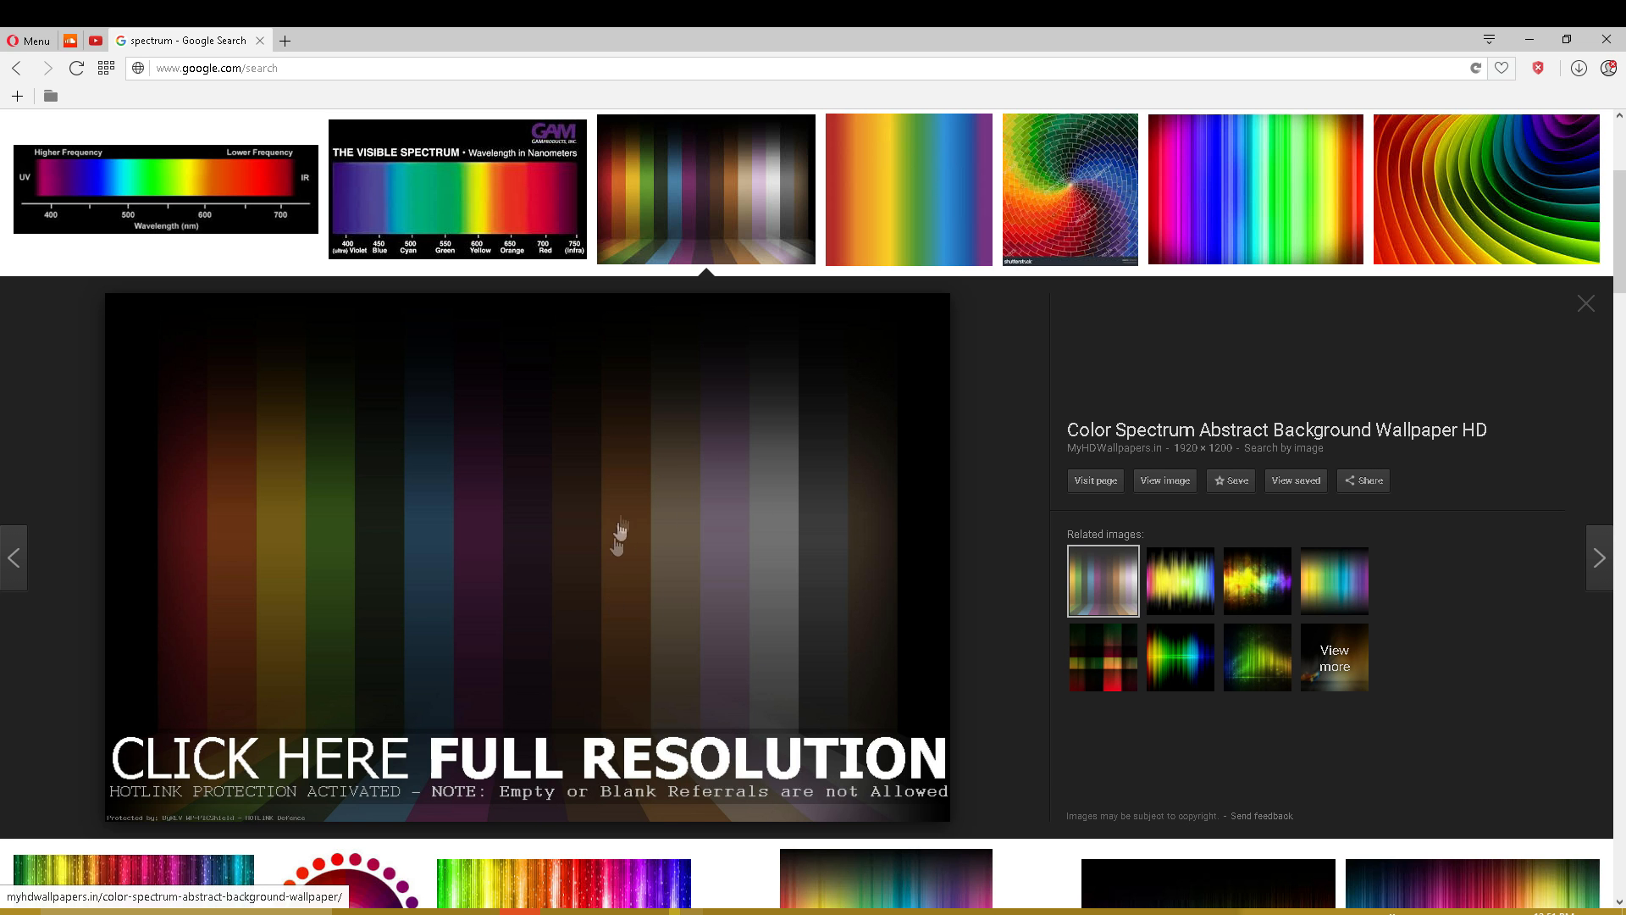
scroll(624, 520, "up", 4)
- Replace the image search query with "space wallpaper" and run the search
double_click(167, 145)
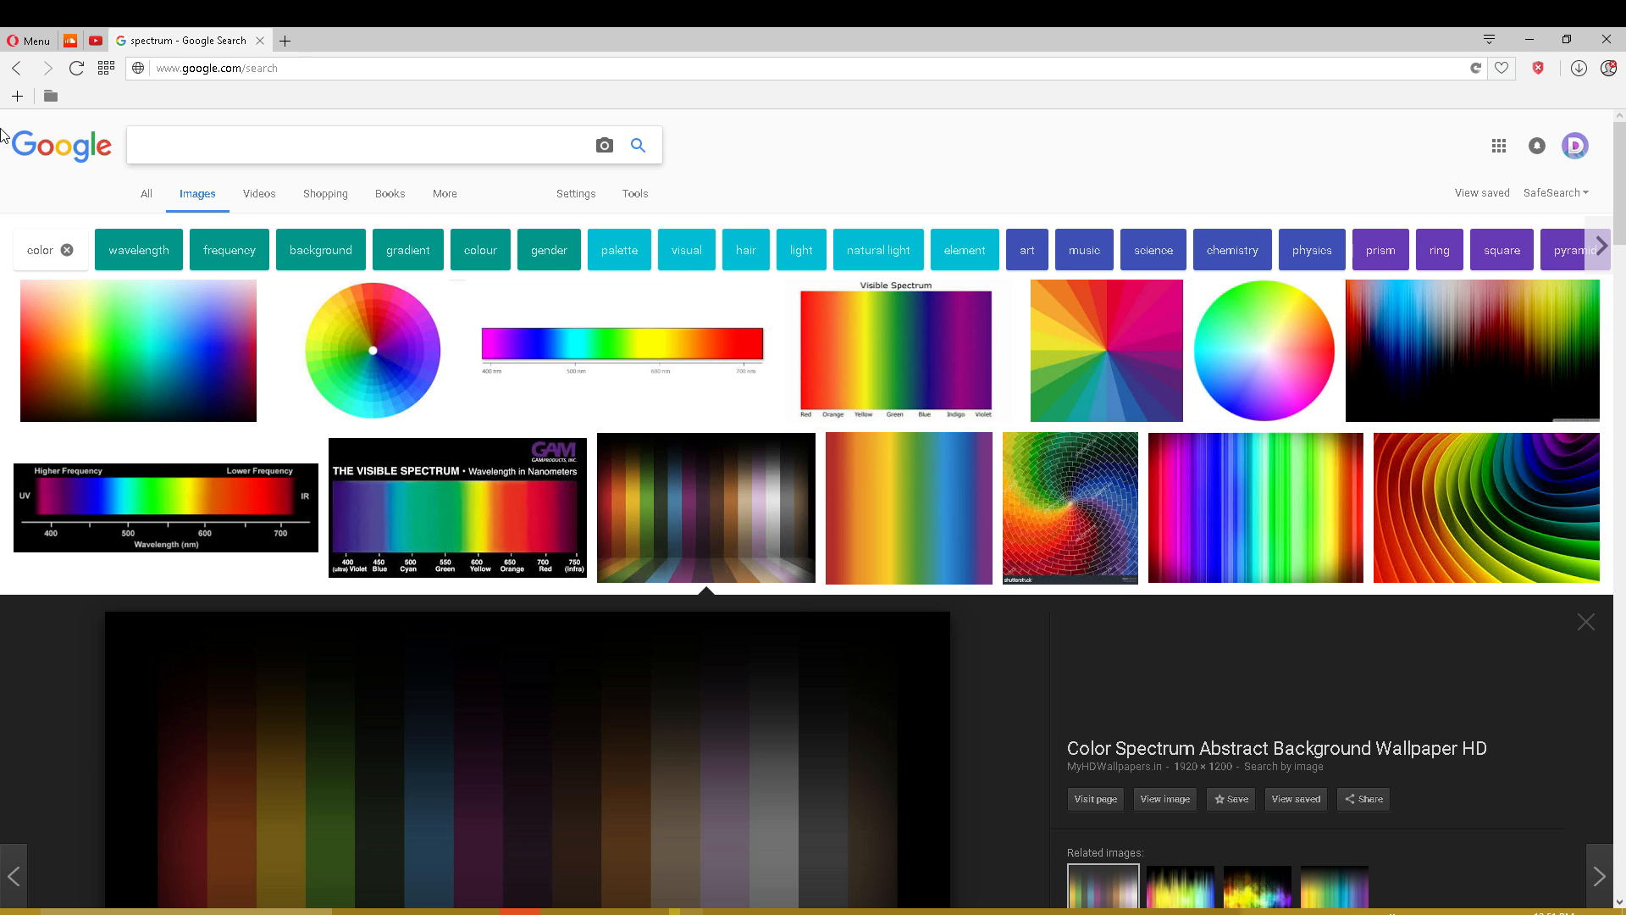
type("space wallpaper")
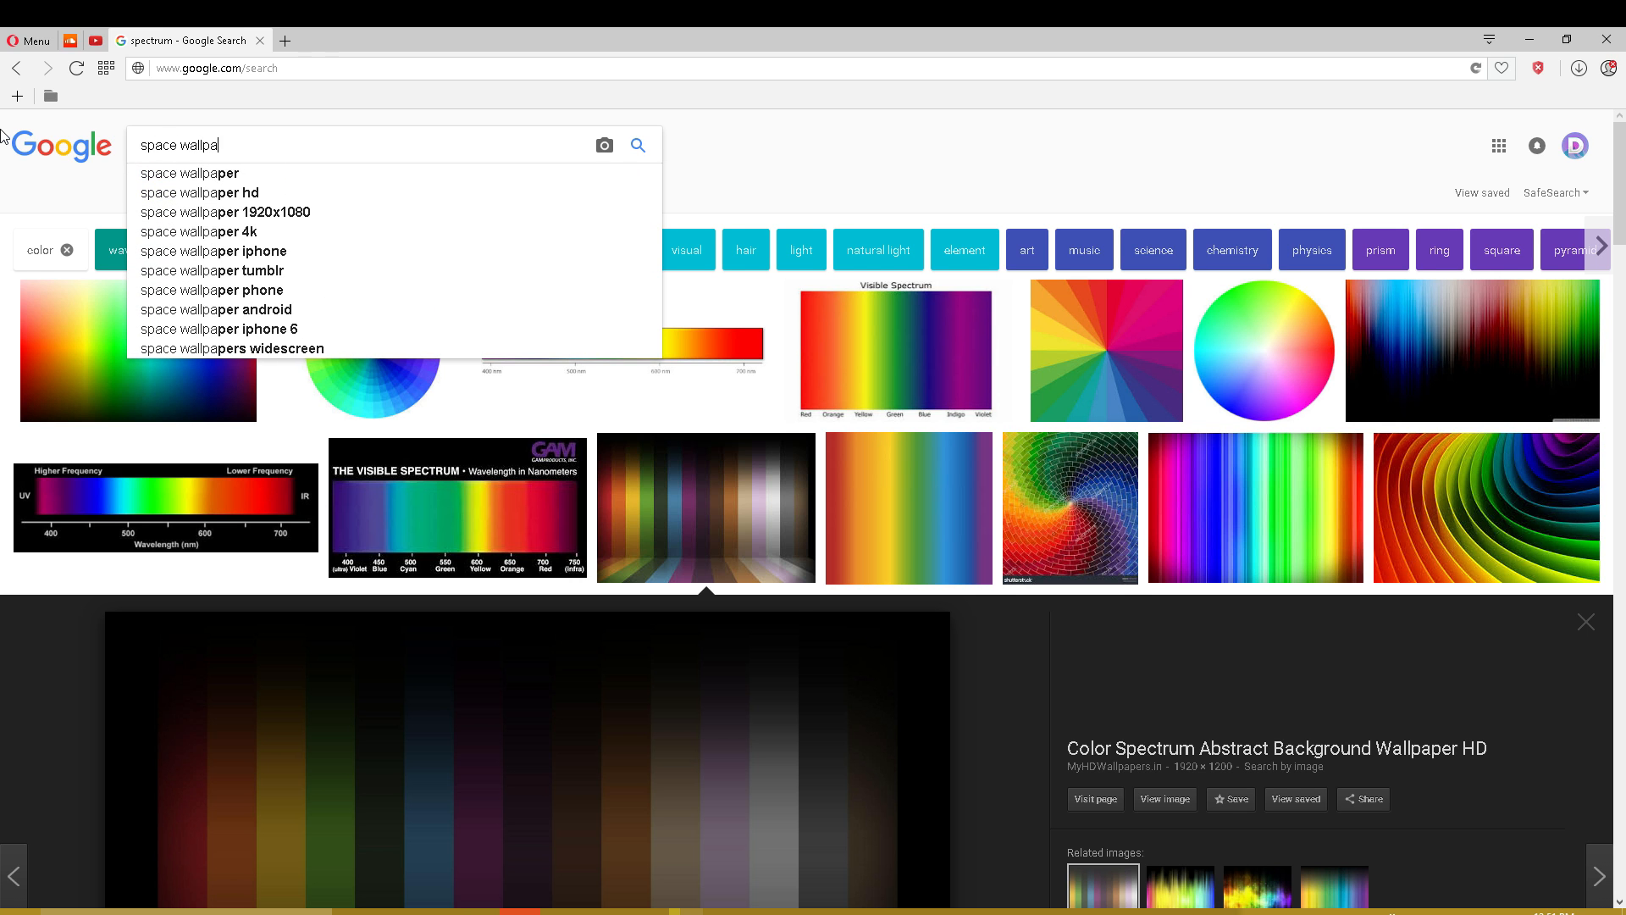
key("Return")
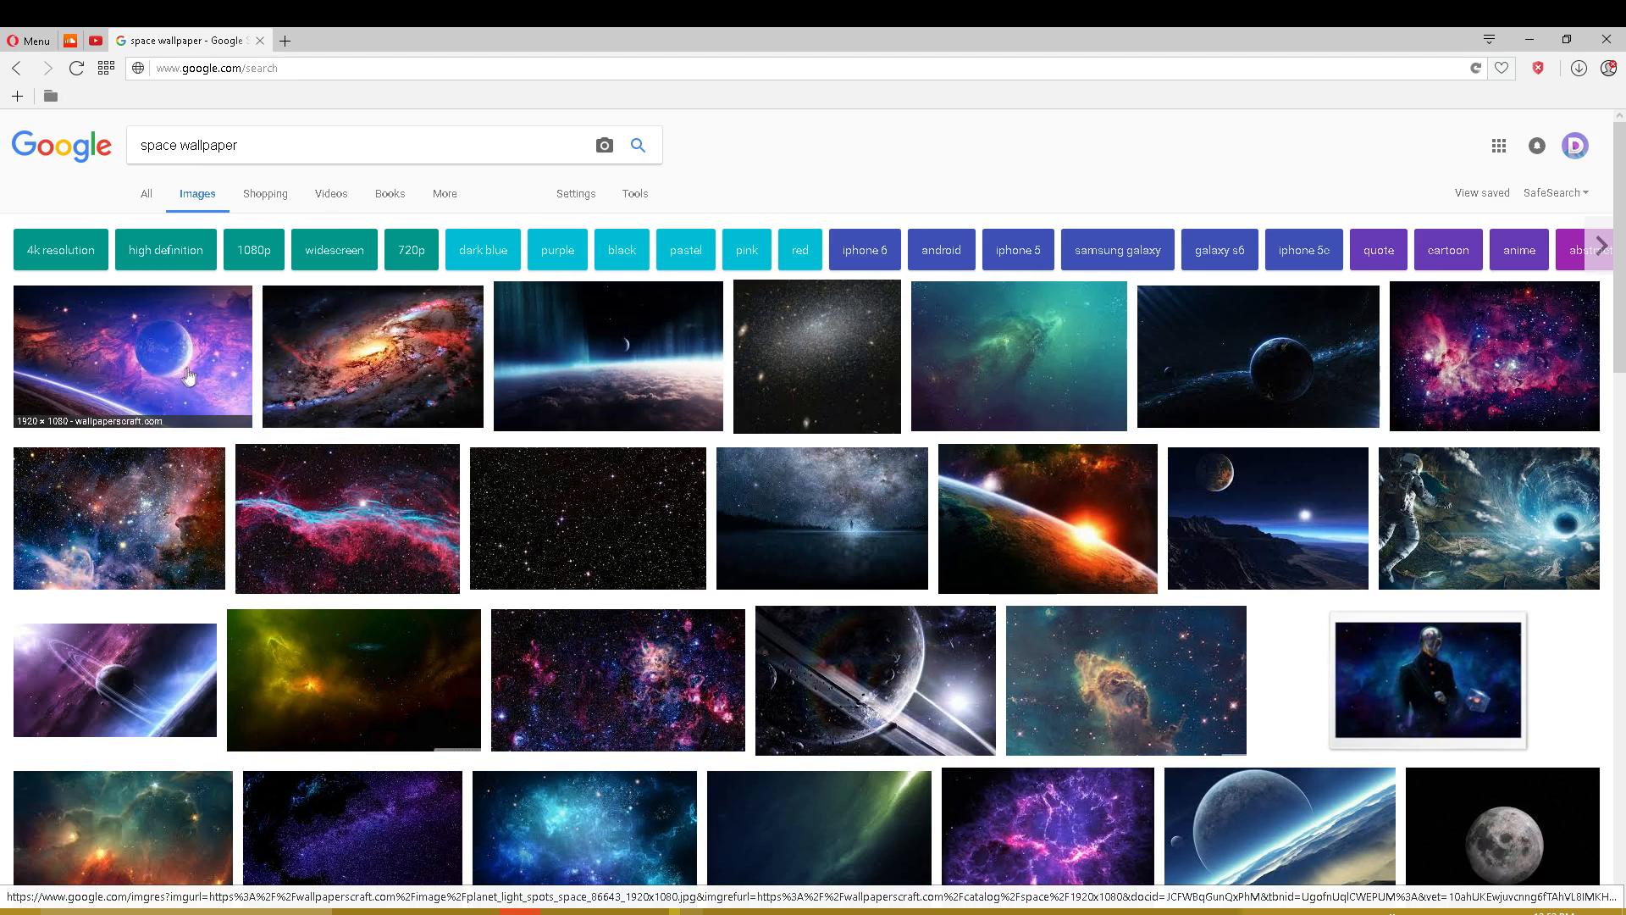
- Preview the spiral galaxy and the purple 1920 × 1080 planet wallpaper, comparing them with the other space results
left_click(417, 391)
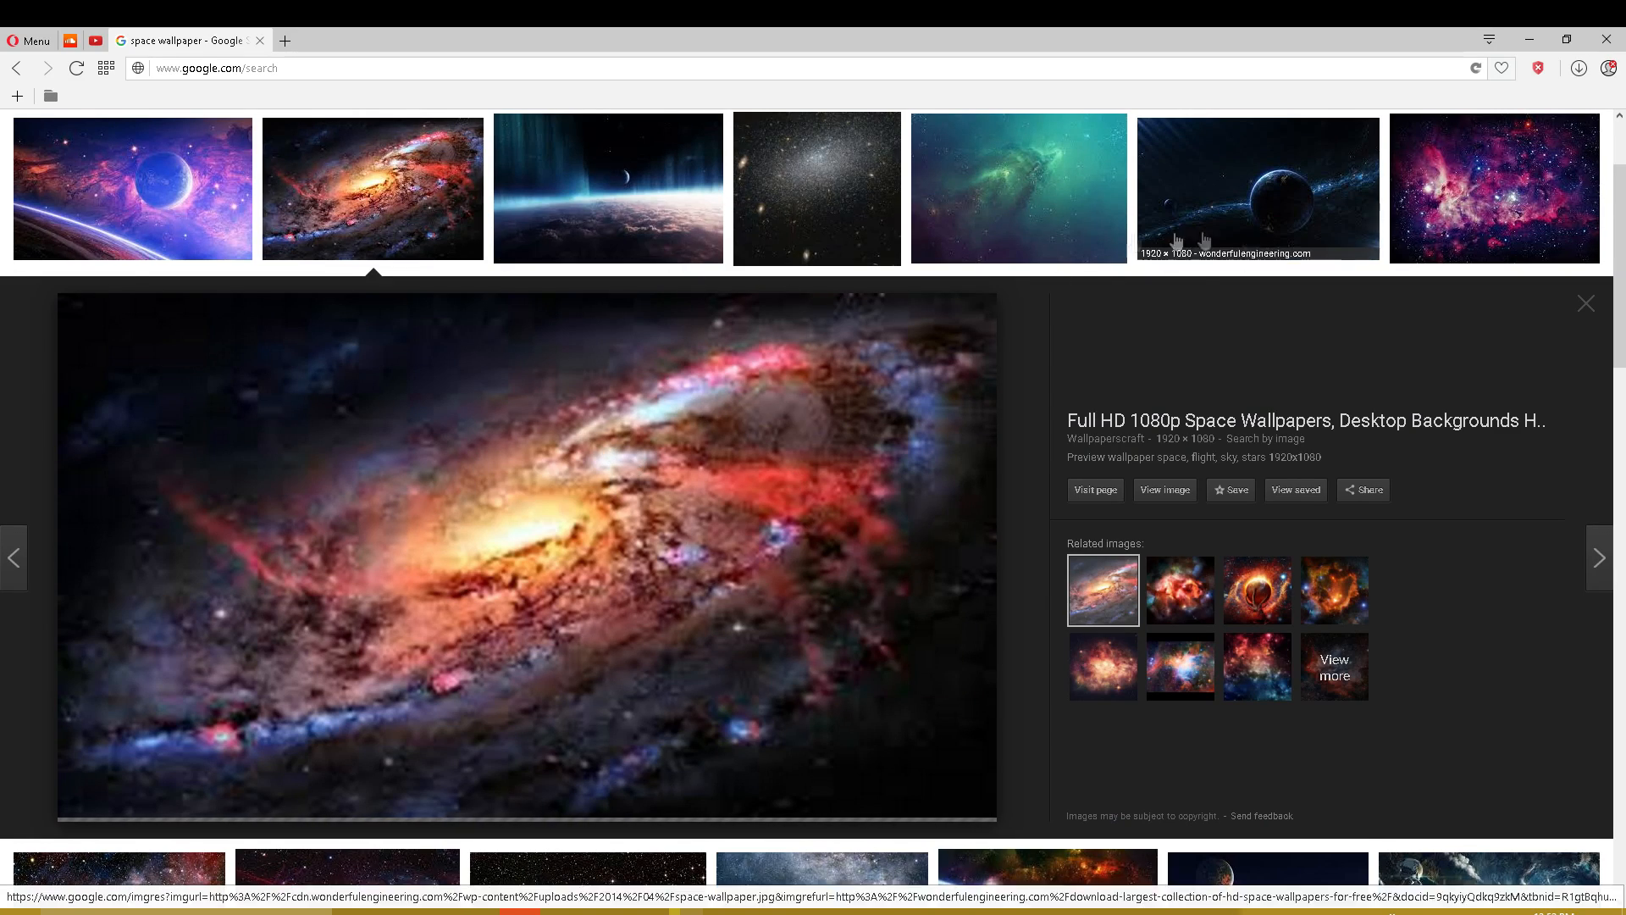
left_click(135, 203)
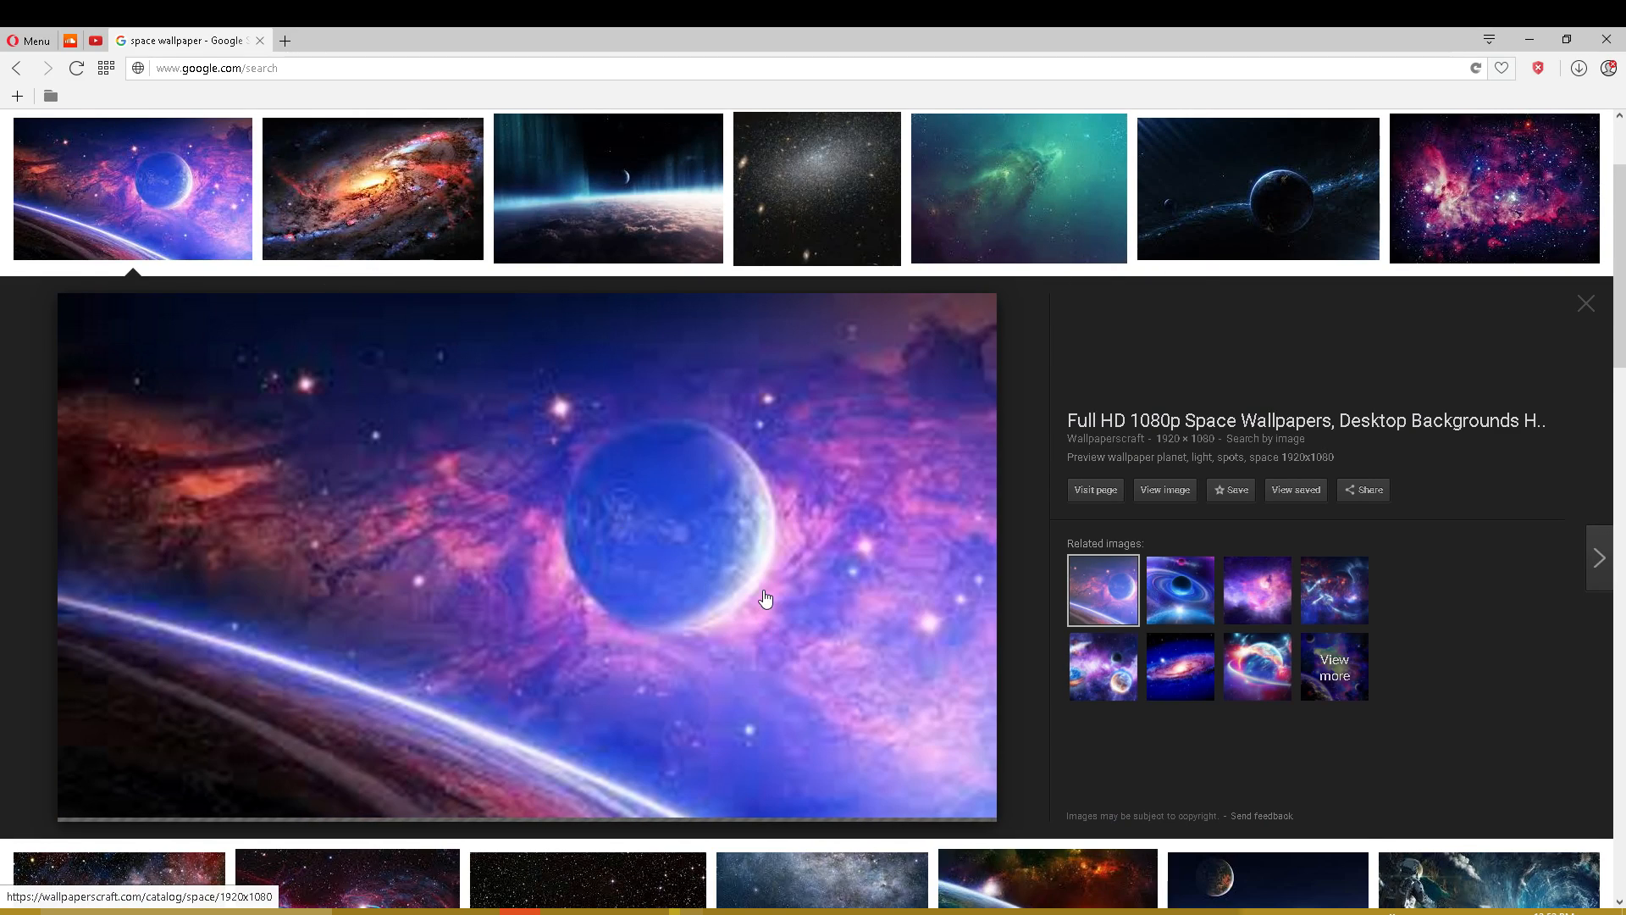
scroll(745, 559, "up", 2)
scroll(744, 509, "down", 6)
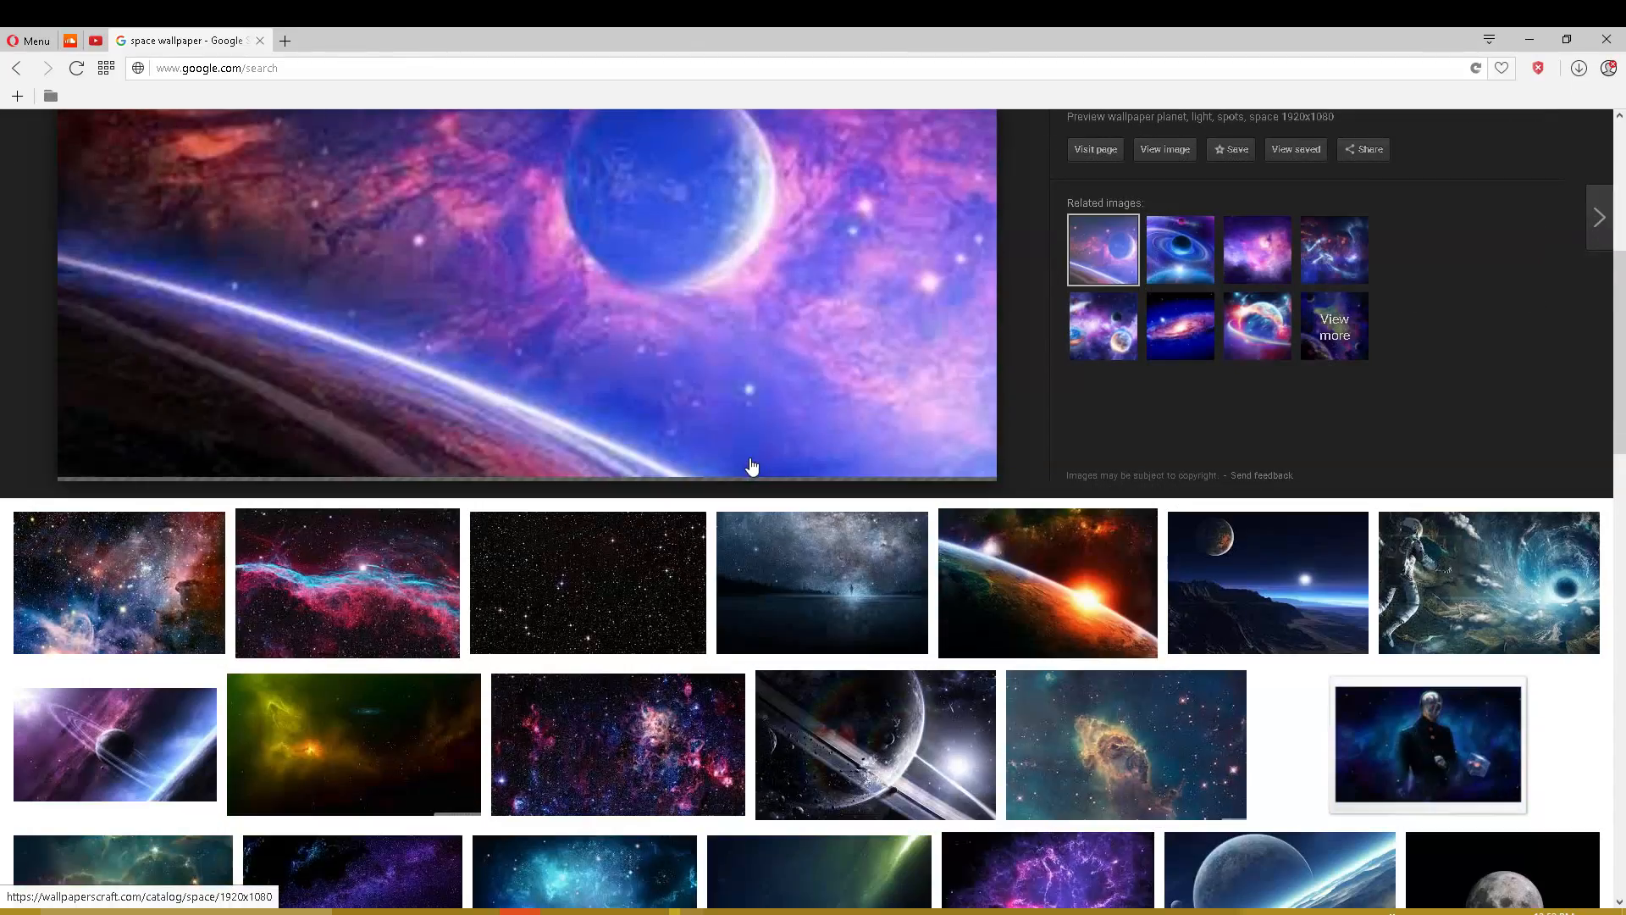
scroll(528, 435, "up", 2)
scroll(621, 525, "down", 5)
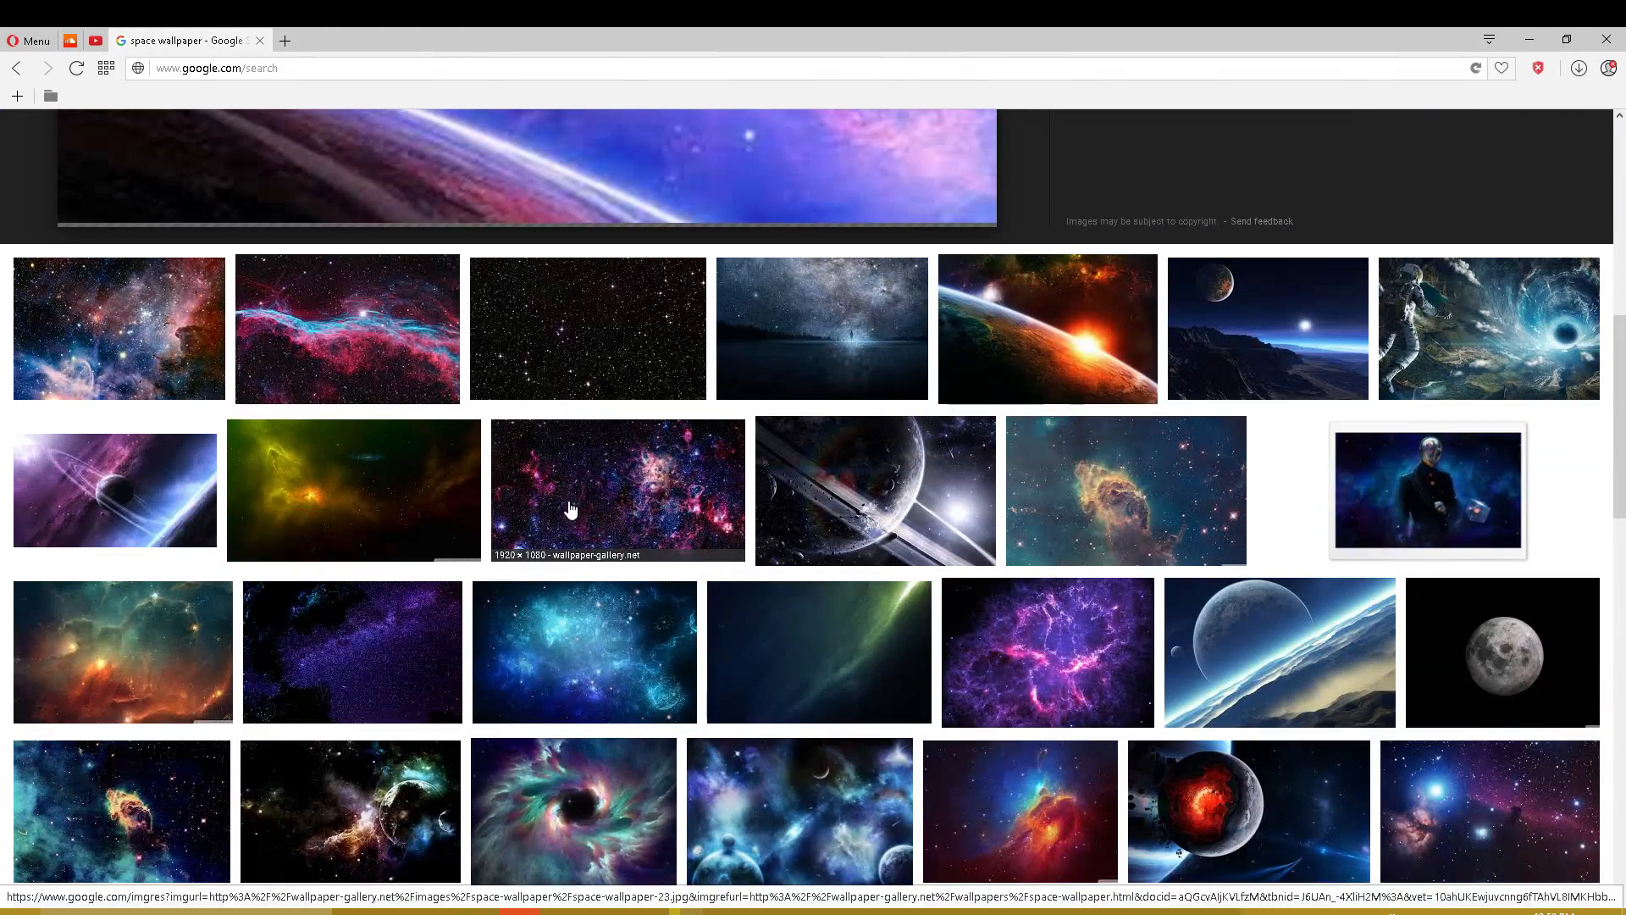
scroll(744, 583, "up", 4)
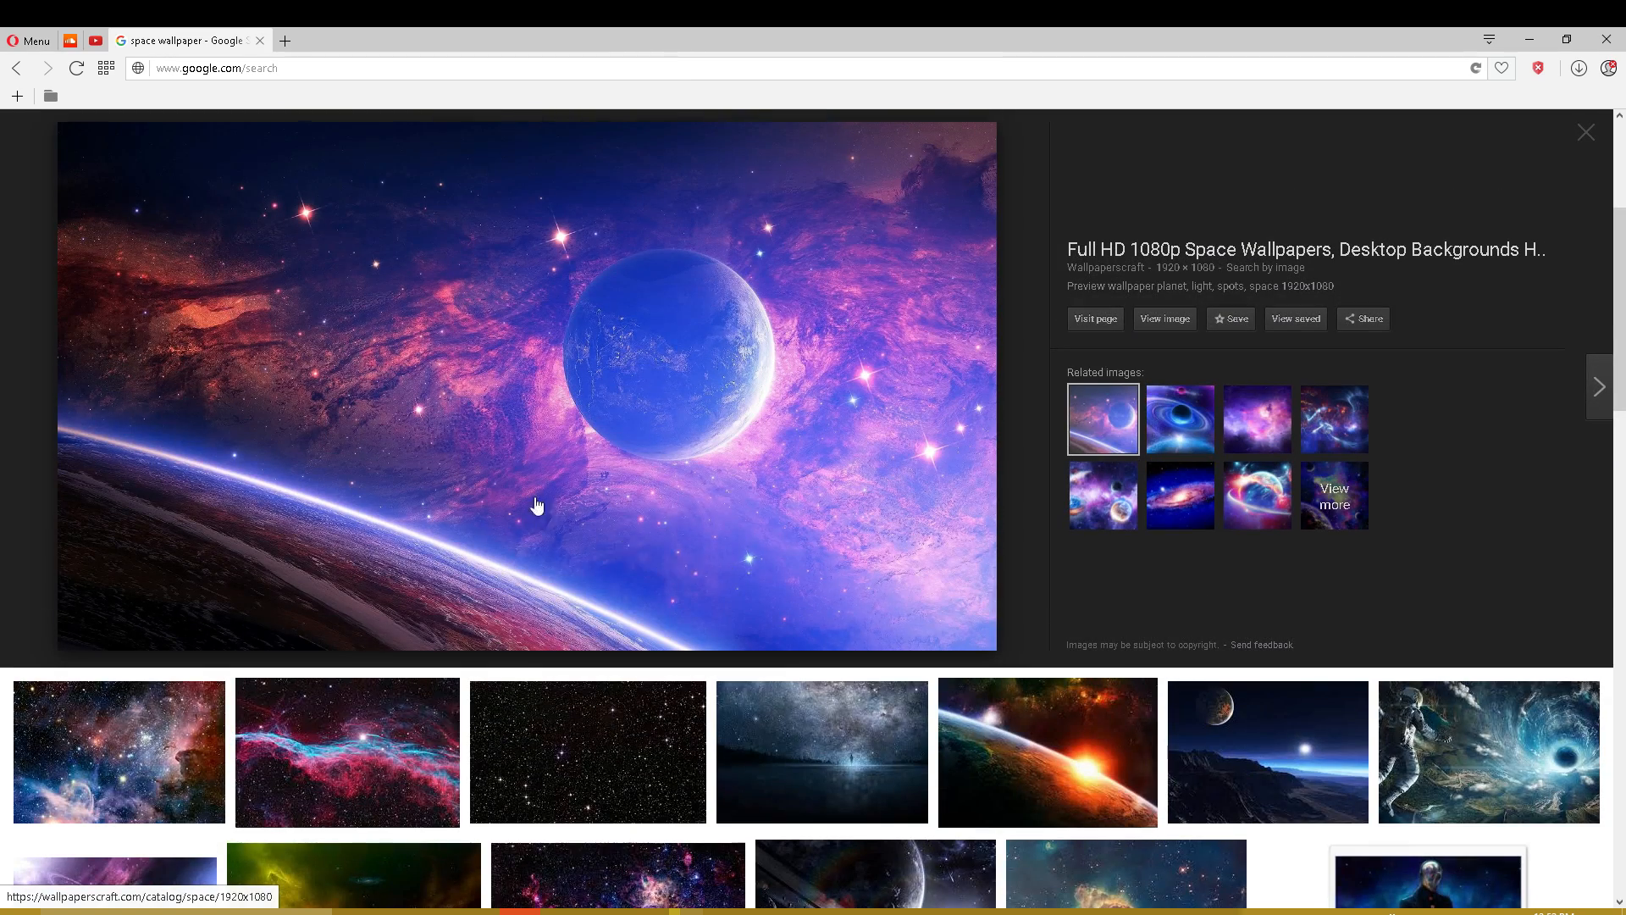
- Copy the enlarged purple space wallpaper with the blue planet to the clipboard
right_click(536, 503)
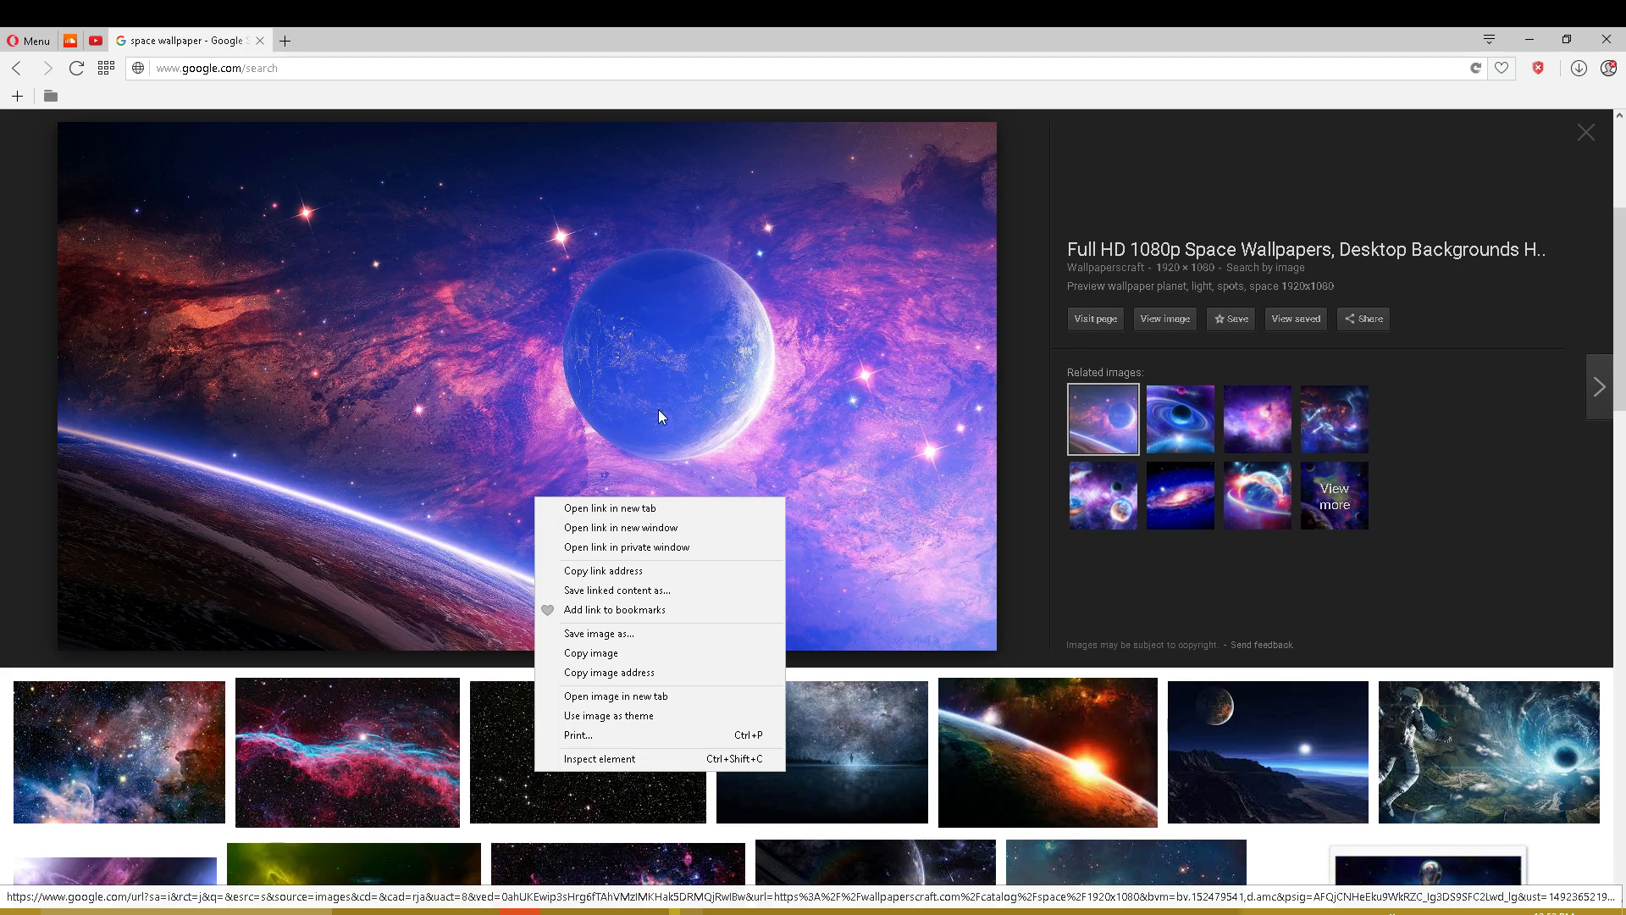
scroll(624, 603, "up", 3)
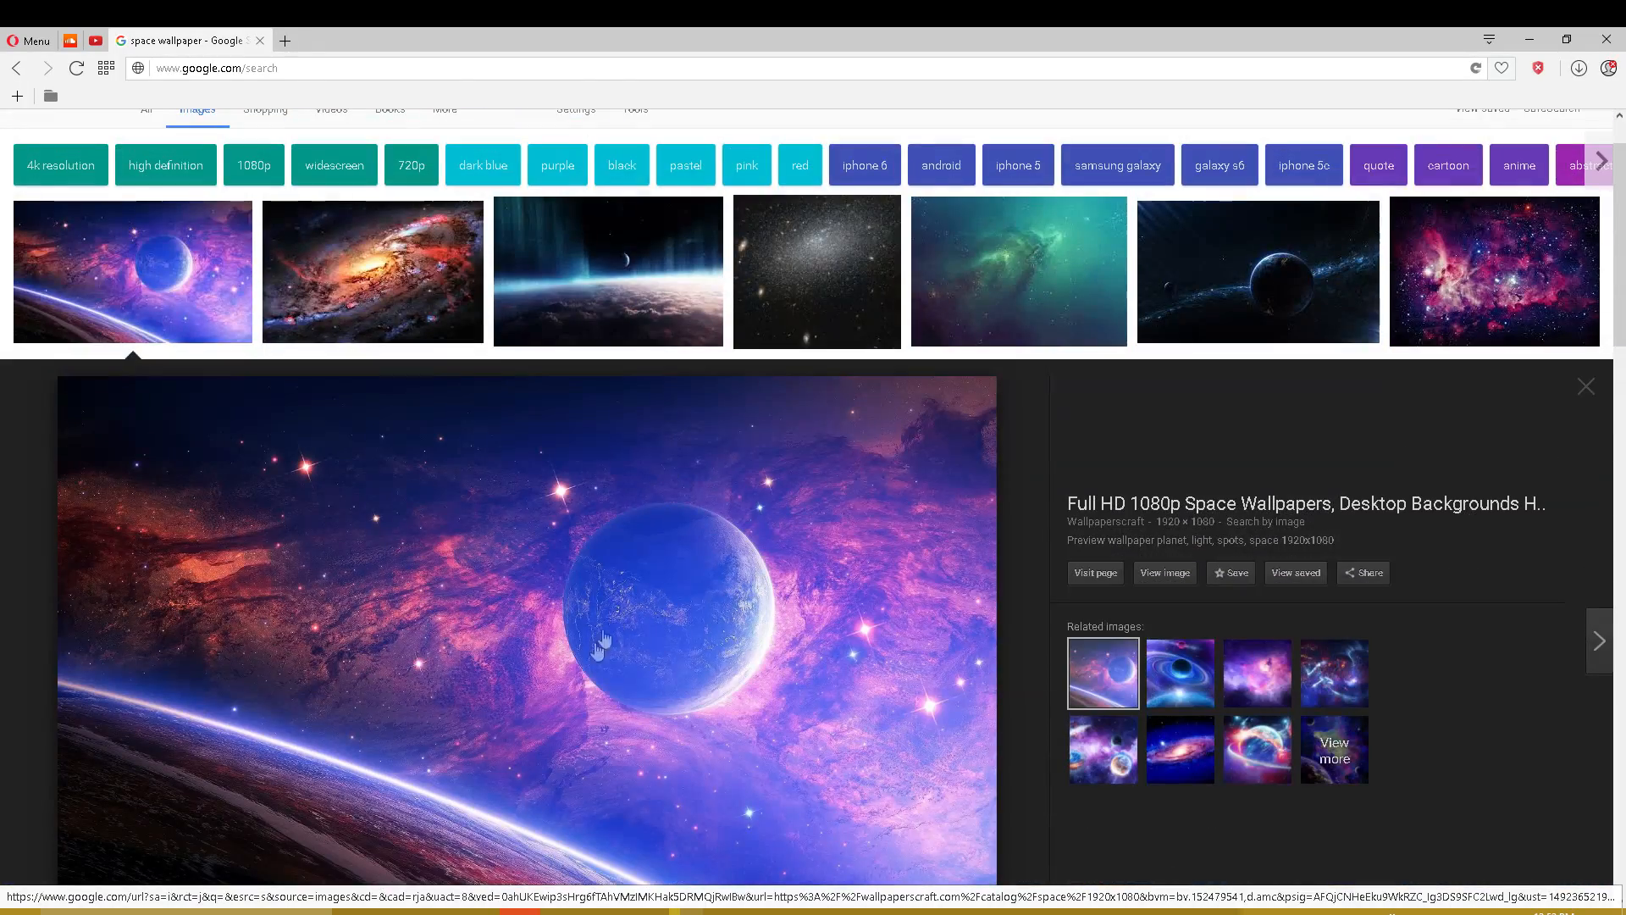
key("ctrl+plus")
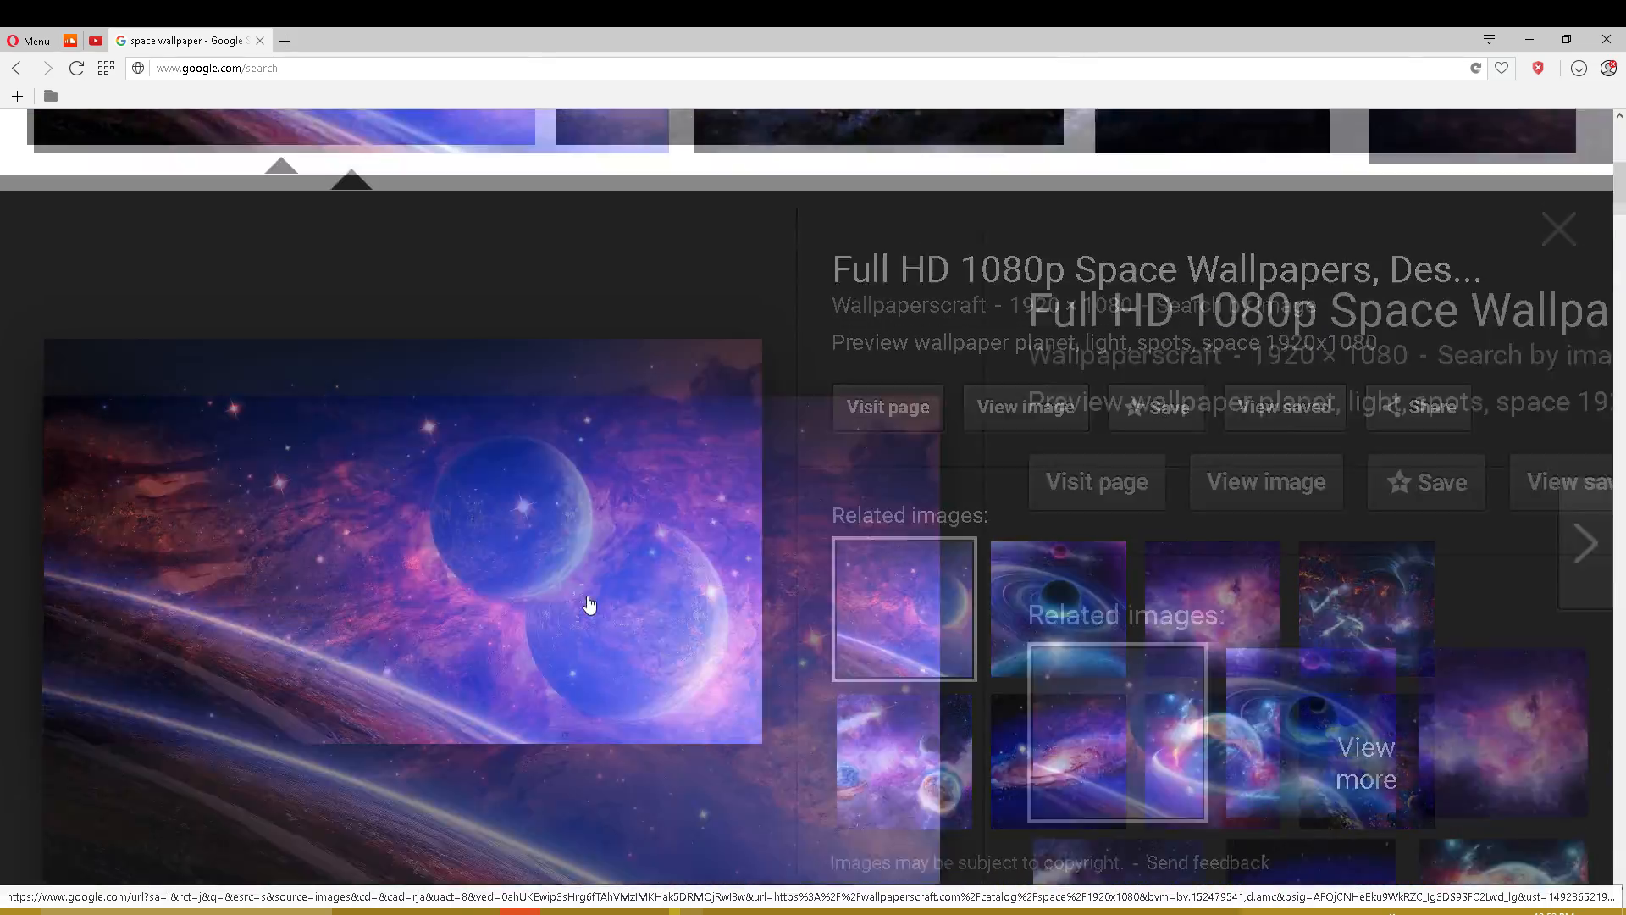
key("ctrl+minus")
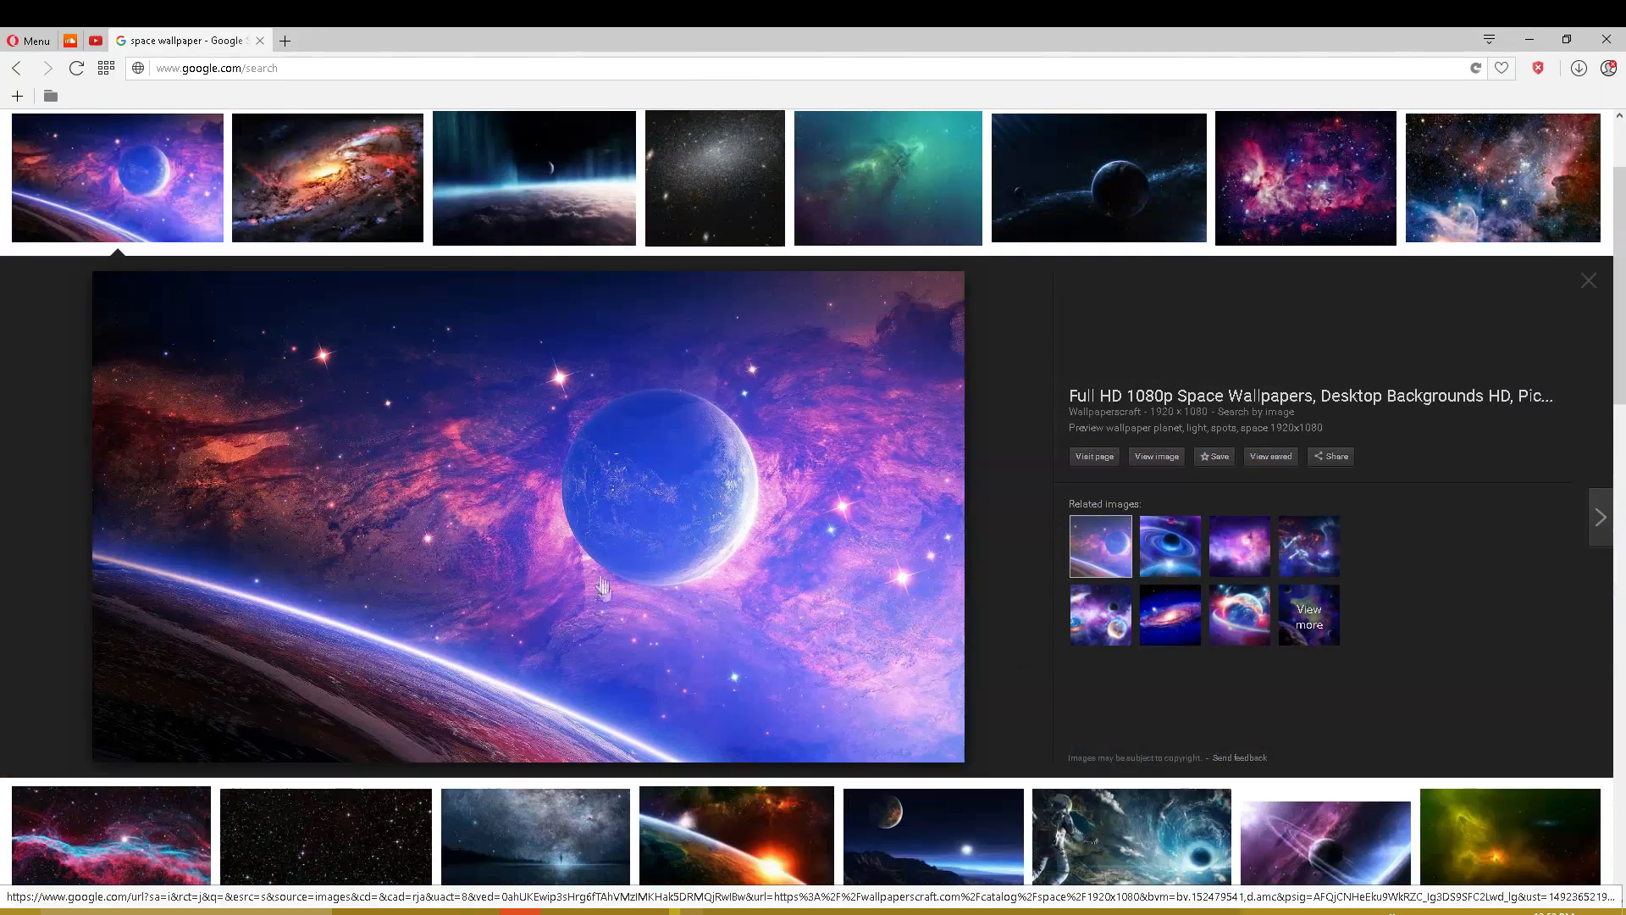
right_click(609, 632)
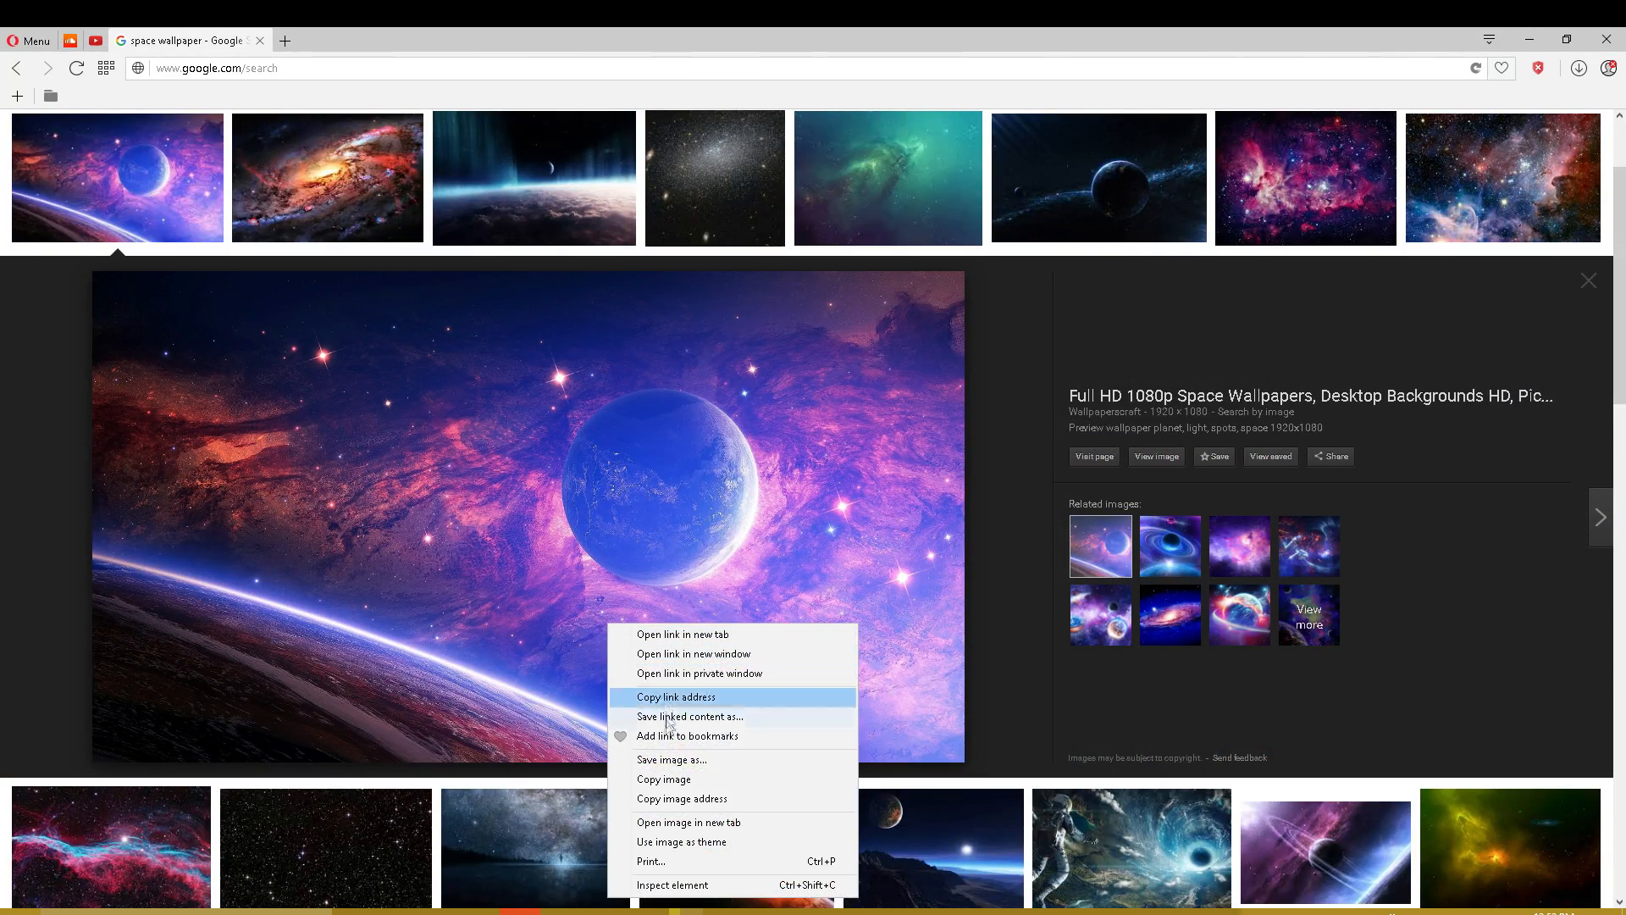
left_click(668, 781)
- Switch to paint.net and paste the space wallpaper onto Layer 2, keeping the 1280 × 720 canvas size
left_click(881, 900)
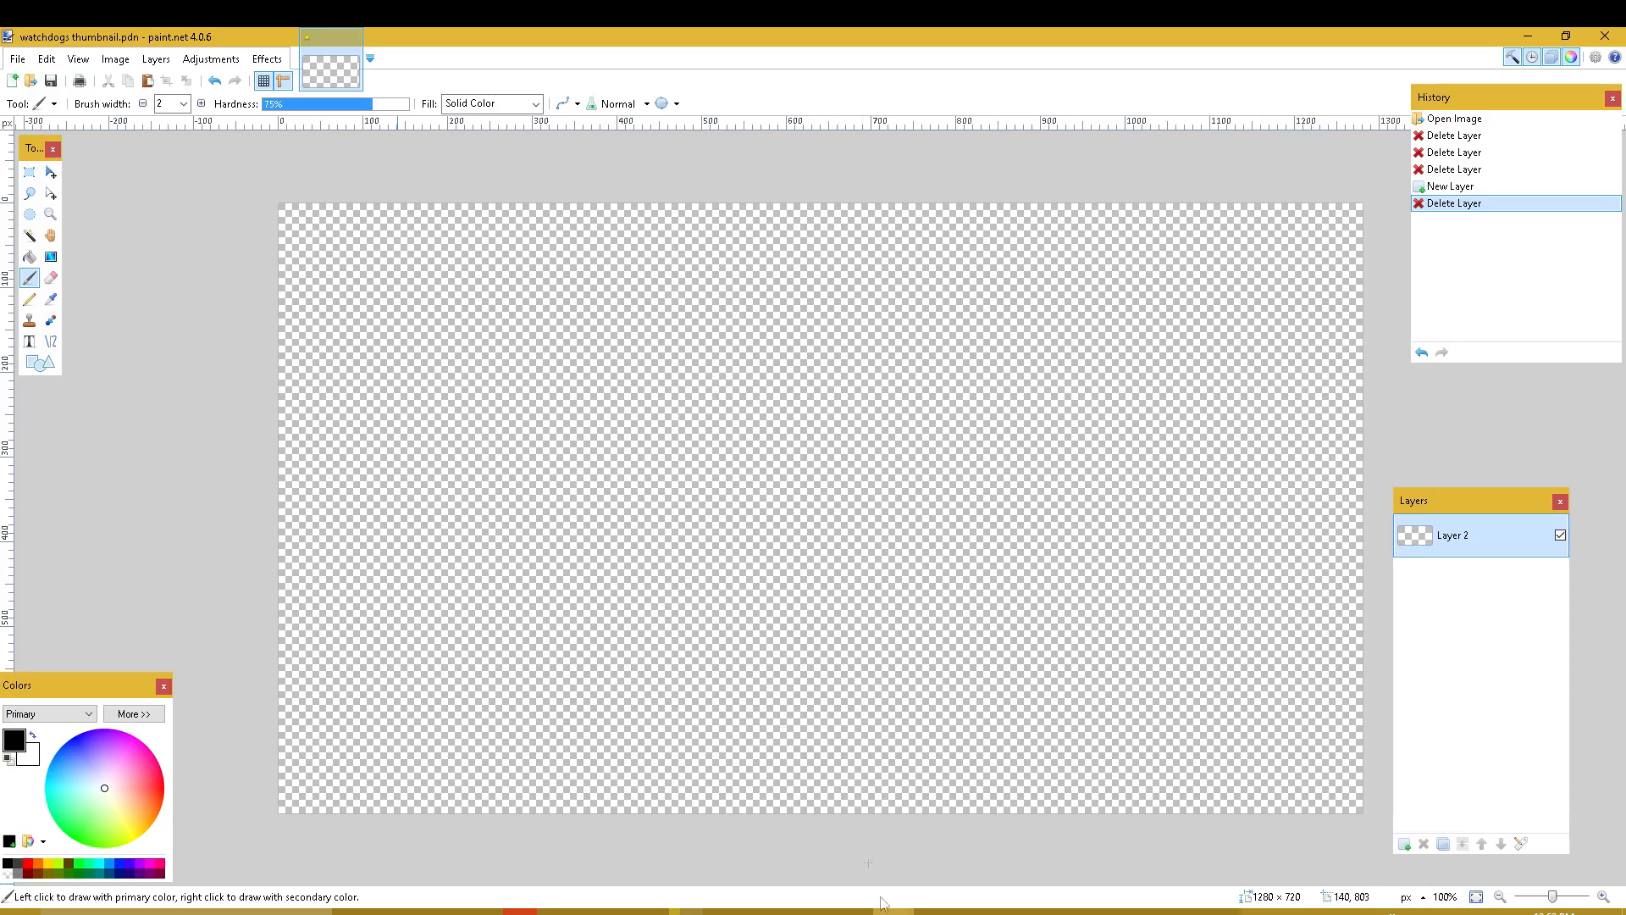
key("ctrl+v")
left_click(712, 577)
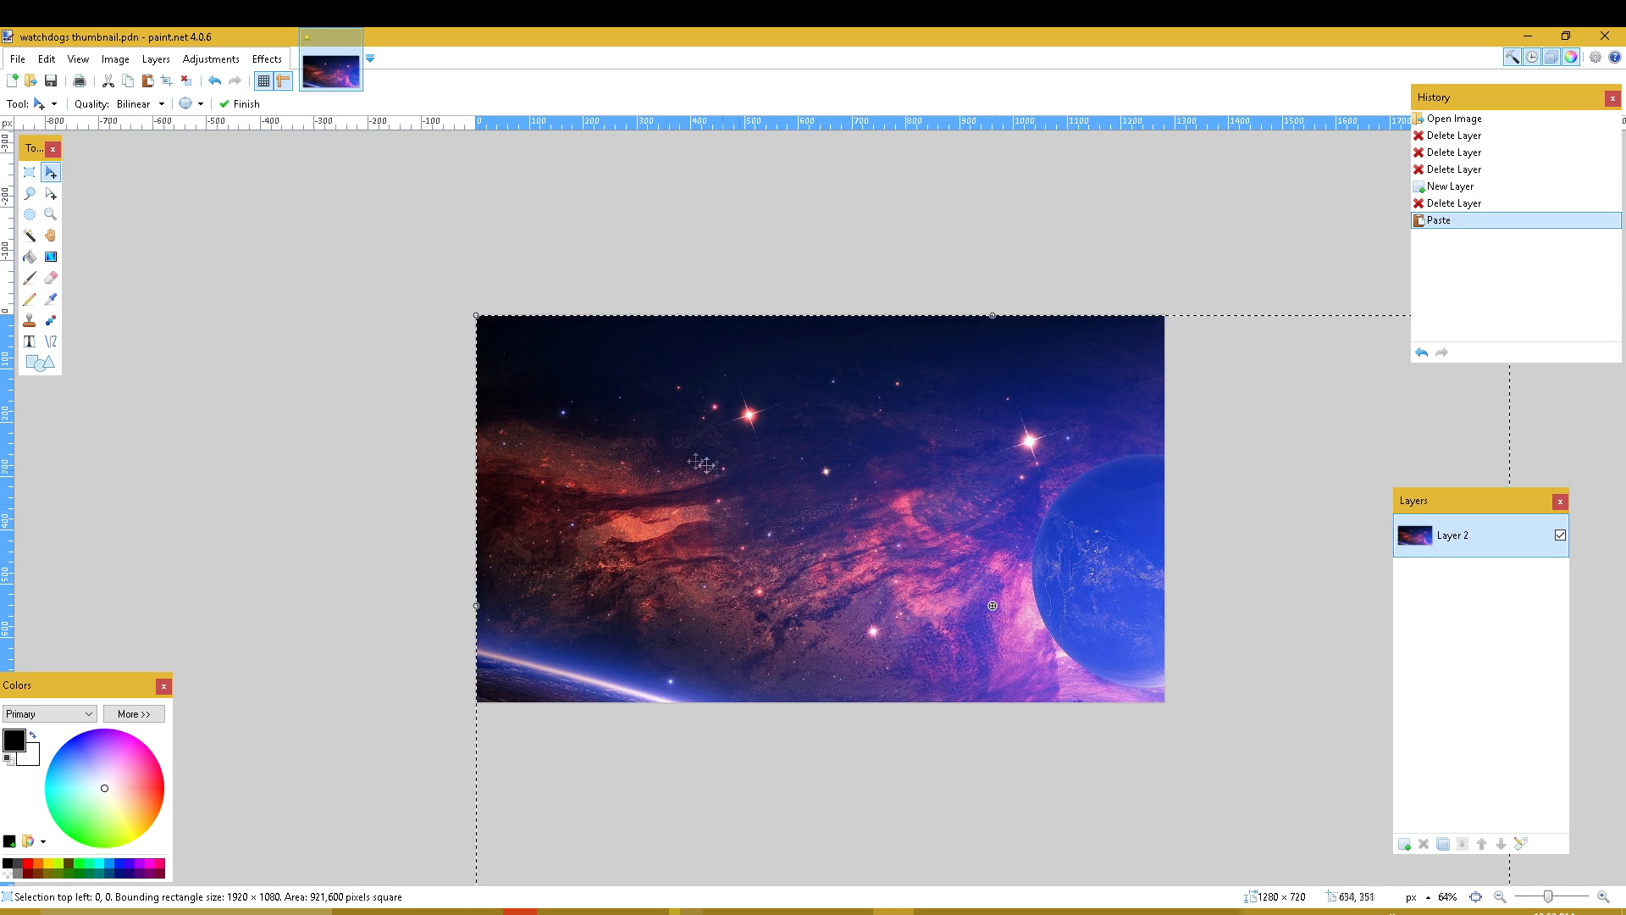
- Scale the pasted space image to about 1657 × 932 pixels, position its planet near the canvas's upper-right corner, and deselect it
left_click_drag(479, 319, 240, 263)
left_click_drag(1120, 759, 1303, 732)
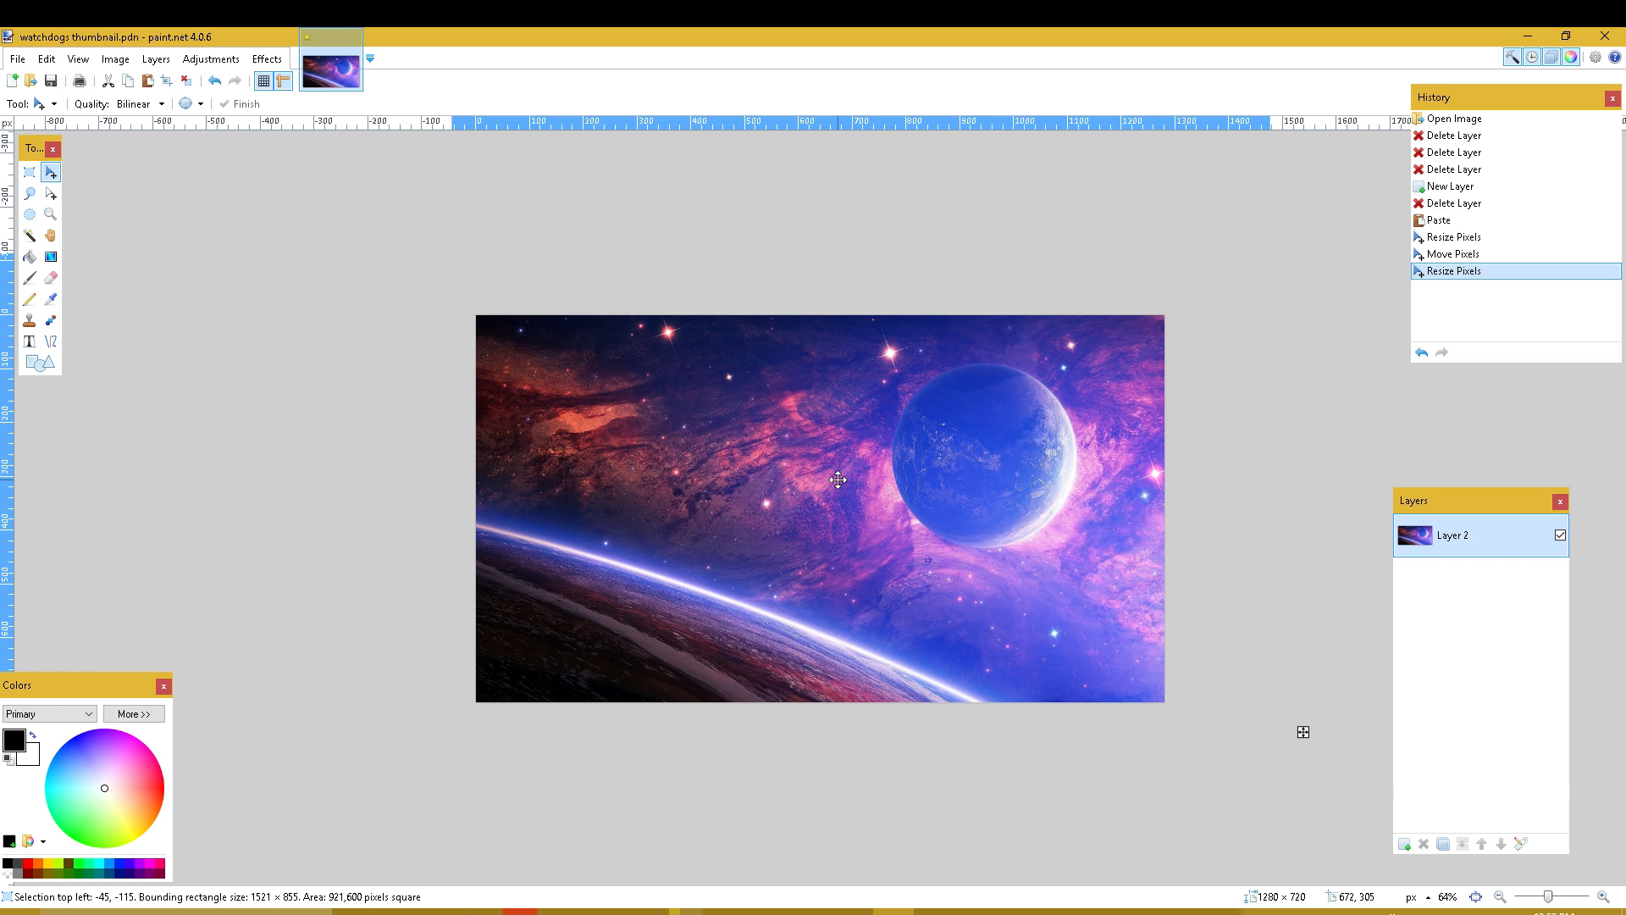
left_click_drag(837, 480, 838, 480)
left_click_drag(999, 508, 1090, 469)
left_click_drag(540, 675, 366, 701)
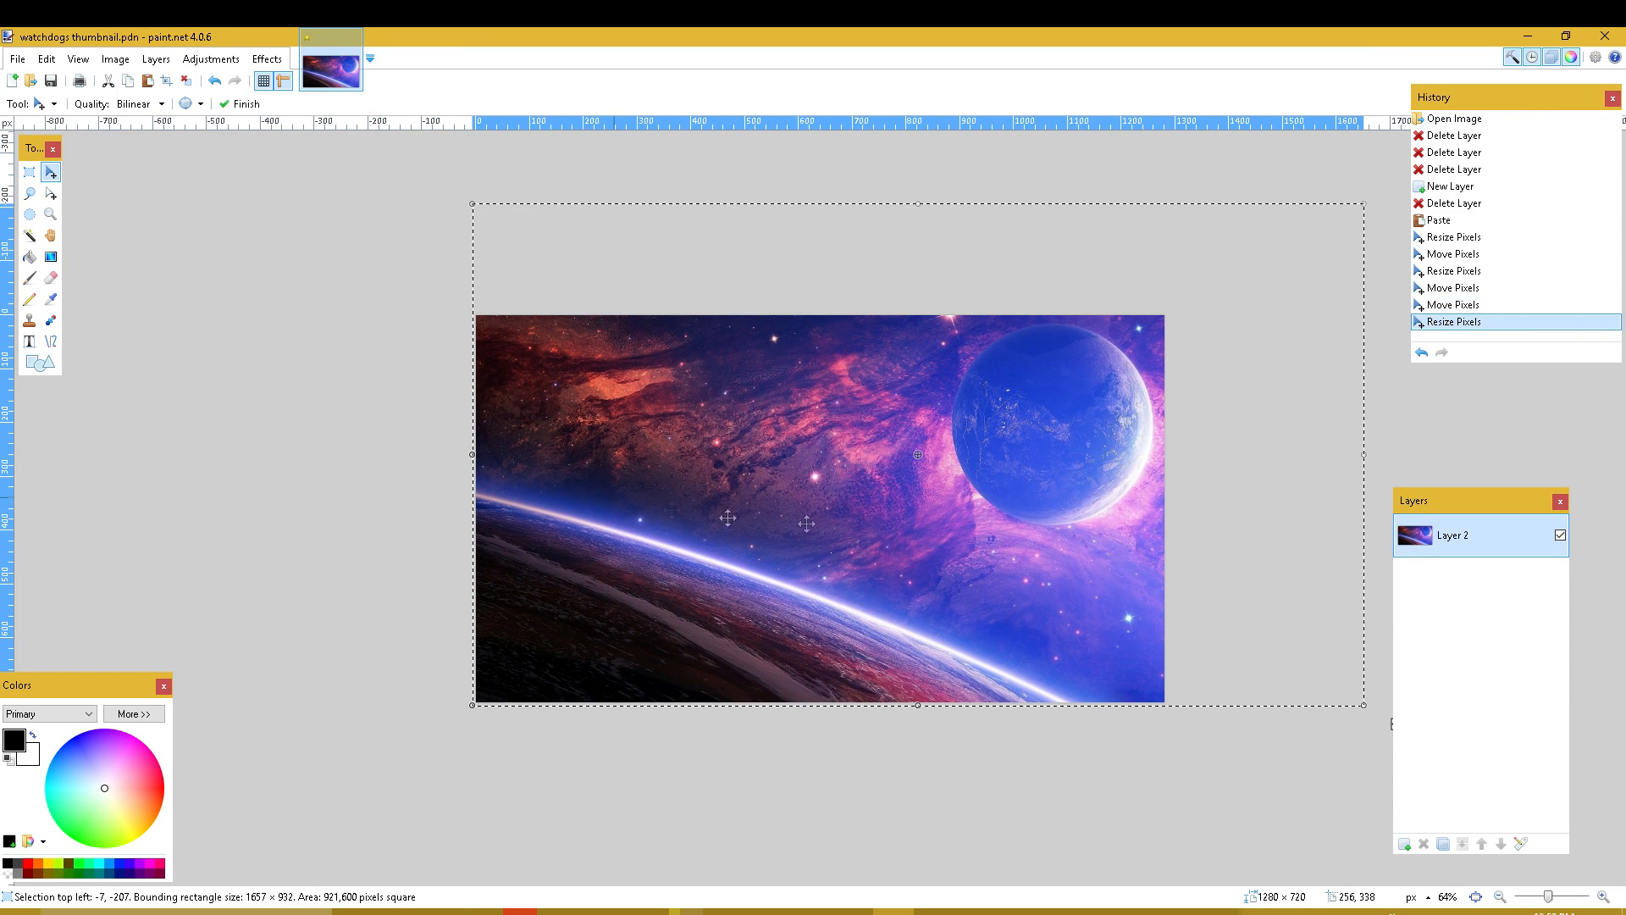
key("ctrl+d")
key("ctrl+0")
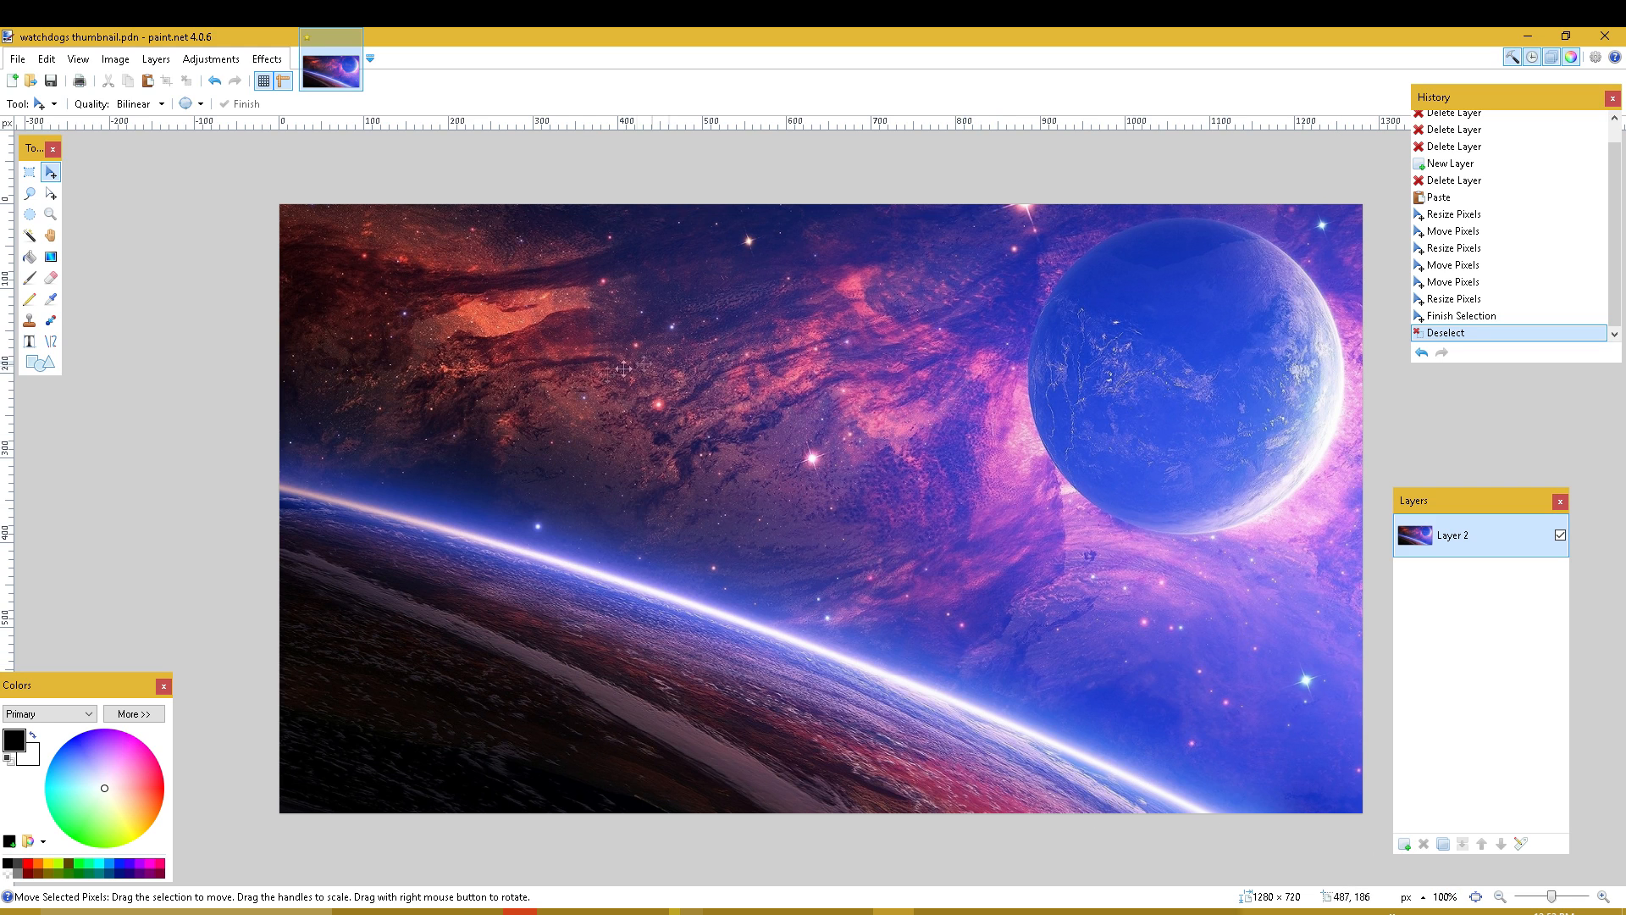
- Add a new layer above the space background and start a text entry in the canvas's upper-left area
left_click(1403, 845)
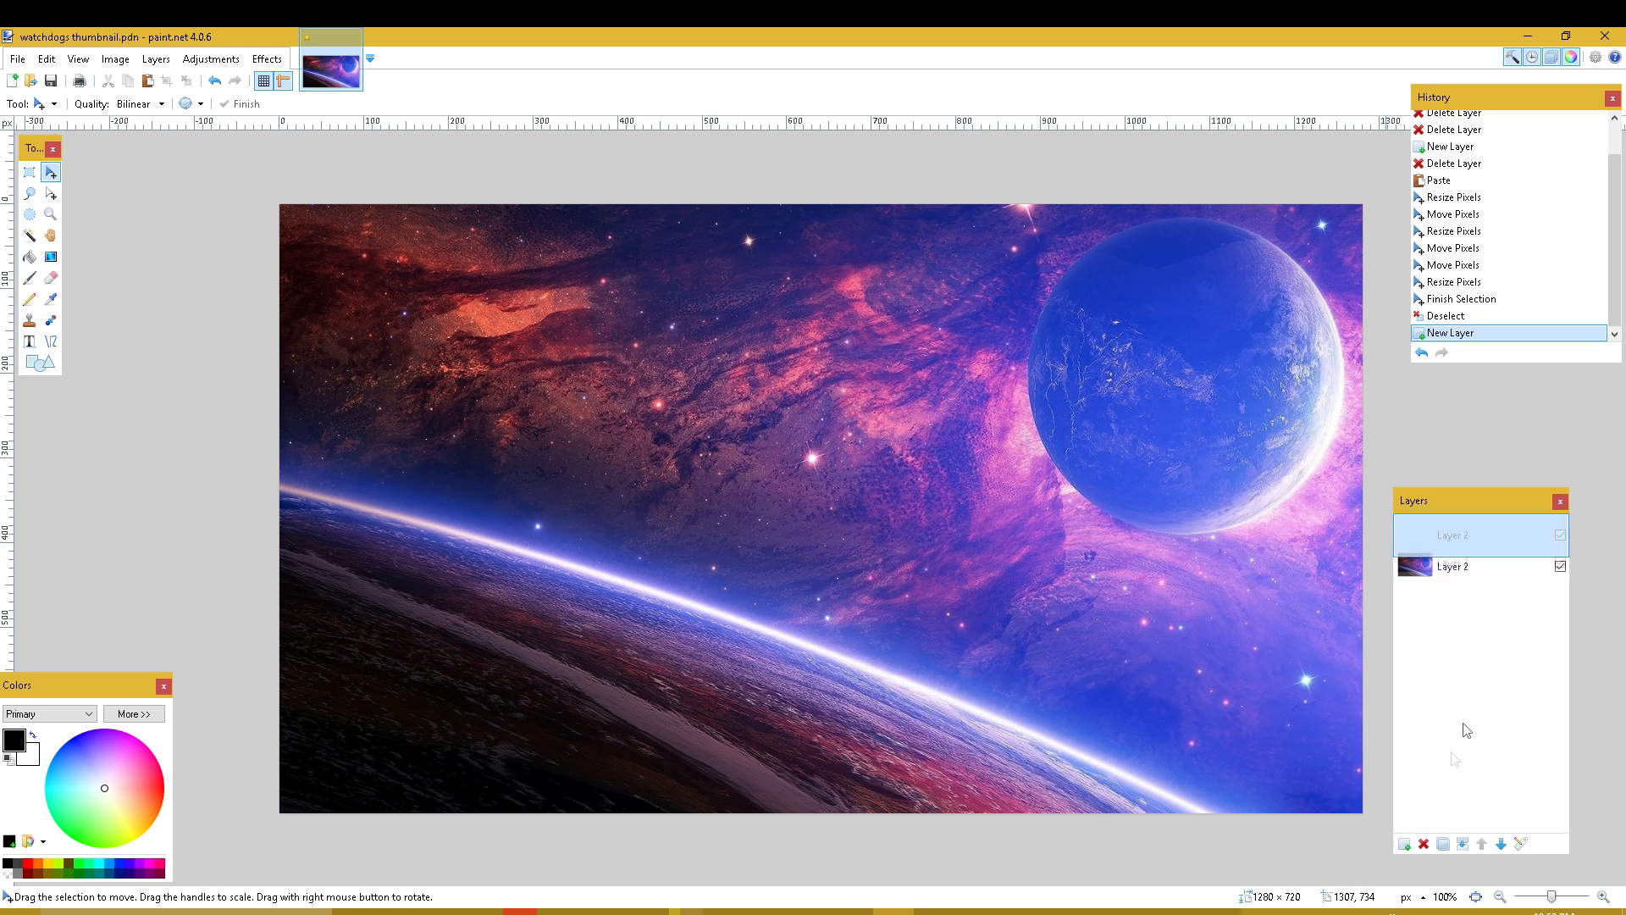
left_click(37, 342)
left_click(496, 363)
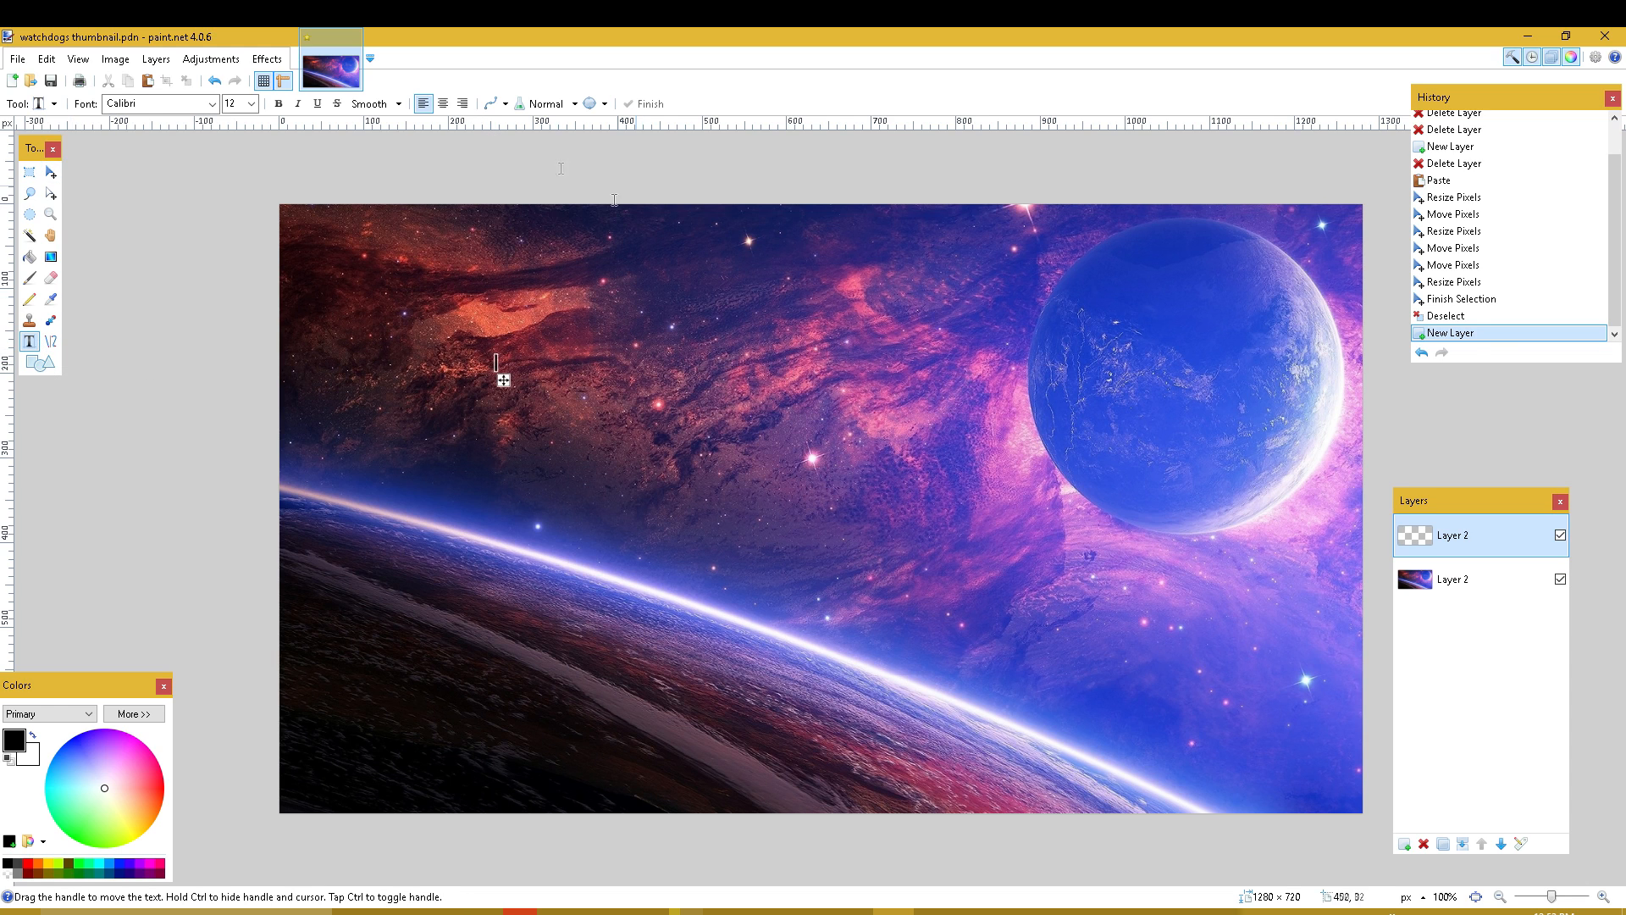
type("fete")
key("BackSpace")
key("BackSpace")
key("BackSpace")
key("BackSpace")
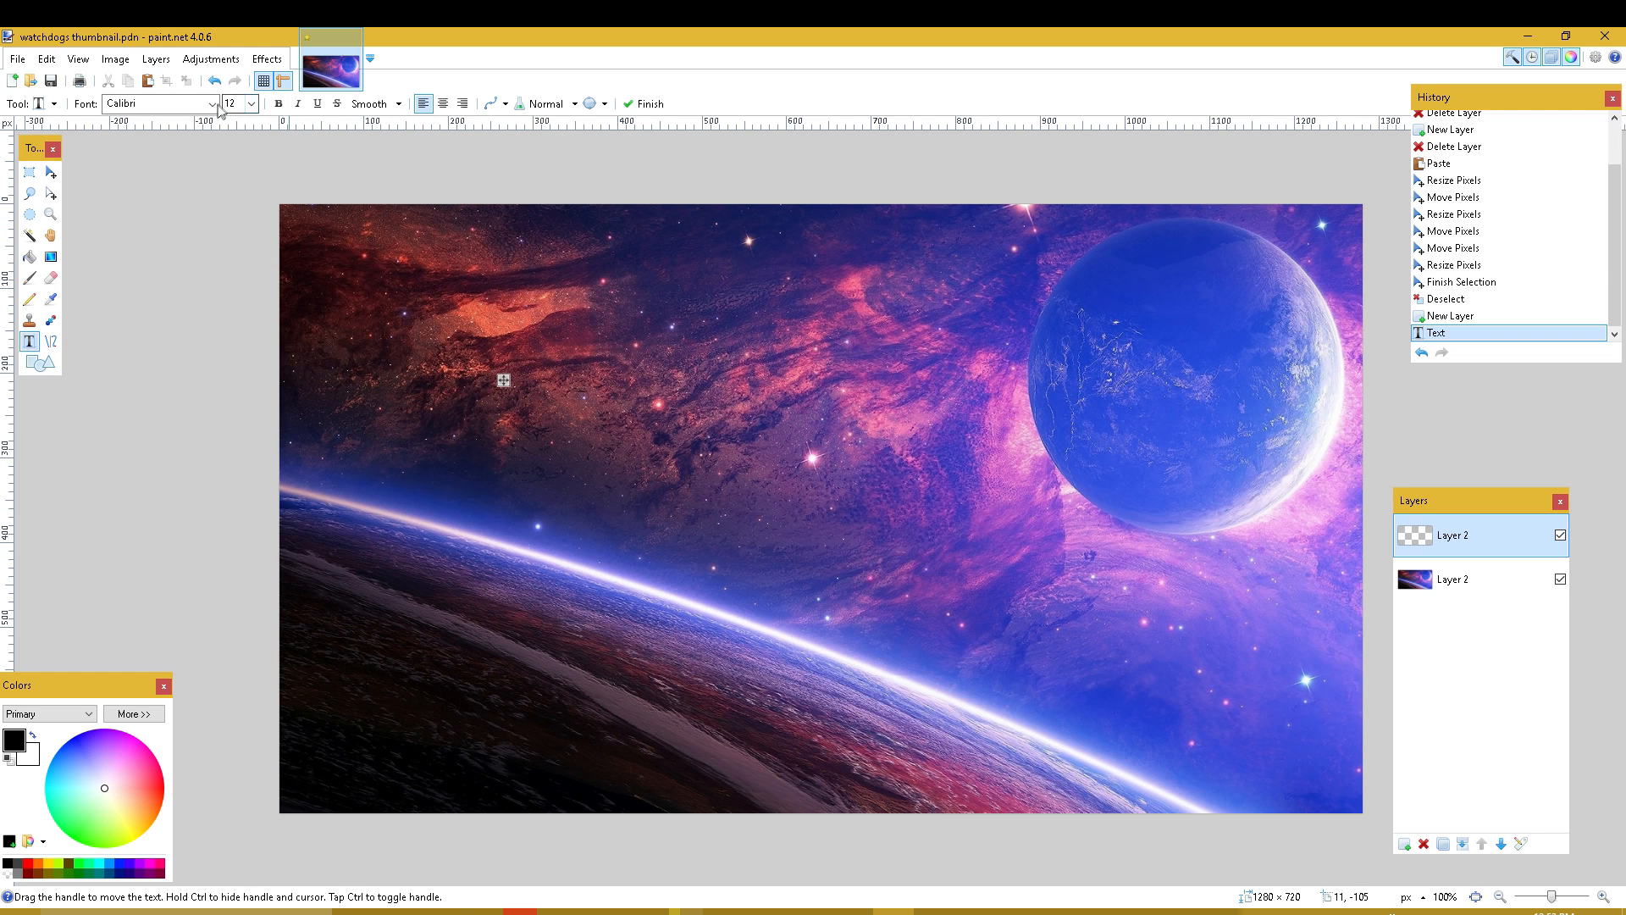
- Set the text font to California and its size to 144
left_click(212, 103)
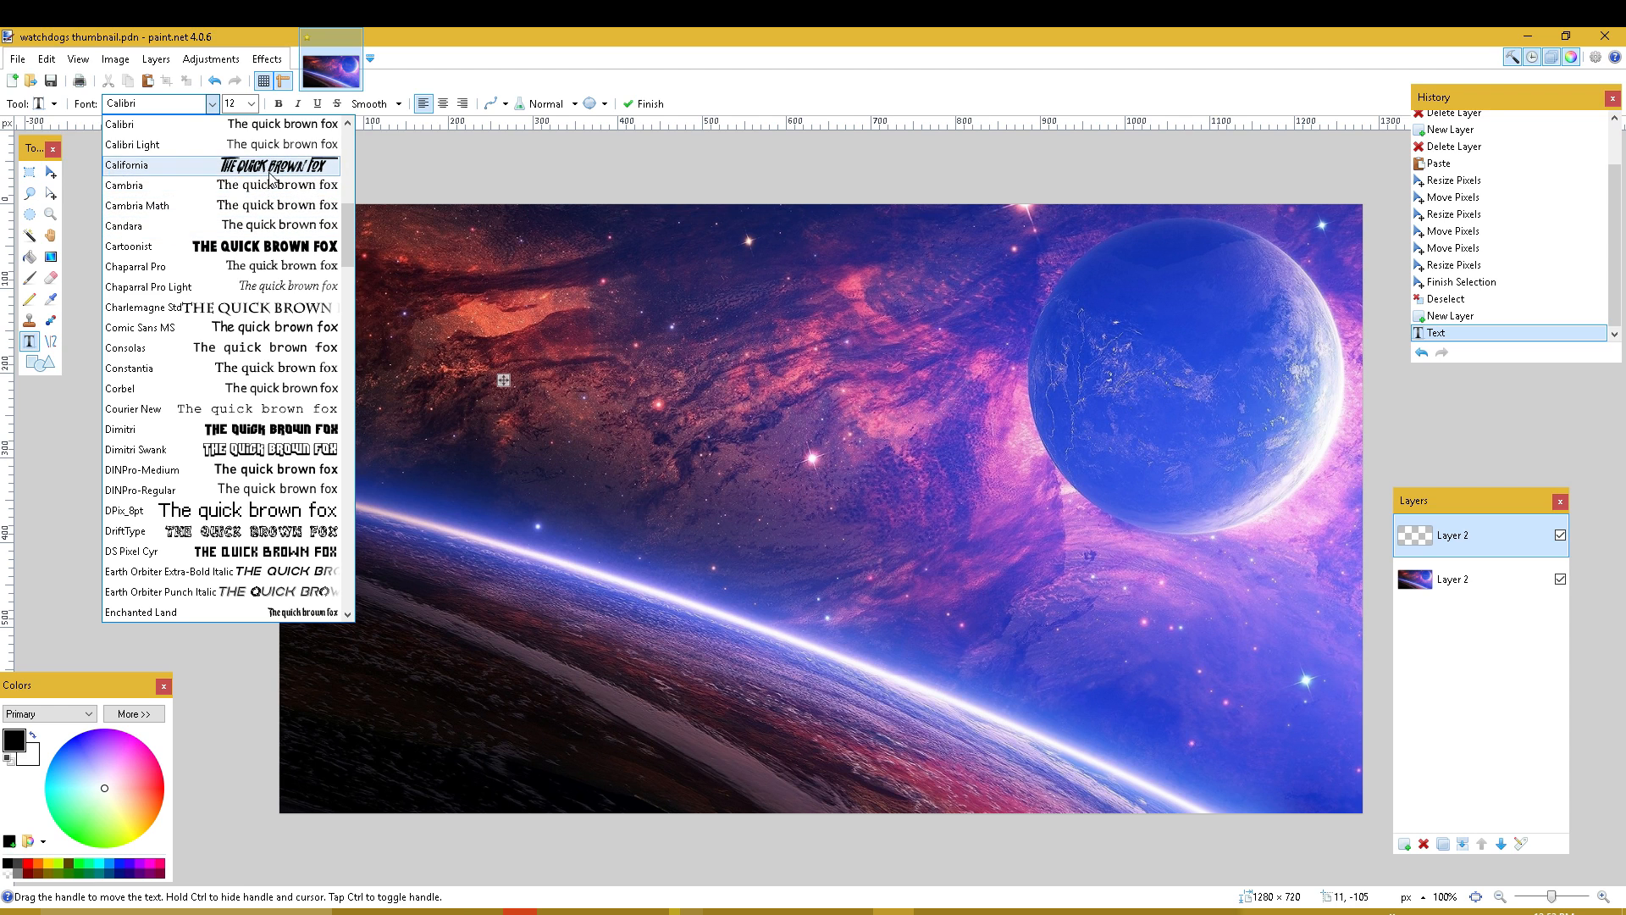
left_click(272, 166)
left_click(251, 103)
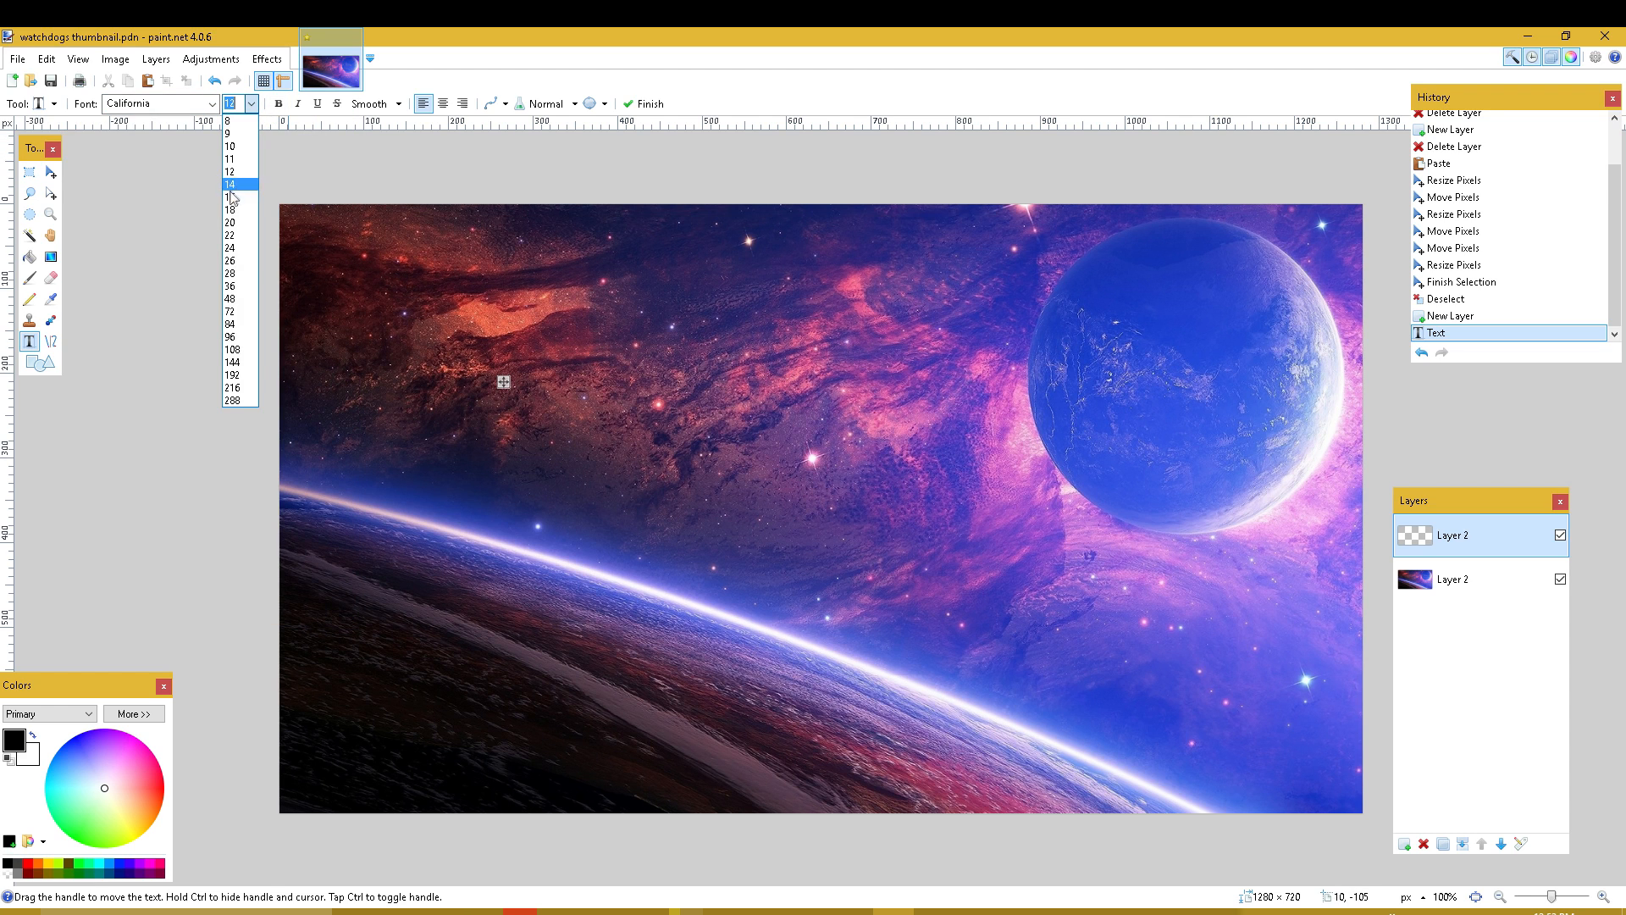
left_click(244, 363)
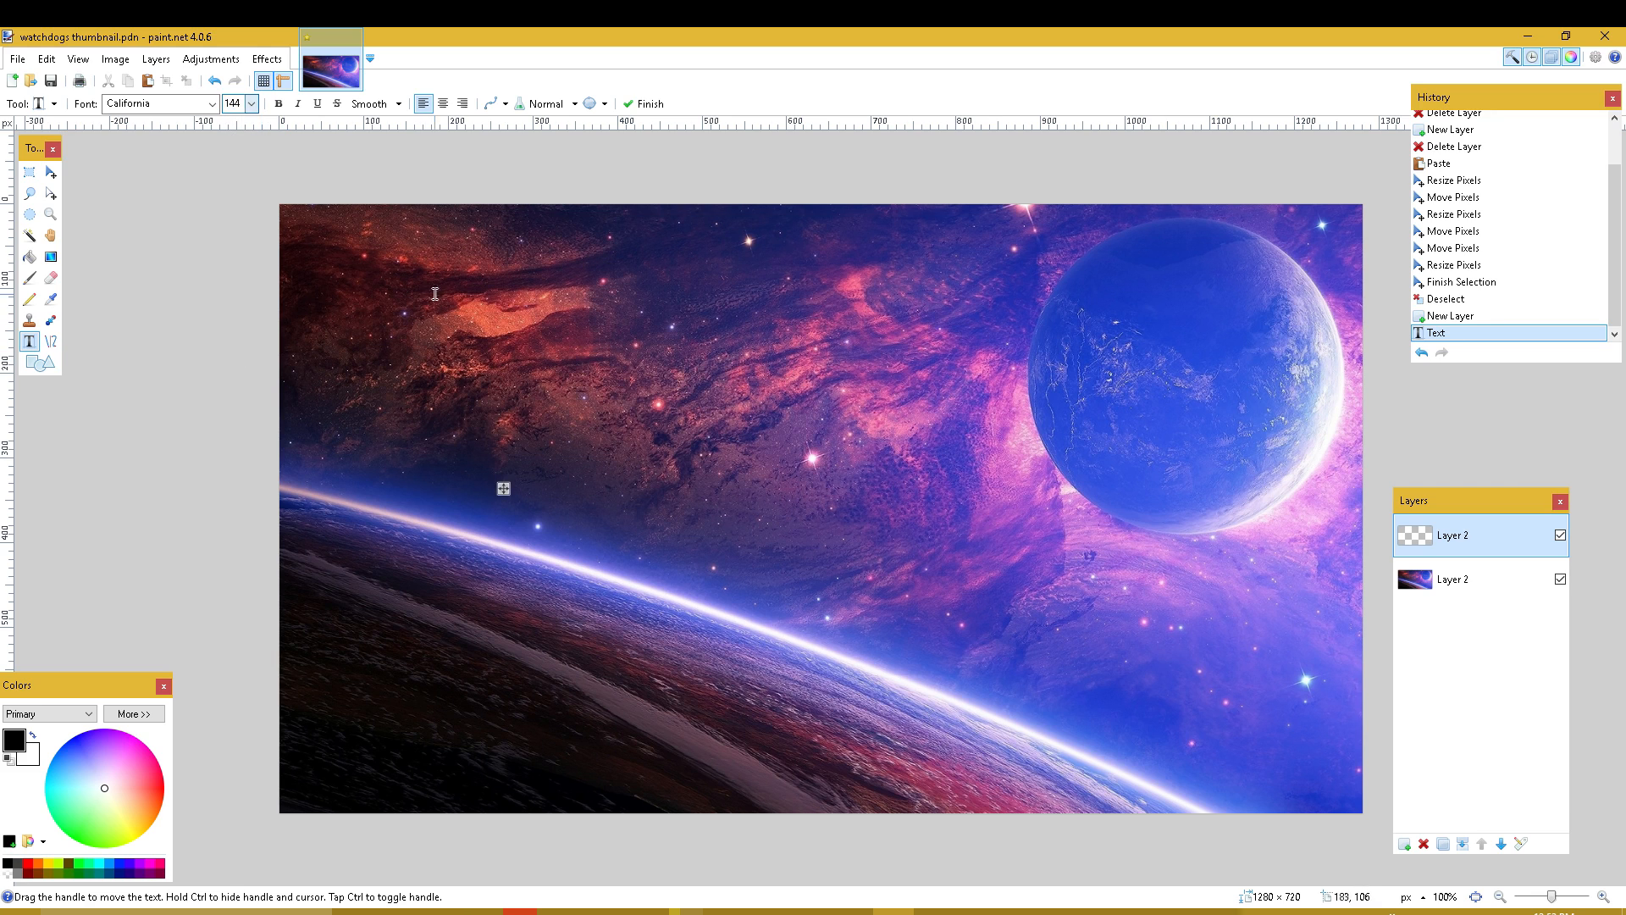
- Enter "HOW" as the first word of the title and change the primary colour to white (FFFFFF)
type("Ho")
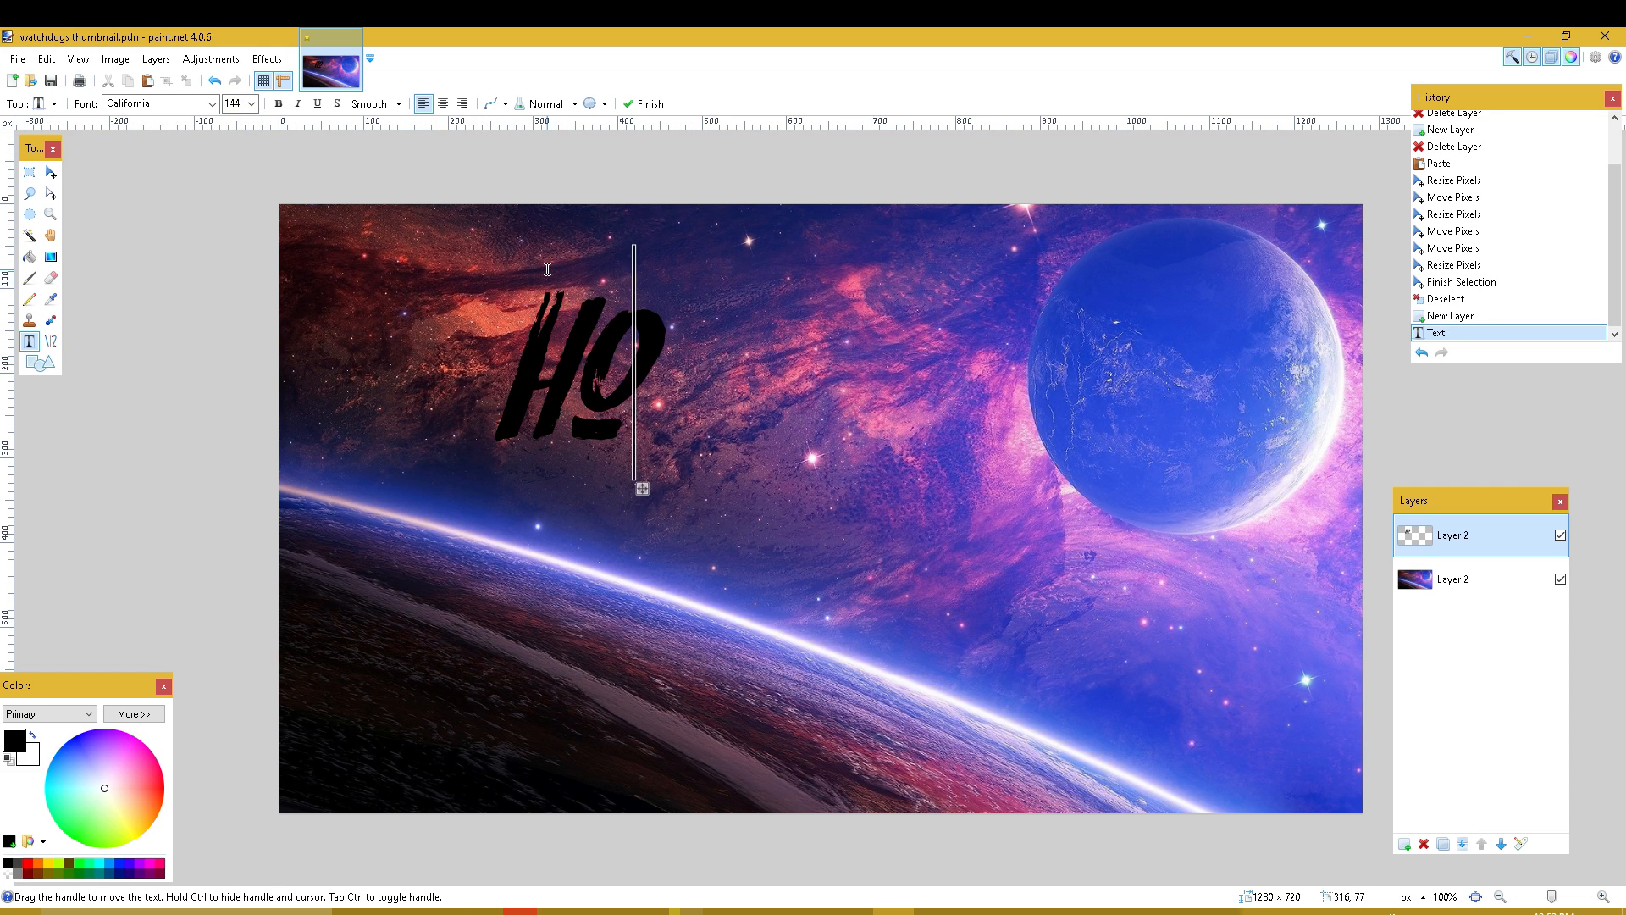
left_click(136, 714)
left_click_drag(235, 834, 264, 831)
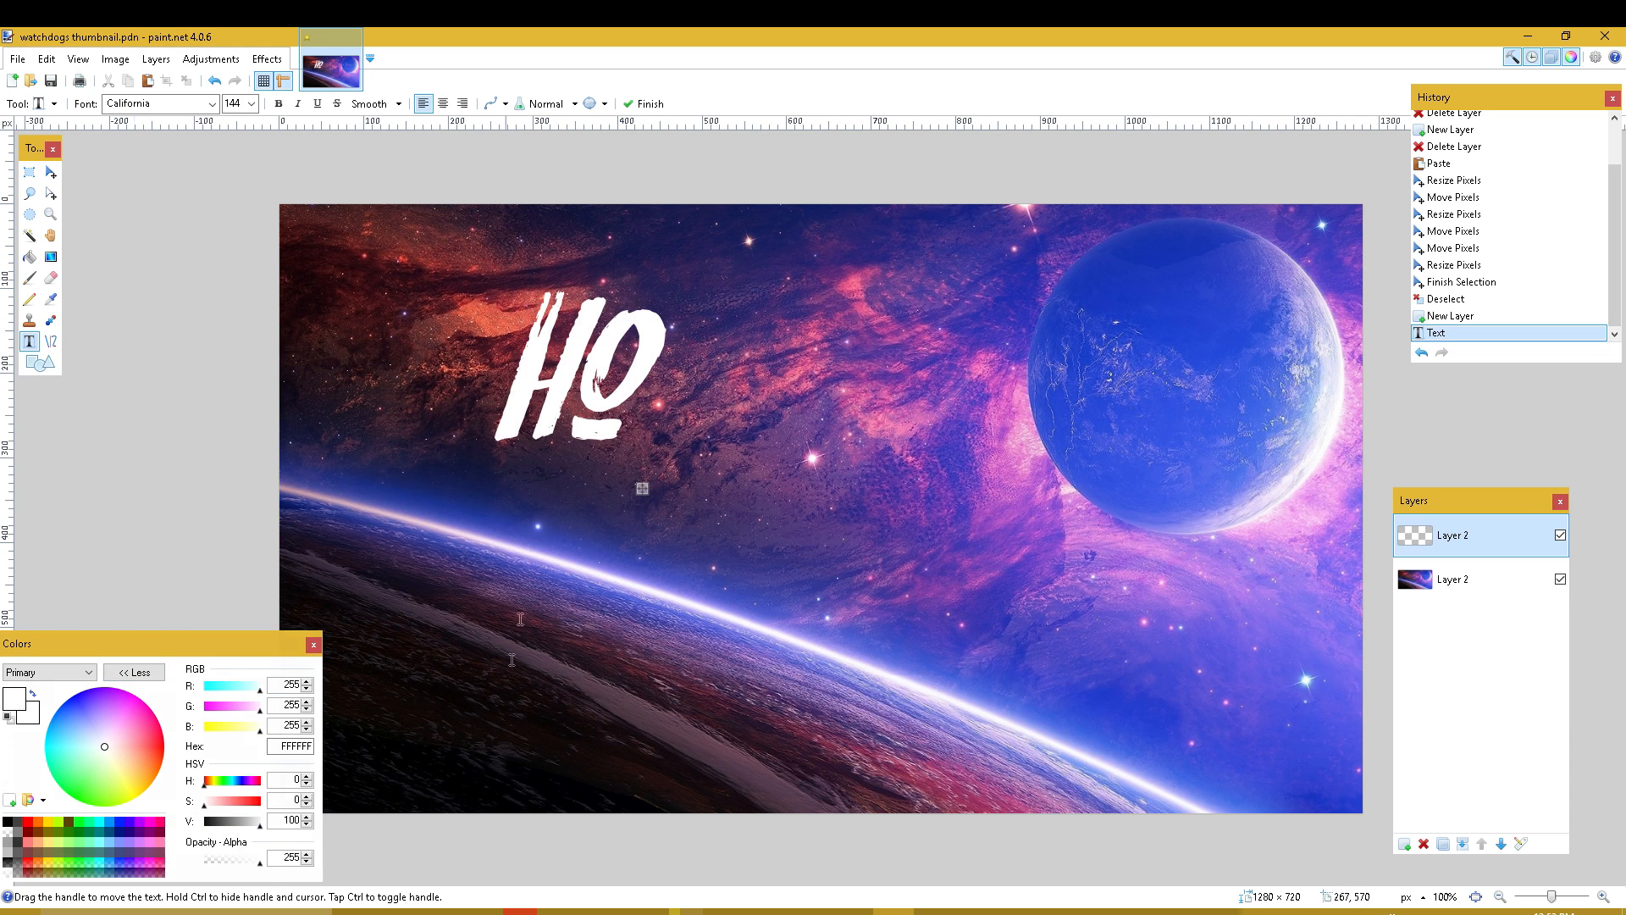
type("W")
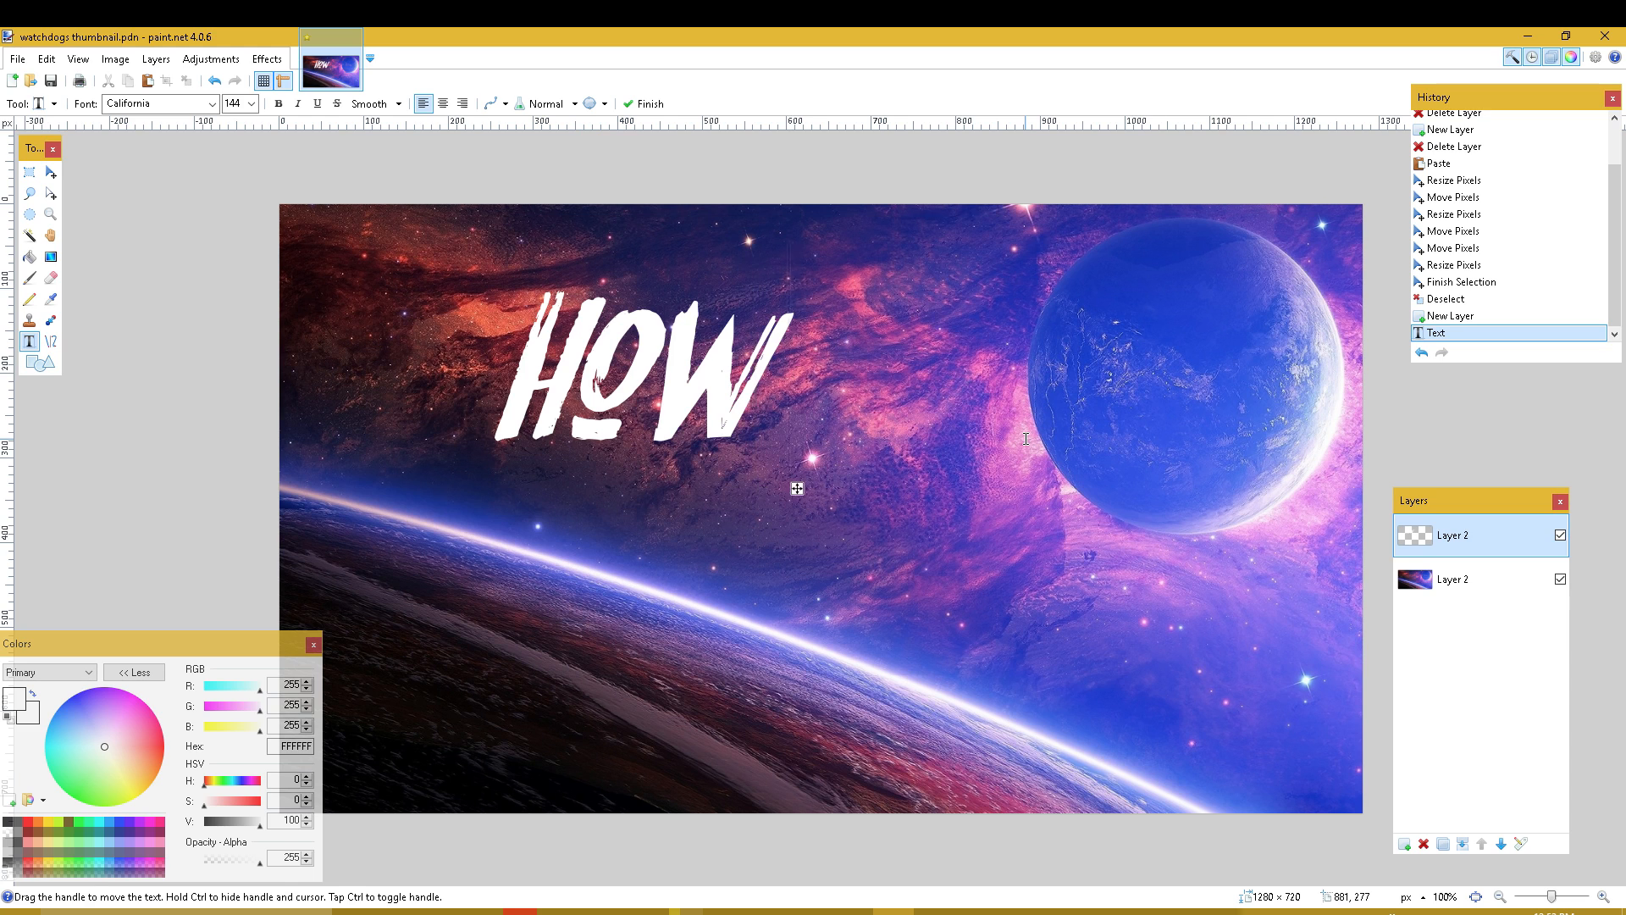
- Continue the title with "TO MAKE" on the first line and "DOPE THUMBNAILS" on a second line
type(" TO MAKE")
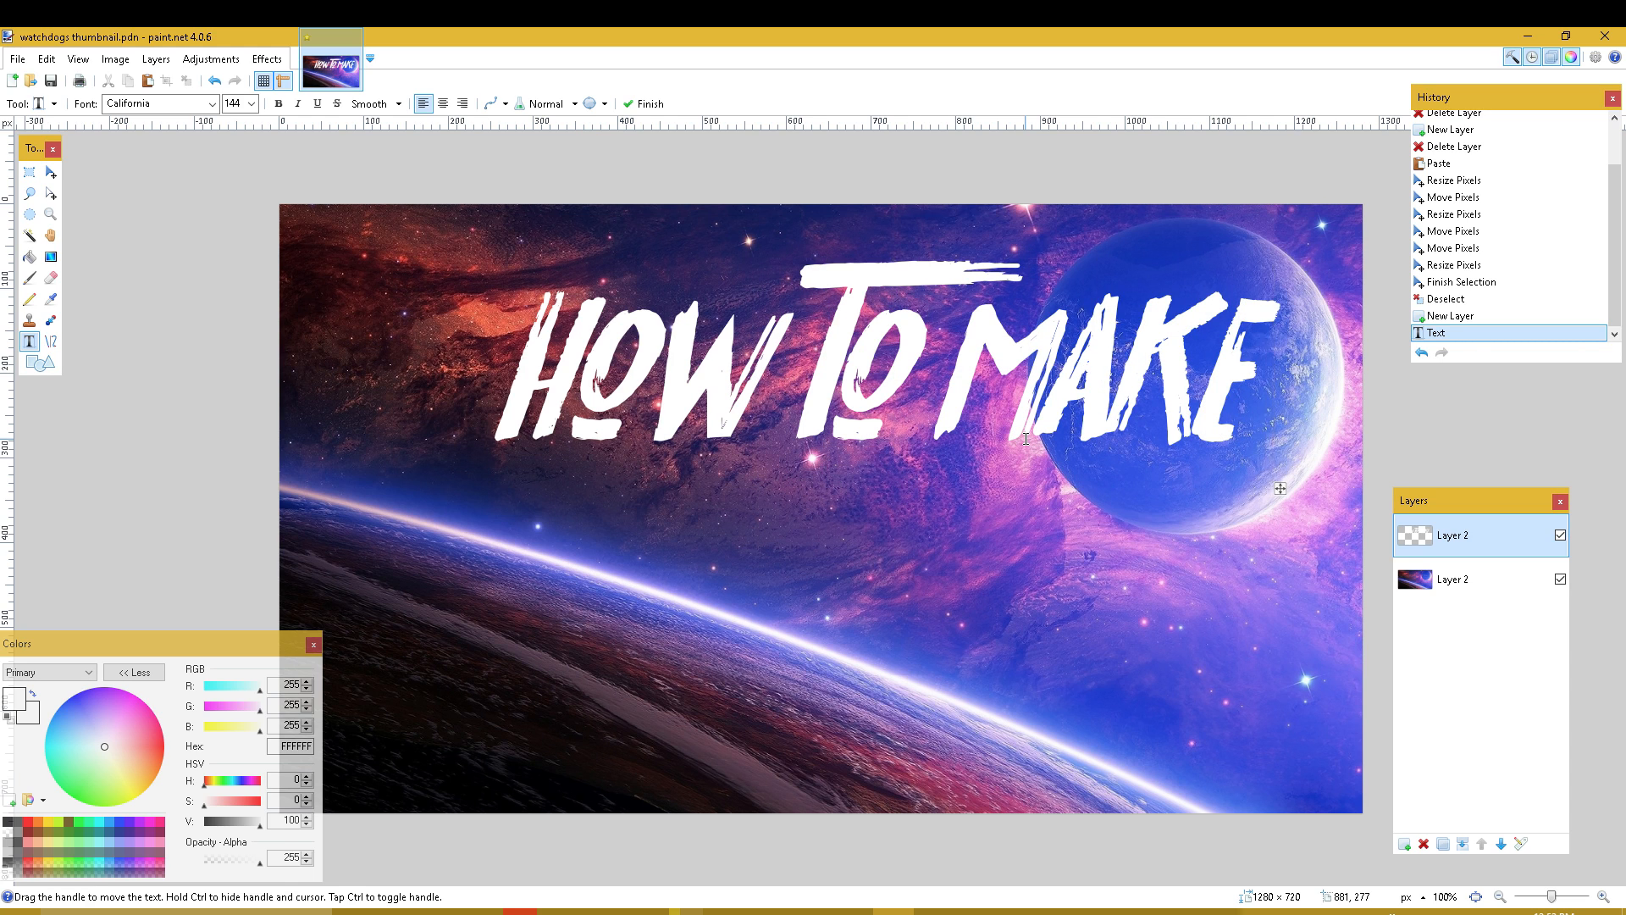
key("Return")
type("DOPE")
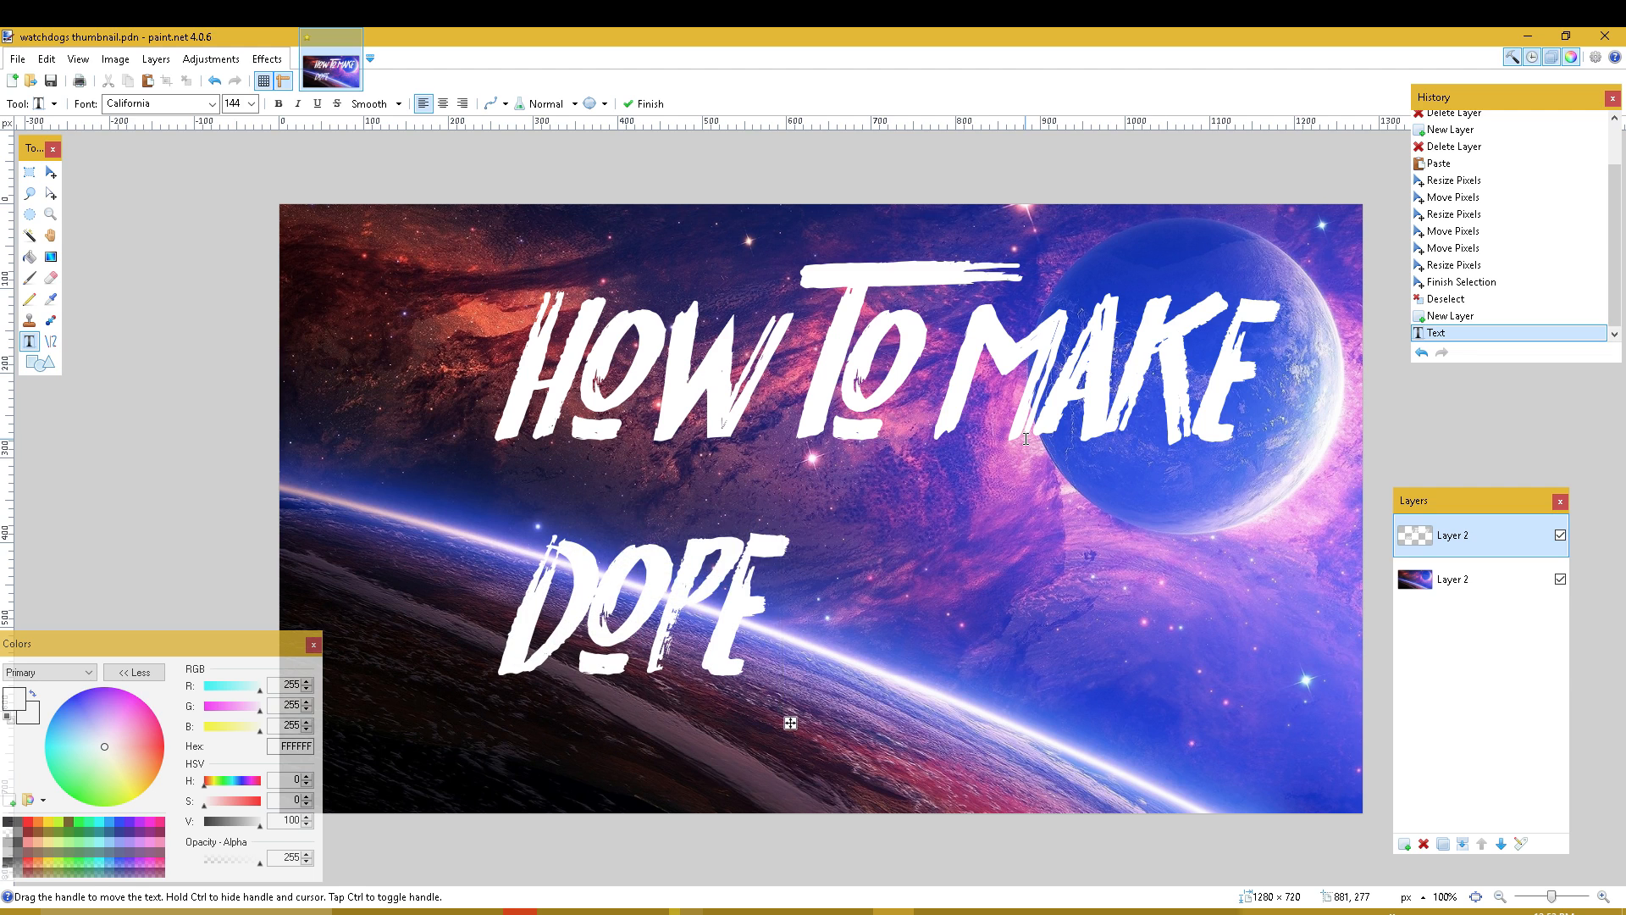
type(" THUMBNAIL")
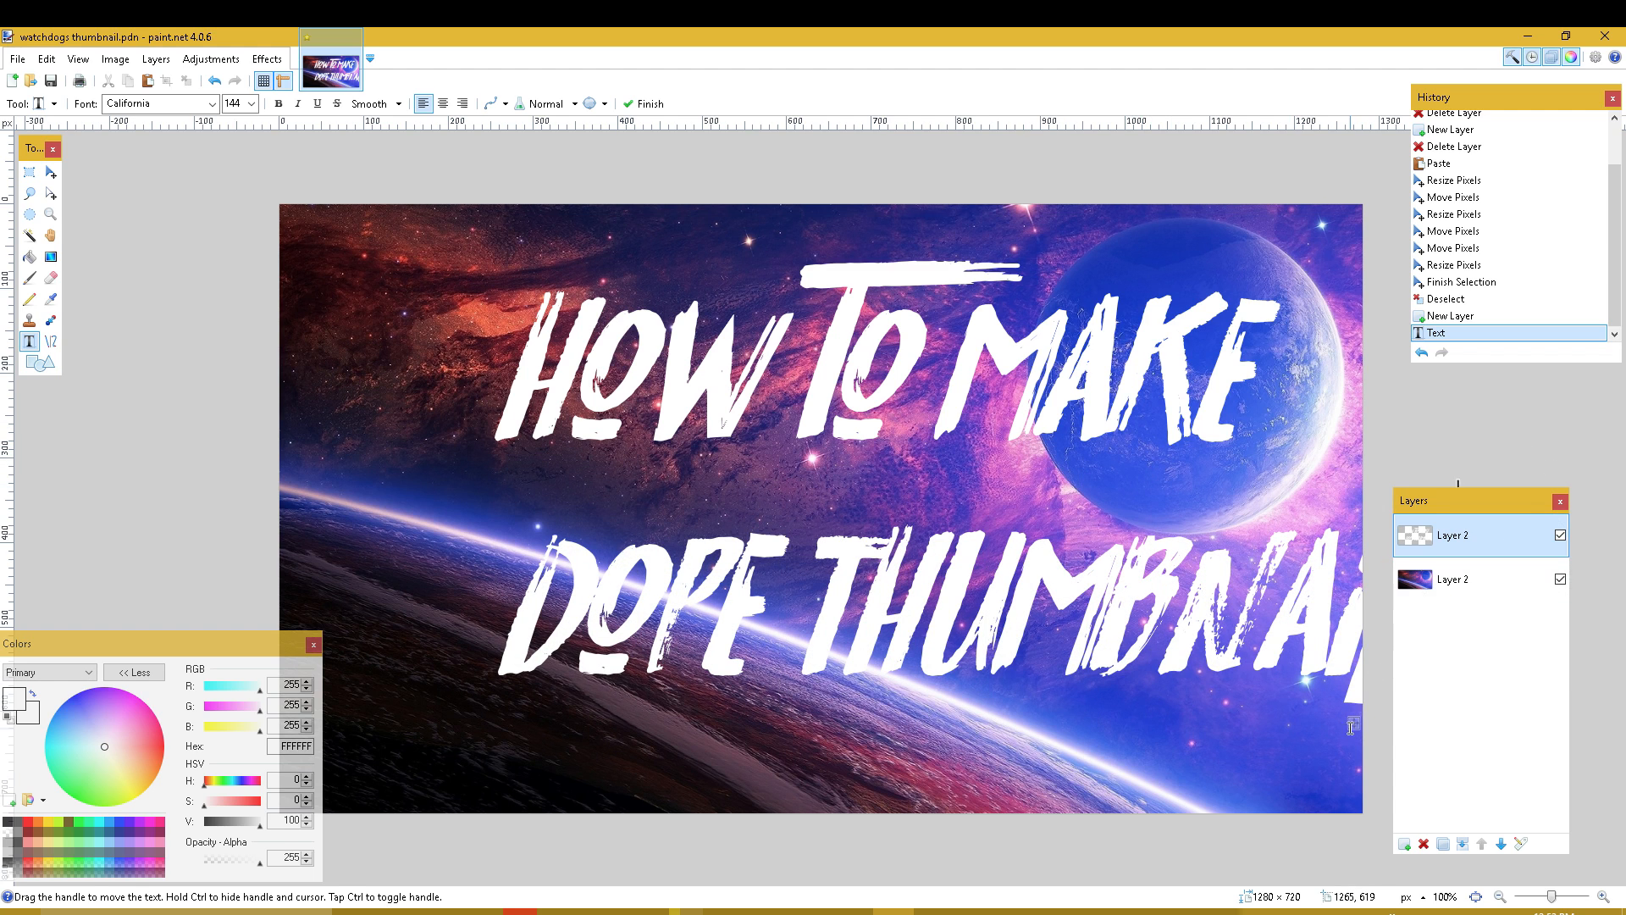
- Reduce the title's font size to 108 and reposition the two lines around the middle of the canvas
left_click_drag(1351, 728, 1186, 706)
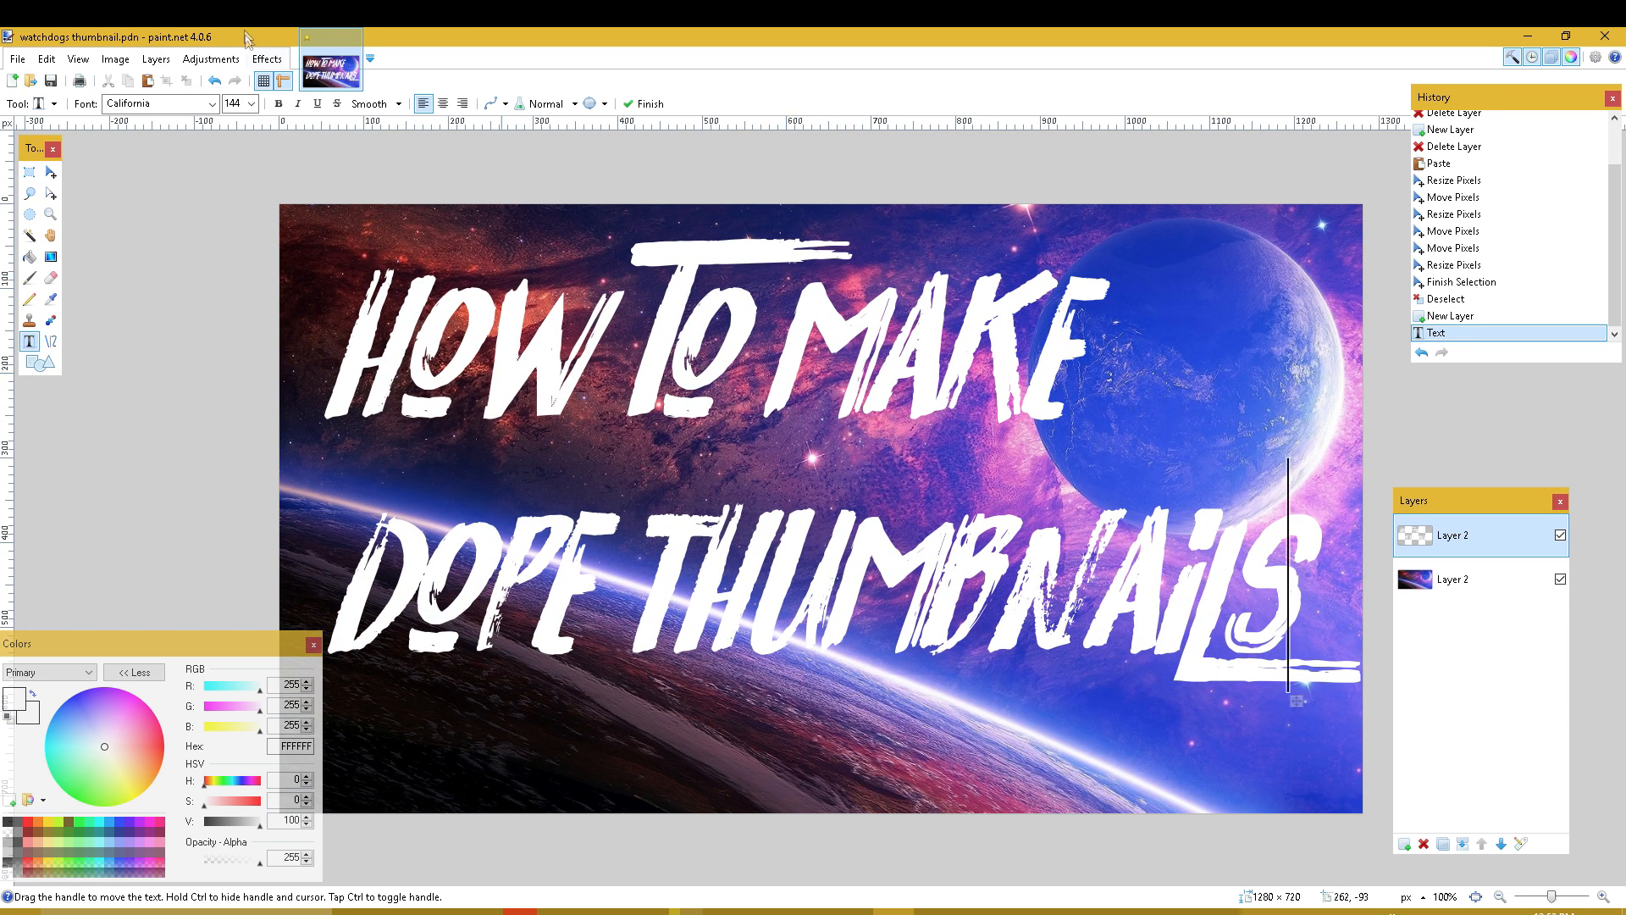
left_click(251, 103)
left_click(232, 349)
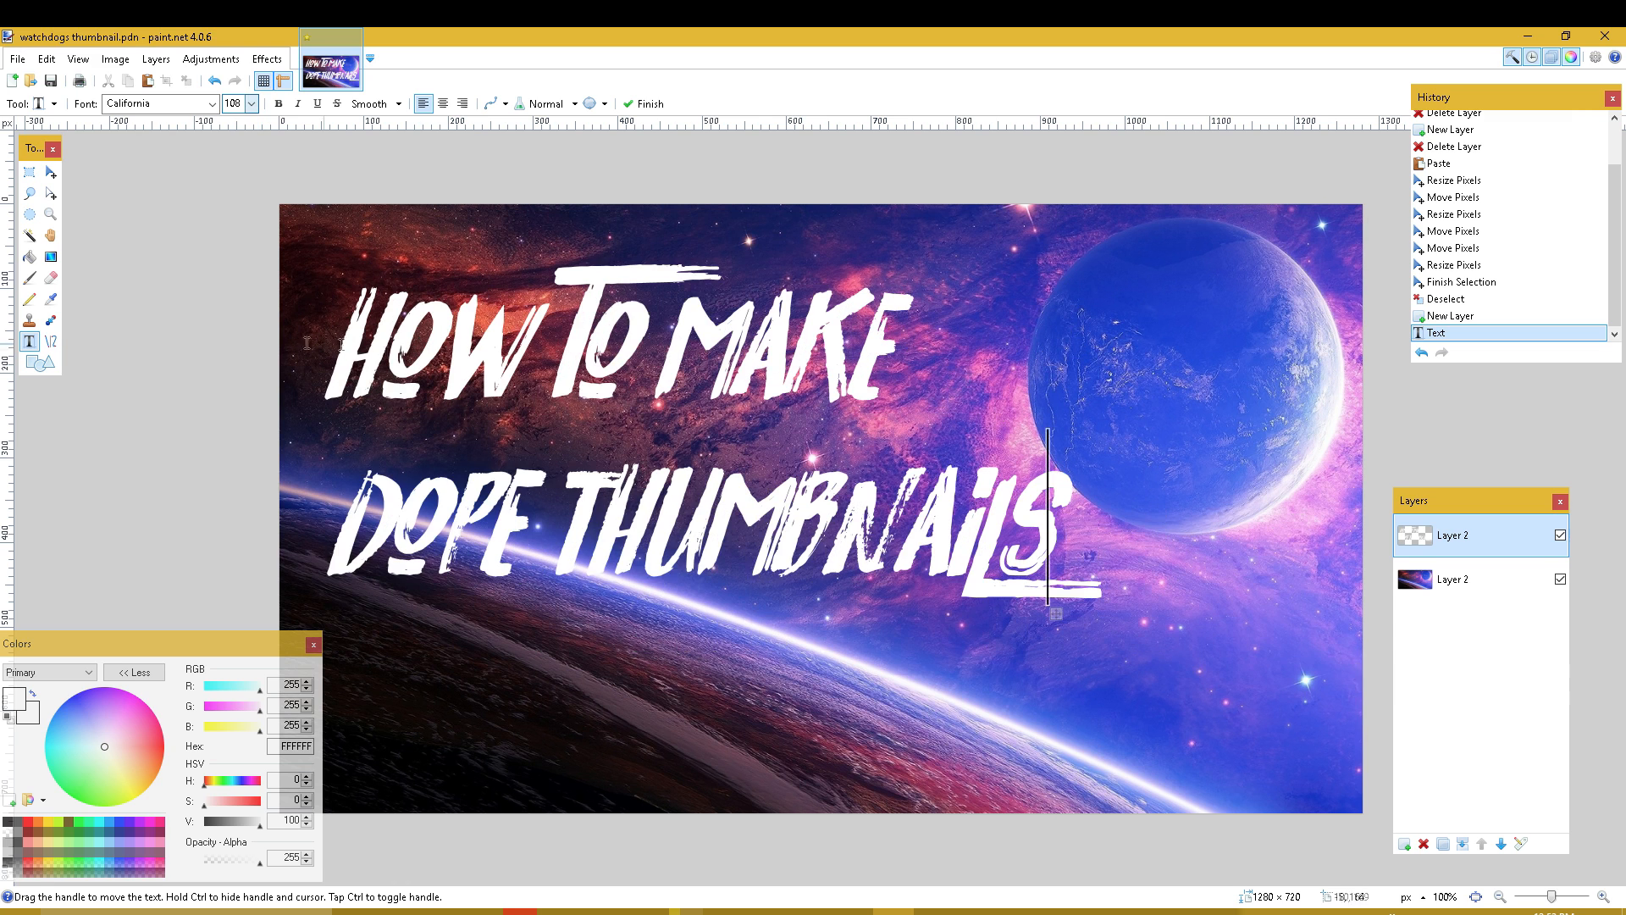
left_click_drag(1056, 616, 1162, 628)
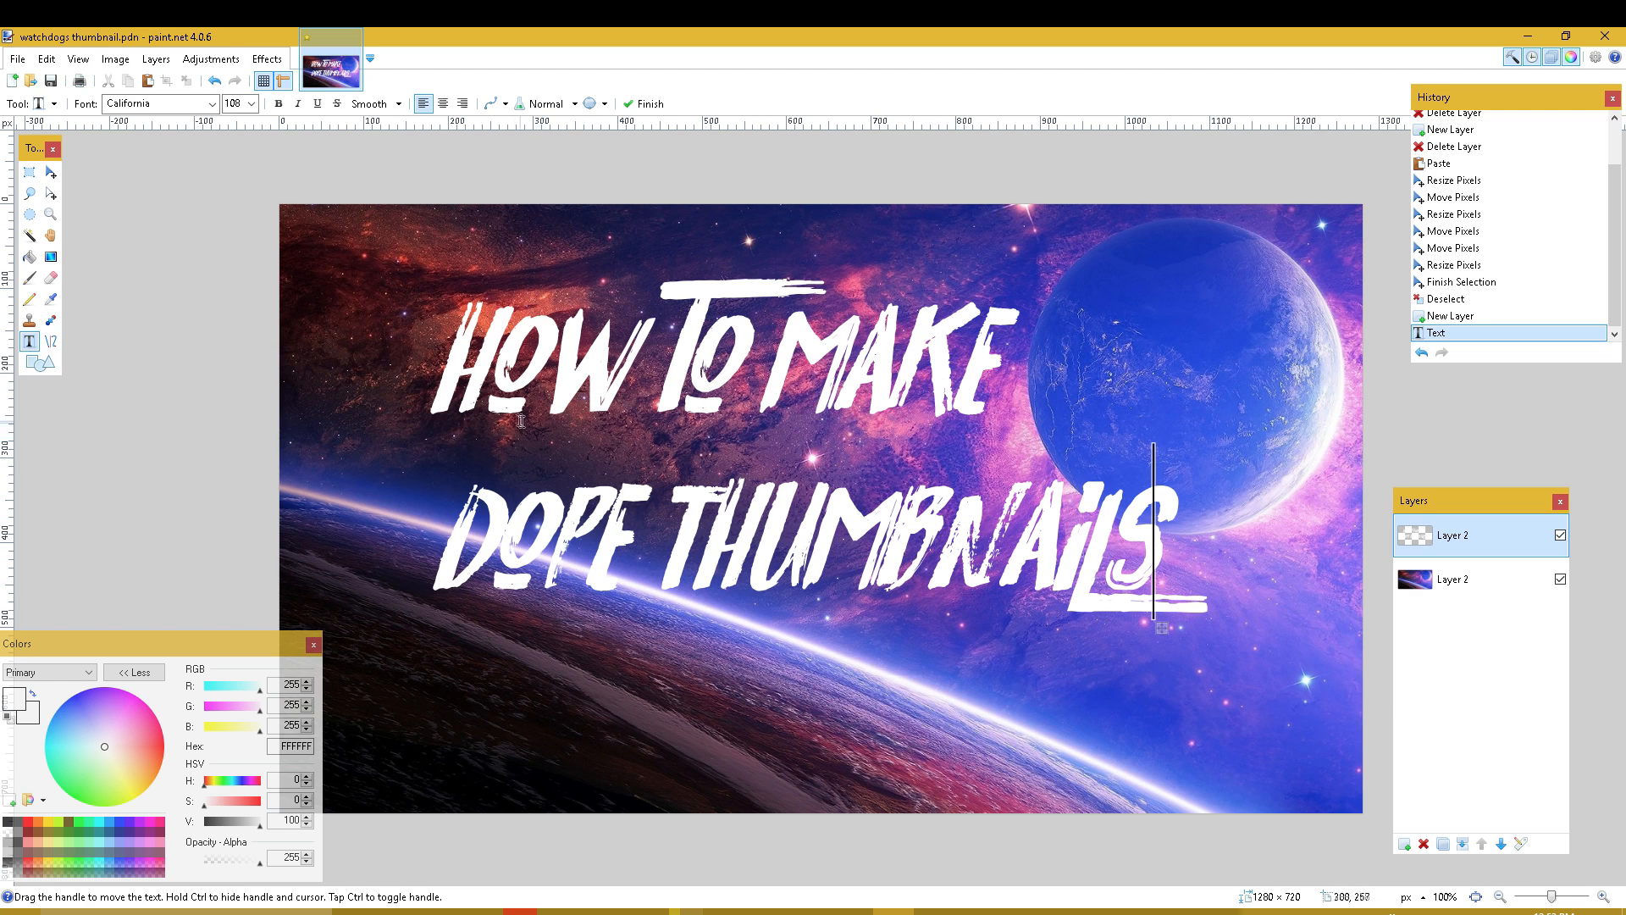
- Look through the installed fonts, switch to the Opera browser, and open dafont.com in a new tab
left_click(212, 103)
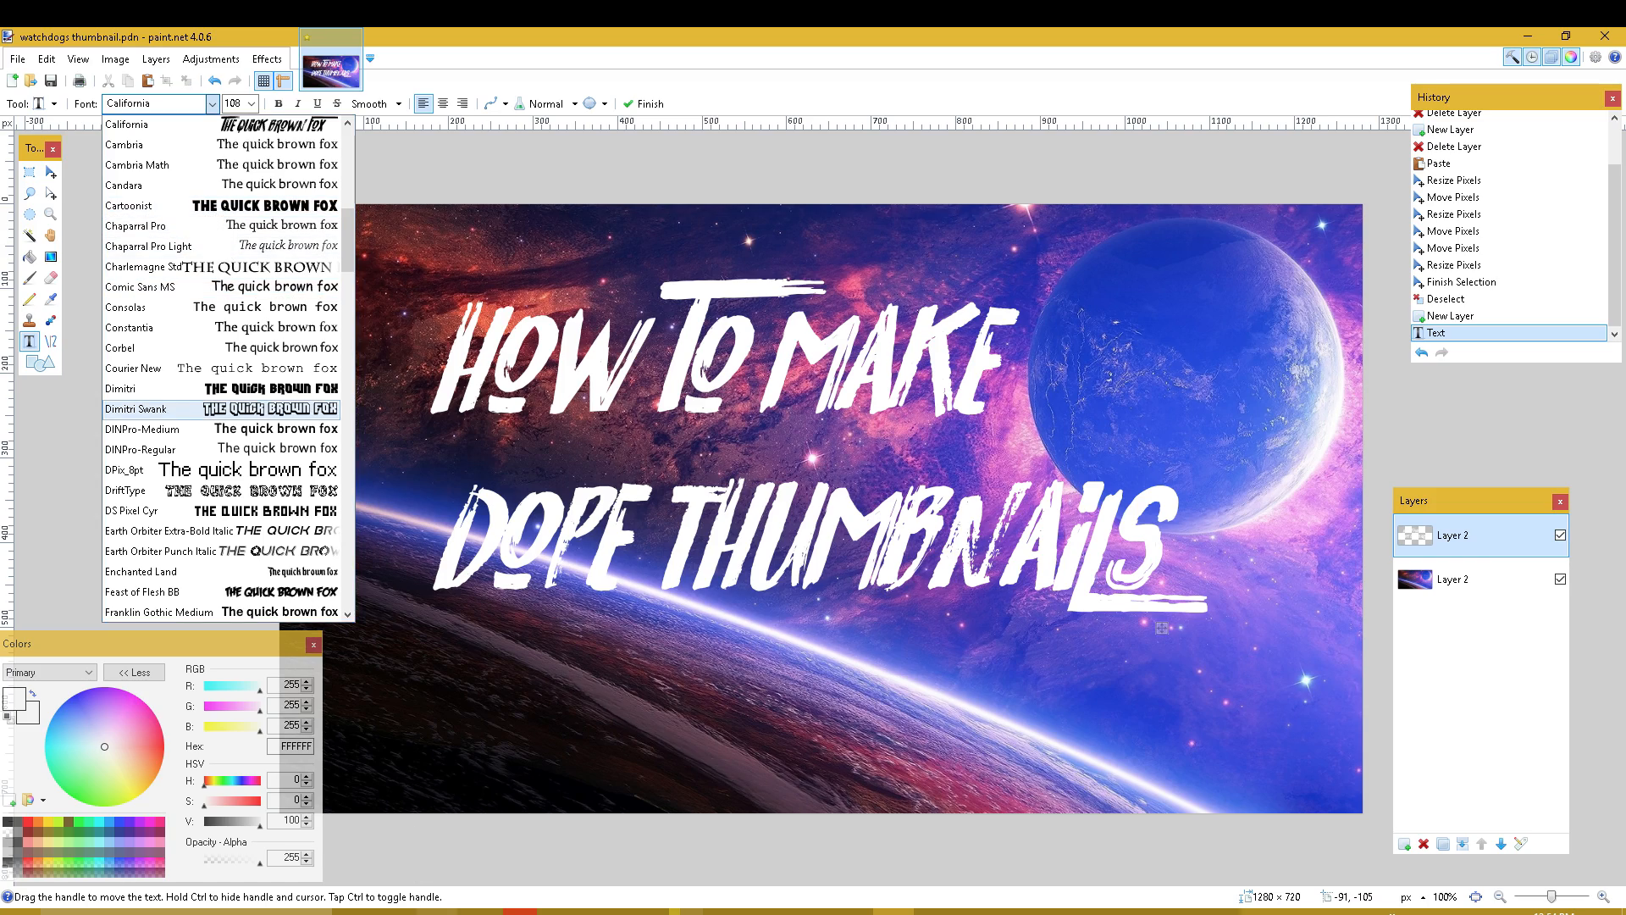
key("alt+Tab")
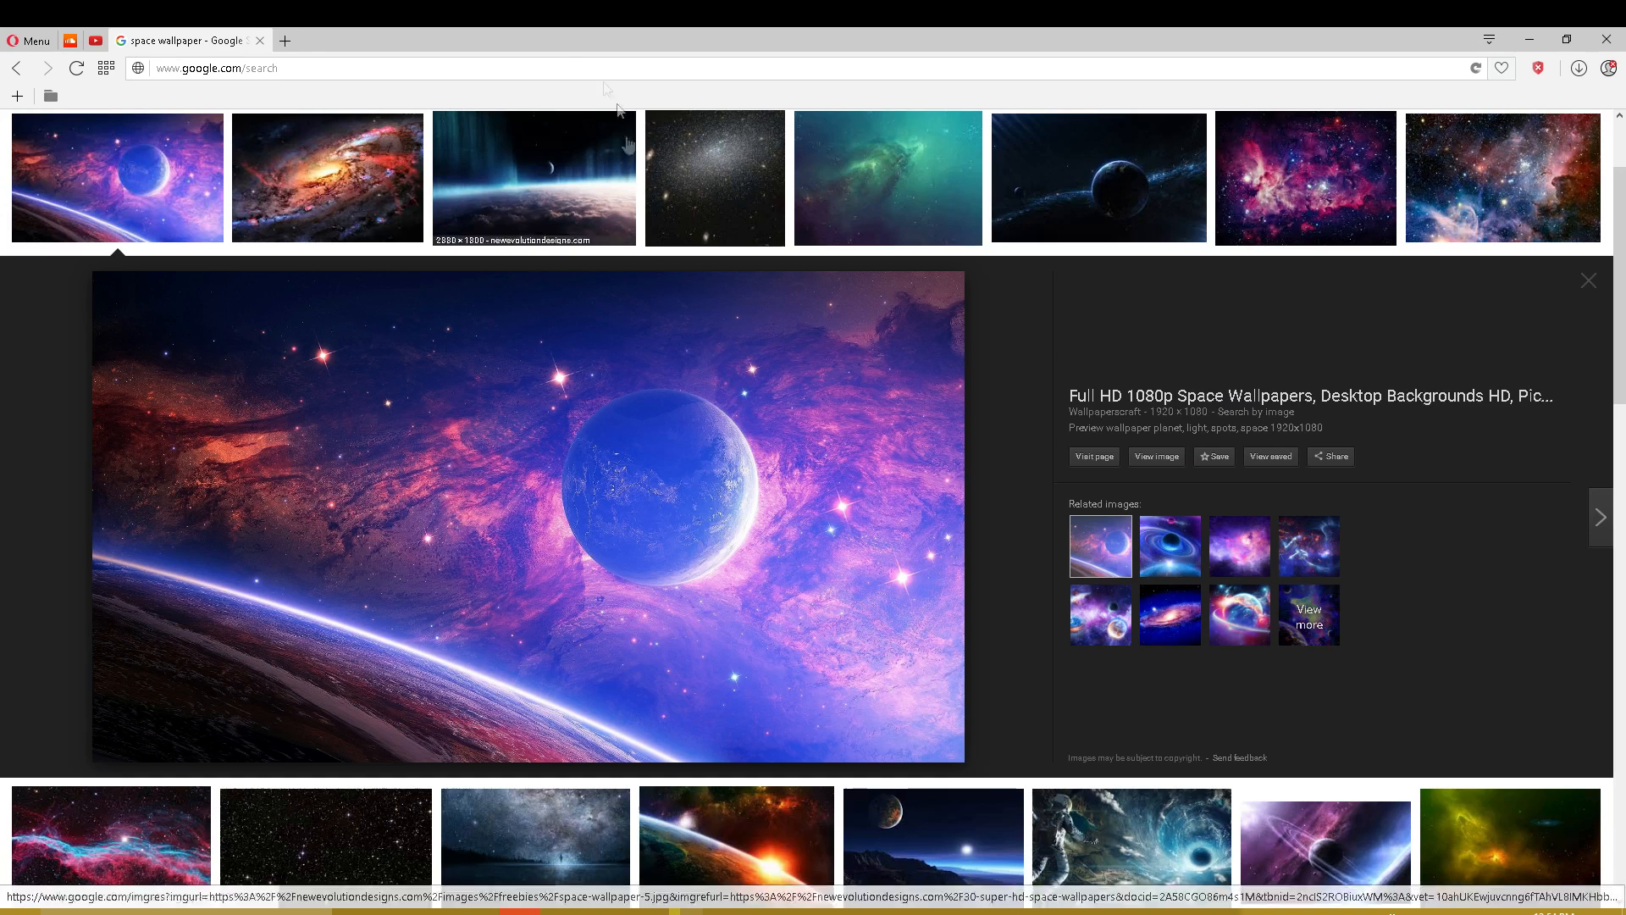
left_click(285, 42)
type("dafont.com")
key("Return")
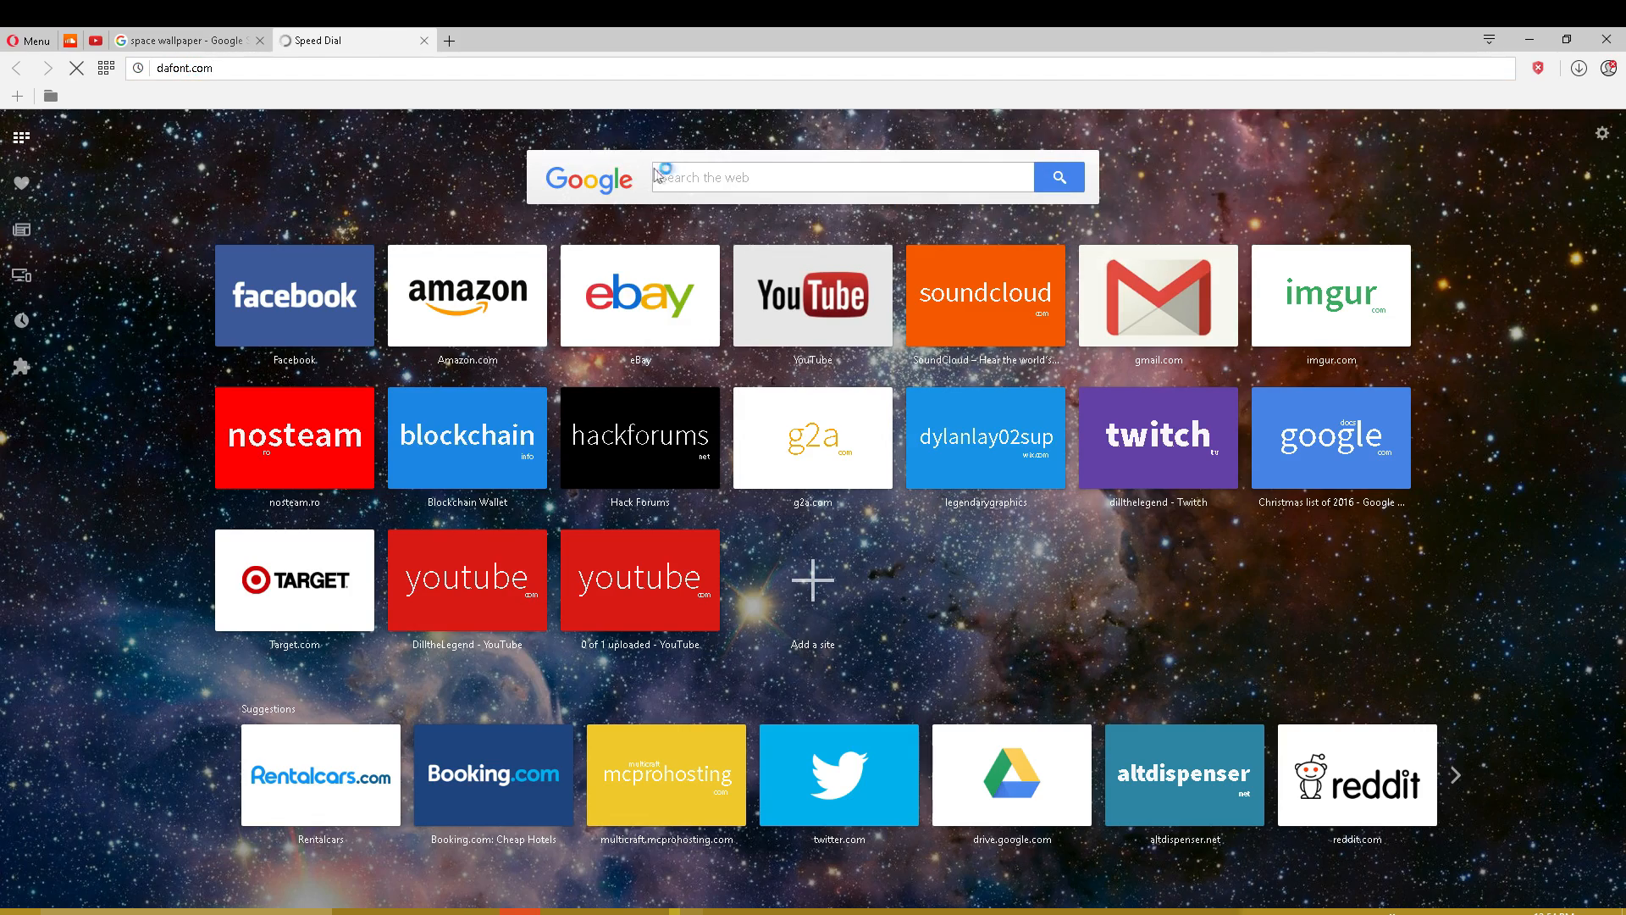
- Look over the dafont.com home page and open the Retro category under Fancy
scroll(315, 477, "down", 5)
scroll(315, 477, "up", 4)
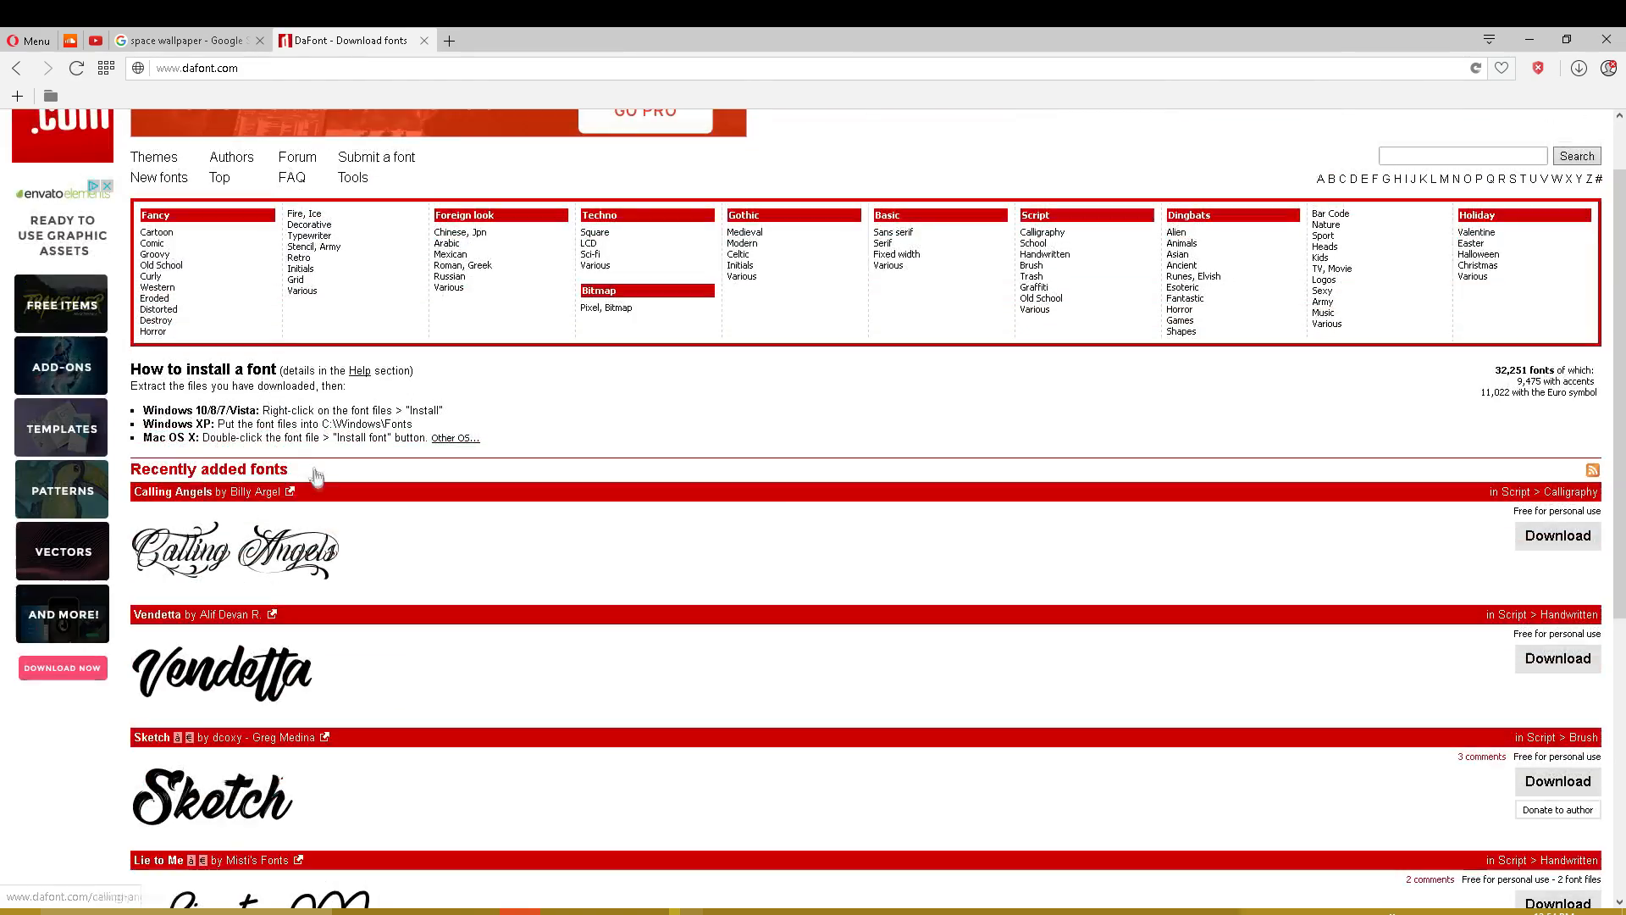
scroll(204, 330, "up", 1)
scroll(222, 341, "down", 1)
scroll(222, 341, "up", 1)
left_click(310, 320)
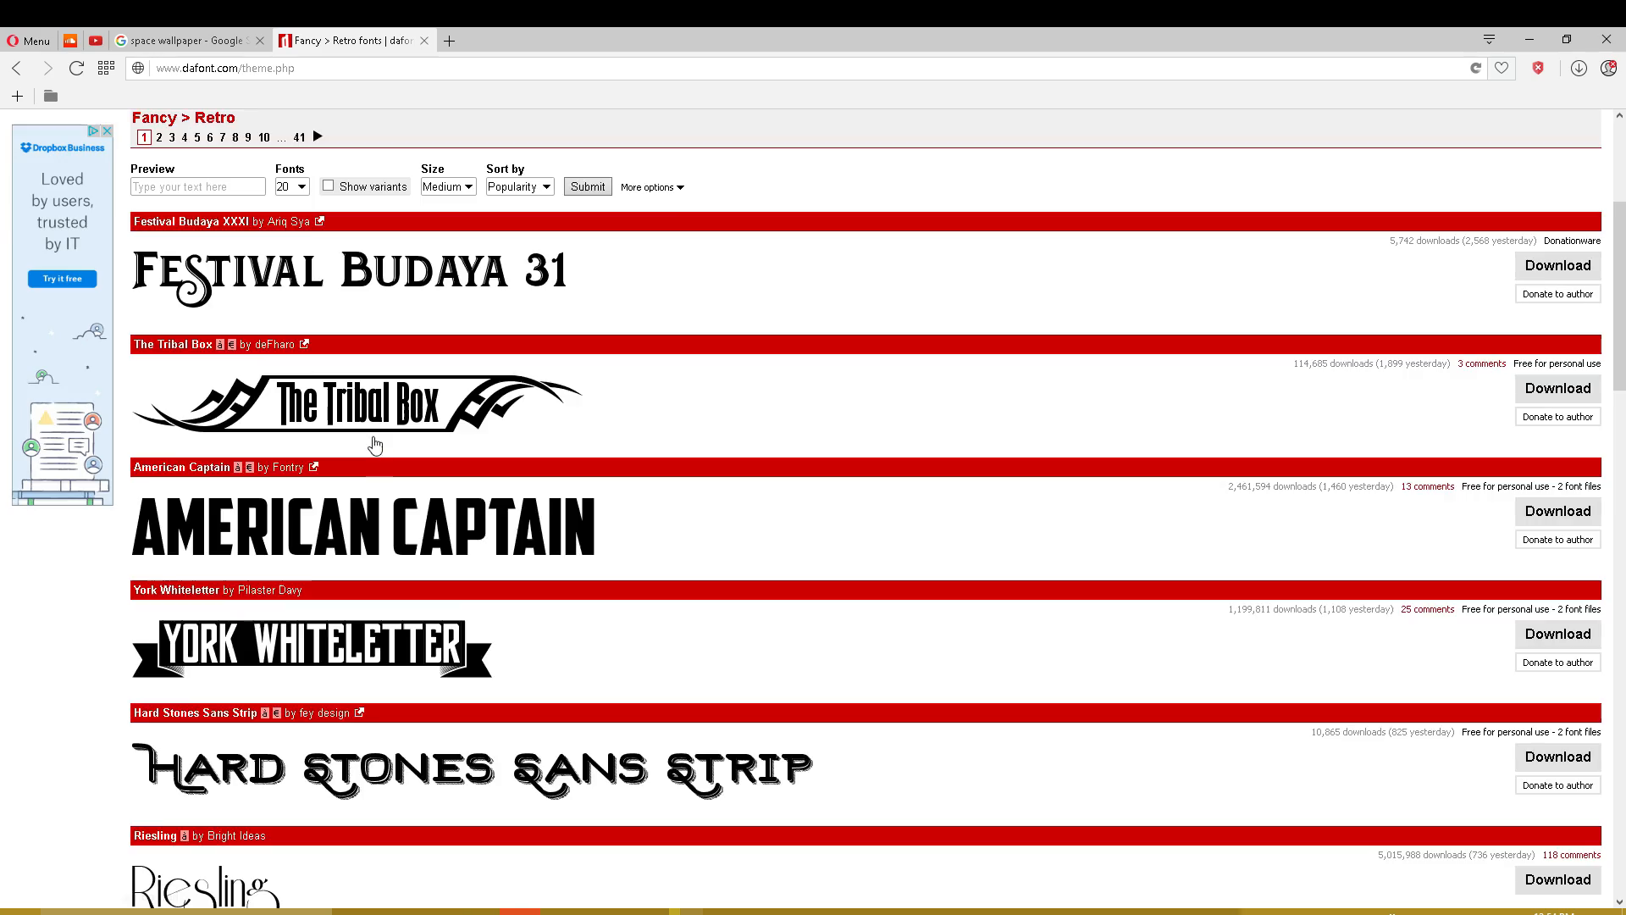
- Examine the font previews on the first page of the Retro category and return to the category list
scroll(385, 462, "down", 6)
scroll(405, 491, "up", 2)
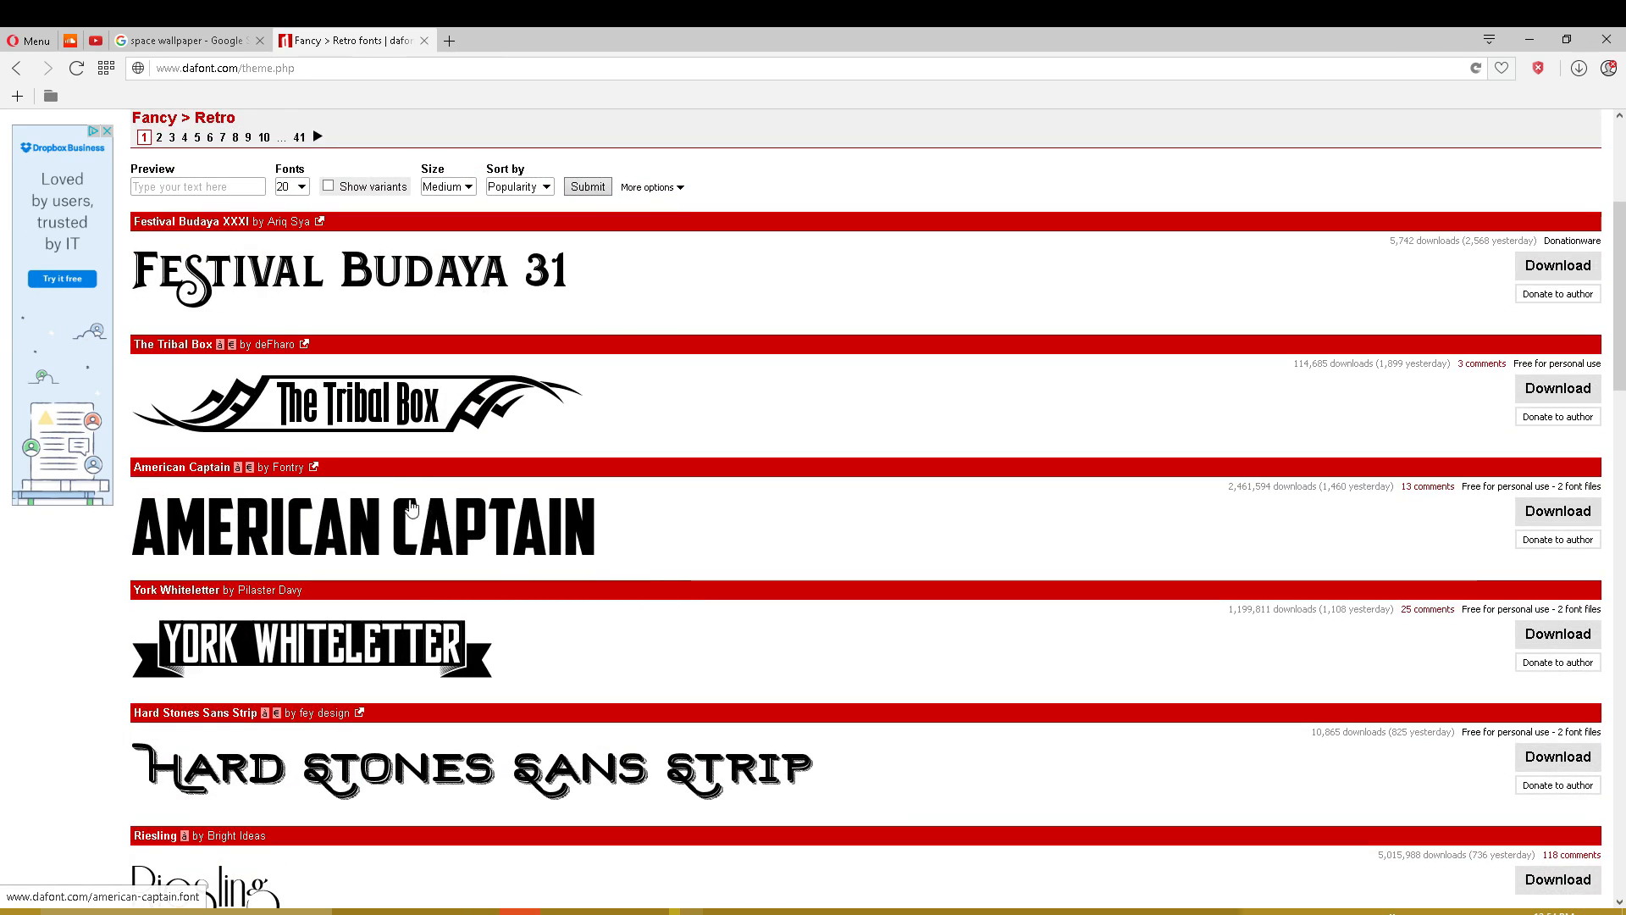
scroll(577, 542, "down", 8)
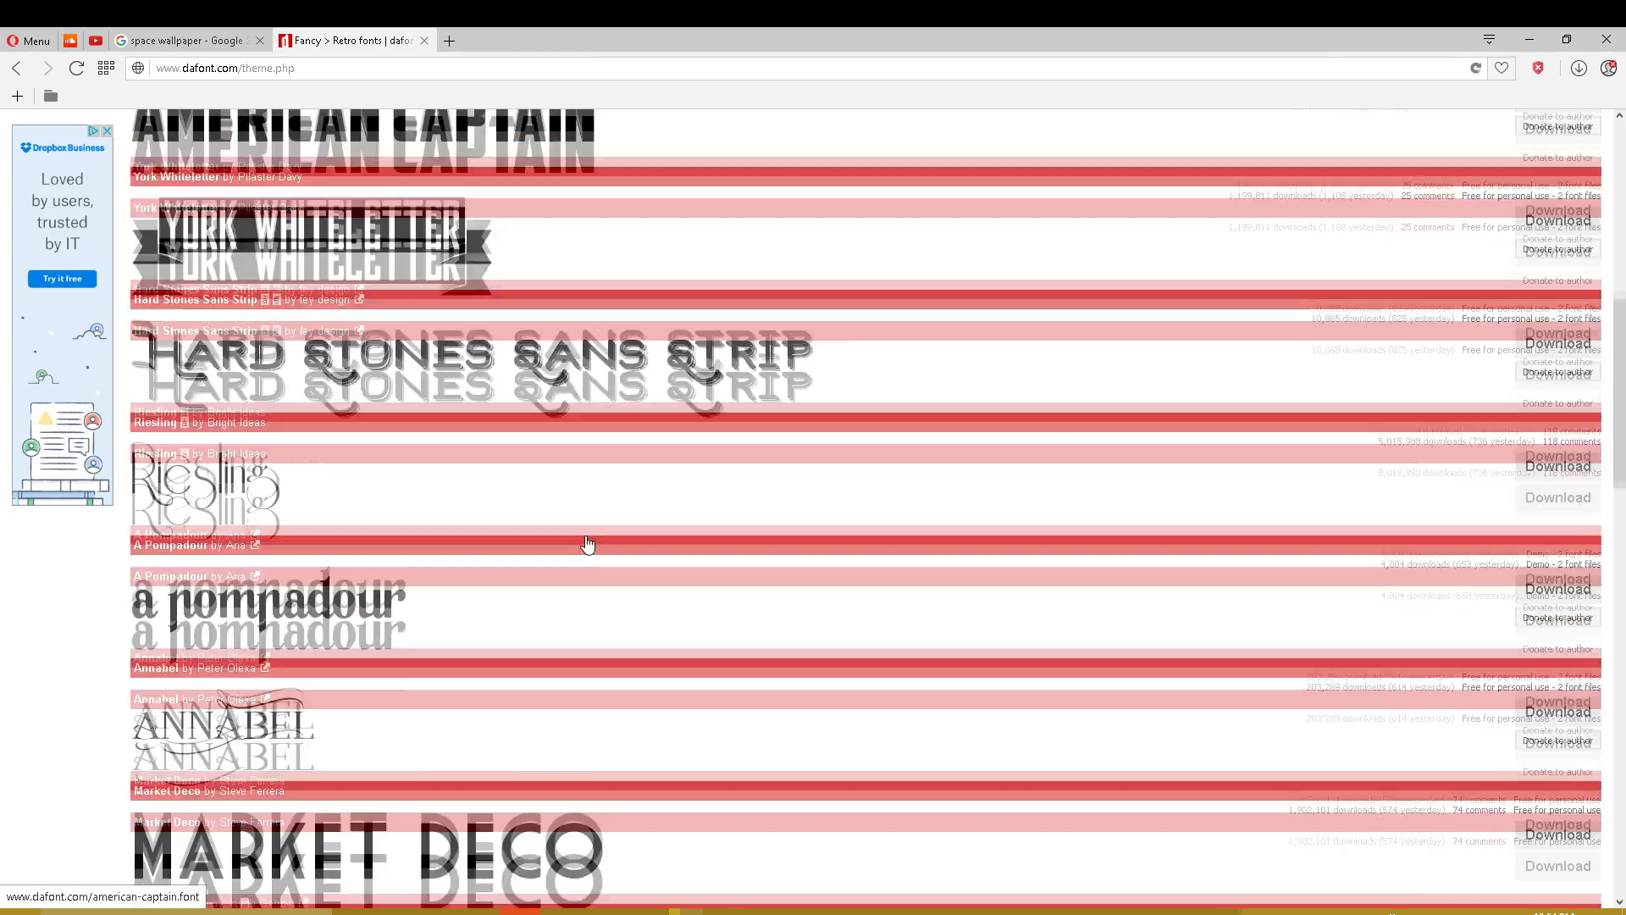
scroll(589, 584, "down", 10)
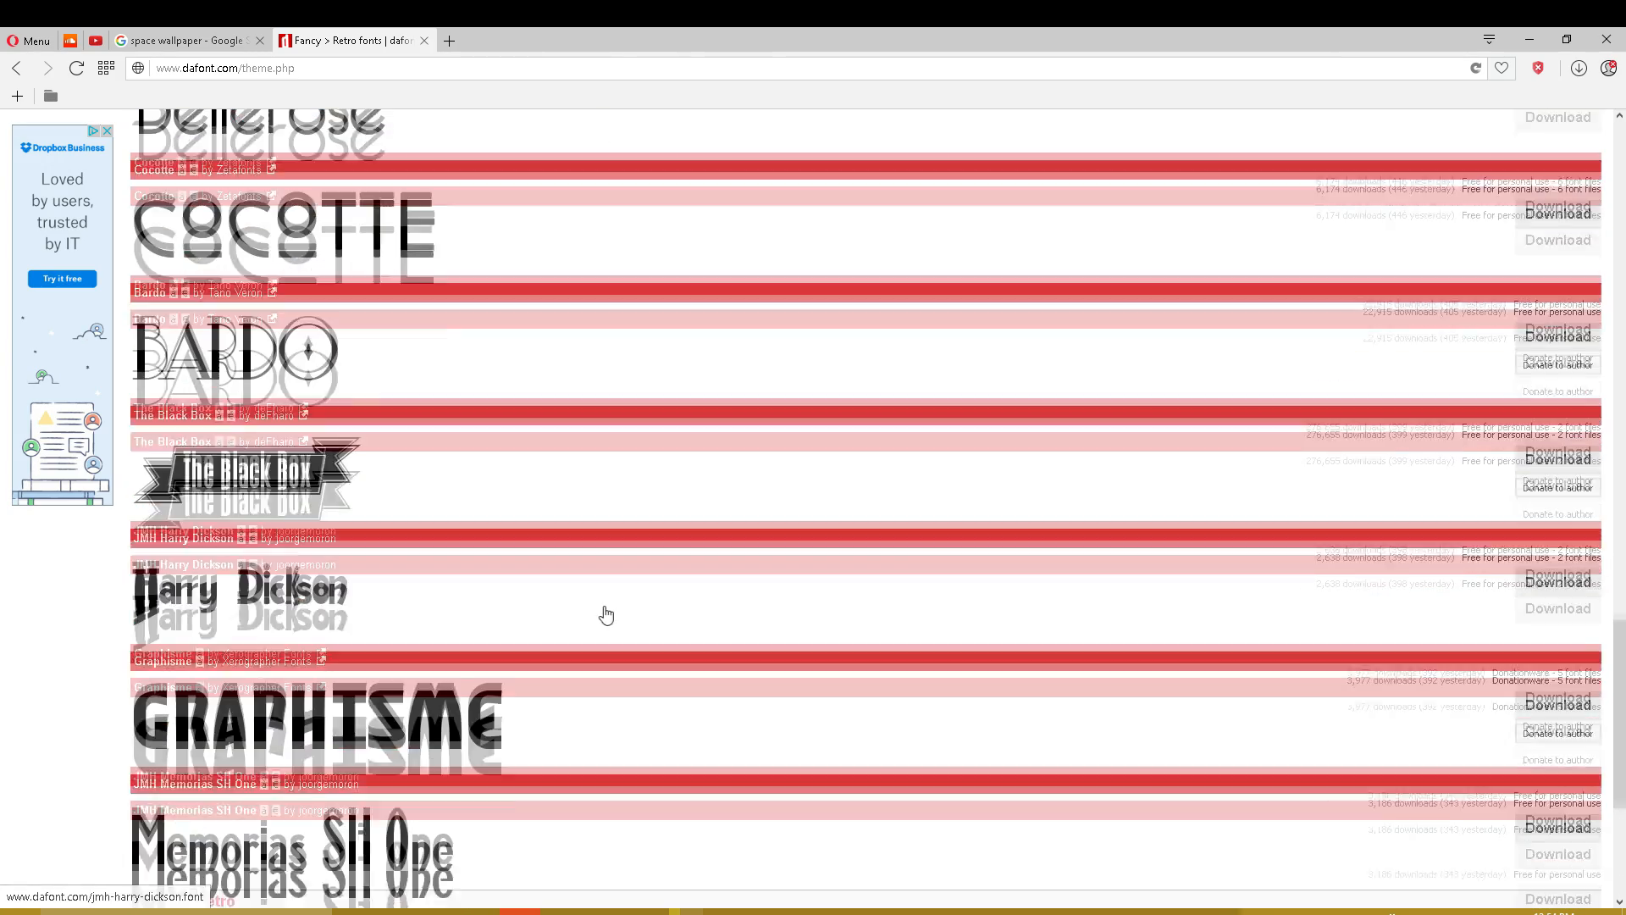
scroll(348, 700, "down", 3)
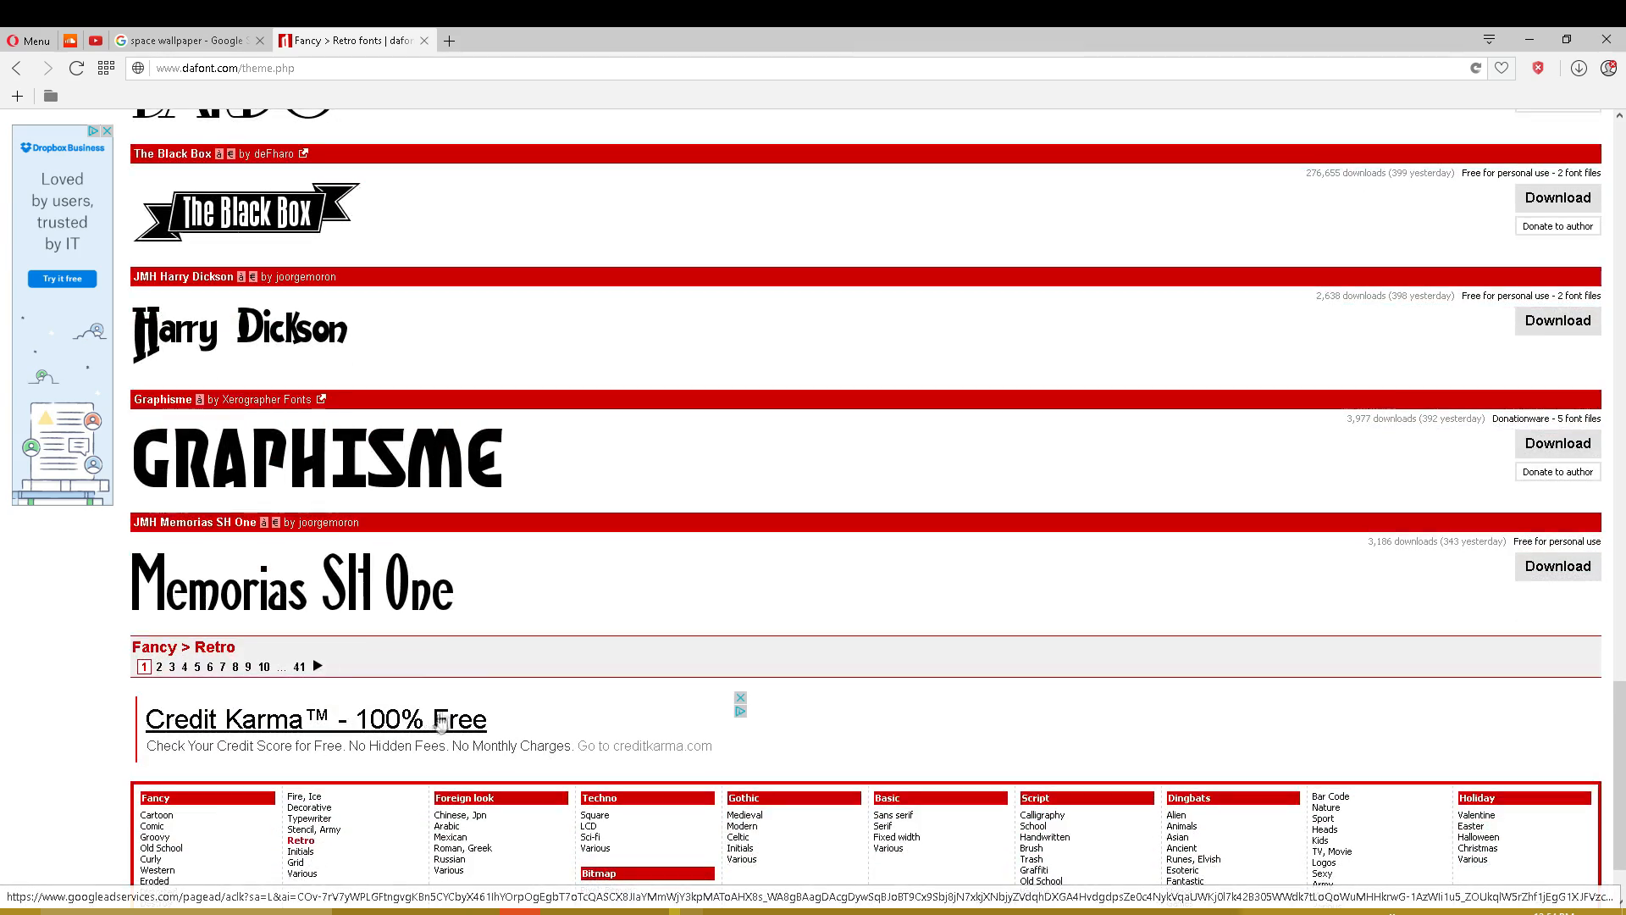
scroll(407, 691, "up", 20)
scroll(415, 682, "up", 3)
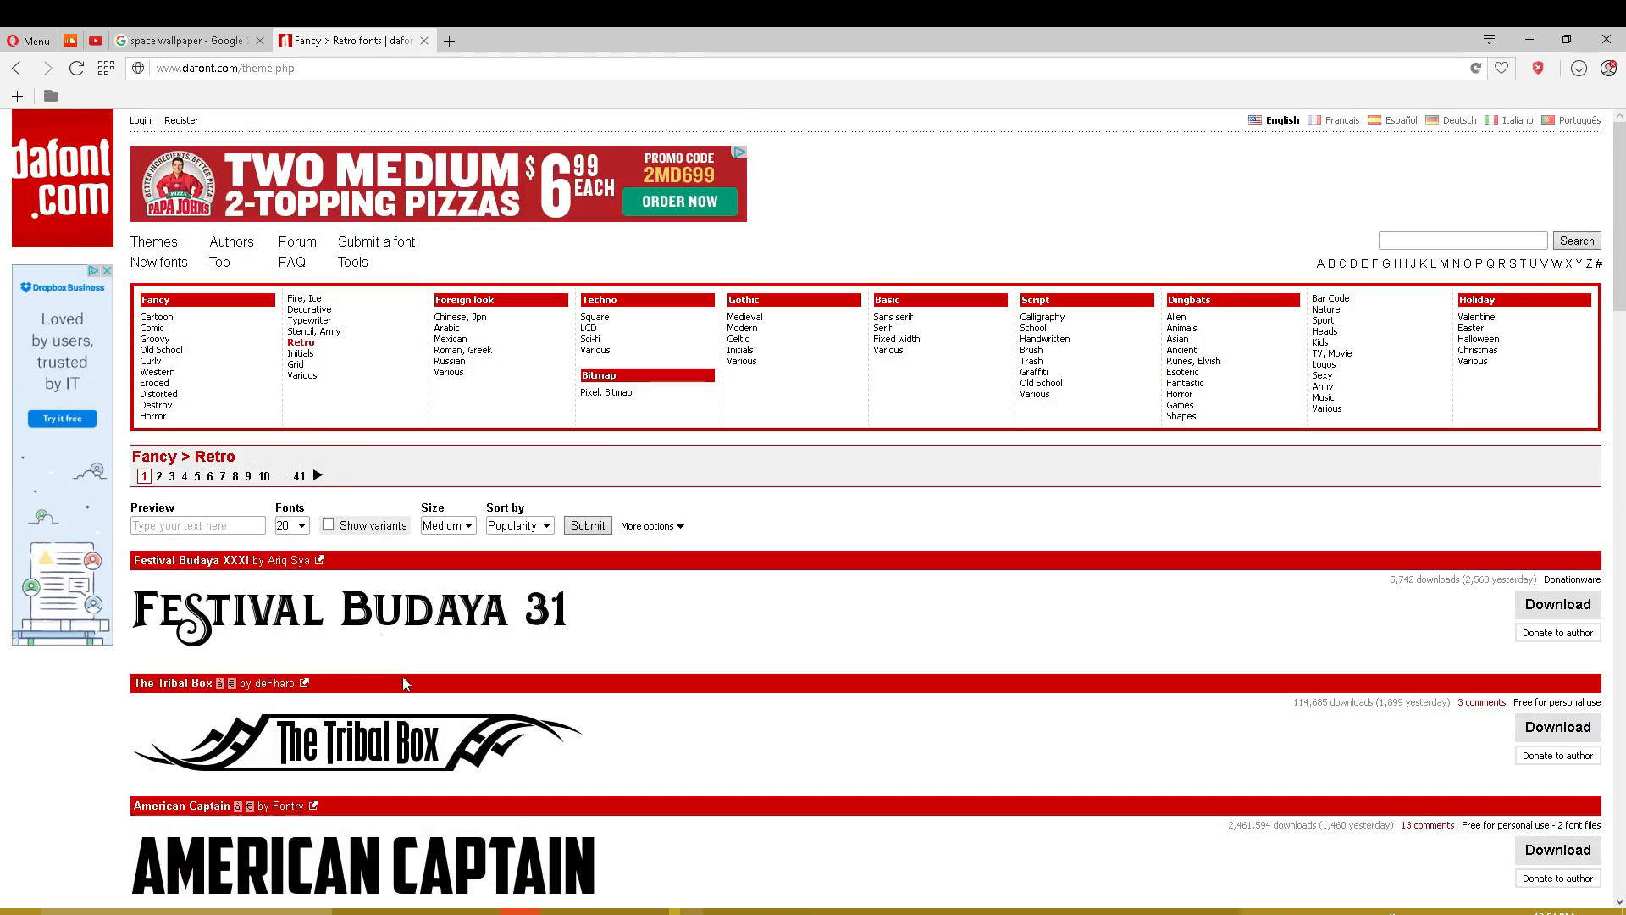
- Open the Cartoon category under Fancy and examine the font previews on its first page
left_click(227, 328)
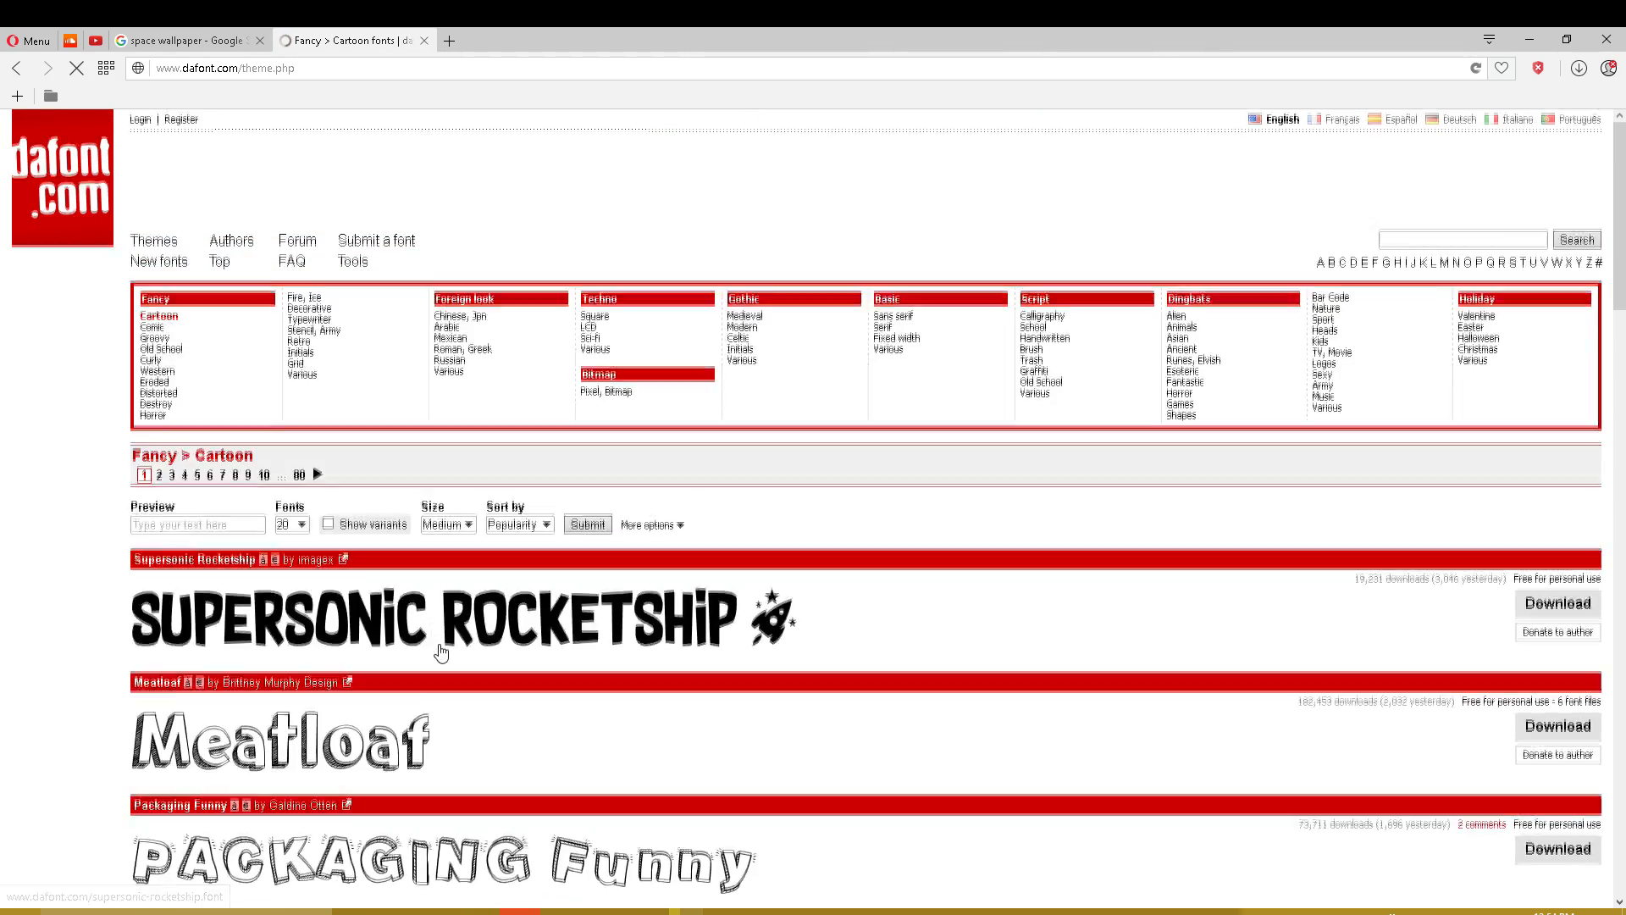
scroll(449, 526, "down", 3)
scroll(407, 708, "down", 5)
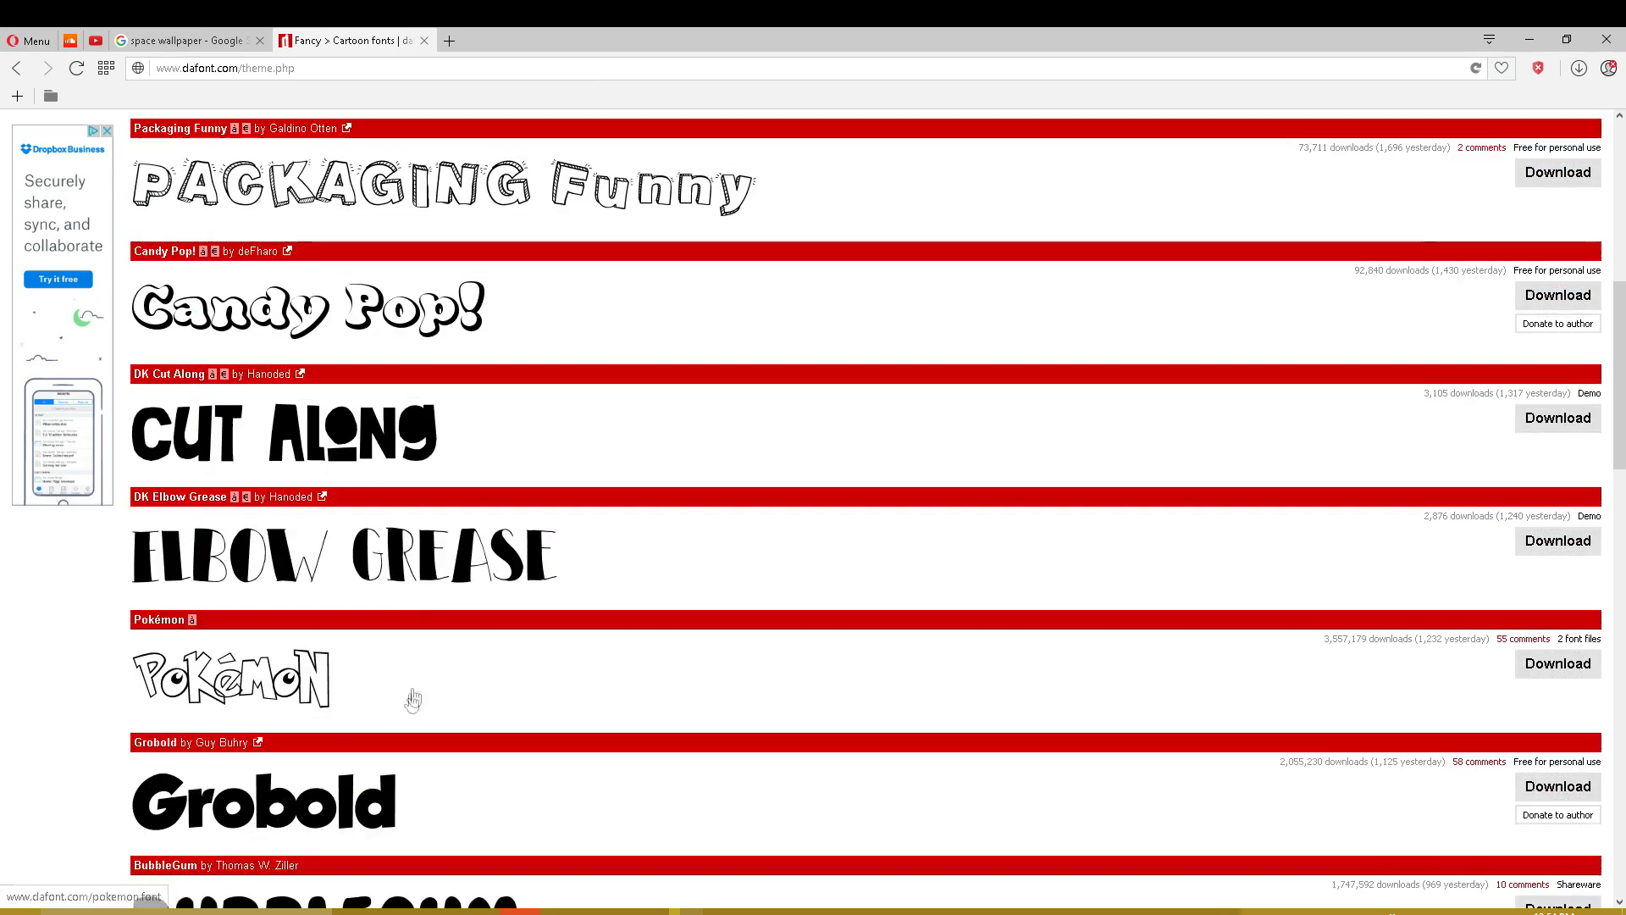
scroll(378, 587, "down", 3)
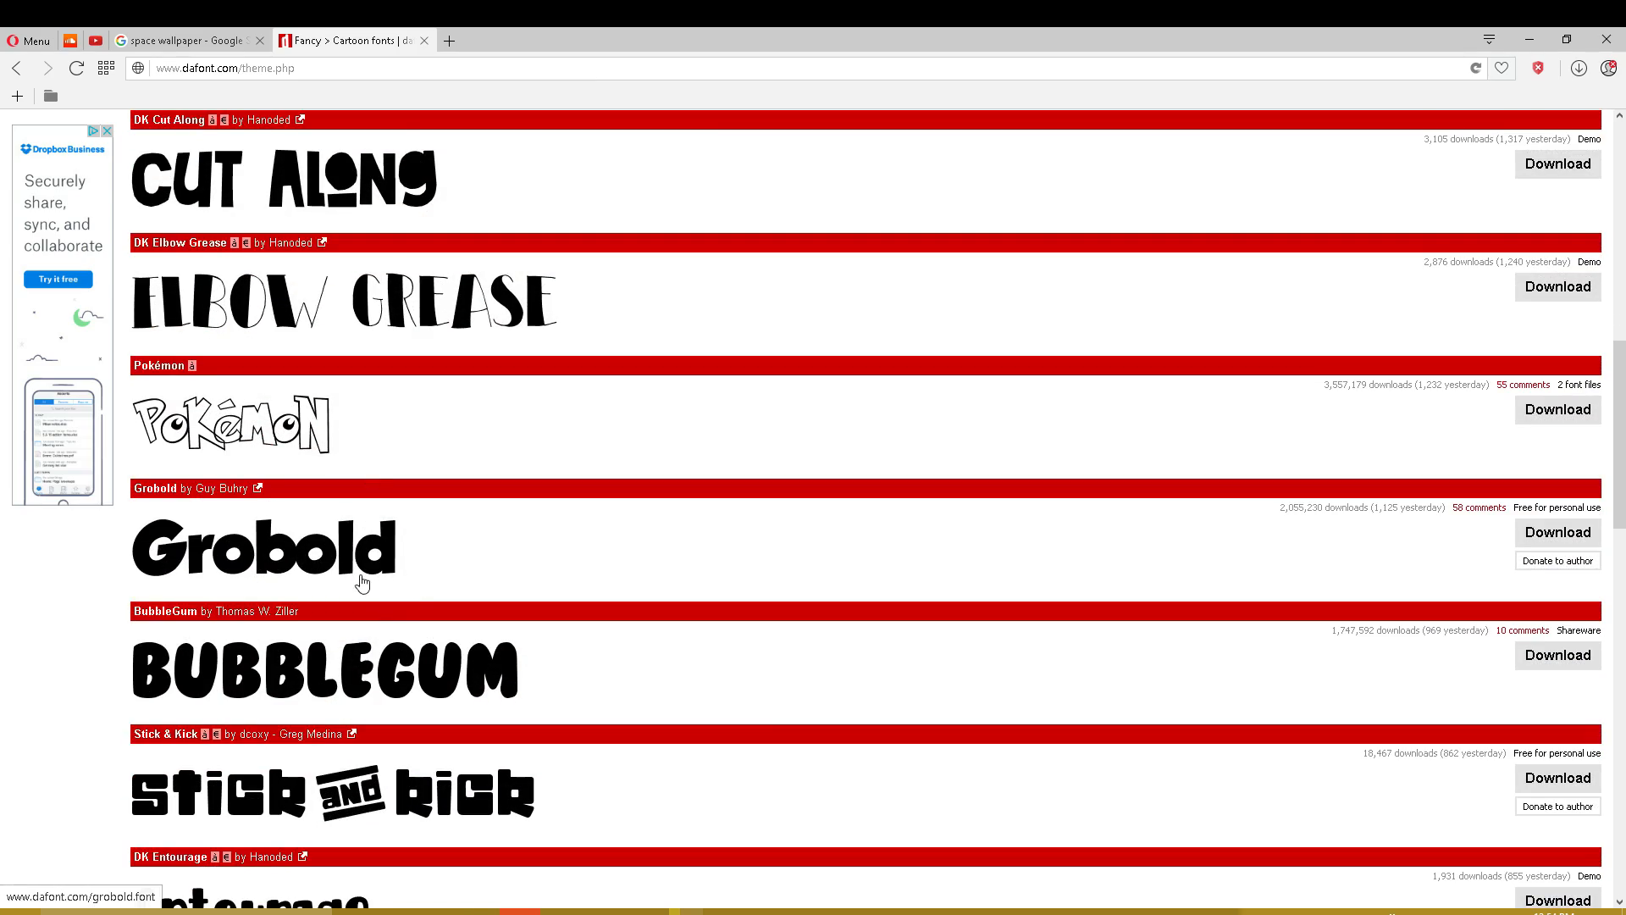
scroll(426, 673, "down", 6)
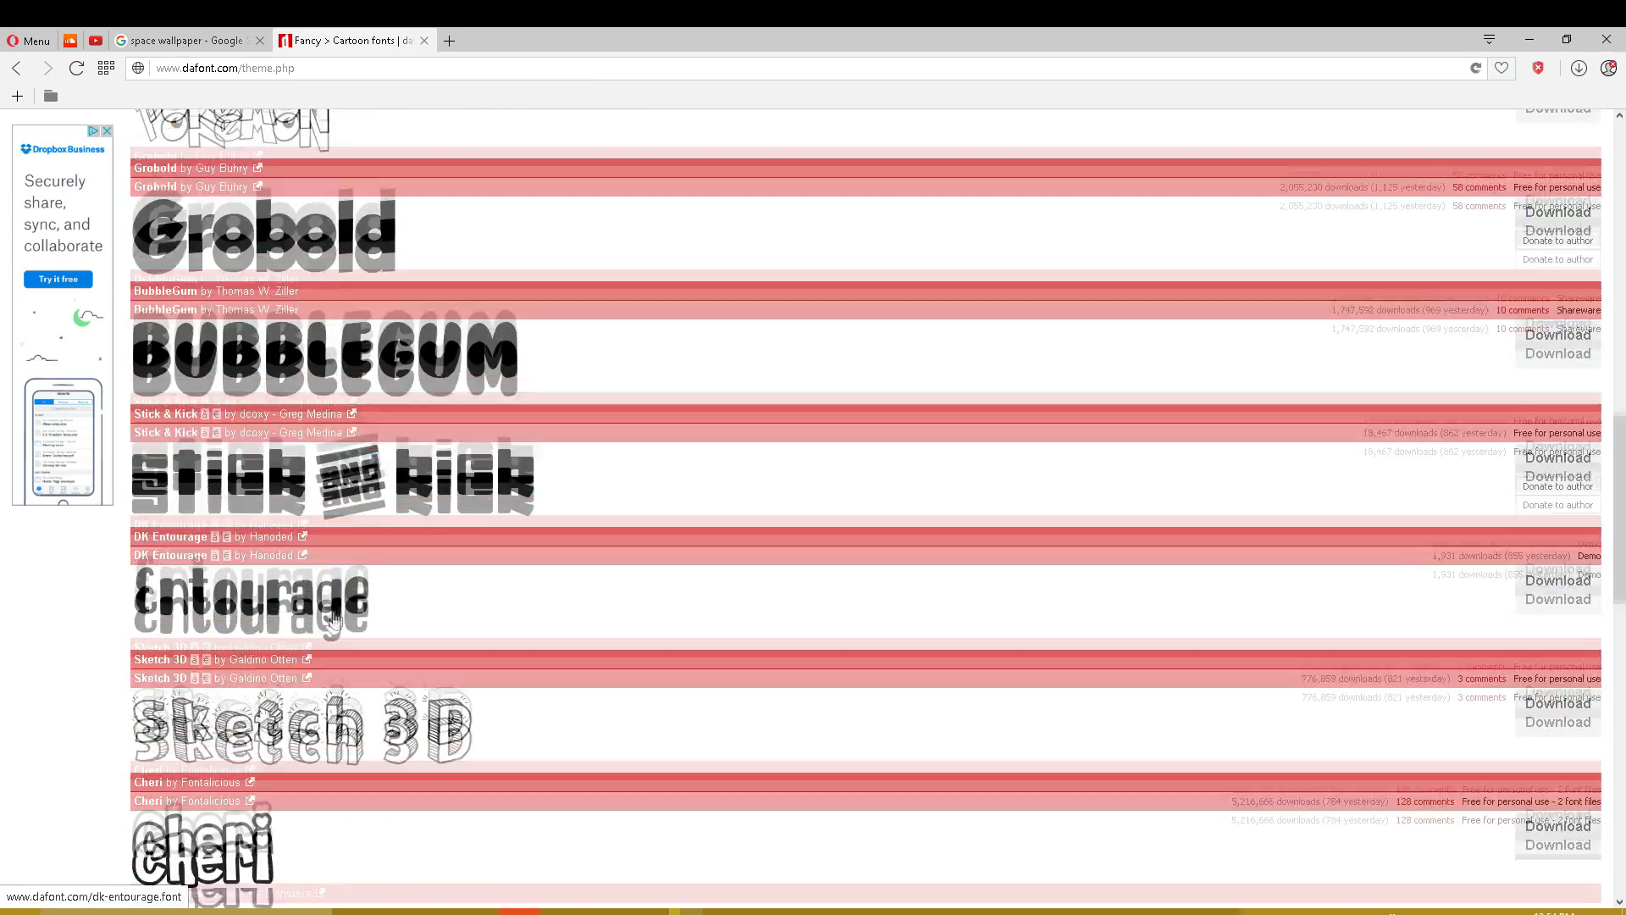
scroll(439, 445, "down", 5)
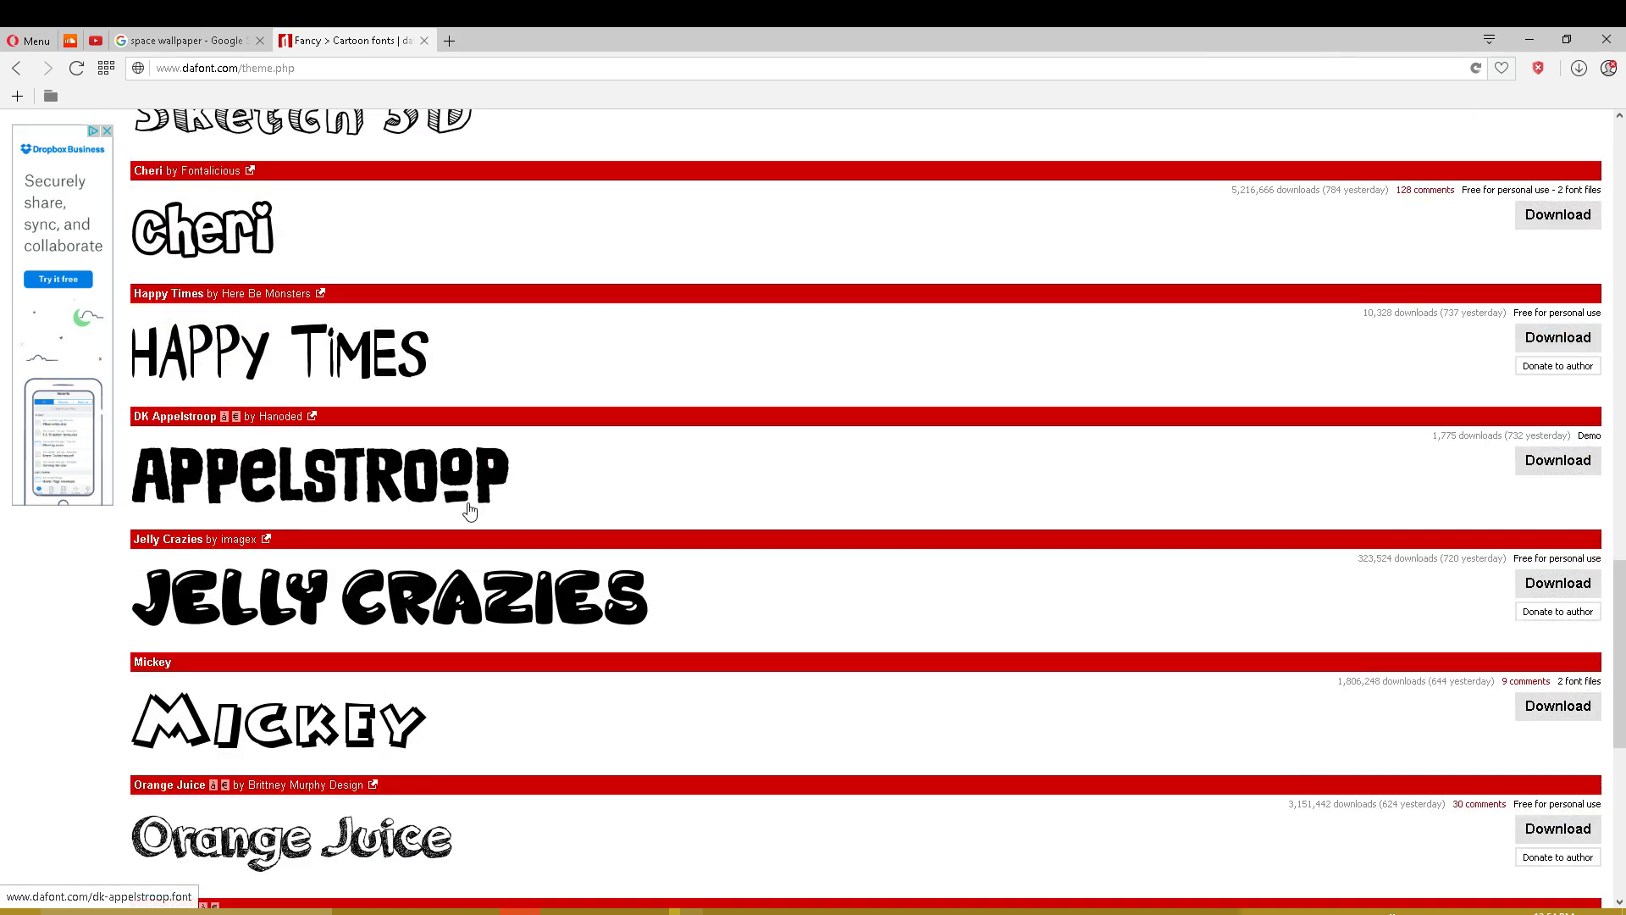
scroll(466, 516, "down", 7)
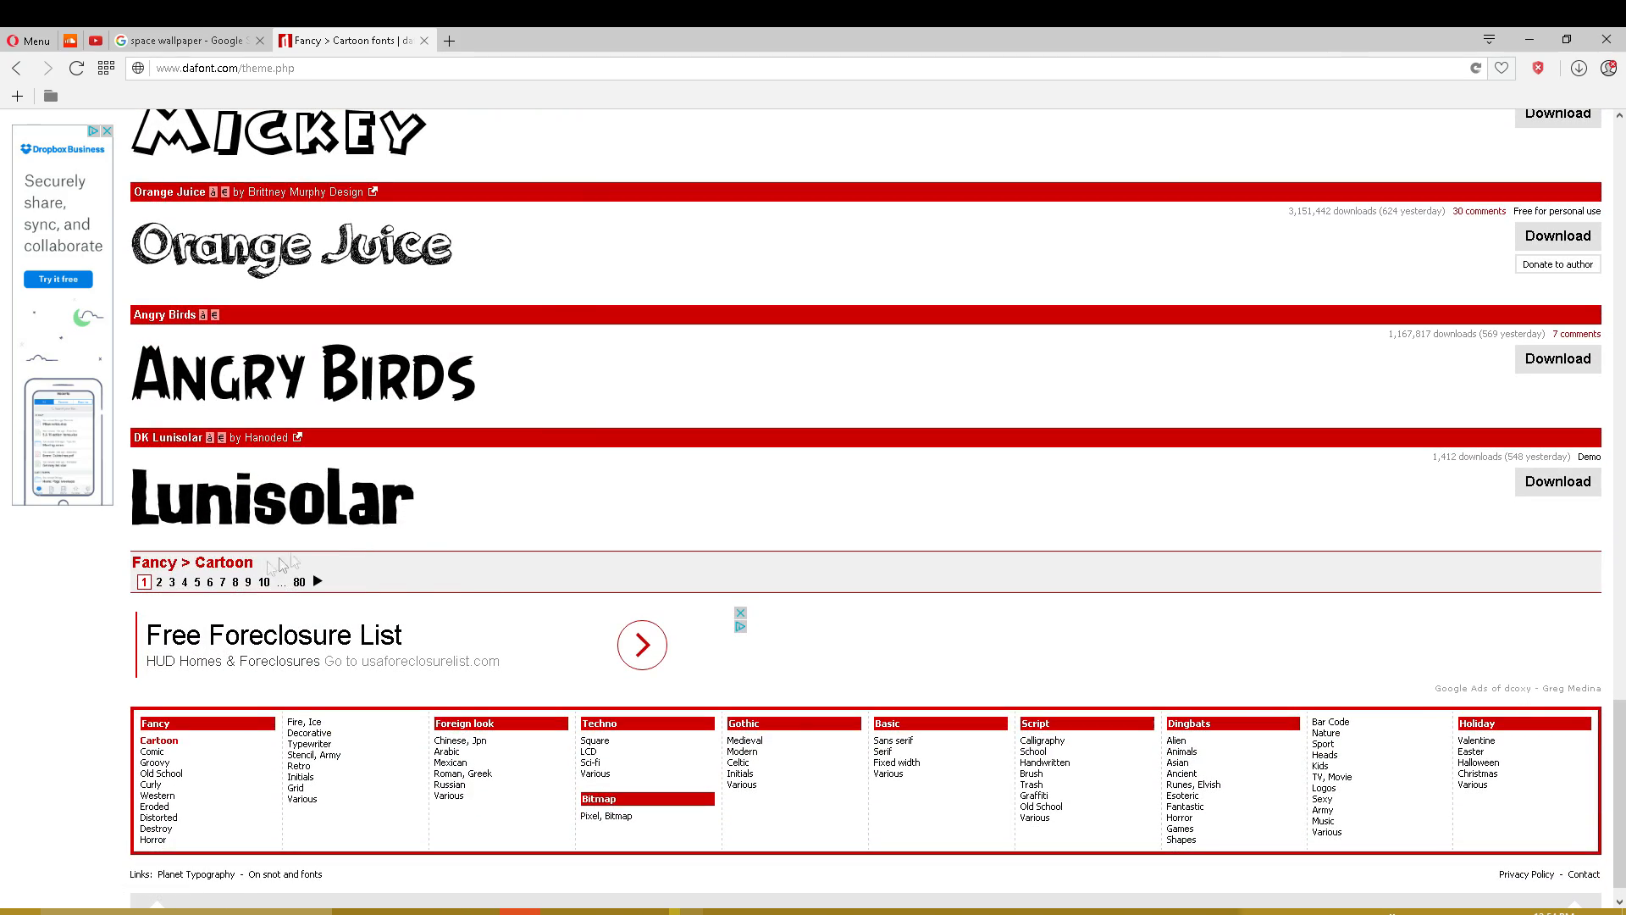
- Go to page 2 of the Cartoon fonts, examine the previews, and return to the preview options
left_click(159, 583)
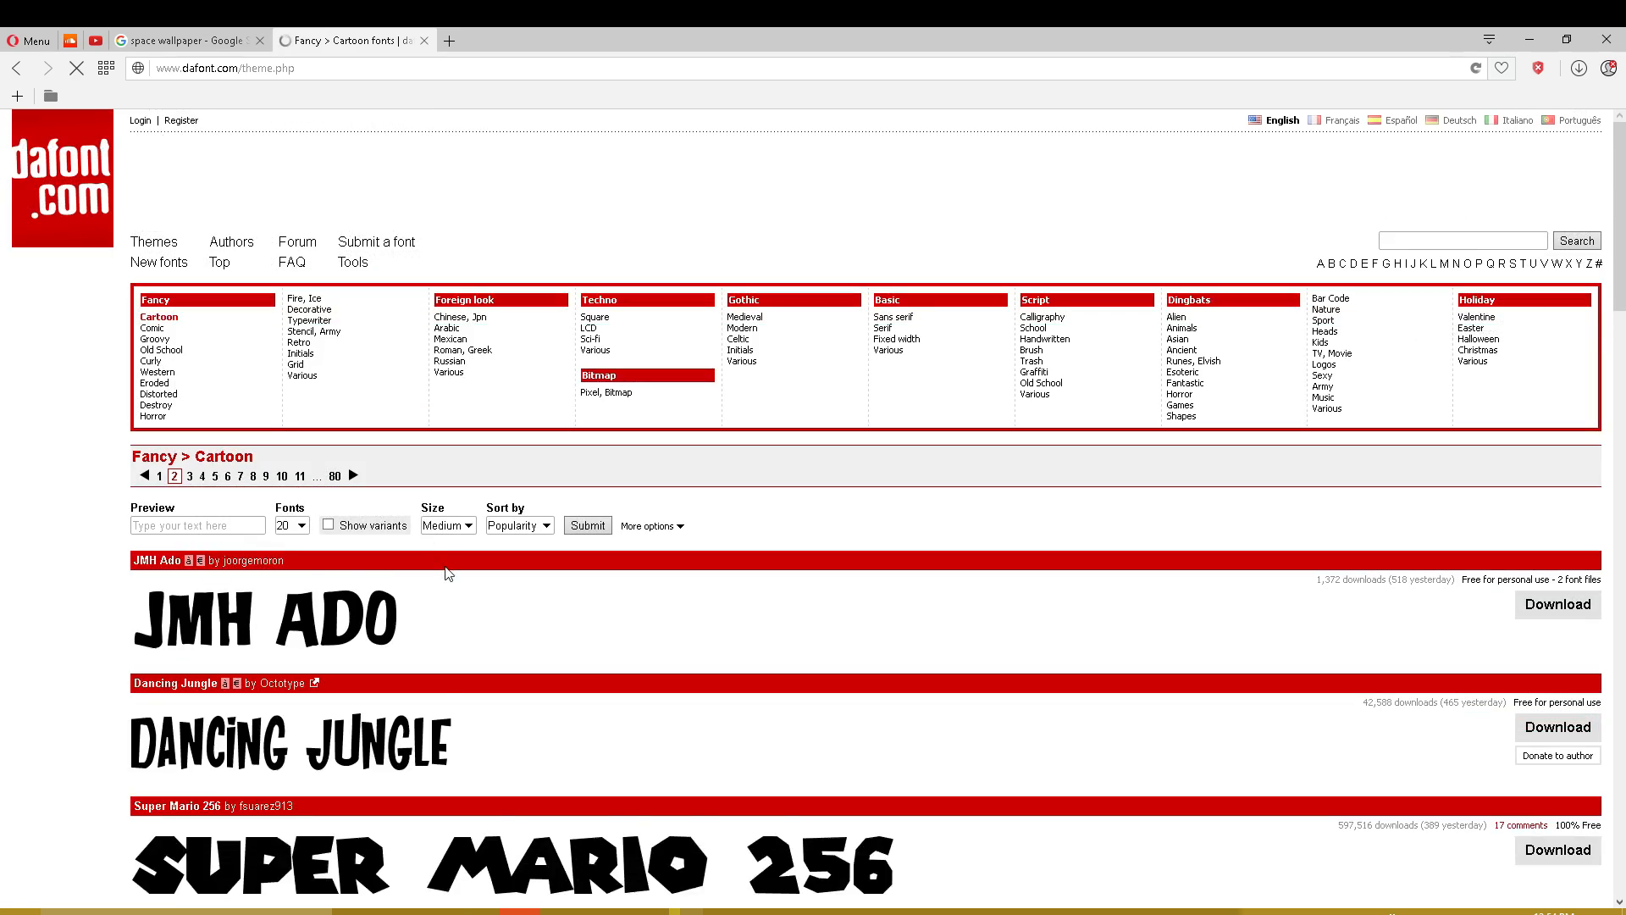
scroll(300, 440, "down", 6)
scroll(300, 439, "down", 12)
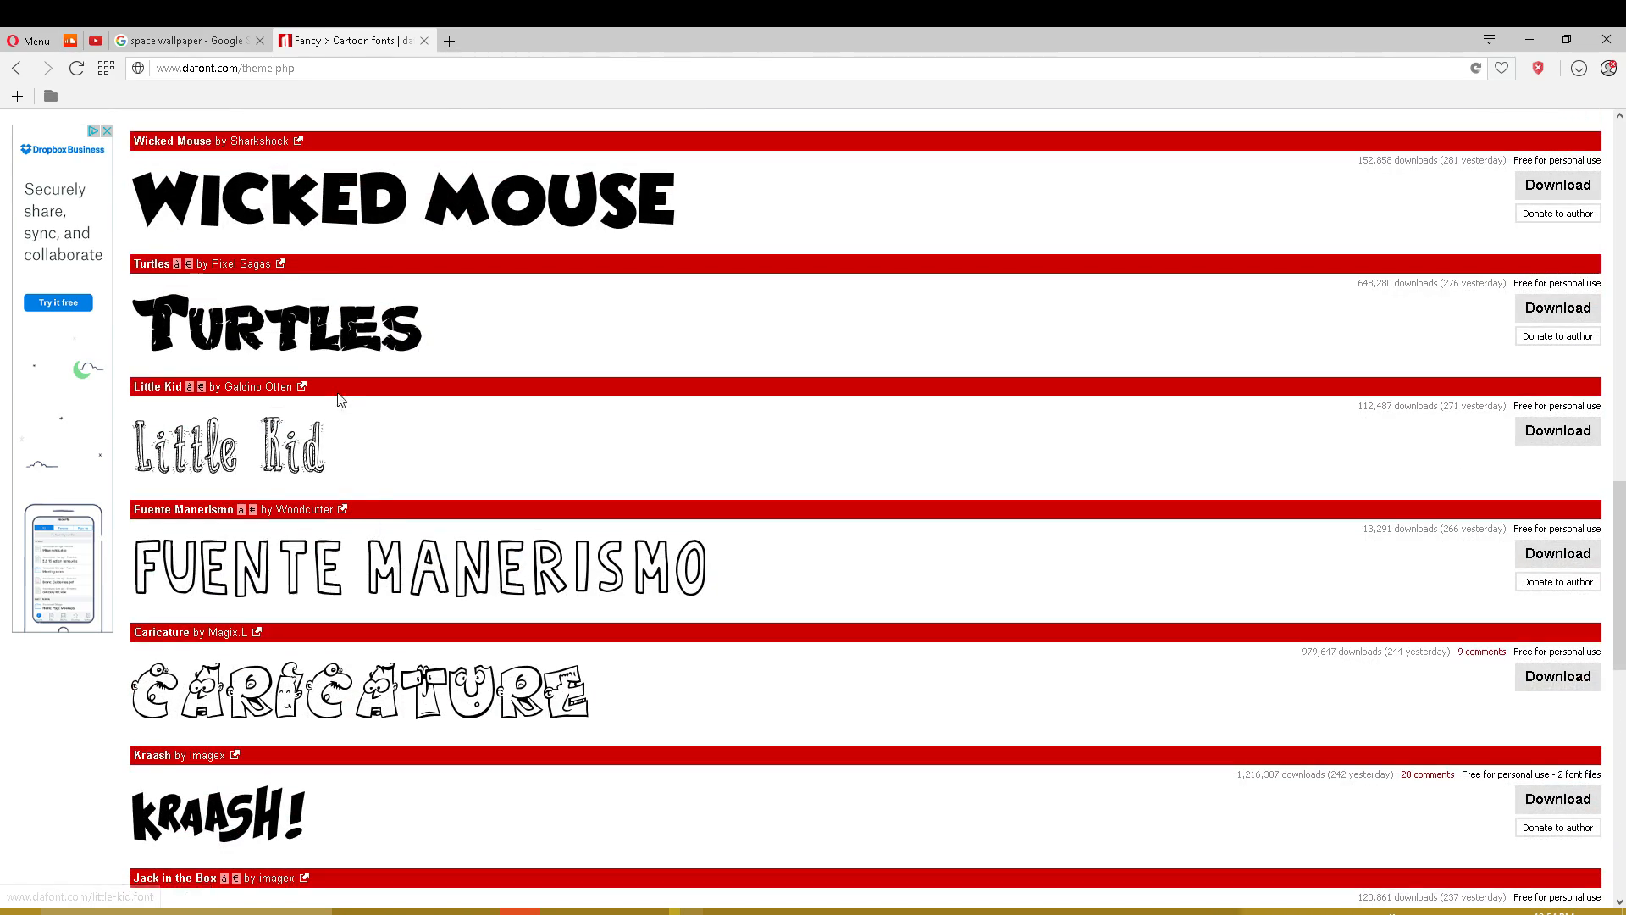
scroll(338, 399, "up", 4)
scroll(442, 660, "down", 15)
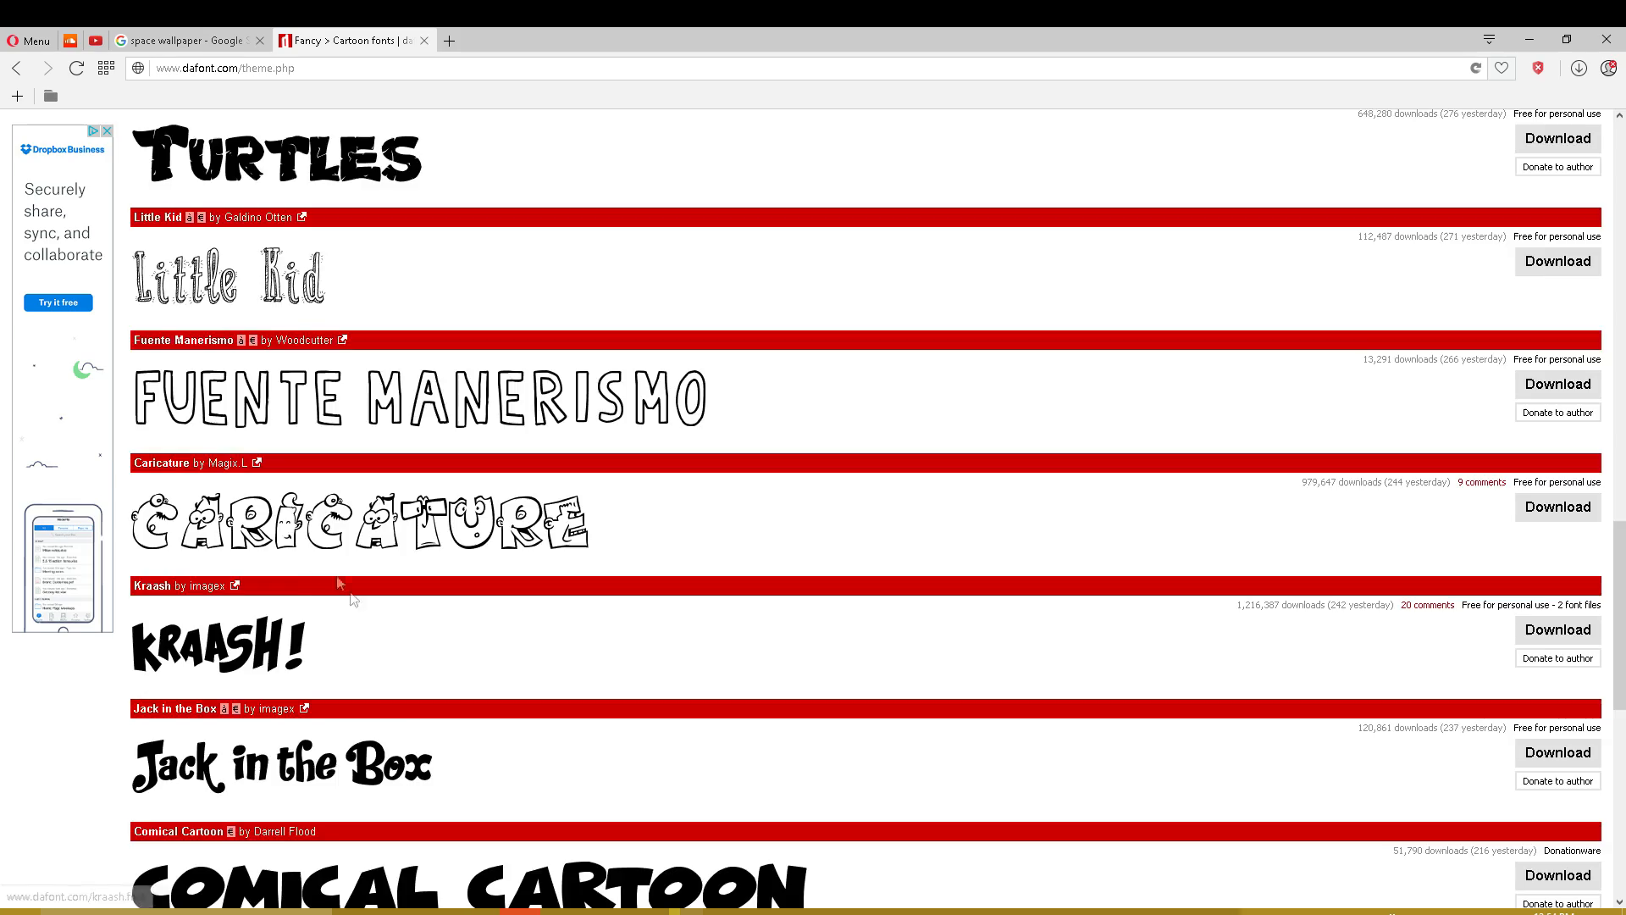
scroll(598, 622, "up", 20)
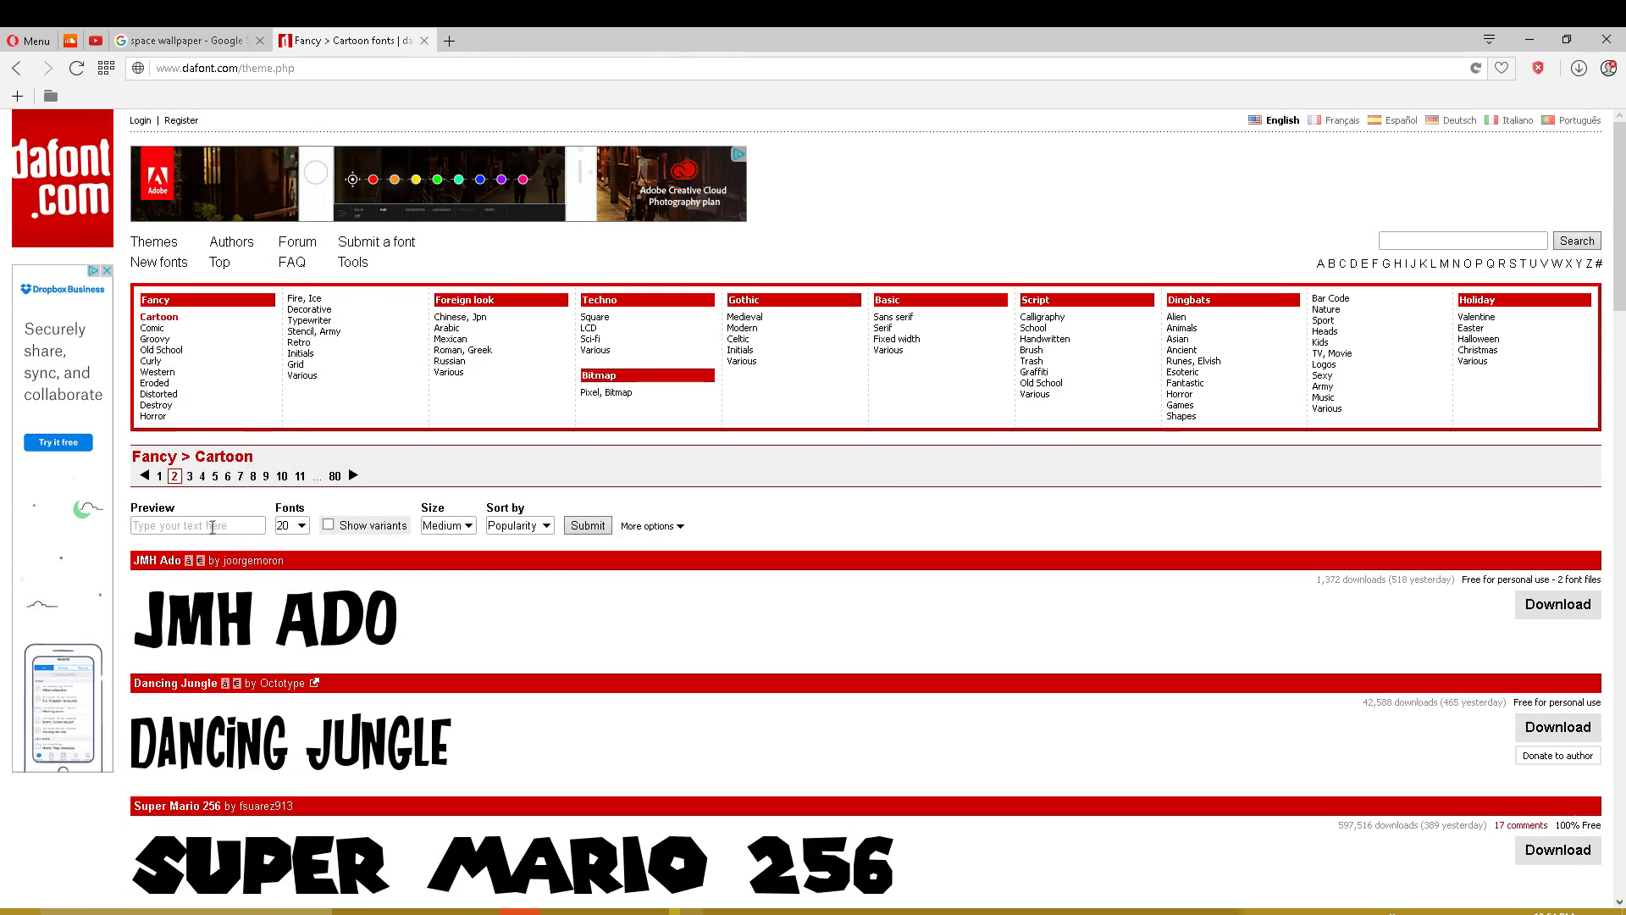
- Preview the page 2 Cartoon fonts with the sample text "minecraft" and examine how each font renders it
left_click(219, 527)
type("minecraft")
key("Return")
scroll(372, 597, "down", 1)
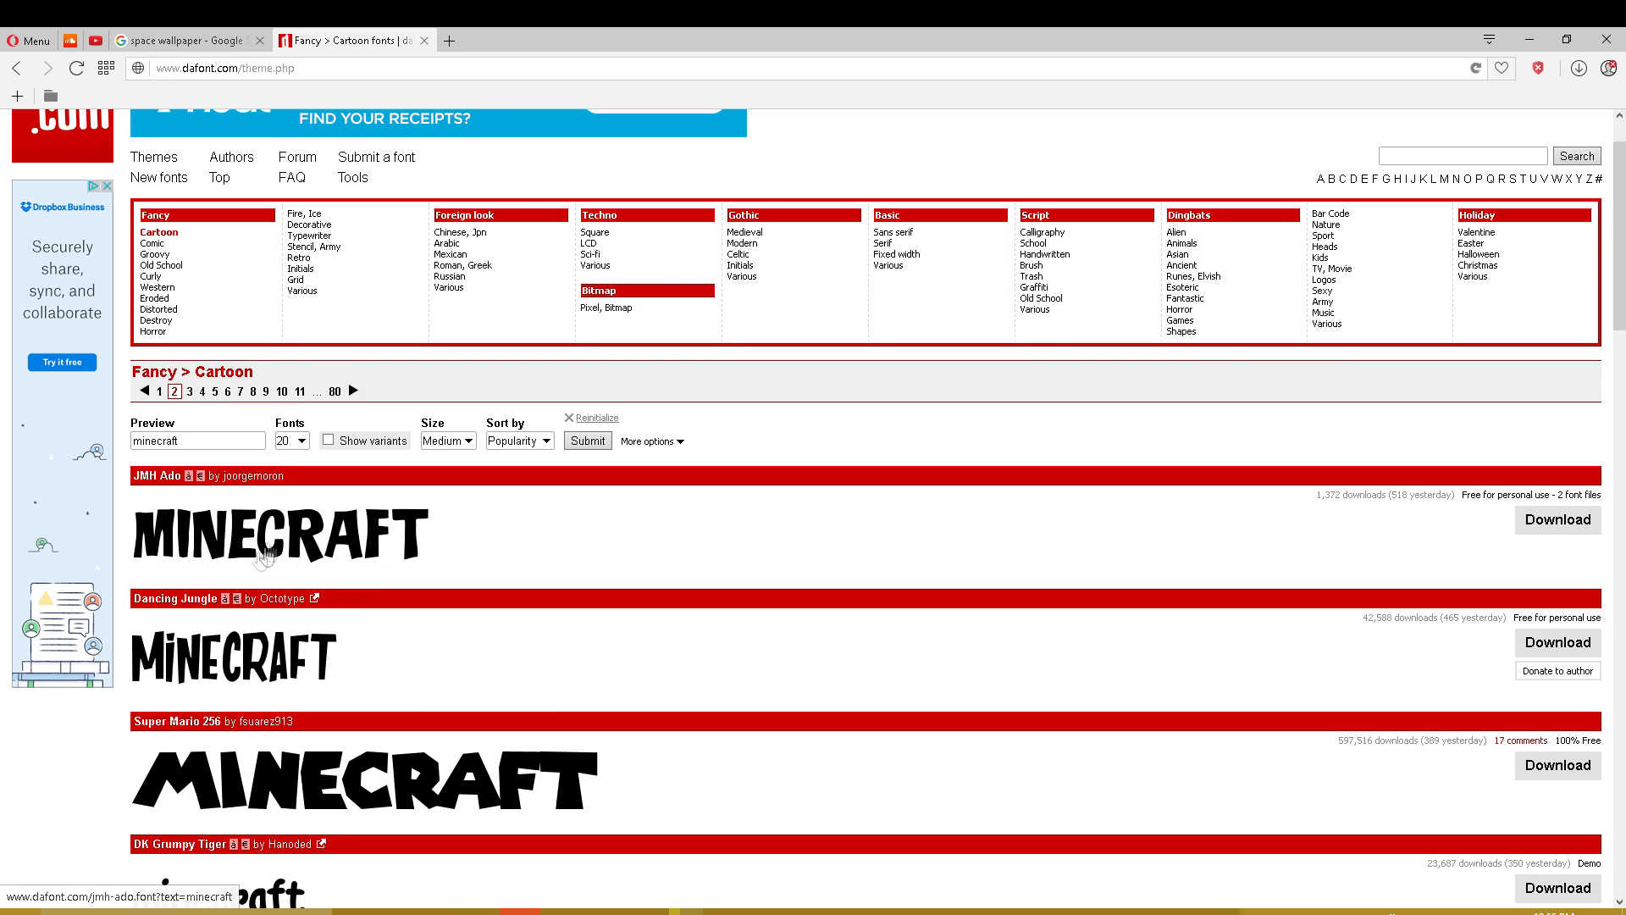
scroll(335, 792, "down", 1)
scroll(343, 803, "down", 15)
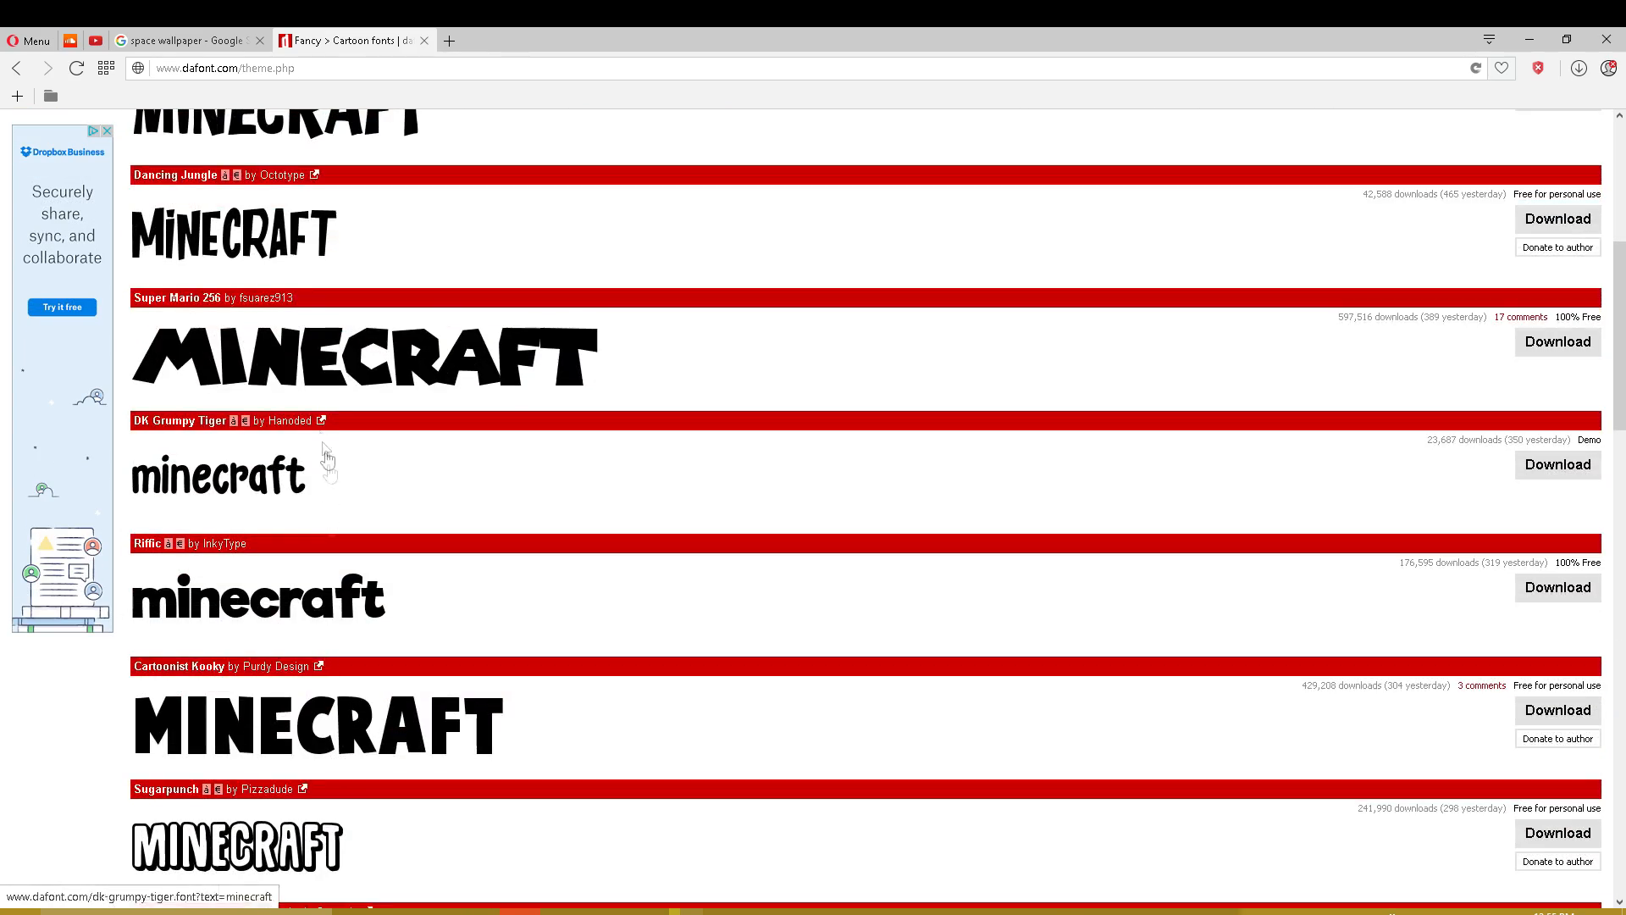
scroll(292, 505, "down", 15)
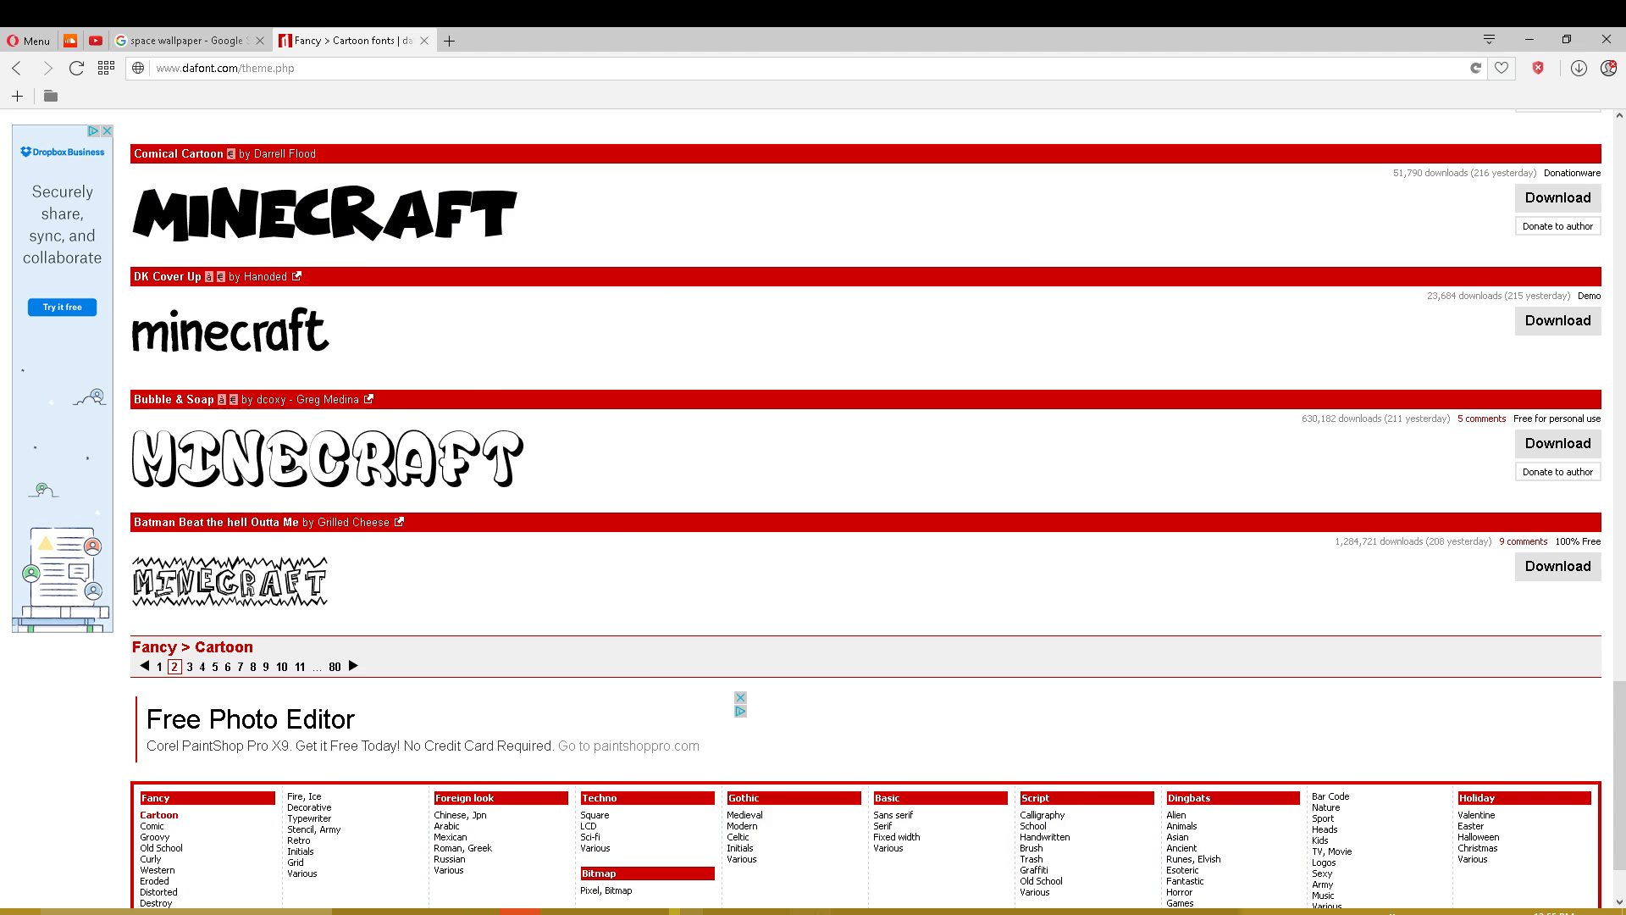
- Switch to paint.net, try the Cartoonist font on the title text, and shift the title left to fit the canvas
key("alt+Tab")
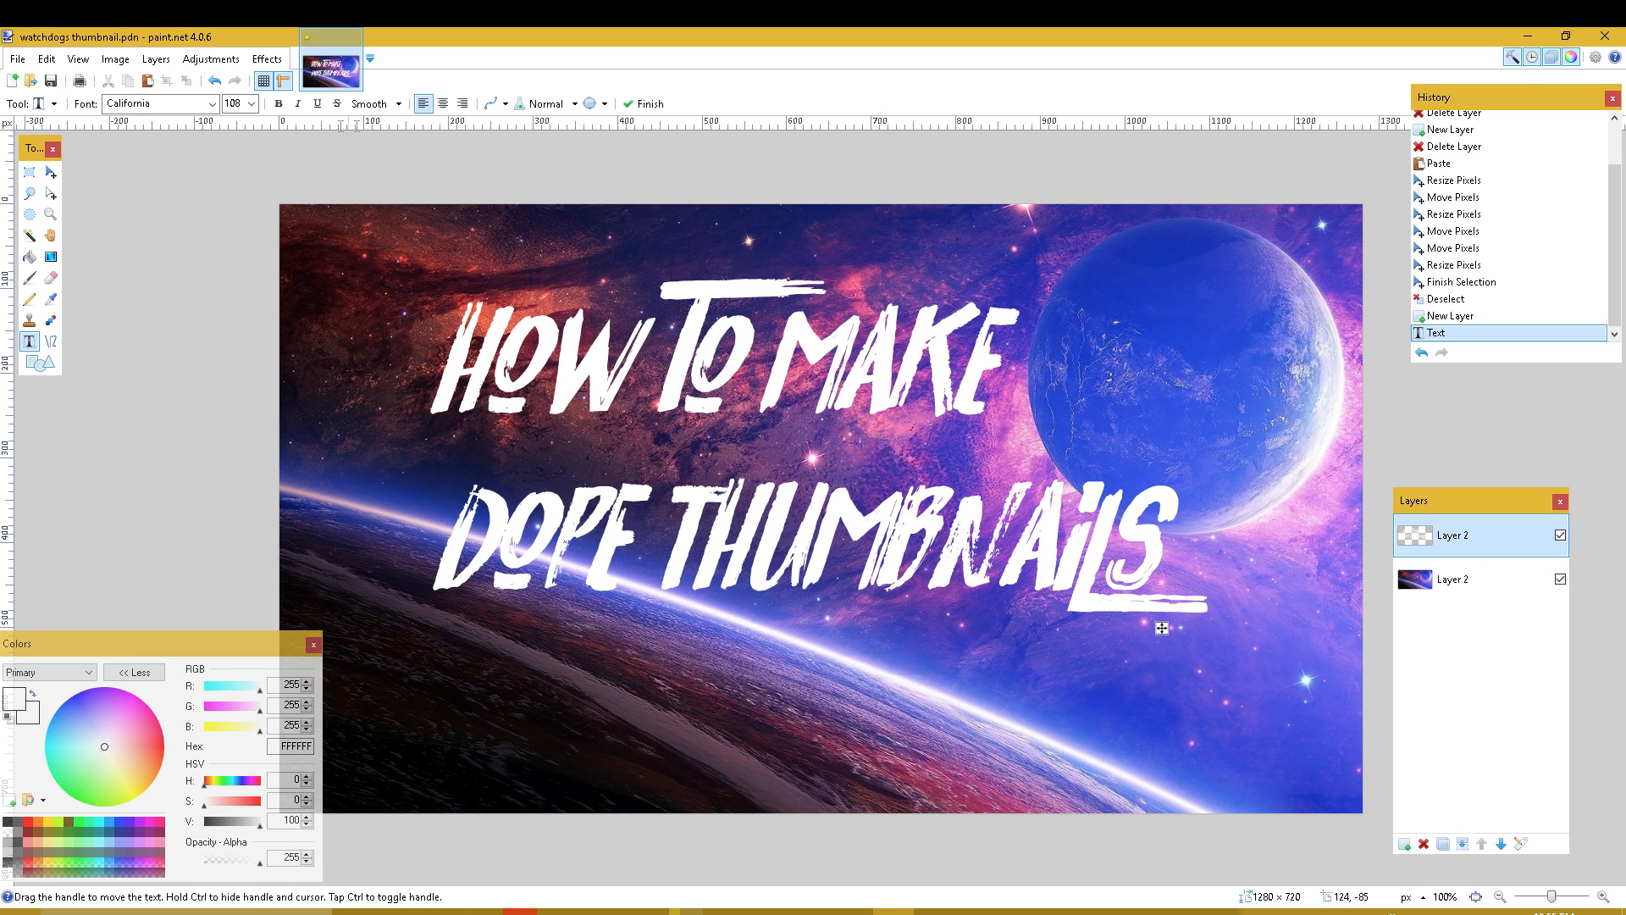
left_click(211, 103)
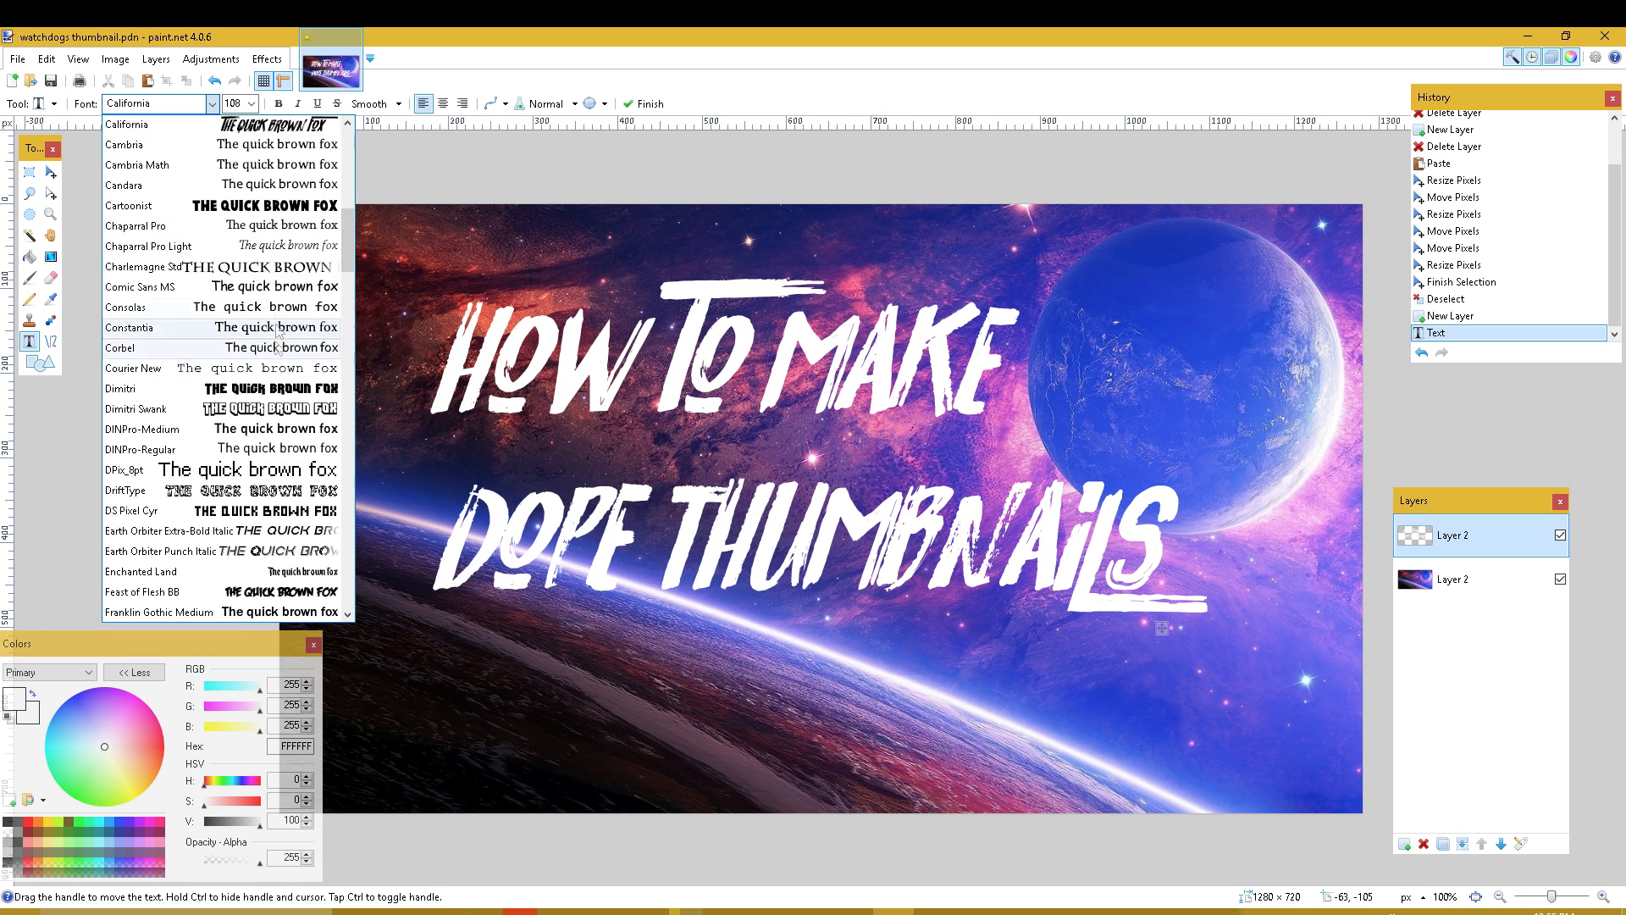
left_click(270, 205)
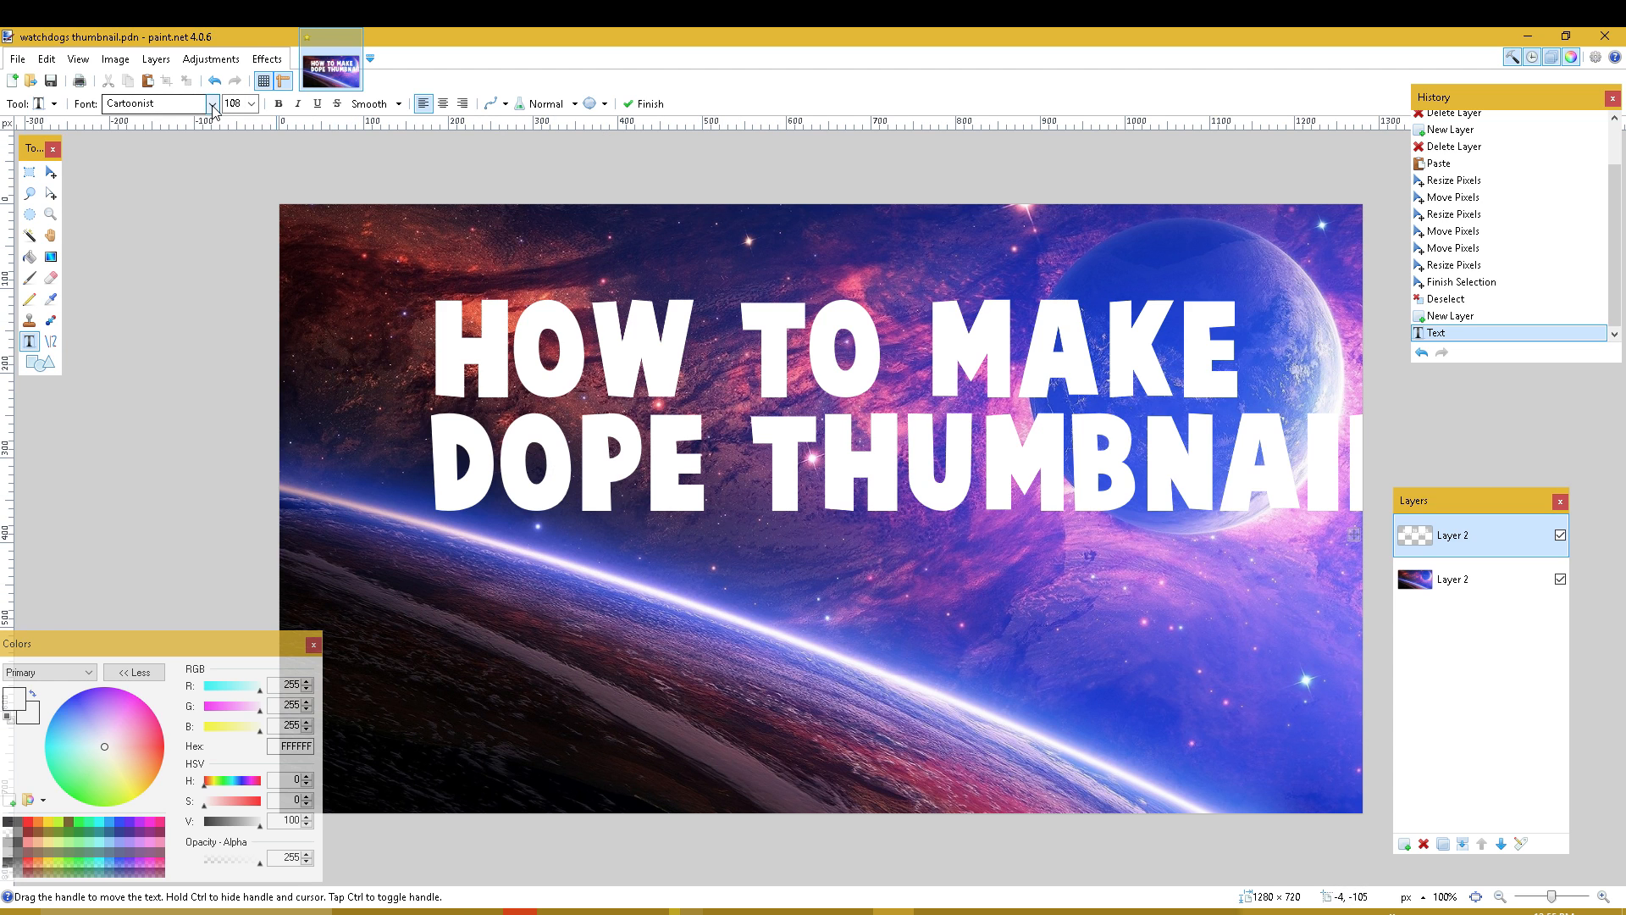
mouse_move(1352, 535)
left_mouse_down()
mouse_move(1333, 528)
mouse_move(1355, 526)
left_mouse_up()
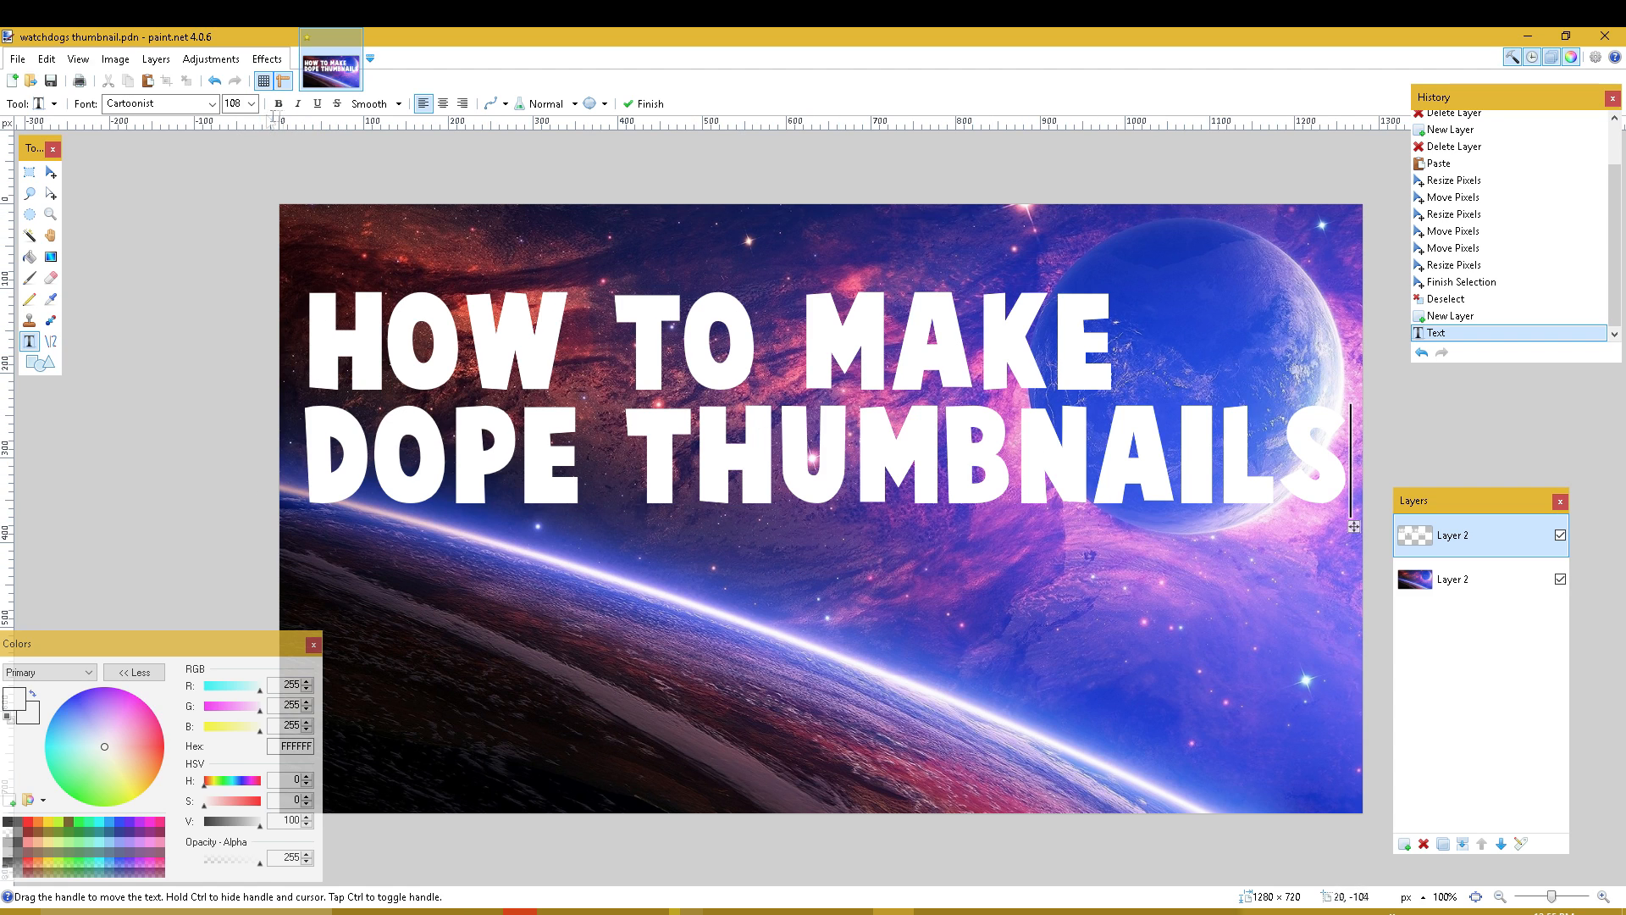
- Try the title text in the Dimitri font and in the HACKED font
left_click(212, 103)
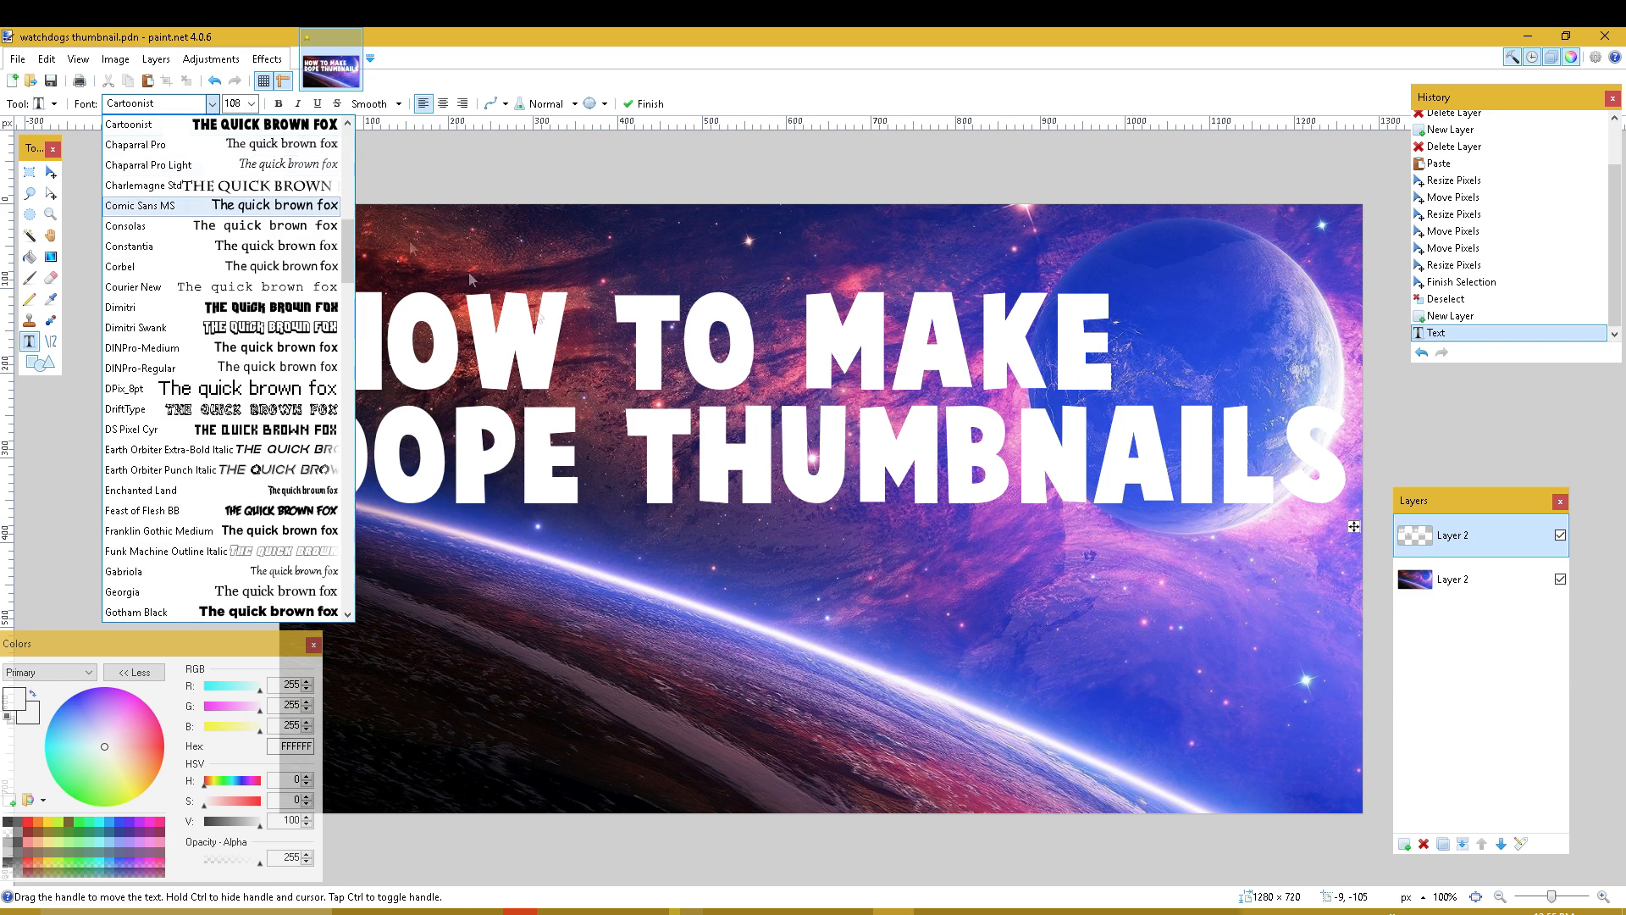
left_click(239, 307)
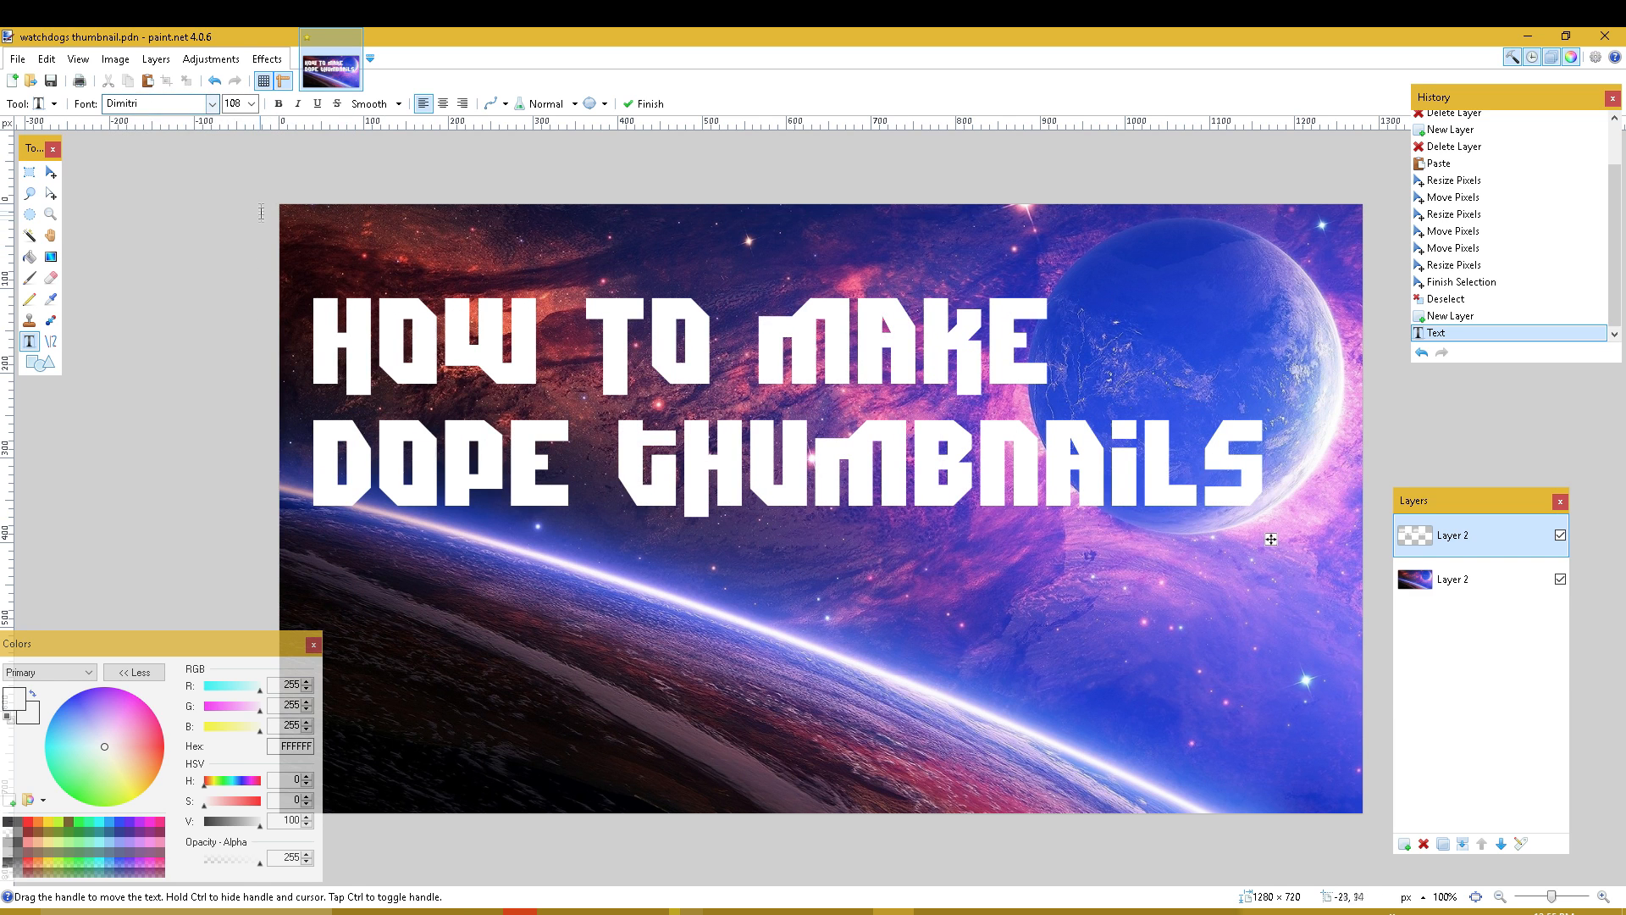
left_click(216, 108)
scroll(252, 354, "down", 5)
scroll(252, 354, "down", 6)
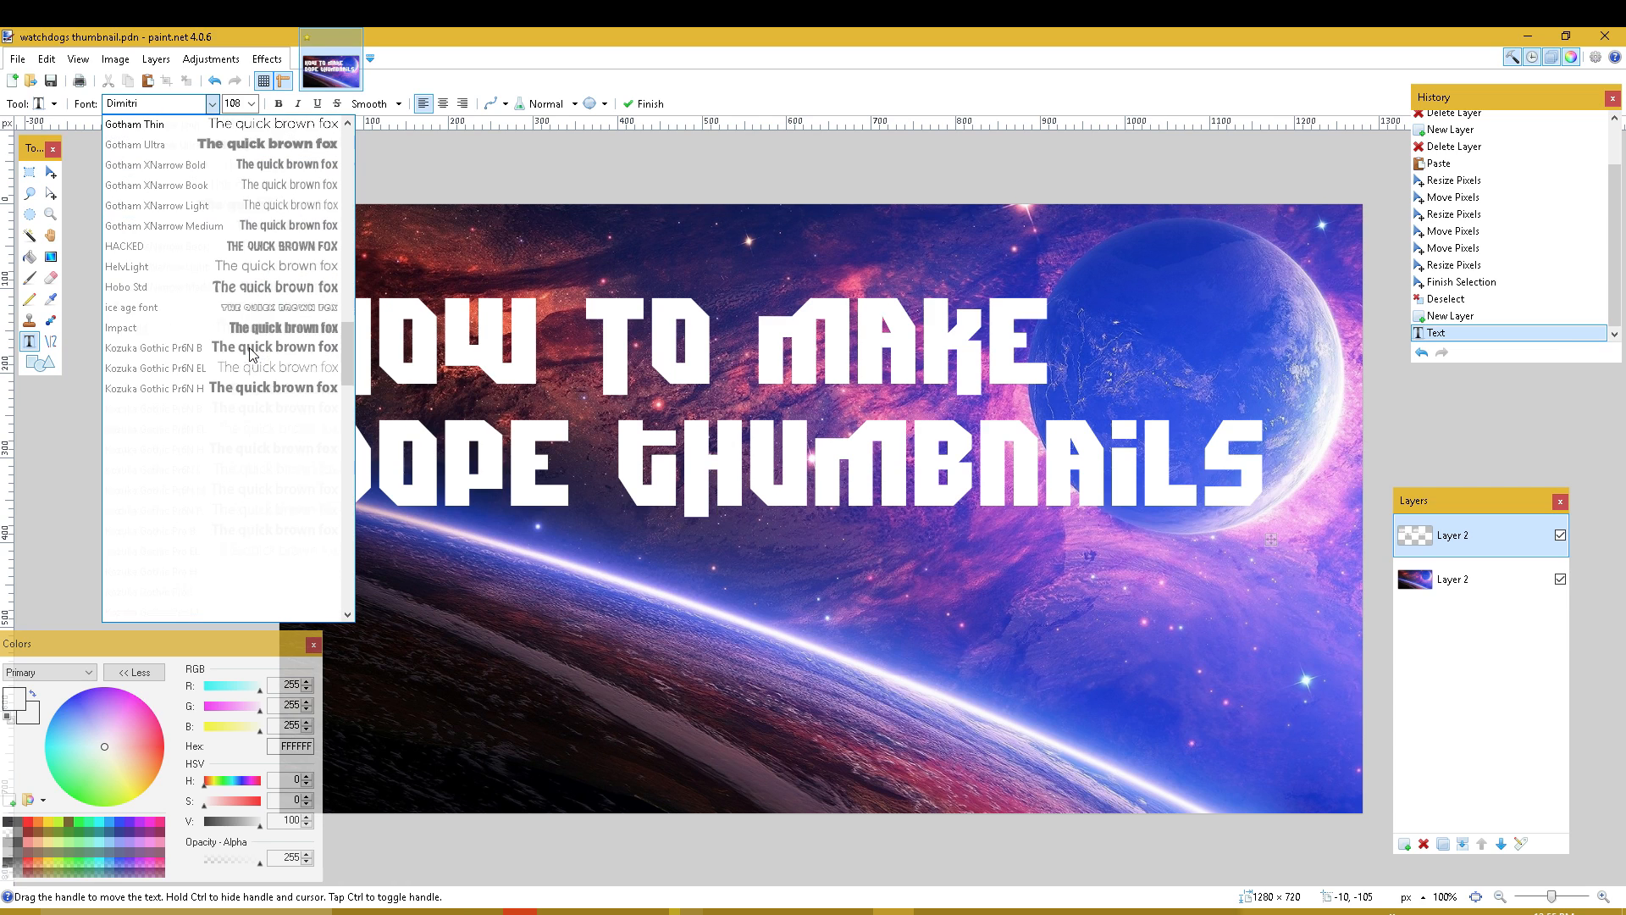
scroll(278, 297, "down", 4)
scroll(292, 246, "up", 5)
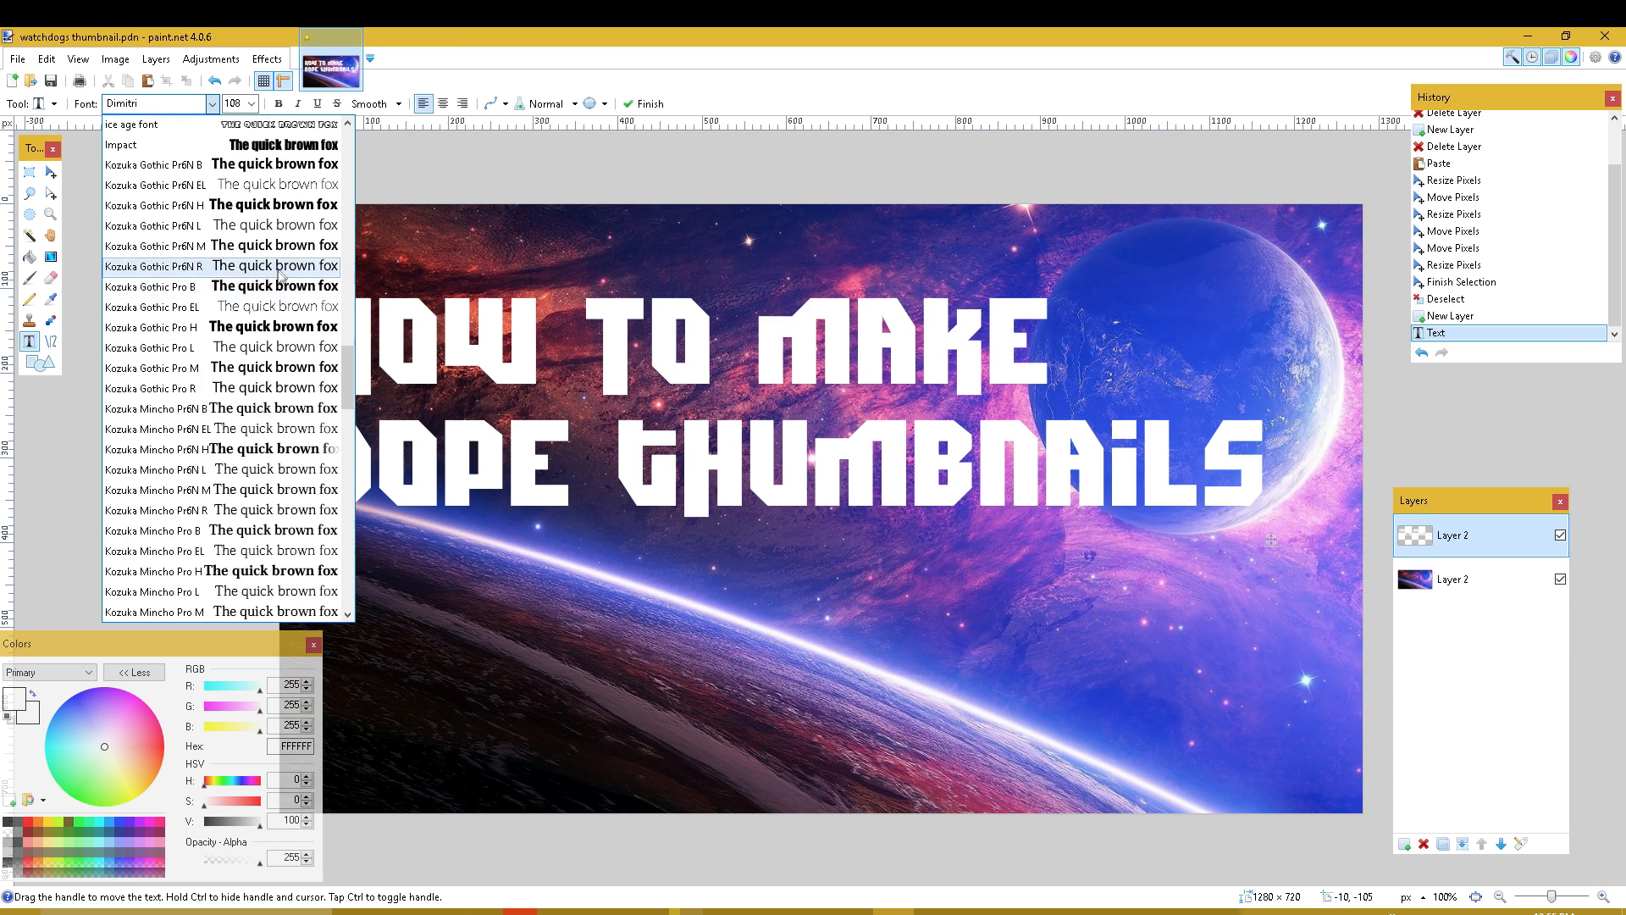
left_click(305, 185)
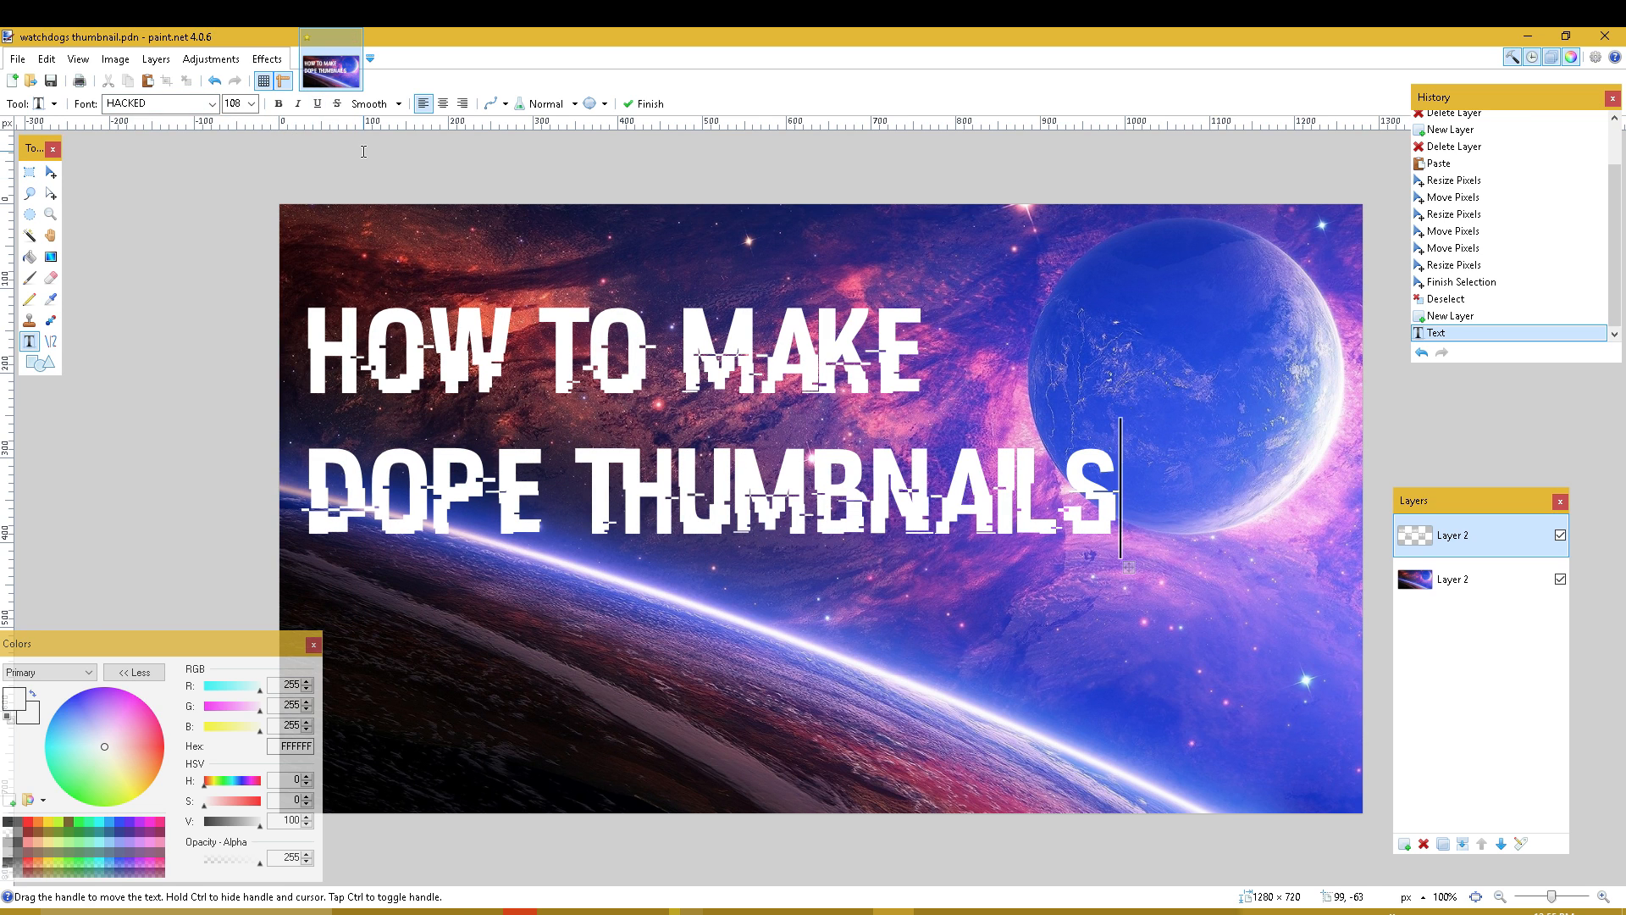
- Try the title text in the Pieces of Eight font
left_click(211, 103)
scroll(272, 367, "down", 20)
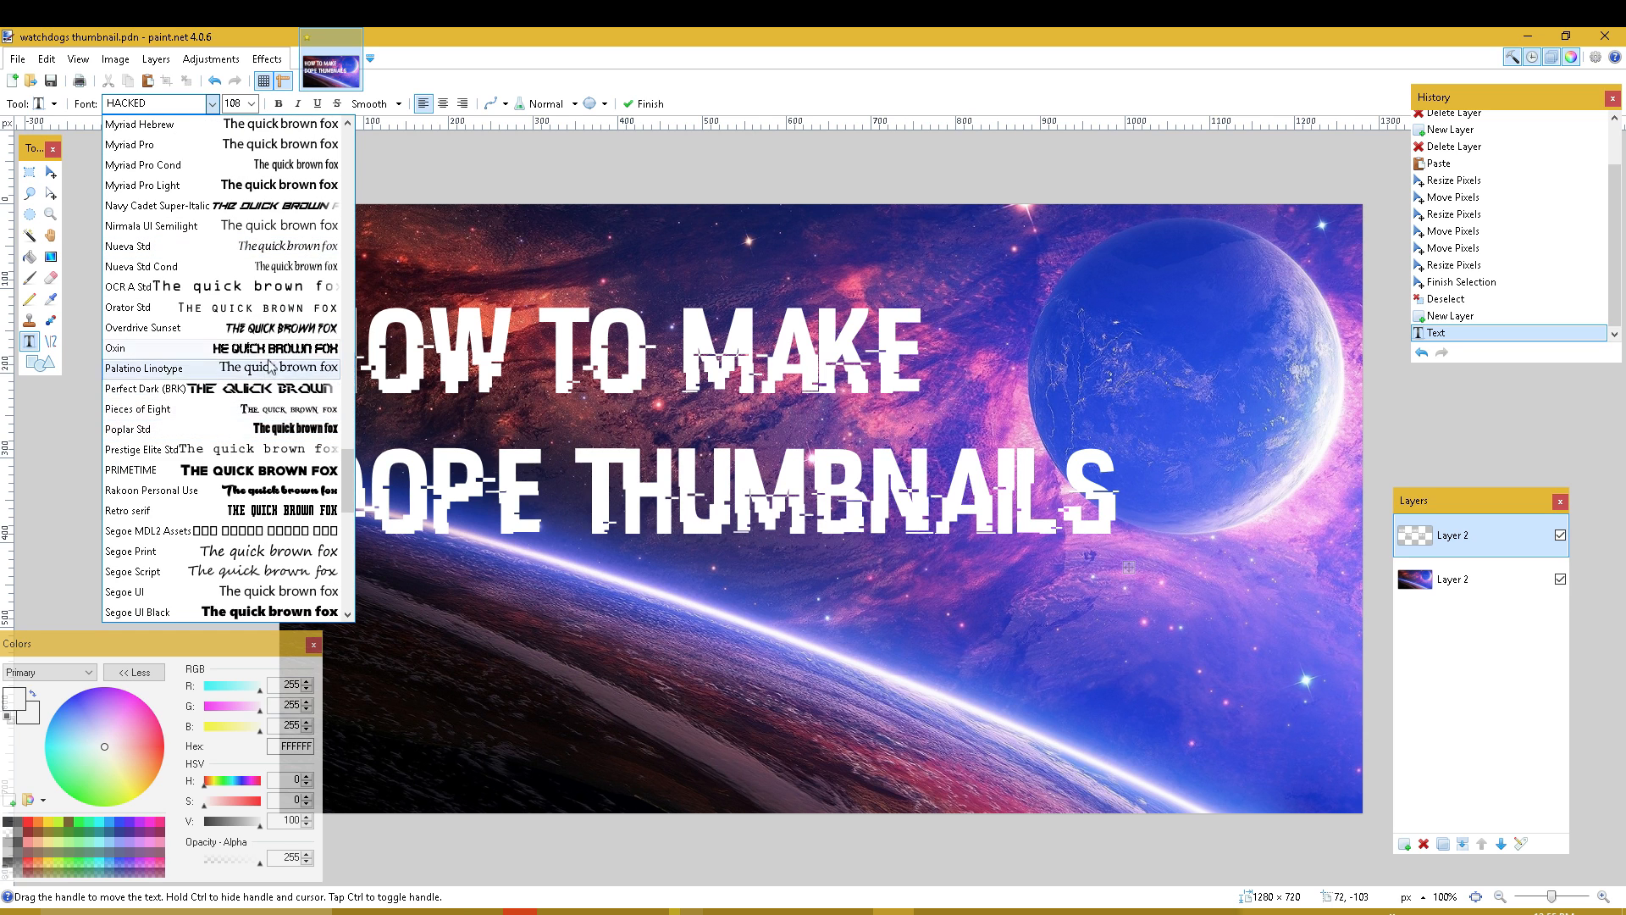
left_click(283, 409)
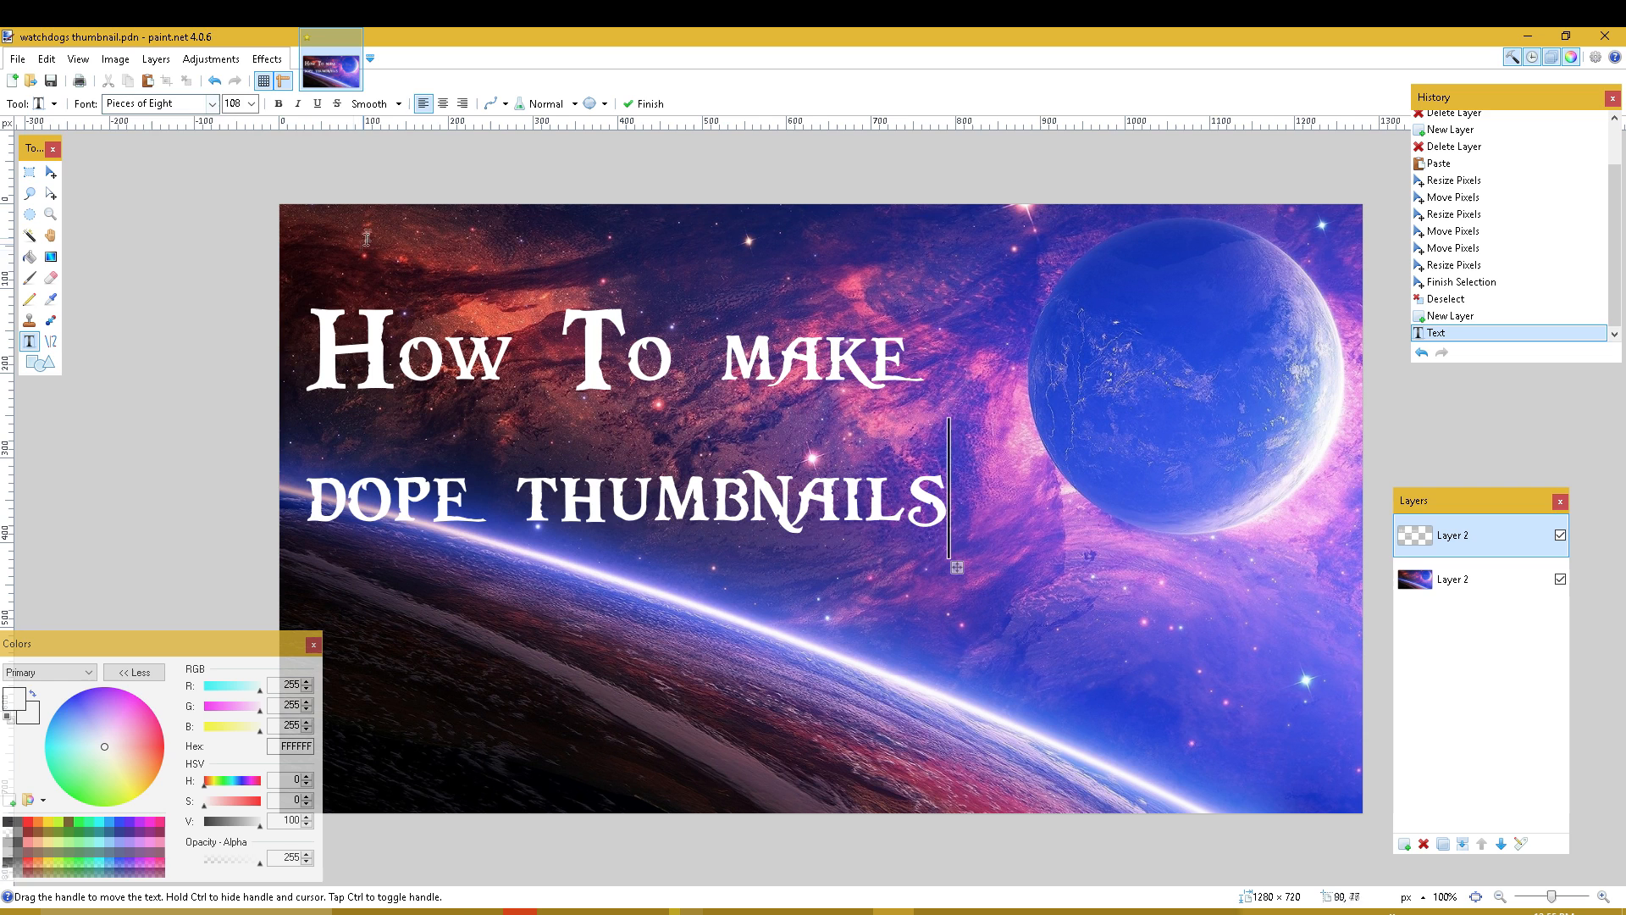
- Change the title text's font to Viking Squad Super-Italic
left_click(211, 104)
scroll(275, 373, "down", 7)
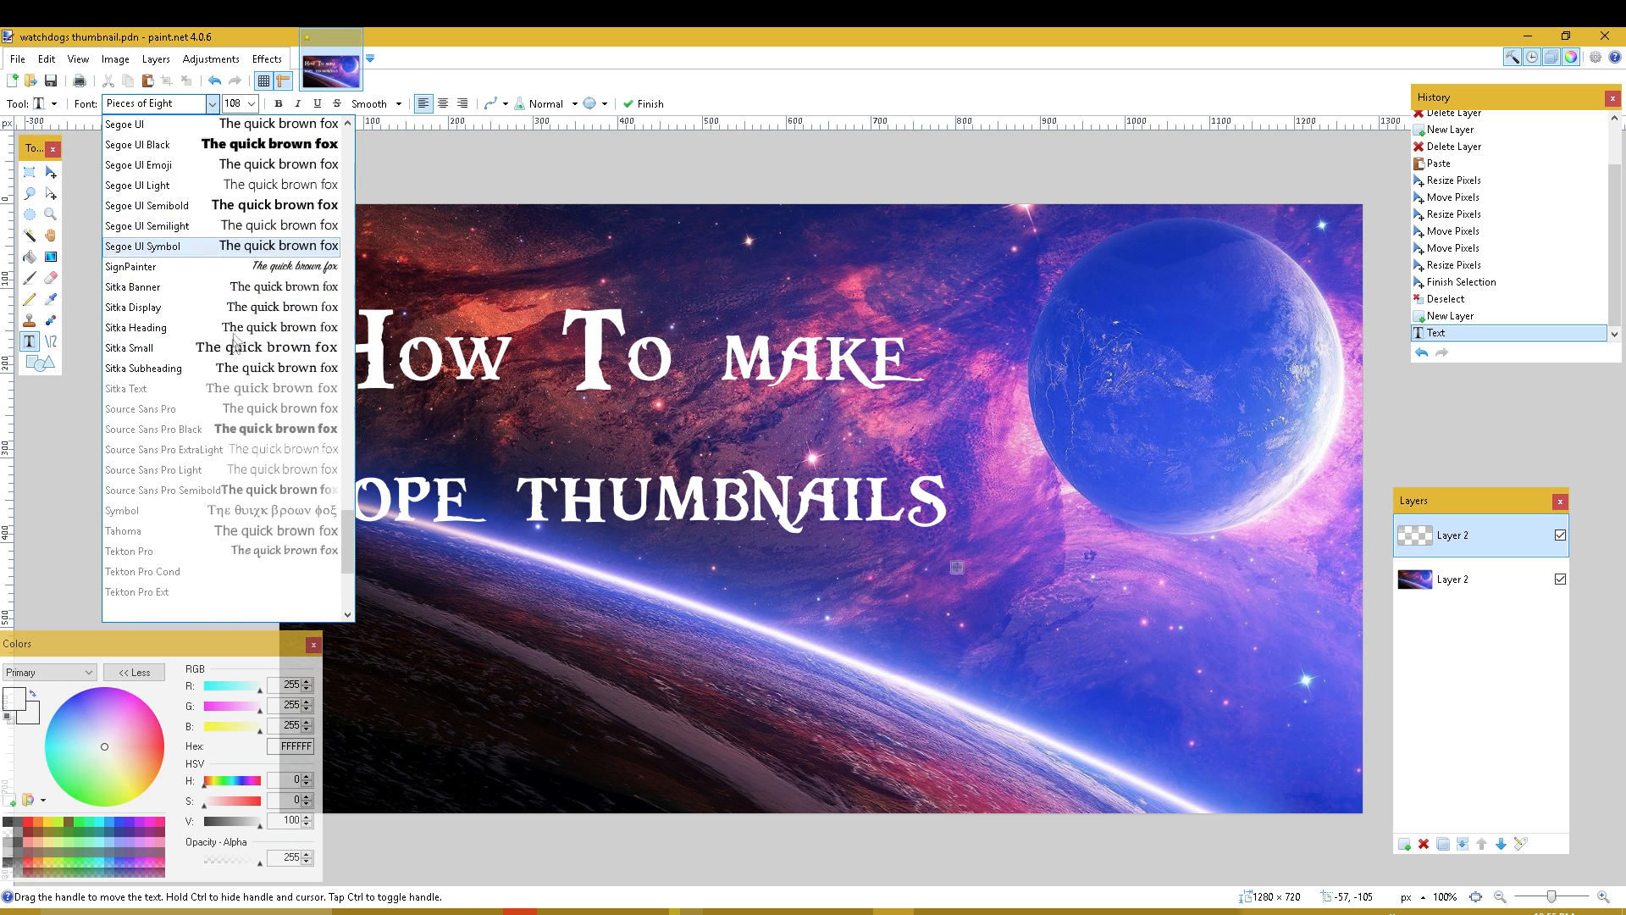
left_click(303, 429)
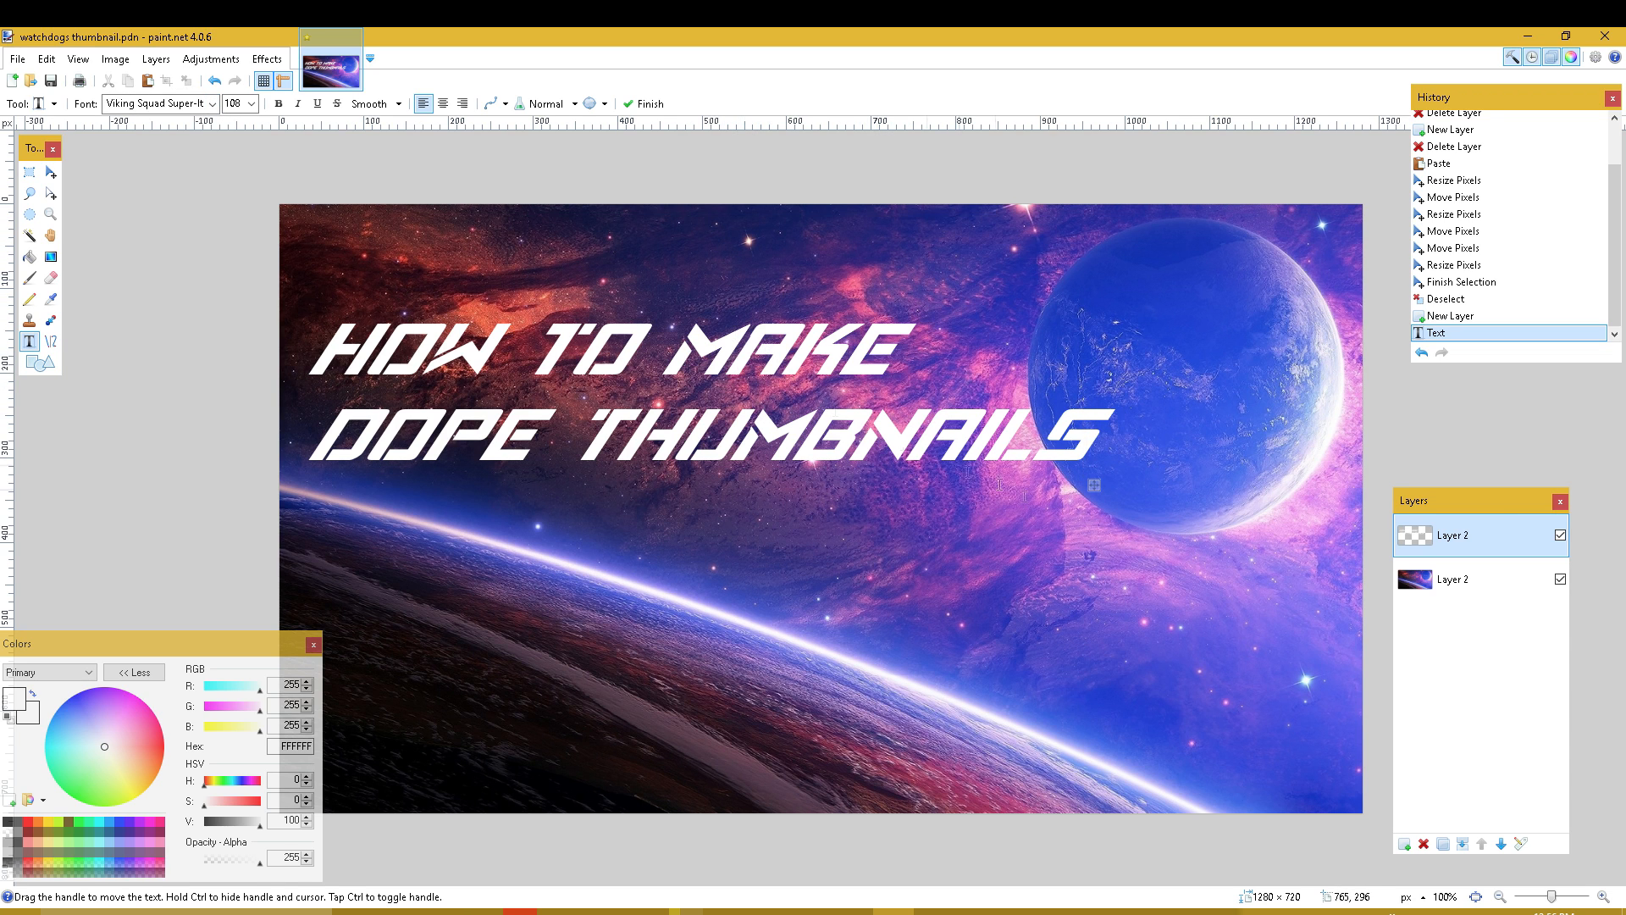
- Move the title toward the canvas centre and indent "HOW TO MAKE" so it sits centred above "DOPE THUMBNAILS"
left_click_drag(1096, 484, 1174, 520)
key("Left")
key("Left")
key("Left")
key("Left")
key("Left")
key("Left")
key("Left")
key("Left")
key("Left")
key("Left")
key("Left")
key("Left")
key("Left")
key("Left")
key("Left")
key("Left")
key("Left")
key("Left")
key("Left")
key("Left")
key("Left")
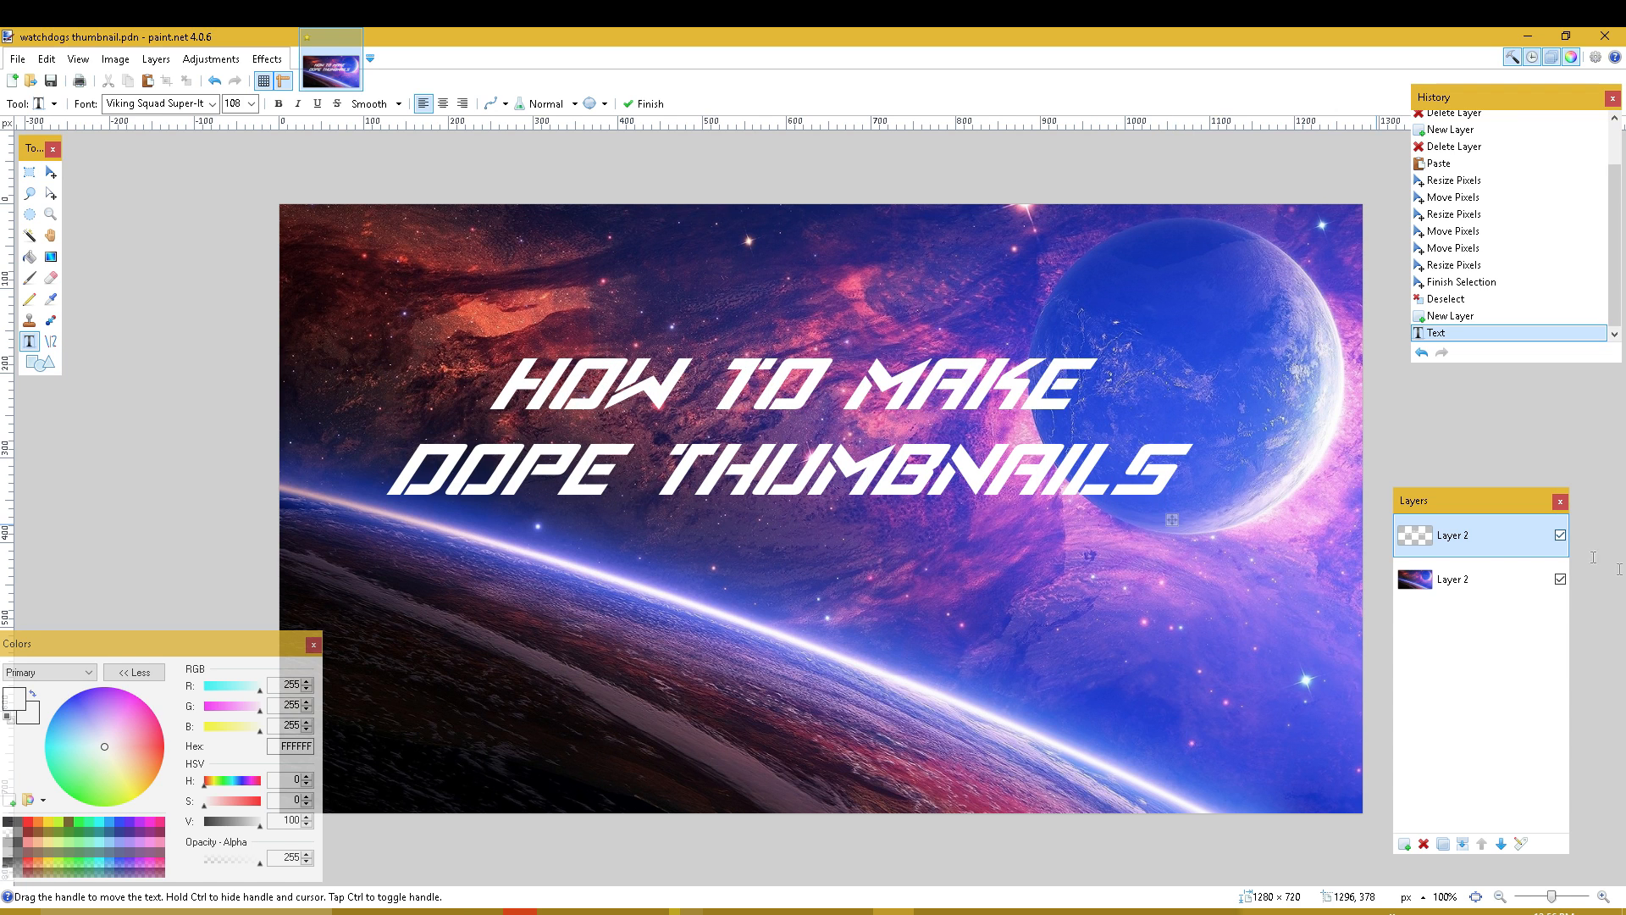
- Set the title's font size to 144 and reposition the text so both lines fit within the canvas width
left_click(252, 103)
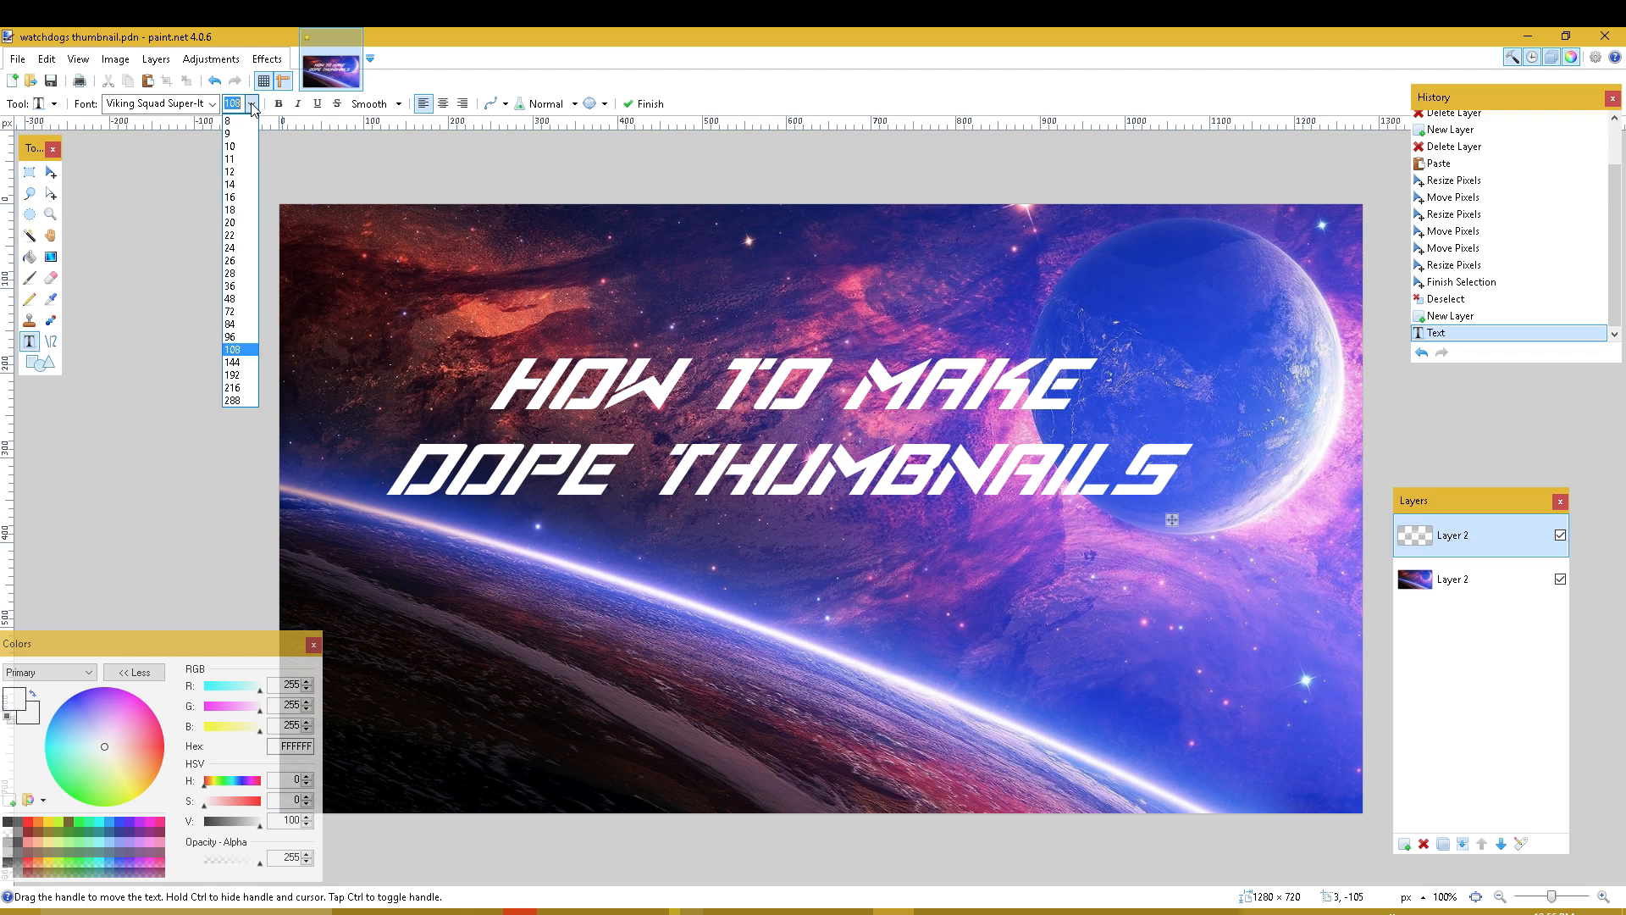
left_click(231, 362)
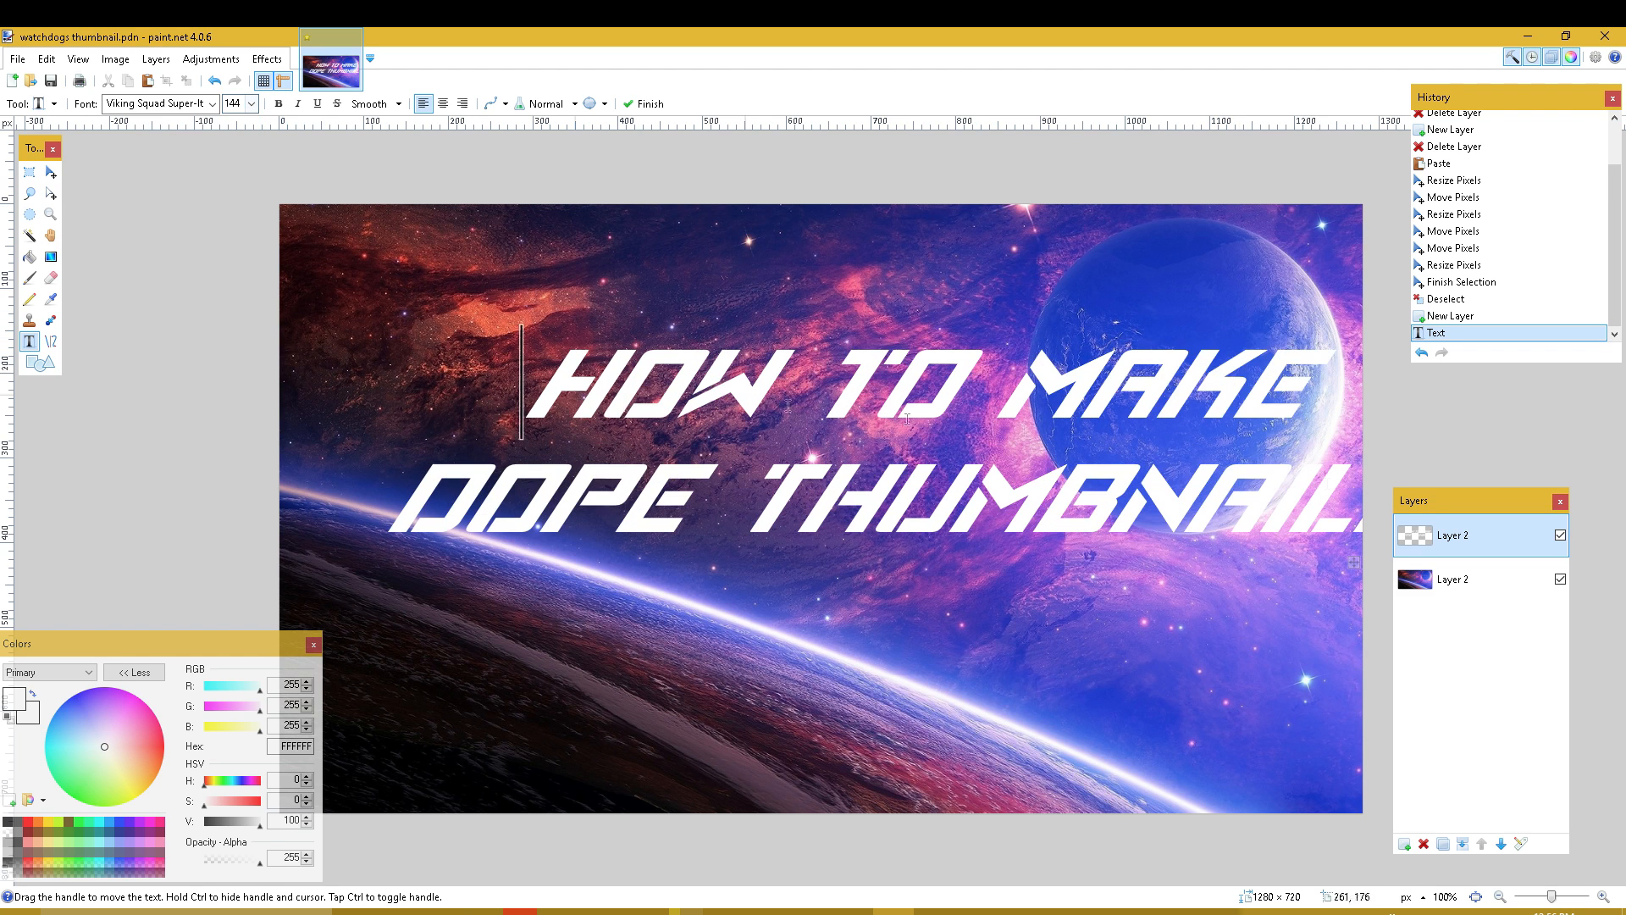
left_click_drag(1356, 563, 1252, 579)
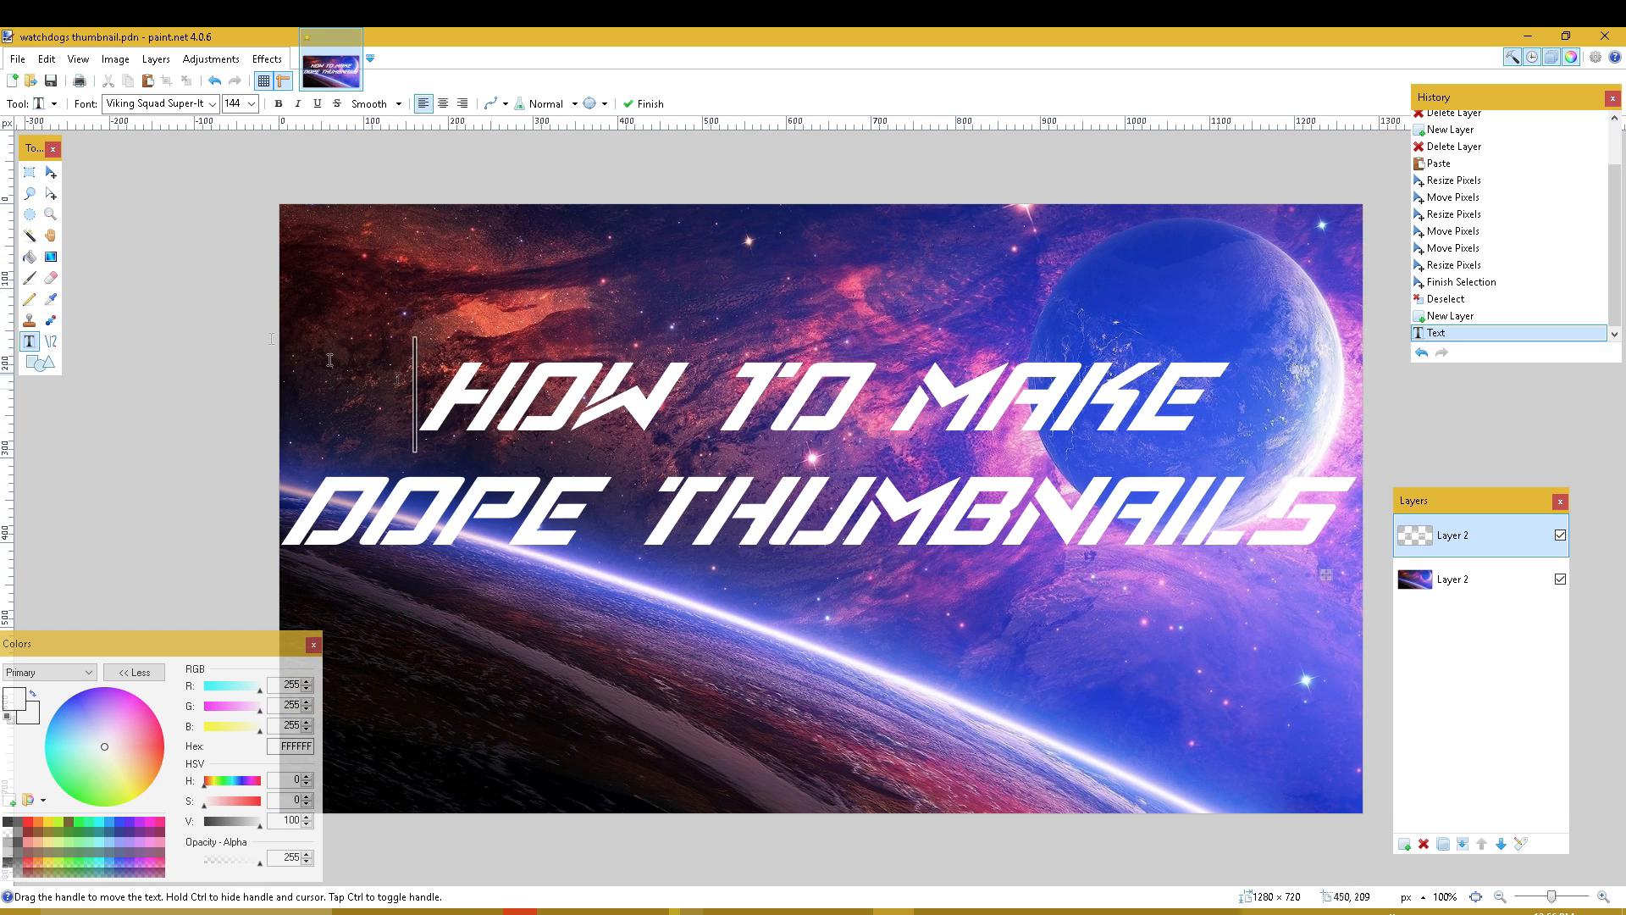
- Select all the title letters with the Magic Wand, activate the Gradient tool, and set the primary colour to grey BCBCBC
left_click(32, 236)
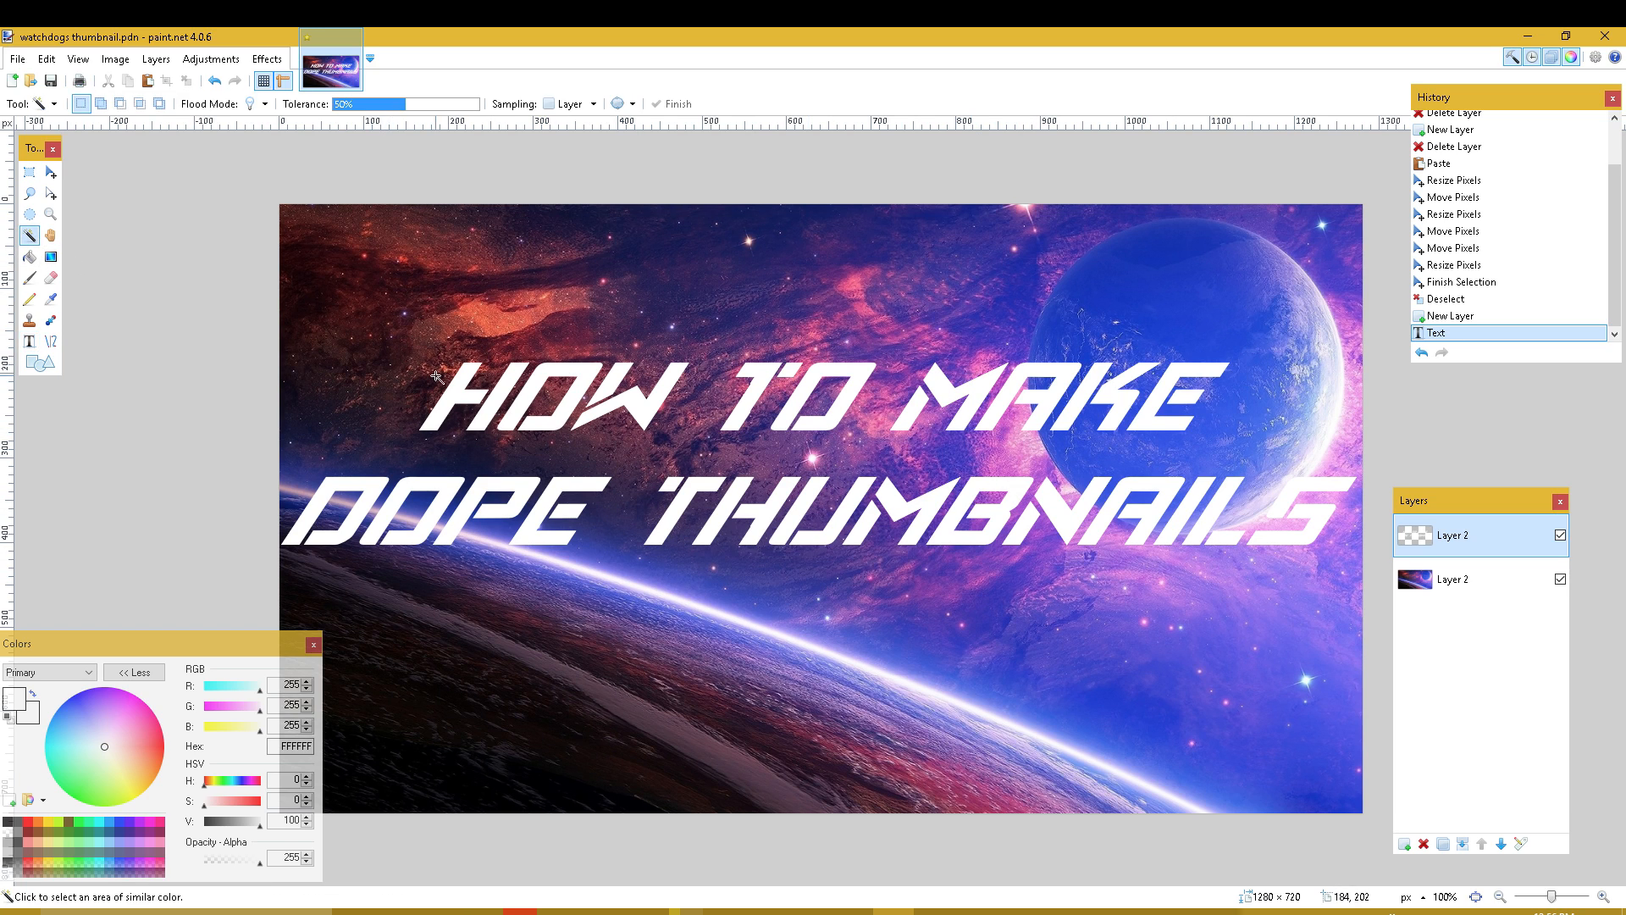
left_click(468, 408)
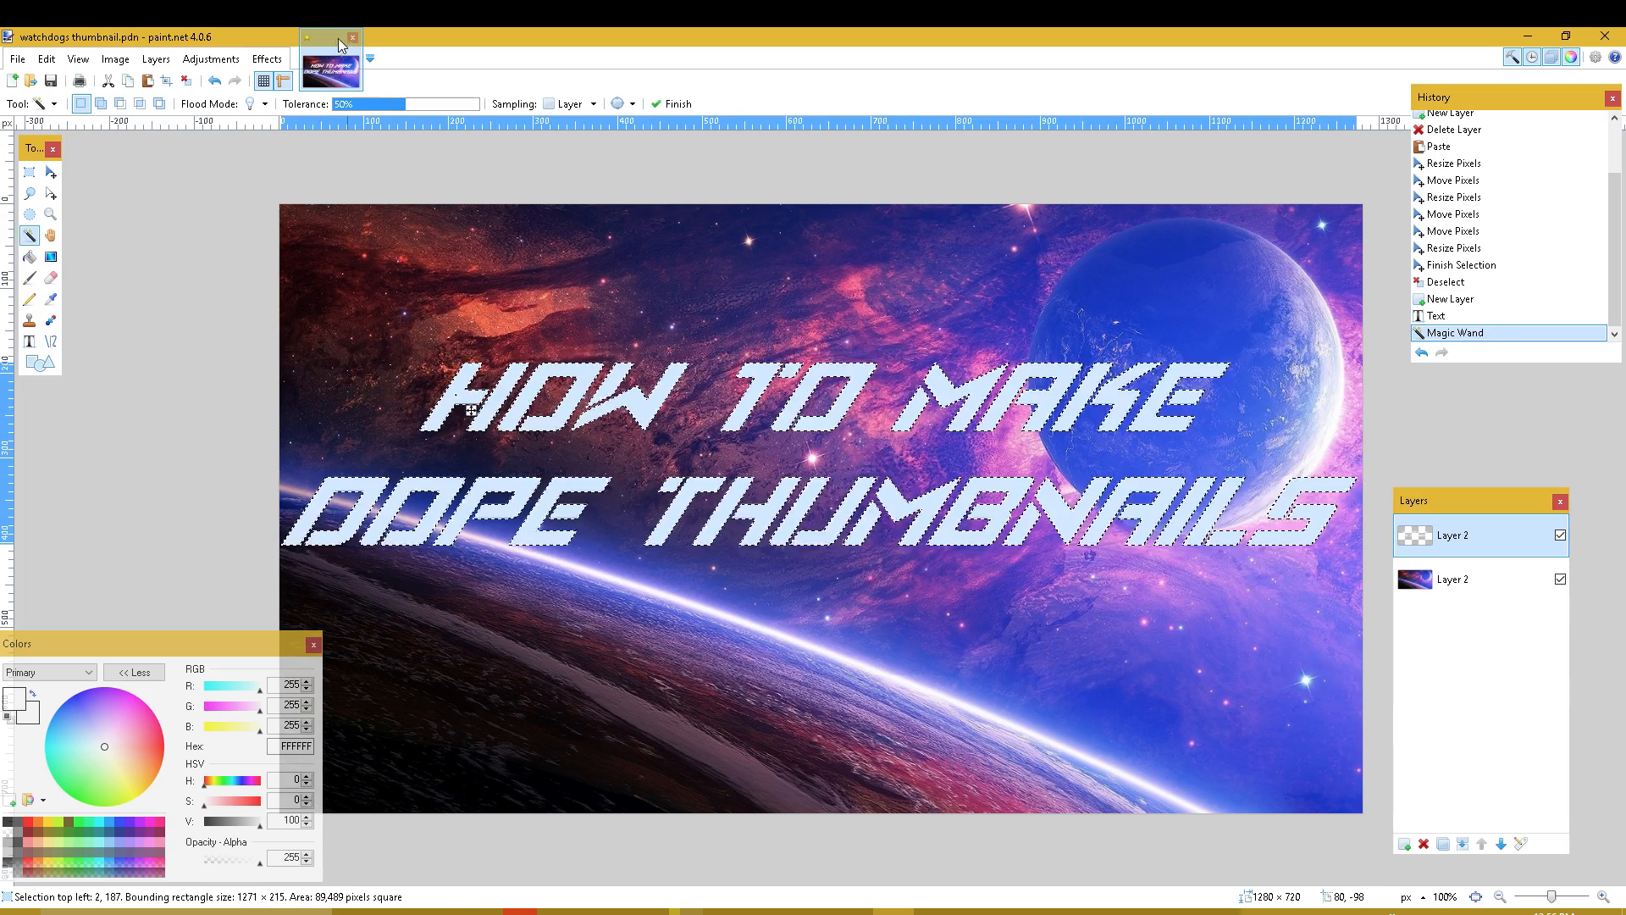
left_click(51, 257)
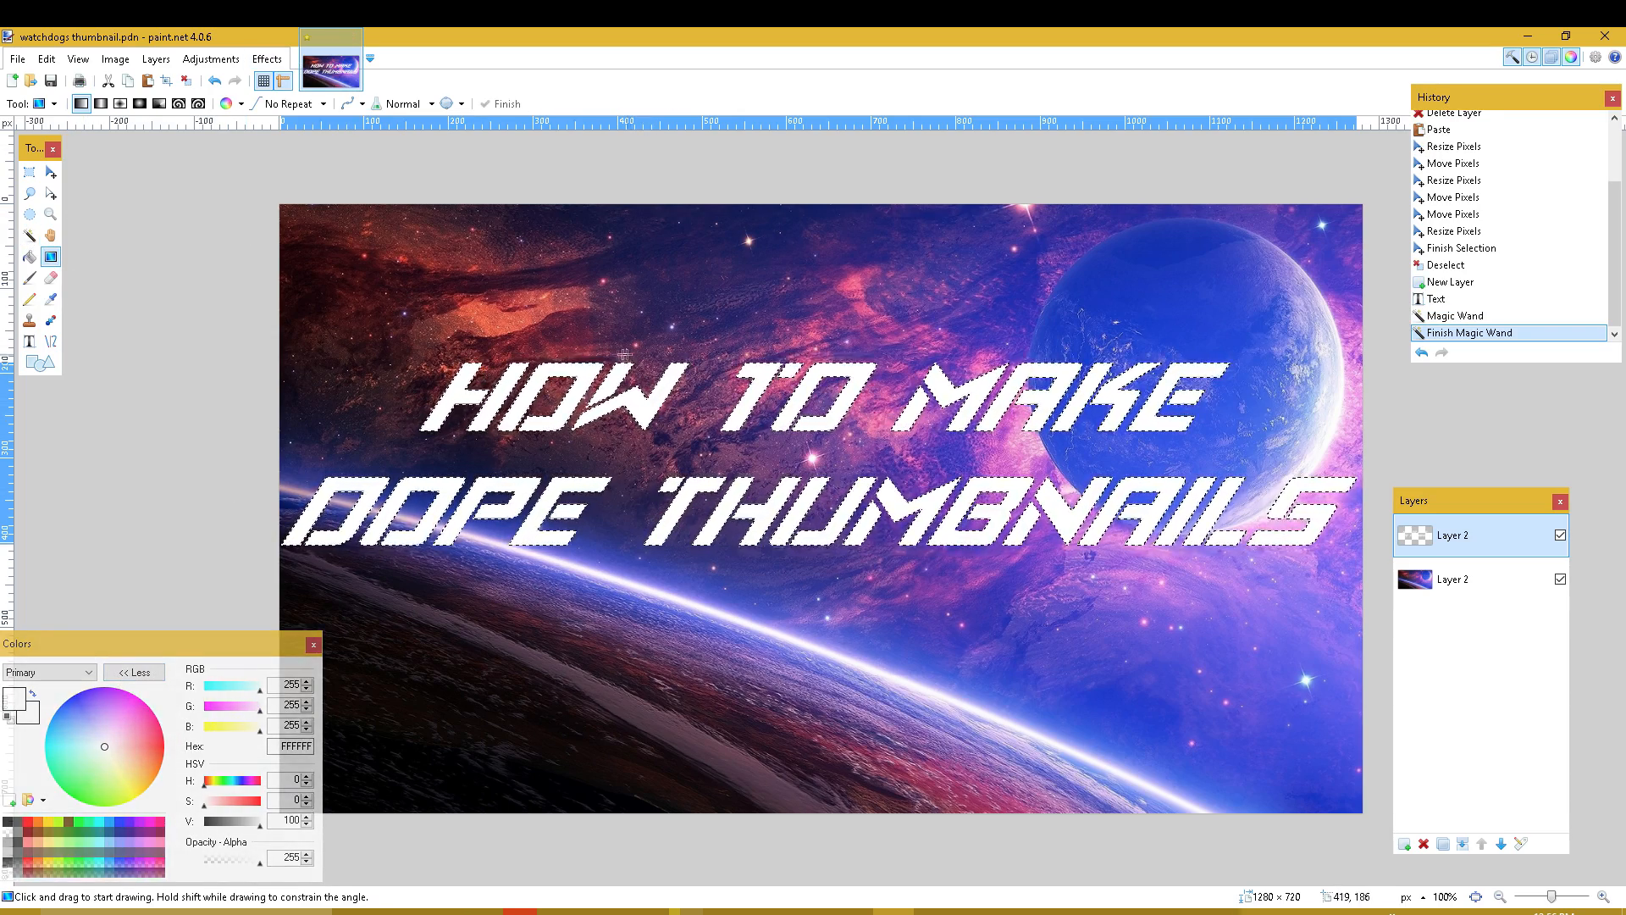
left_click(248, 818)
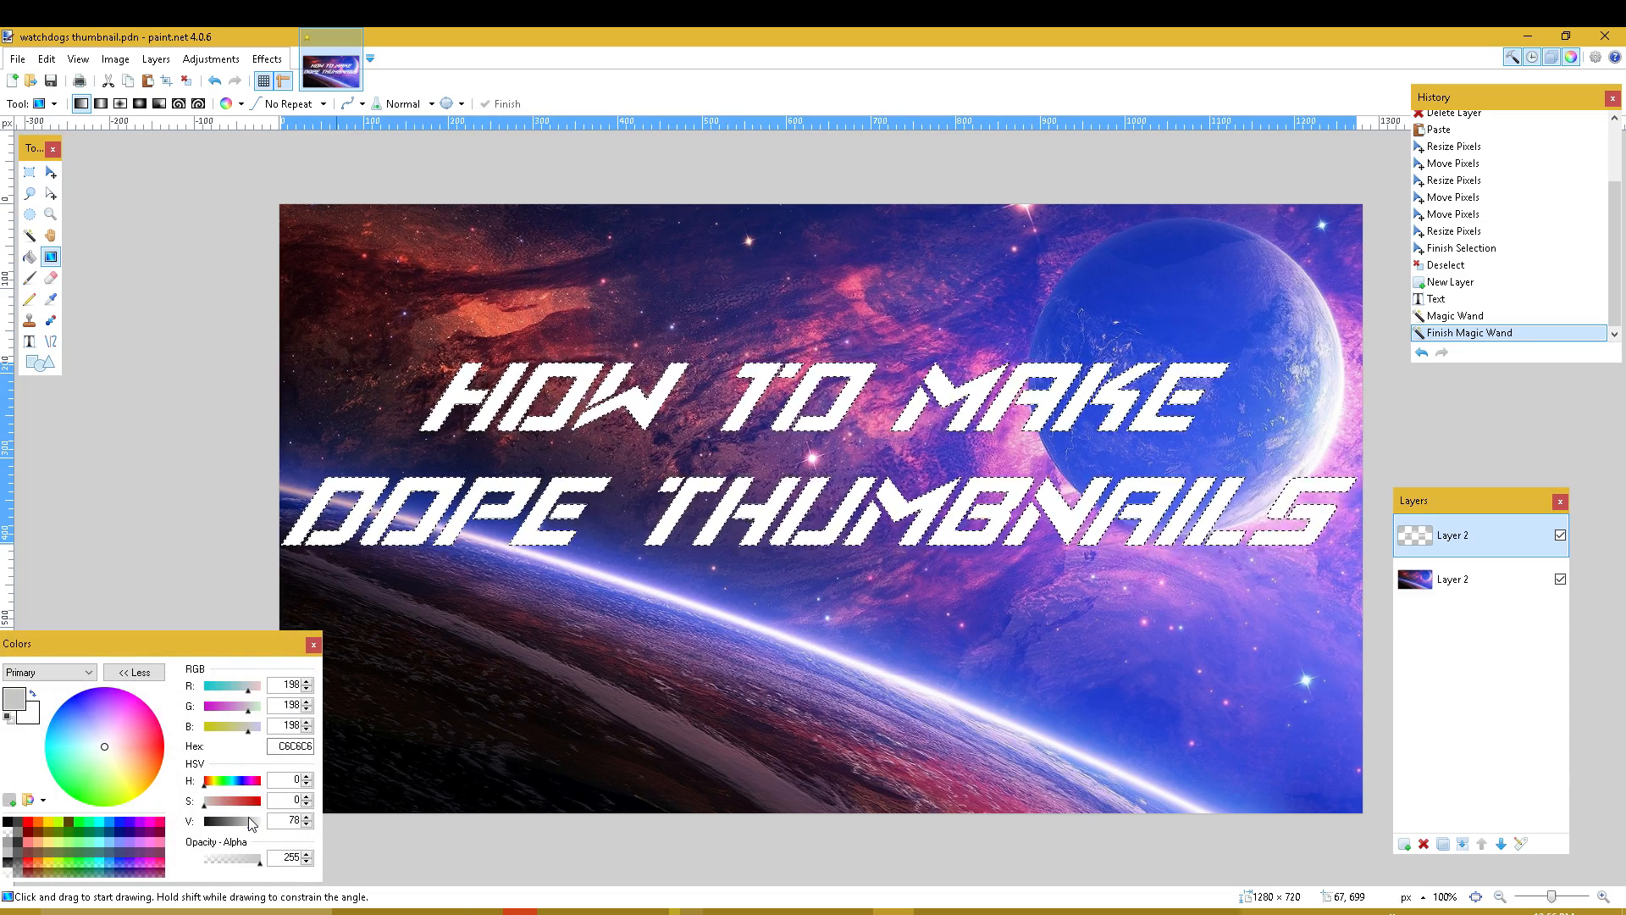
left_click(245, 818)
- Apply a grey-to-white linear gradient running straight up from just below "DOPE THUMBNAILS", redoing the first attempt shorter, and deselect
mouse_move(785, 596)
left_mouse_down()
mouse_move(788, 507)
mouse_move(785, 527)
left_mouse_up()
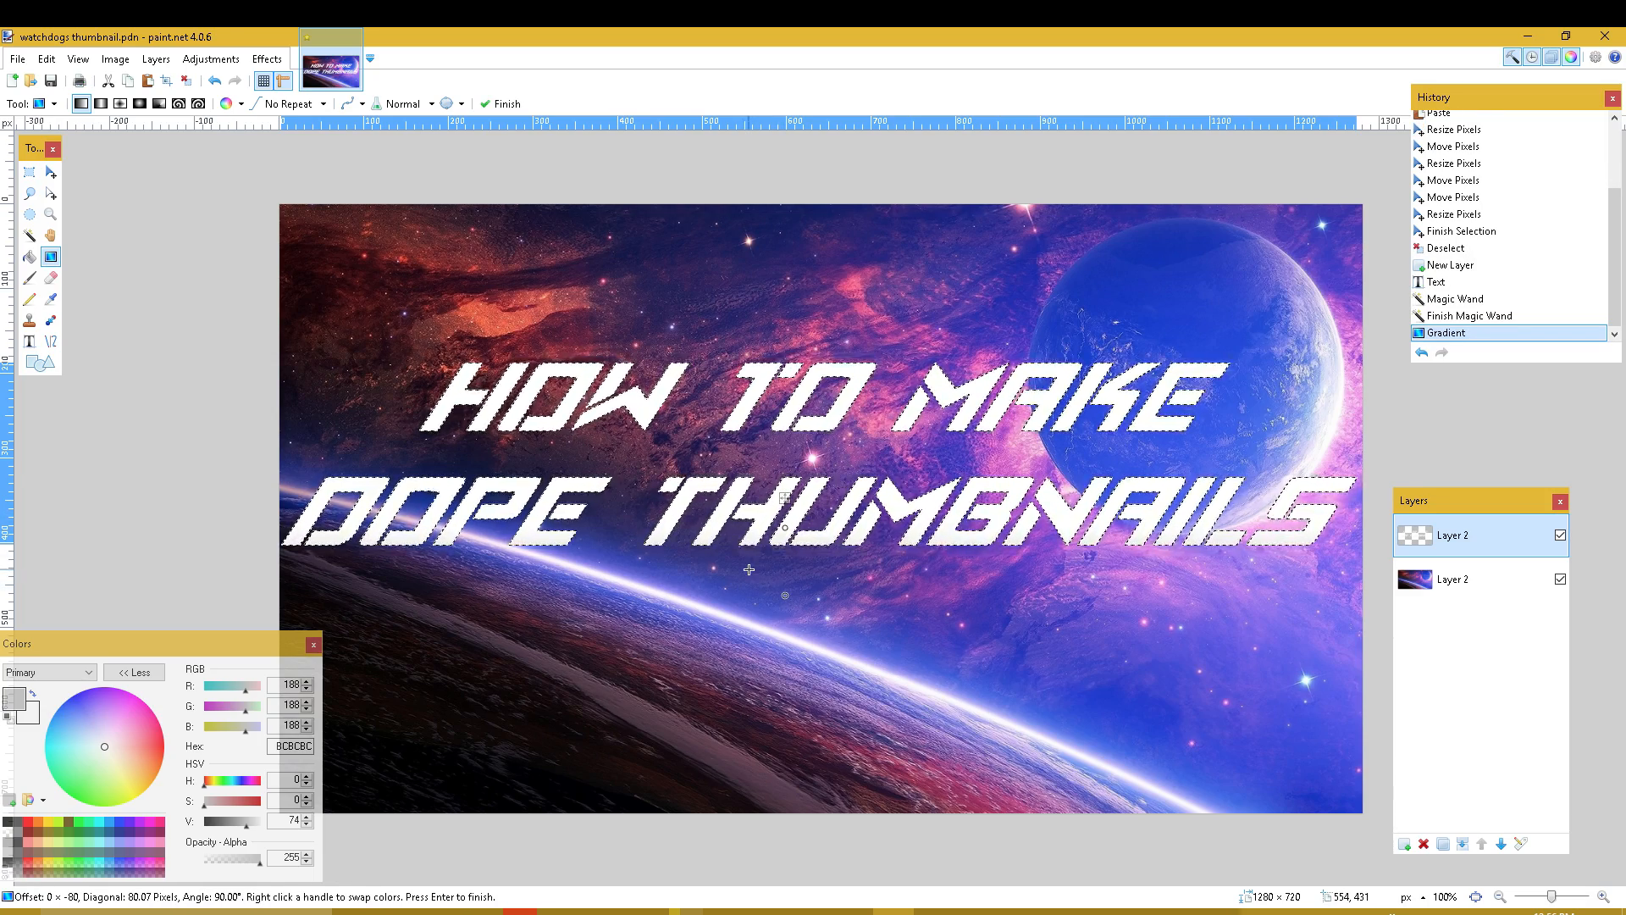
key("ctrl+z")
left_click_drag(771, 561, 775, 518)
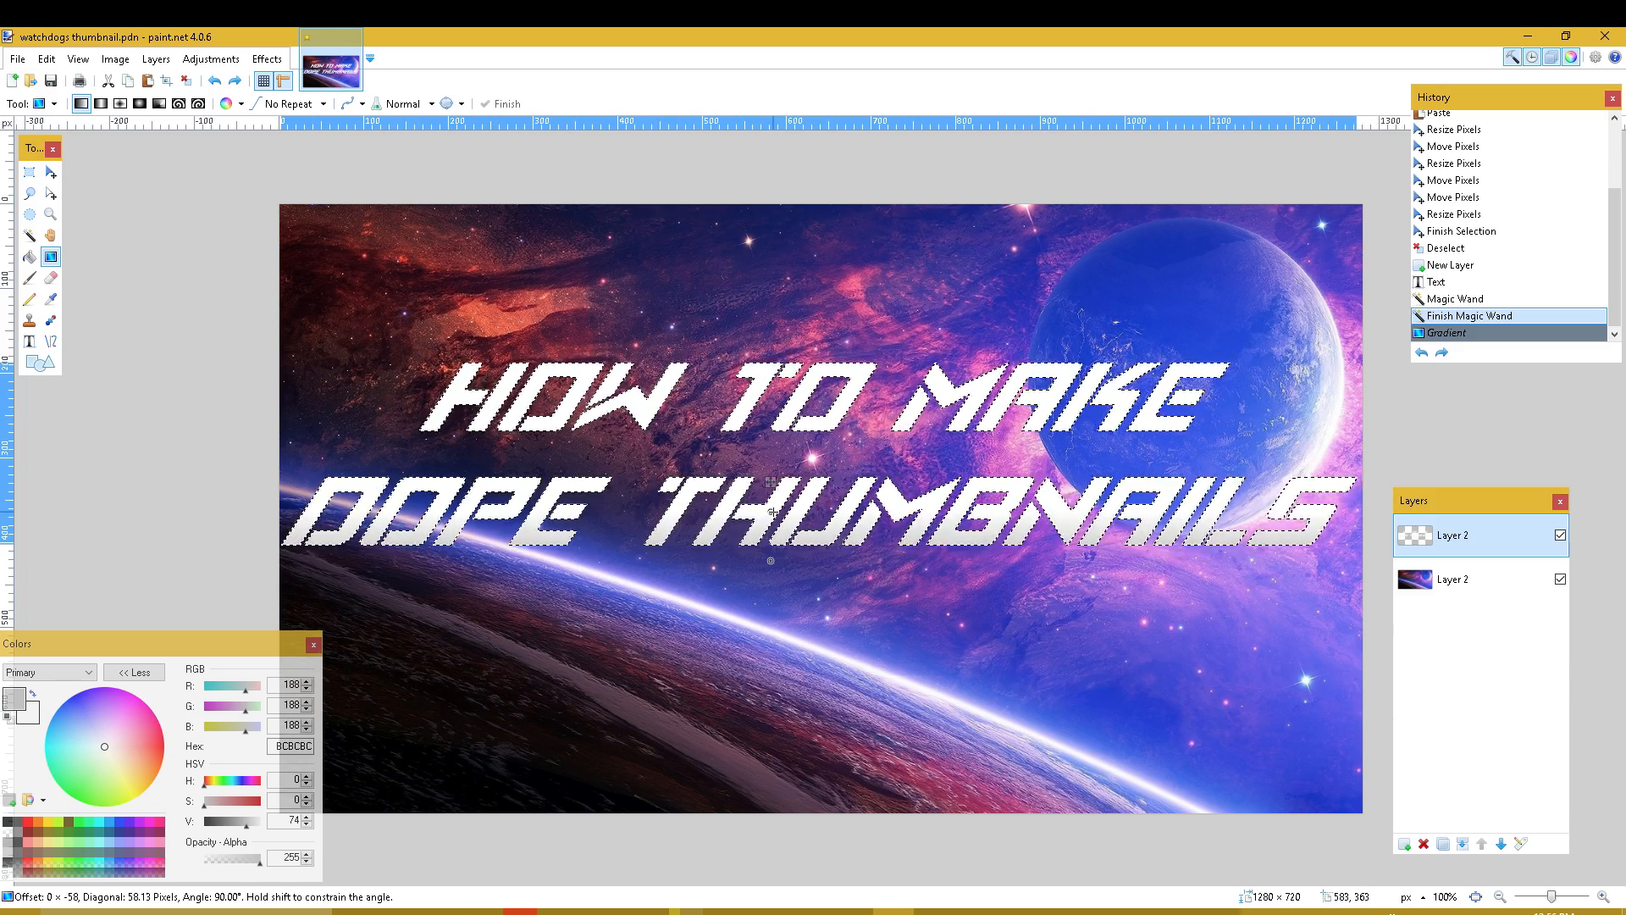
left_click_drag(773, 507, 773, 498)
key("Return")
key("ctrl+d")
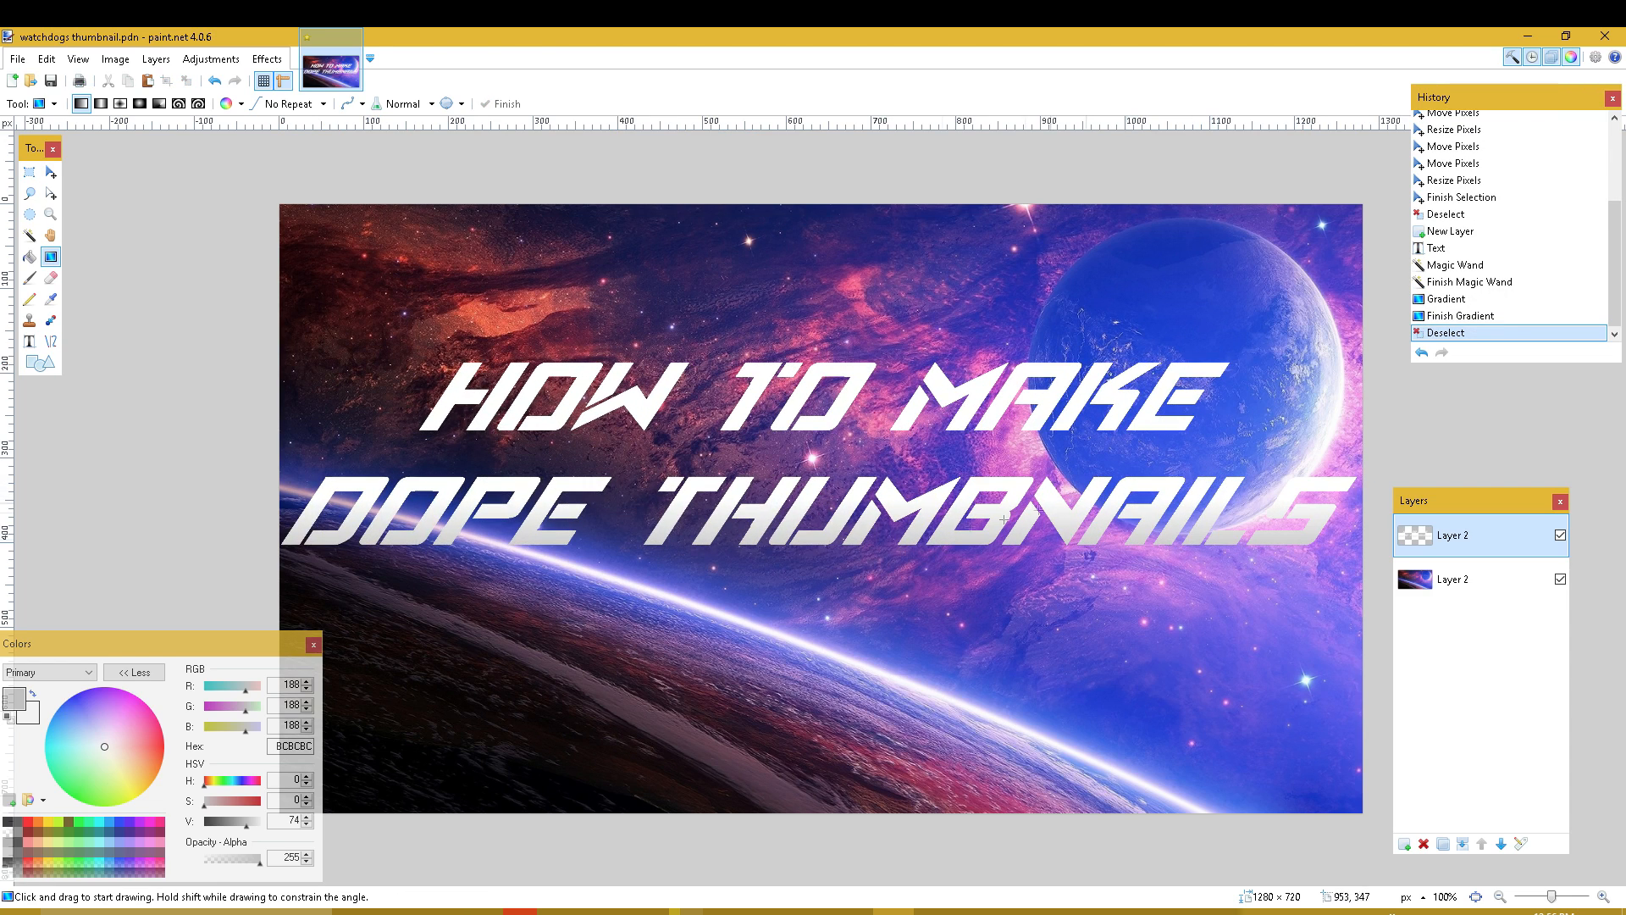
- Select all the letters of "HOW TO MAKE" with the Magic Wand, undoing any additions that include the surrounding background
left_click(29, 235)
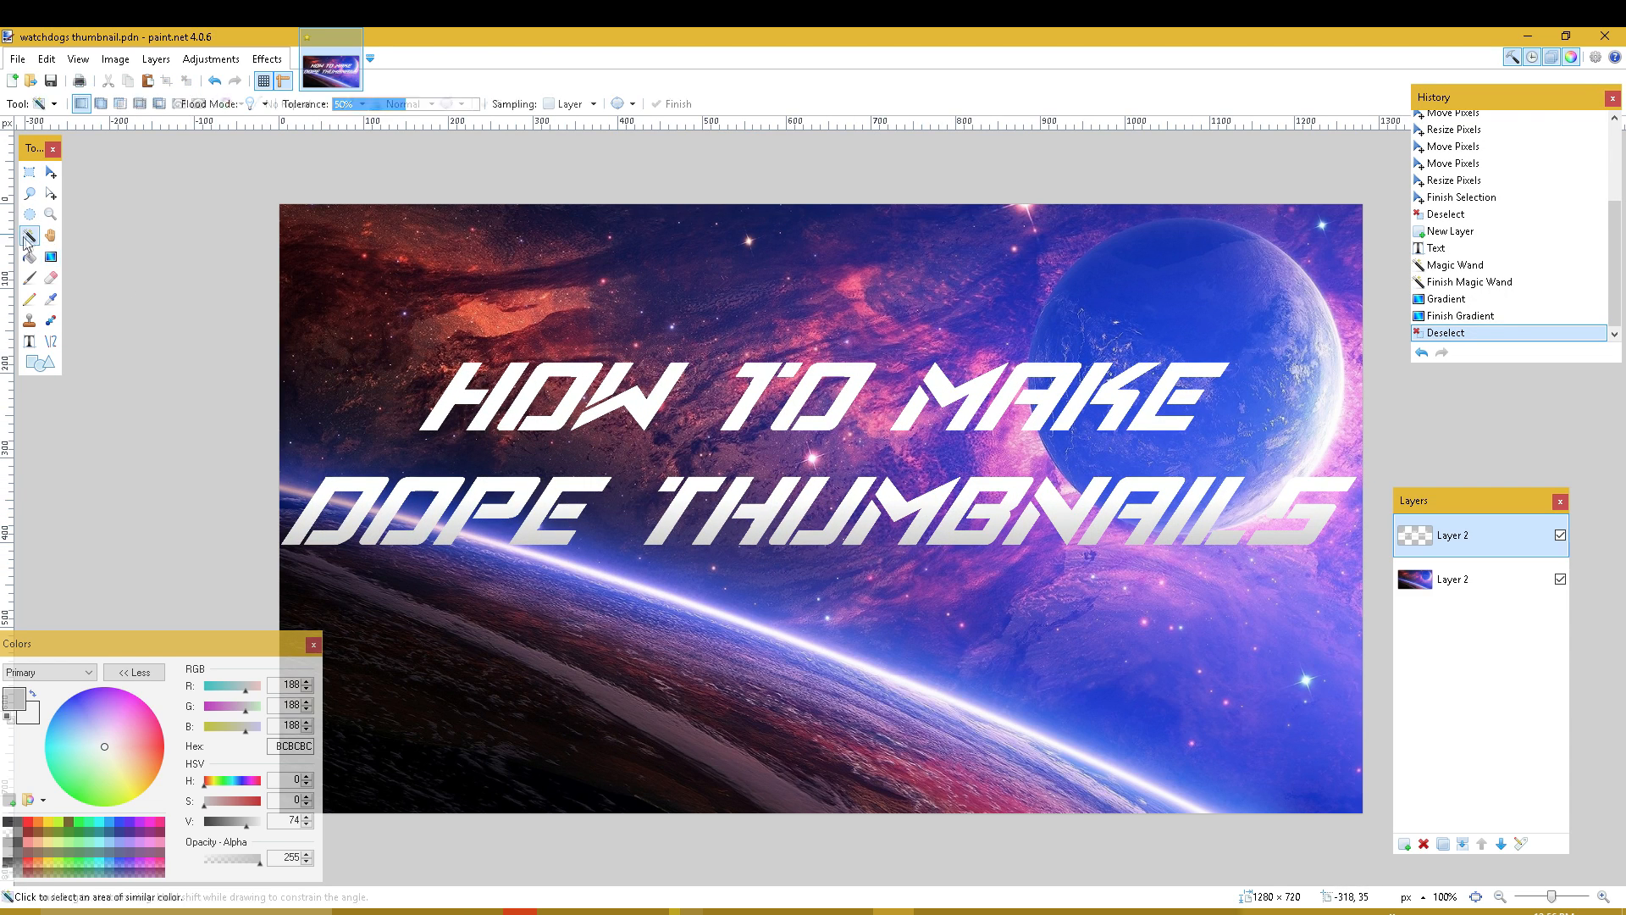
left_click(453, 396)
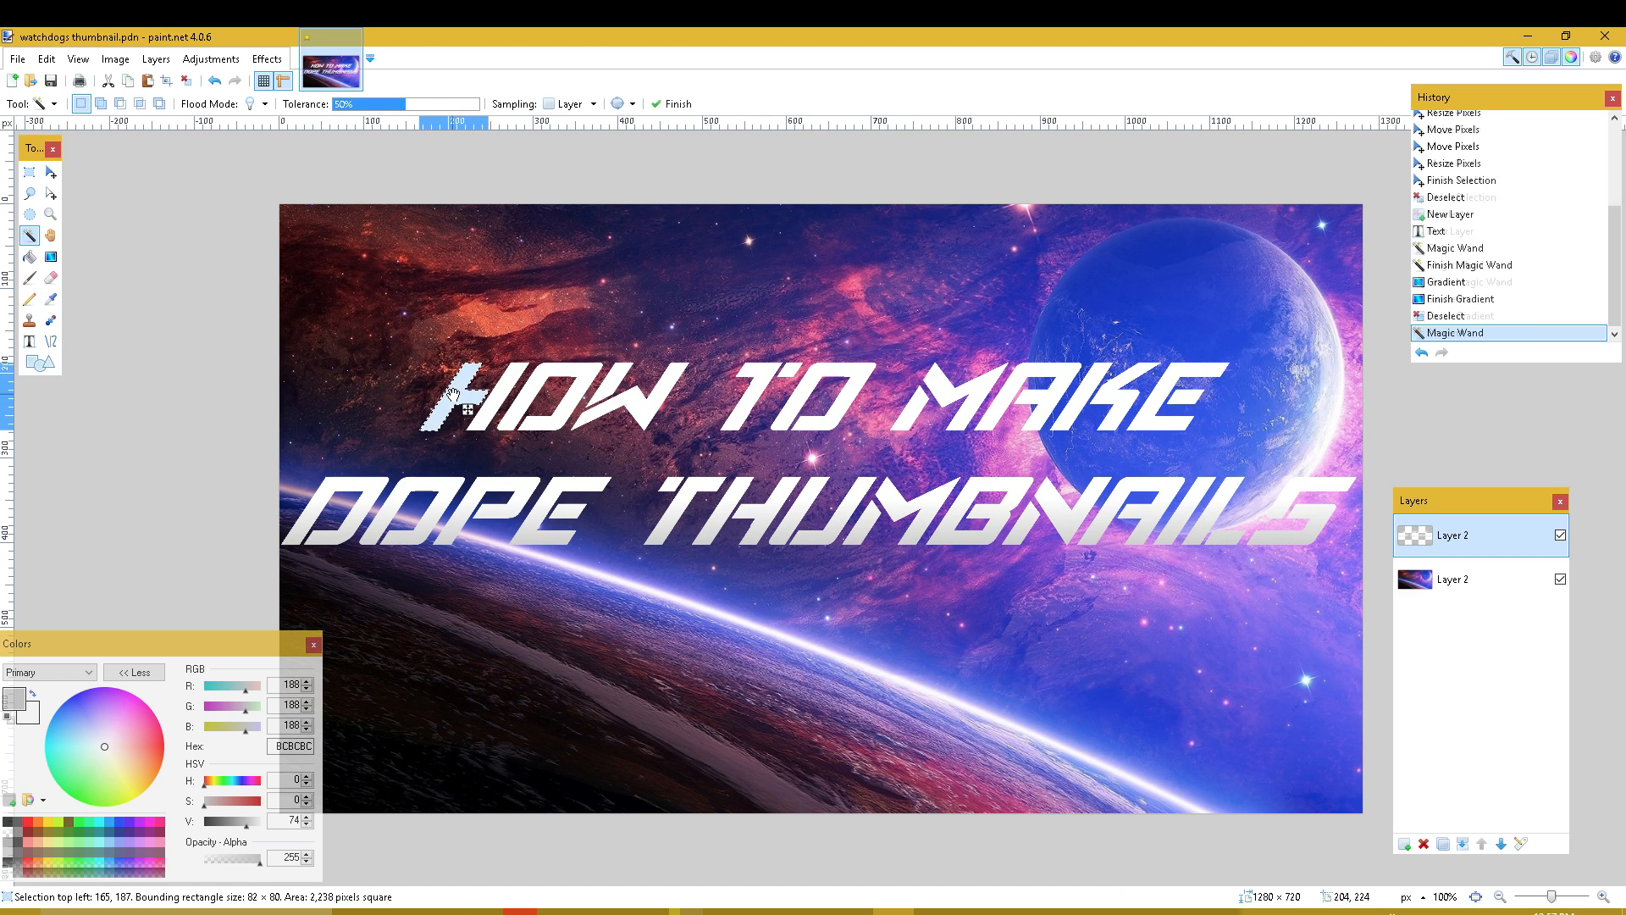
left_click(520, 407, "ctrl")
left_click(585, 371, "ctrl")
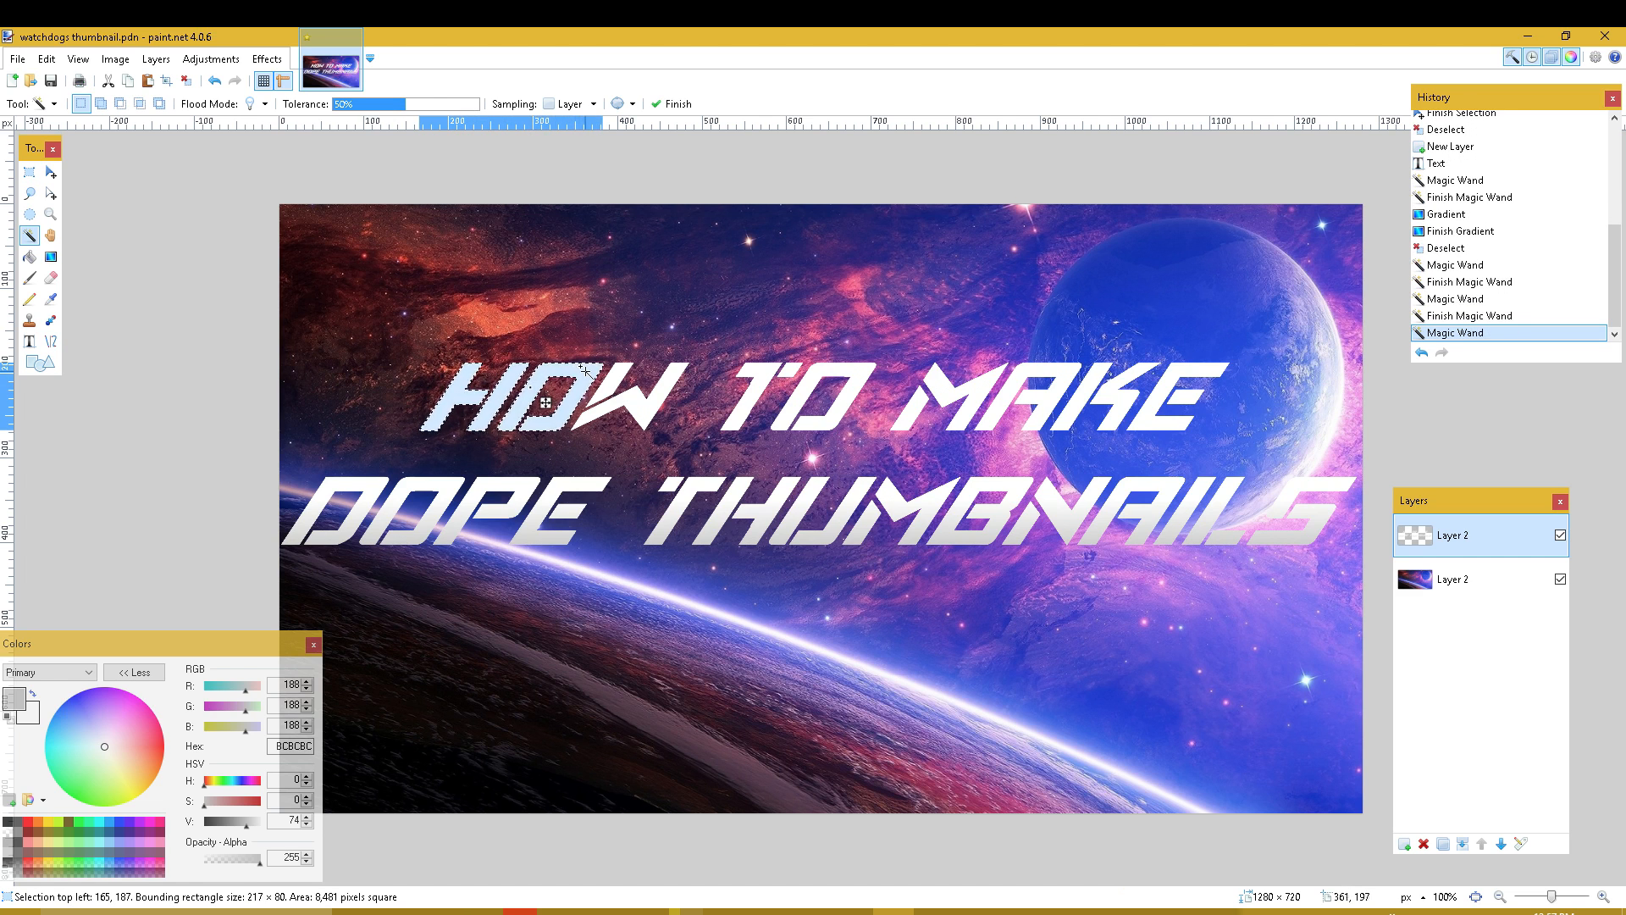
left_click(622, 386, "ctrl")
left_click(628, 394, "ctrl")
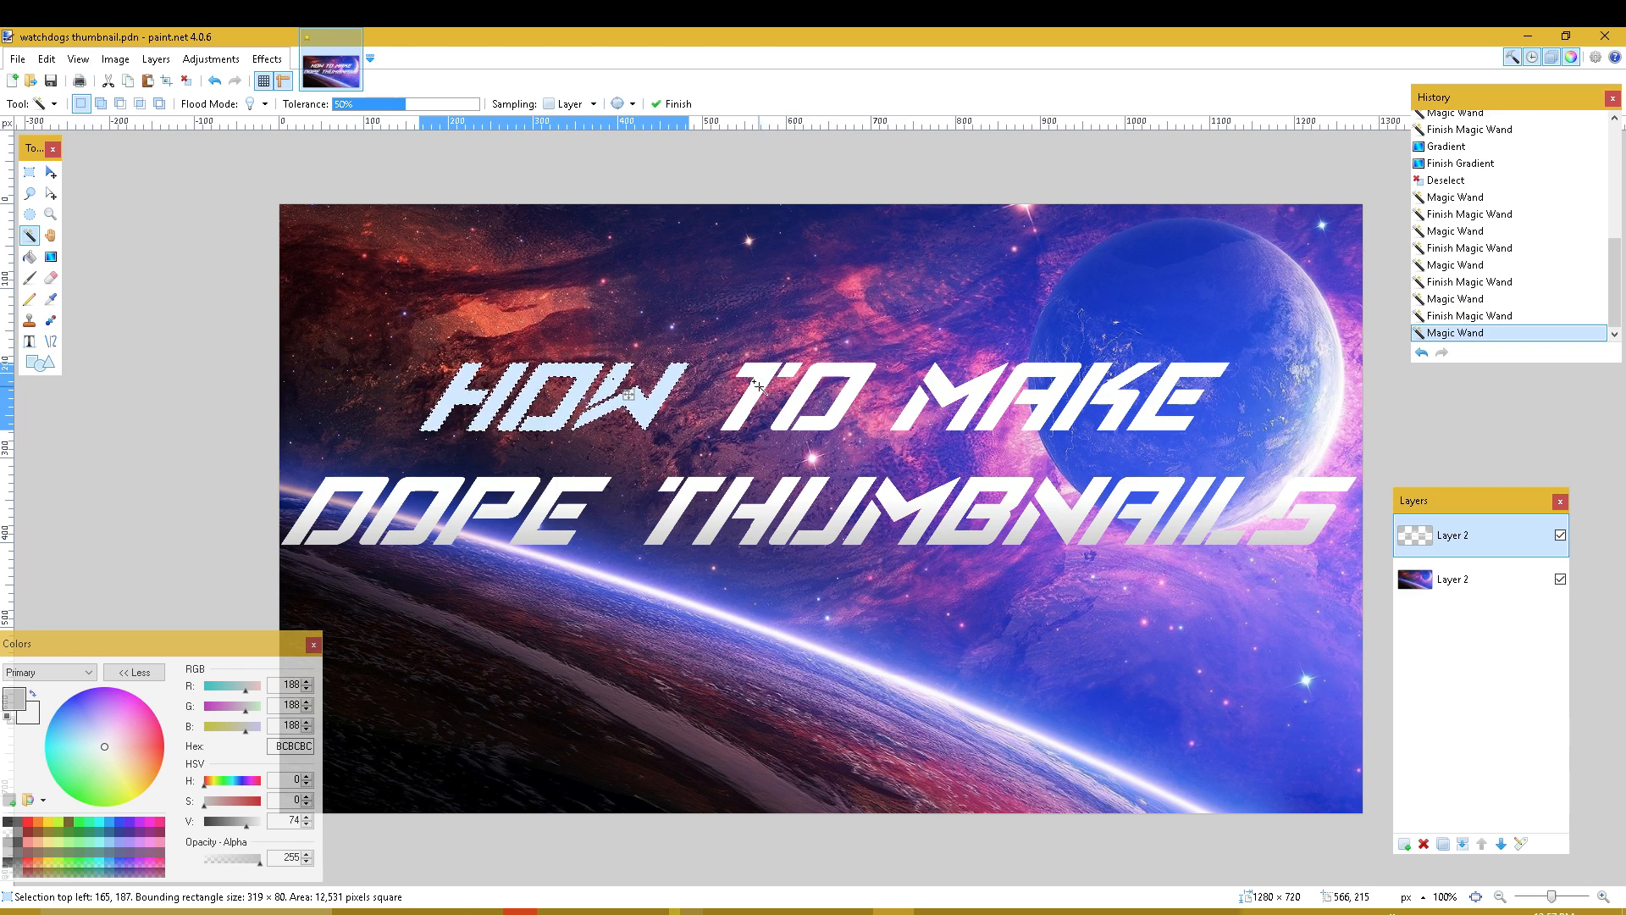
left_click(758, 387, "ctrl")
left_click(806, 386, "ctrl")
left_click(838, 399, "ctrl")
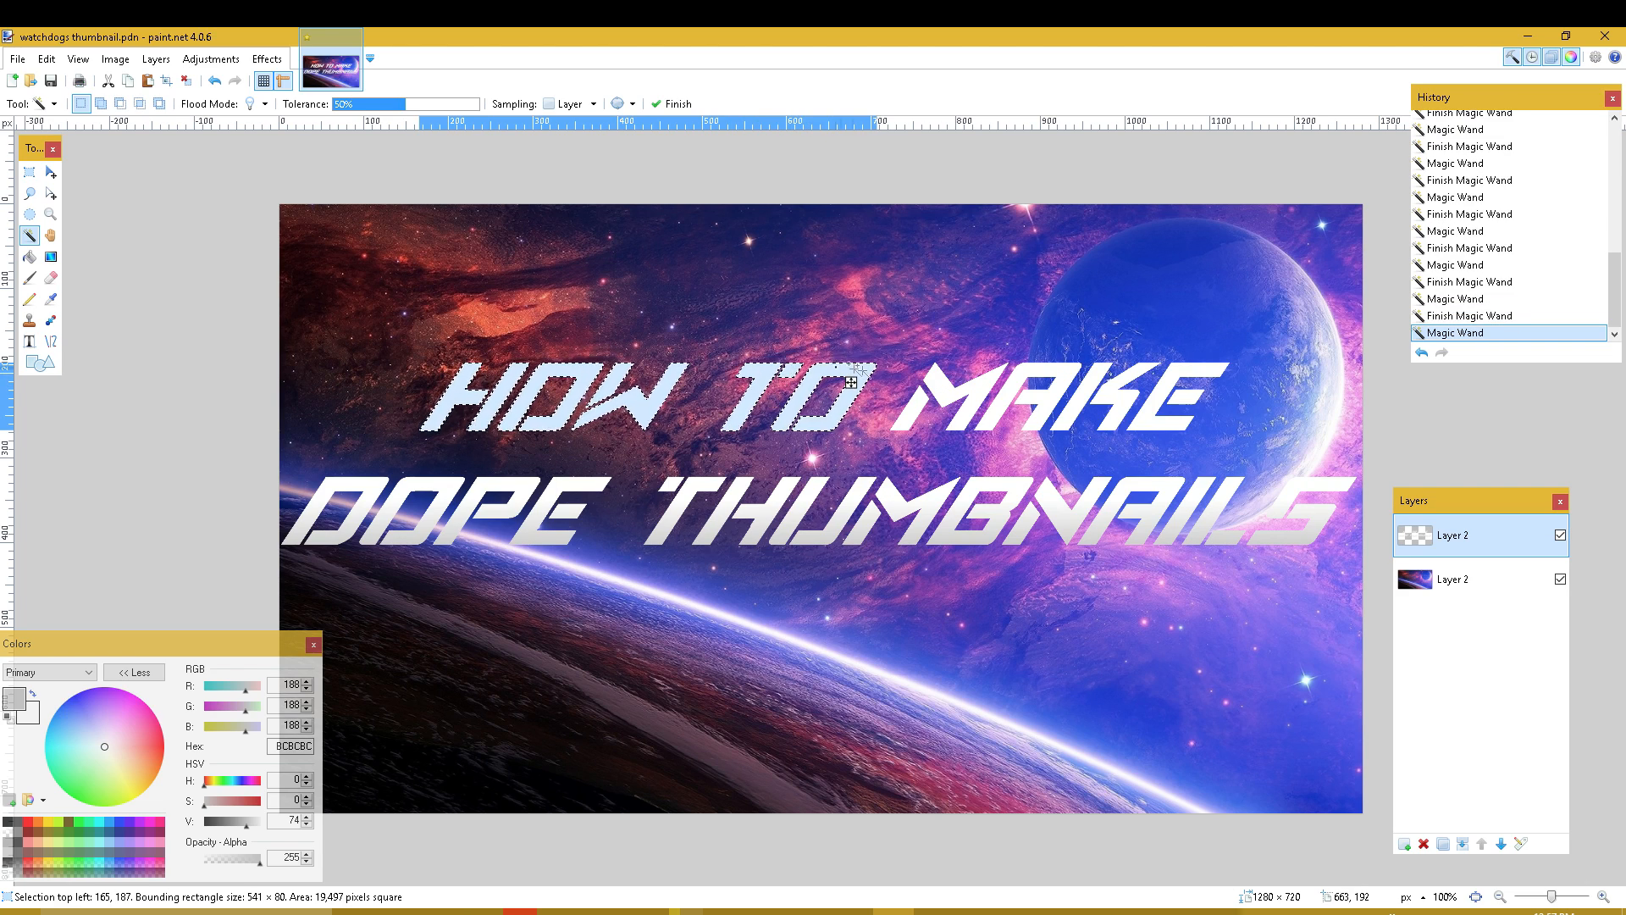
left_click(949, 390, "ctrl")
left_click(924, 417, "ctrl")
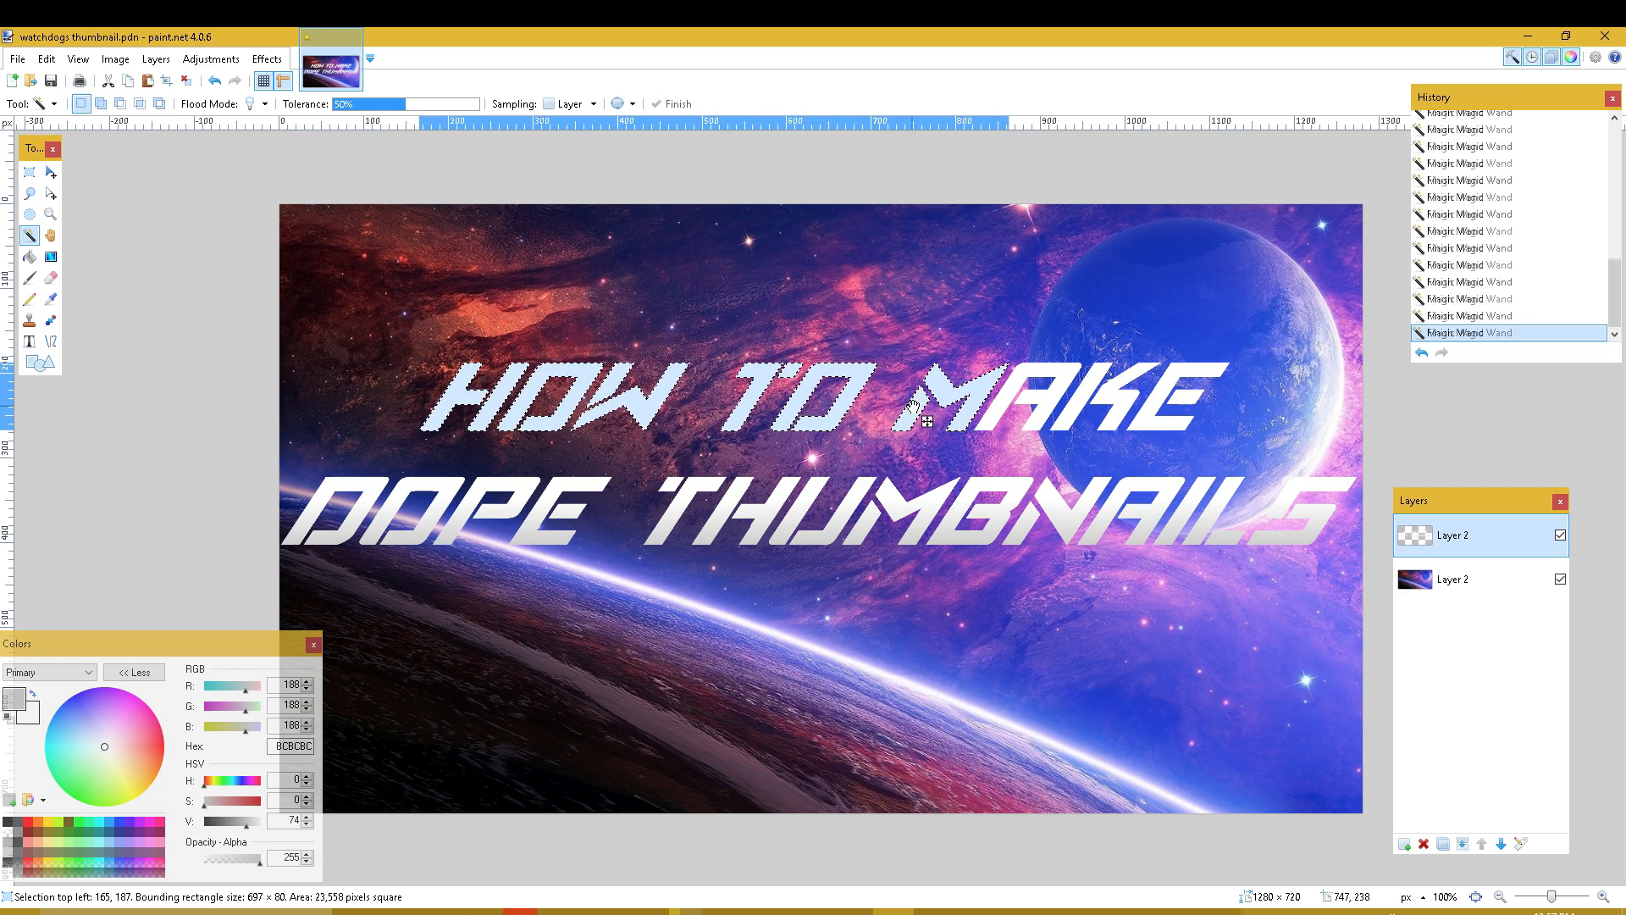
left_click(1026, 391, "ctrl")
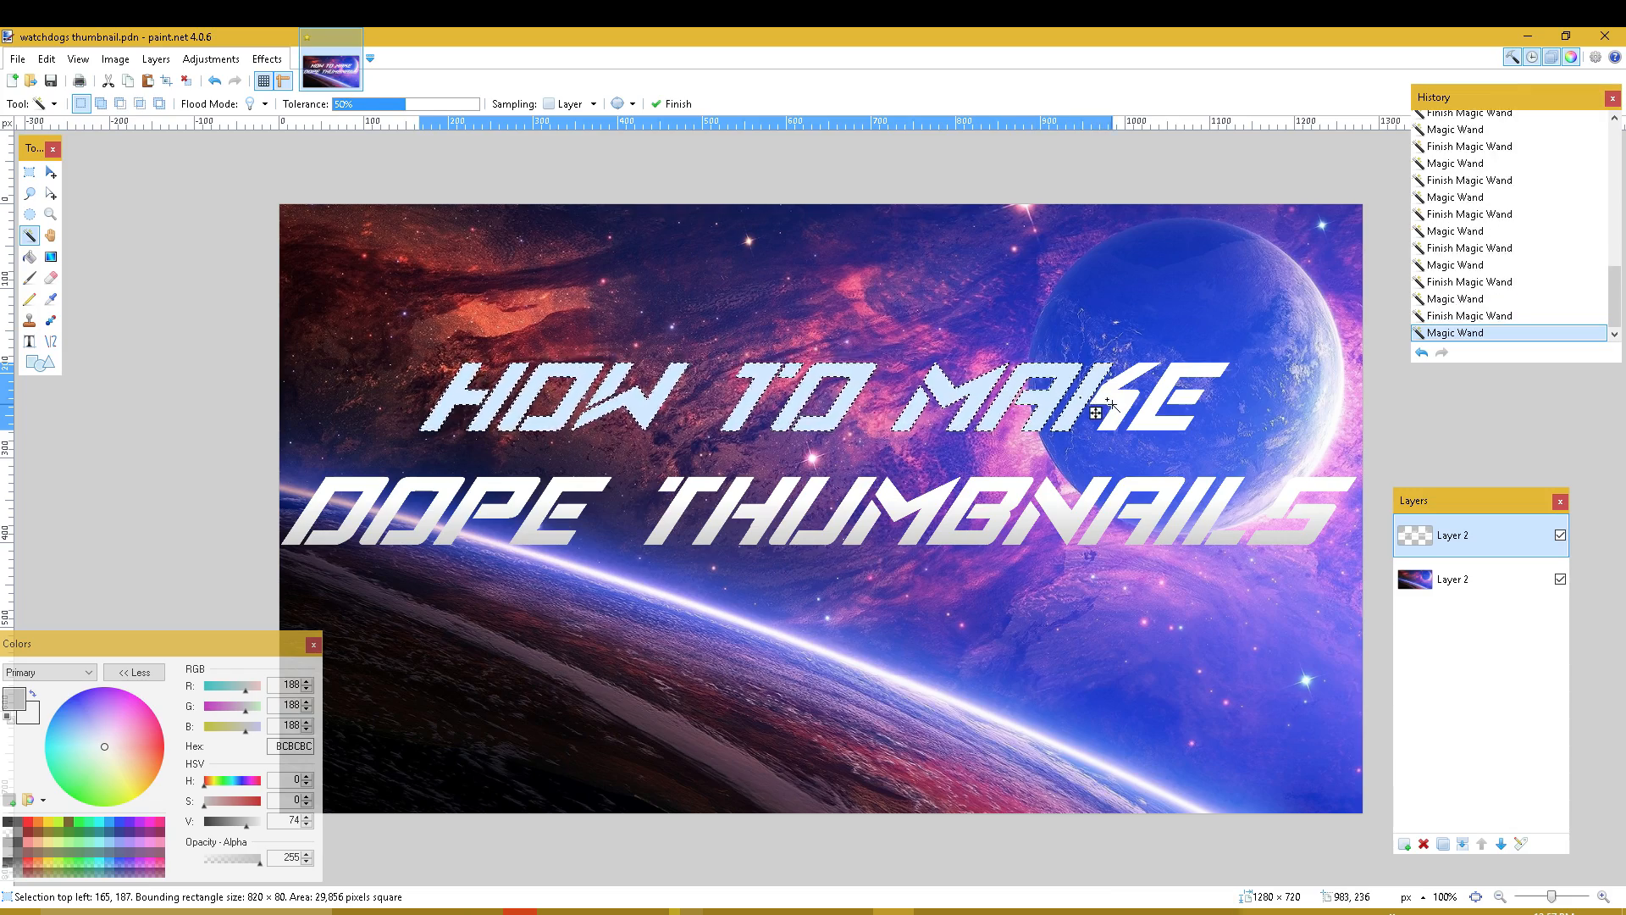
left_click(1086, 395, "ctrl")
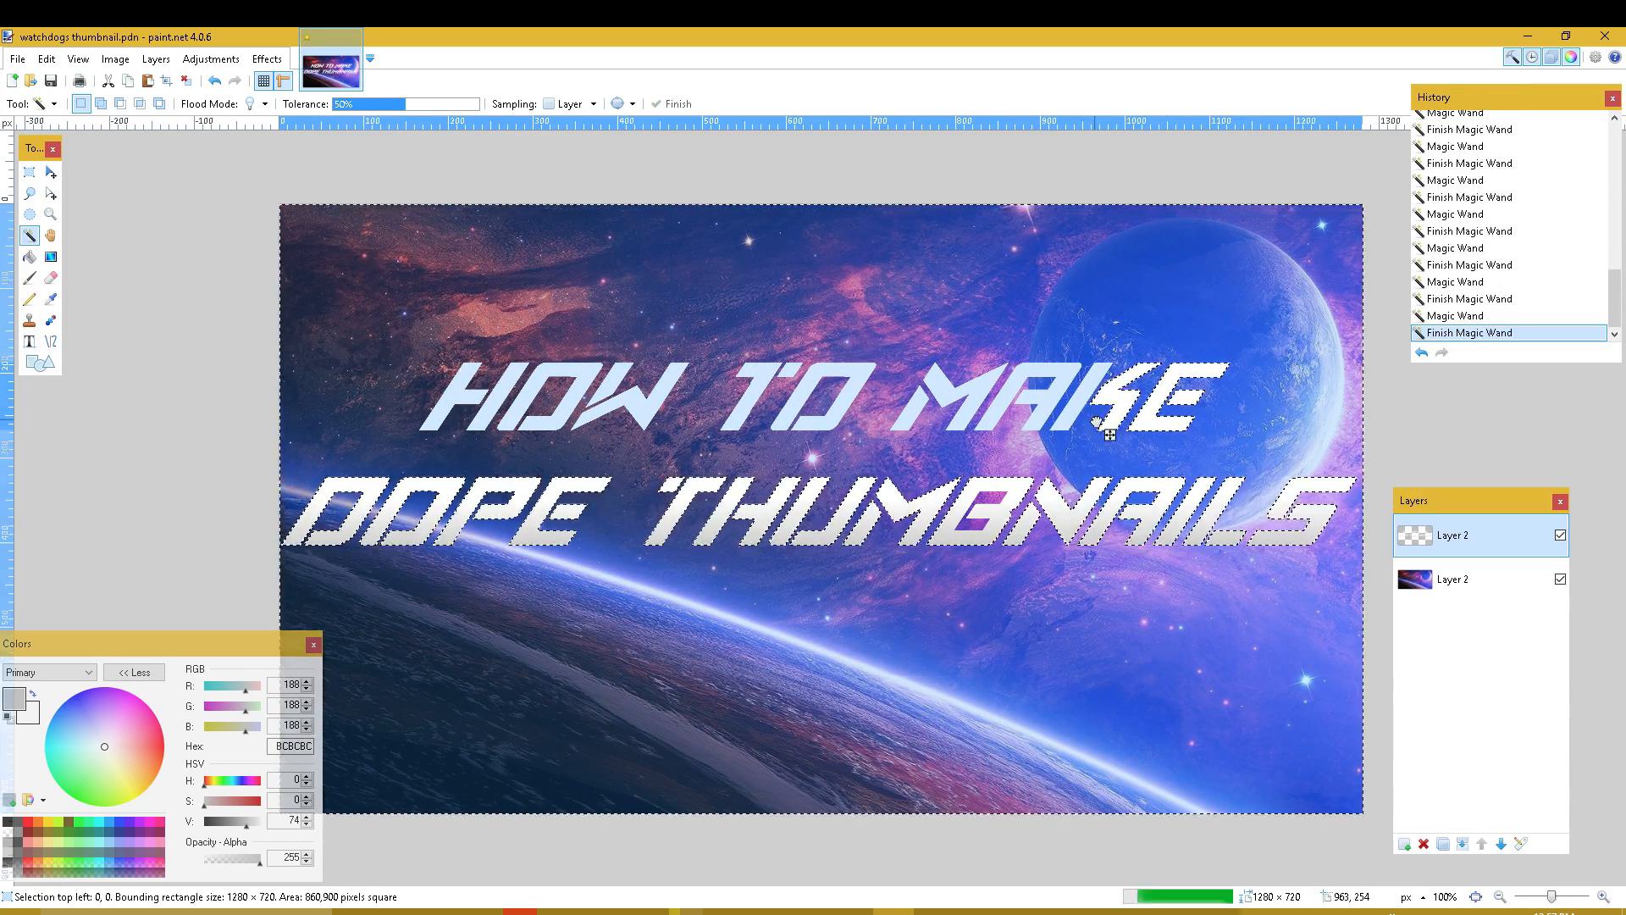
key("ctrl+z")
left_click(1123, 415, "ctrl")
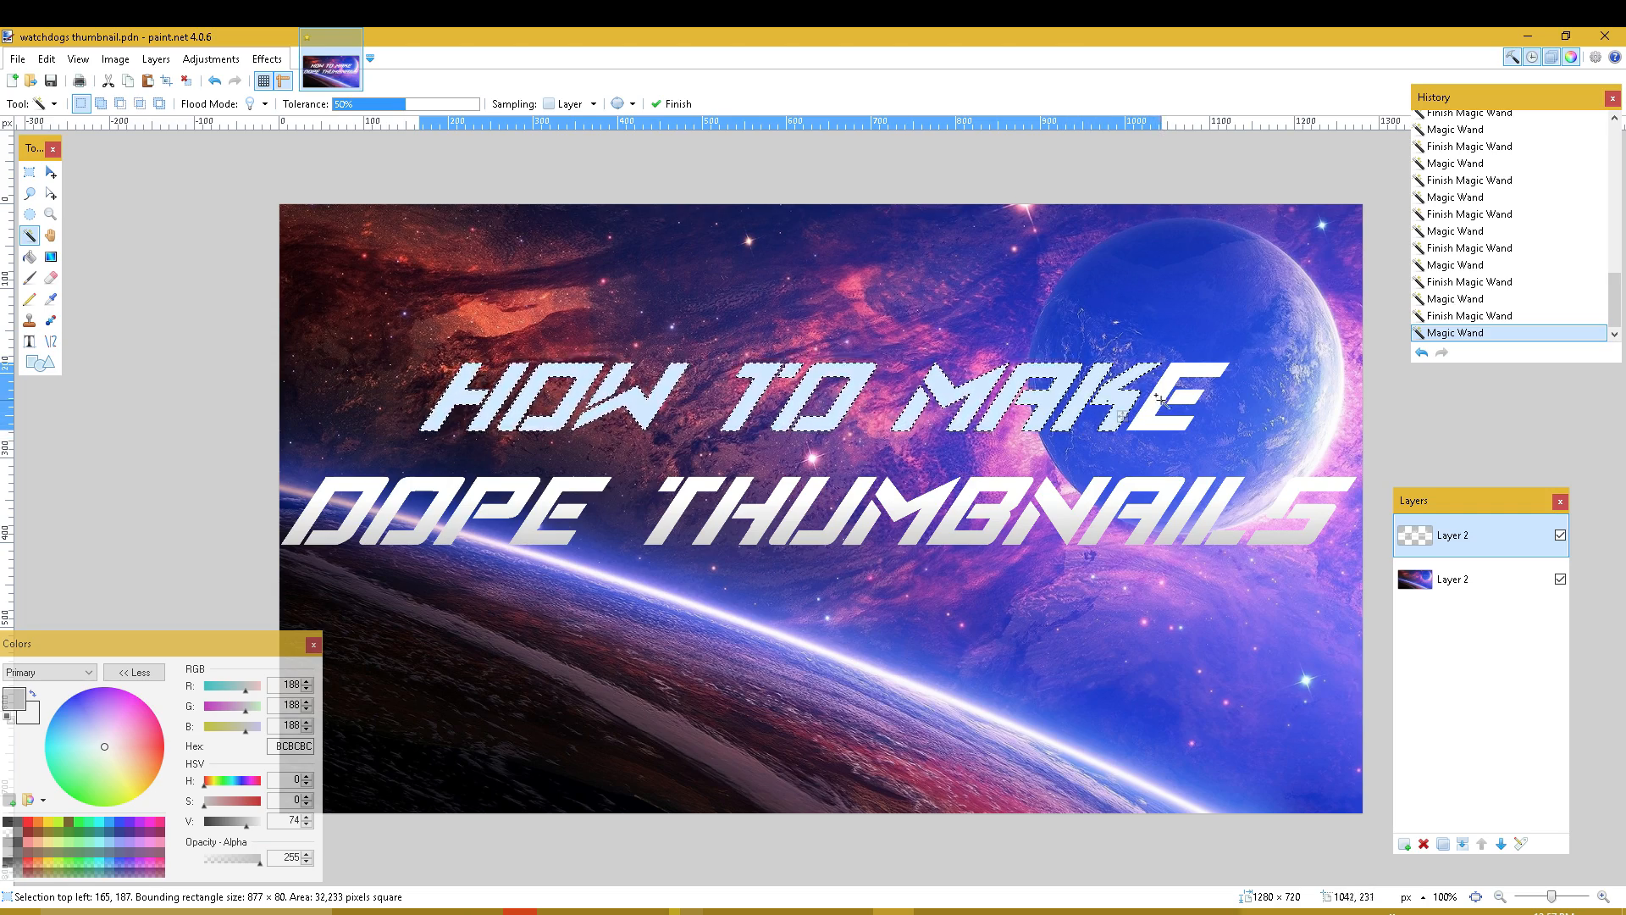
left_click(991, 331, "ctrl")
key("ctrl+z")
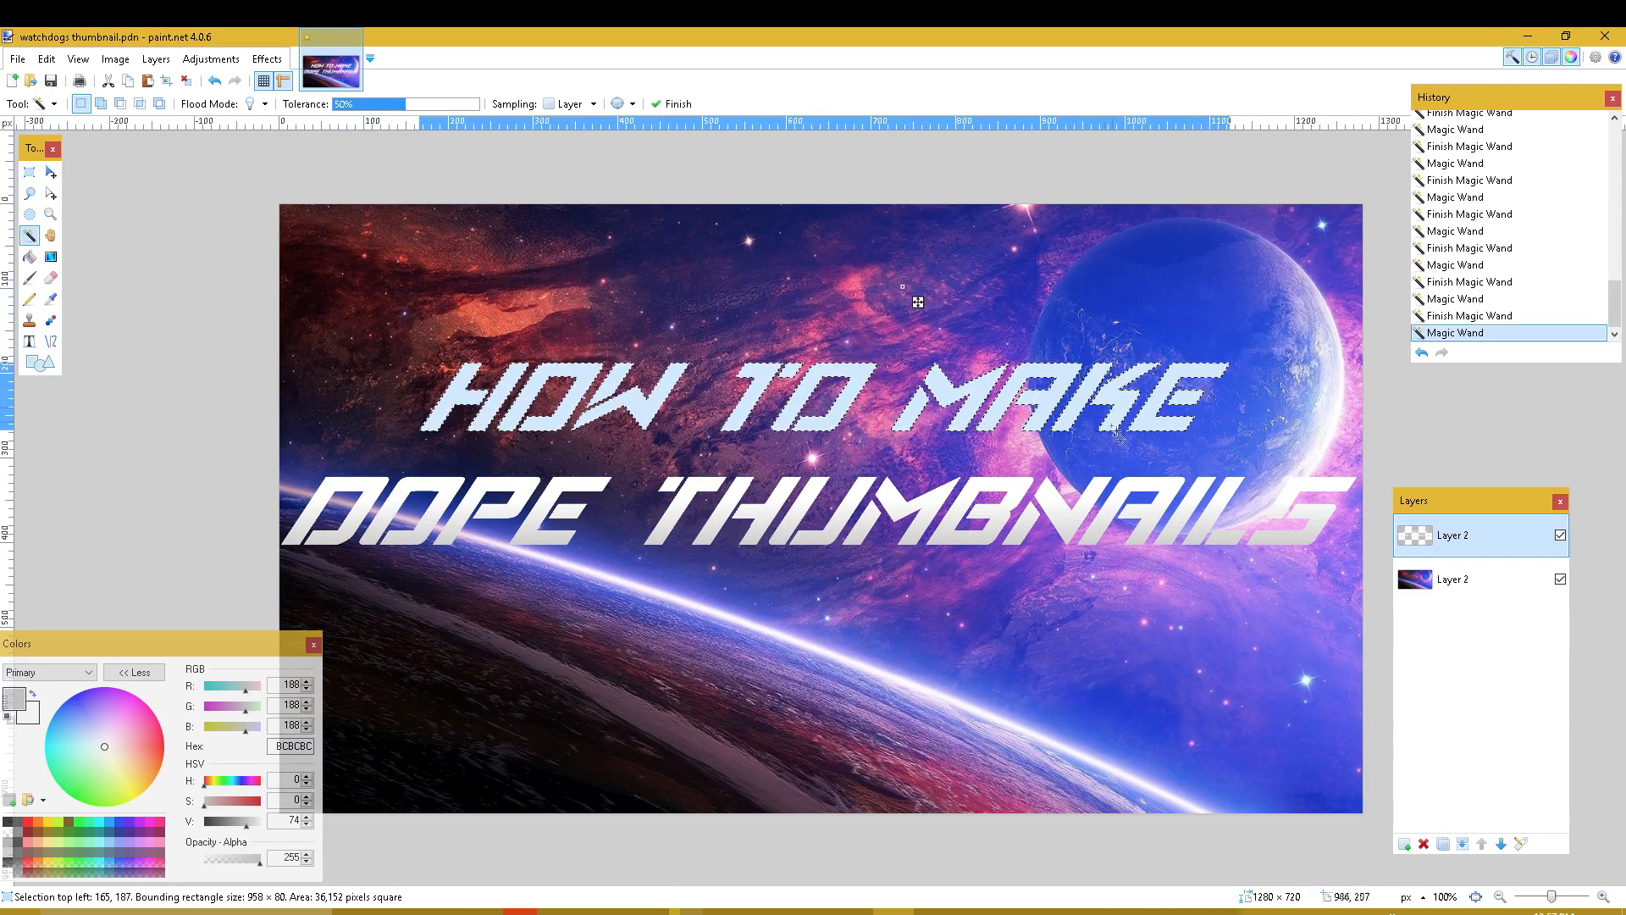
- Apply a grey-to-white linear gradient running straight up from just below "HOW TO MAKE", and deselect
left_click(51, 257)
left_click_drag(769, 463, 768, 414)
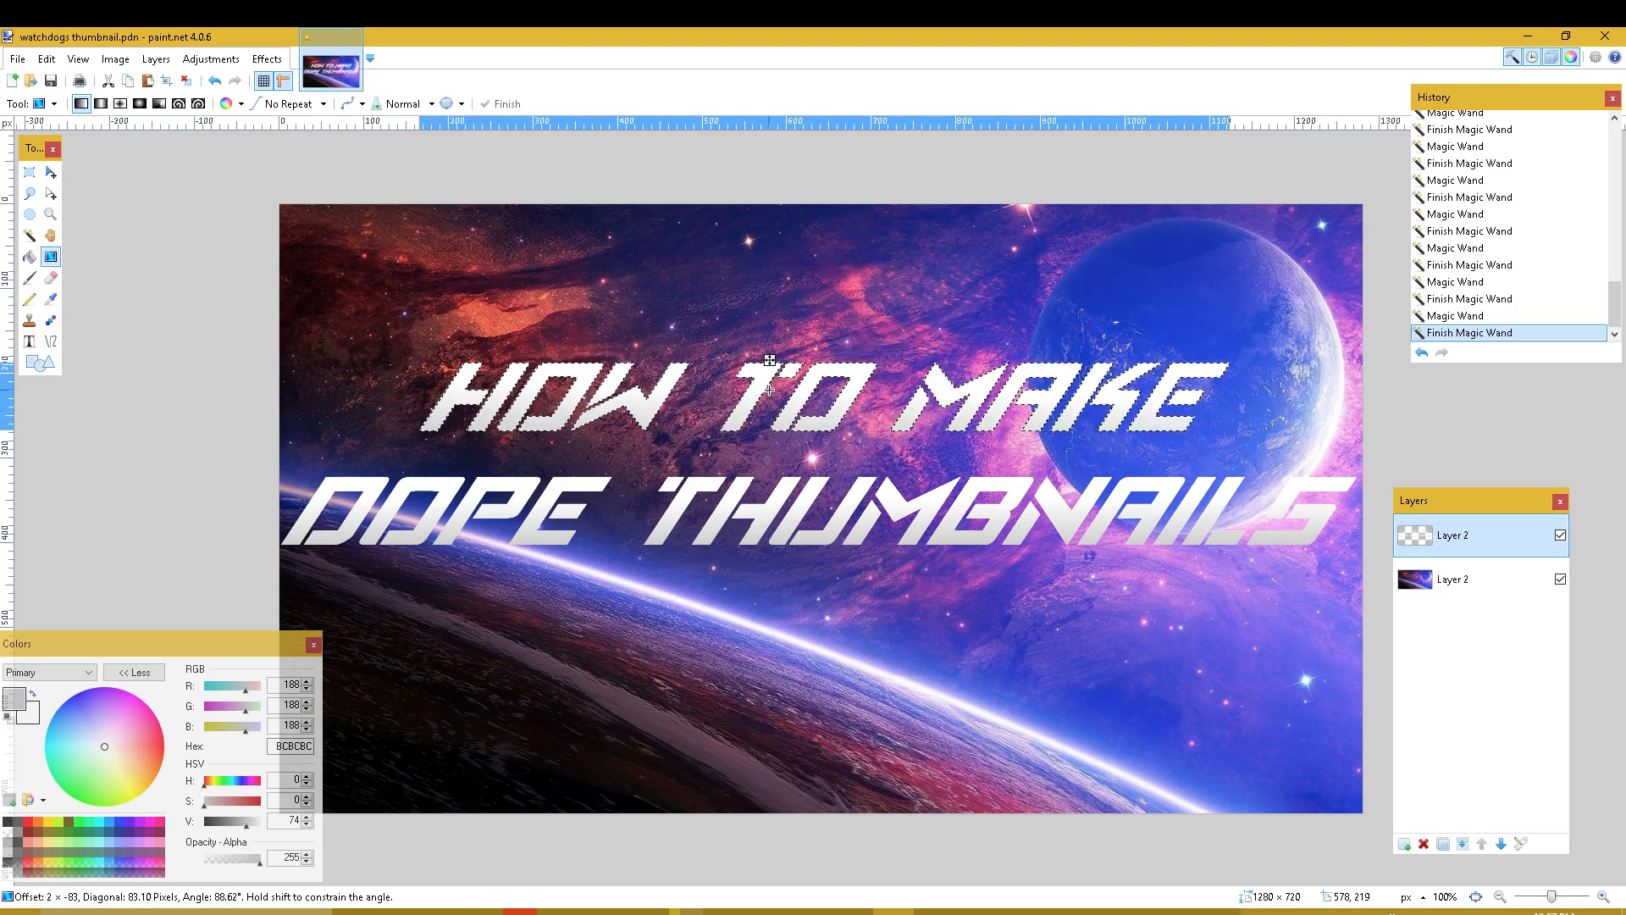
left_click_drag(769, 390, 770, 391)
key("ctrl+d")
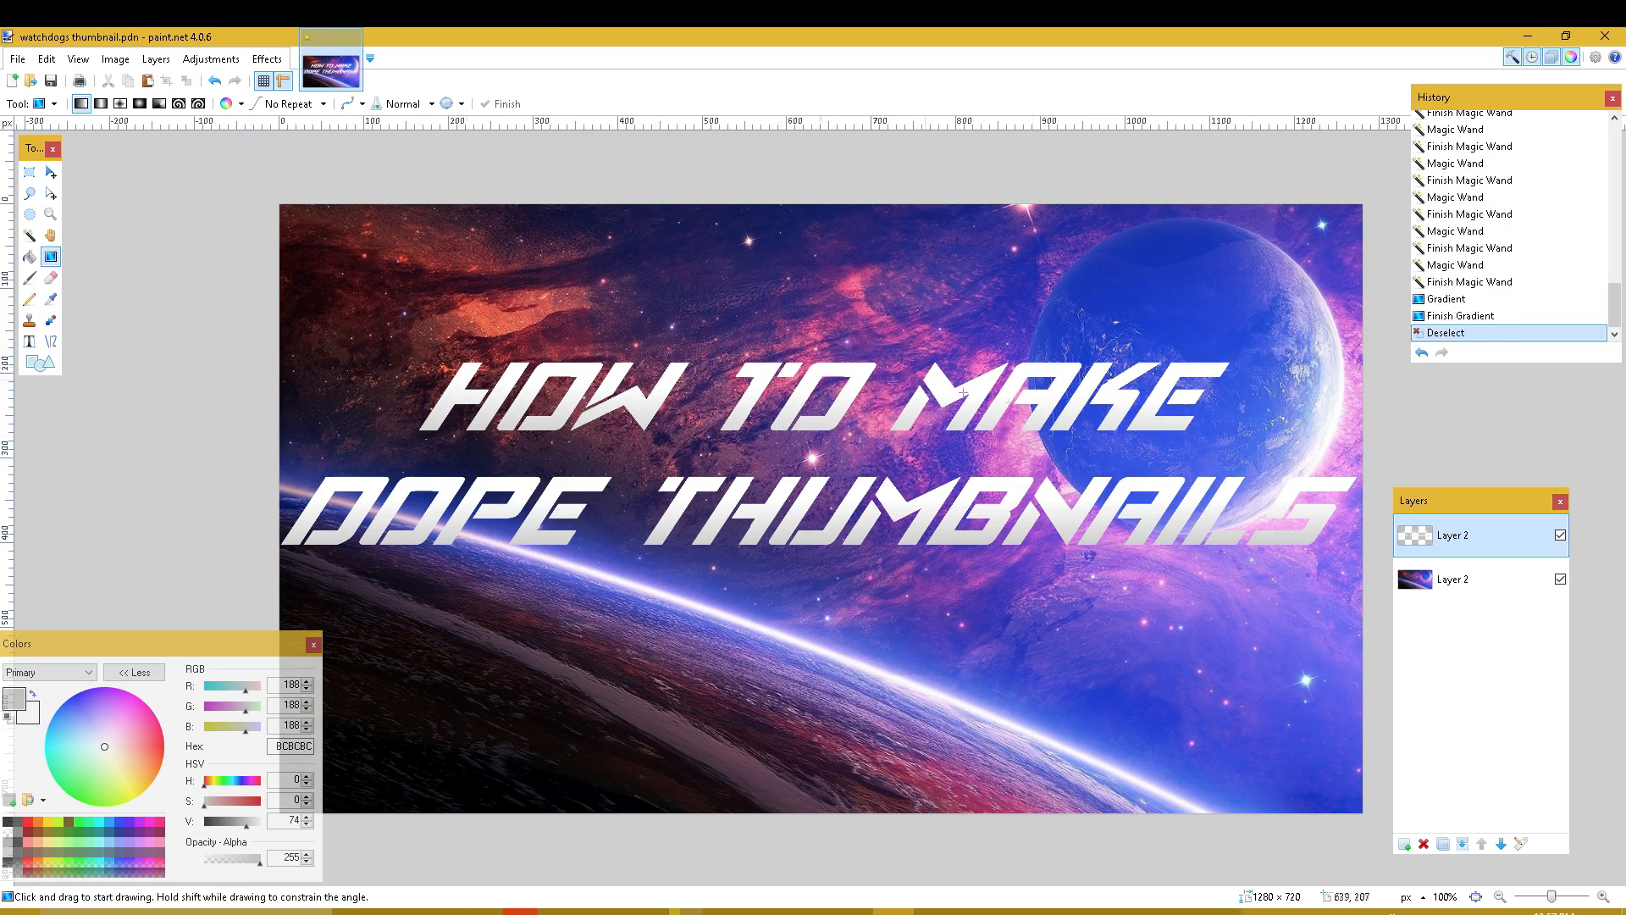
- Select the whole transparent area around the title letters on the text layer with the Magic Wand
left_click(31, 236)
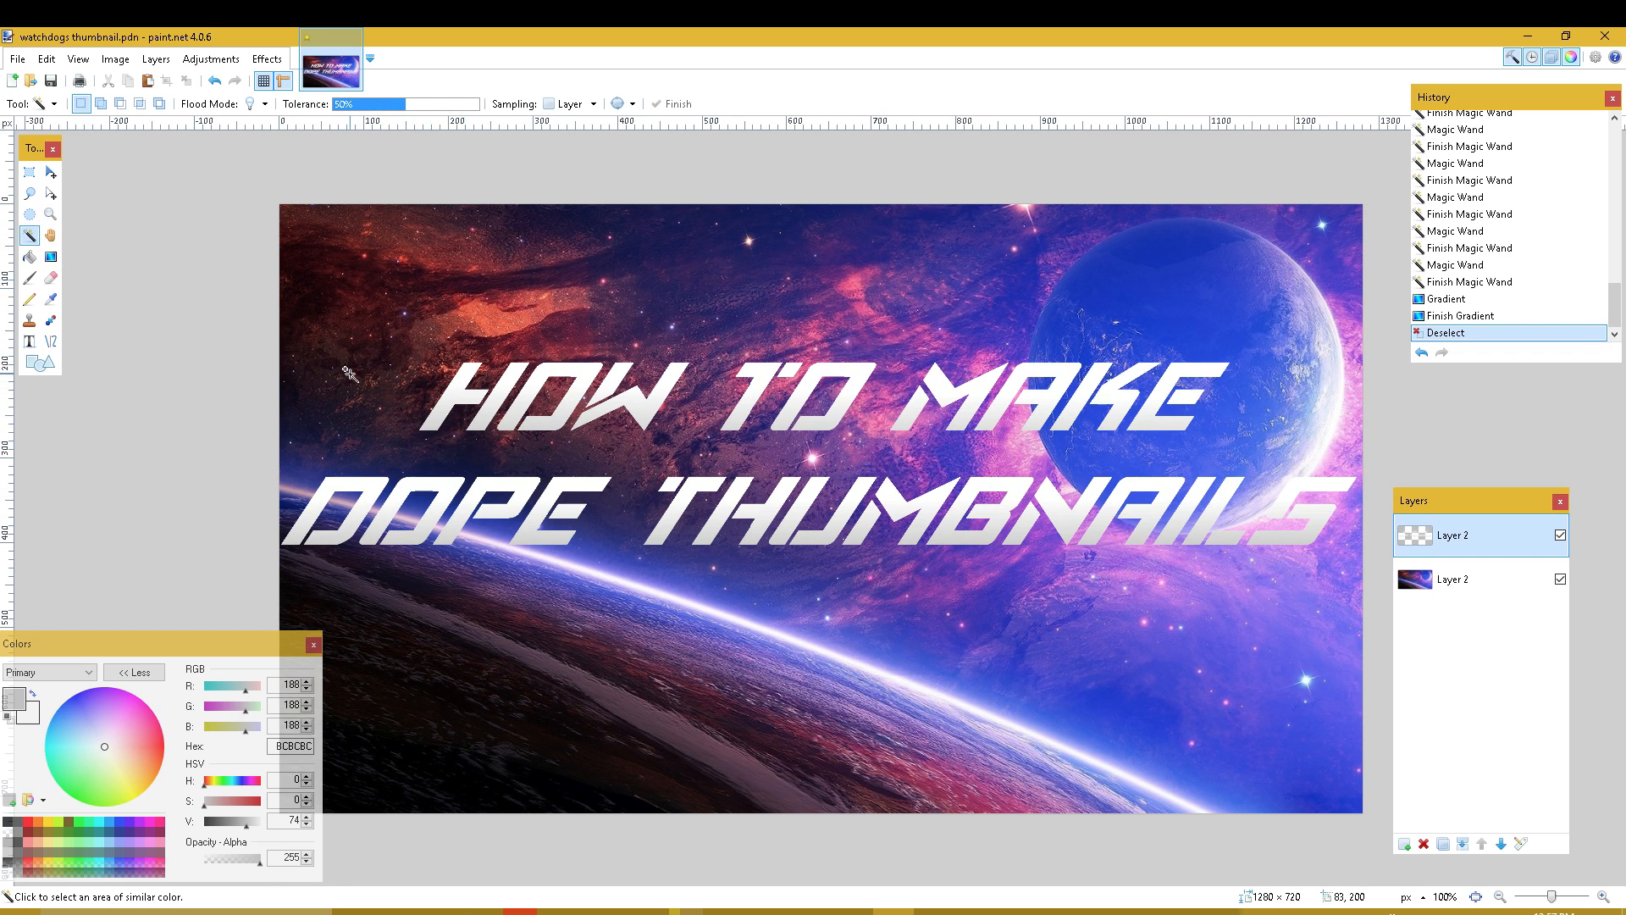
key("ctrl+a")
left_click(406, 486)
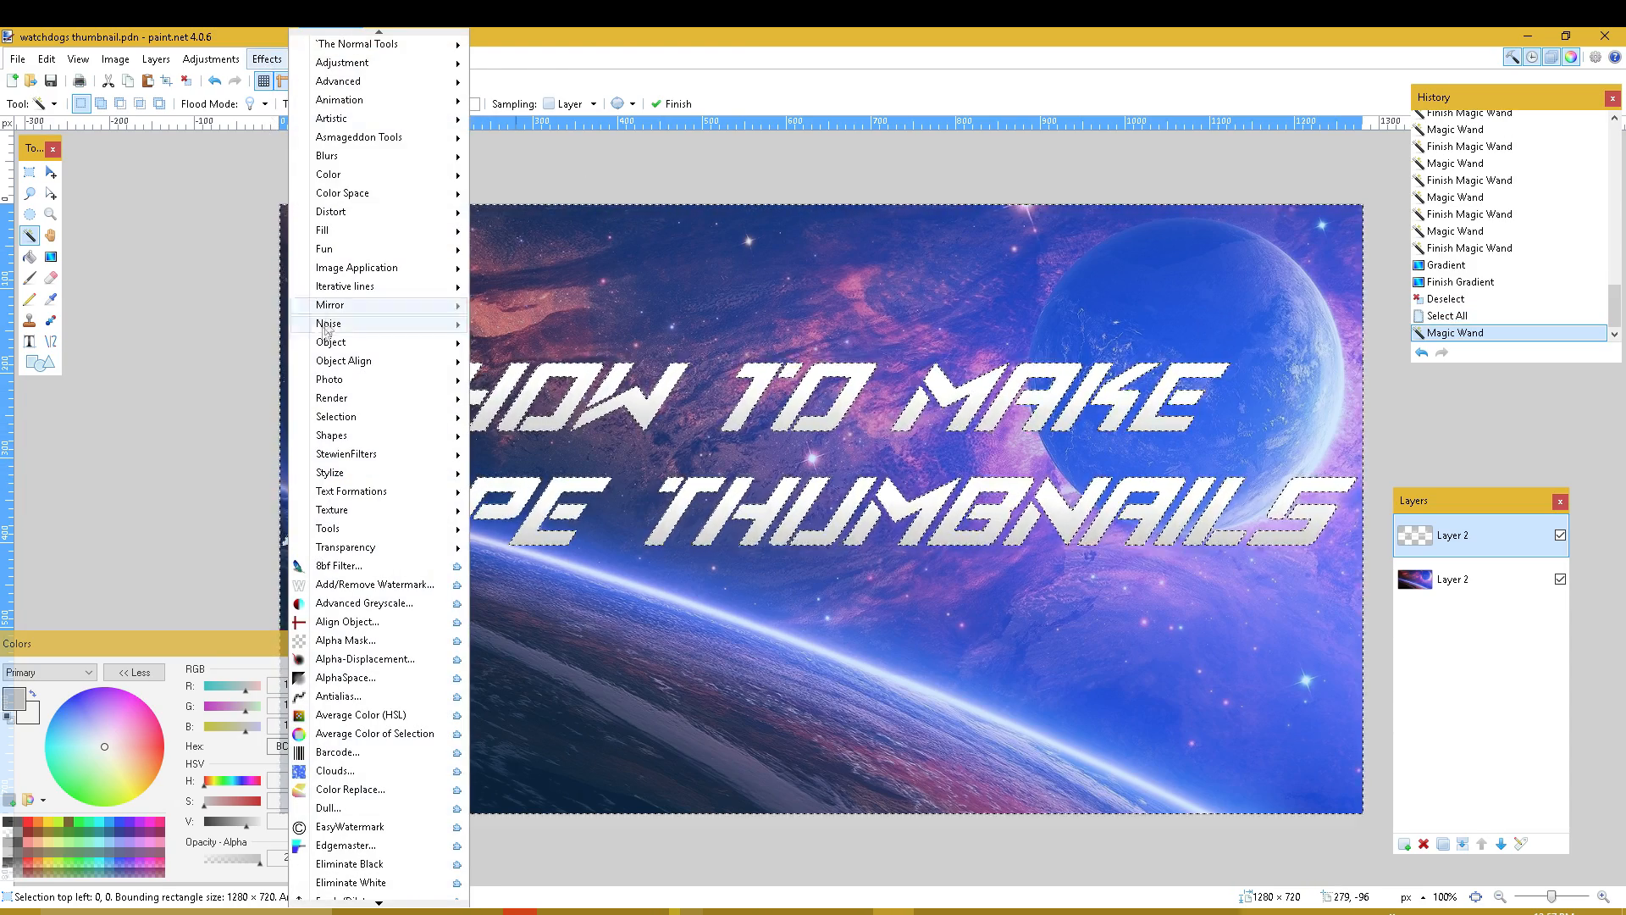
- Start the Drop Shadow effect on the area around the letters and set the shadow colour to black
mouse_move(373, 346)
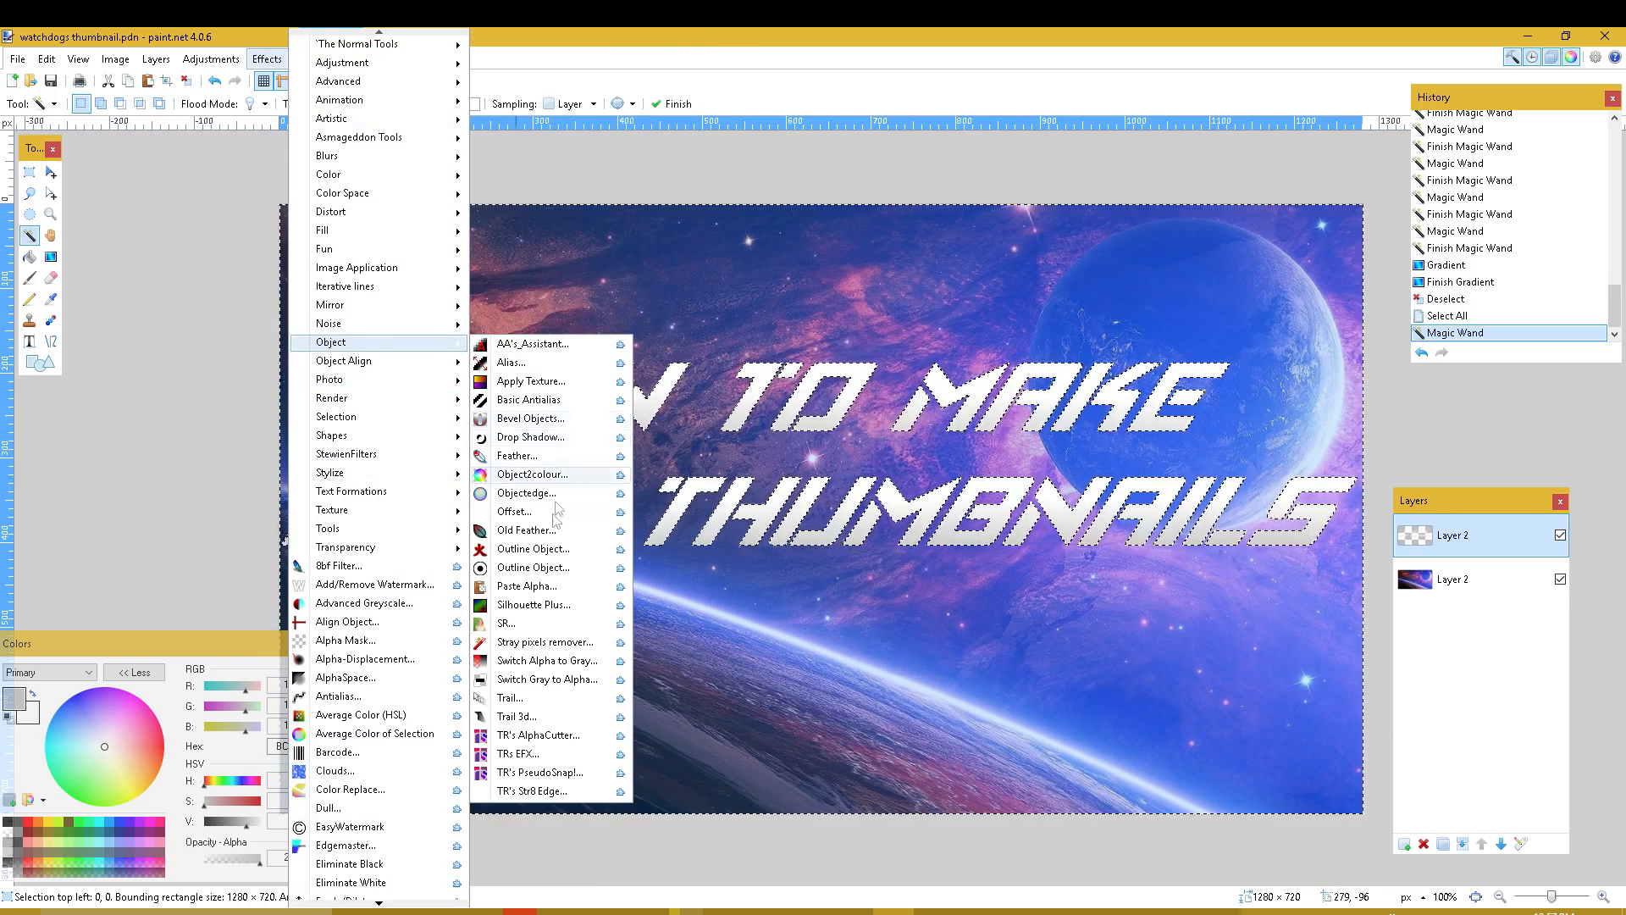
left_click(532, 442)
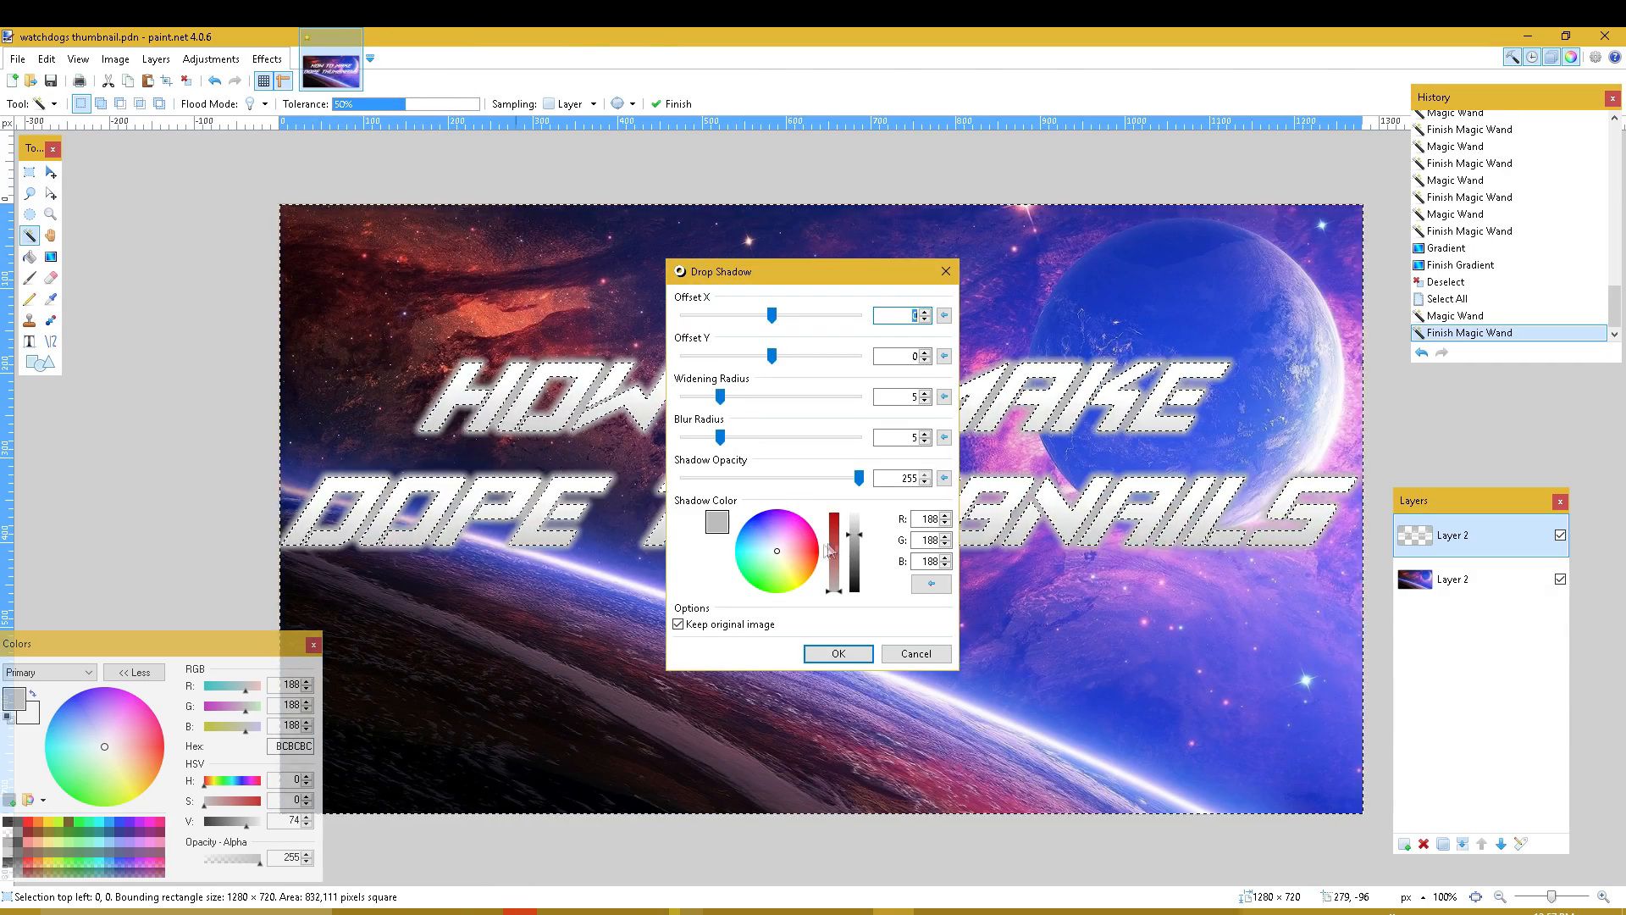
left_click(857, 548)
left_click_drag(859, 552, 857, 514)
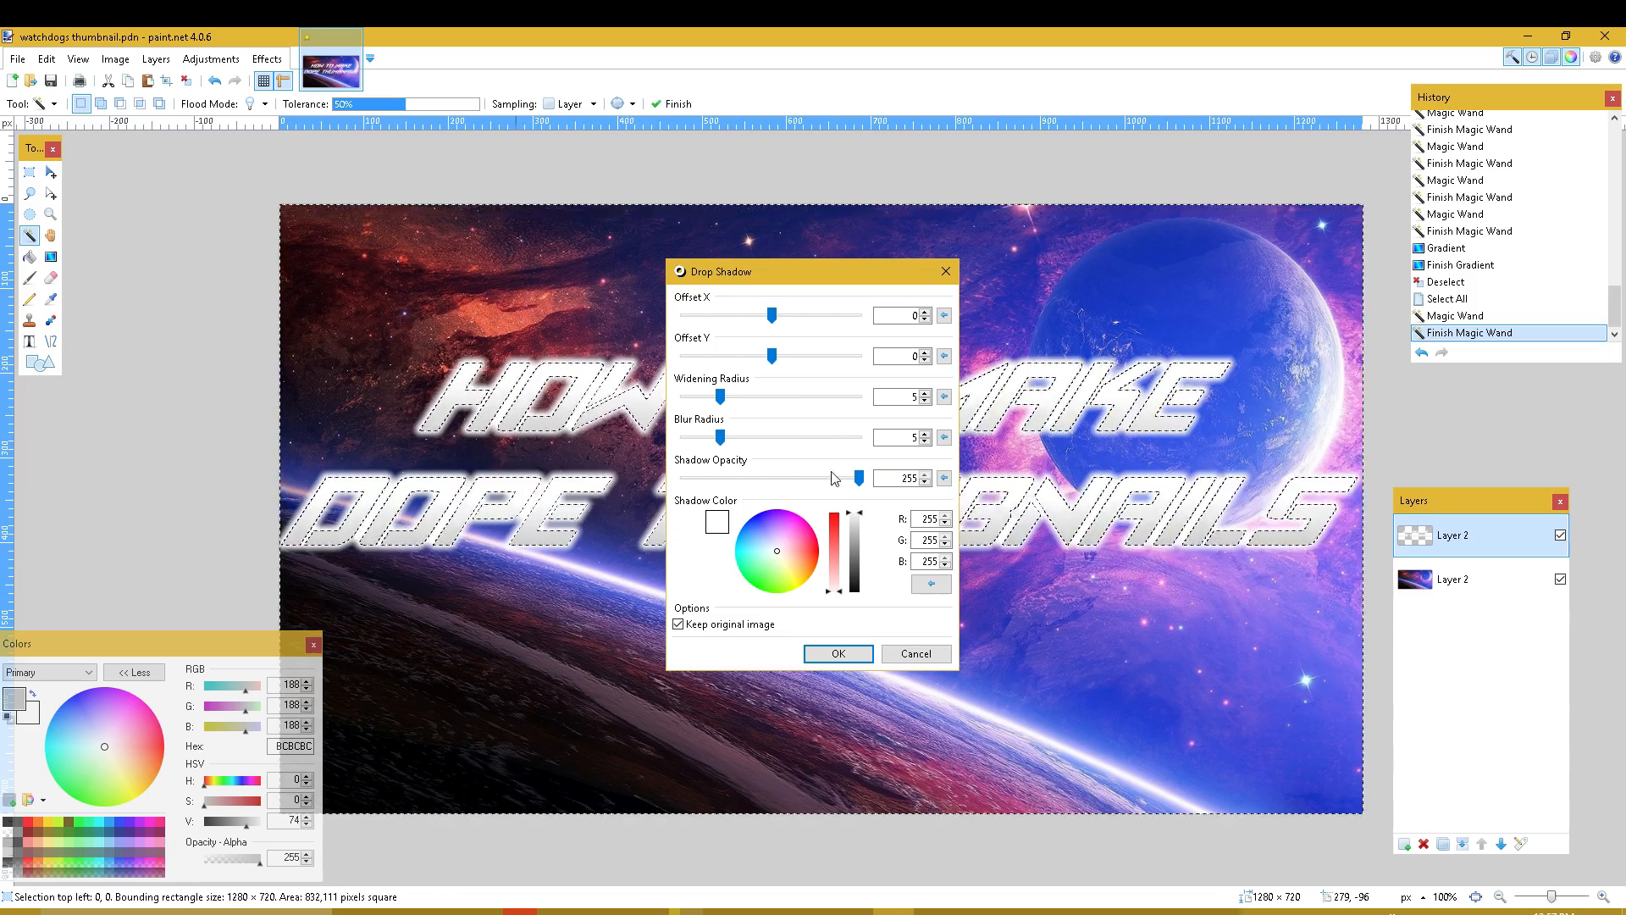
left_click_drag(854, 513, 854, 590)
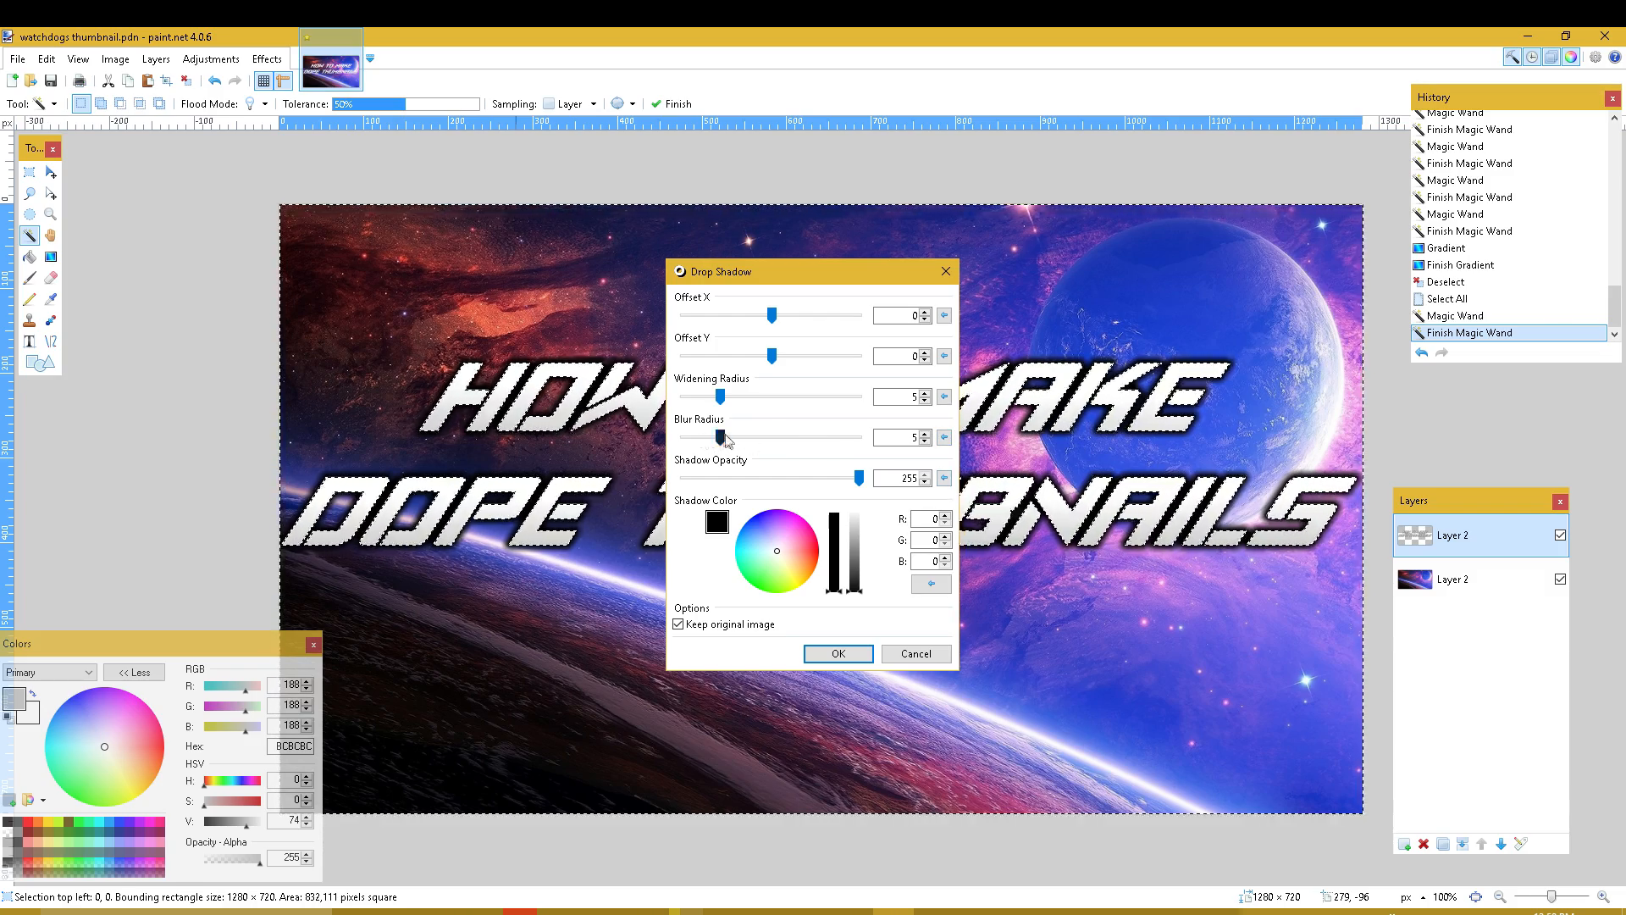
- Apply the black drop shadow with blur radius 0, widening radius 3 and vertical offset 1, and deselect
left_click_drag(716, 438, 698, 396)
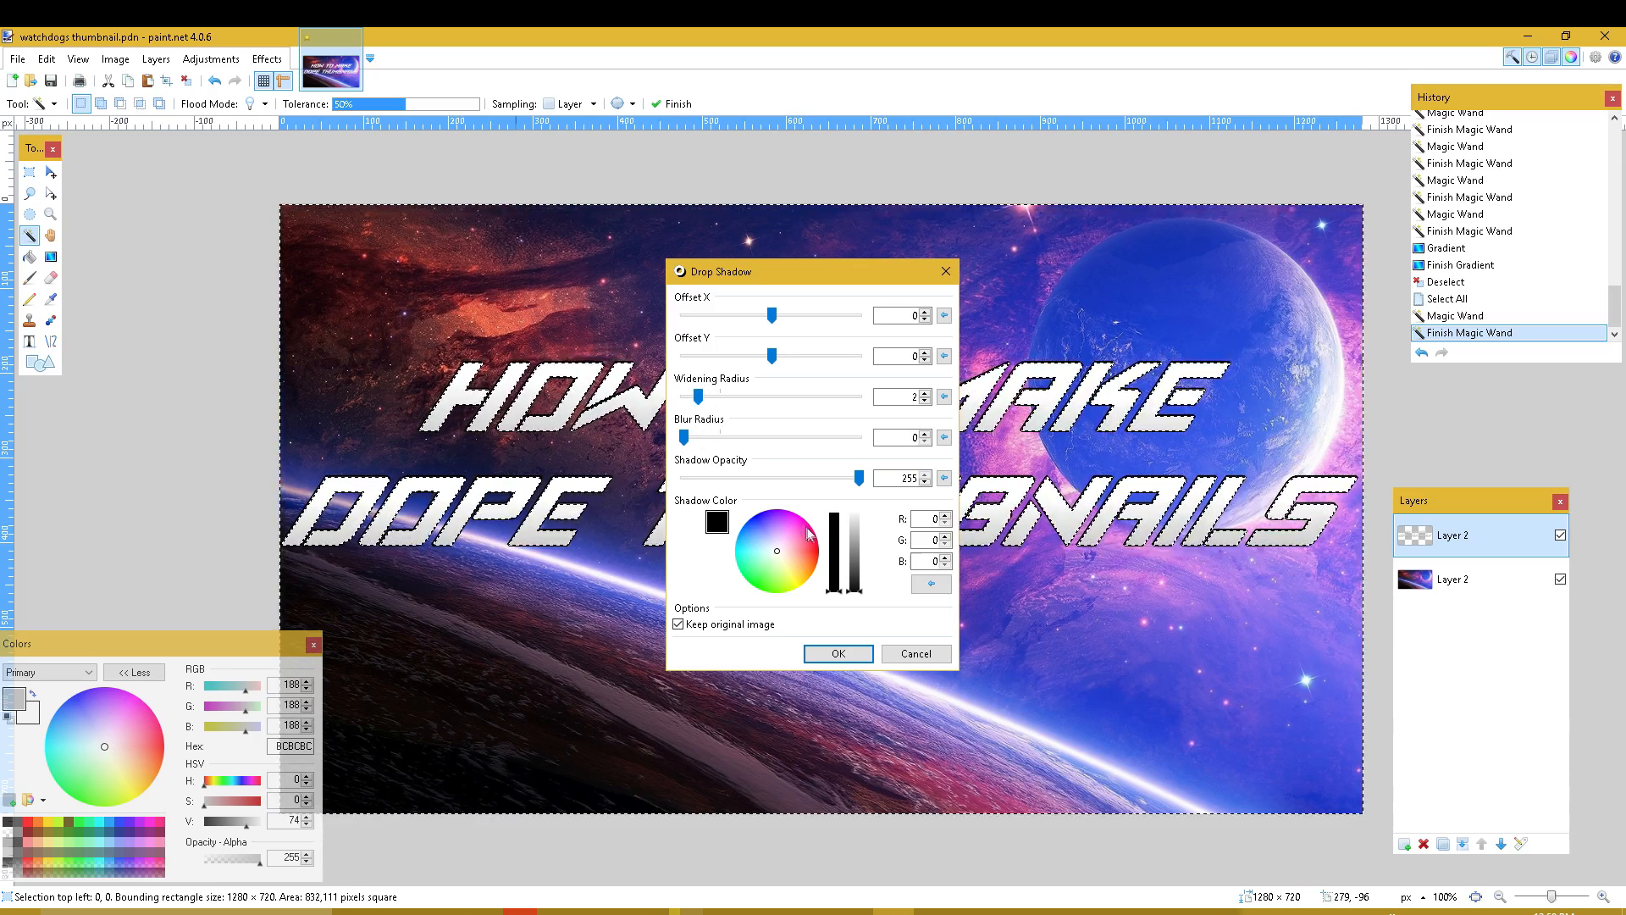
left_click(855, 550)
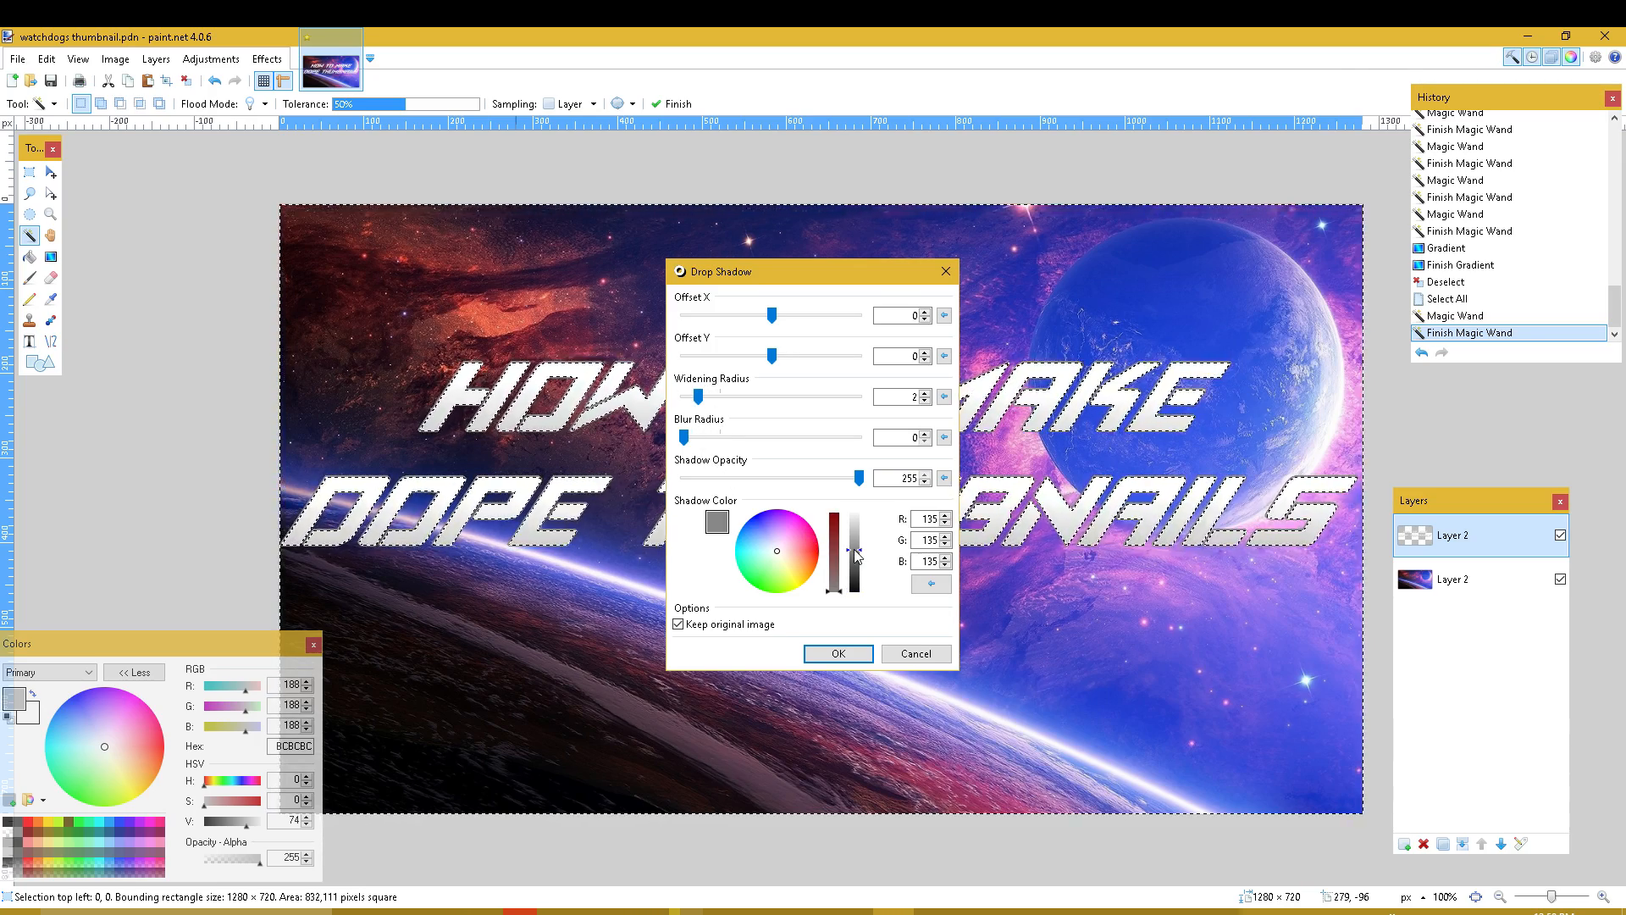
left_click_drag(854, 549, 847, 603)
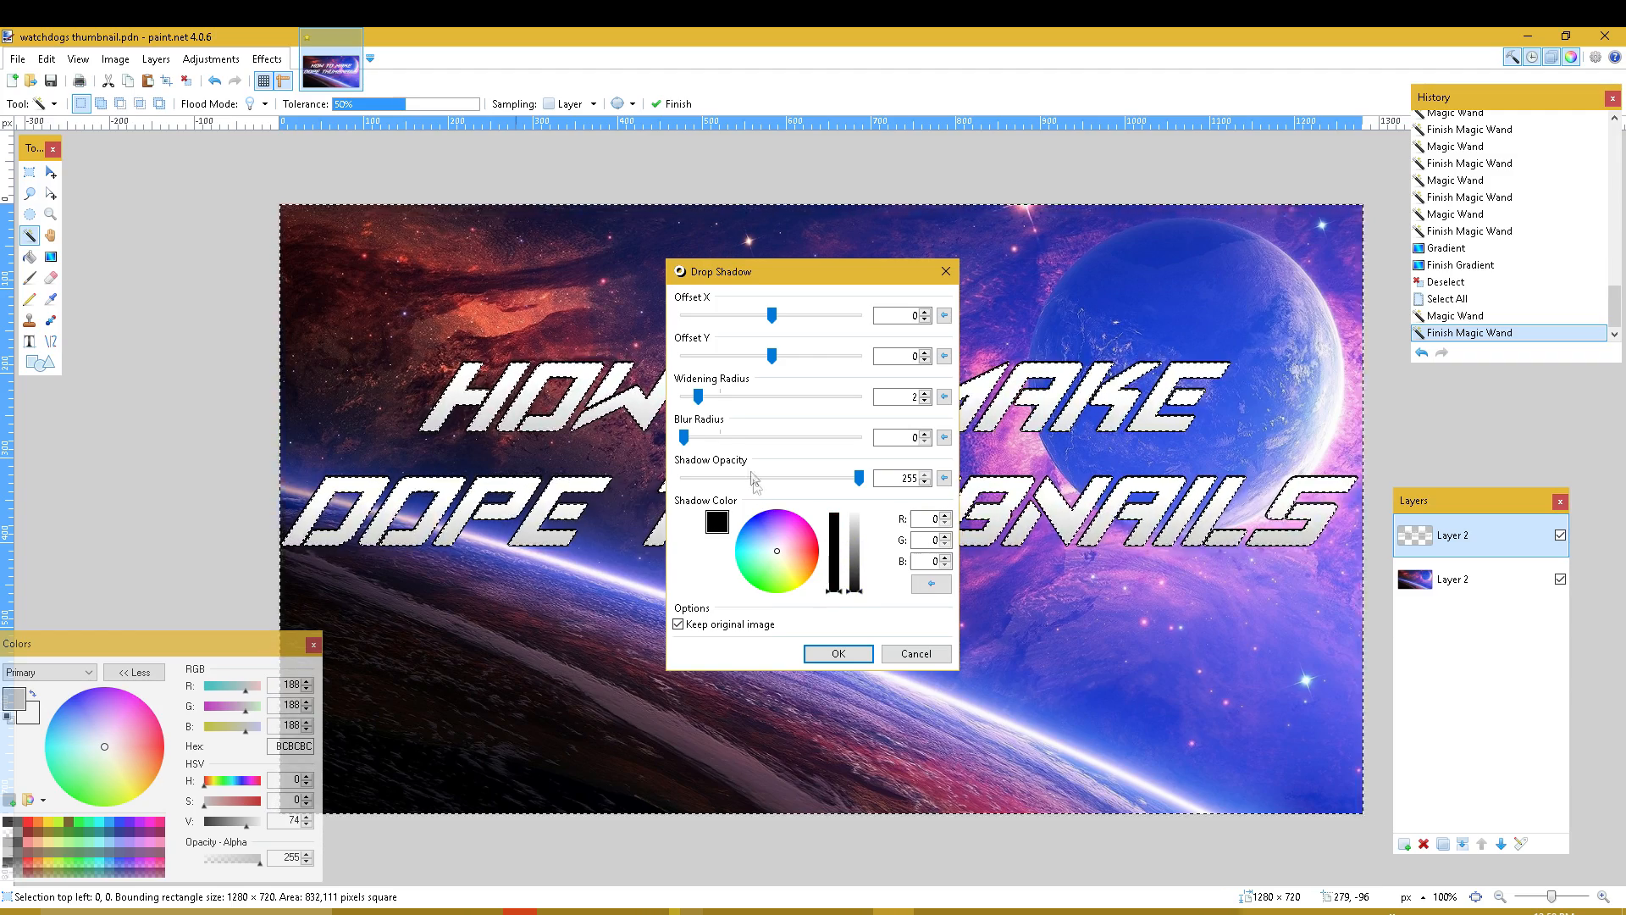
left_click_drag(701, 408, 706, 407)
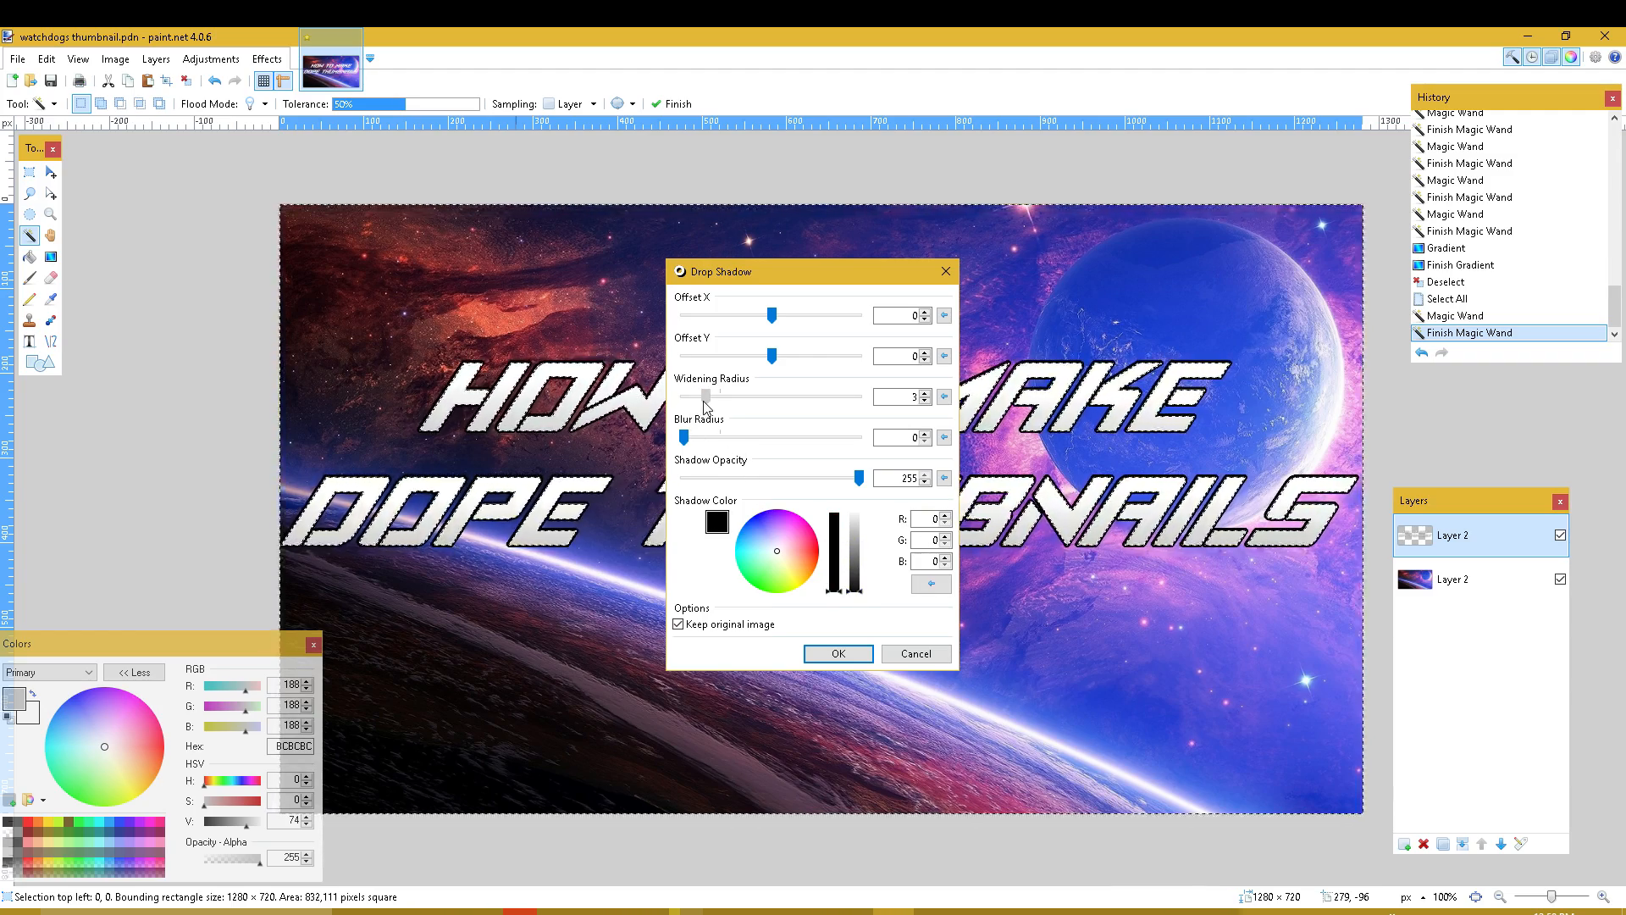
mouse_move(772, 356)
left_mouse_down()
mouse_move(792, 359)
mouse_move(774, 362)
left_mouse_up()
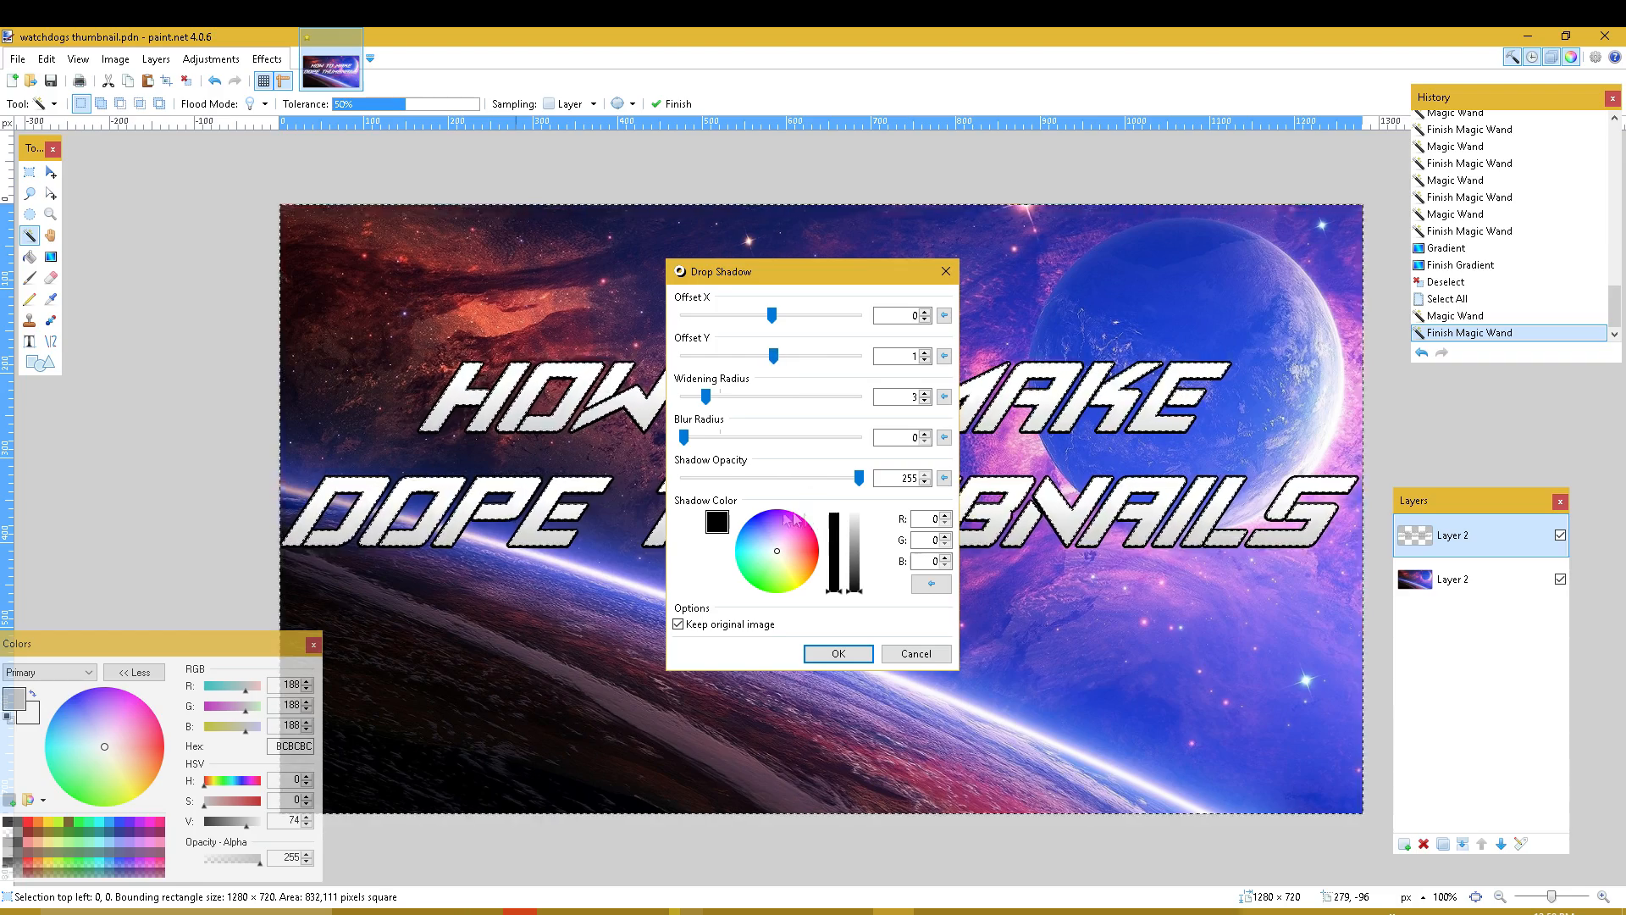
left_click(838, 654)
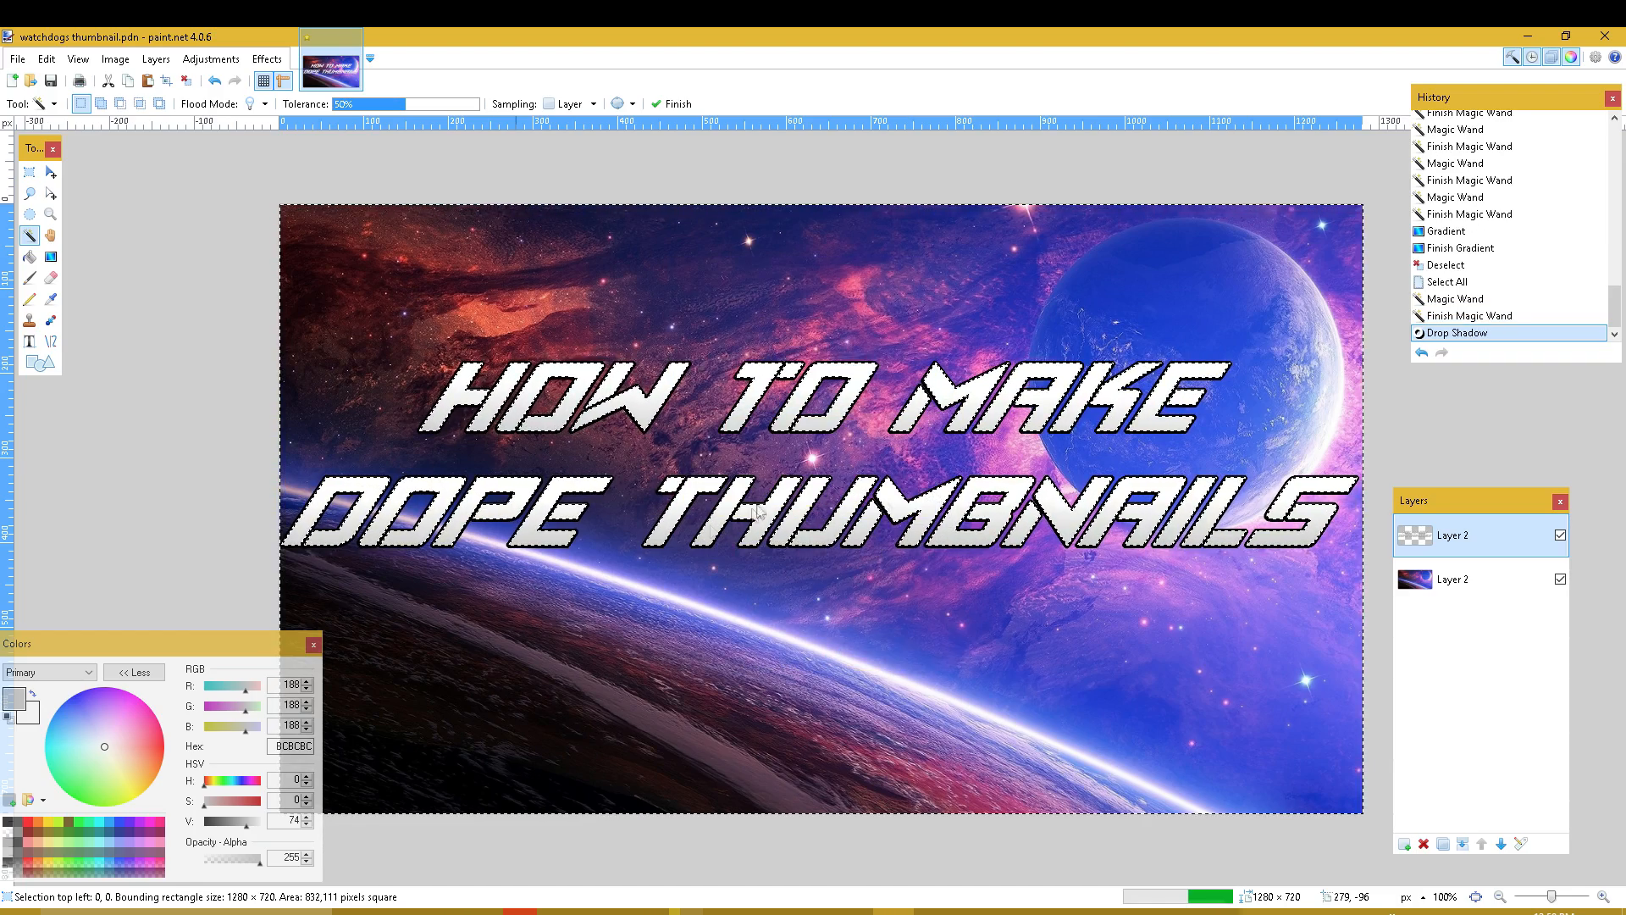
key("ctrl+d")
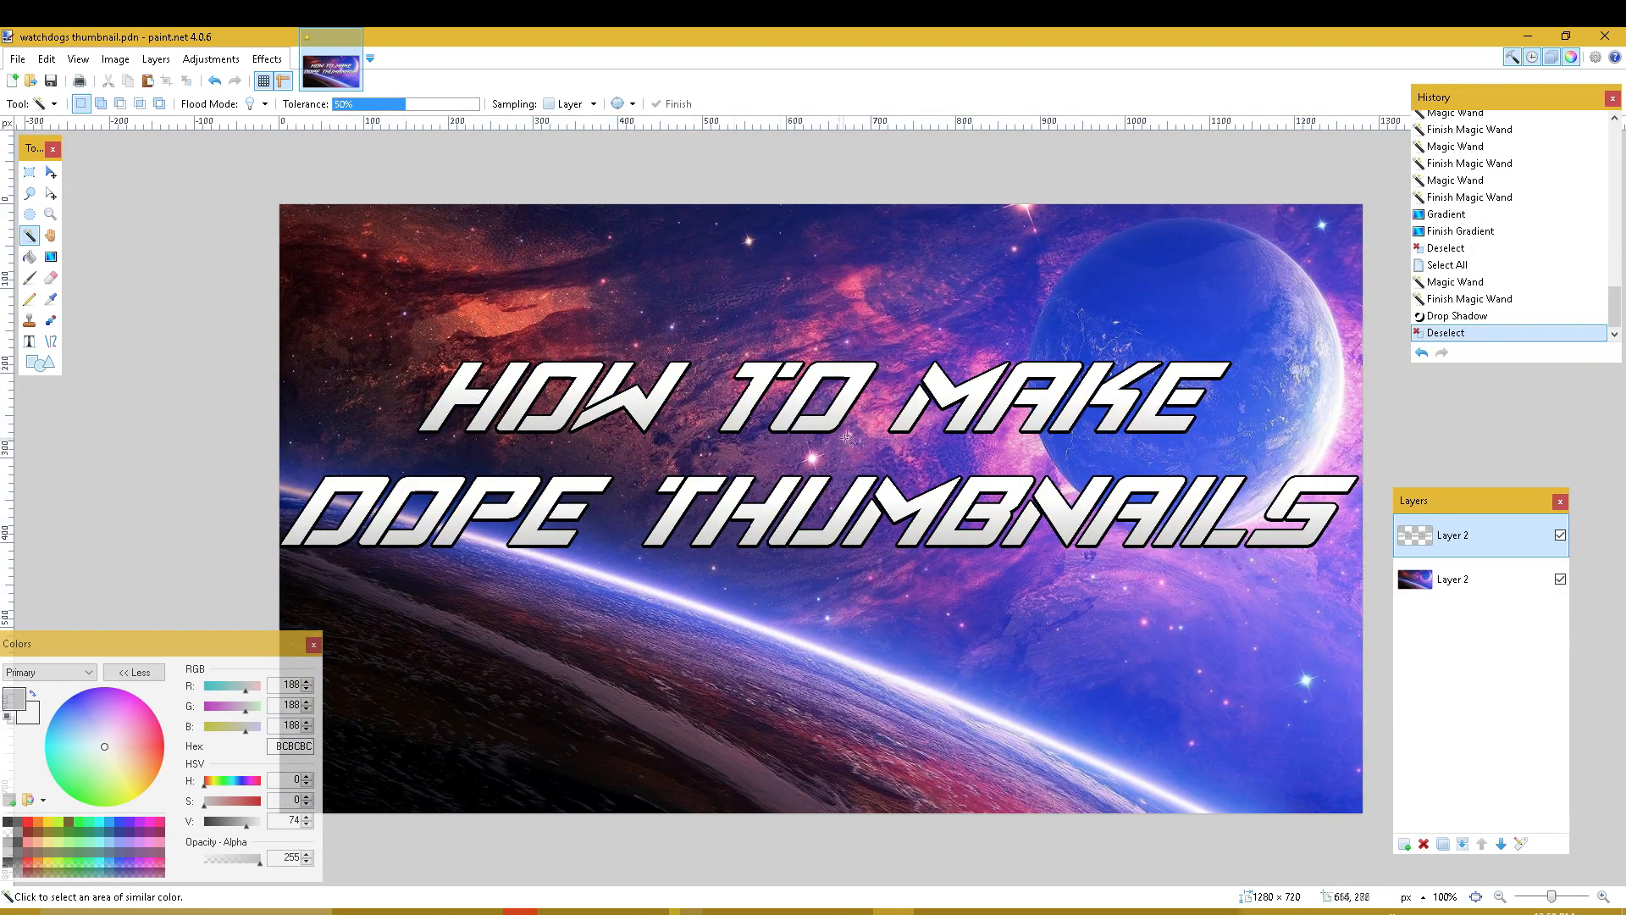
- Select the fill of all title letters inside their black outline using the Magic Wand with a global flood
key("ctrl+a")
left_click(448, 384)
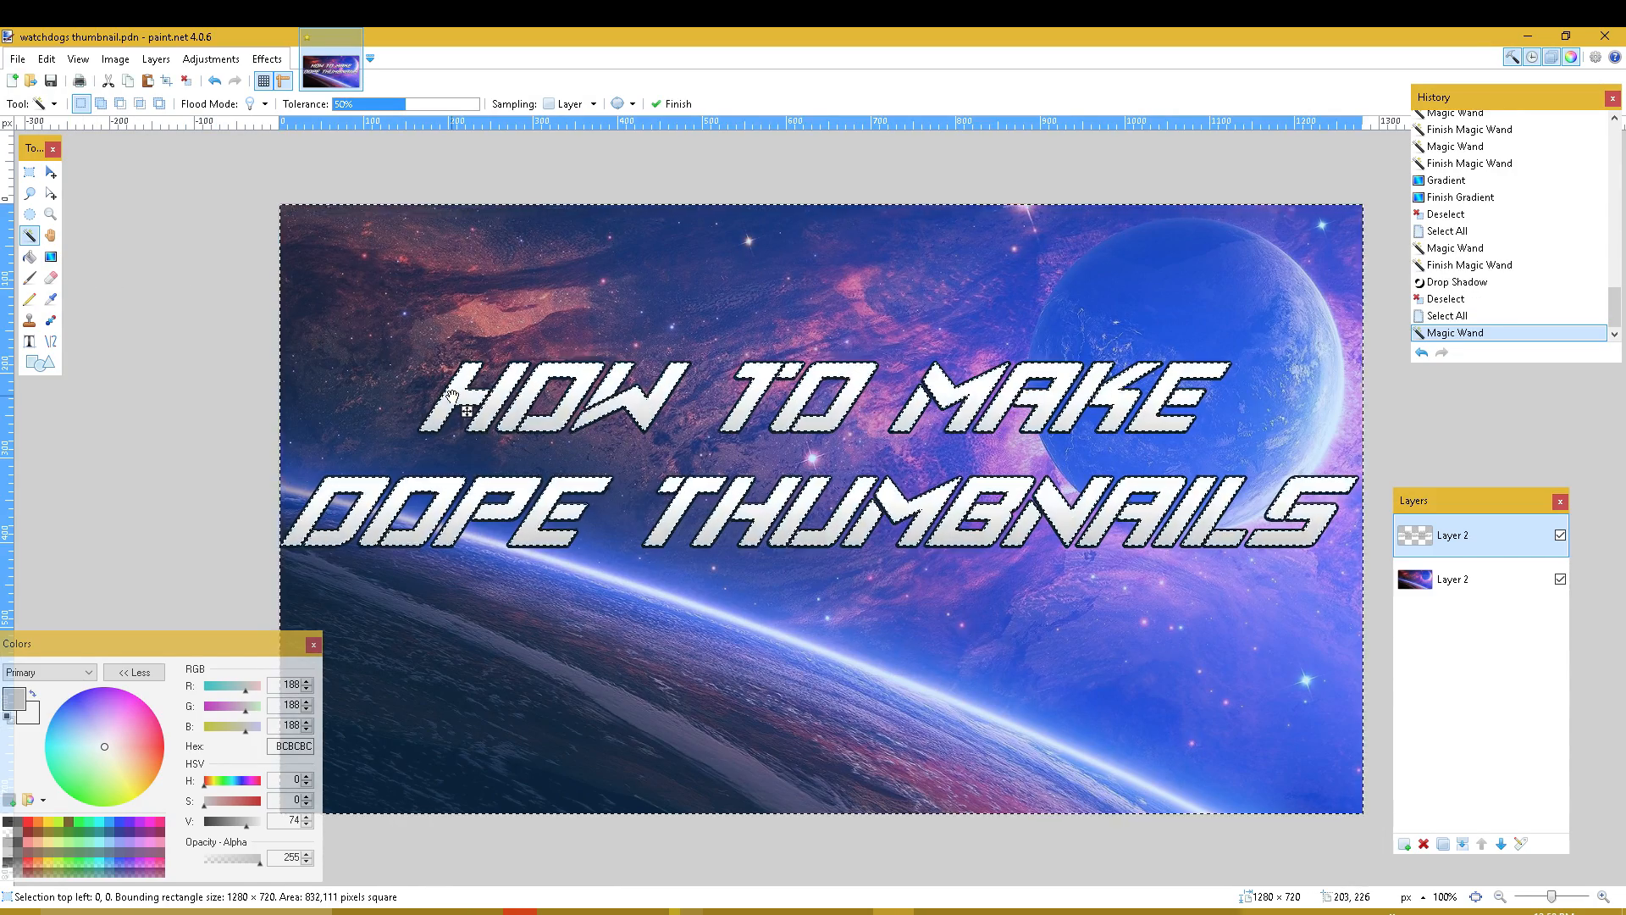
left_click(458, 386)
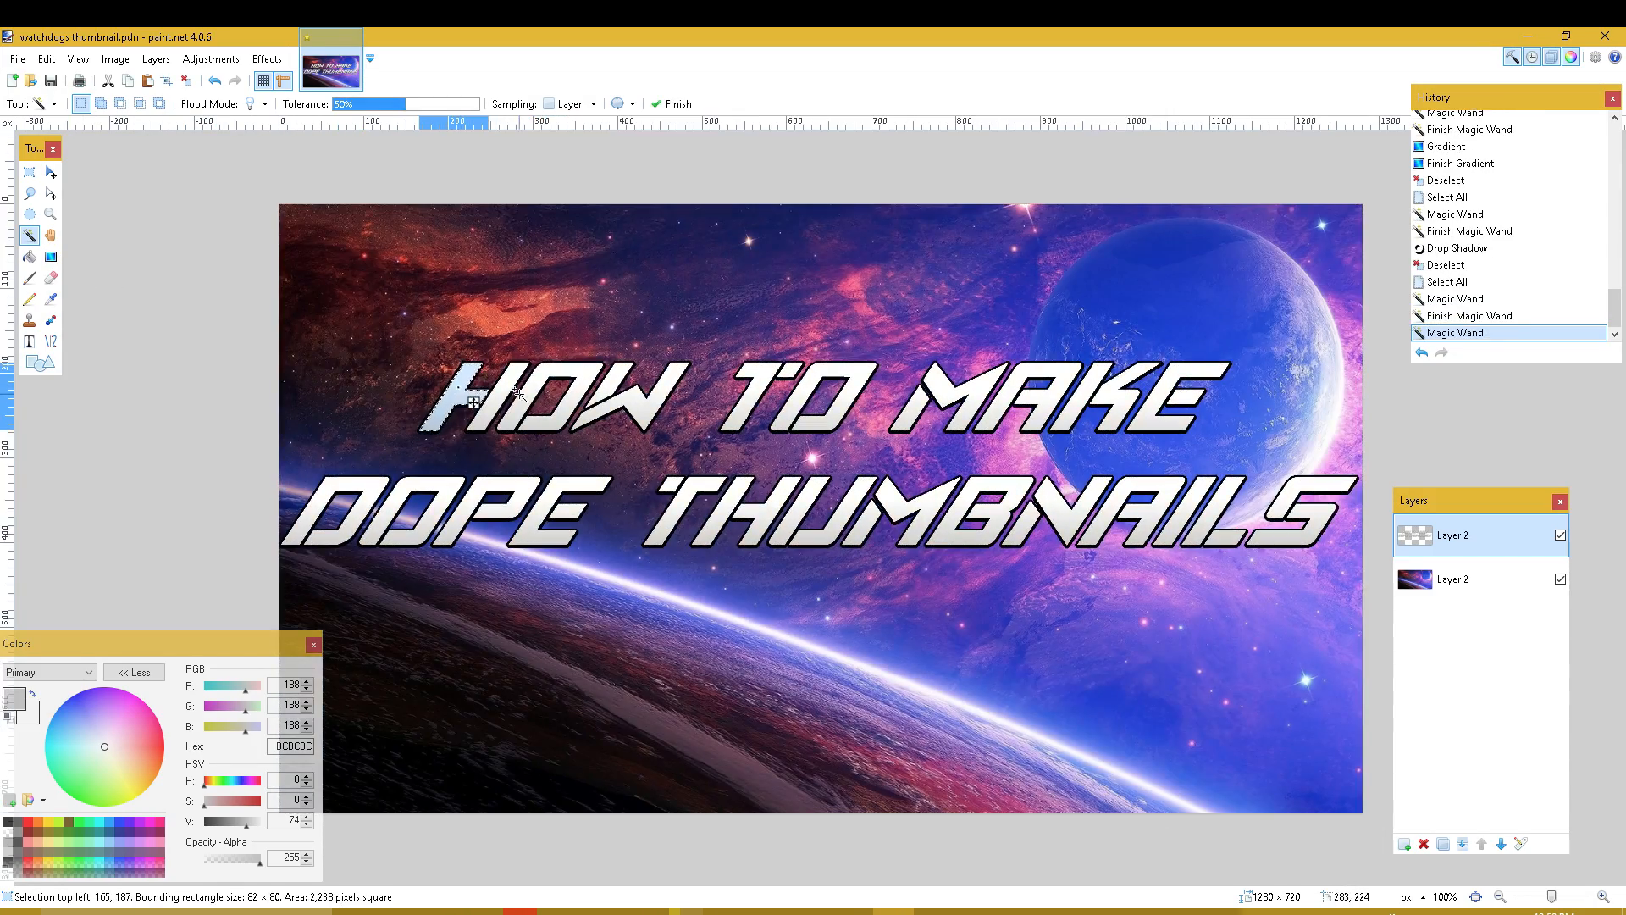
left_click(500, 387, "ctrl")
left_click(548, 397, "shift")
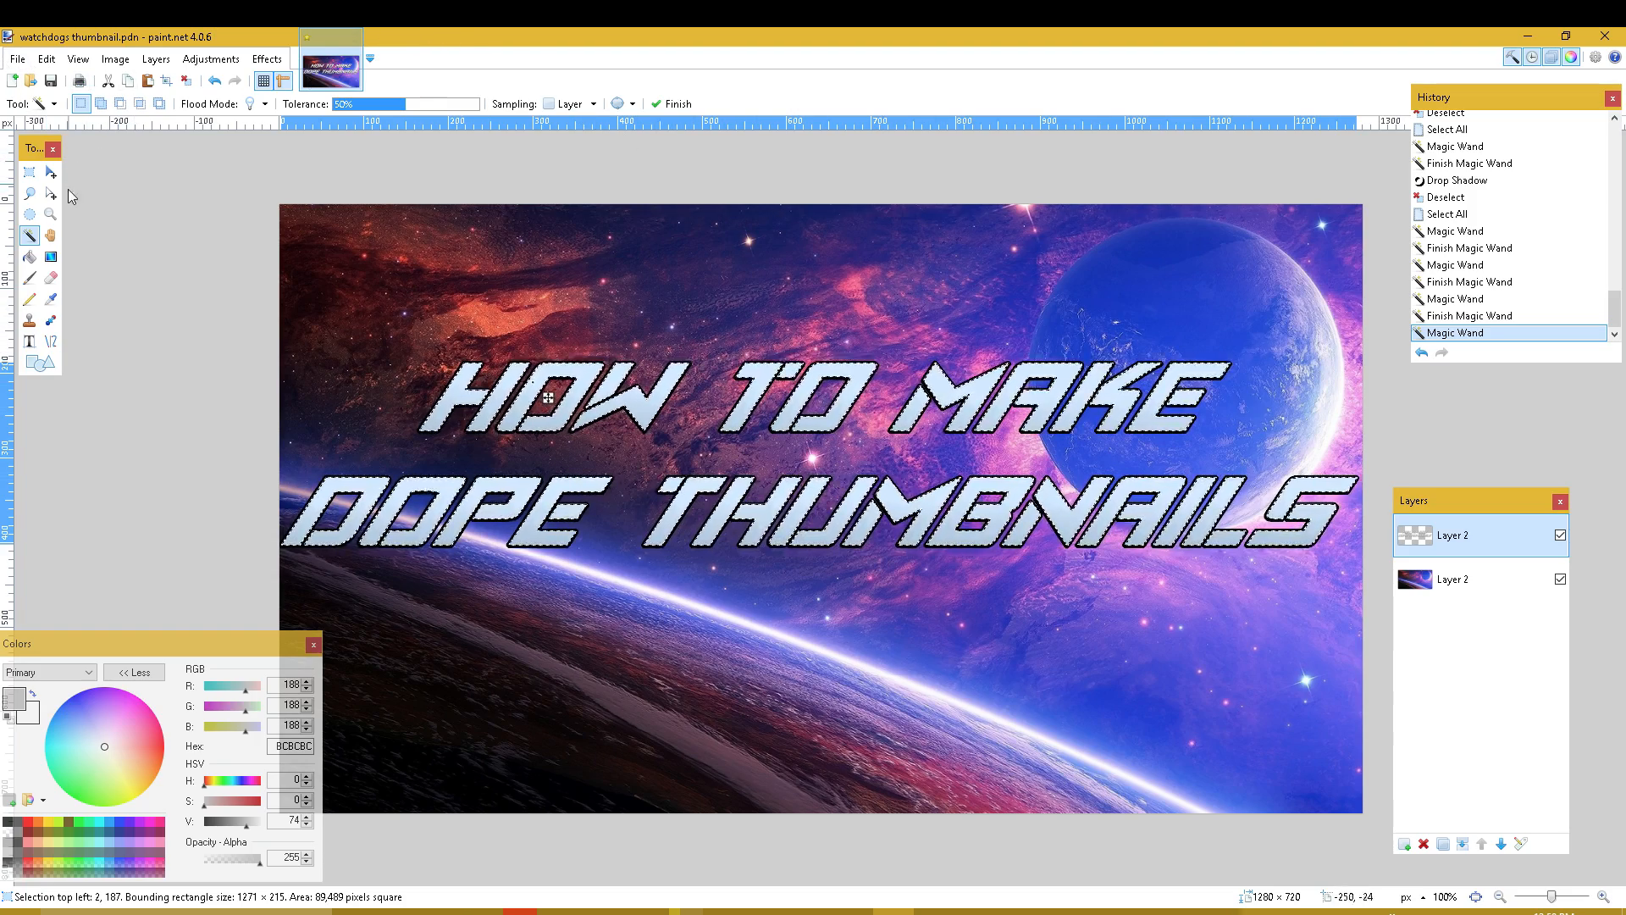
- Start the Bevel Objects effect on the selected letter fill with a maximum time limit of 500 and an overall depth of 17
left_click(270, 60)
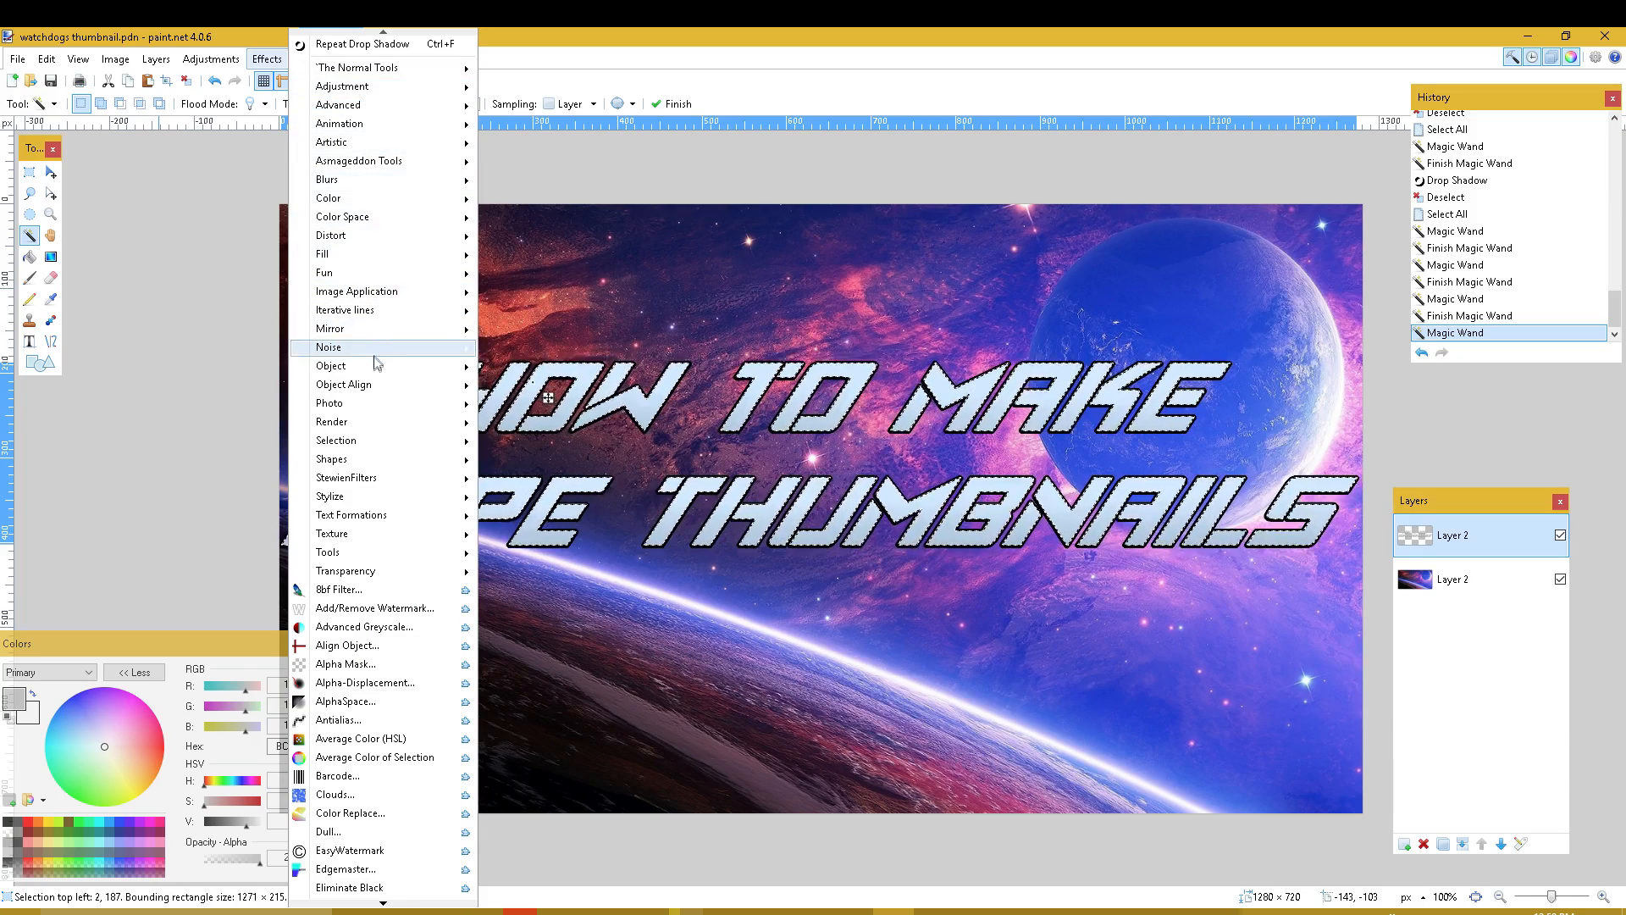
mouse_move(377, 373)
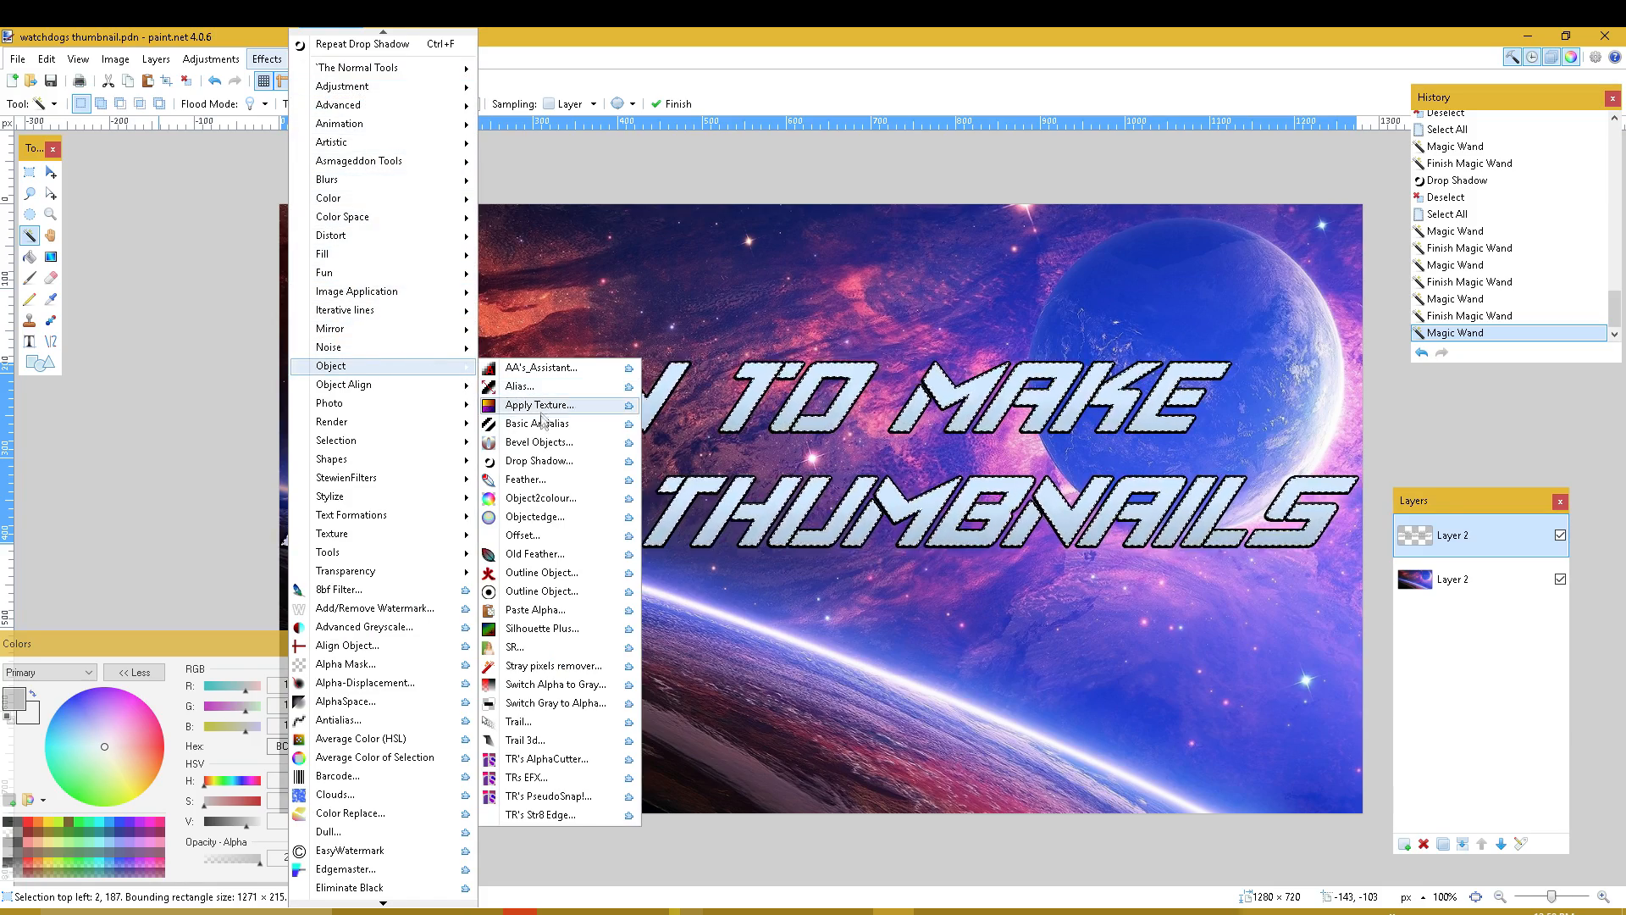
left_click(539, 442)
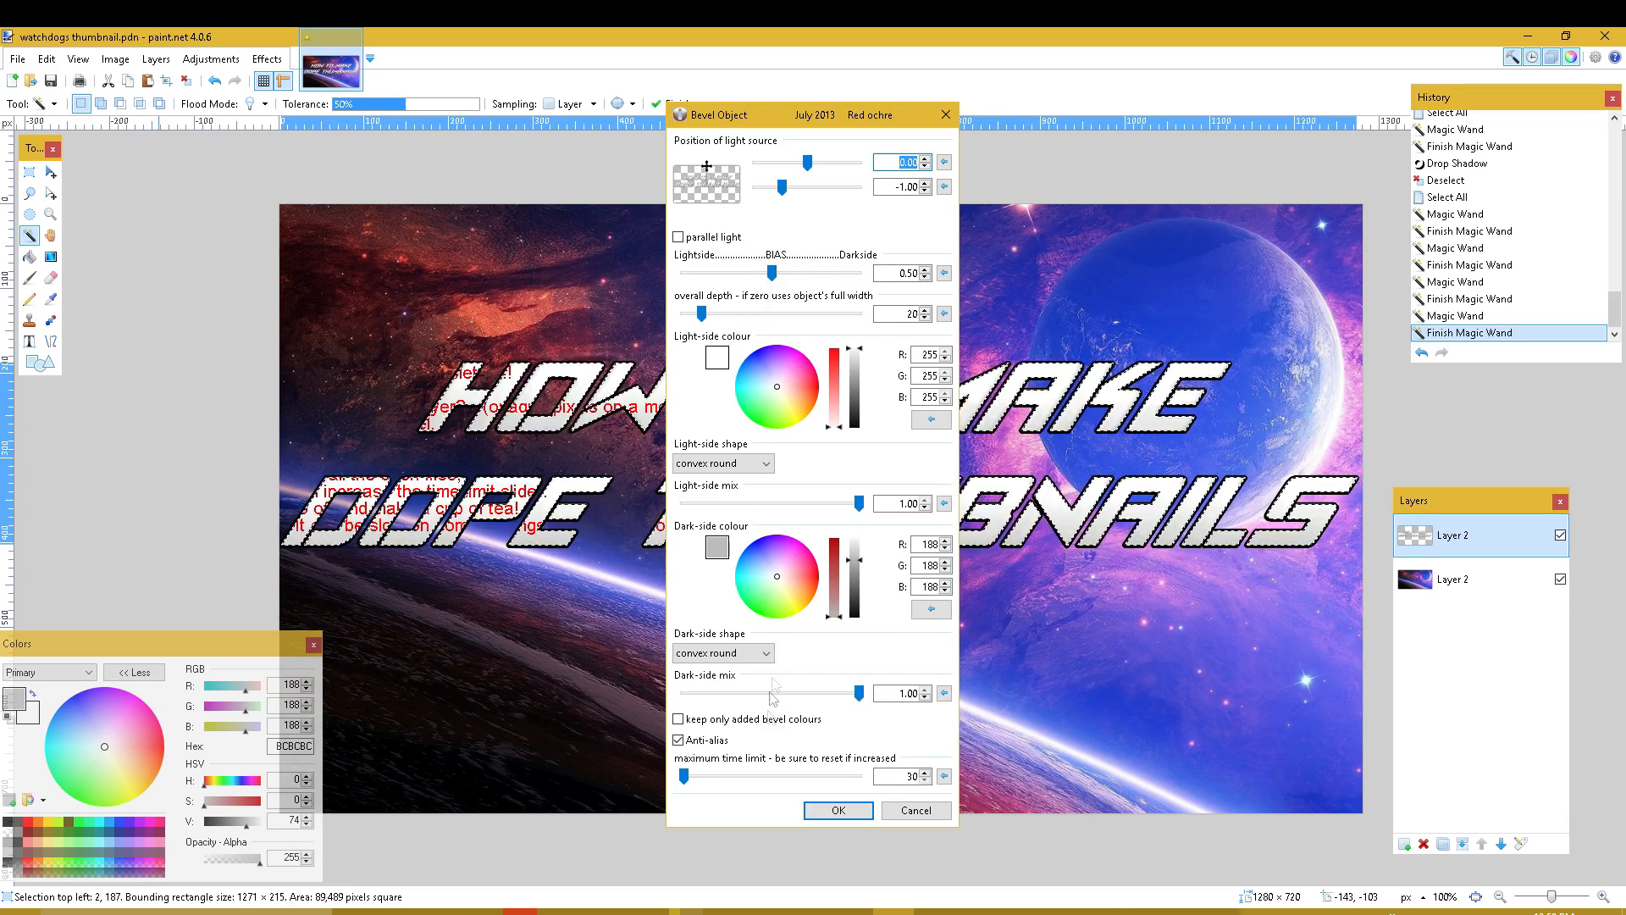
left_click_drag(771, 781, 921, 799)
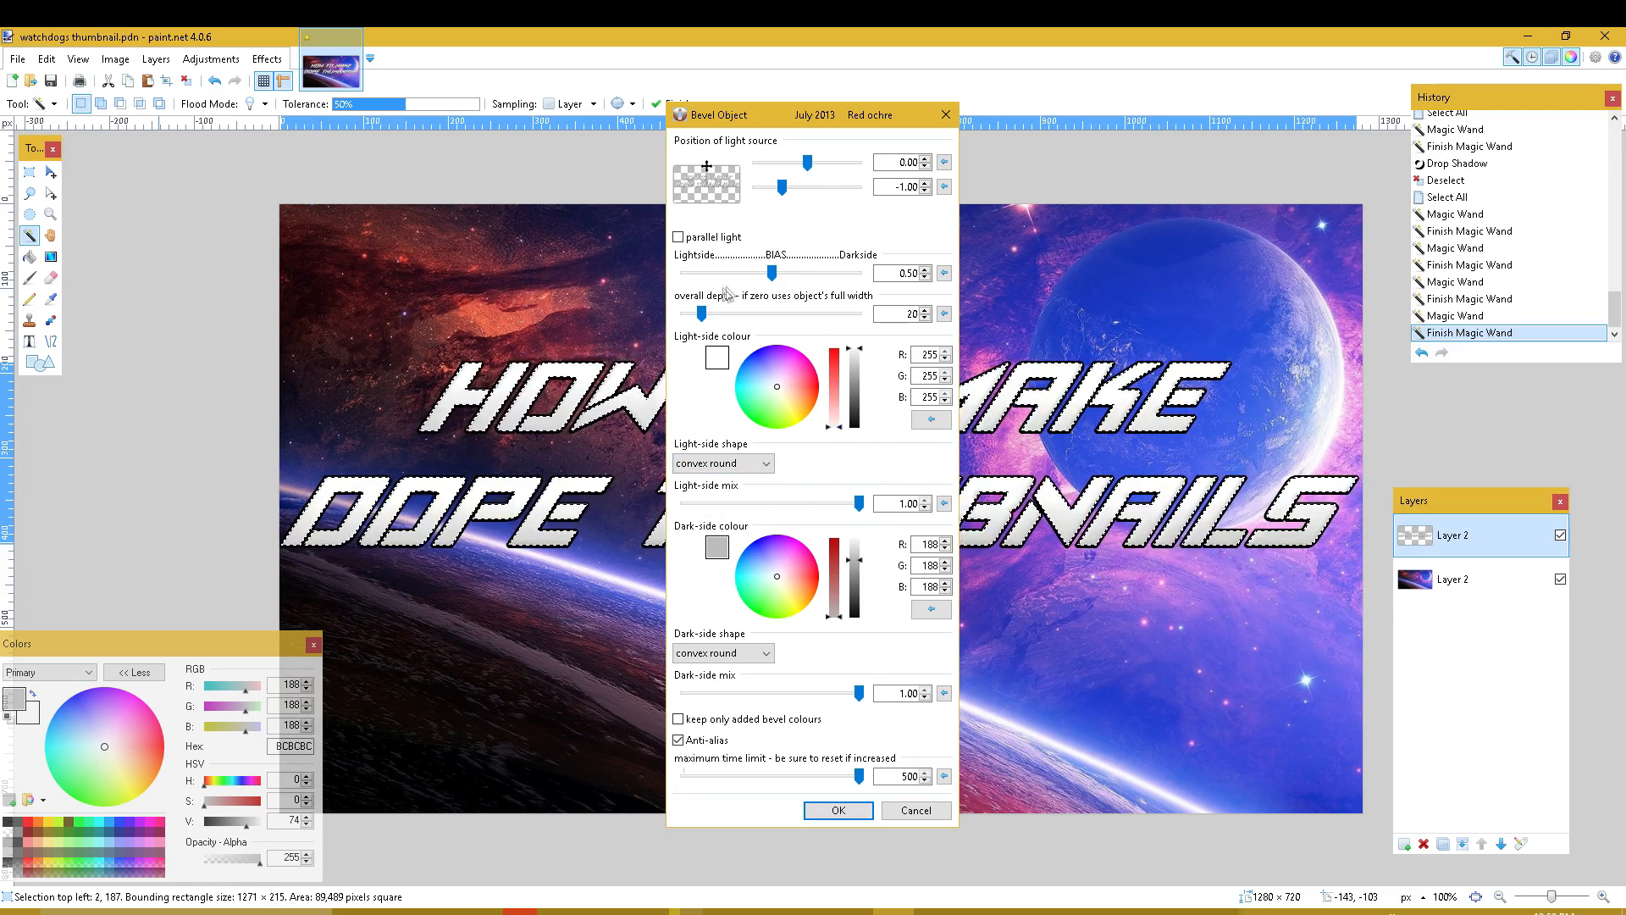
left_click_drag(708, 317, 729, 315)
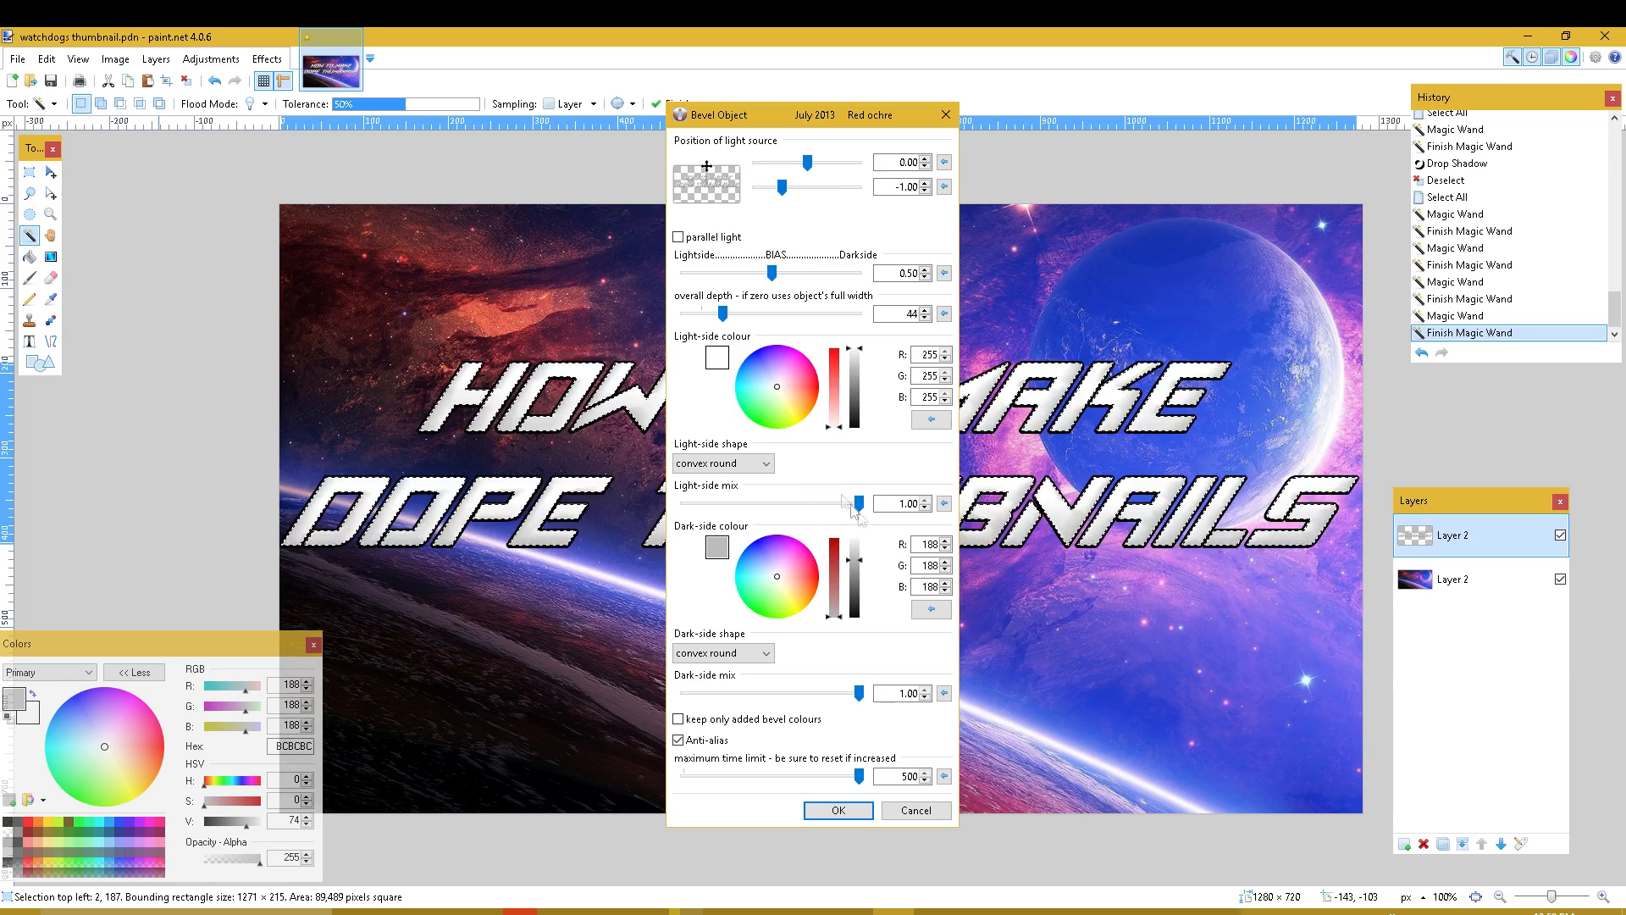
left_click_drag(726, 316, 782, 312)
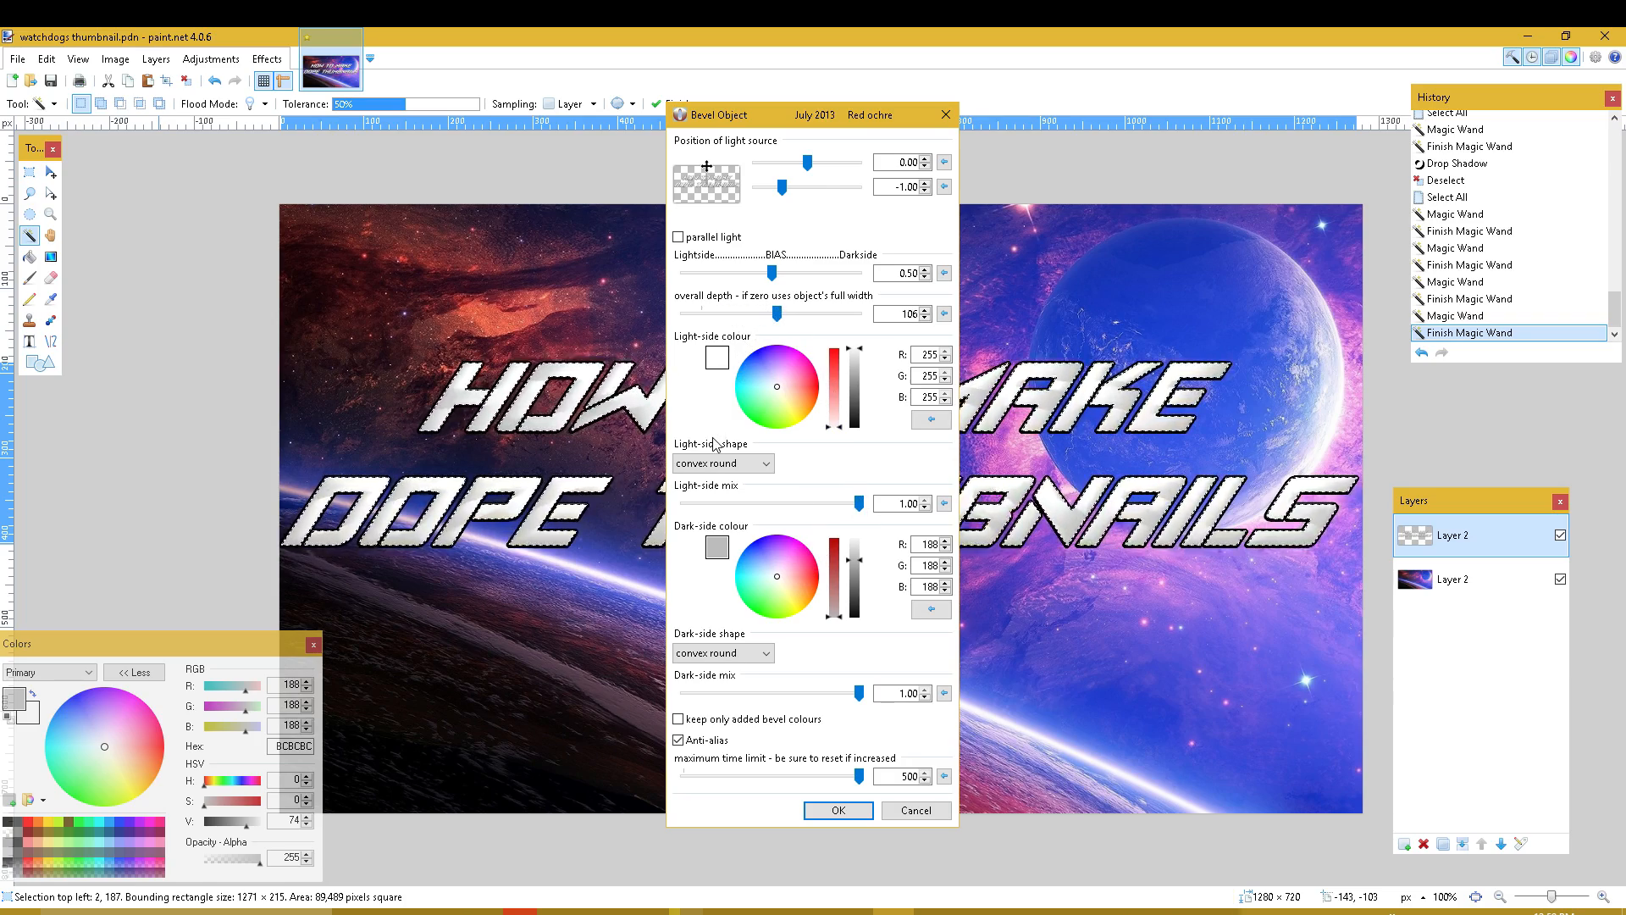
left_click_drag(775, 313, 699, 316)
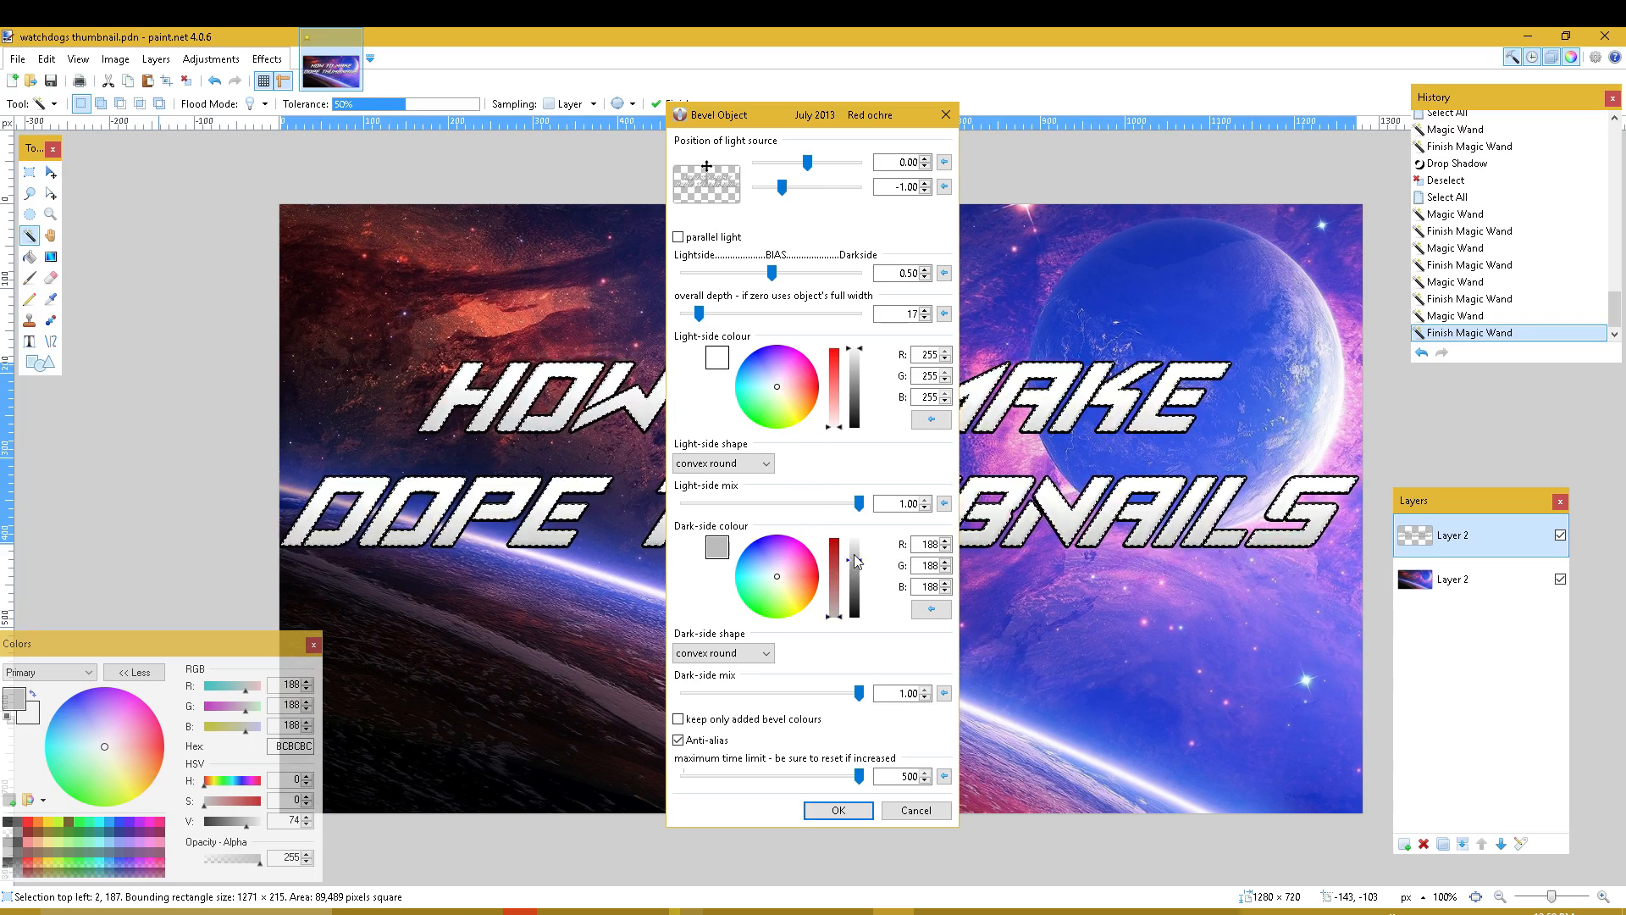
- Set both the light-side and dark-side colours of the bevel to white (255, 255, 255)
left_click(851, 376)
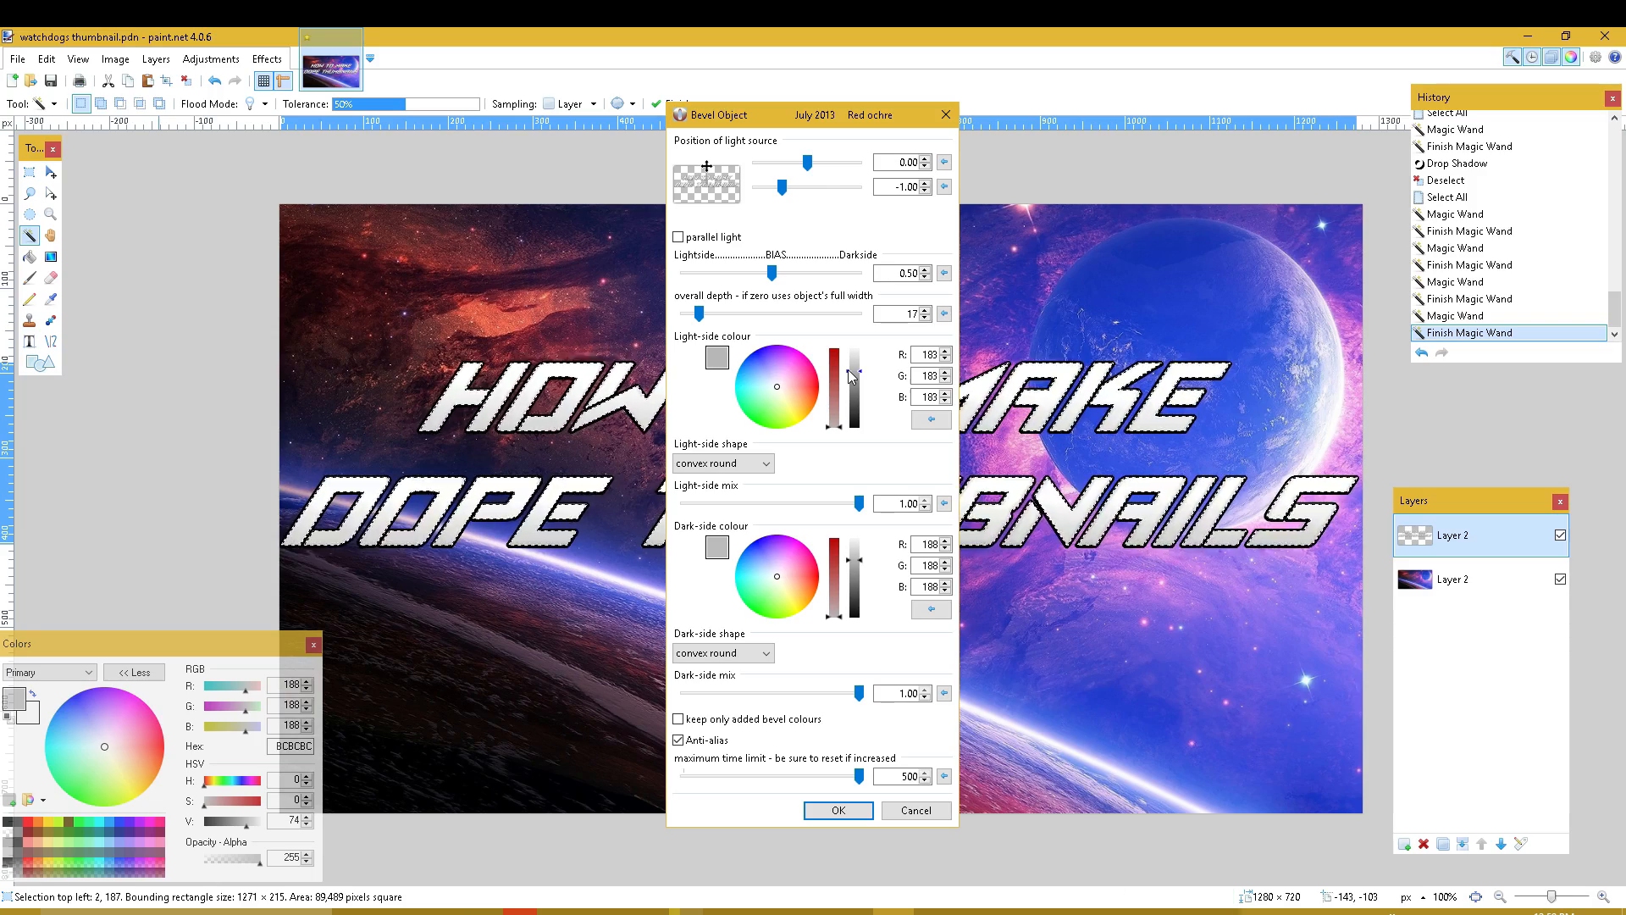
left_click_drag(851, 376, 857, 325)
left_click_drag(851, 560, 839, 435)
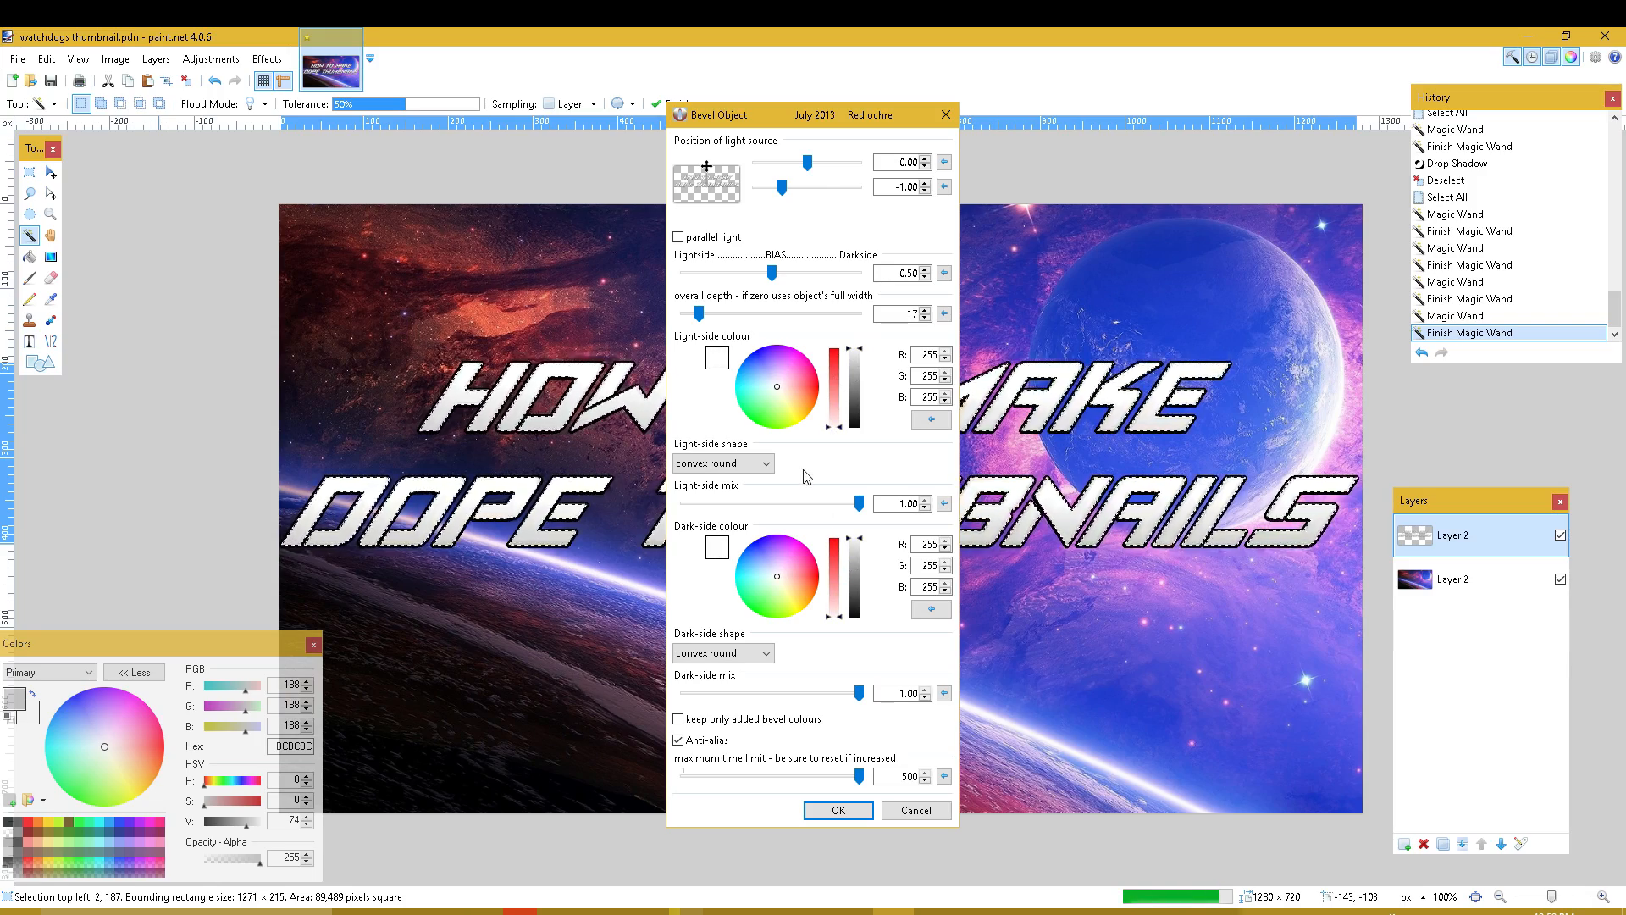
- Enable parallel light with a convex round dark-side shape, apply the bevel to the letters and deselect
left_click(742, 653)
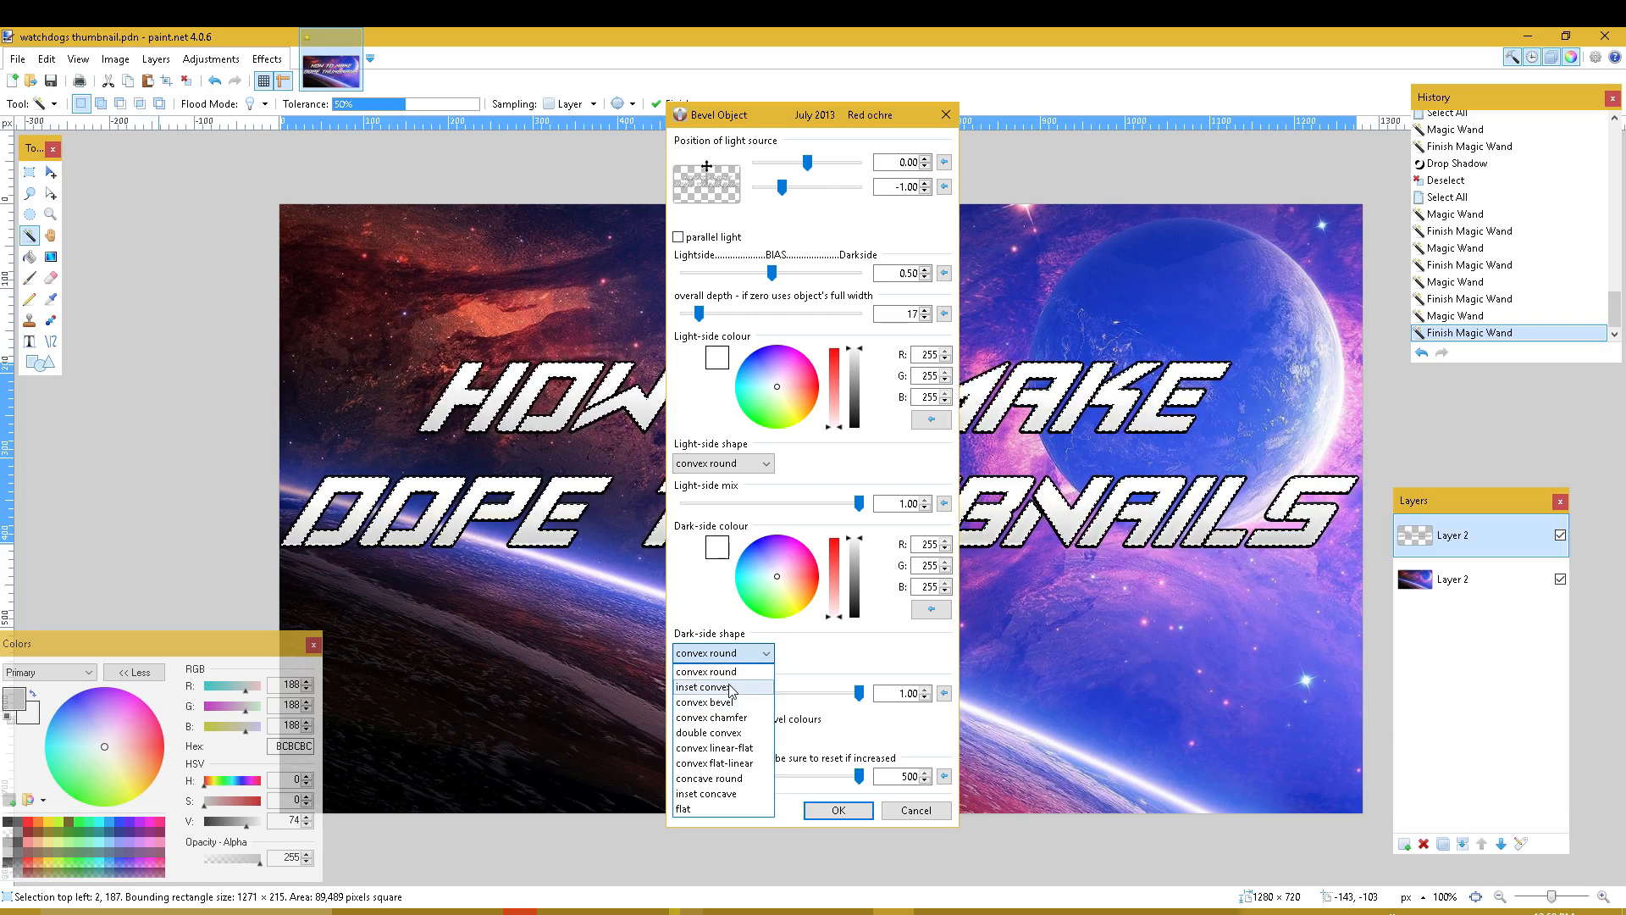
left_click(732, 688)
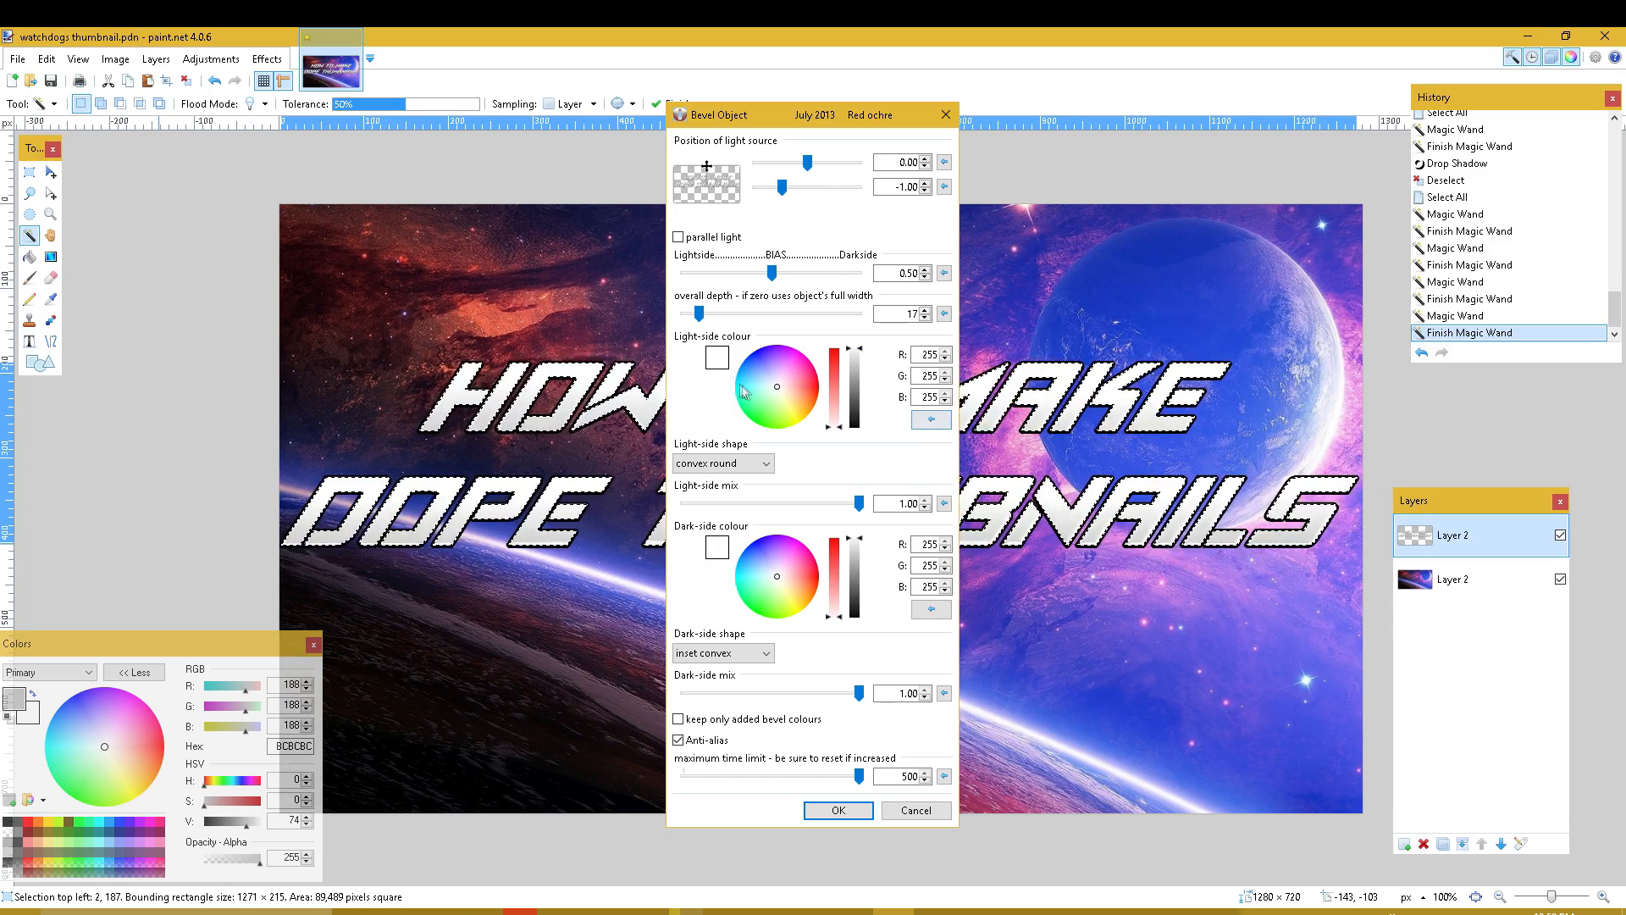
left_click(678, 238)
left_click(748, 653)
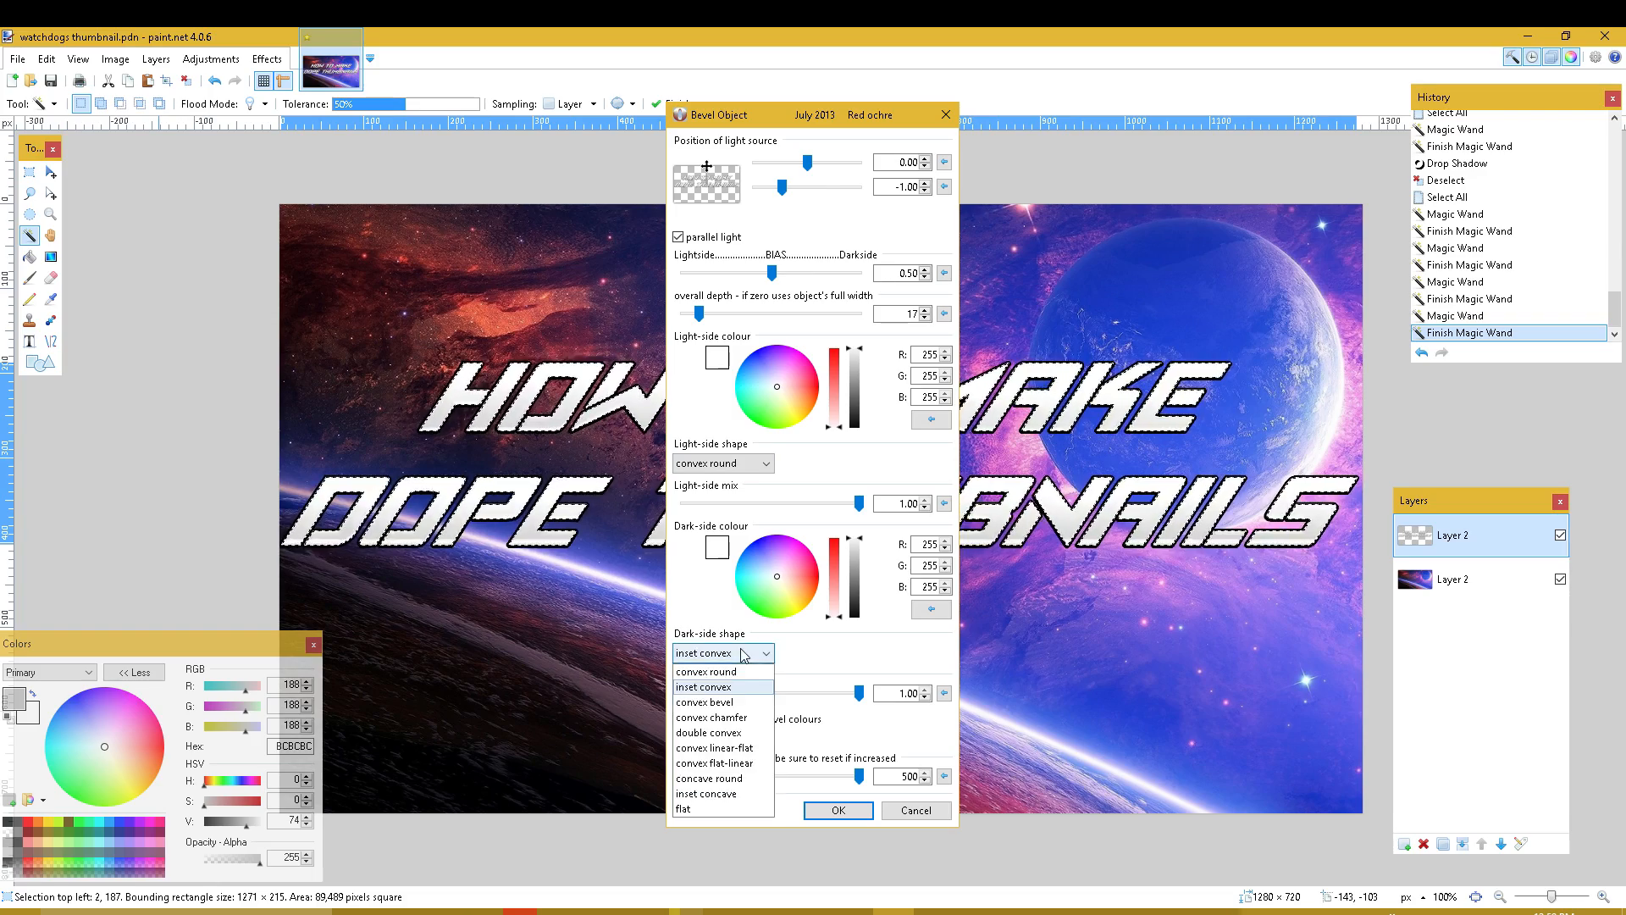
left_click(739, 671)
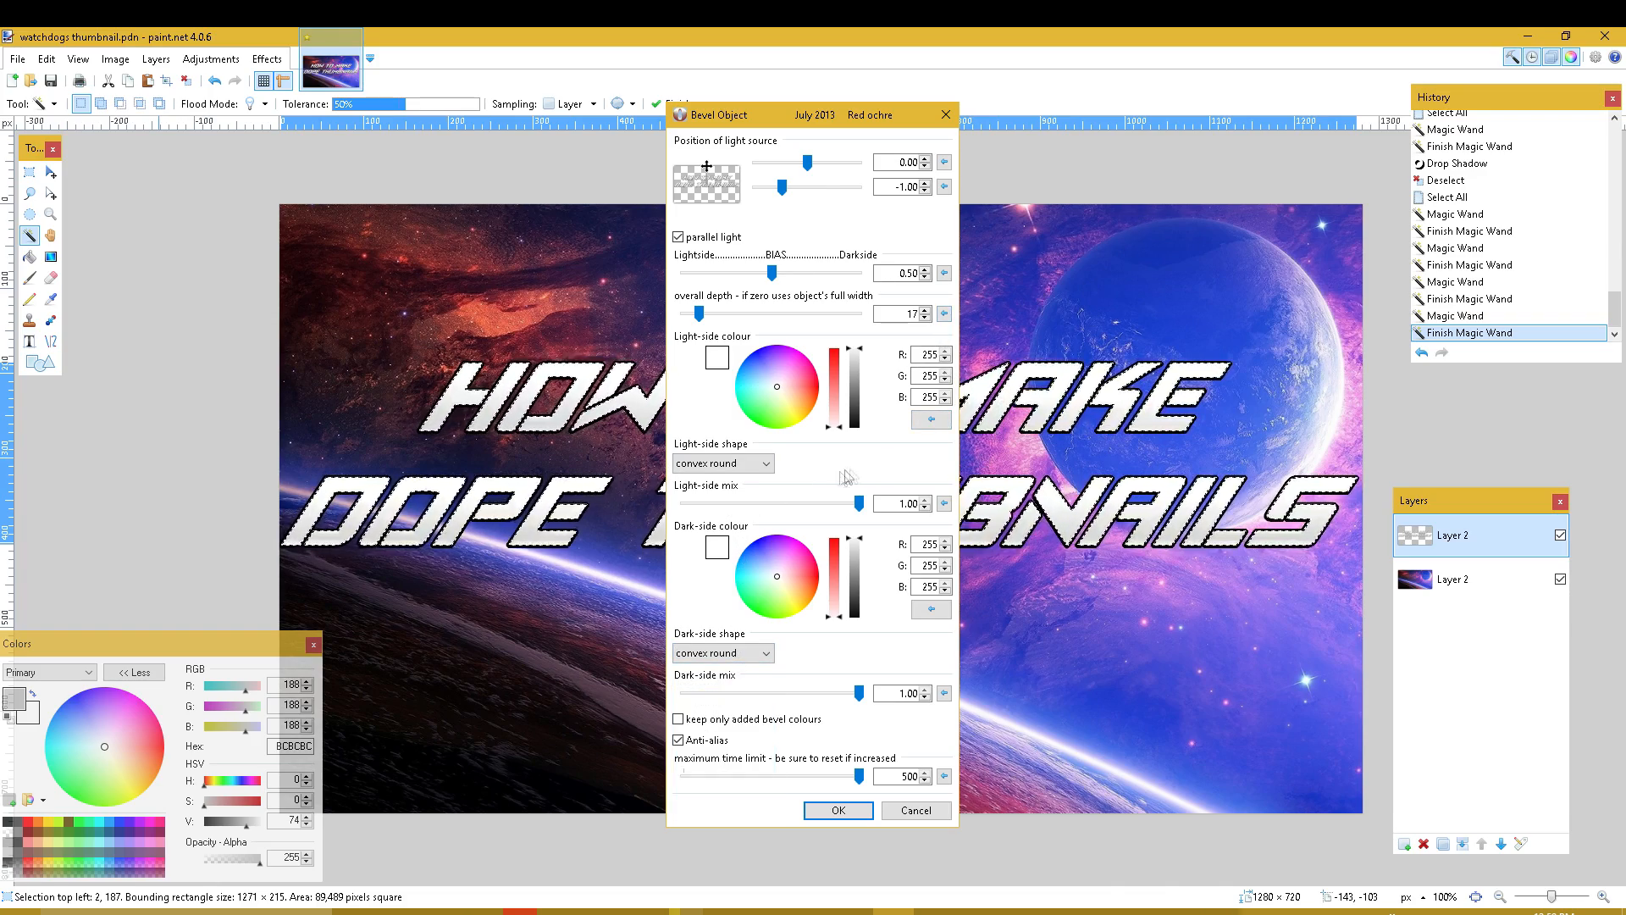
left_click(864, 813)
key("ctrl+d")
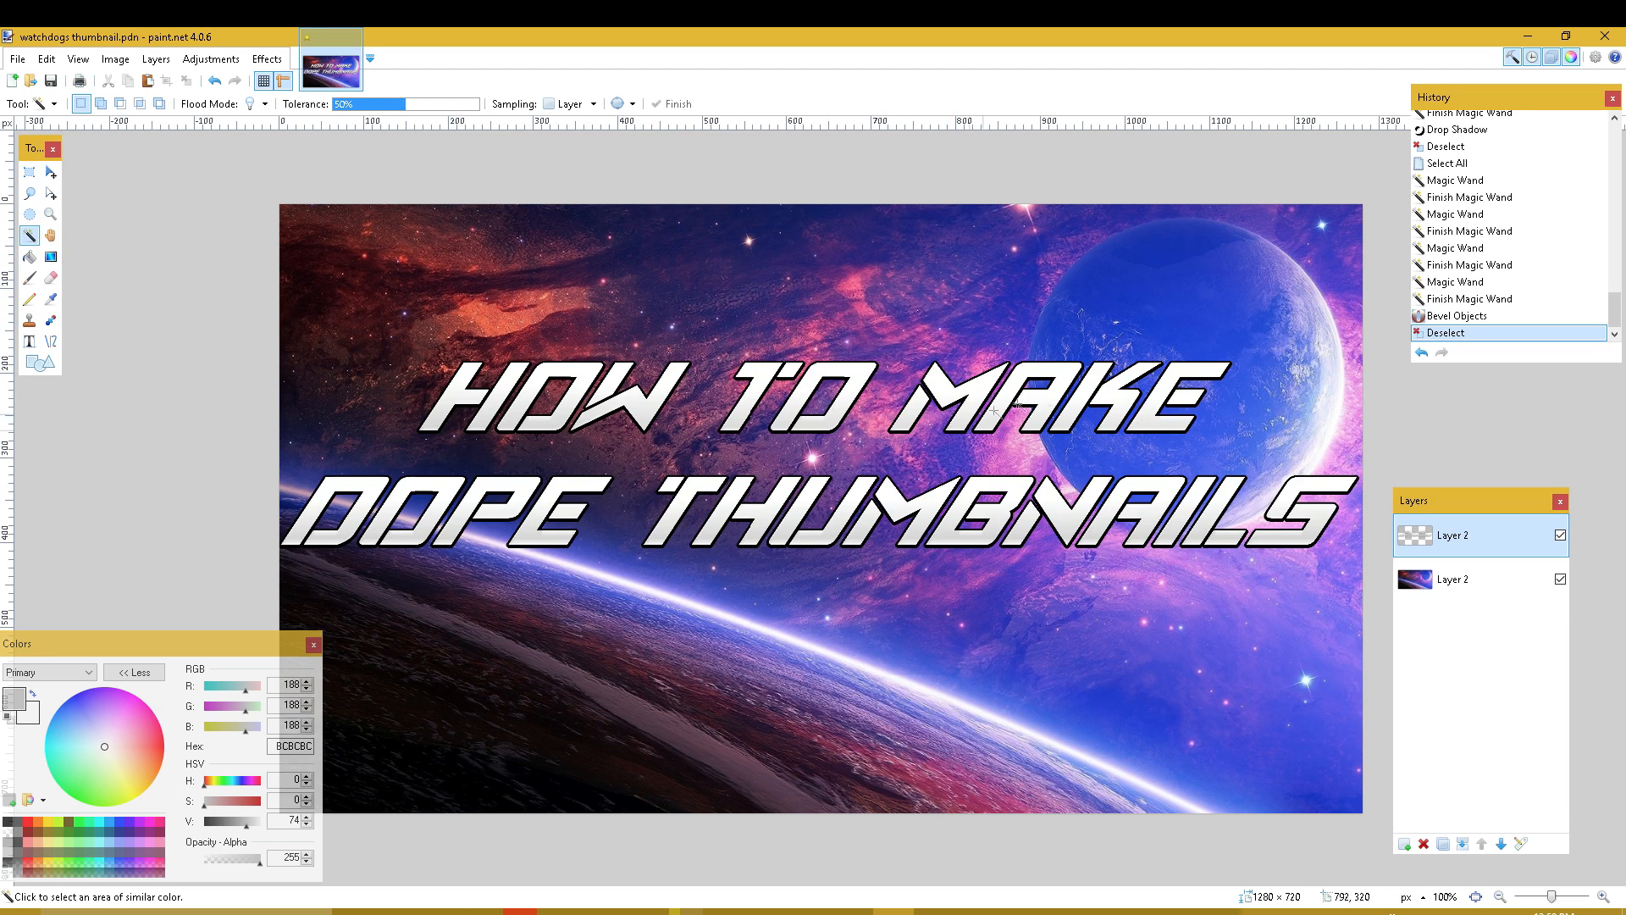
- Start Rotate / Zoom on the title layer with roll/rotate values 7.32, -26.57 and 8.50 and a zoom of 0.96
left_click(1445, 583)
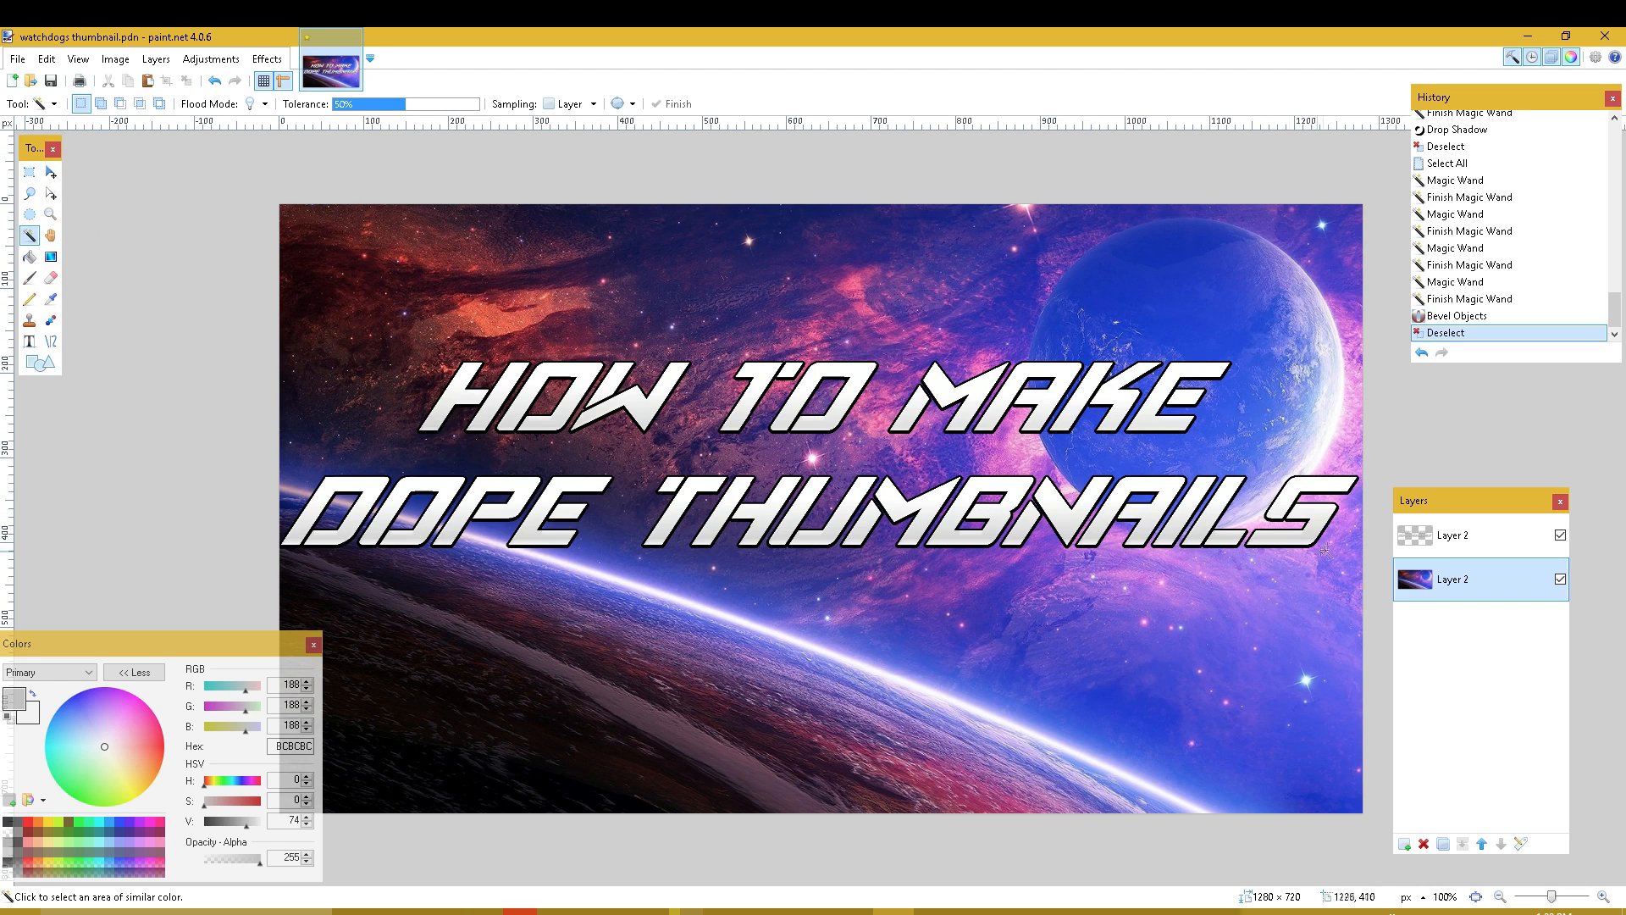
left_click(1487, 536)
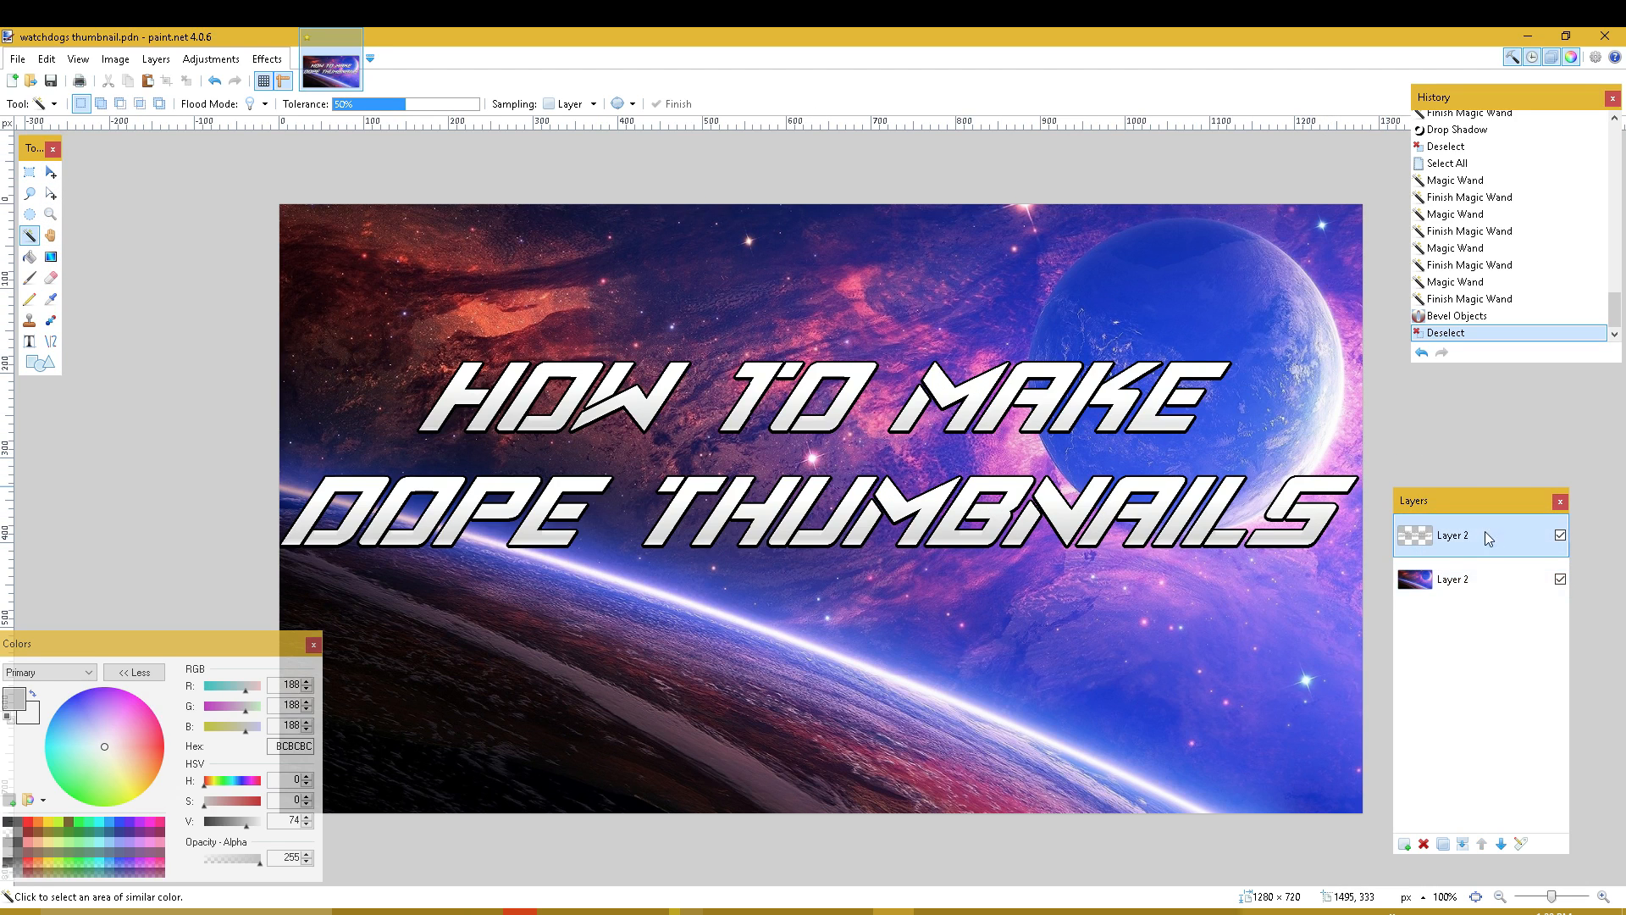
left_click(115, 59)
mouse_move(149, 52)
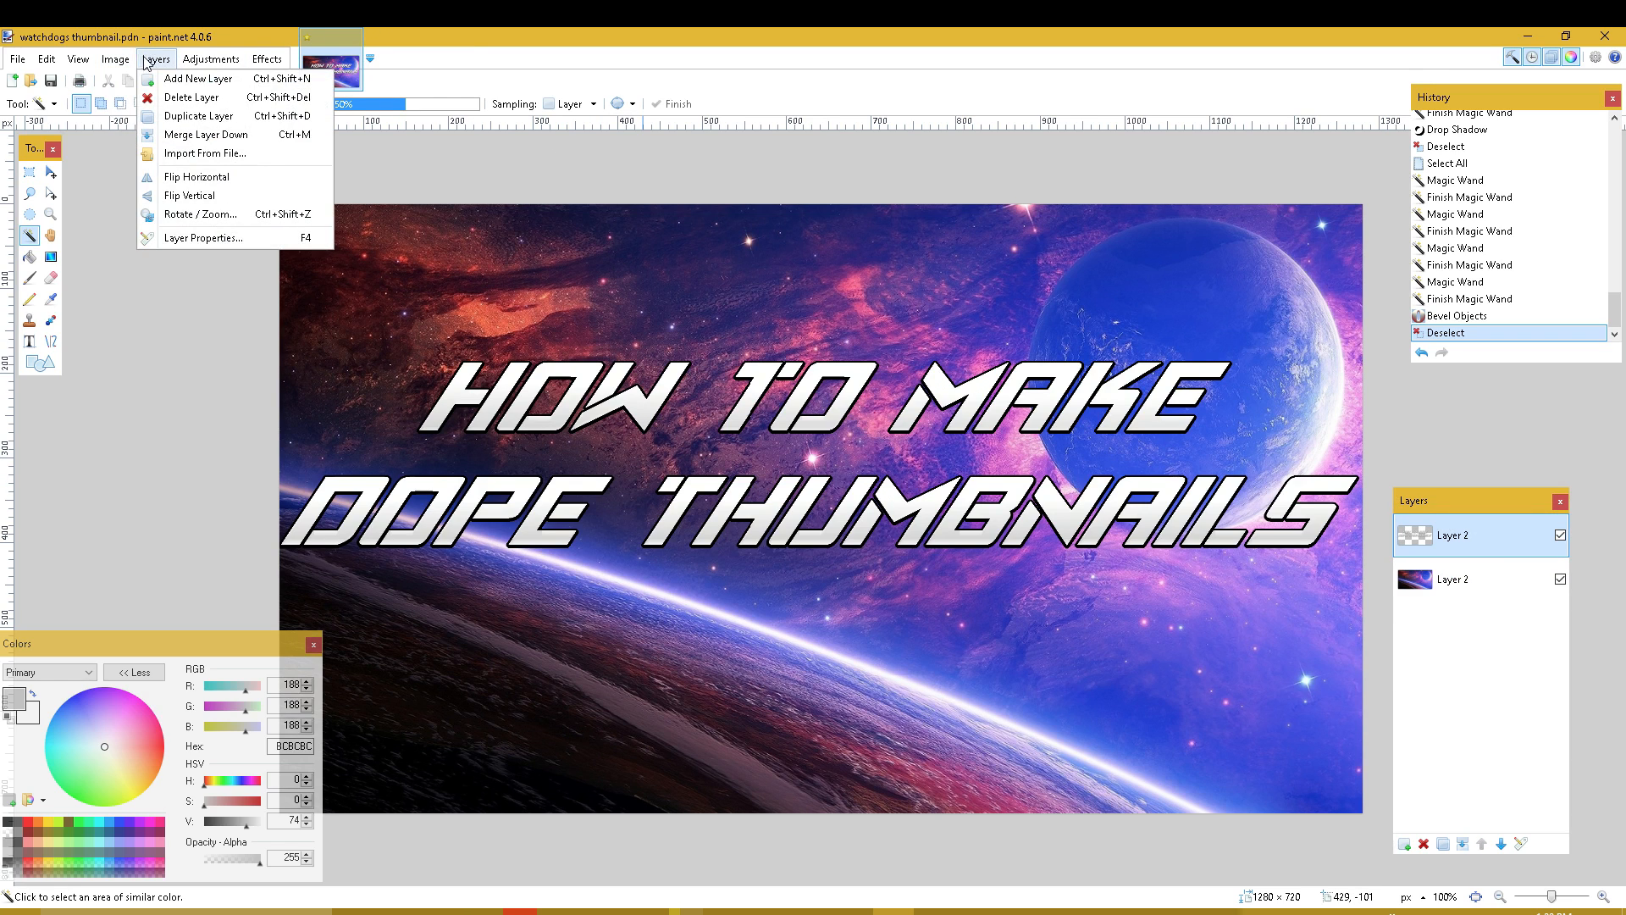
left_click(193, 216)
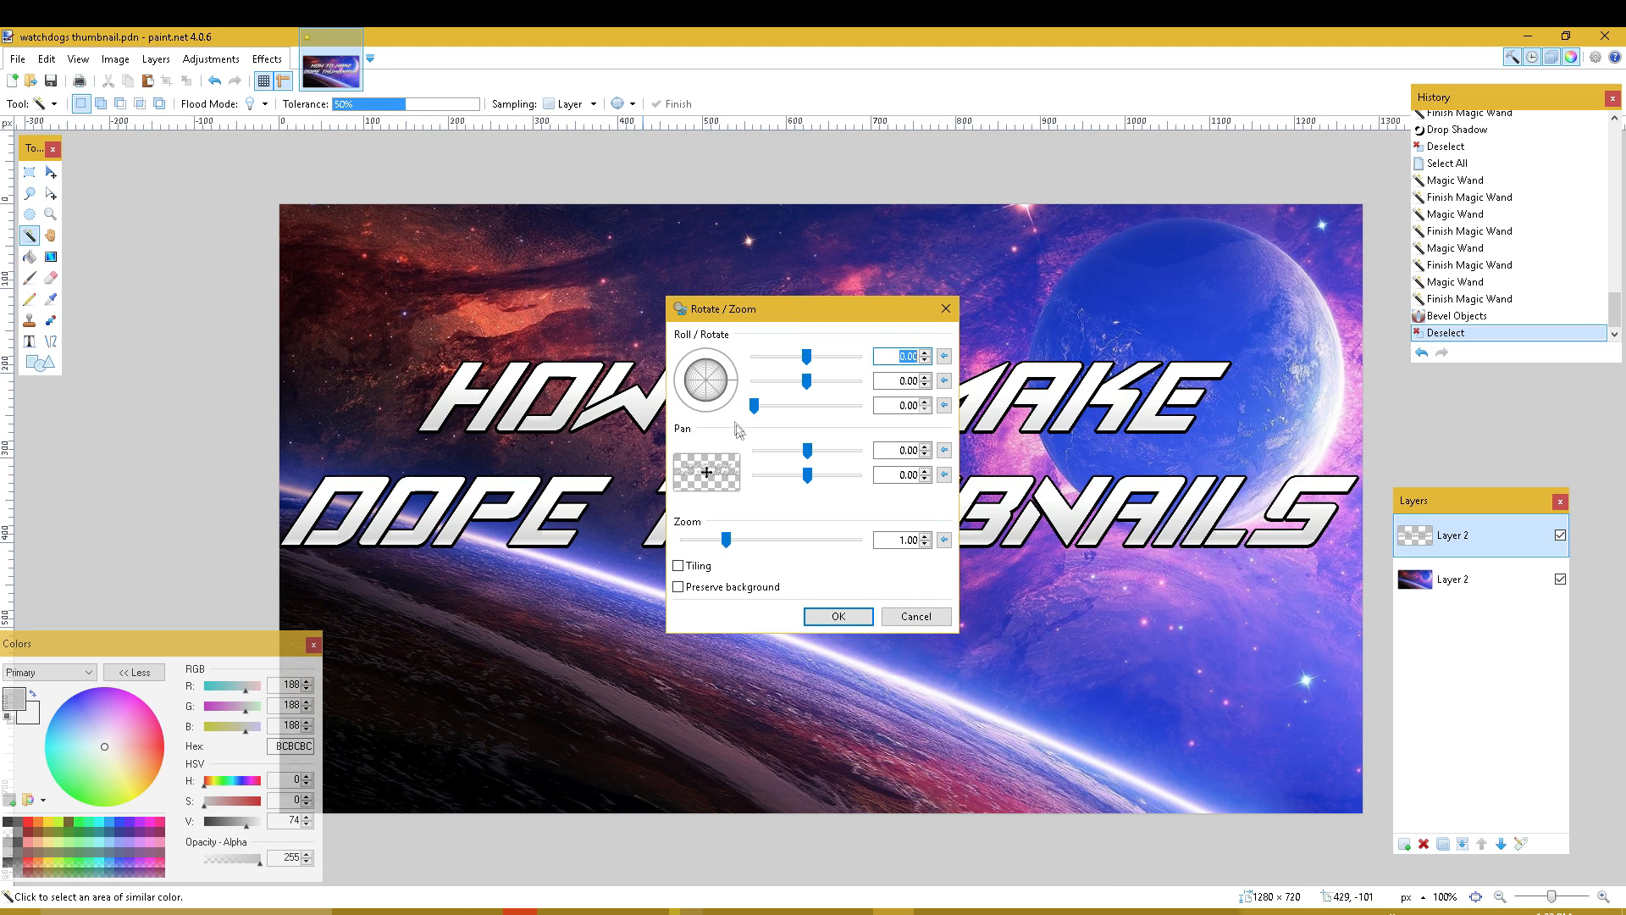
mouse_move(807, 381)
left_mouse_down()
mouse_move(820, 386)
mouse_move(806, 366)
left_mouse_up()
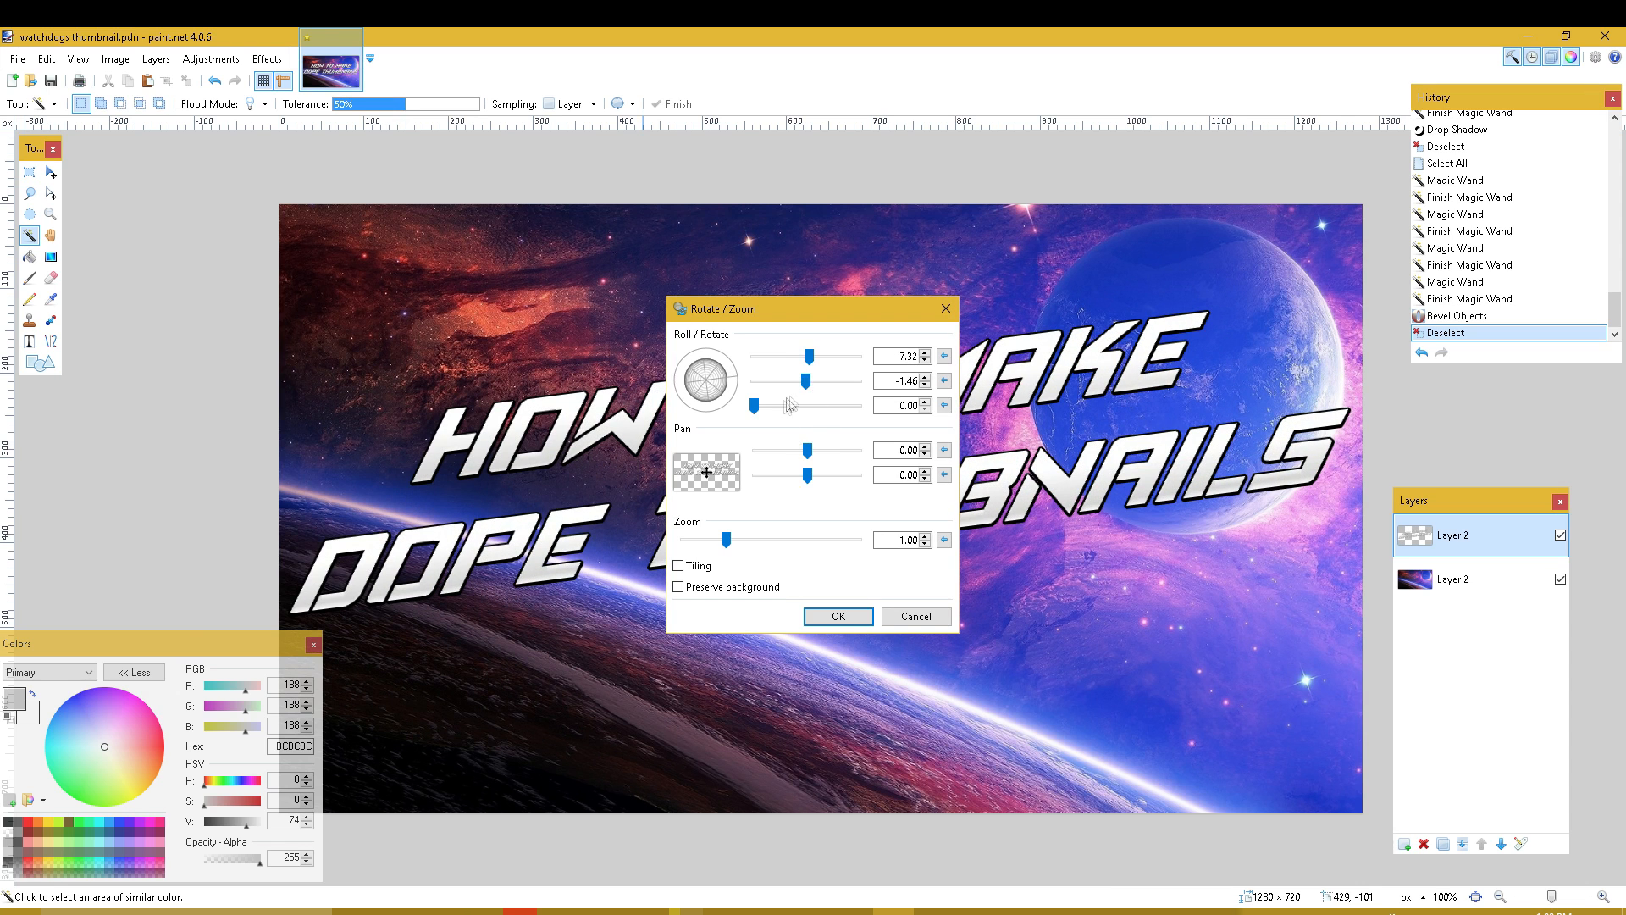
mouse_move(729, 542)
left_mouse_down()
mouse_move(744, 537)
mouse_move(725, 534)
left_mouse_up()
left_click_drag(808, 451, 808, 470)
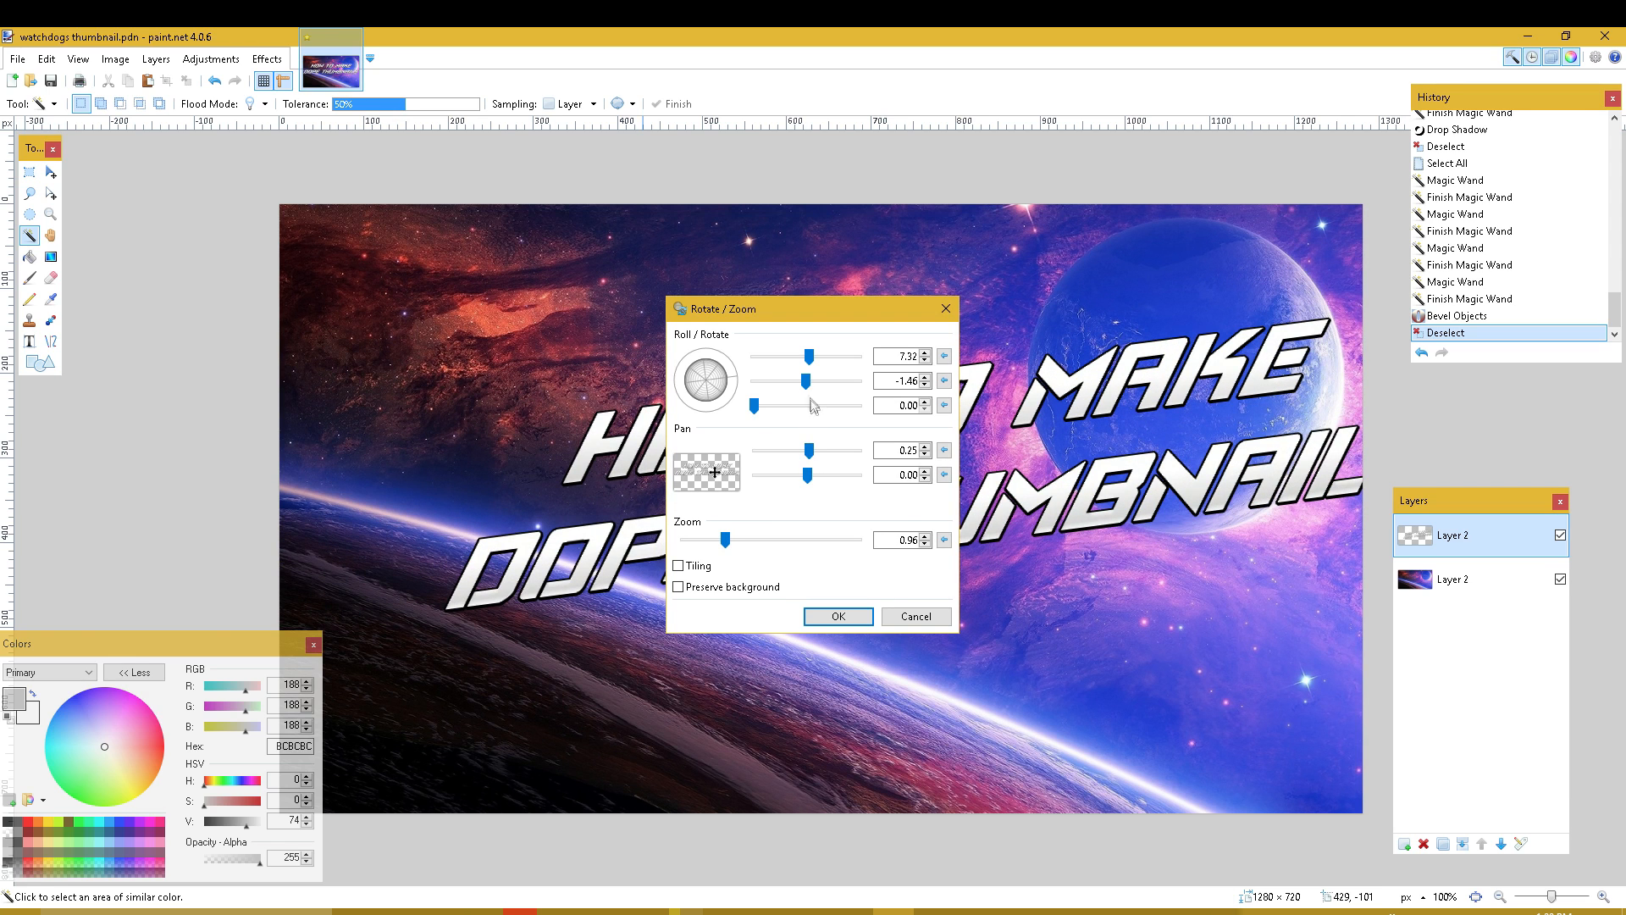
left_click_drag(710, 383, 711, 383)
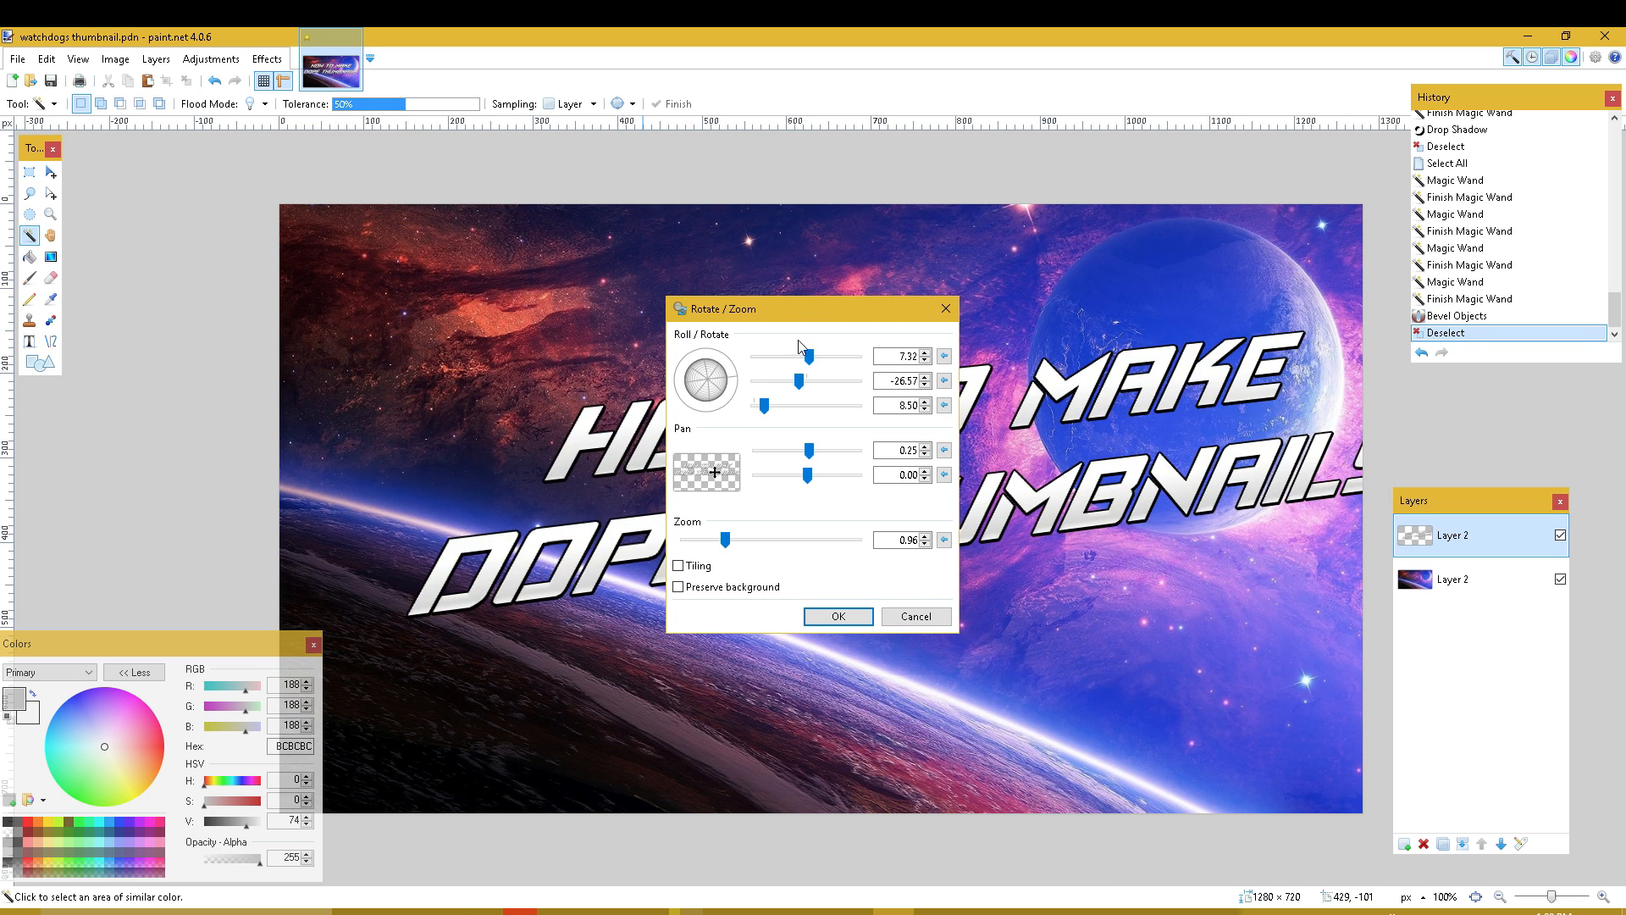
- Pan the tilted title by 0.08 horizontally and -0.08 vertically so it fits the canvas, and apply the rotation
left_click_drag(791, 306, 229, 194)
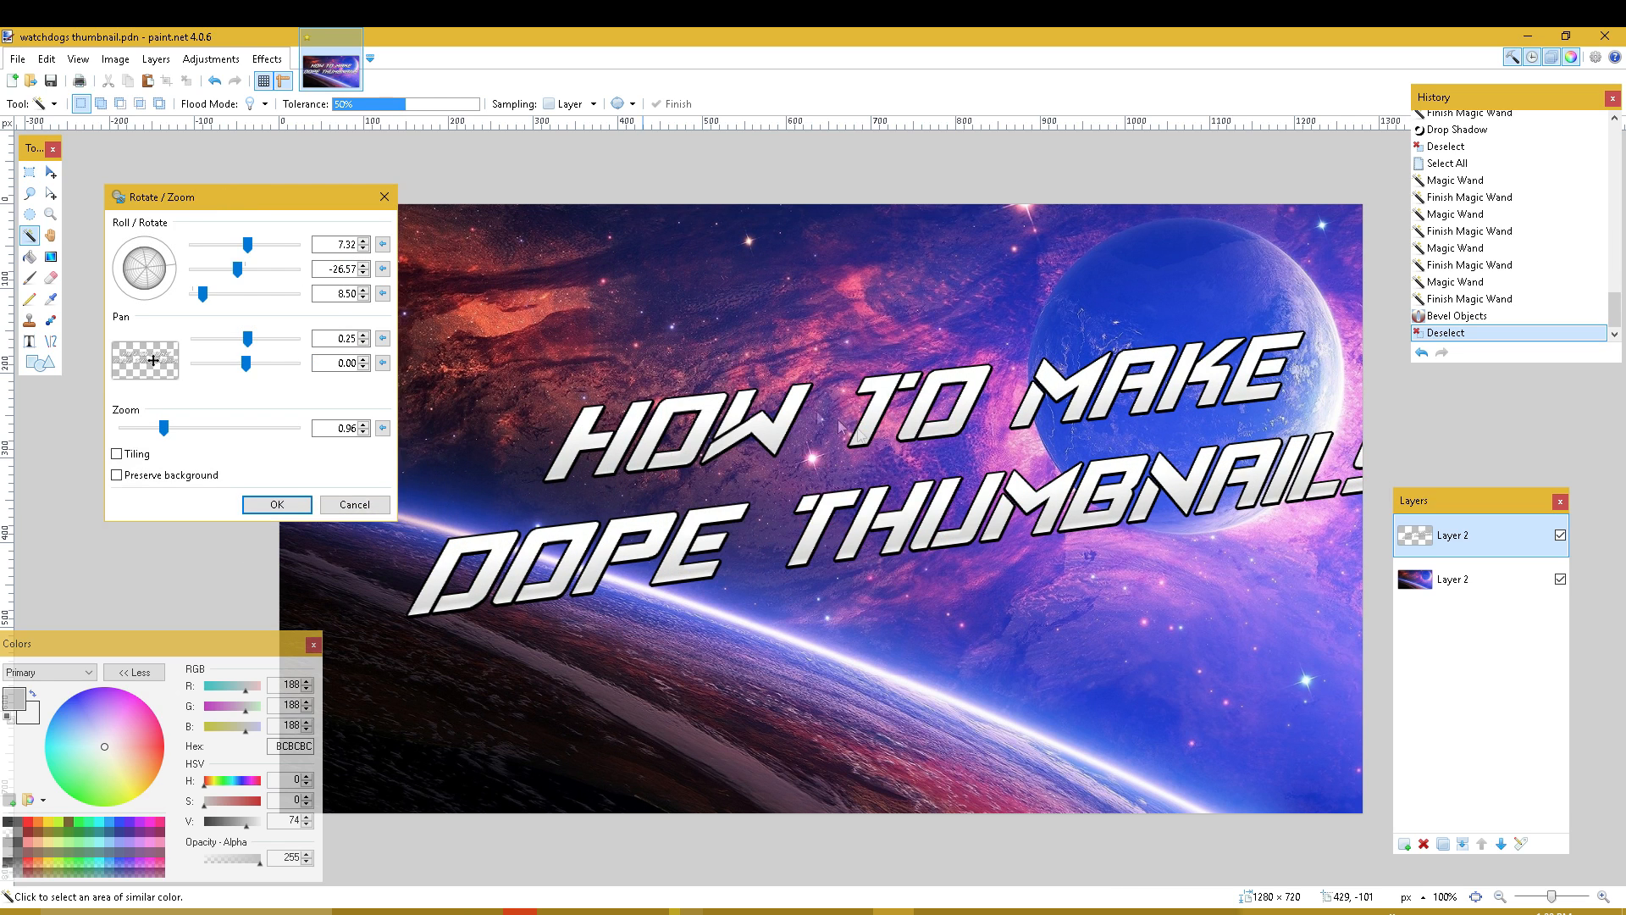
left_click_drag(245, 363, 246, 341)
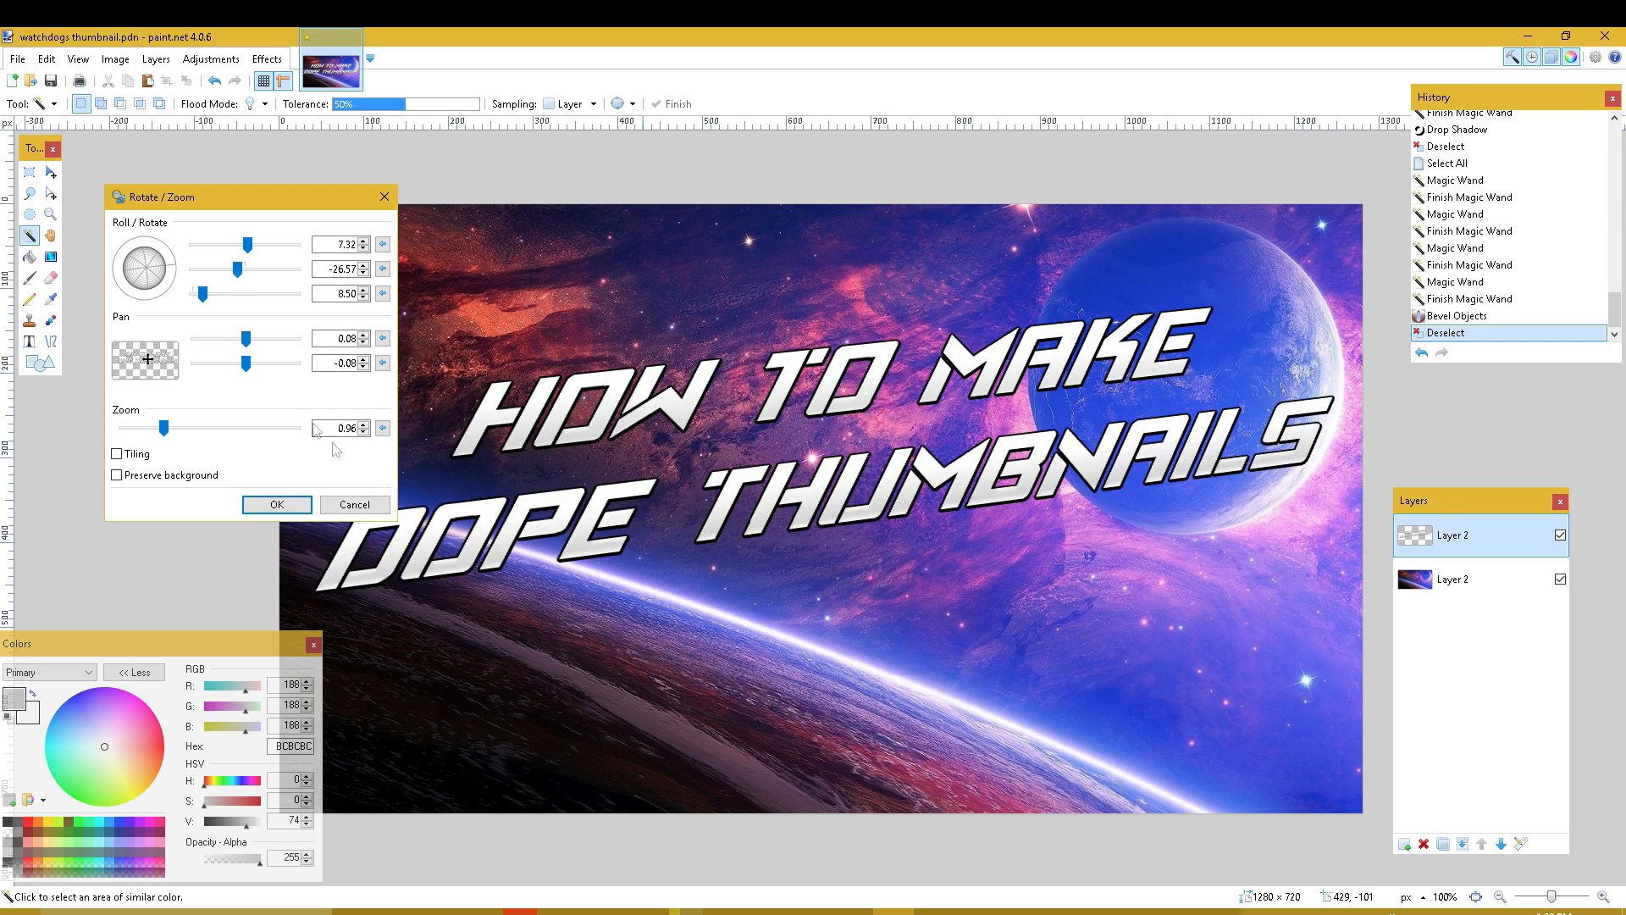
left_click(278, 505)
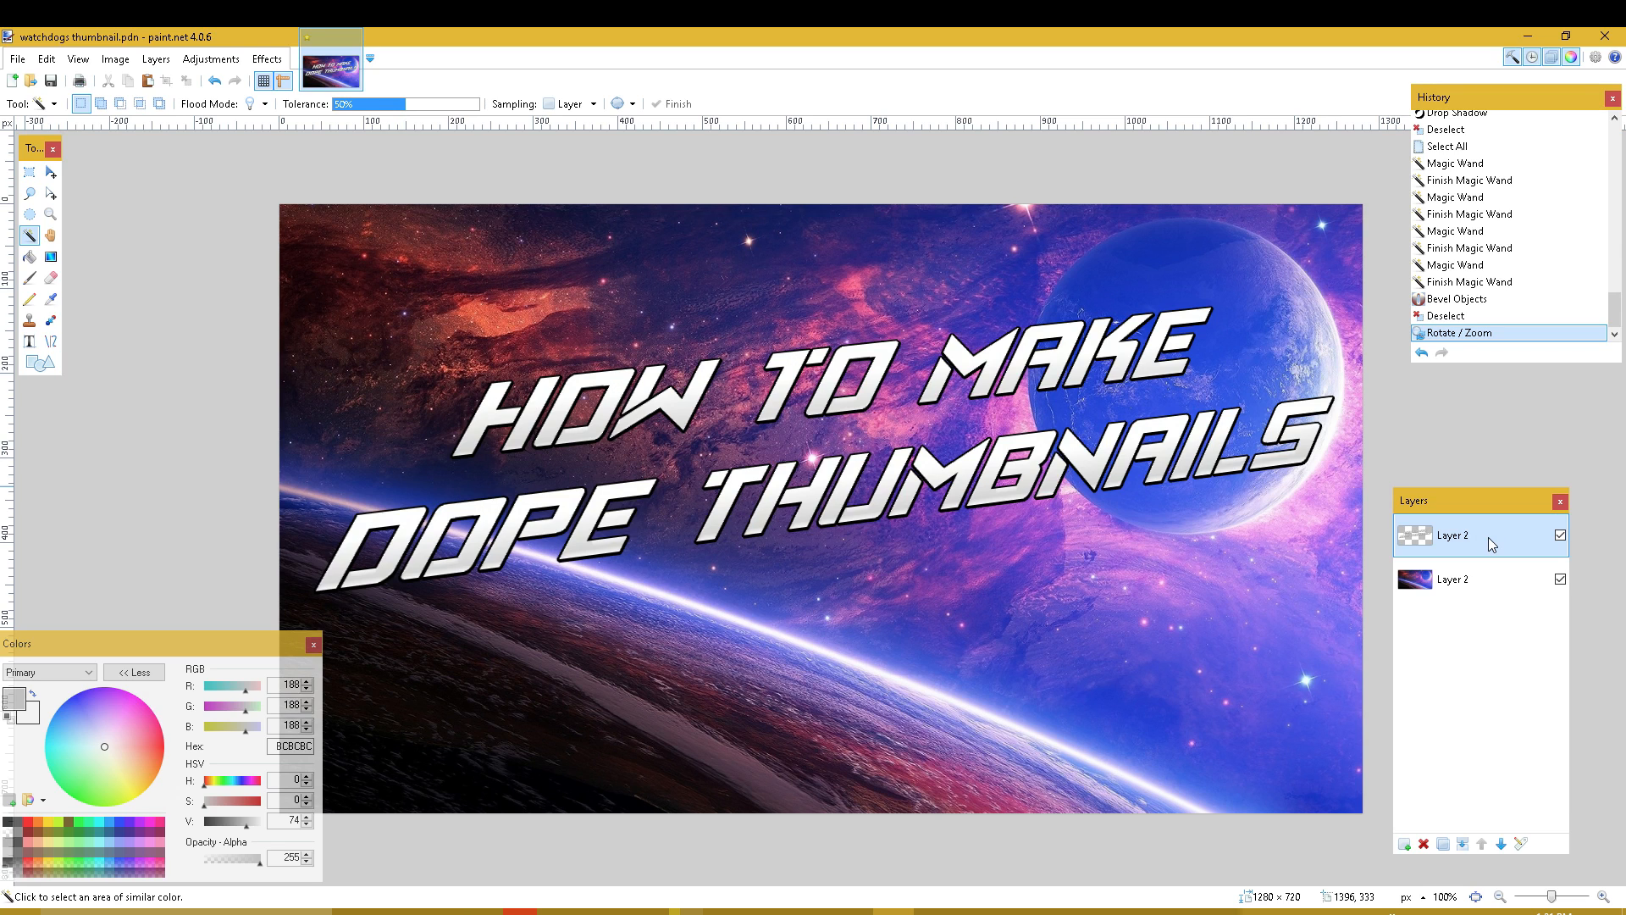
- Paste a copy of the title onto a new layer, shift it slightly down and right, and place that layer beneath the original title
left_click(1406, 843)
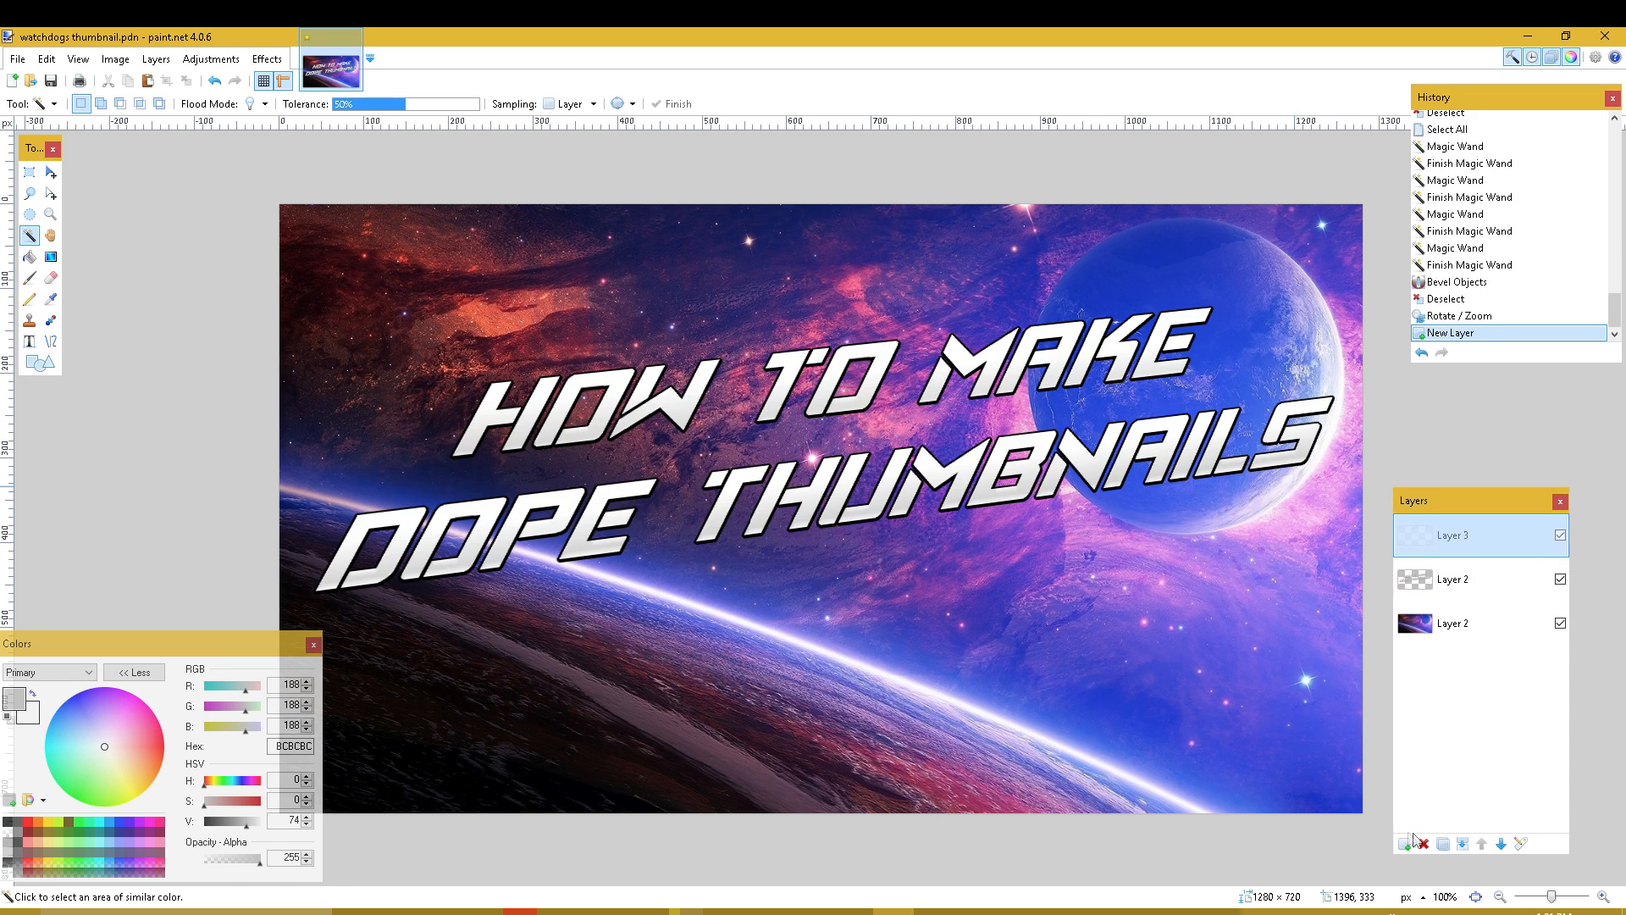
key("ctrl+v")
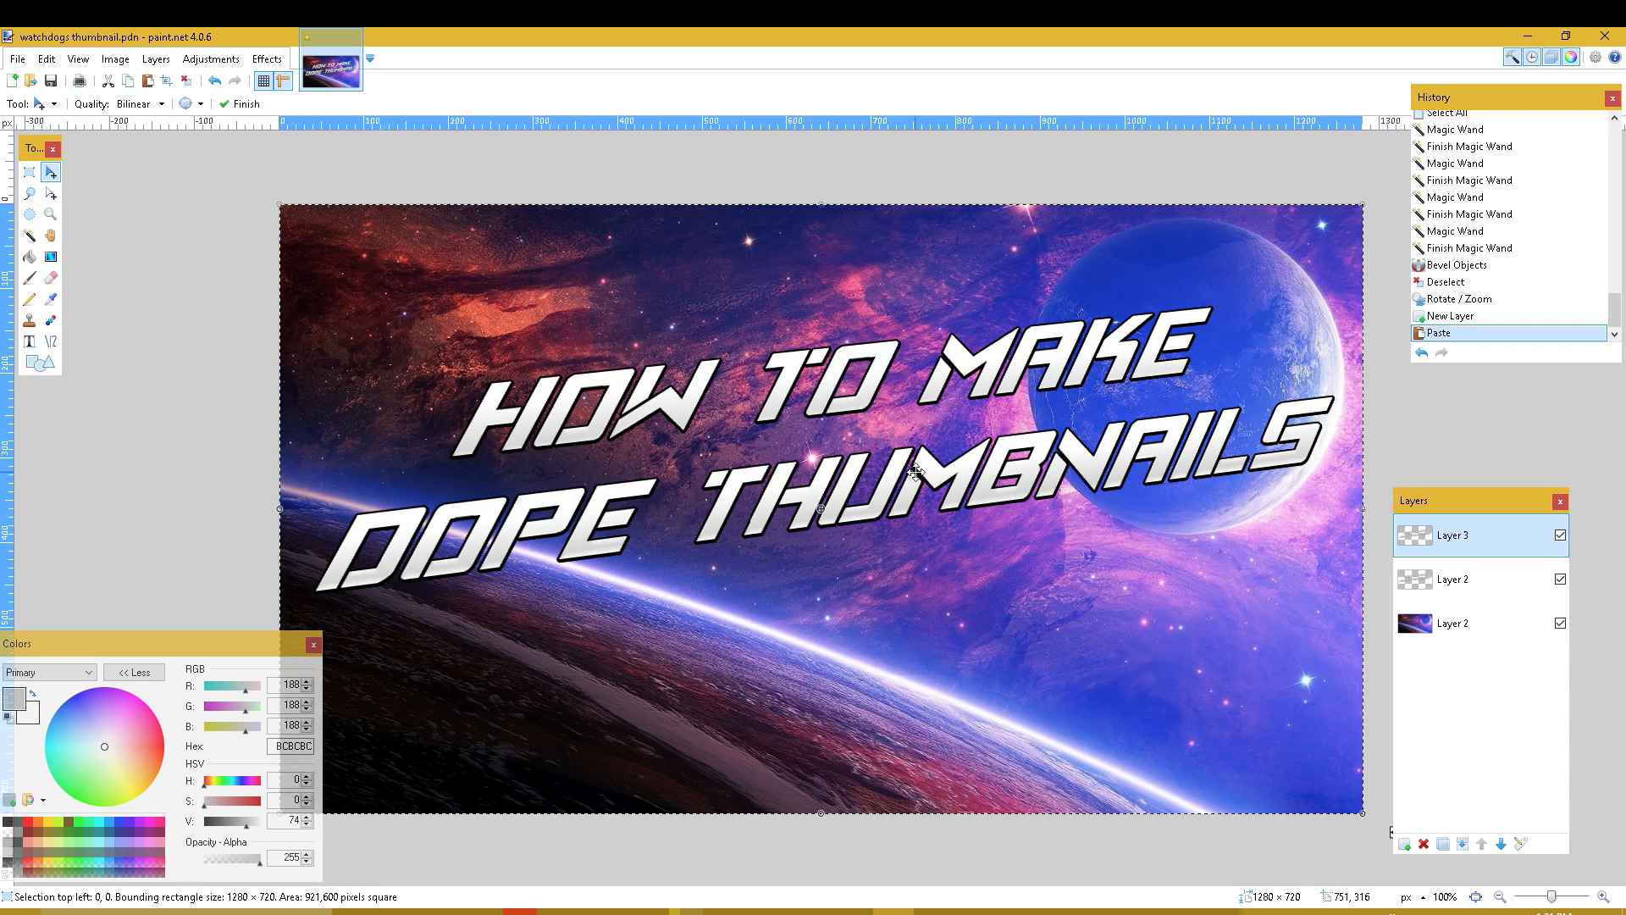
key("Return")
left_click_drag(859, 466, 862, 472)
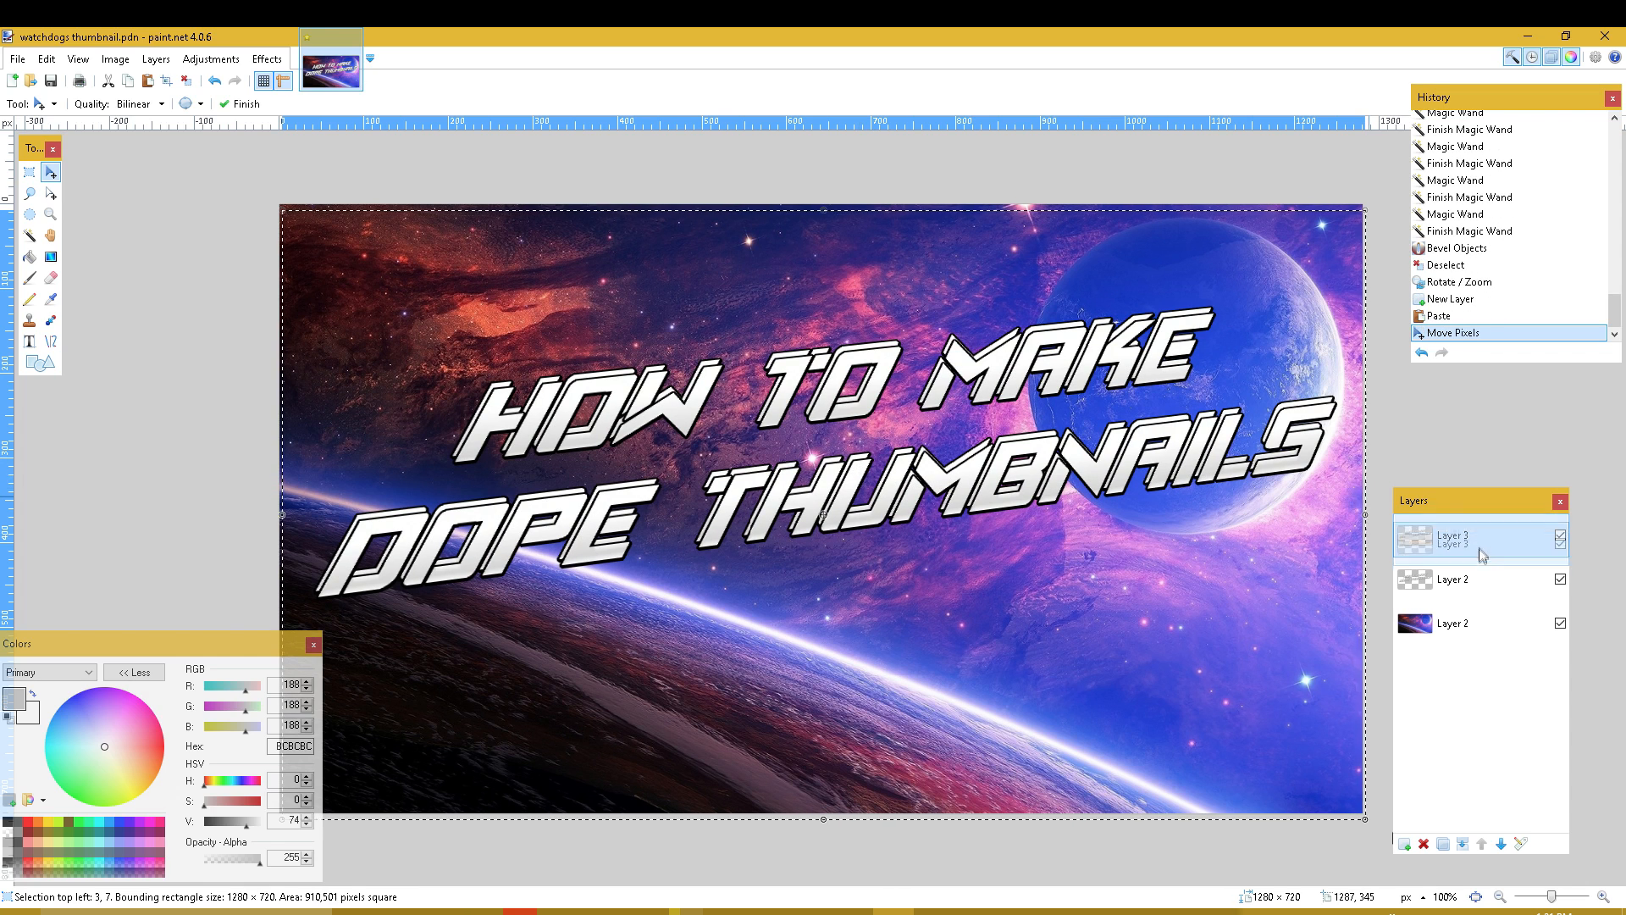
left_click_drag(1485, 546, 1485, 579)
- Fine-tune the title copy's offset to 3 px right and 5 px down from the original, and deselect
left_click_drag(1024, 544, 1023, 545)
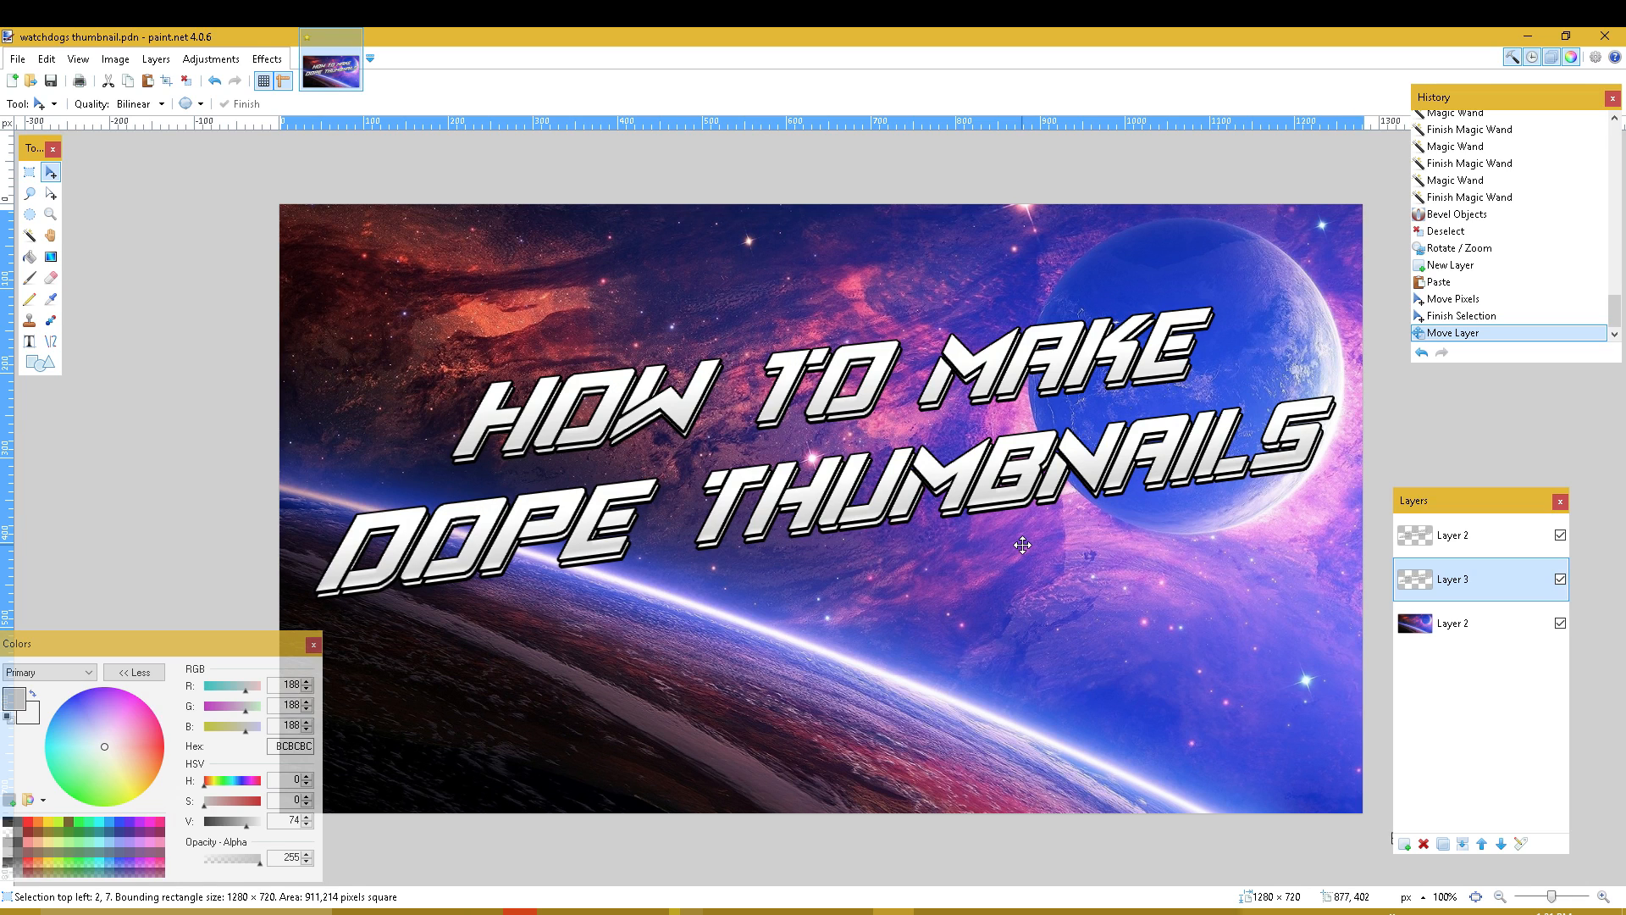
left_click_drag(1024, 545, 1024, 543)
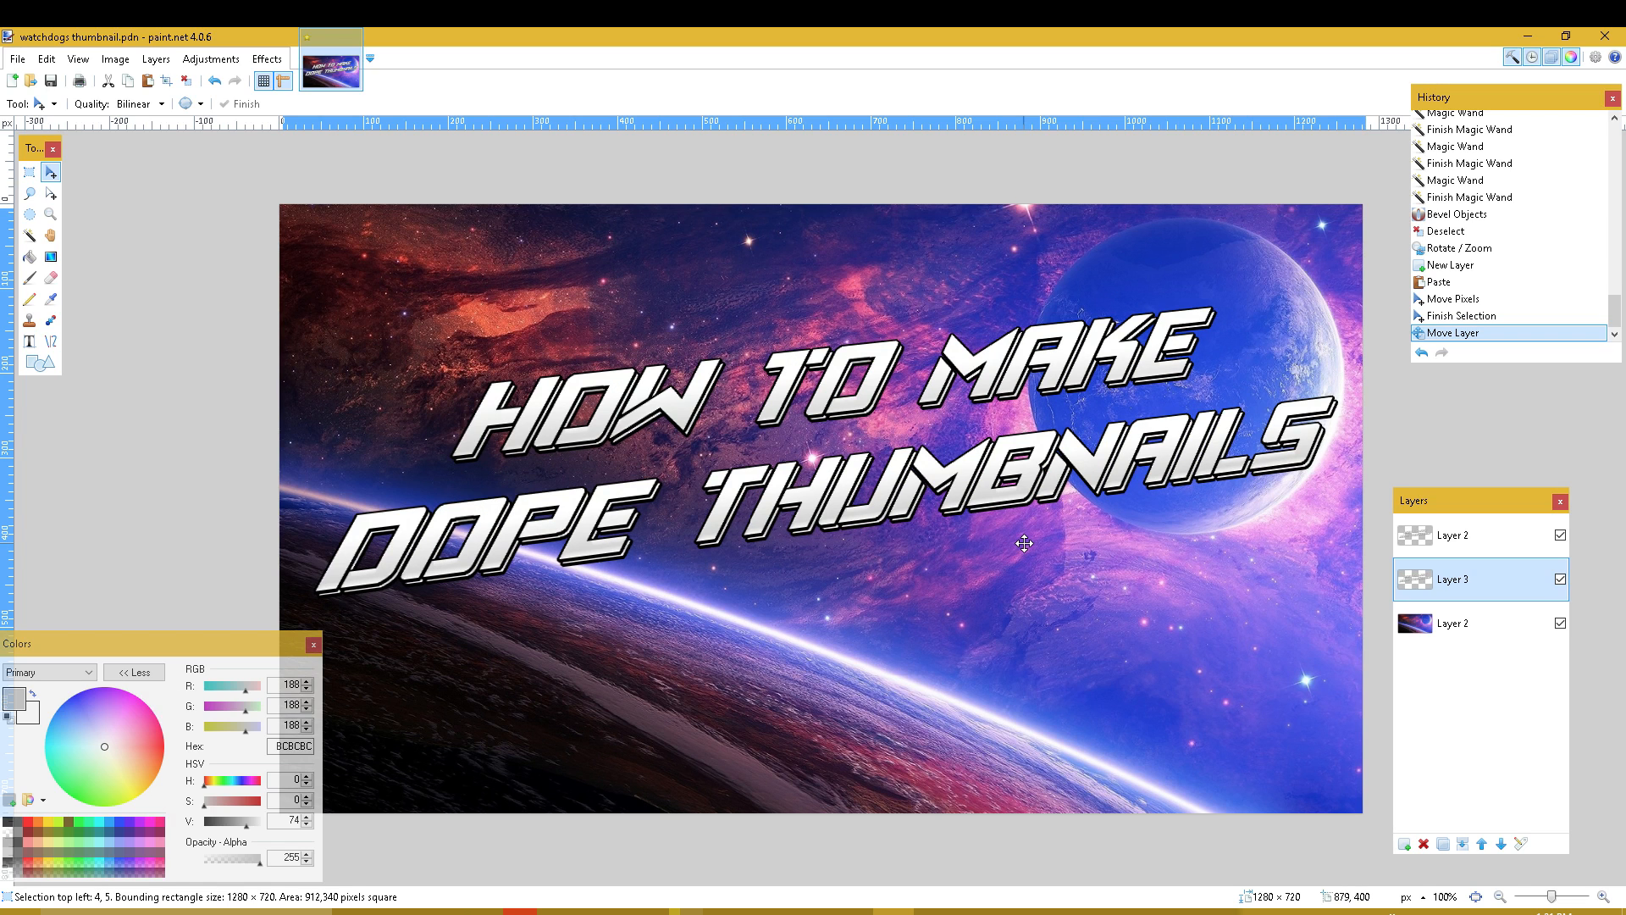
left_click_drag(1024, 543, 992, 572)
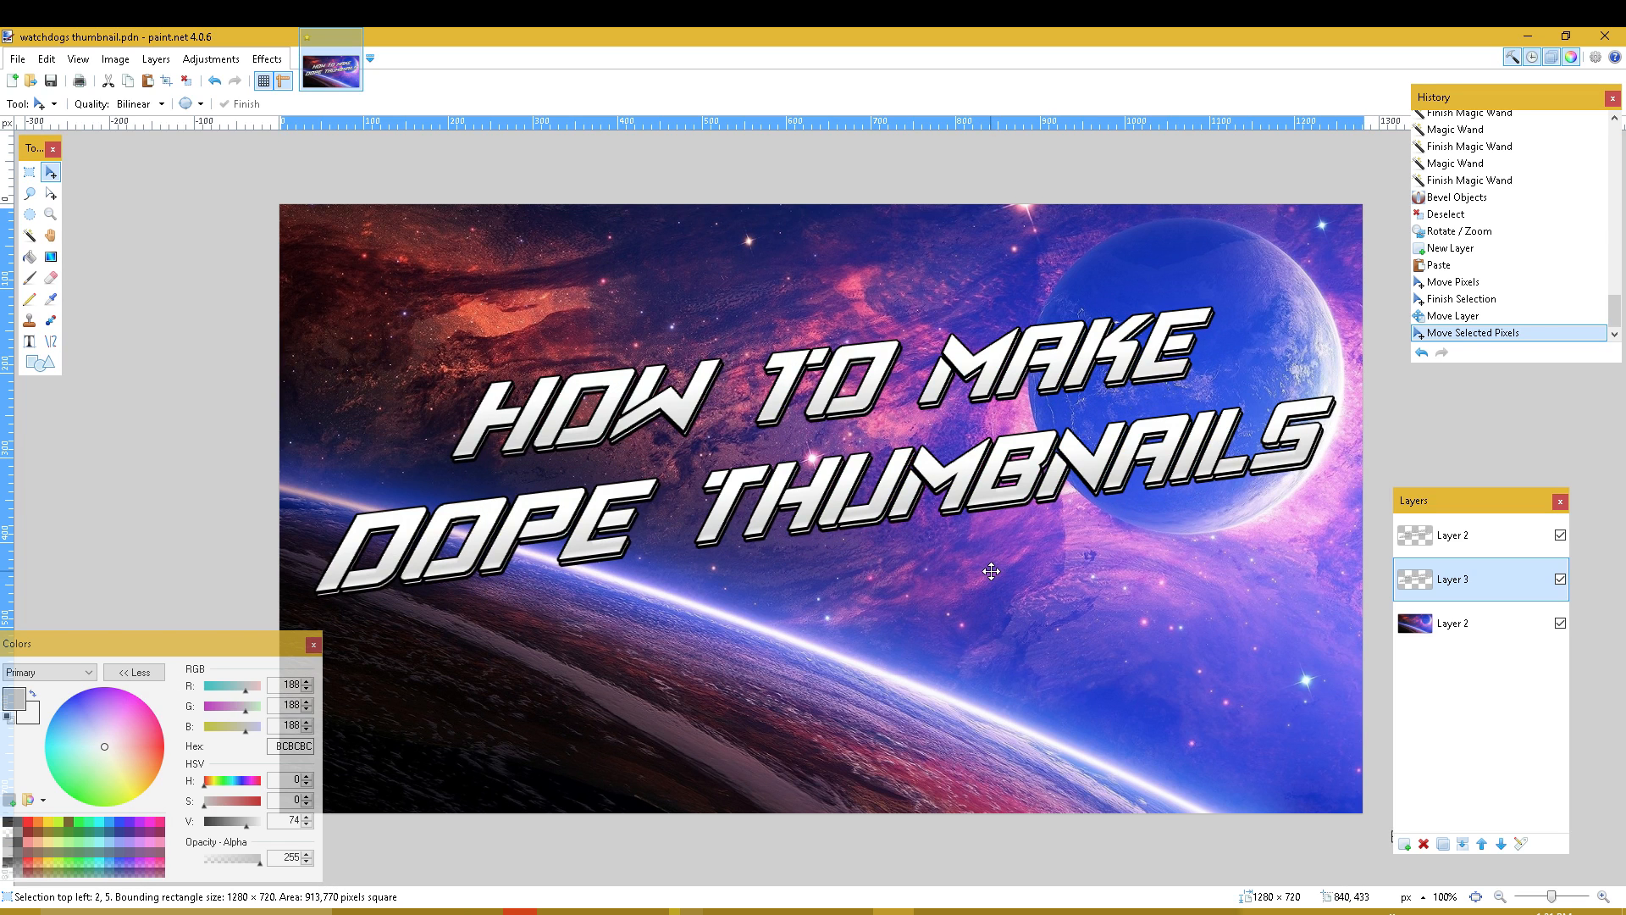
left_click_drag(992, 572, 992, 572)
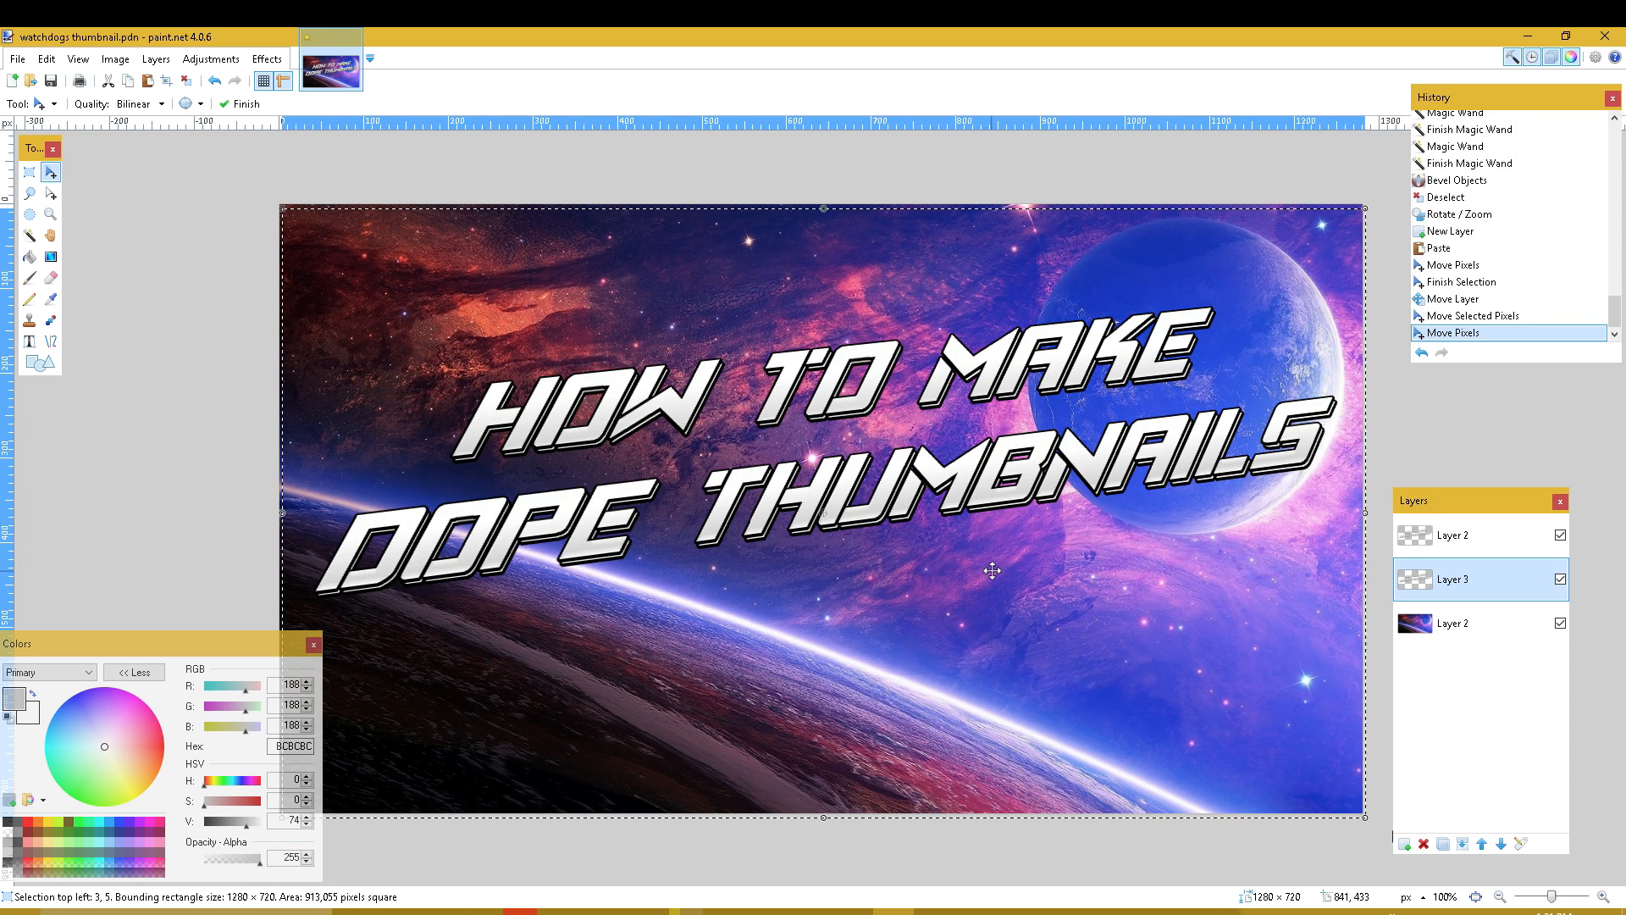
key("ctrl+d")
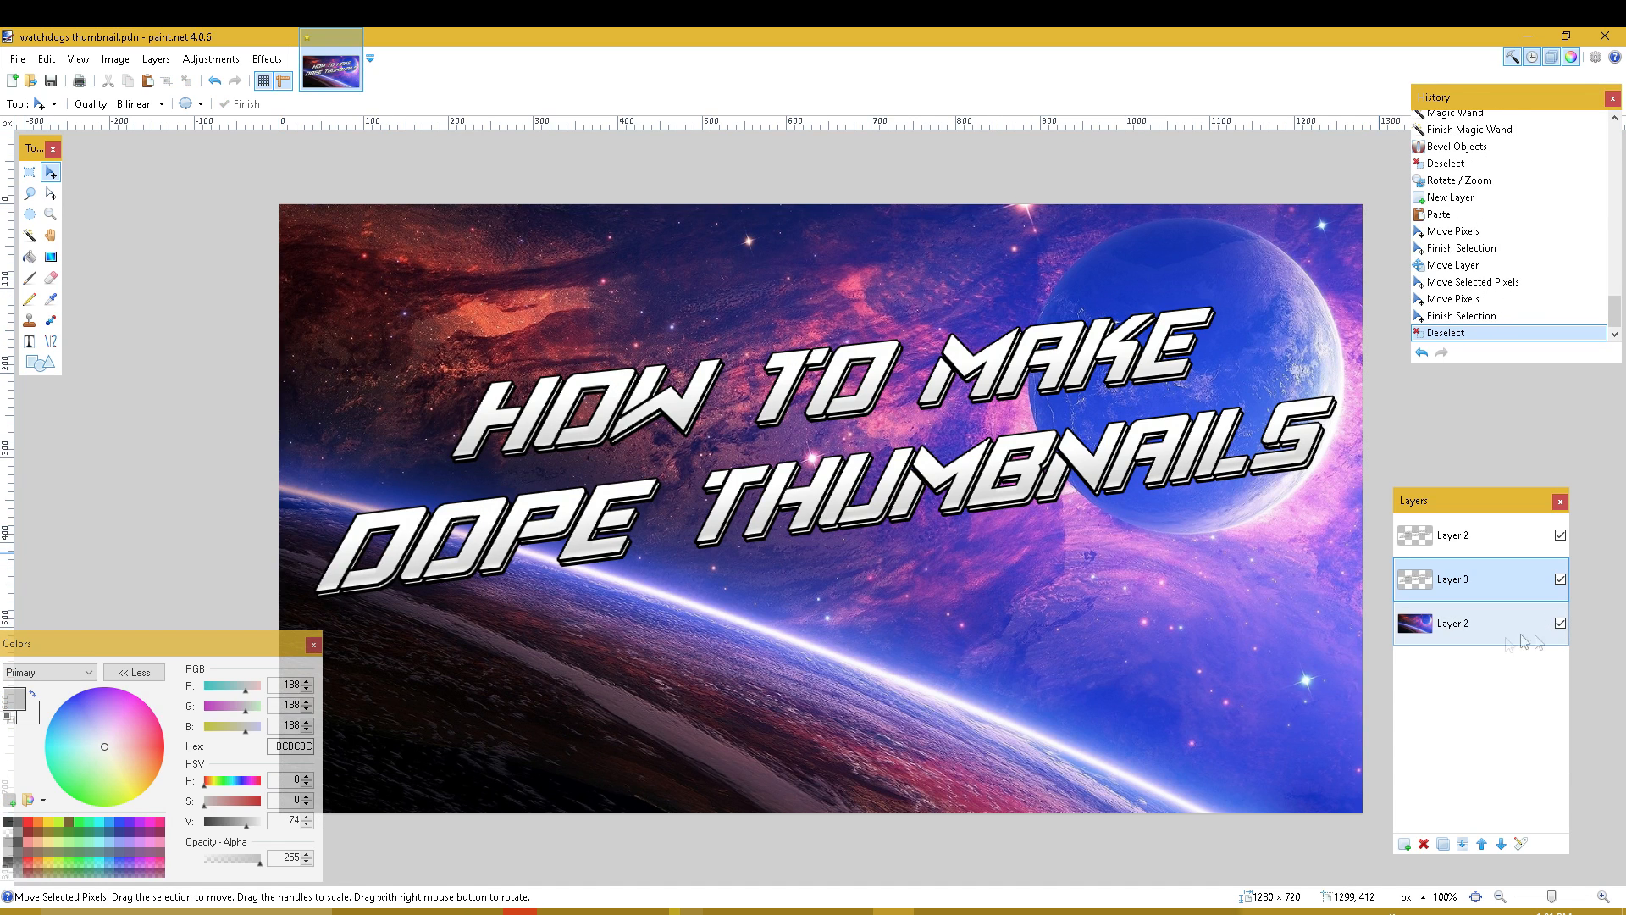
- Paste another title copy onto a new layer, place it beneath the first copy and offset it to 6 px right and 8 px down
left_click(1404, 844)
key("ctrl+v")
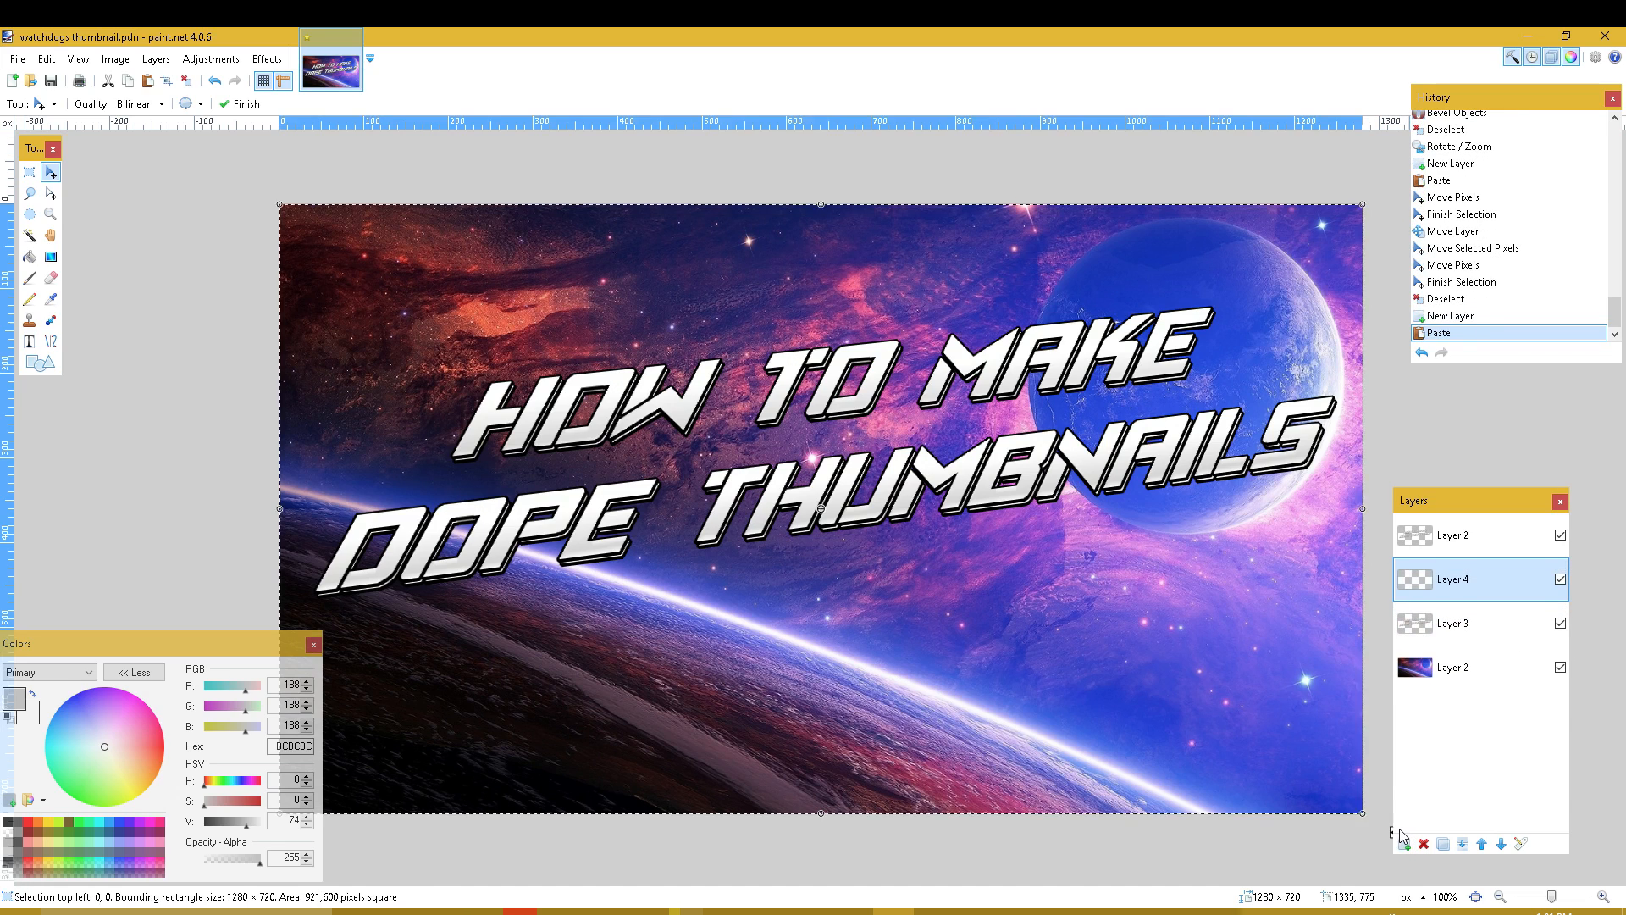
mouse_move(1198, 737)
left_mouse_down()
mouse_move(1240, 784)
mouse_move(1201, 739)
left_mouse_up()
left_click_drag(1454, 579, 1453, 624)
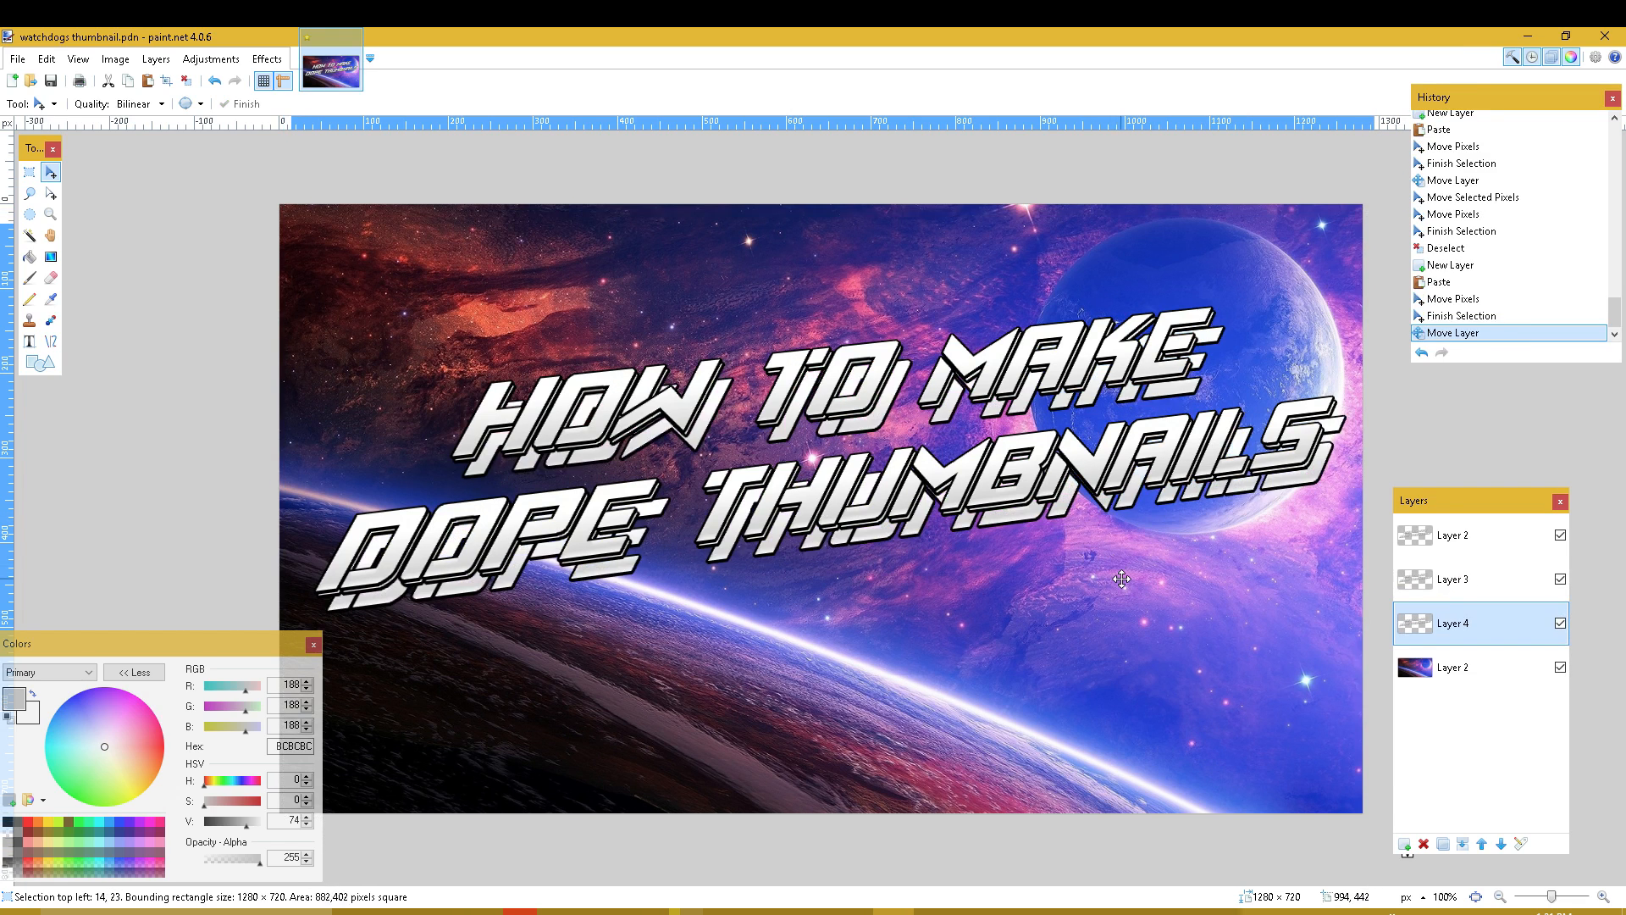
left_click_drag(1118, 573, 1115, 566)
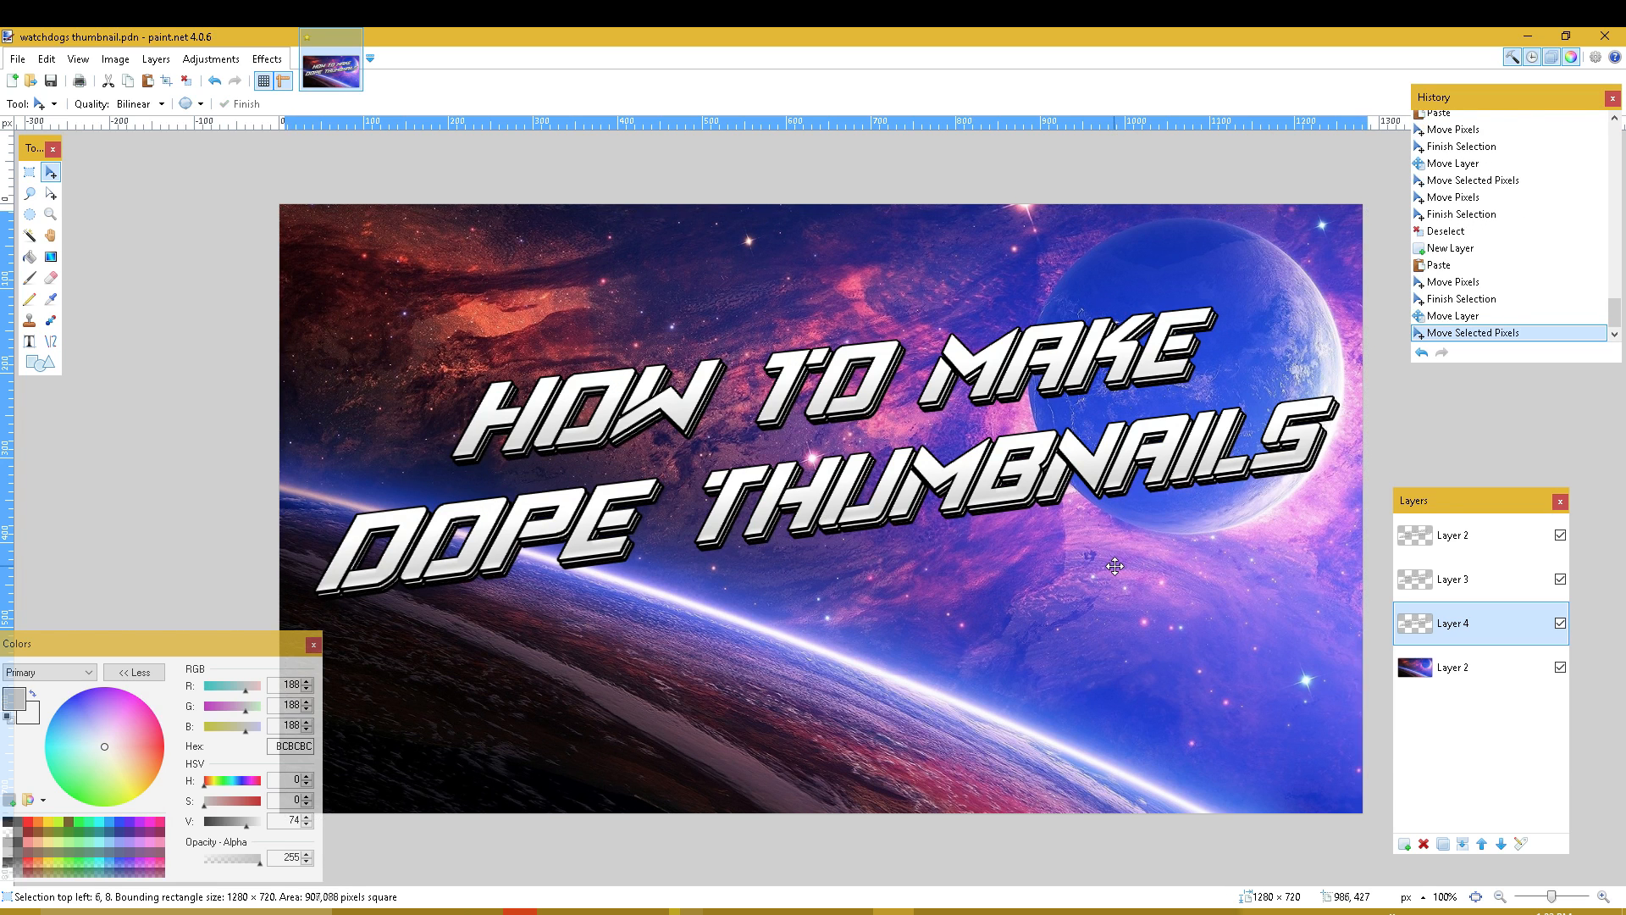
- Undo the last two moves of the second title copy and deselect it
left_click(1115, 566)
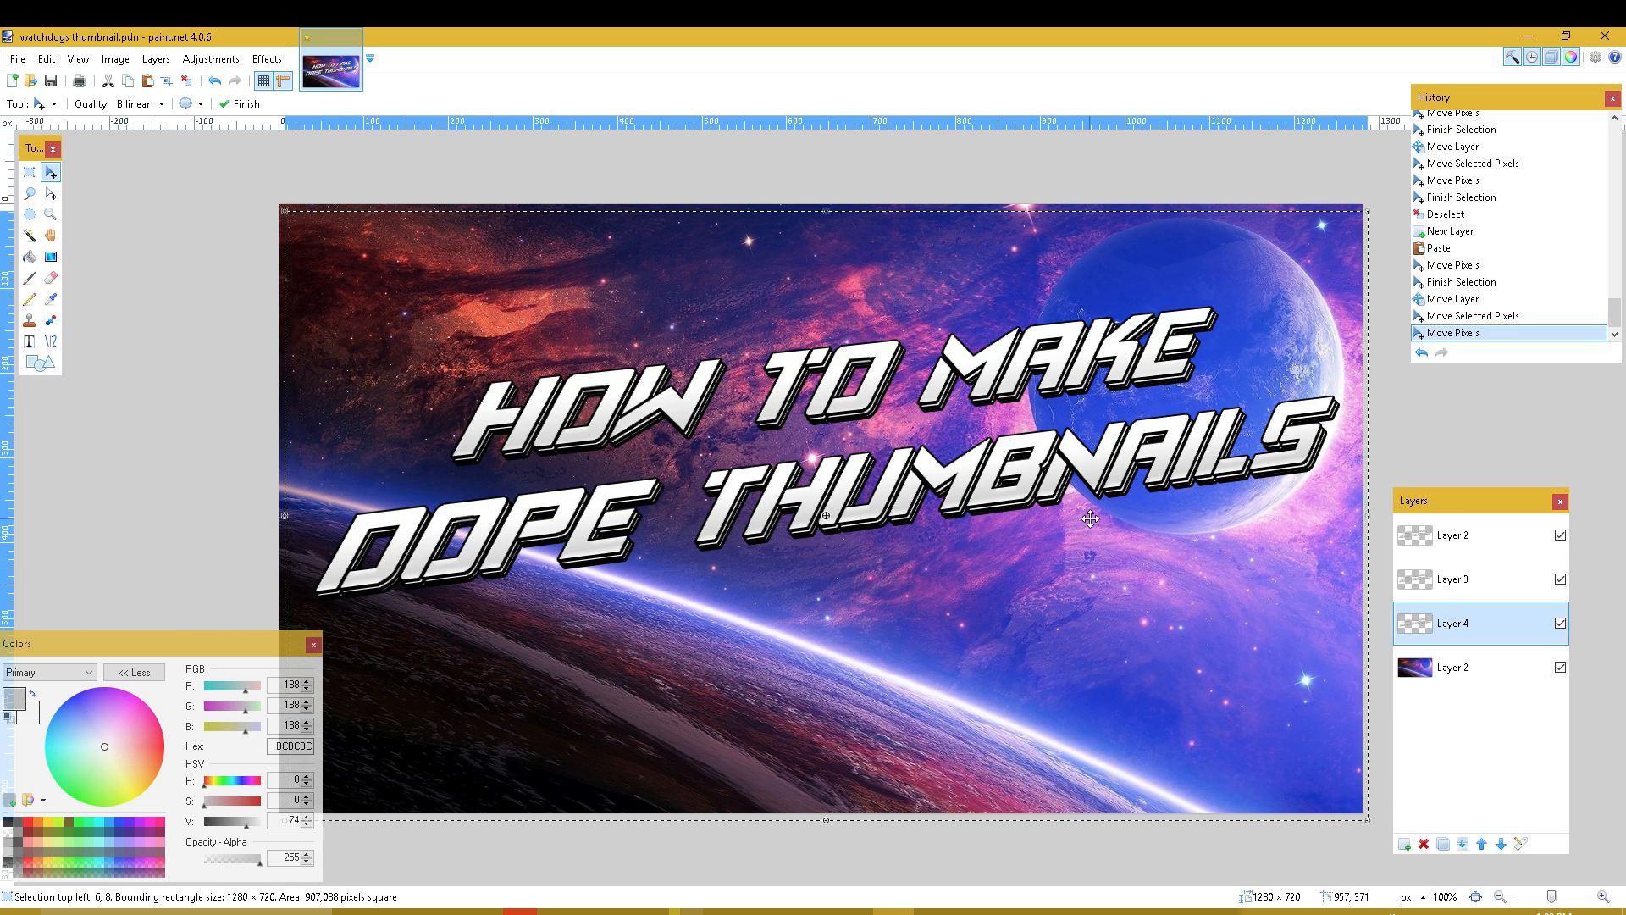
key("ctrl+z")
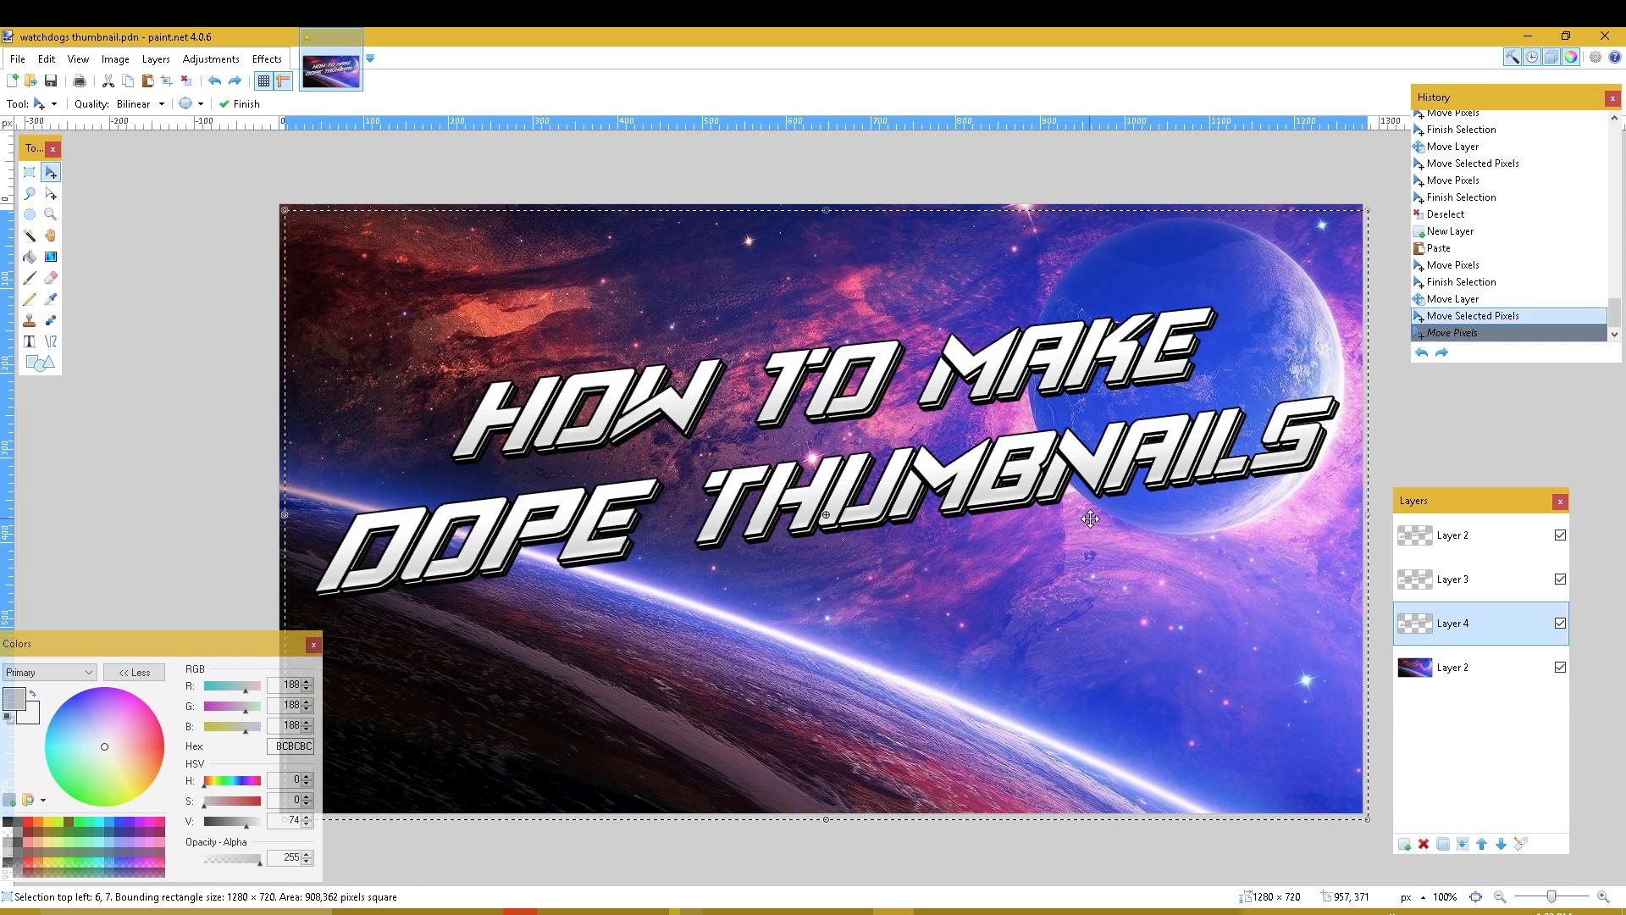
key("ctrl+z")
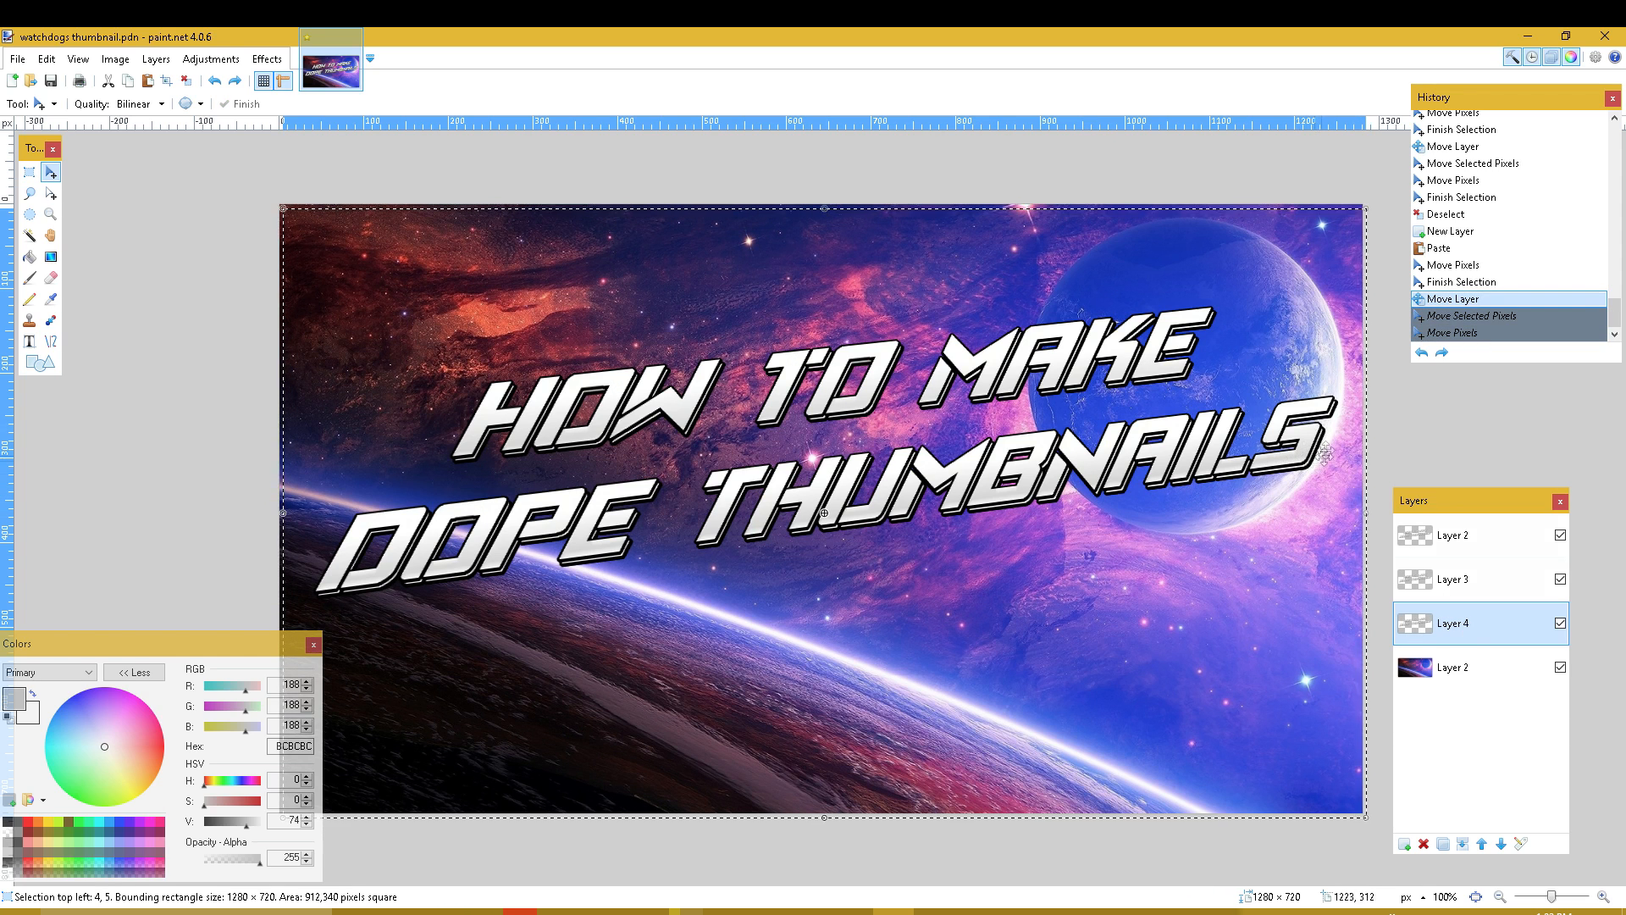
key("ctrl+d")
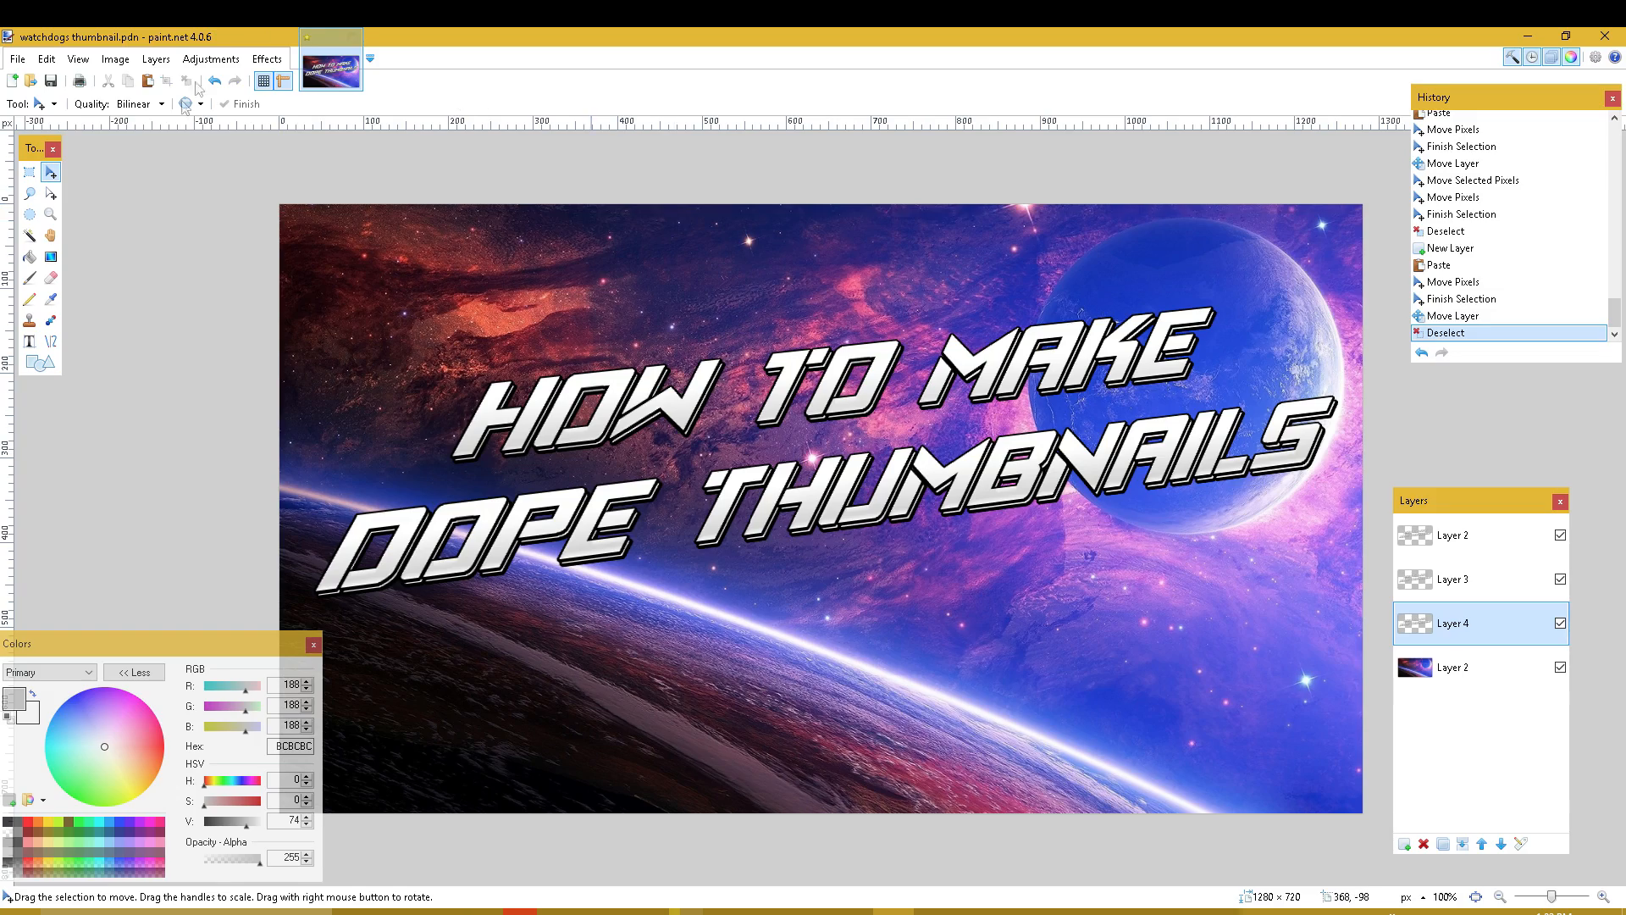
- Try to select the empty area around the title on Layer 4 with the Magic Wand at 50% tolerance
left_click(30, 236)
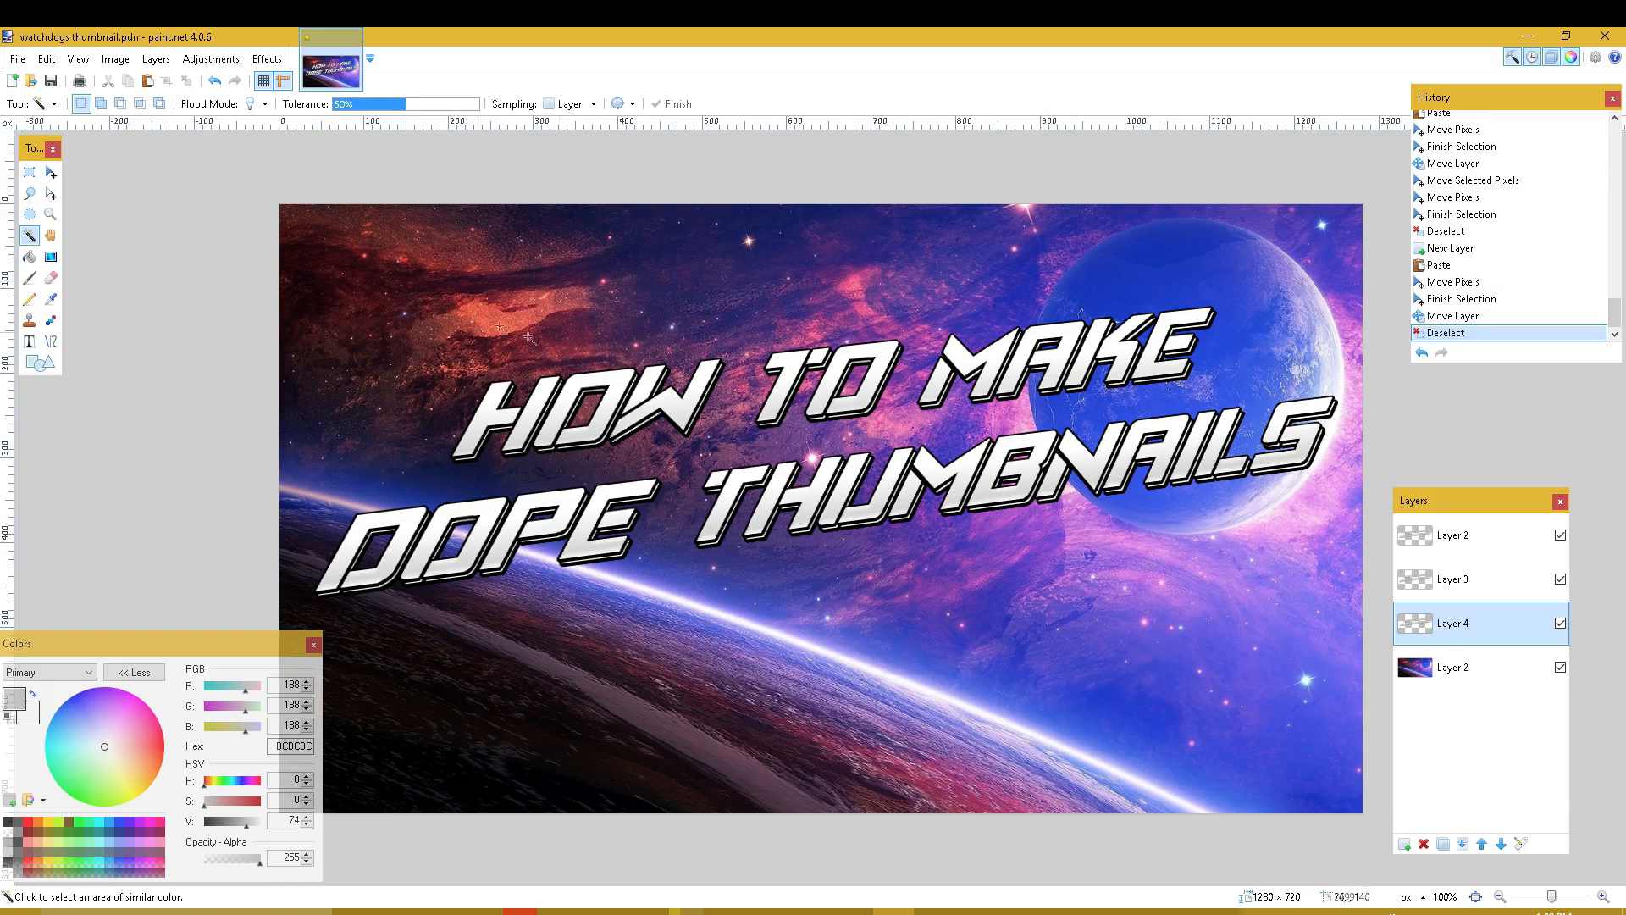
left_click(562, 366)
key("ctrl+a")
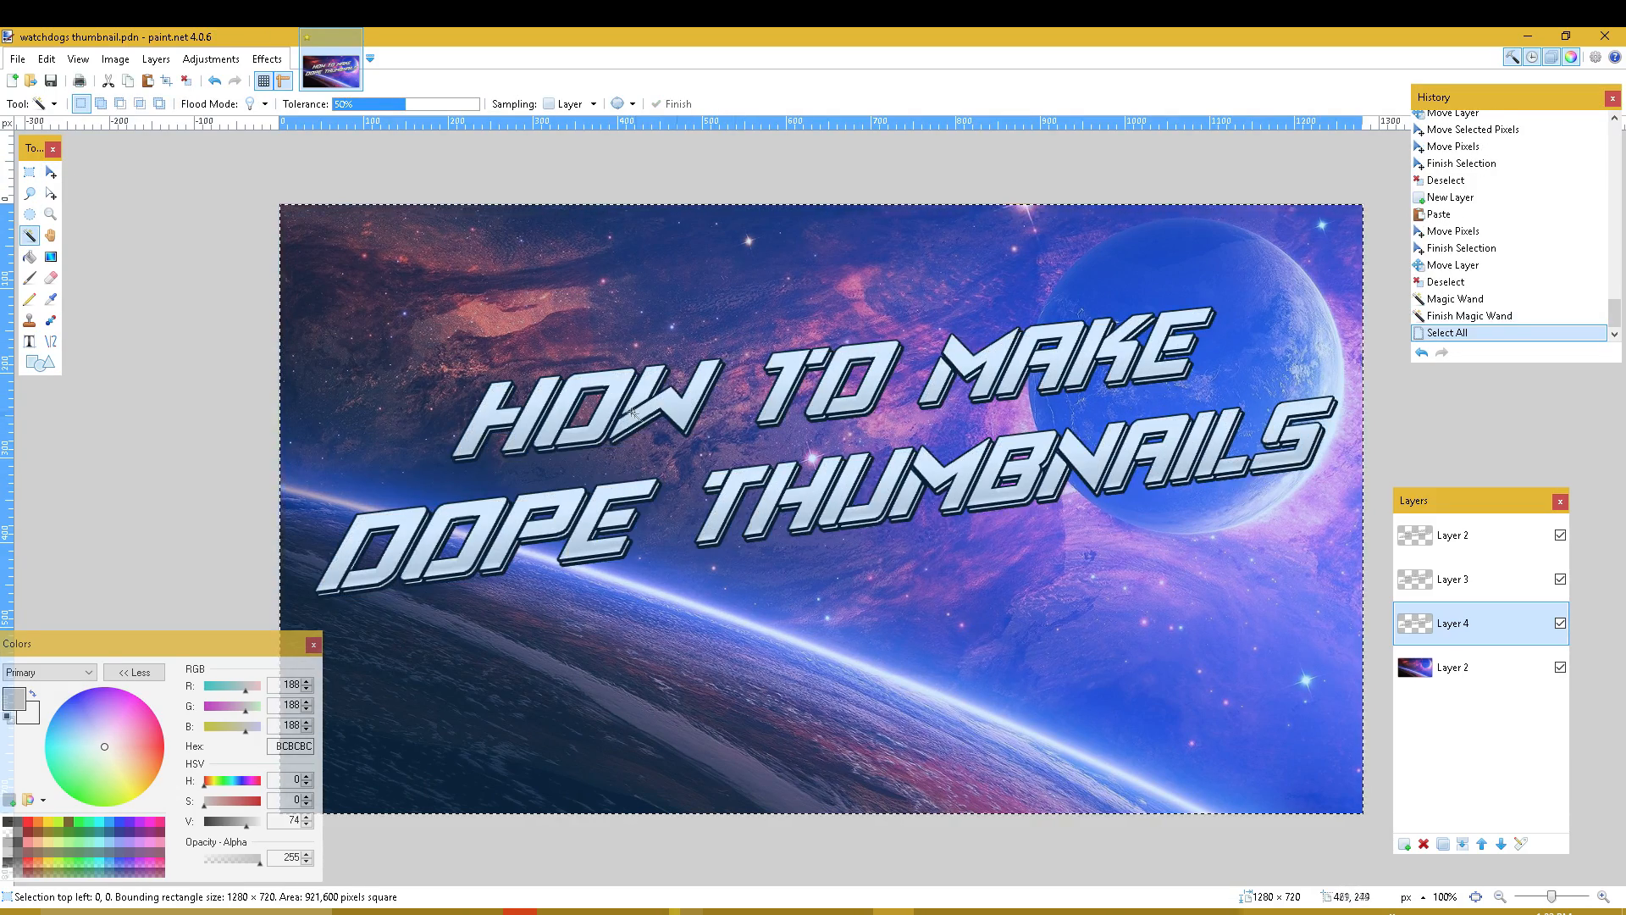
left_click(643, 418)
left_click(628, 343)
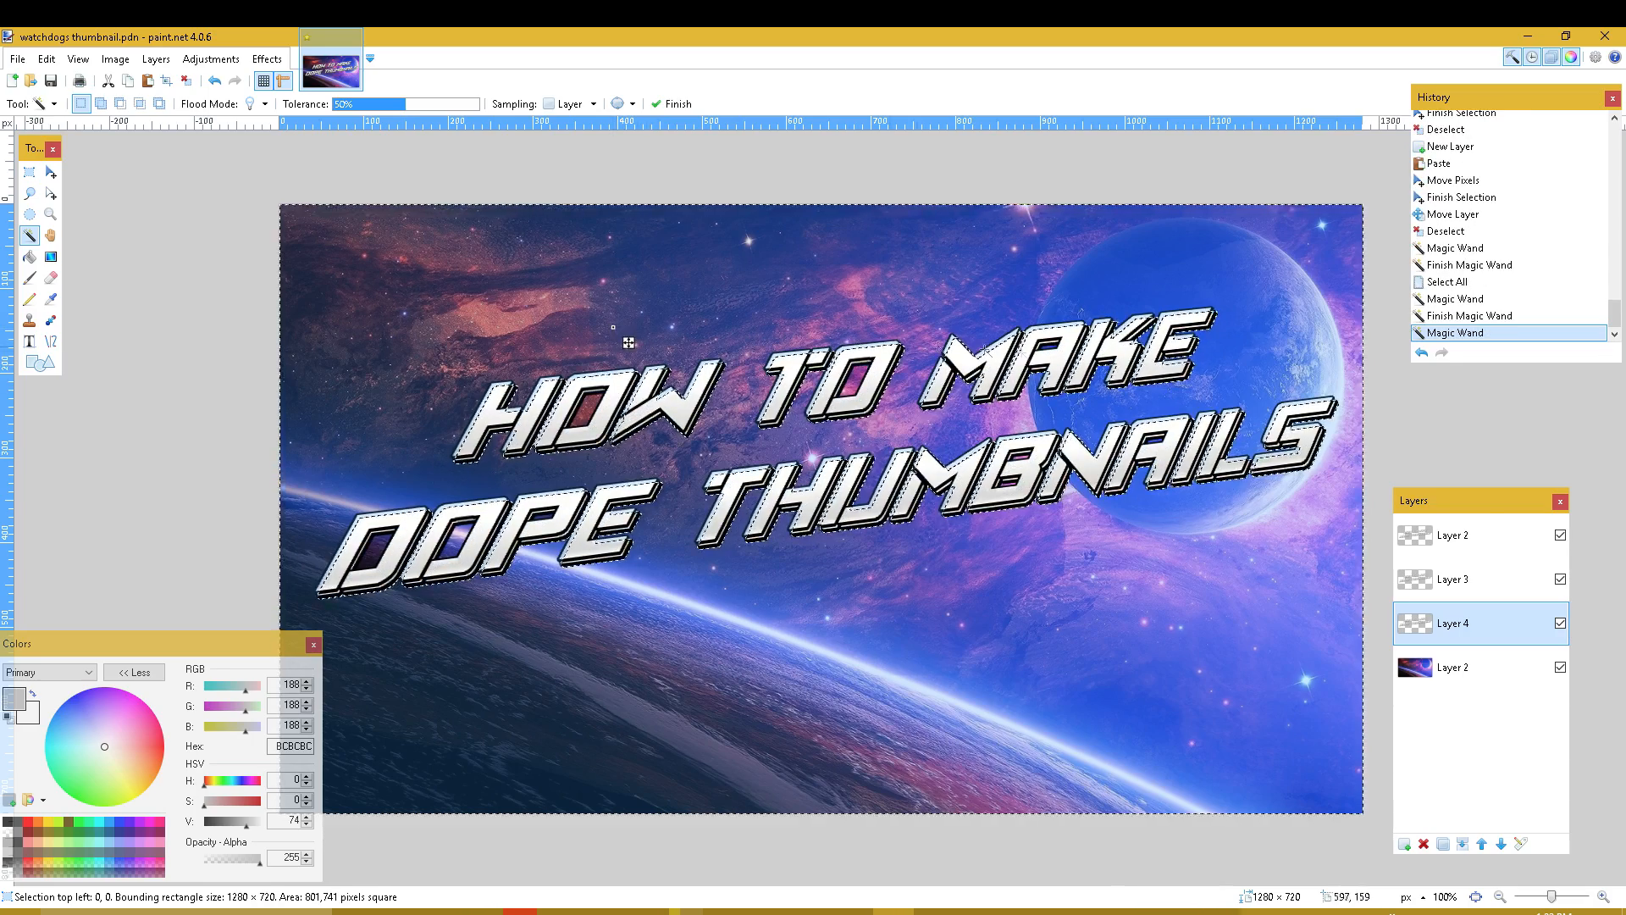
left_click(628, 343)
- Merge the top title layer and the first title copy down into Layer 4
left_click(1453, 536)
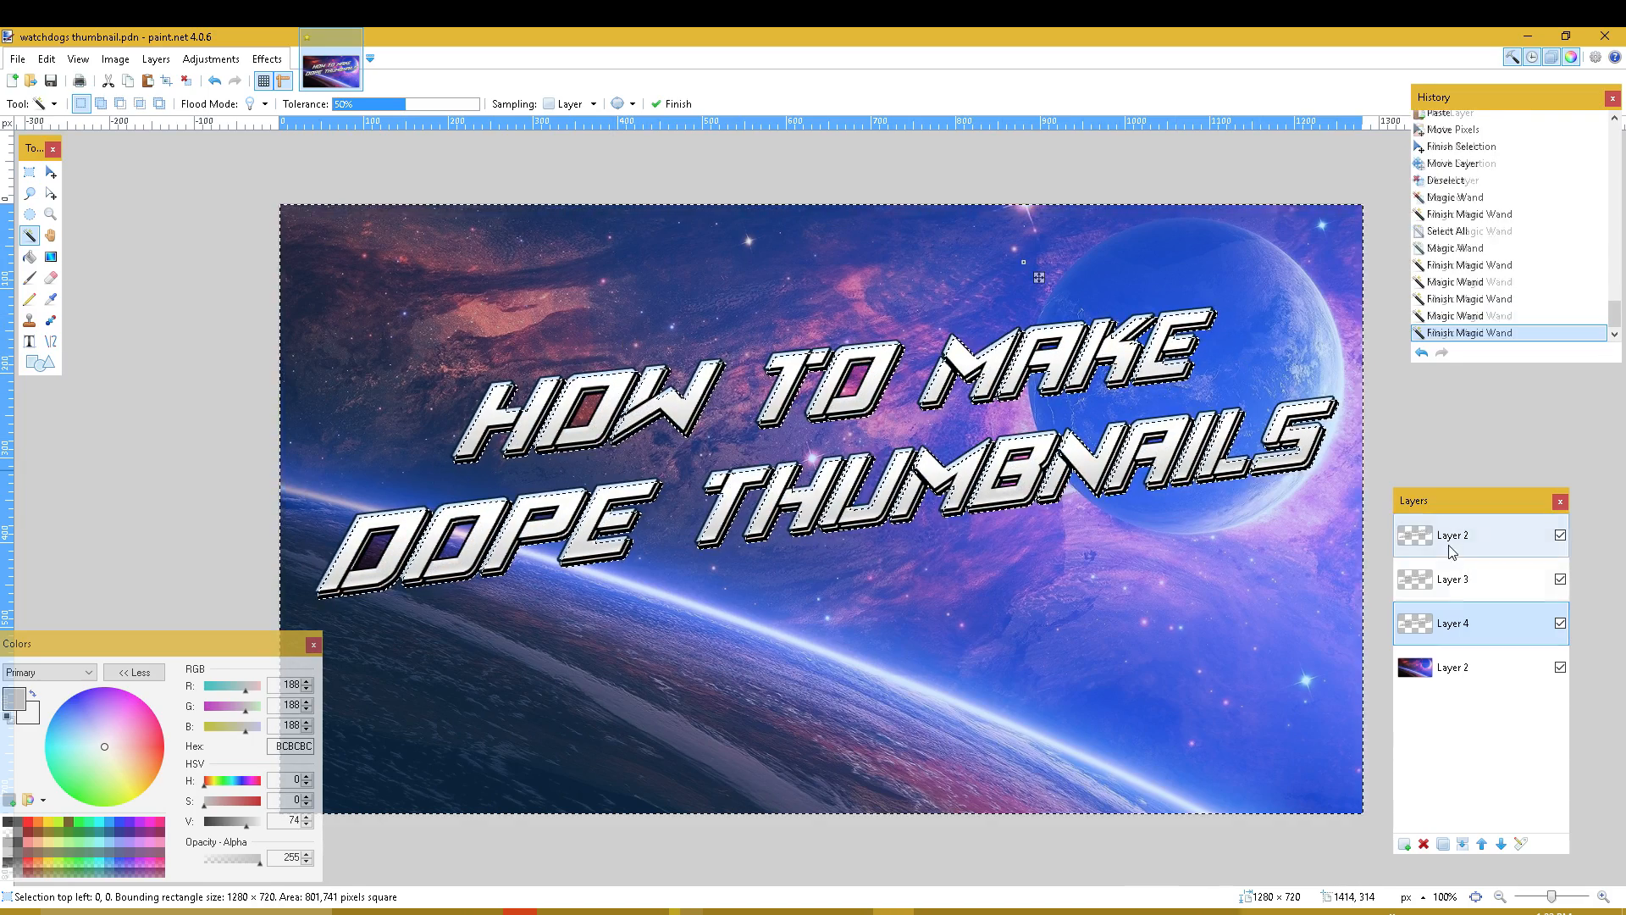
left_click(1464, 844)
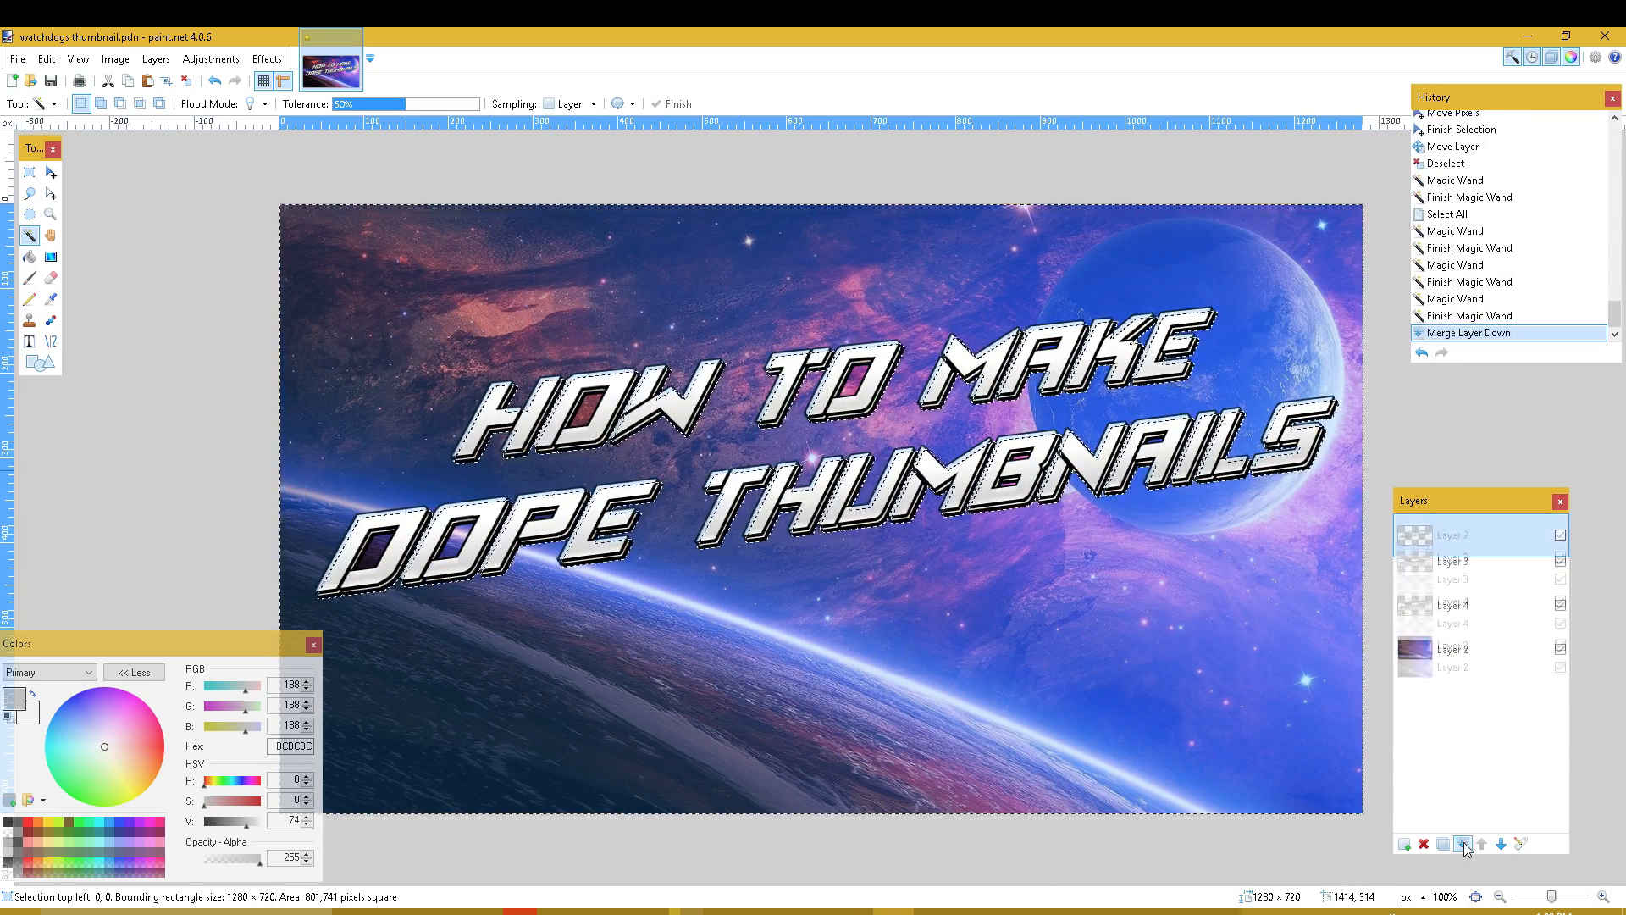
left_click(1464, 844)
- Select the empty area around the merged title with the Magic Wand, including the openings of the O in HOW and the O in TO
left_click(665, 315)
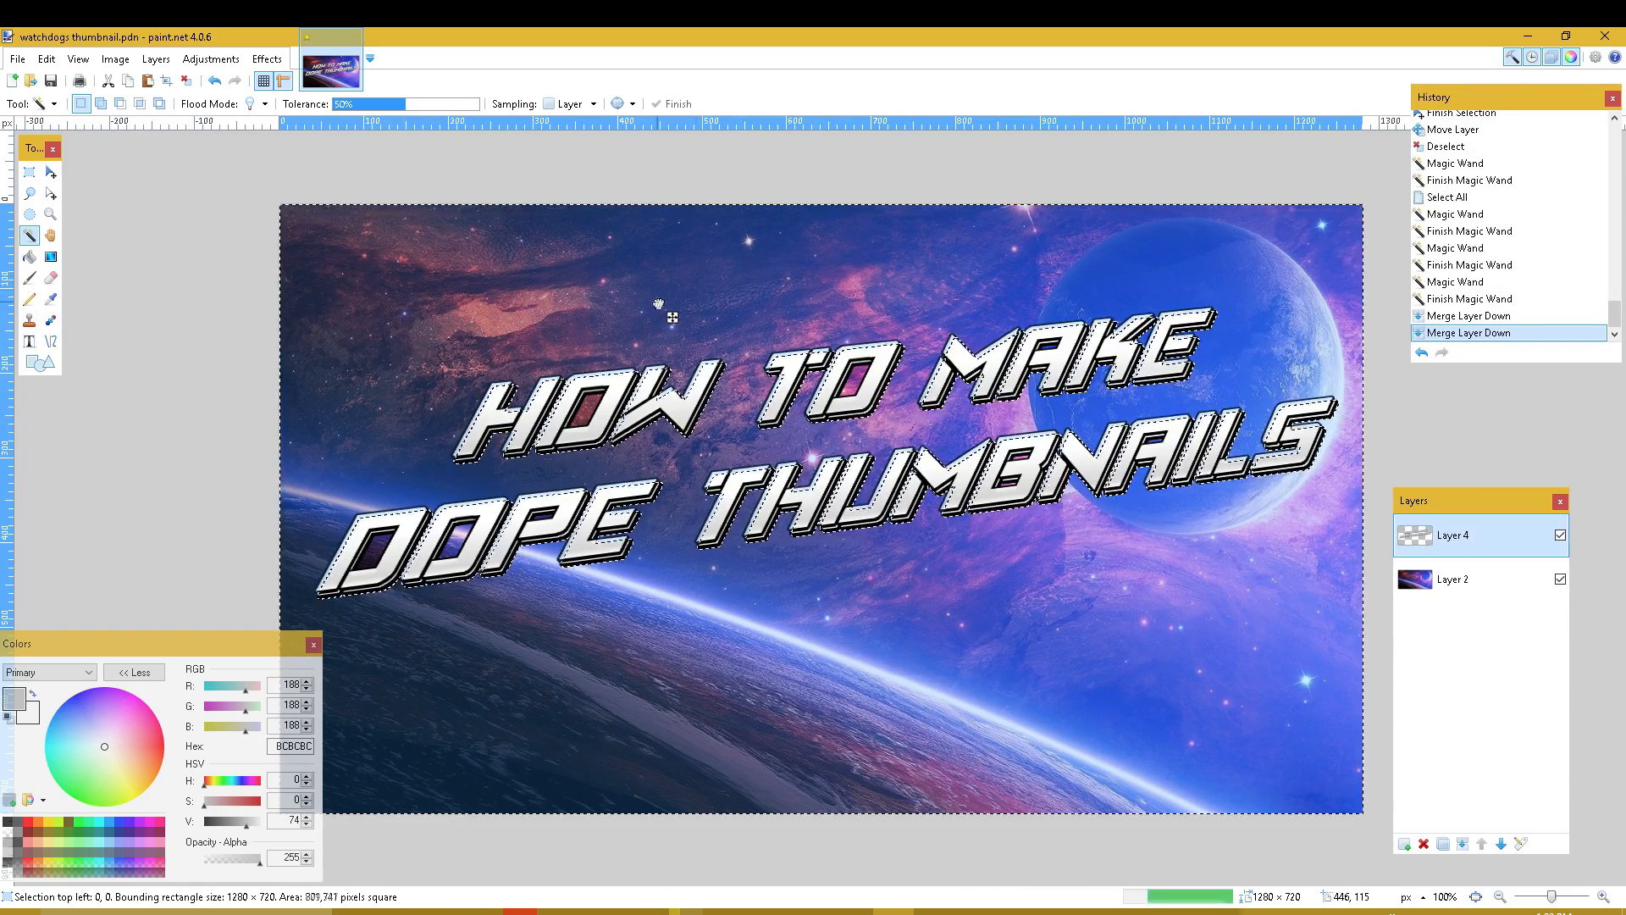
key("ctrl+a")
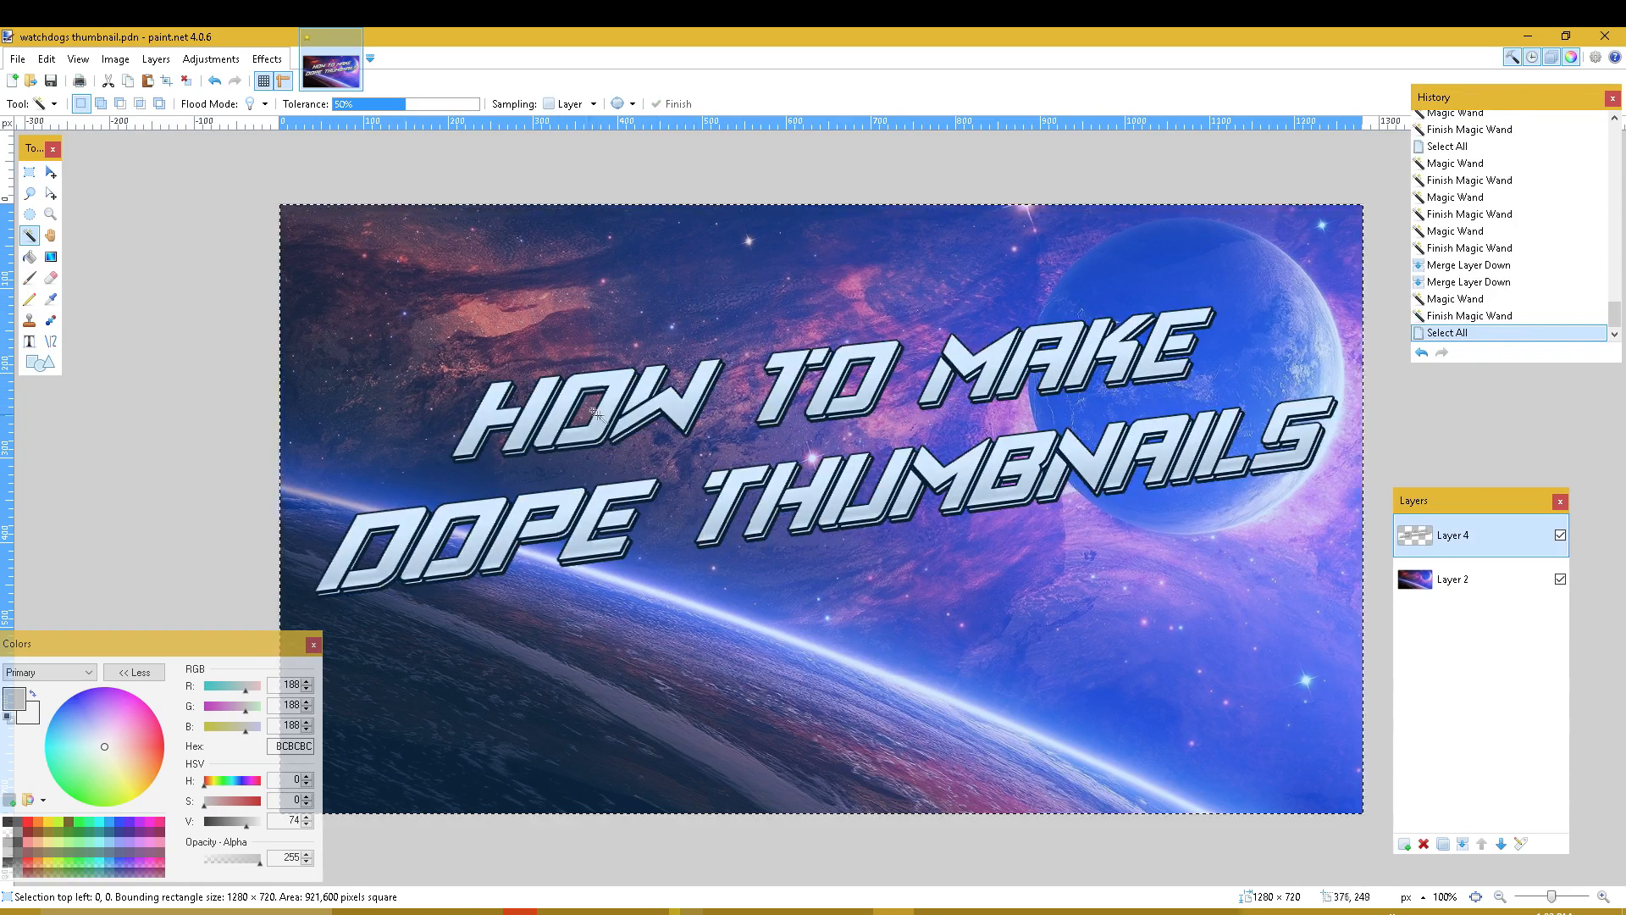
left_click(584, 383)
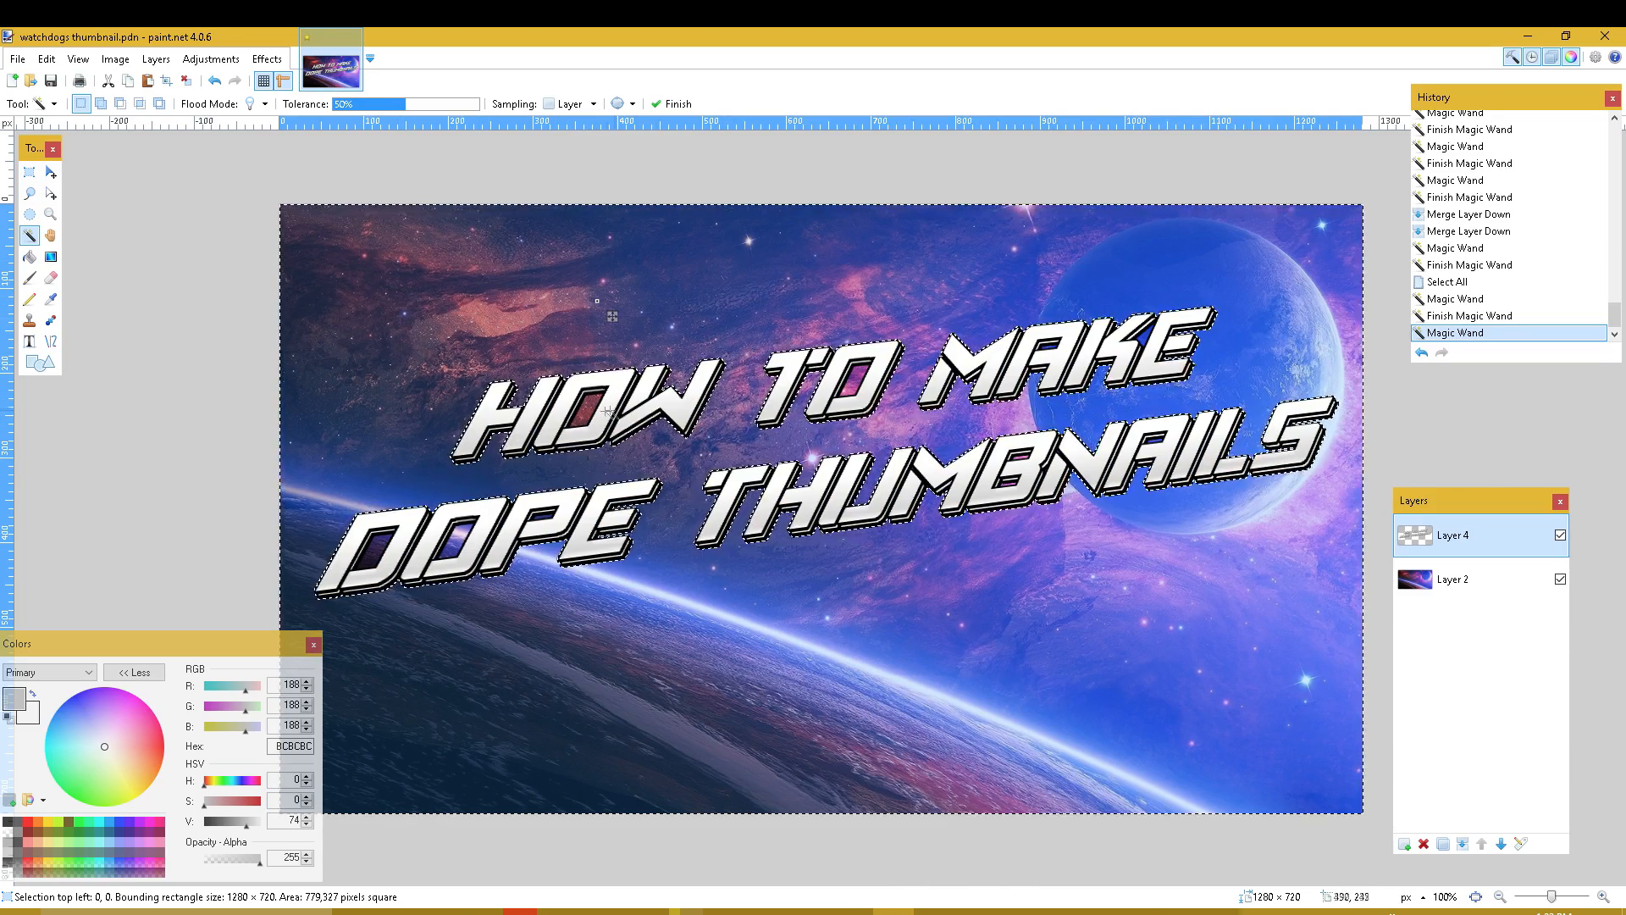
left_click(597, 421)
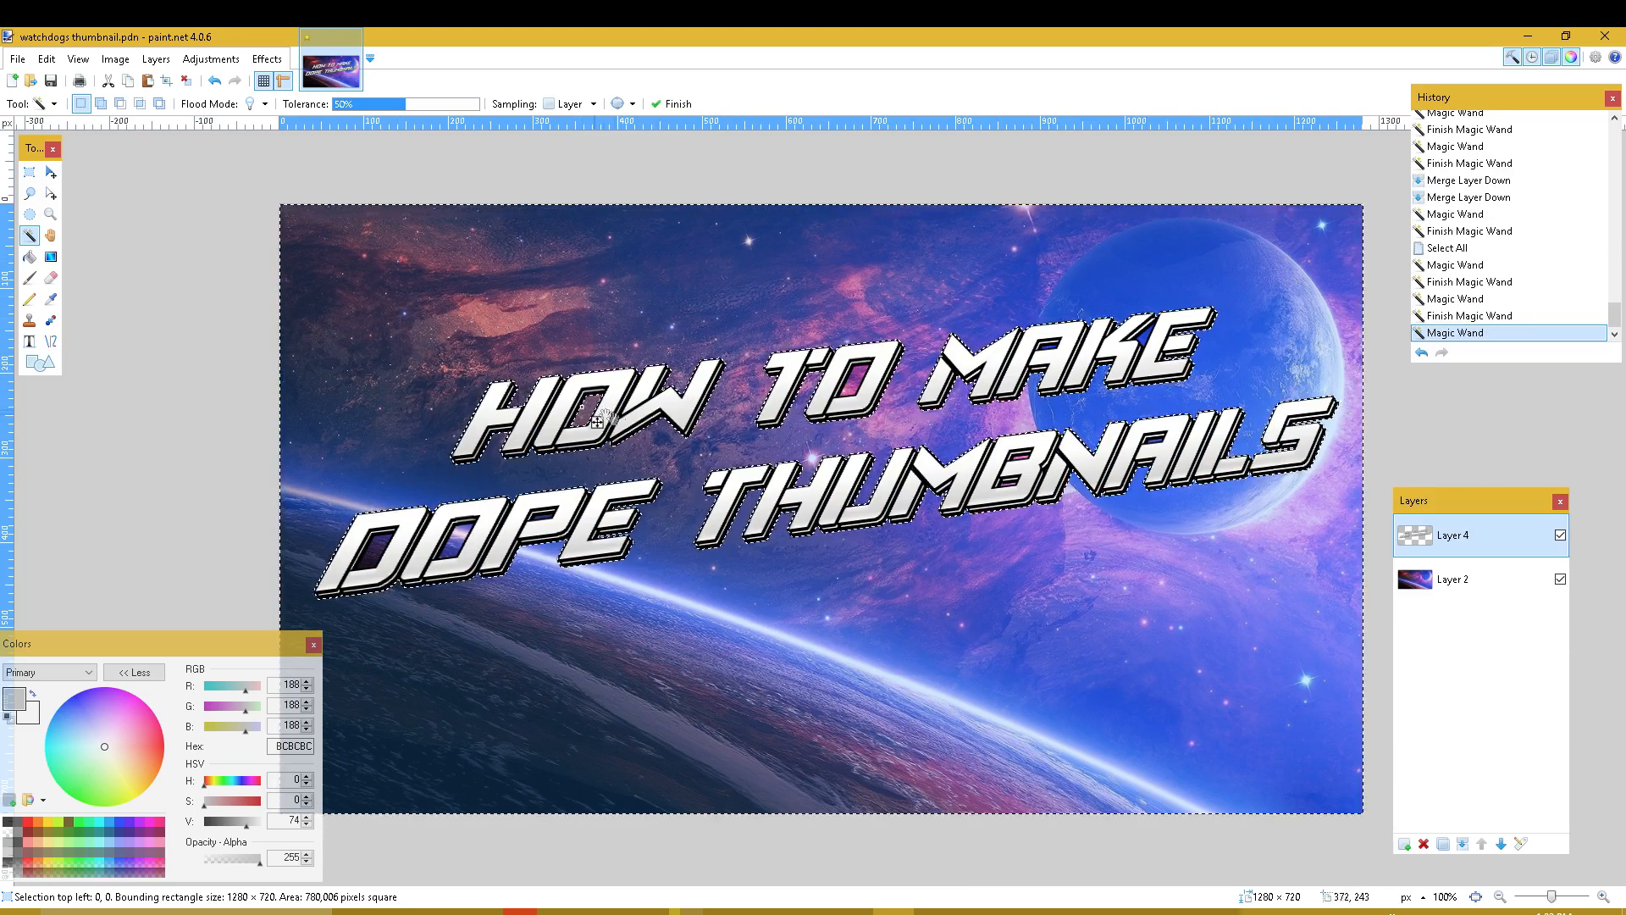
left_click(868, 396)
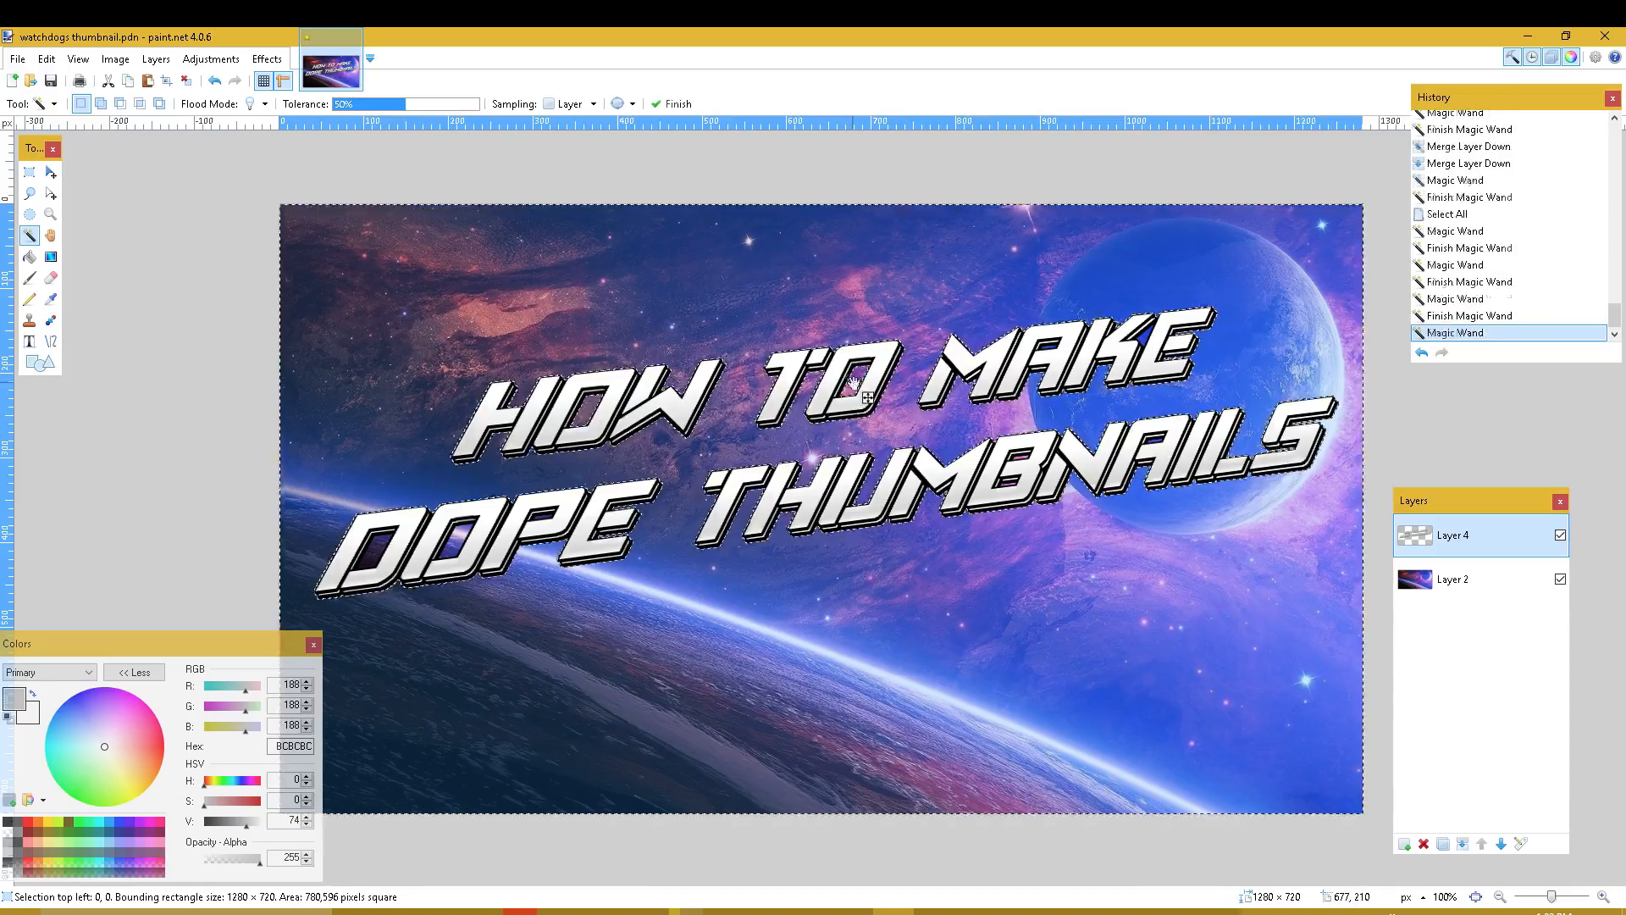
- Add the openings in the B of THUMBNAILS and in the letters D, O and P of DOPE to the selection
scroll(867, 395, "up", 3)
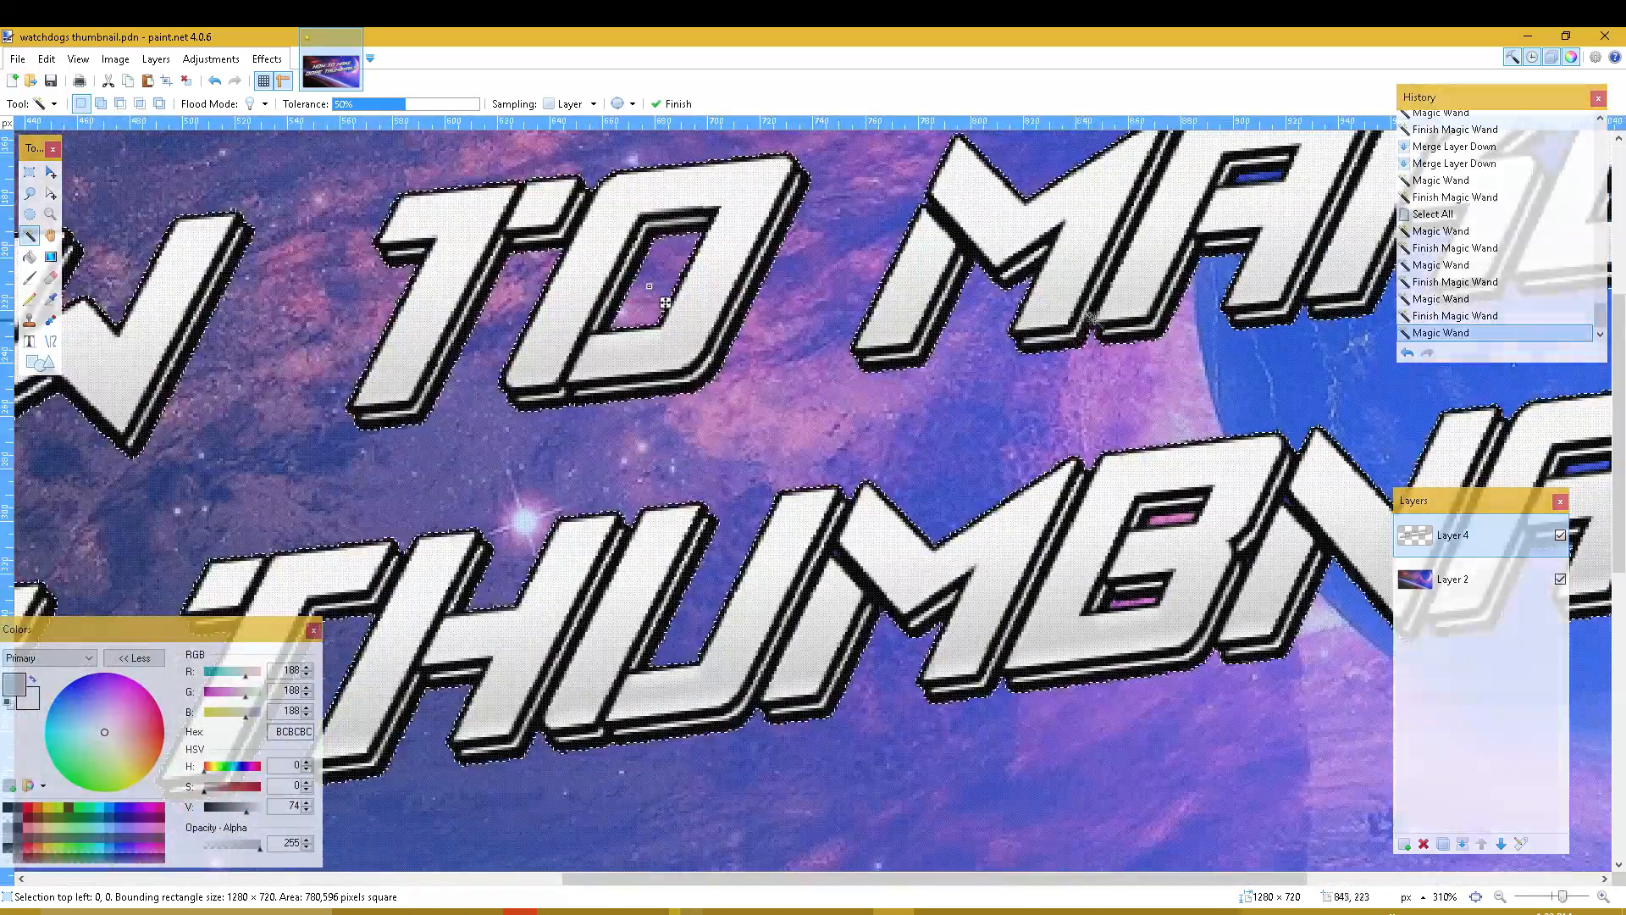
scroll(1193, 450, "up", 3)
left_click(1195, 446)
left_click(1144, 603)
scroll(1144, 603, "down", 6)
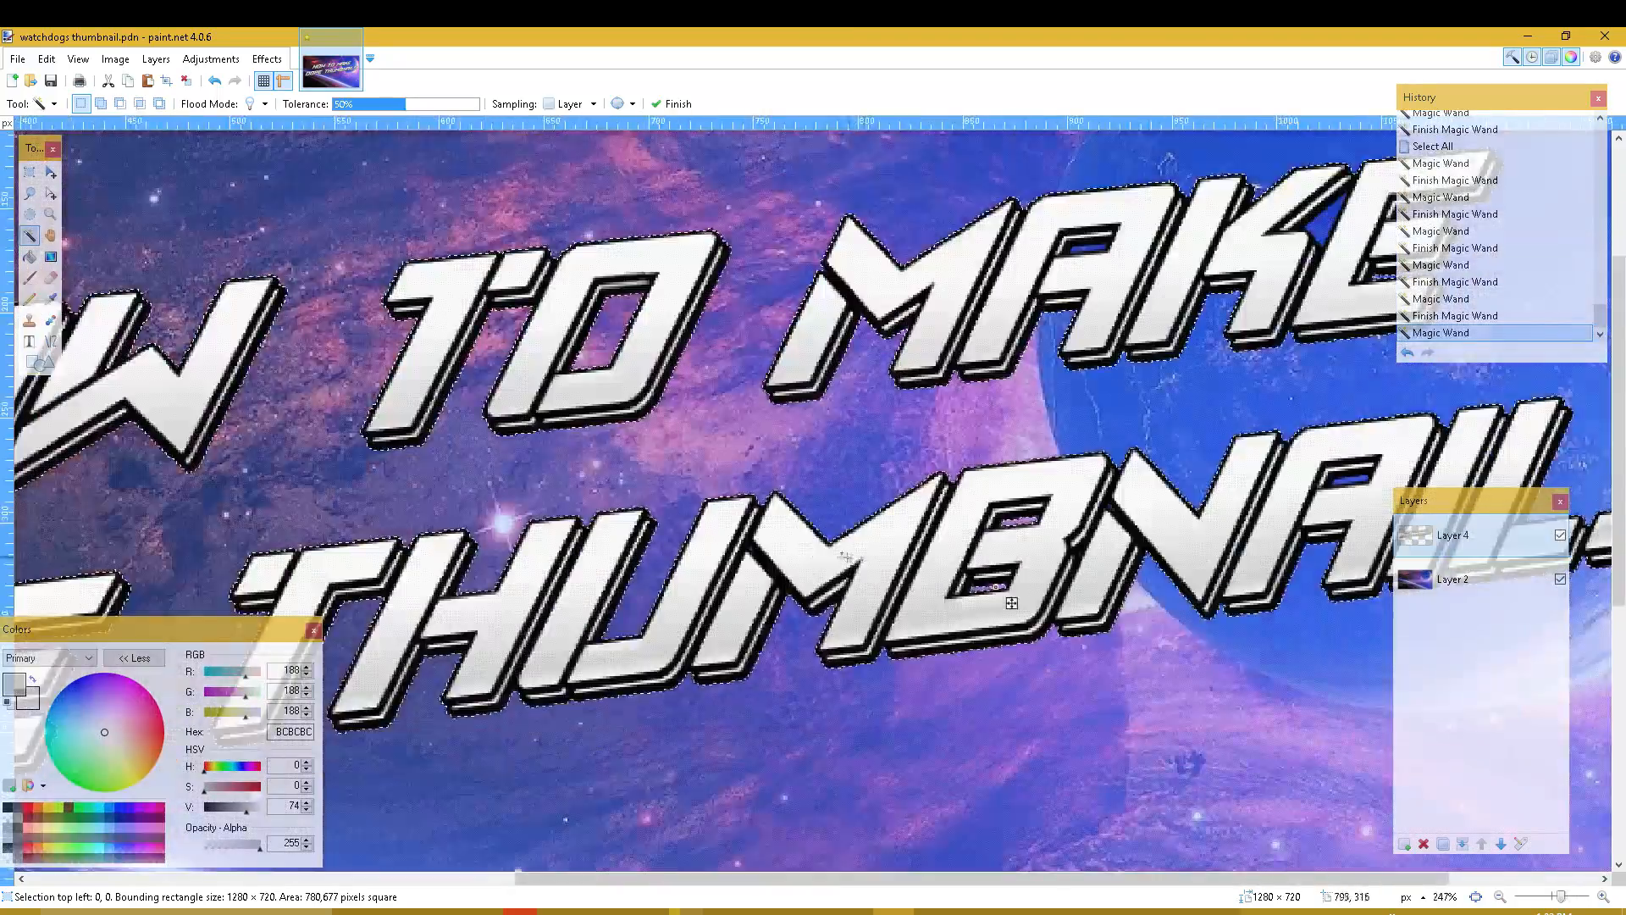
scroll(296, 527, "up", 4)
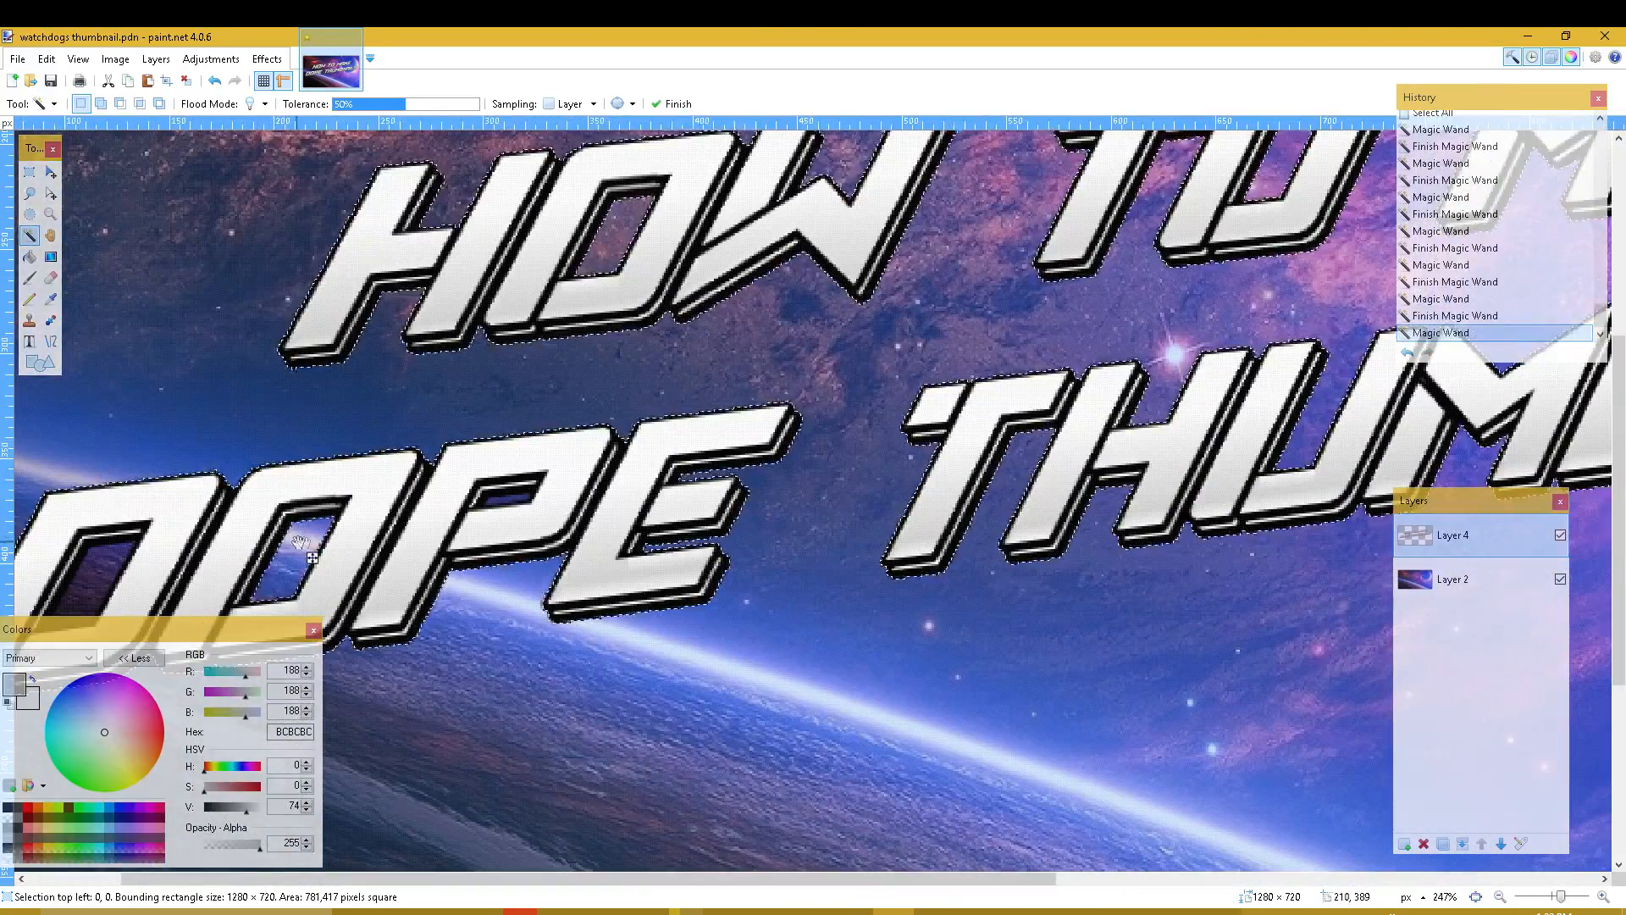
left_click(533, 506)
scroll(85, 563, "down", 3)
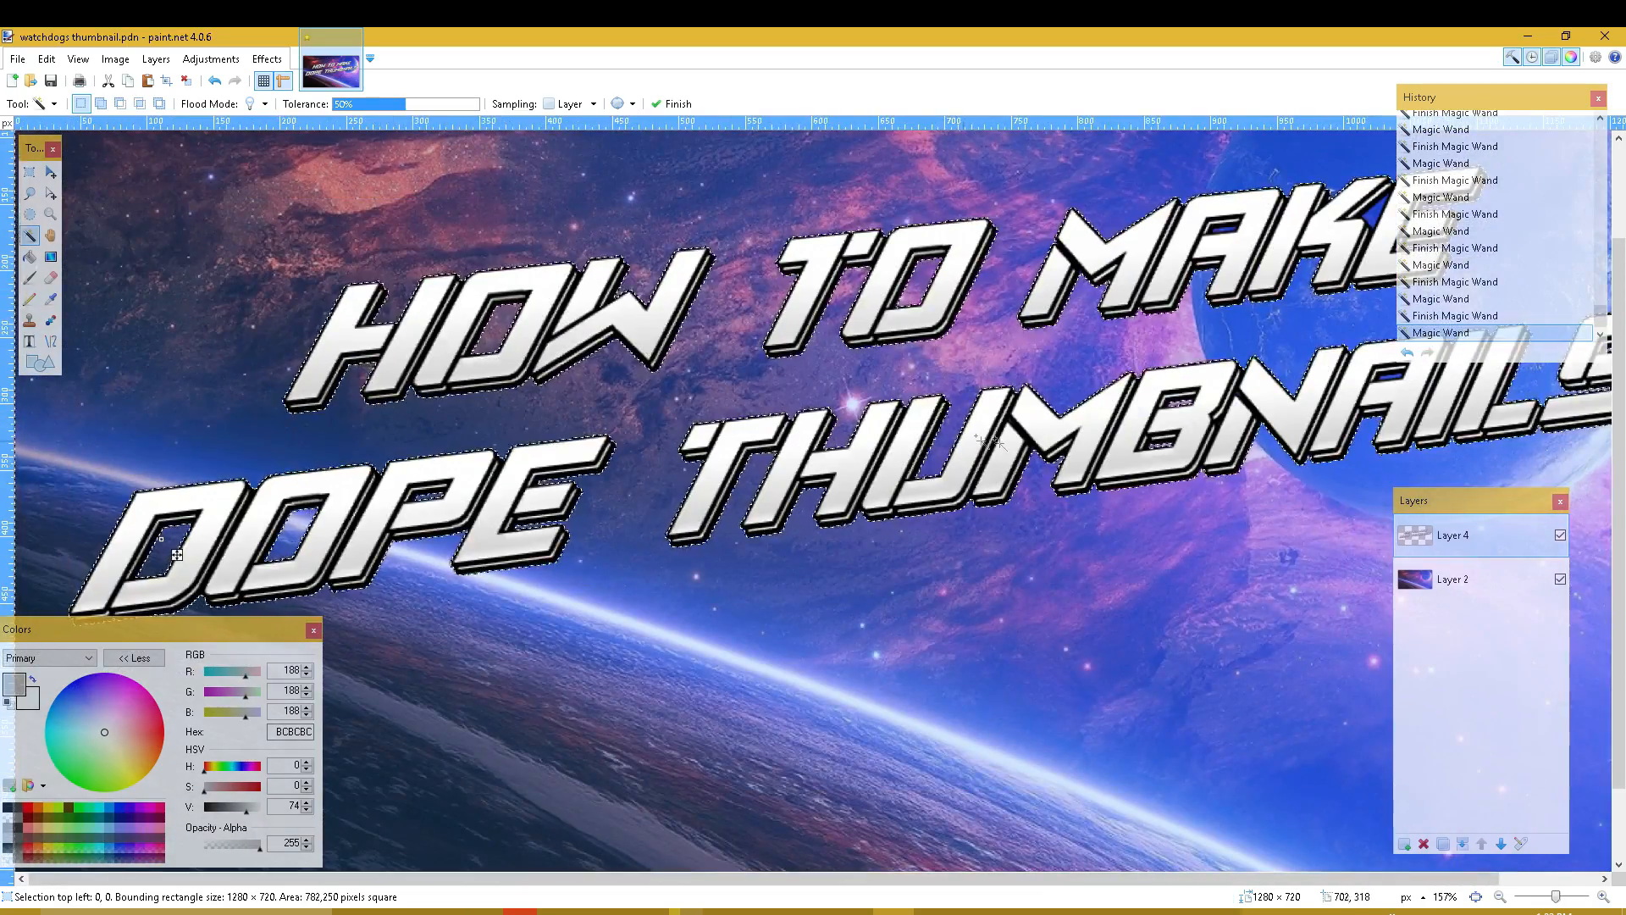
scroll(1161, 508, "up", 2)
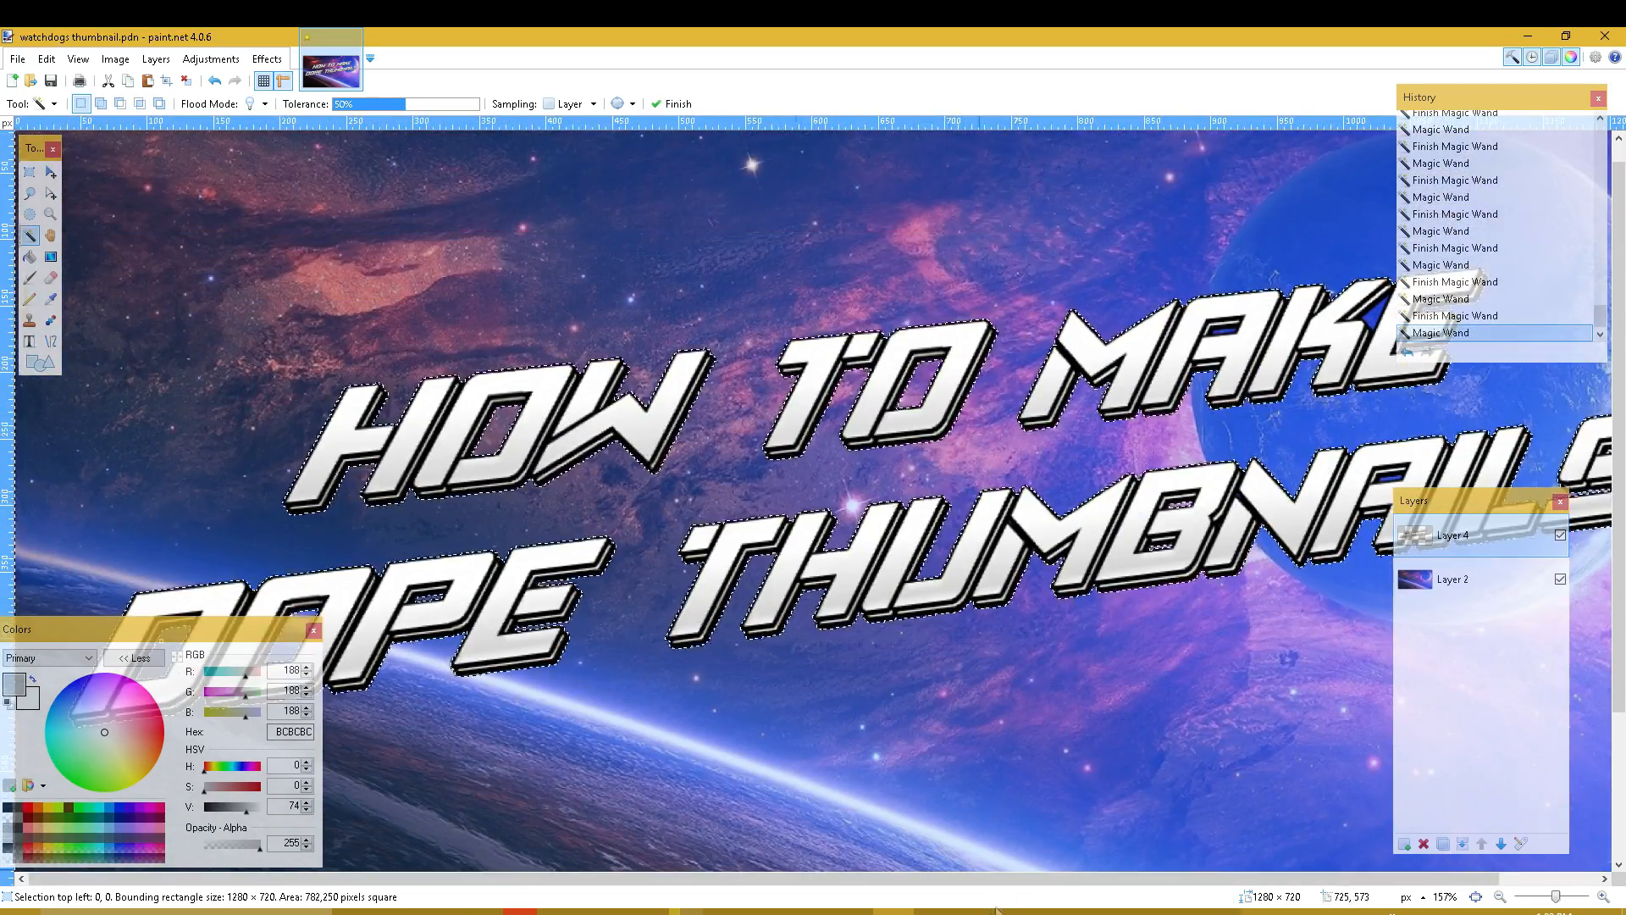
- Add the remaining small openings in the letters of MAKE and THUMBNAILS to the selection
scroll(1030, 881, "right", 2)
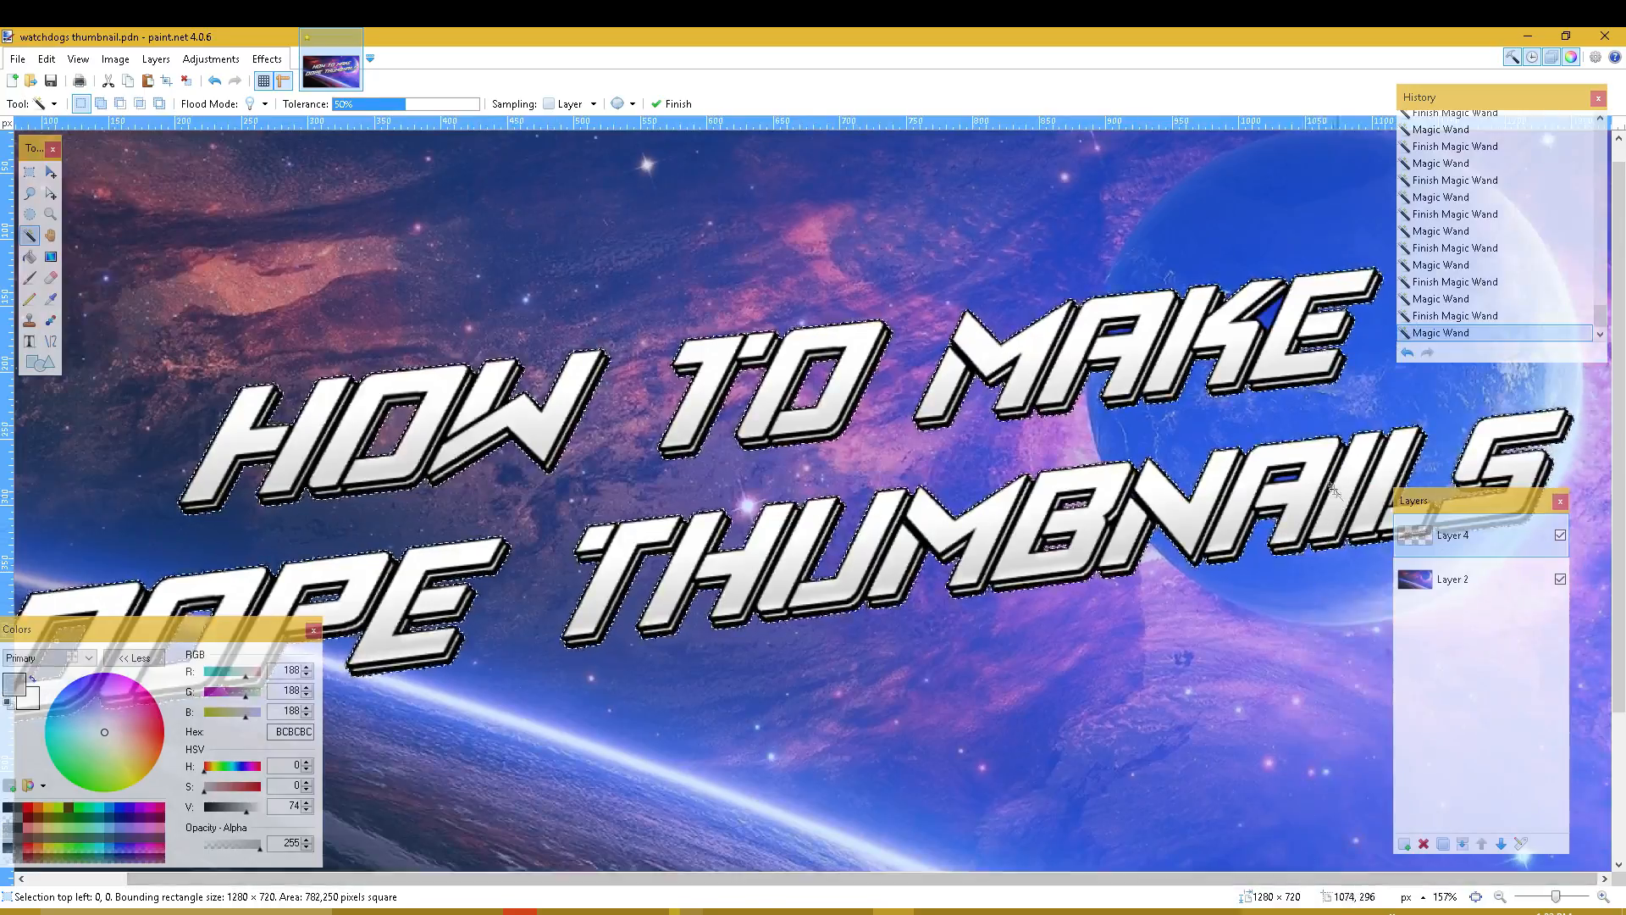
scroll(1339, 447, "up", 2)
scroll(1339, 448, "up", 2)
scroll(1230, 527, "down", 4)
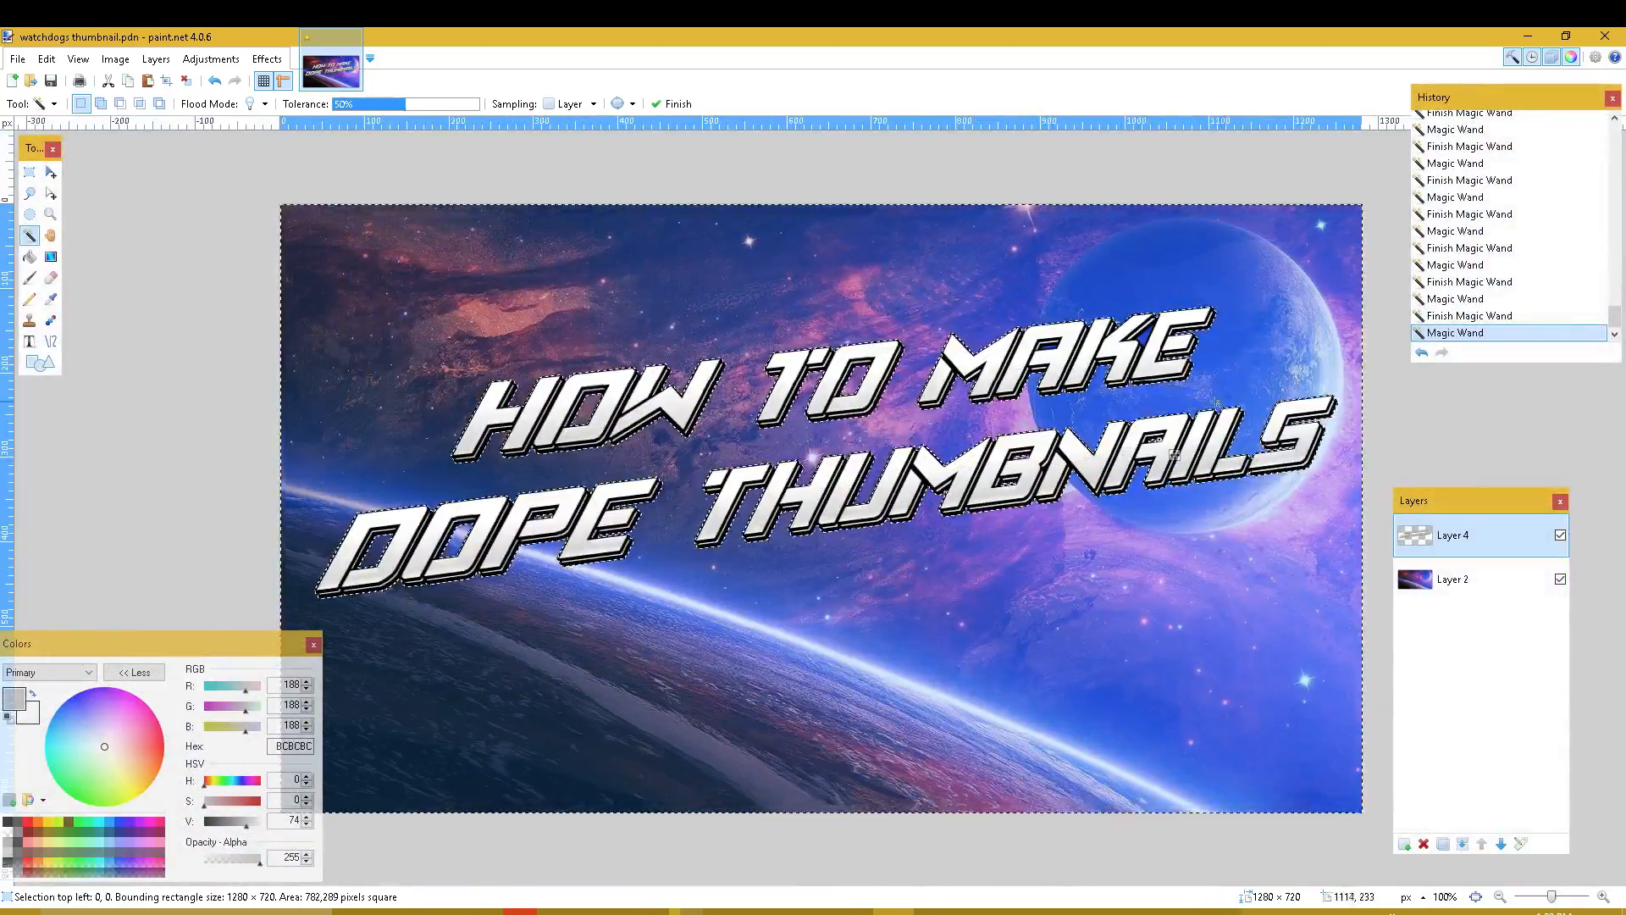
scroll(1227, 401, "up", 4)
scroll(1142, 307, "down", 4)
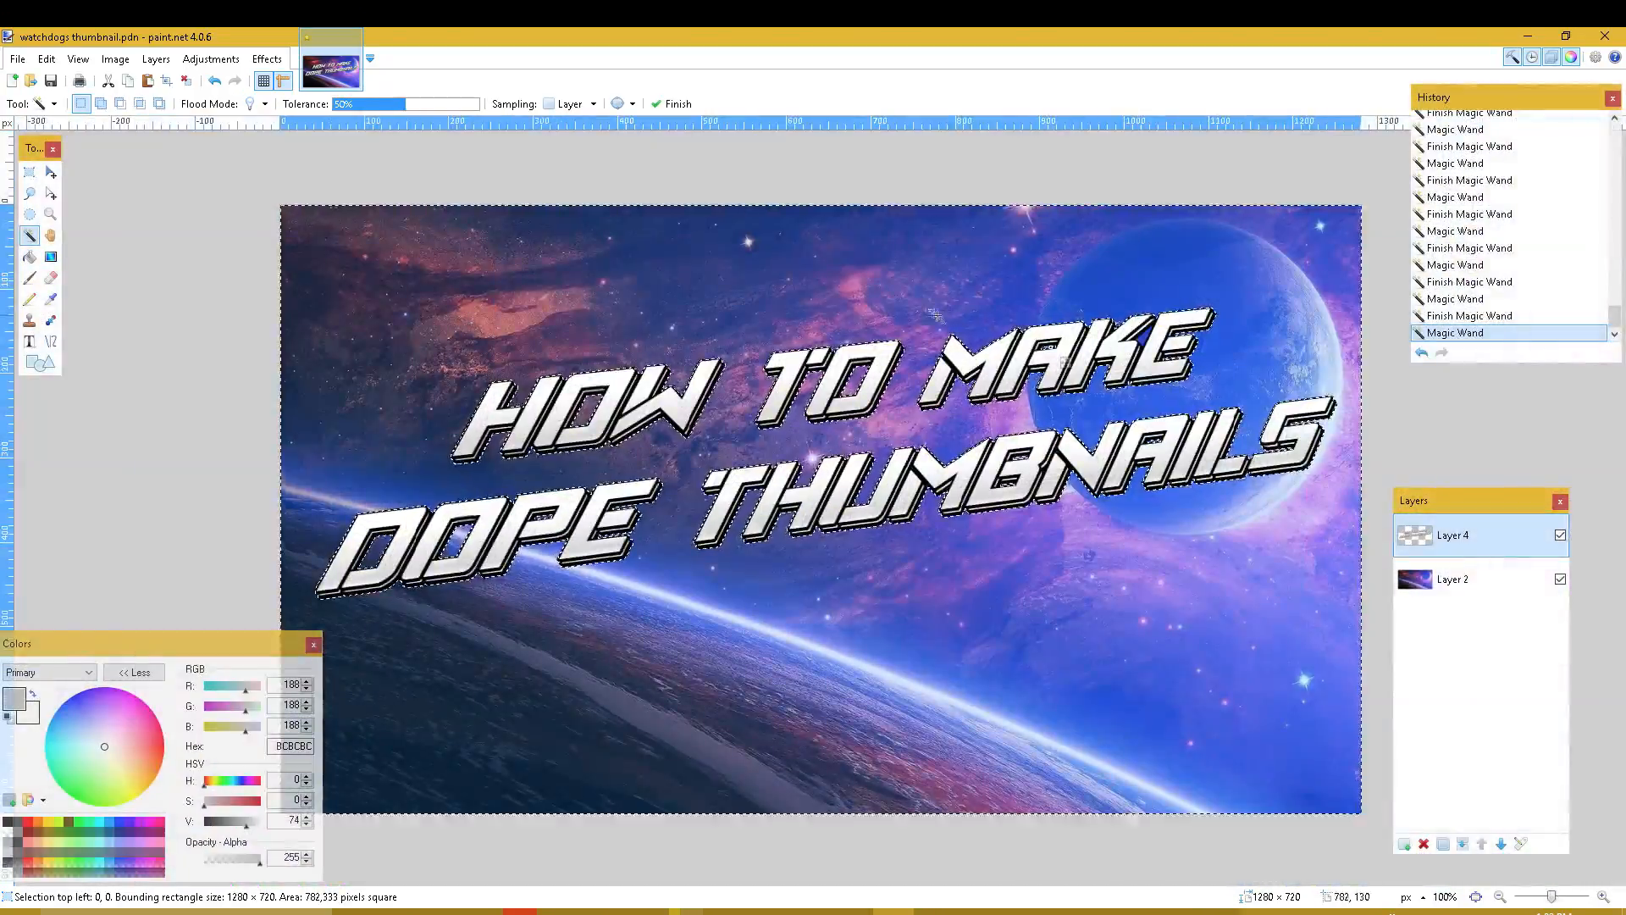
scroll(943, 315, "up", 1)
scroll(804, 348, "down", 1)
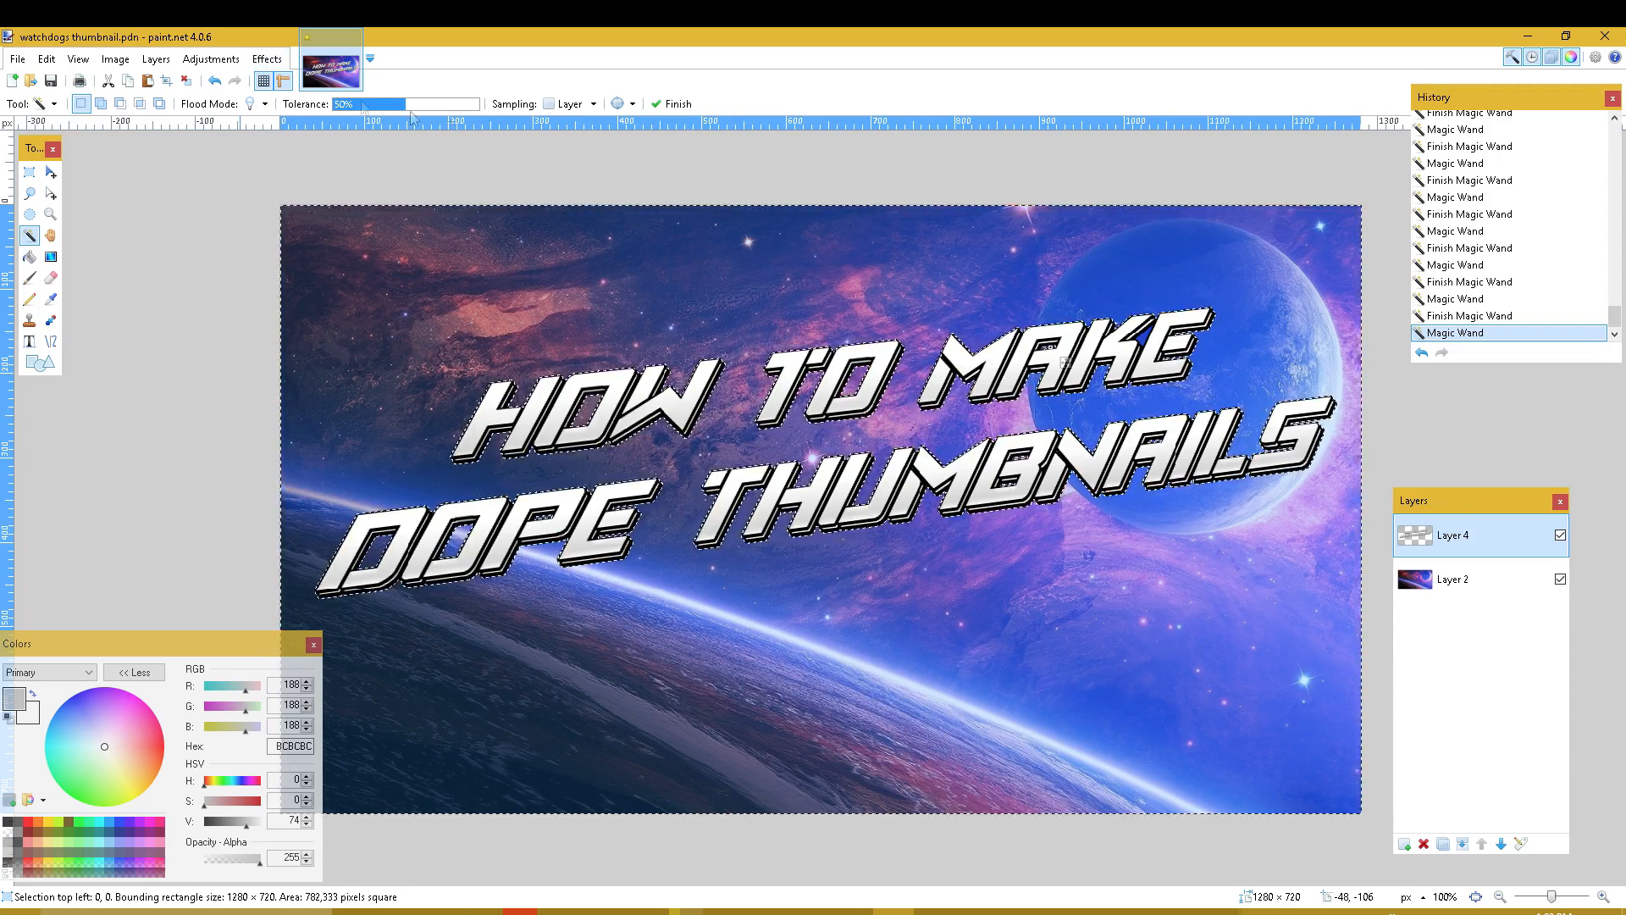
scroll(970, 309, "up", 4, "ctrl")
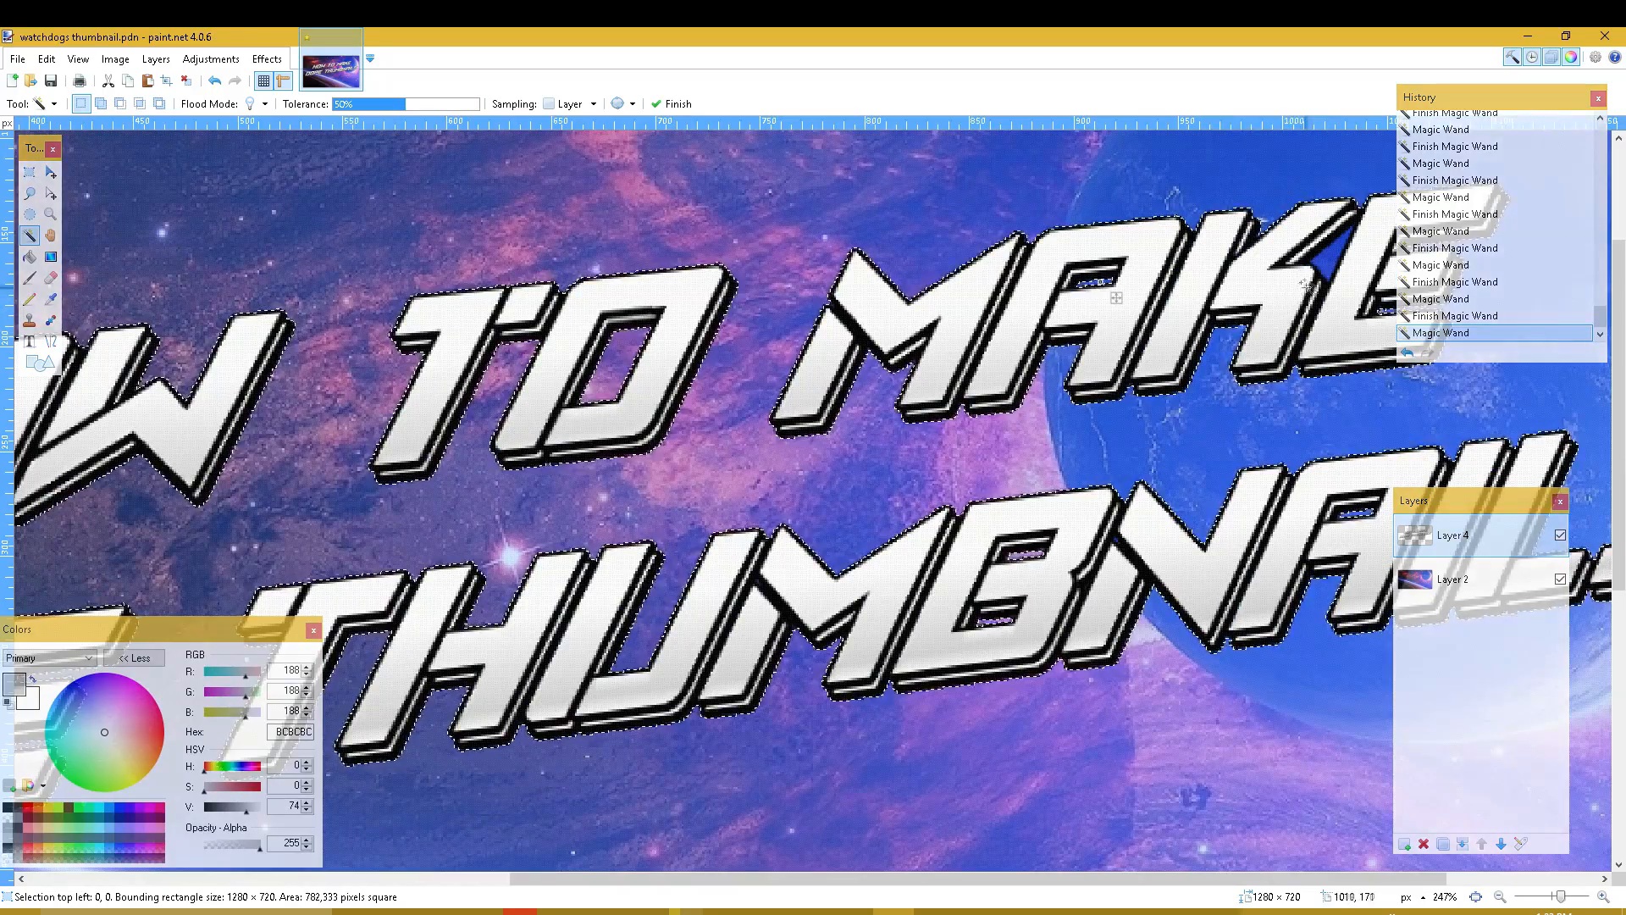
scroll(1116, 298, "down", 4, "ctrl")
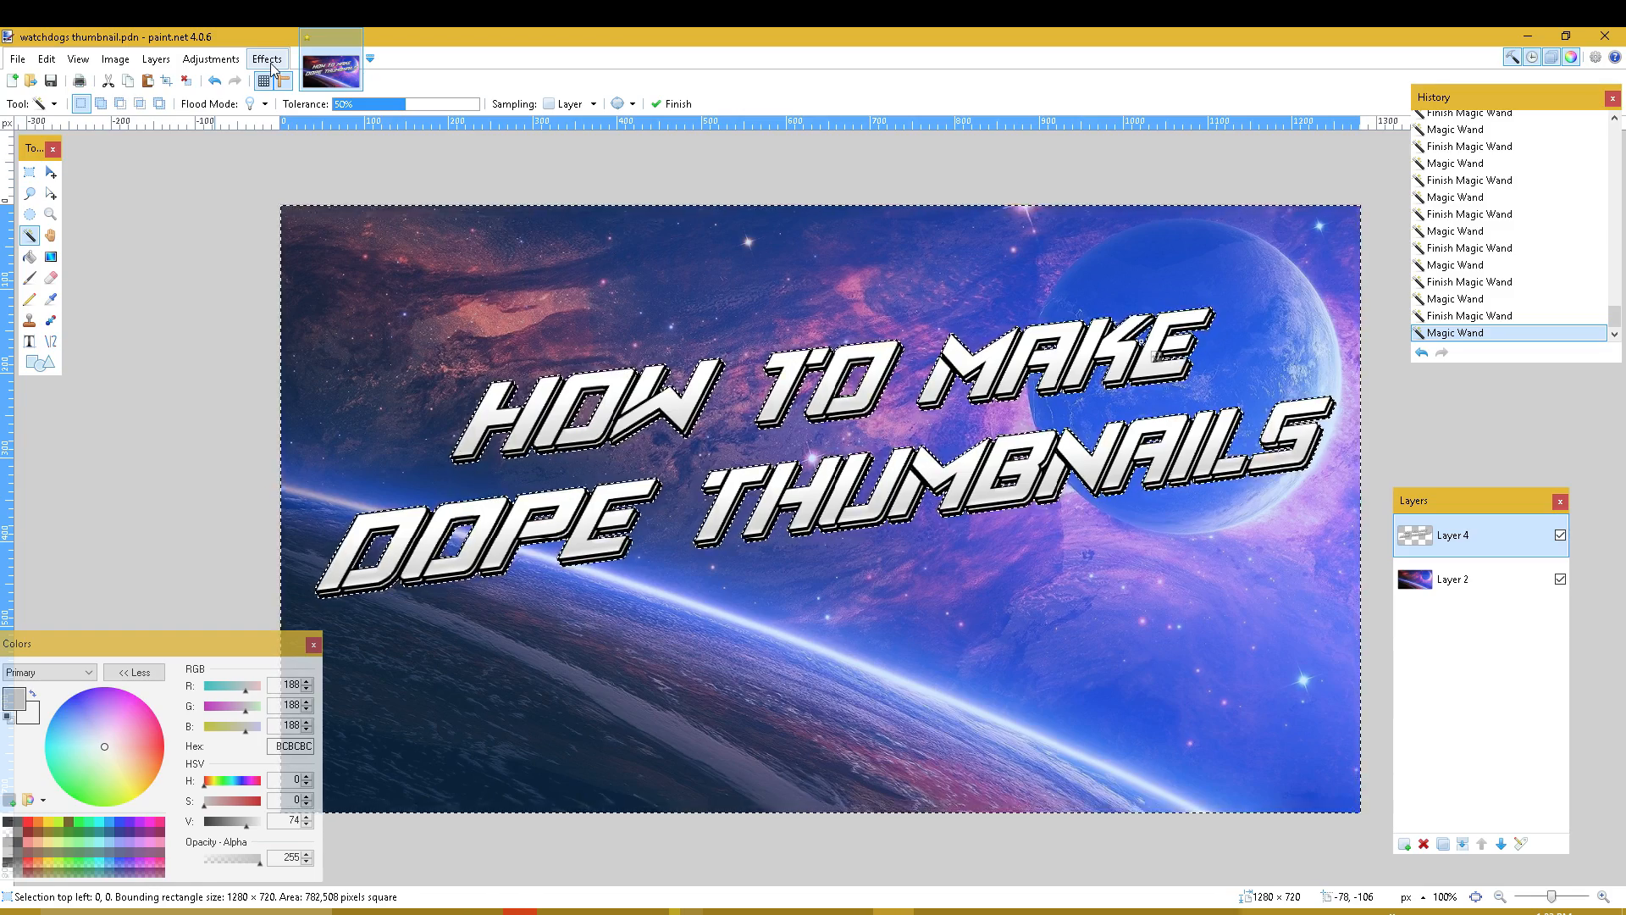
- Apply Brightness / Contrast to the selected area of the space background layer with brightness 3 and contrast 10
left_click(1444, 584)
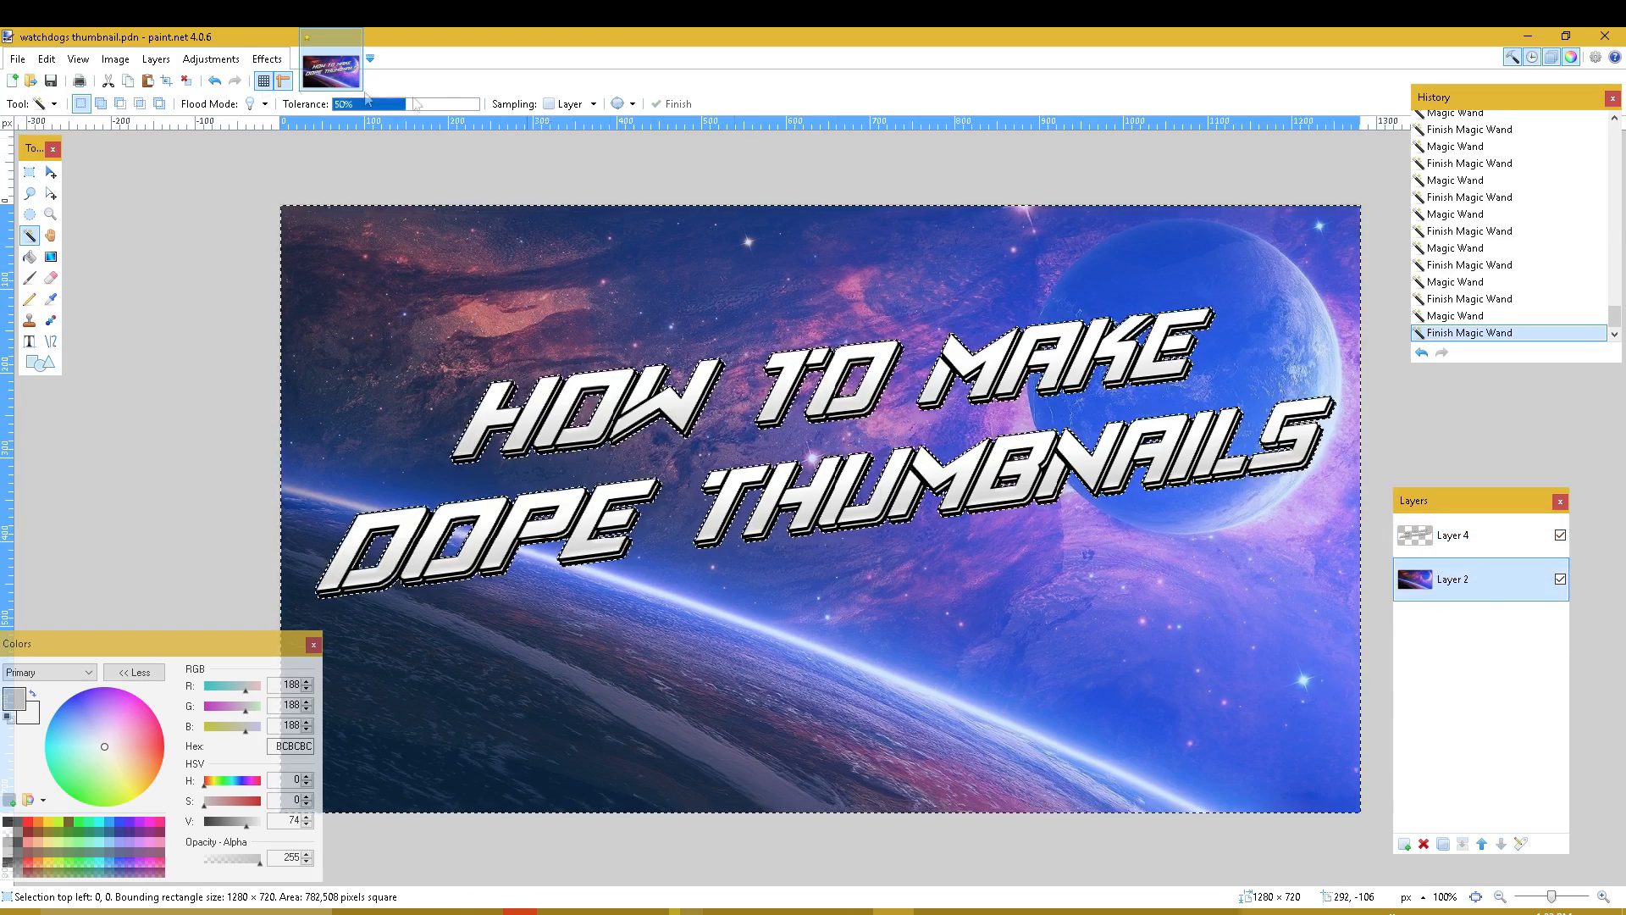
left_click(222, 59)
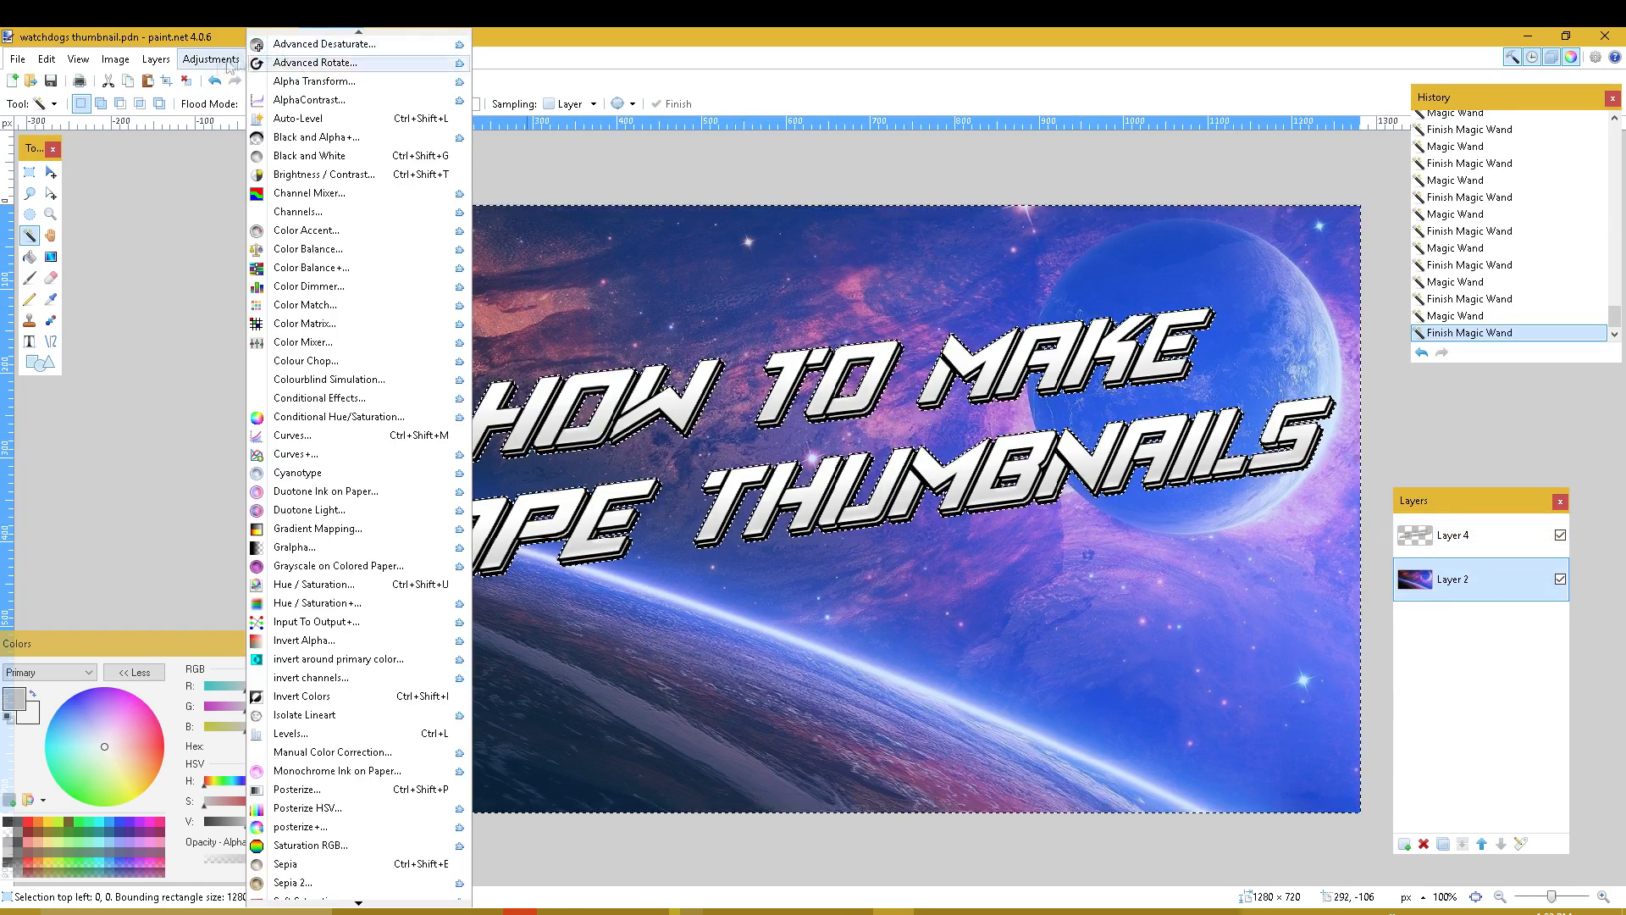
left_click(225, 61)
left_click(225, 61)
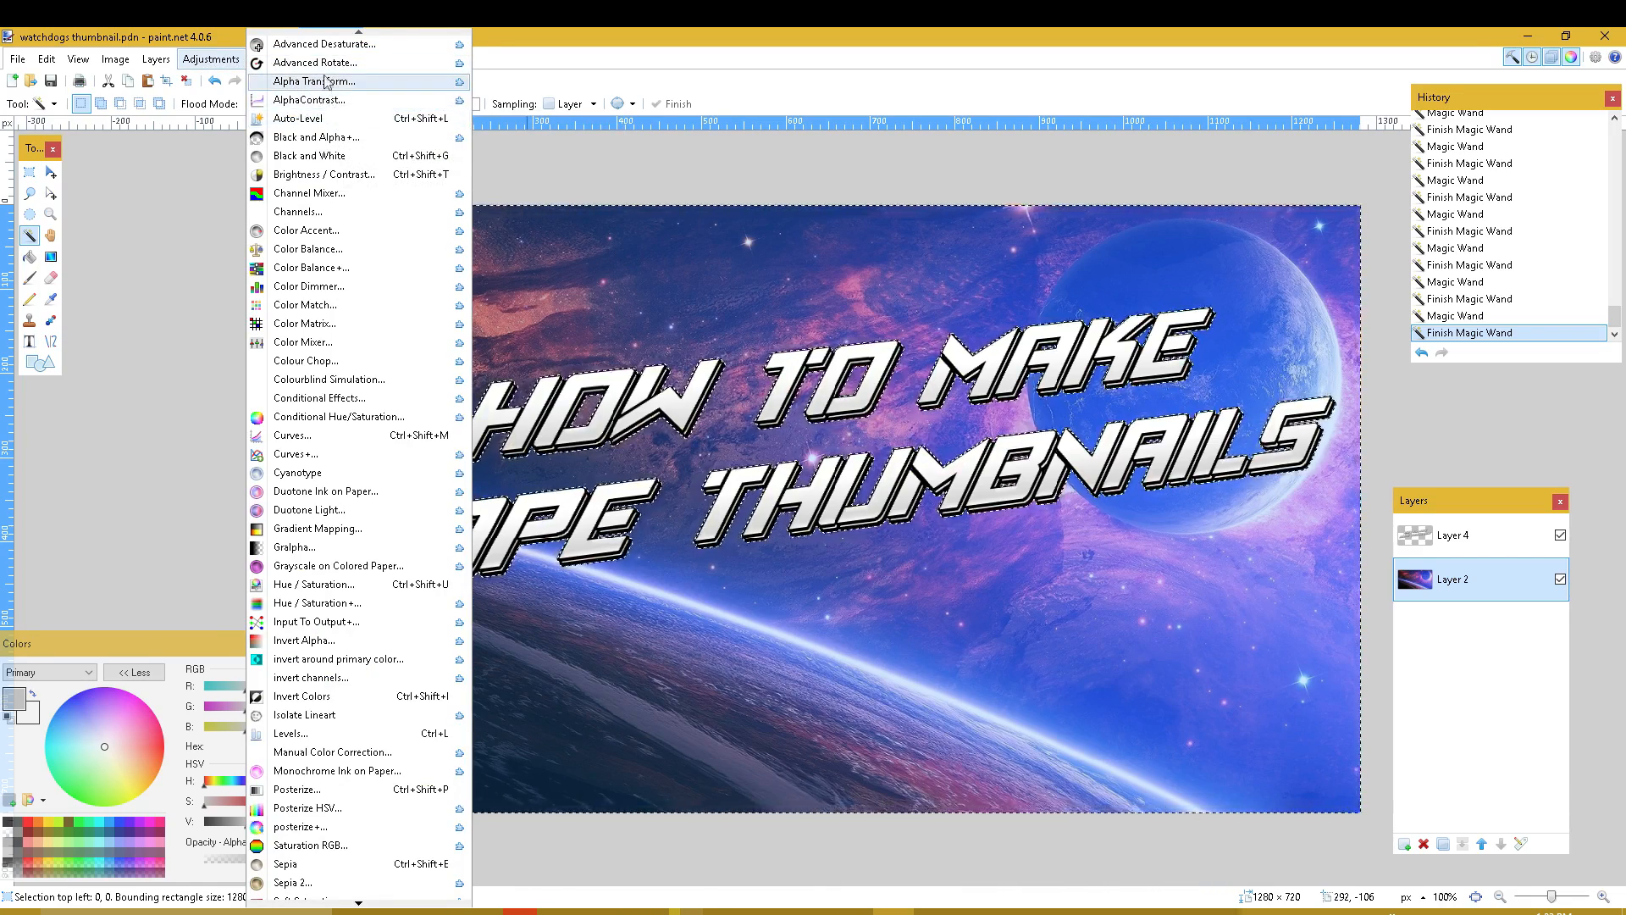
left_click(326, 174)
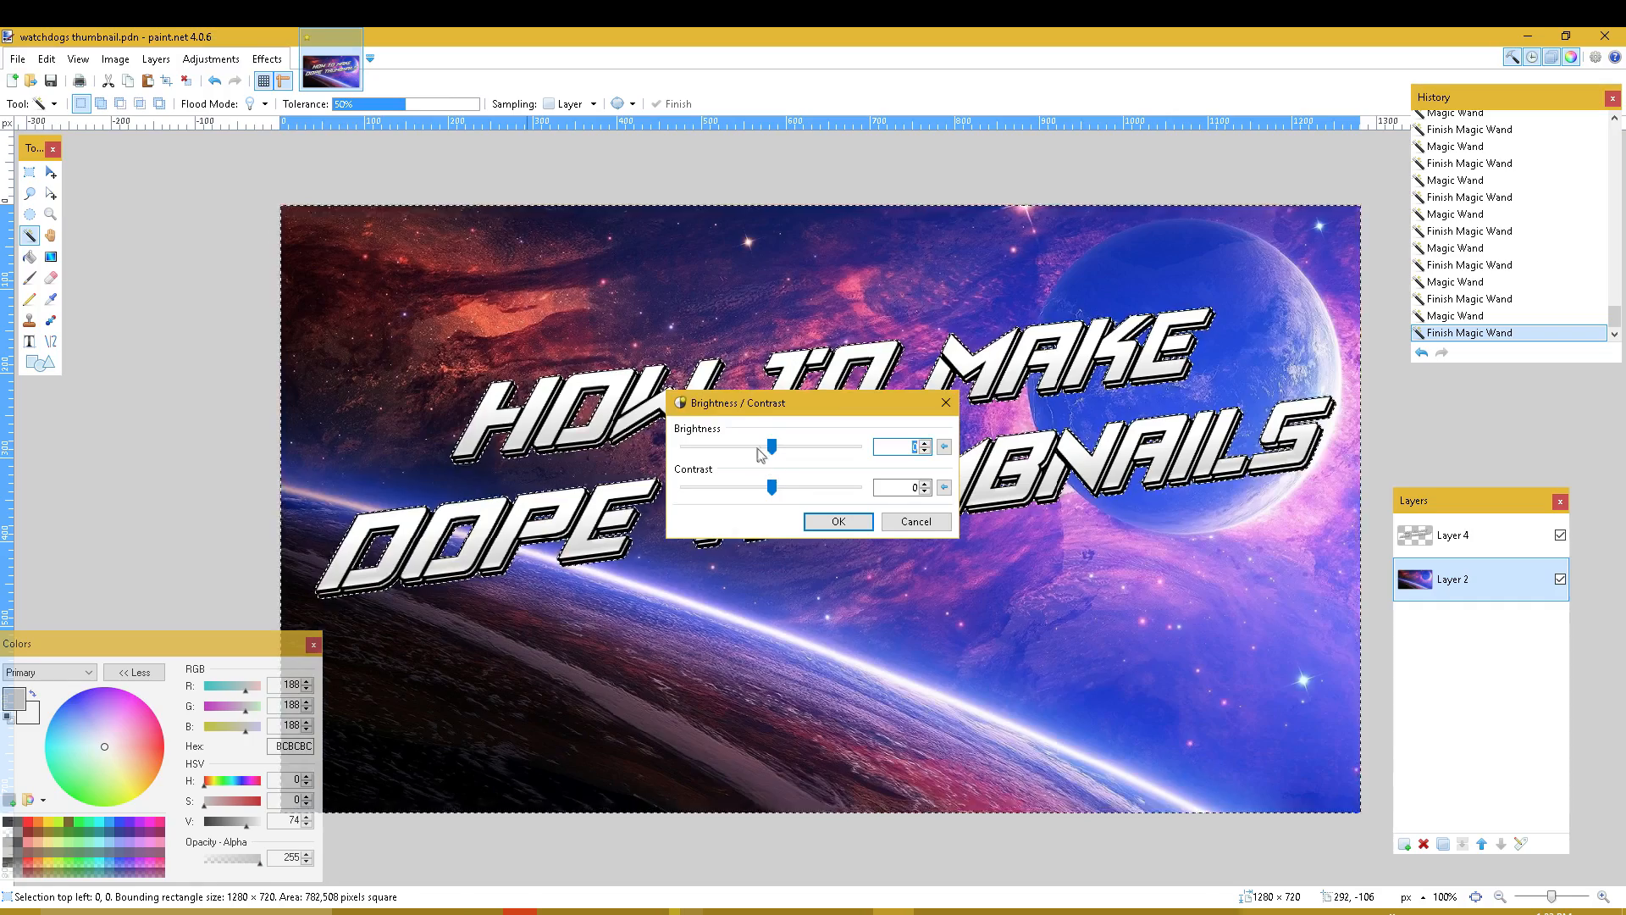
left_click_drag(764, 446, 856, 428)
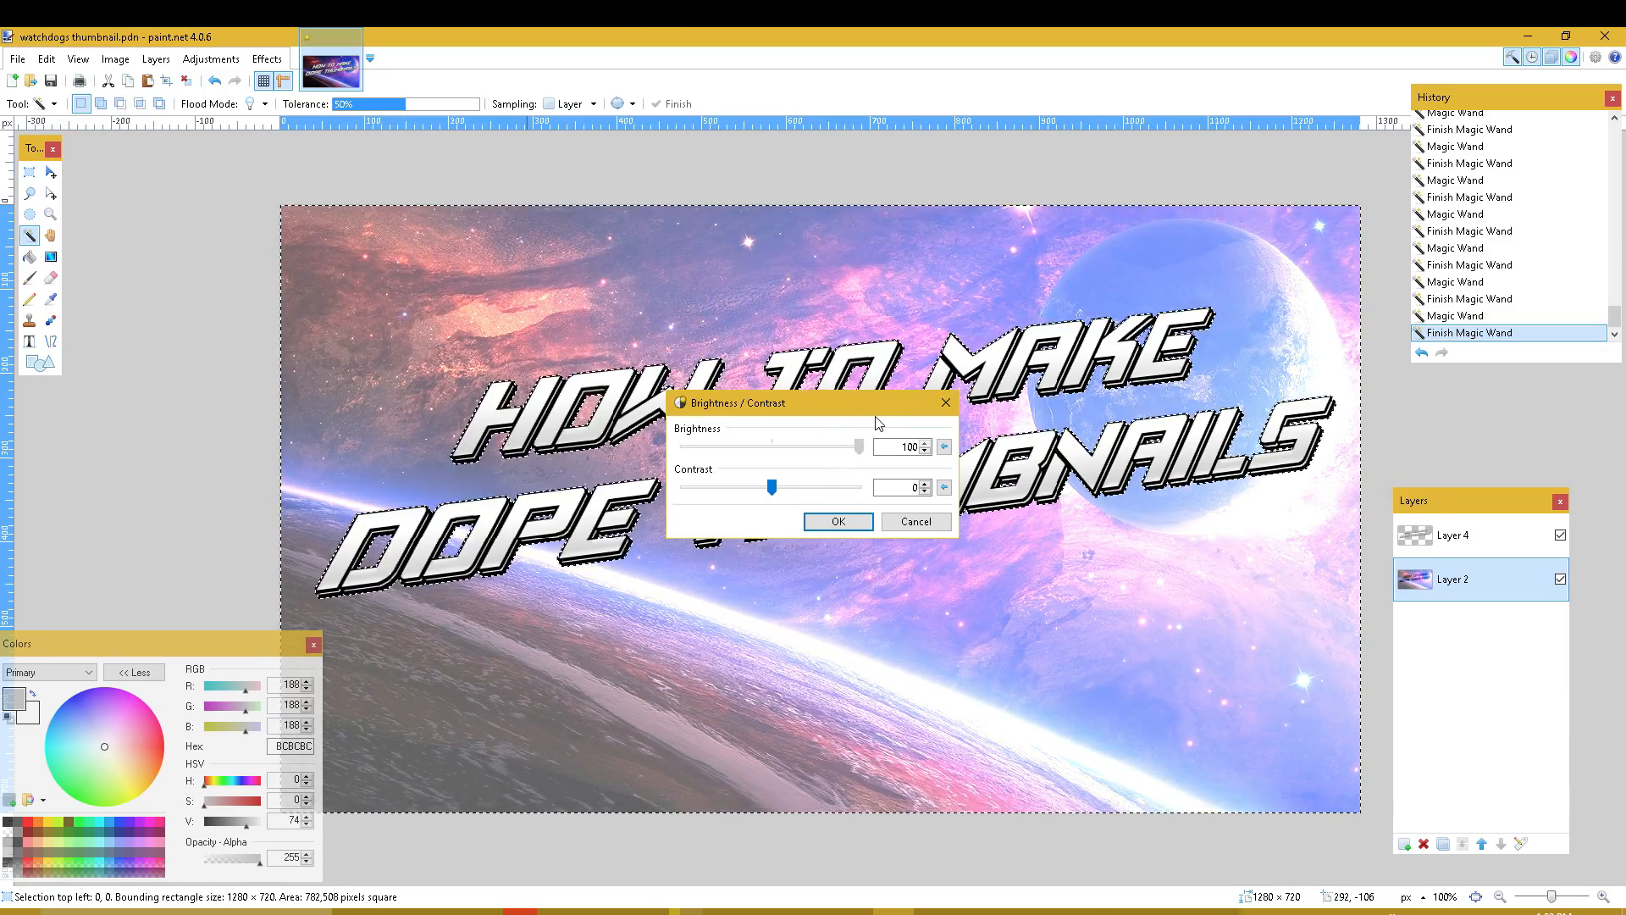
left_click_drag(773, 488, 770, 439)
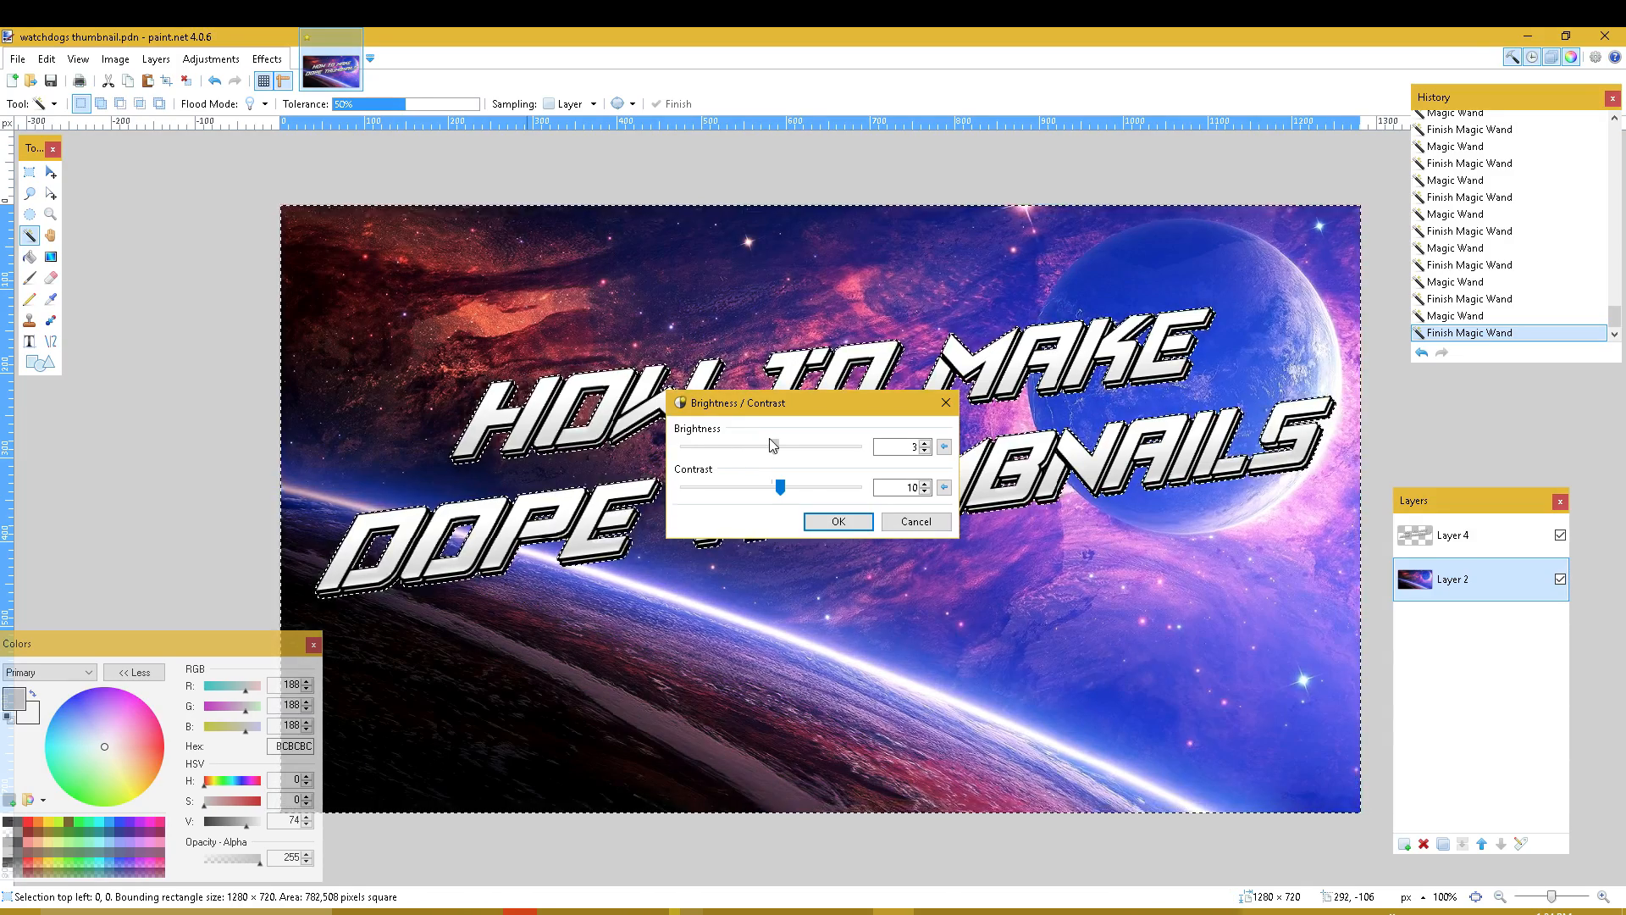
left_click(838, 521)
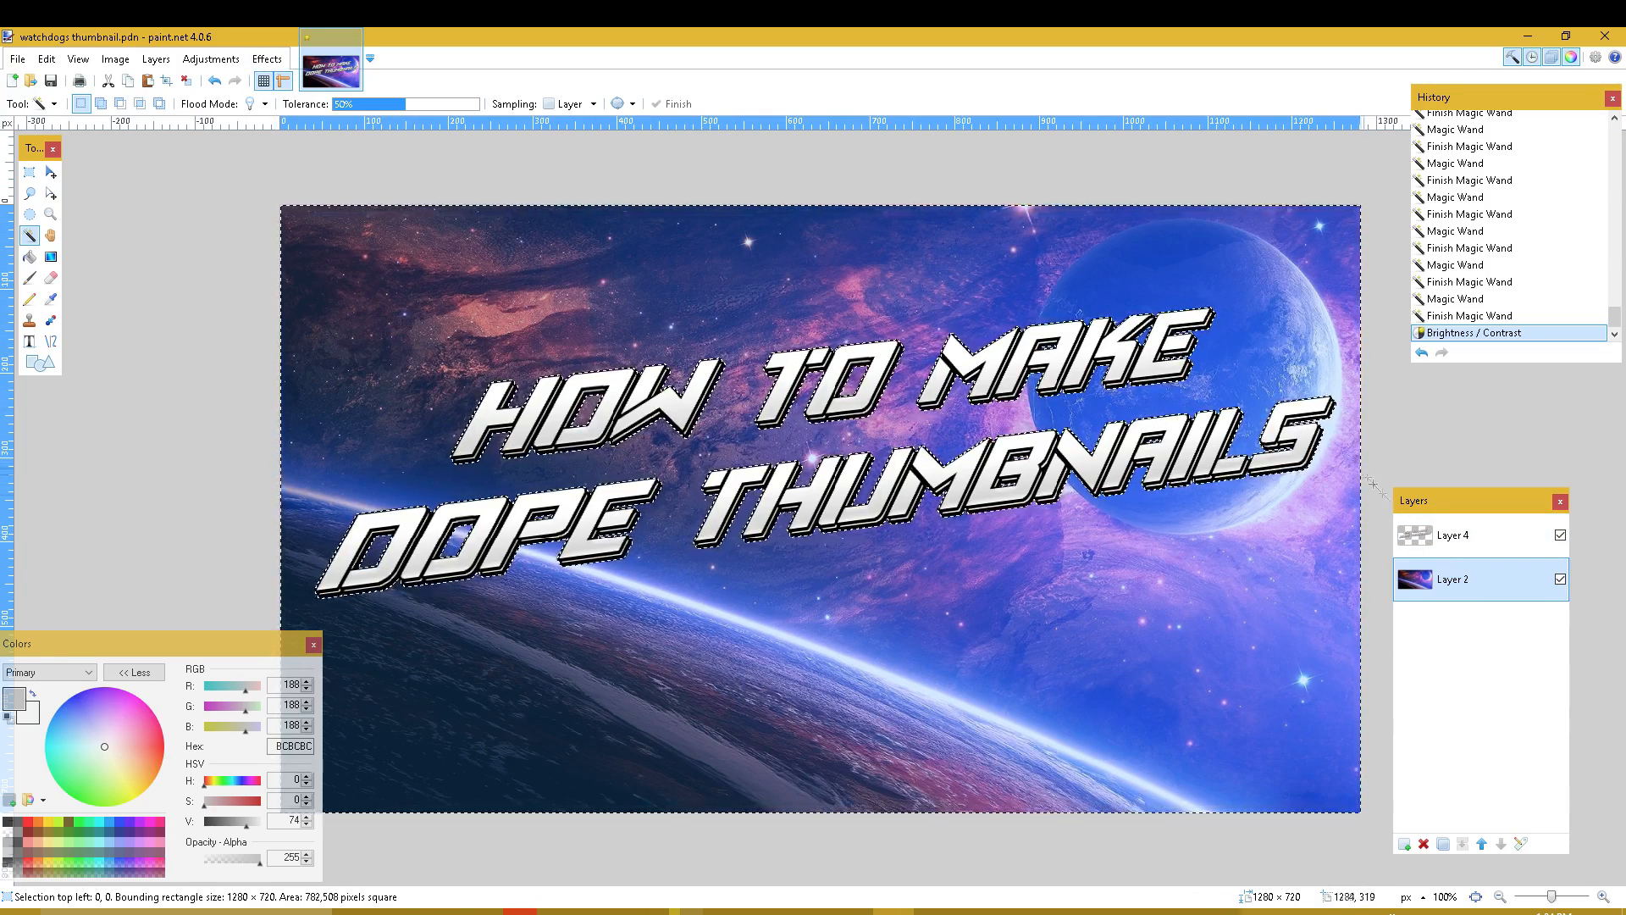
- Fade a purple 9800EA-to-transparent gradient up from the bottom edge of the space background on Layer 2 and clear the selection
left_click(1424, 536)
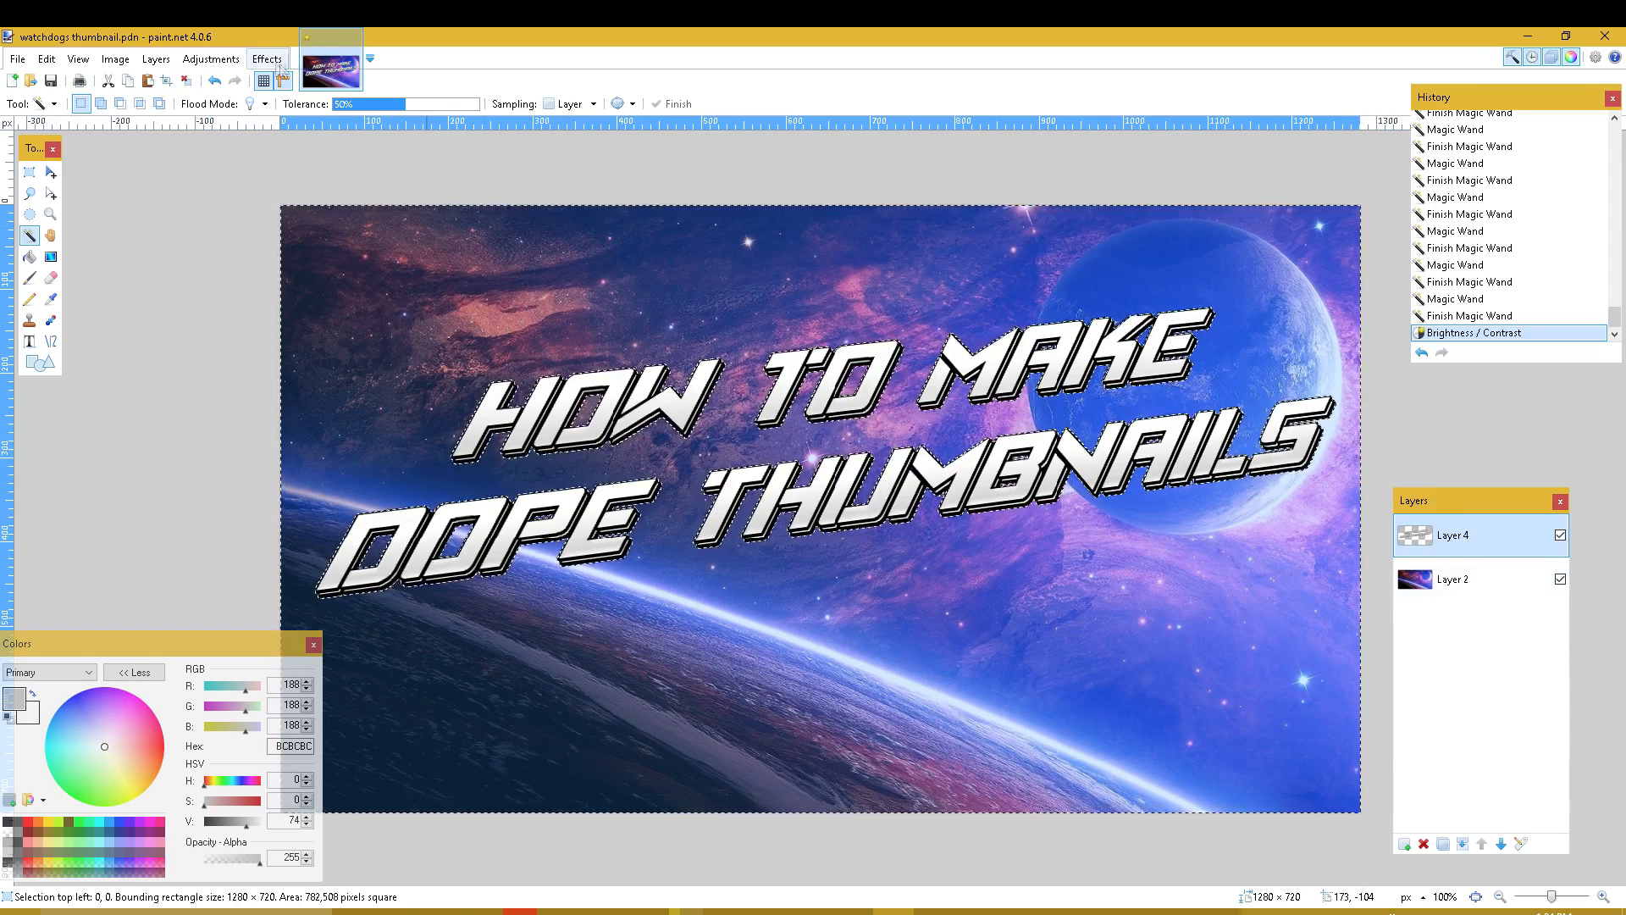
left_click(1452, 580)
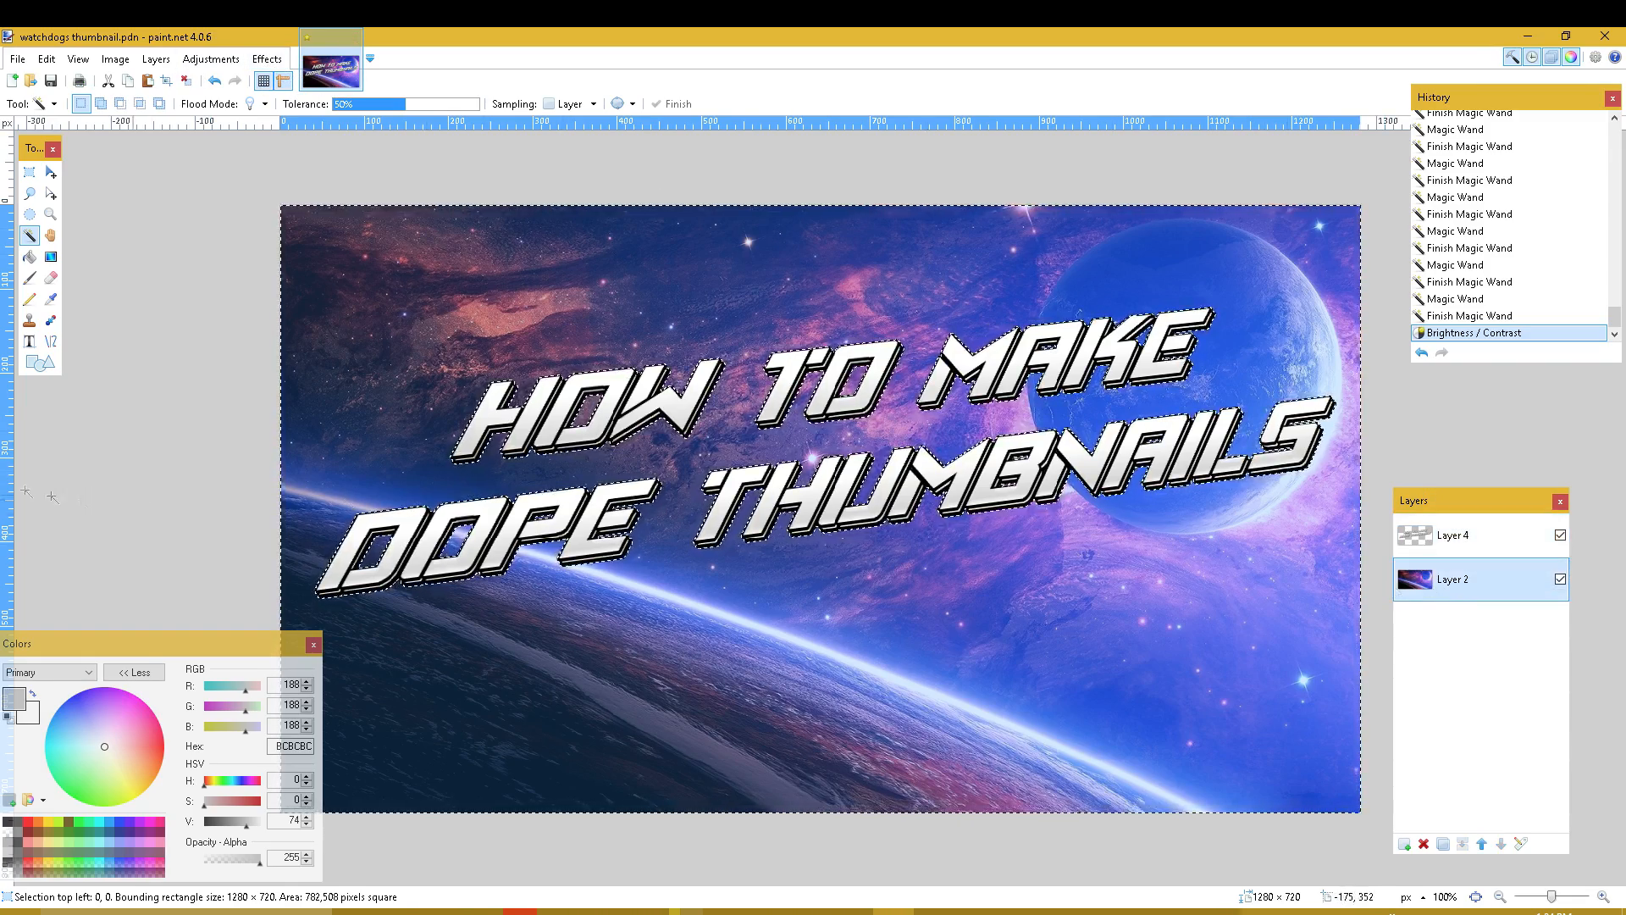
left_click(51, 256)
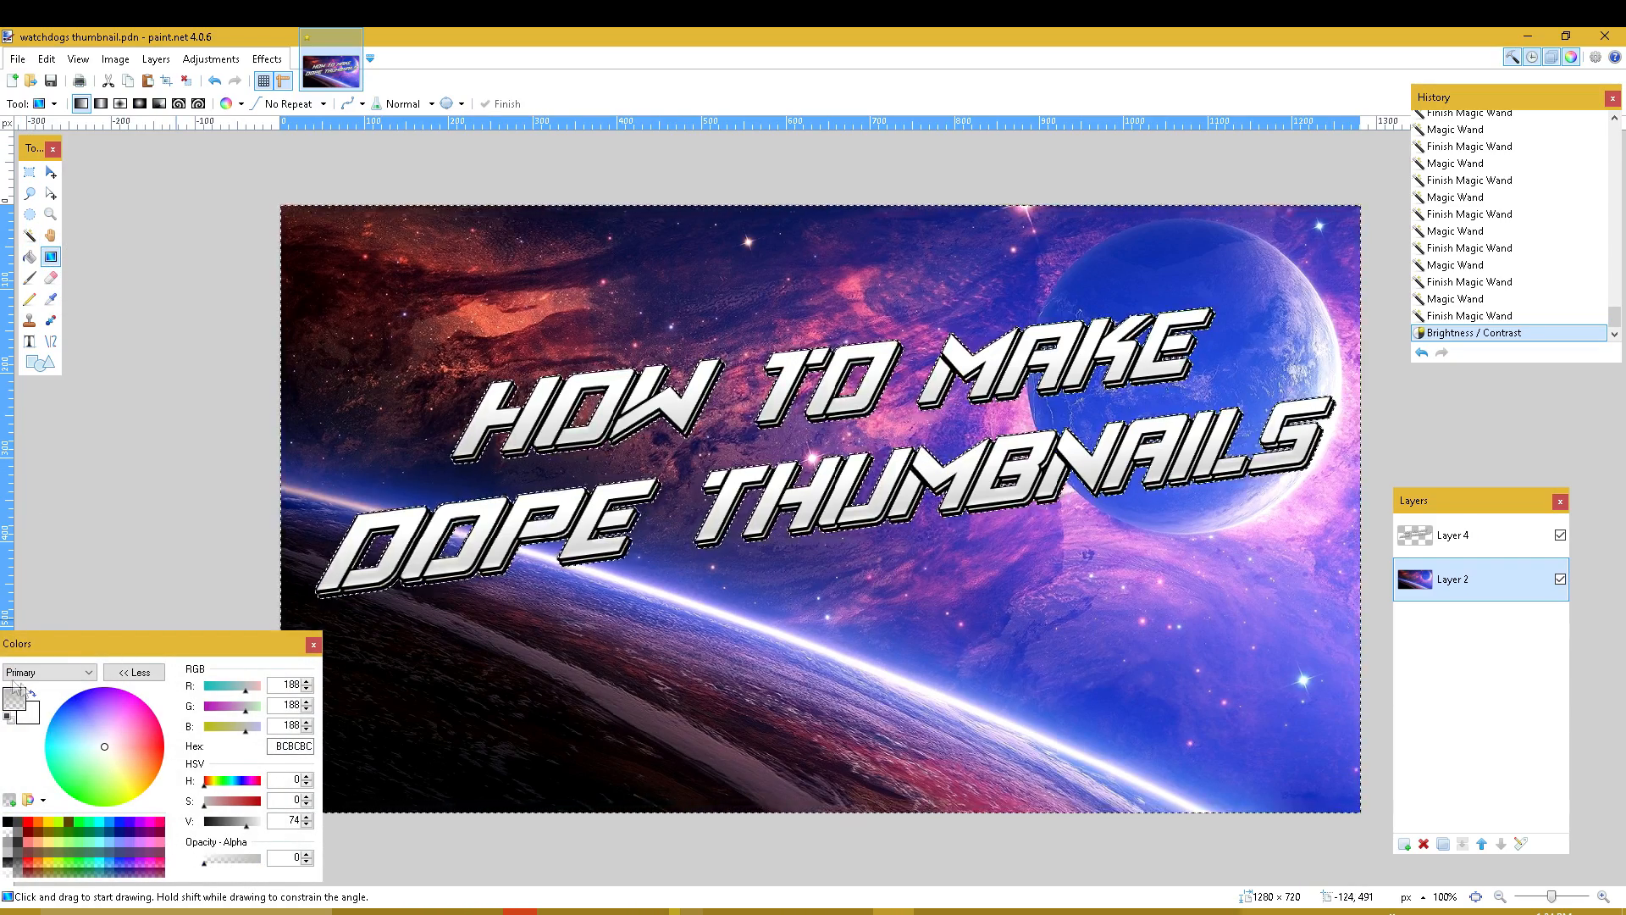
left_click(49, 672)
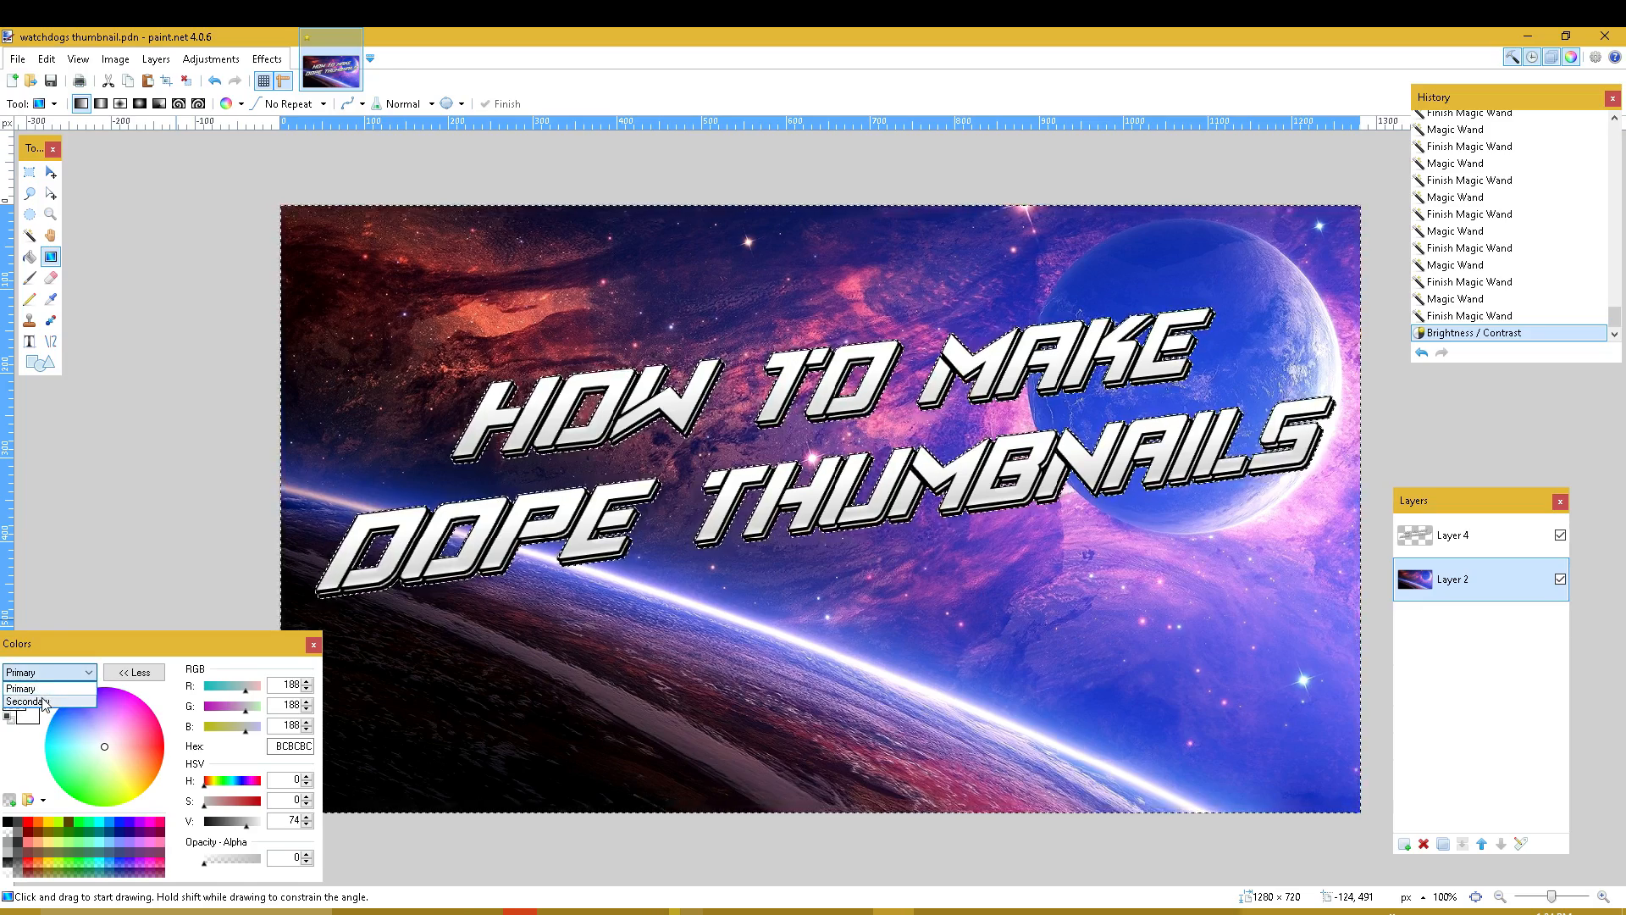
left_click(45, 703)
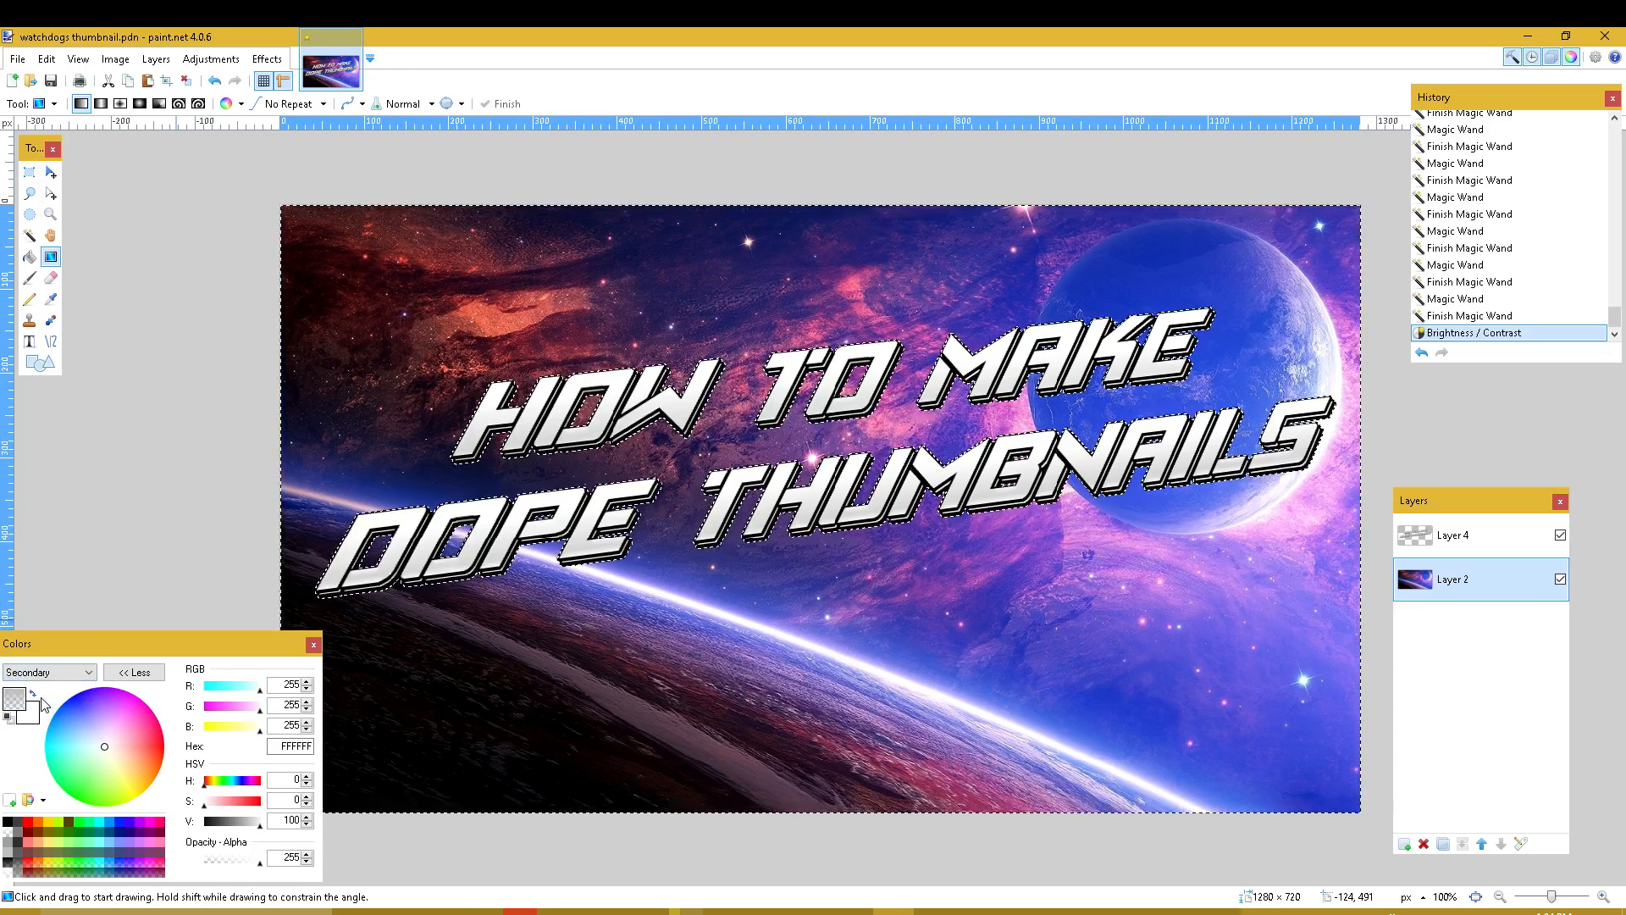
left_click(116, 693)
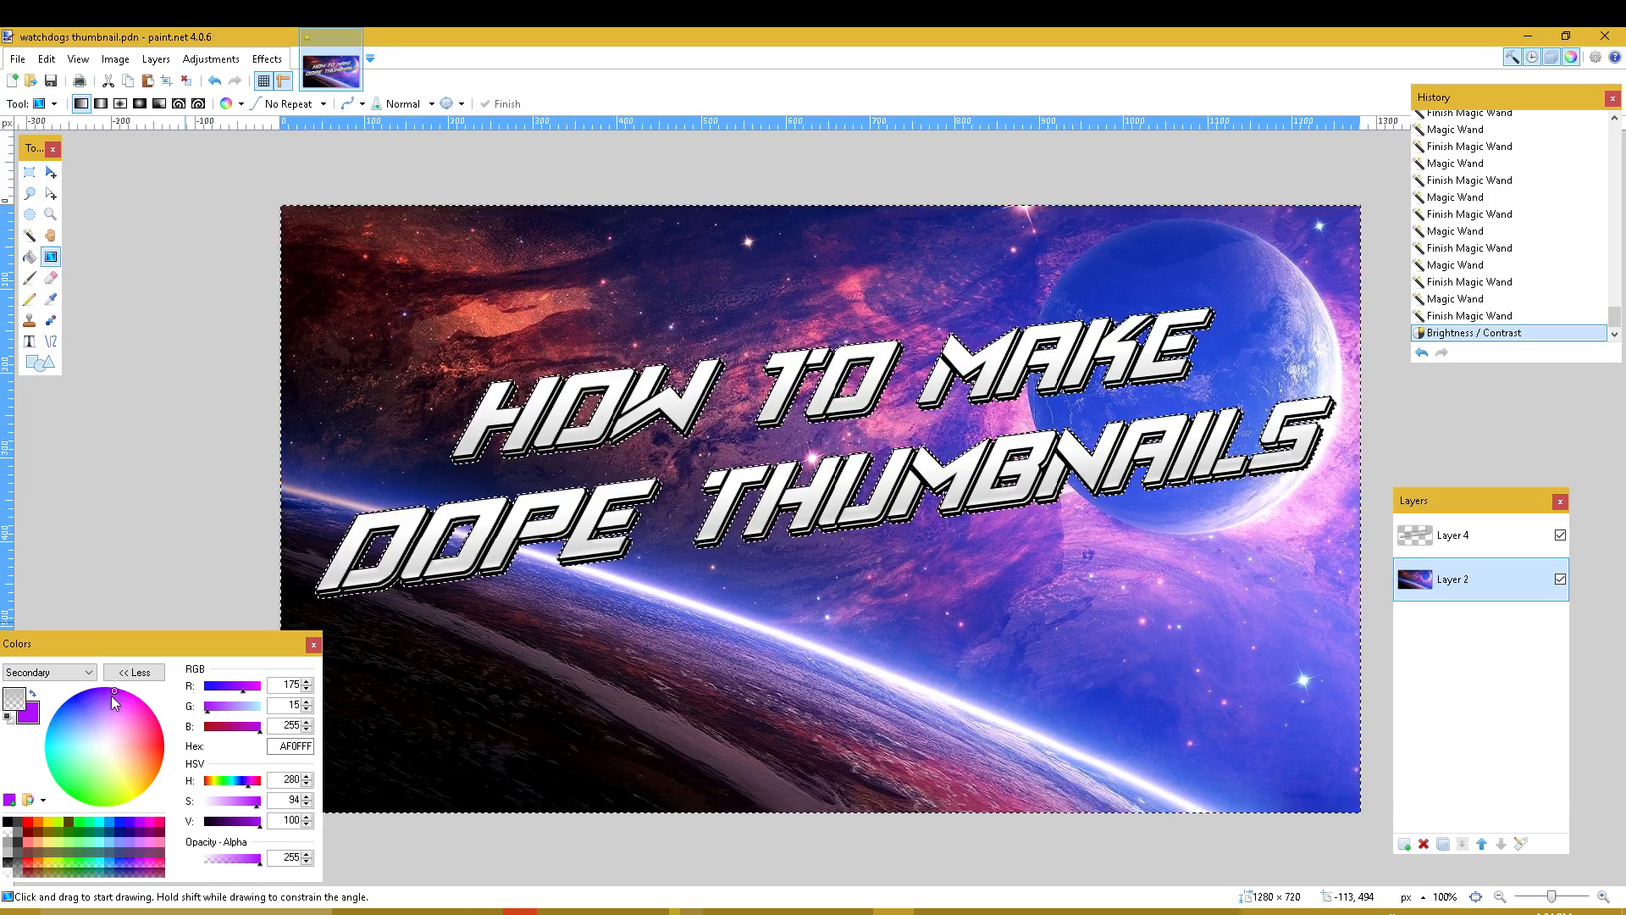
left_click(259, 822)
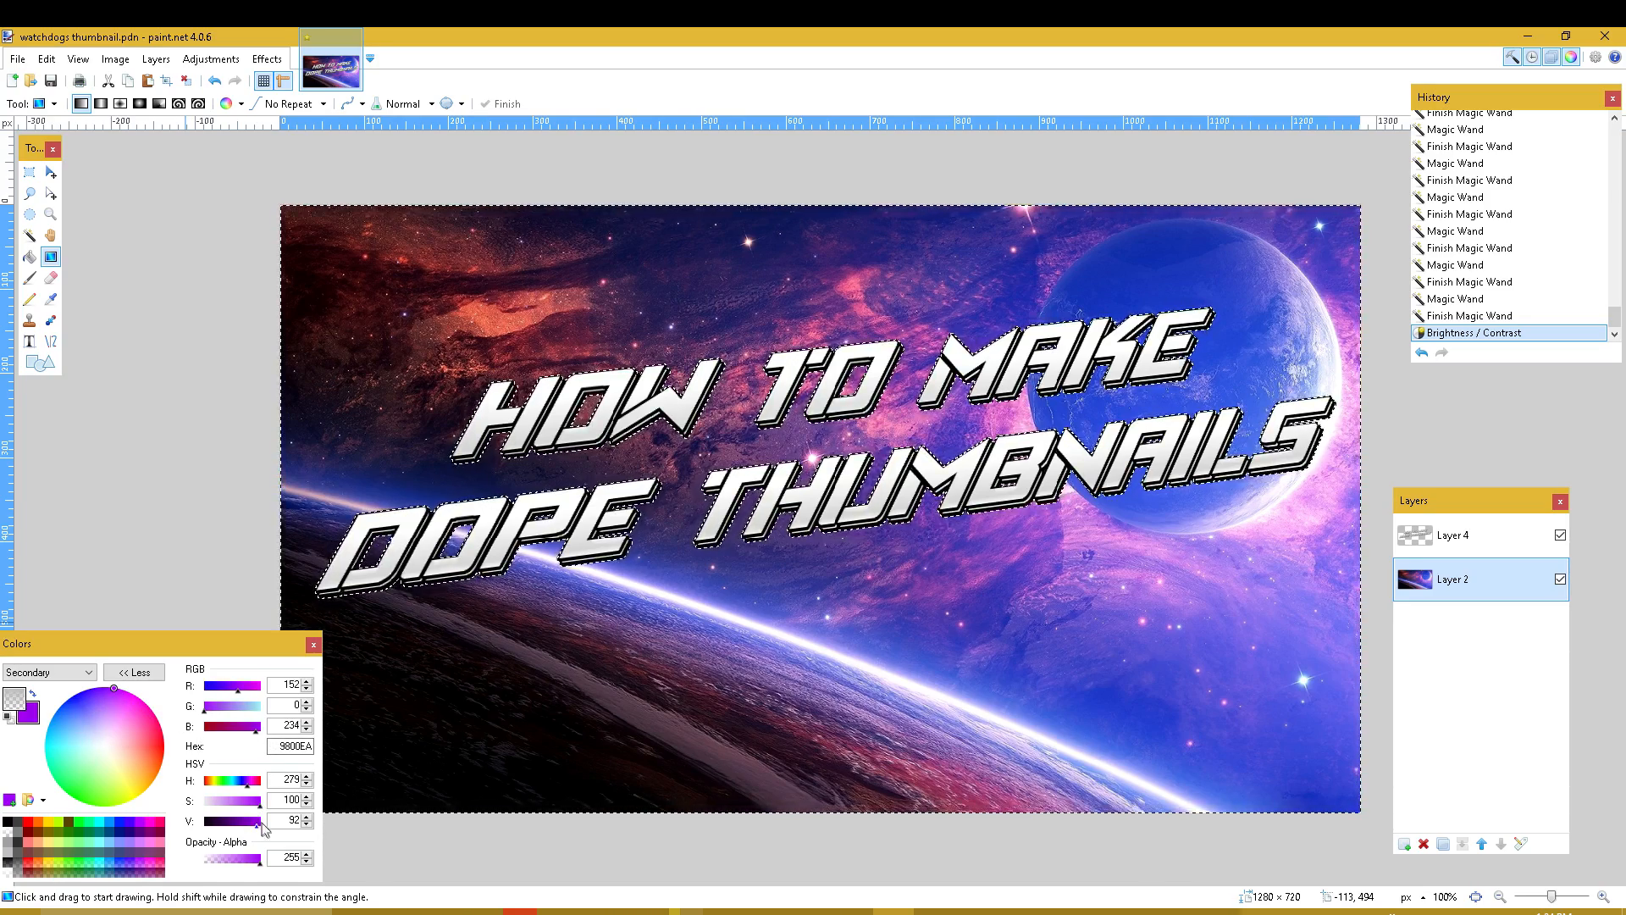
left_click_drag(796, 842, 789, 596)
key("ctrl+d")
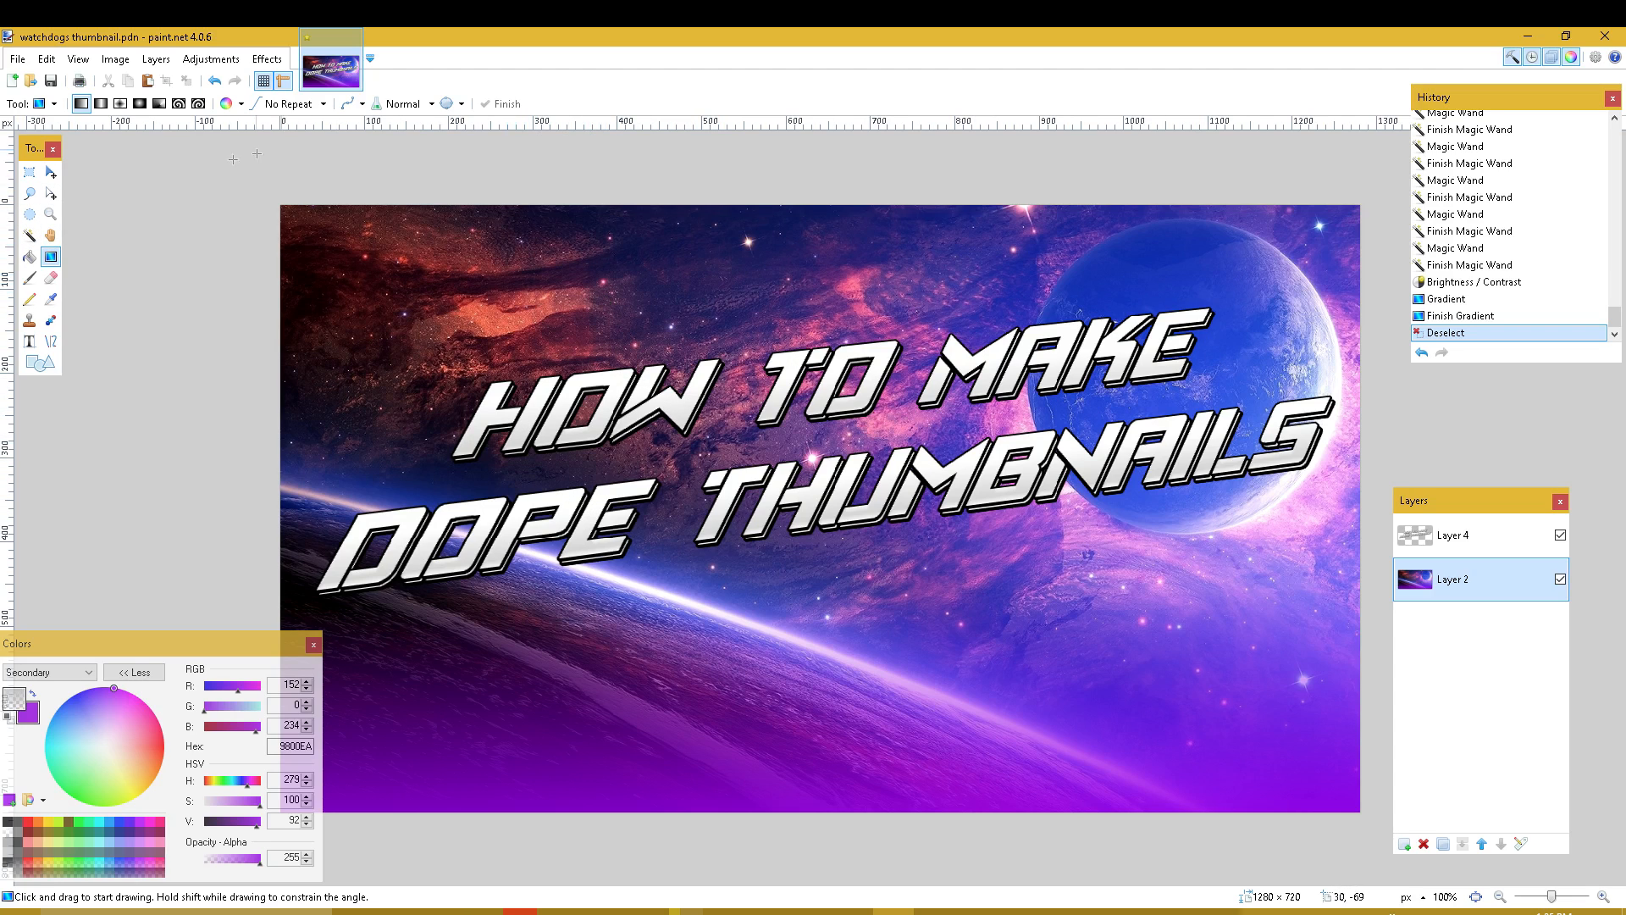
- Fade the same purple down from the top edge of the background with a short gradient and make Layer 4 active
left_click_drag(797, 158, 783, 255)
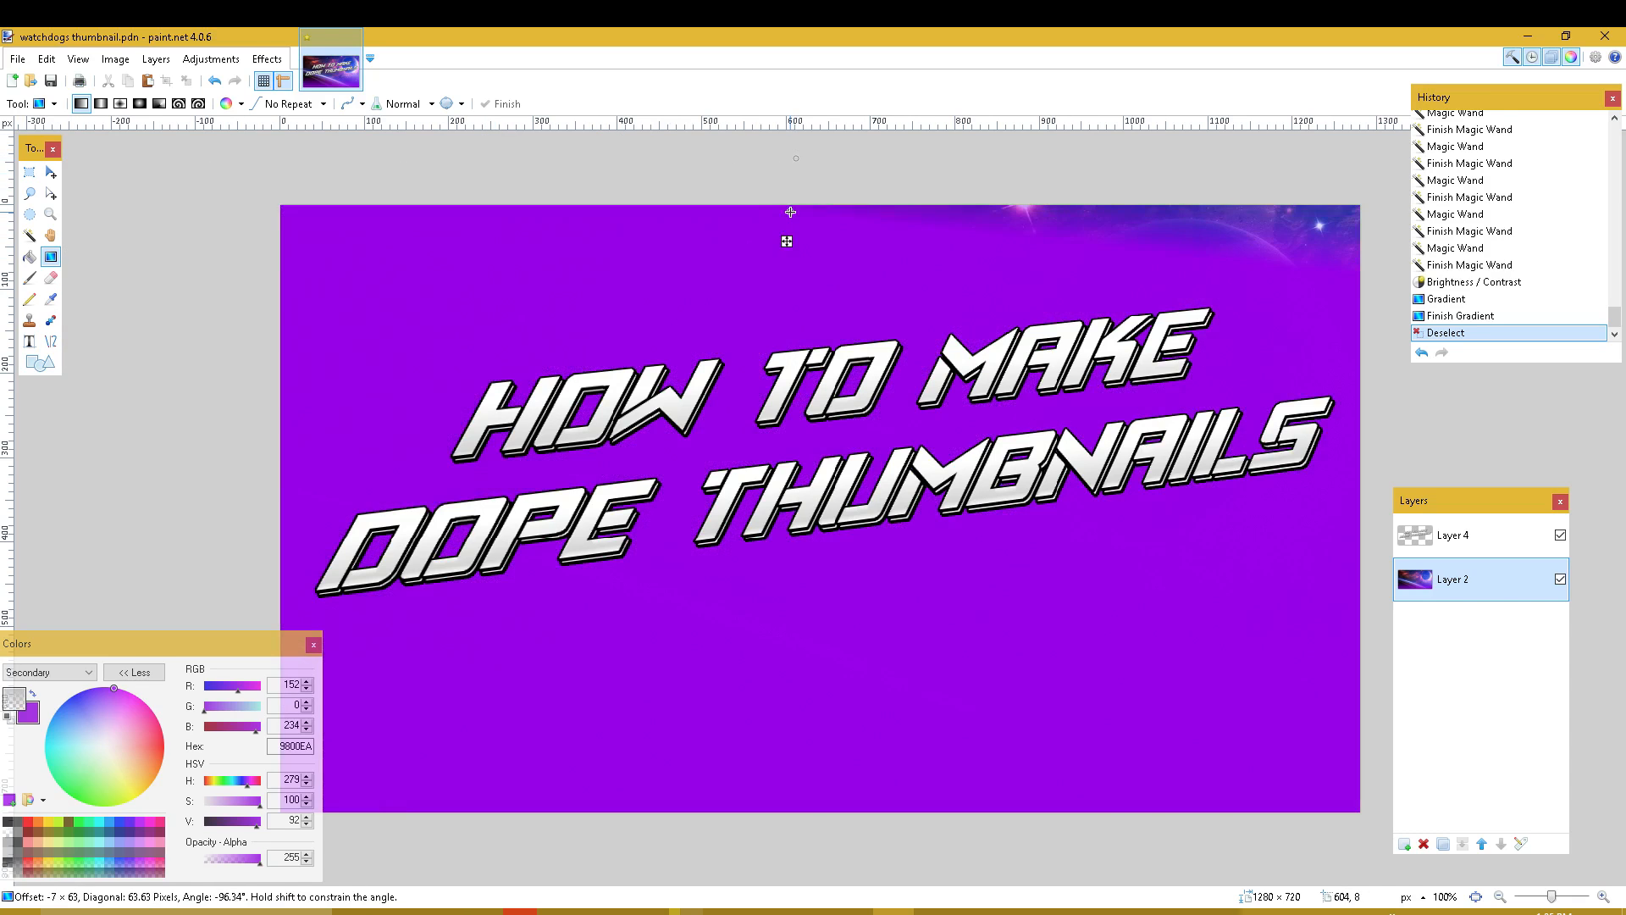
key("ctrl+z")
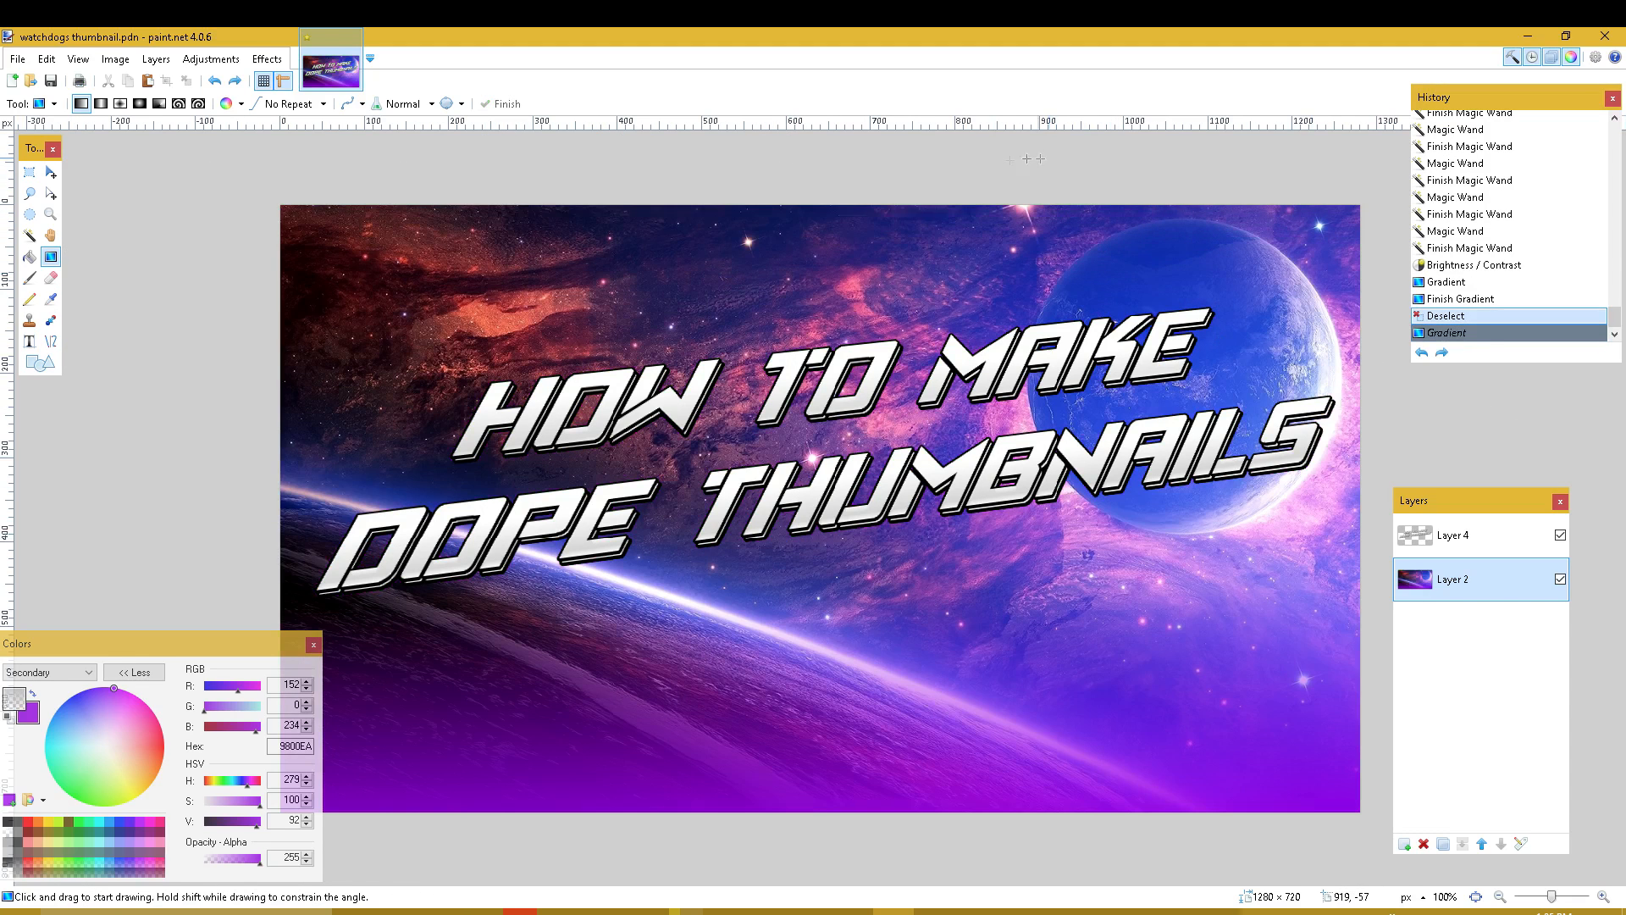
mouse_move(802, 161)
left_mouse_down()
mouse_move(814, 288)
mouse_move(800, 238)
left_mouse_up()
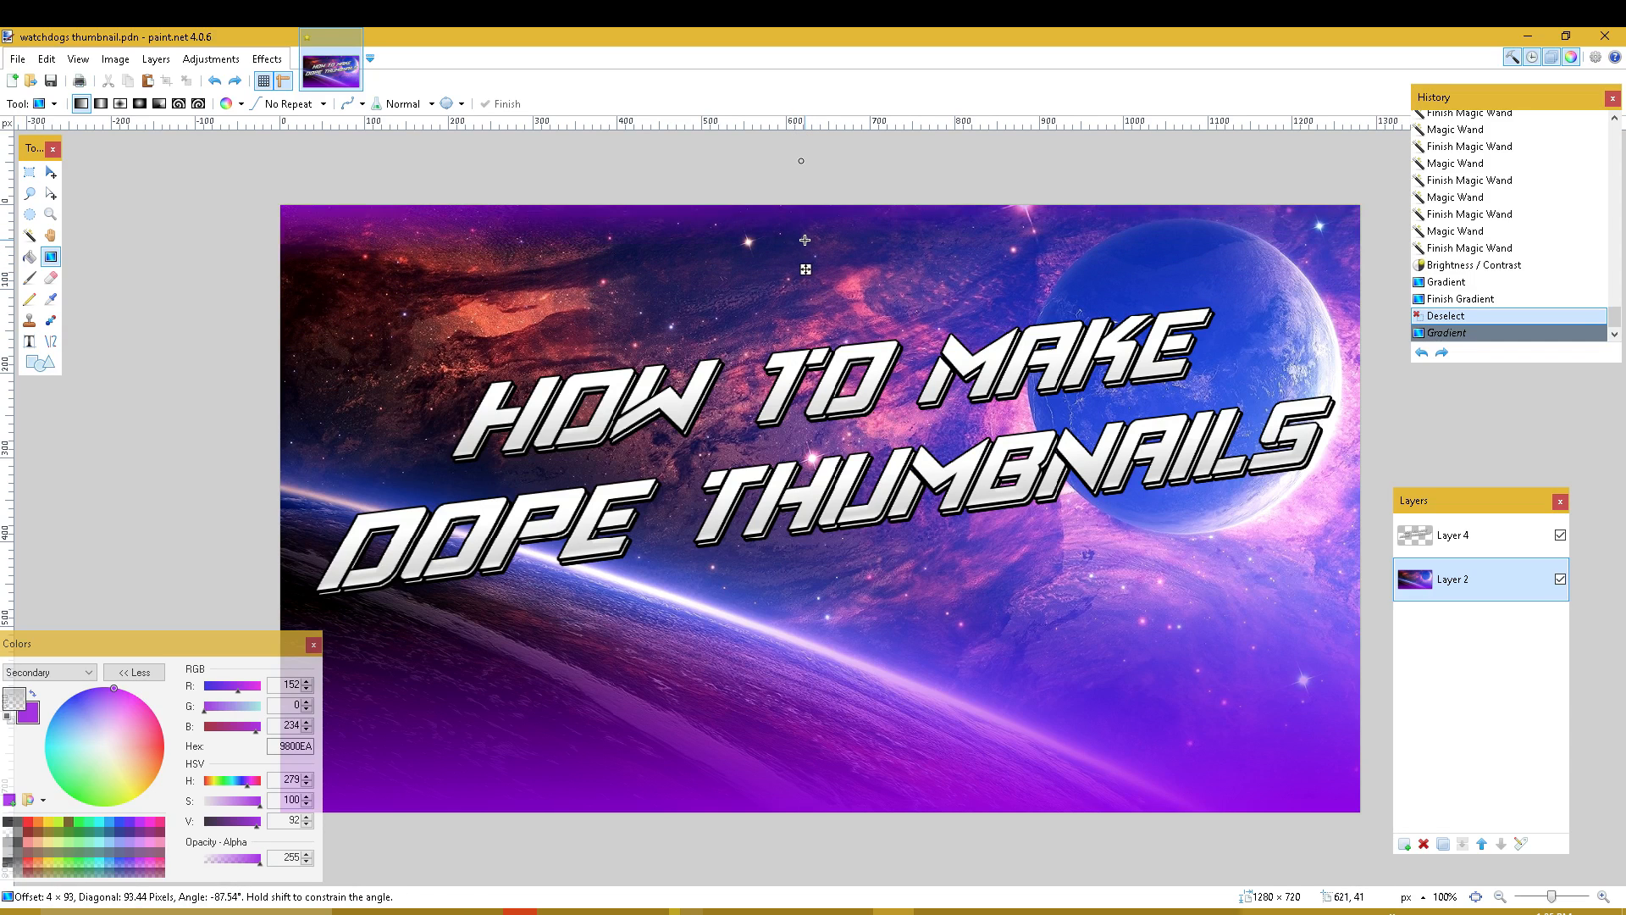
key("Return")
left_click(1476, 546)
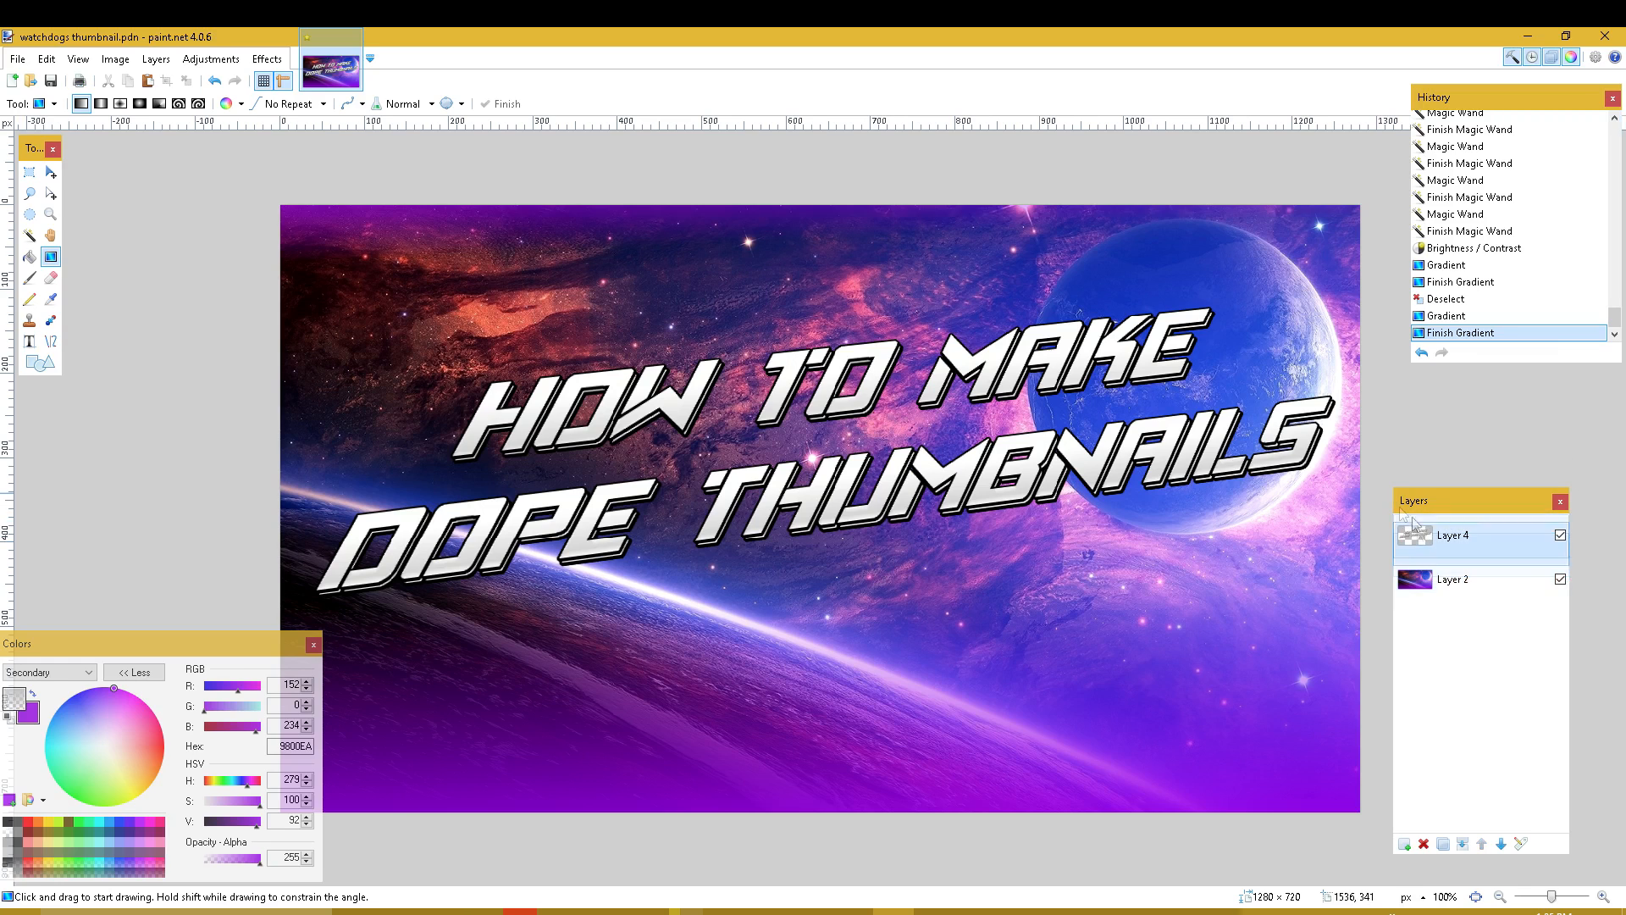
left_click(29, 214)
left_click_drag(320, 265, 703, 775)
left_click(326, 392)
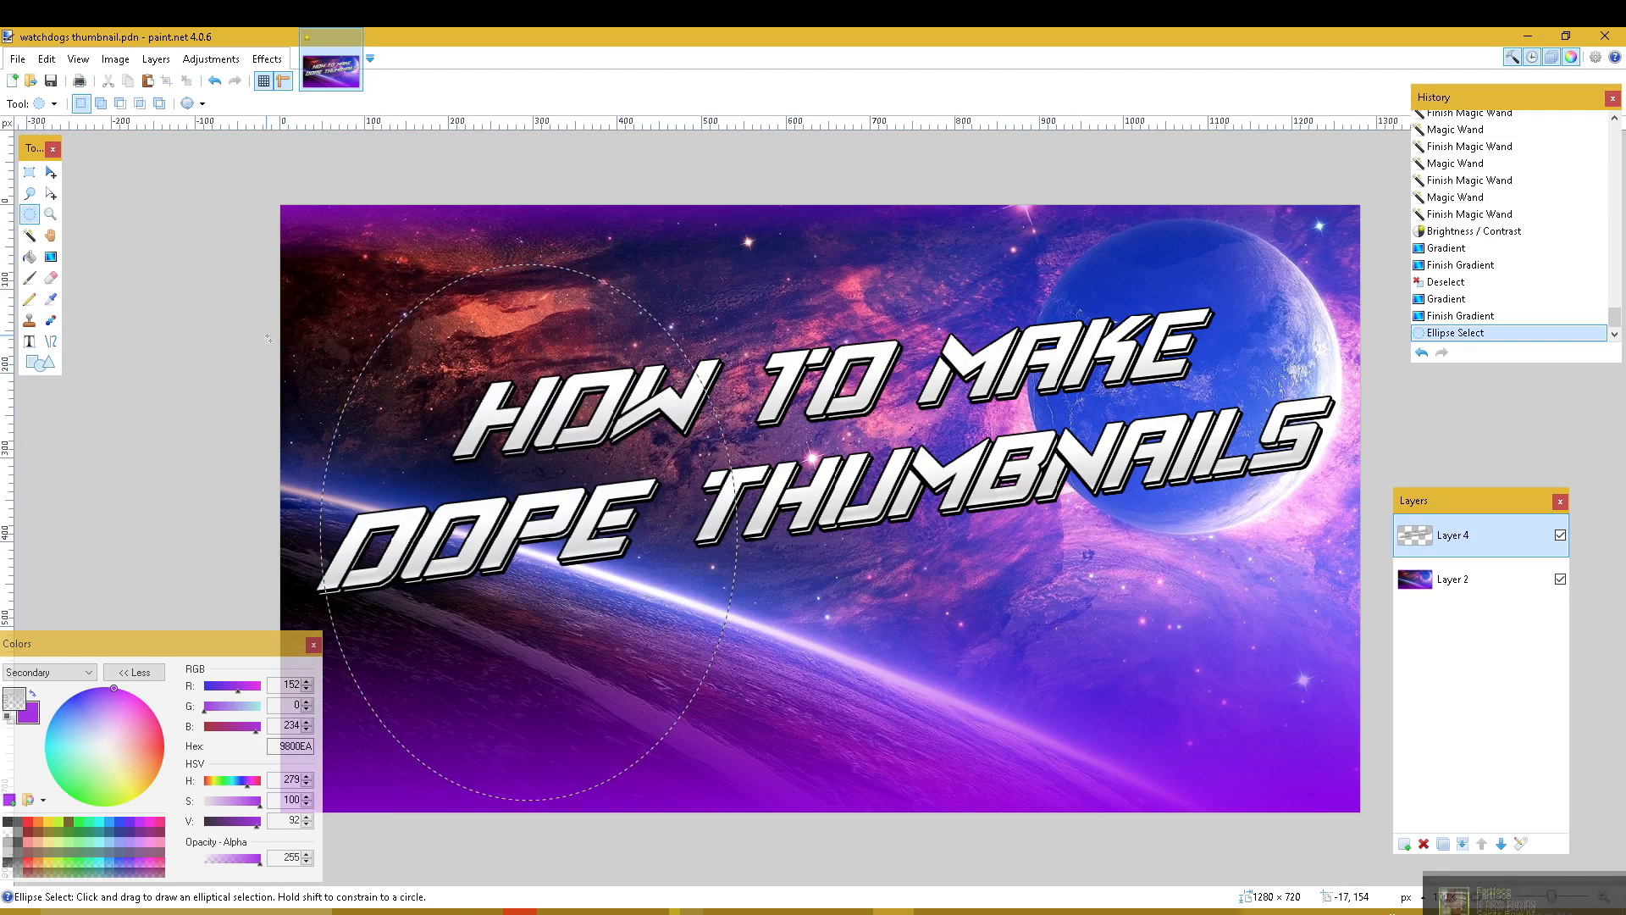
left_click_drag(294, 570, 1051, 537)
left_click(287, 534)
key("s")
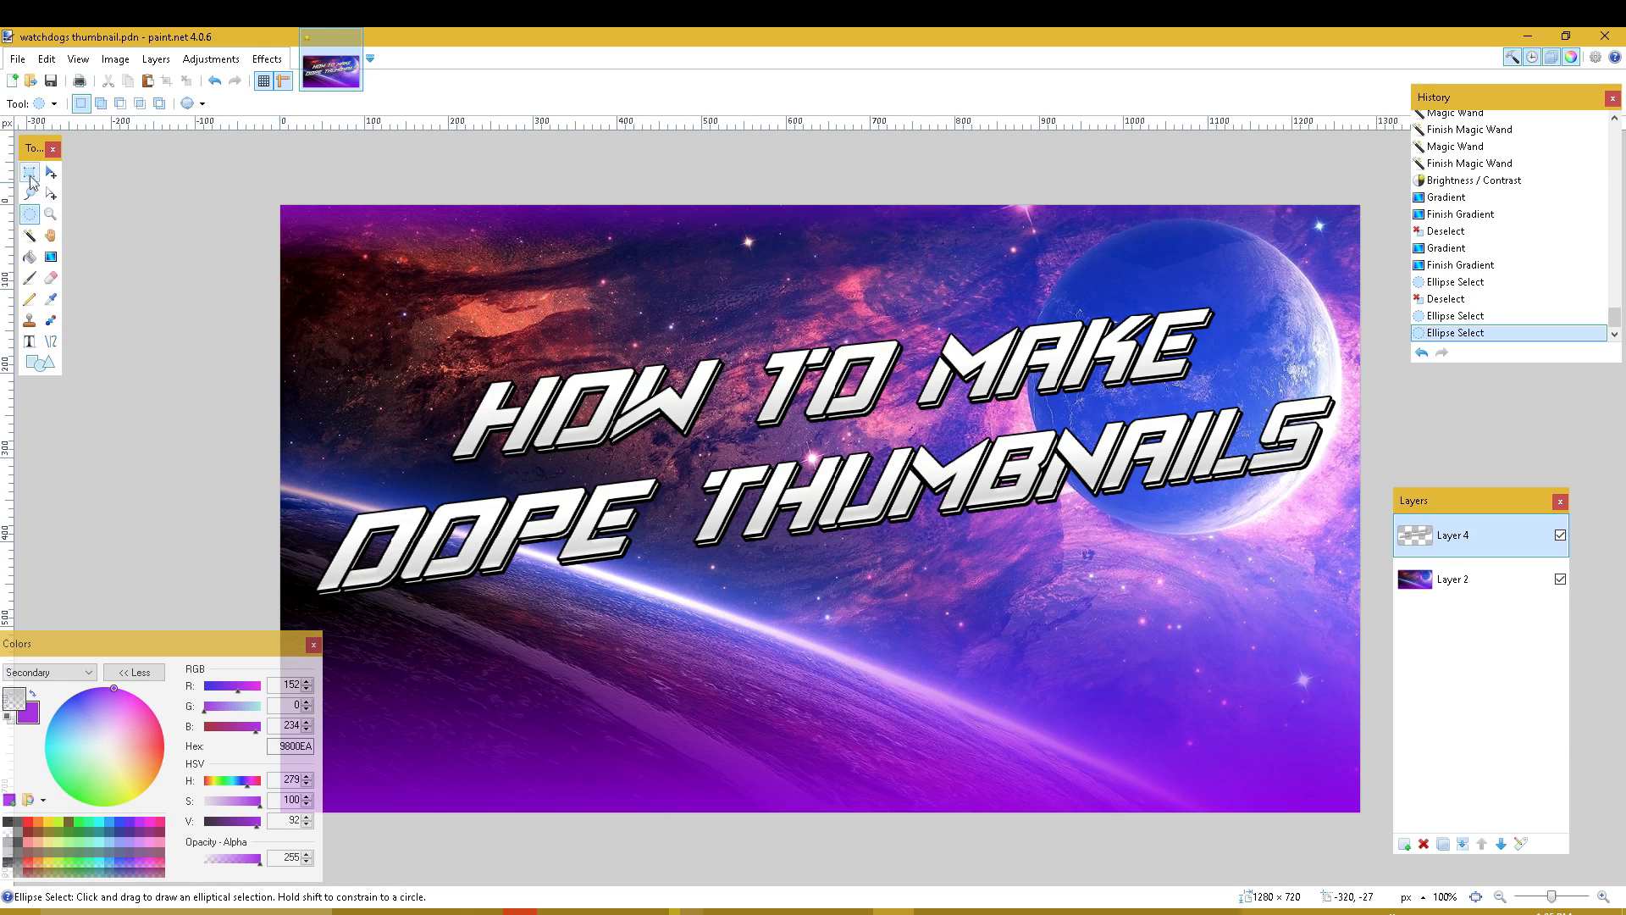
left_click_drag(290, 556, 1358, 441)
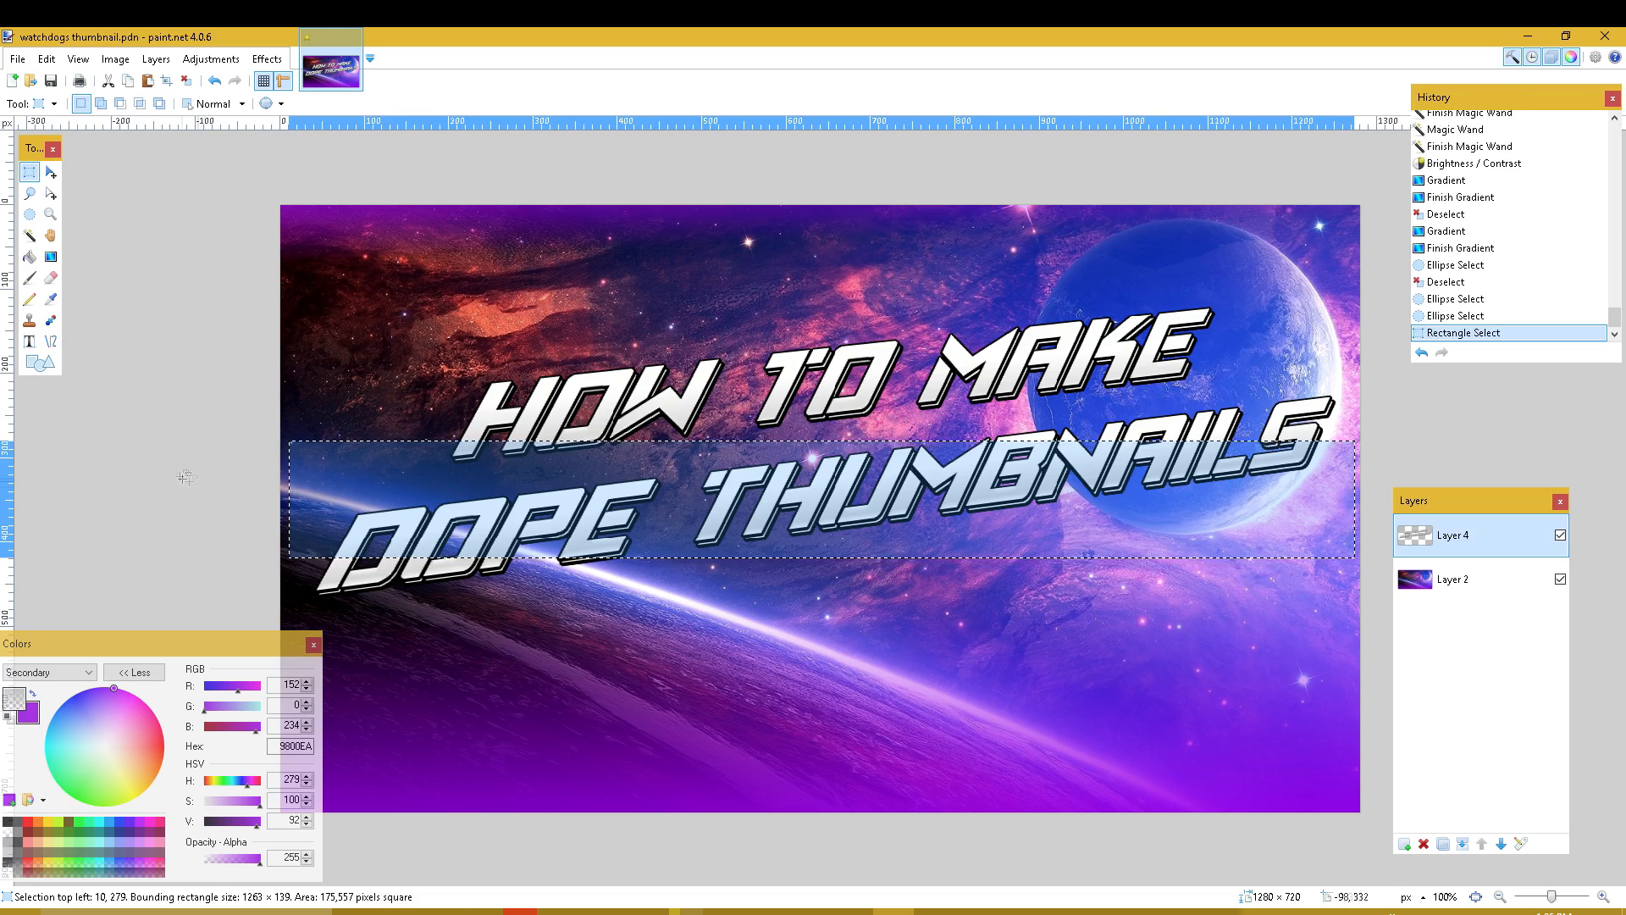
left_click_drag(292, 556, 984, 530)
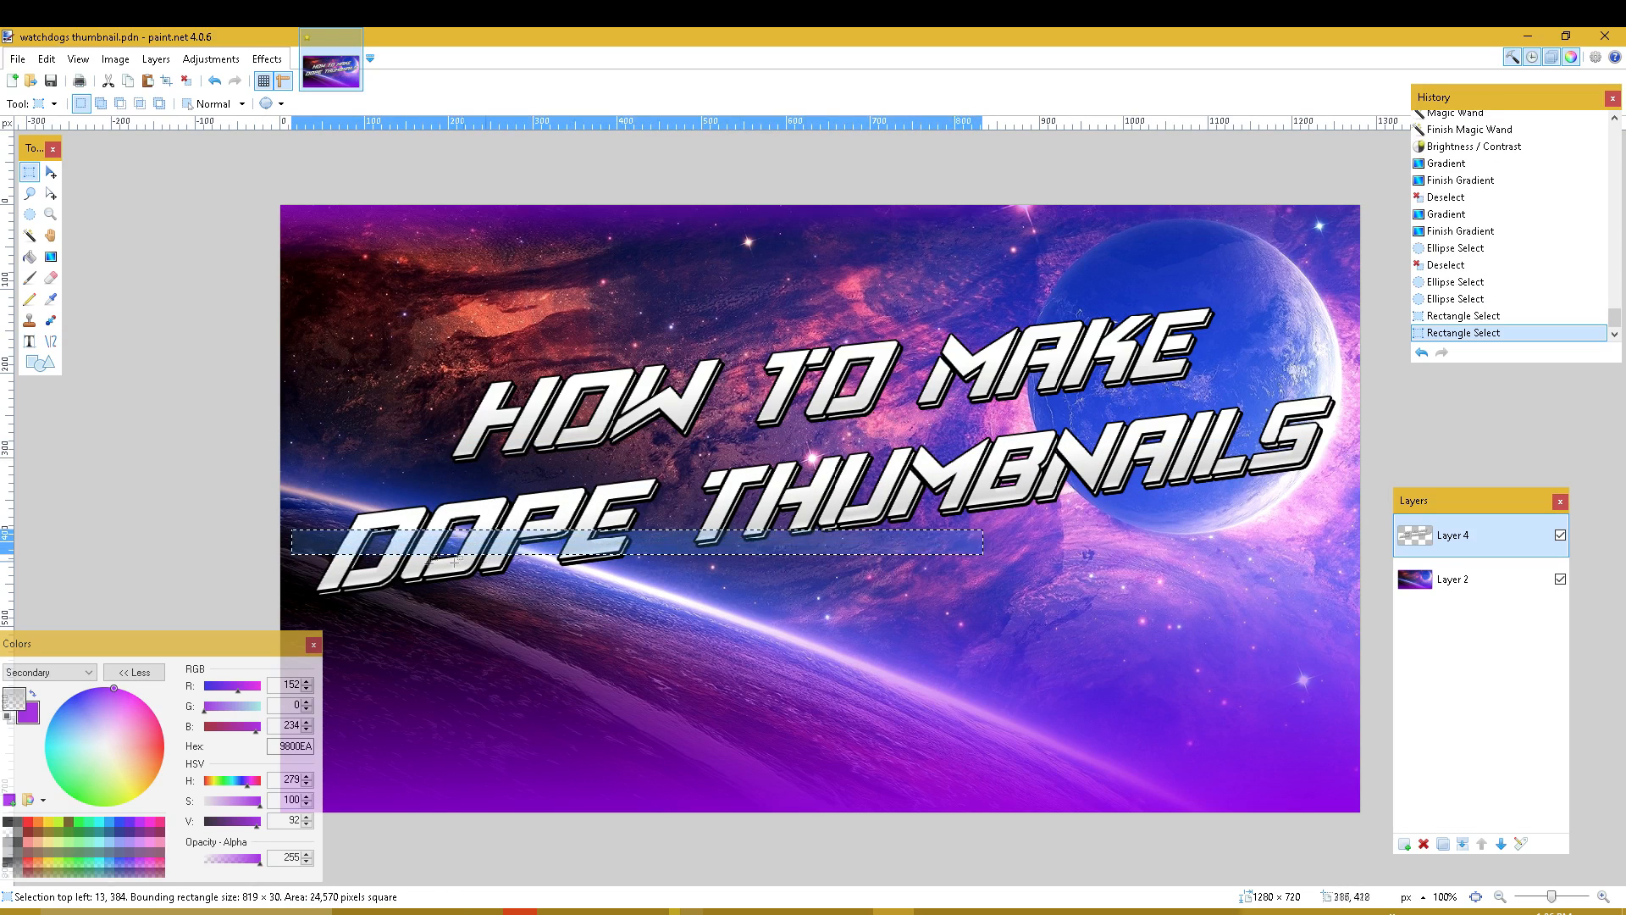
left_click(331, 534)
left_click_drag(328, 542, 1330, 610)
left_click(1322, 610)
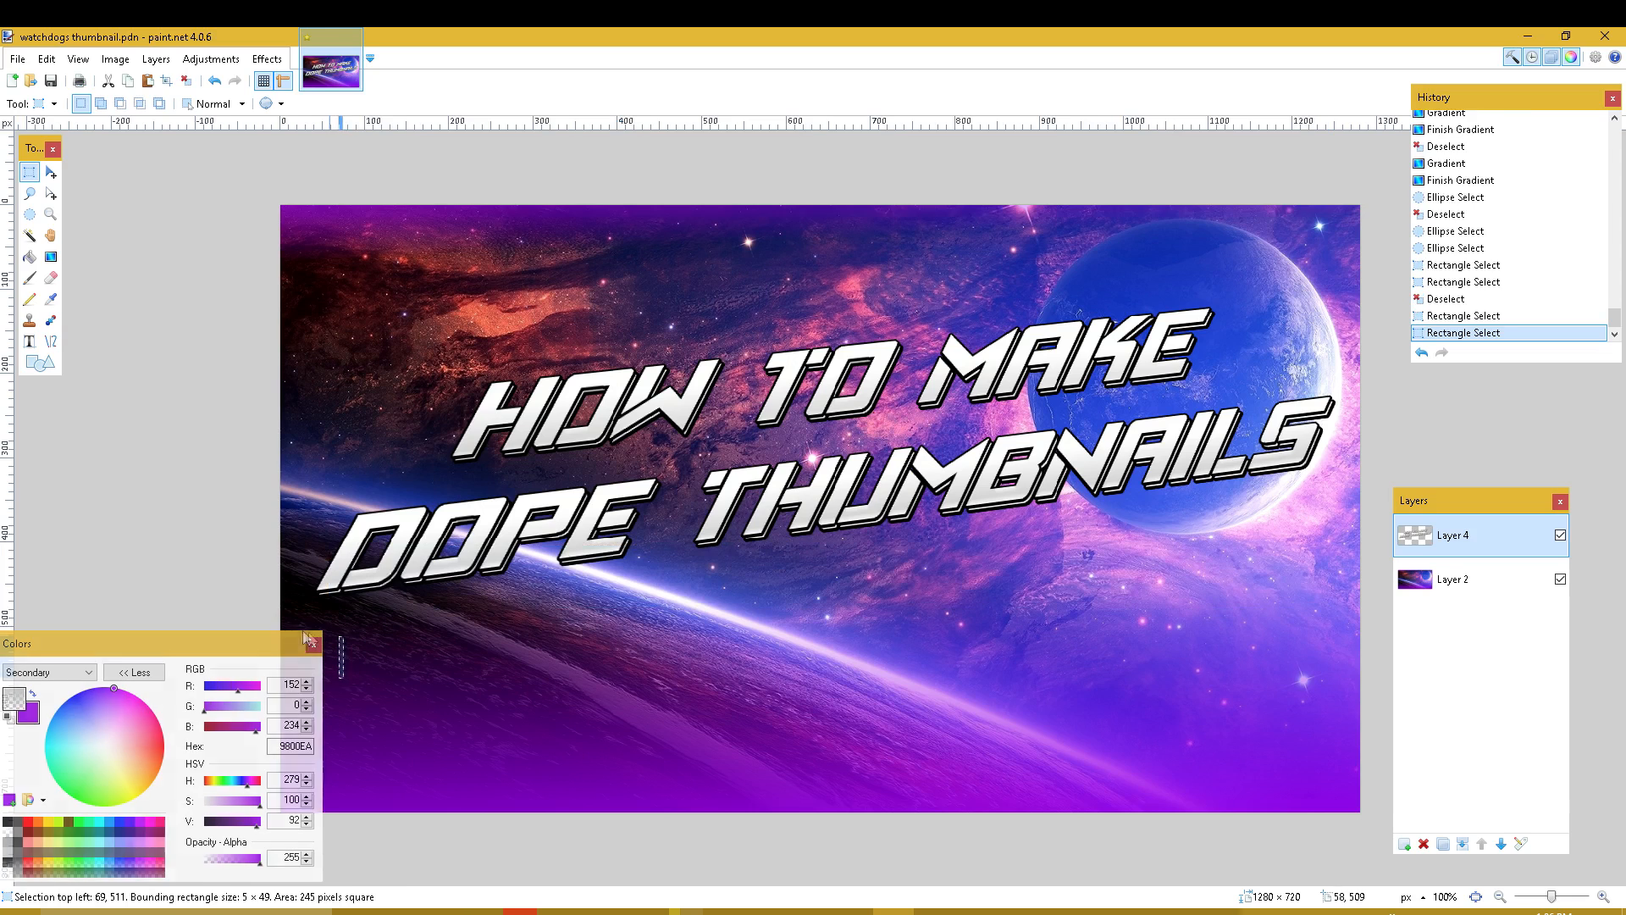
mouse_move(300, 627)
left_mouse_down()
mouse_move(927, 534)
mouse_move(1233, 527)
mouse_move(1343, 485)
mouse_move(1352, 464)
mouse_move(1347, 479)
mouse_move(1328, 457)
mouse_move(1350, 446)
left_mouse_up()
- Lasso the lower half of DOPE THUMBNAILS, darken it with Brightness / Contrast at brightness -32 and contrast 10, and deselect
left_click(29, 193)
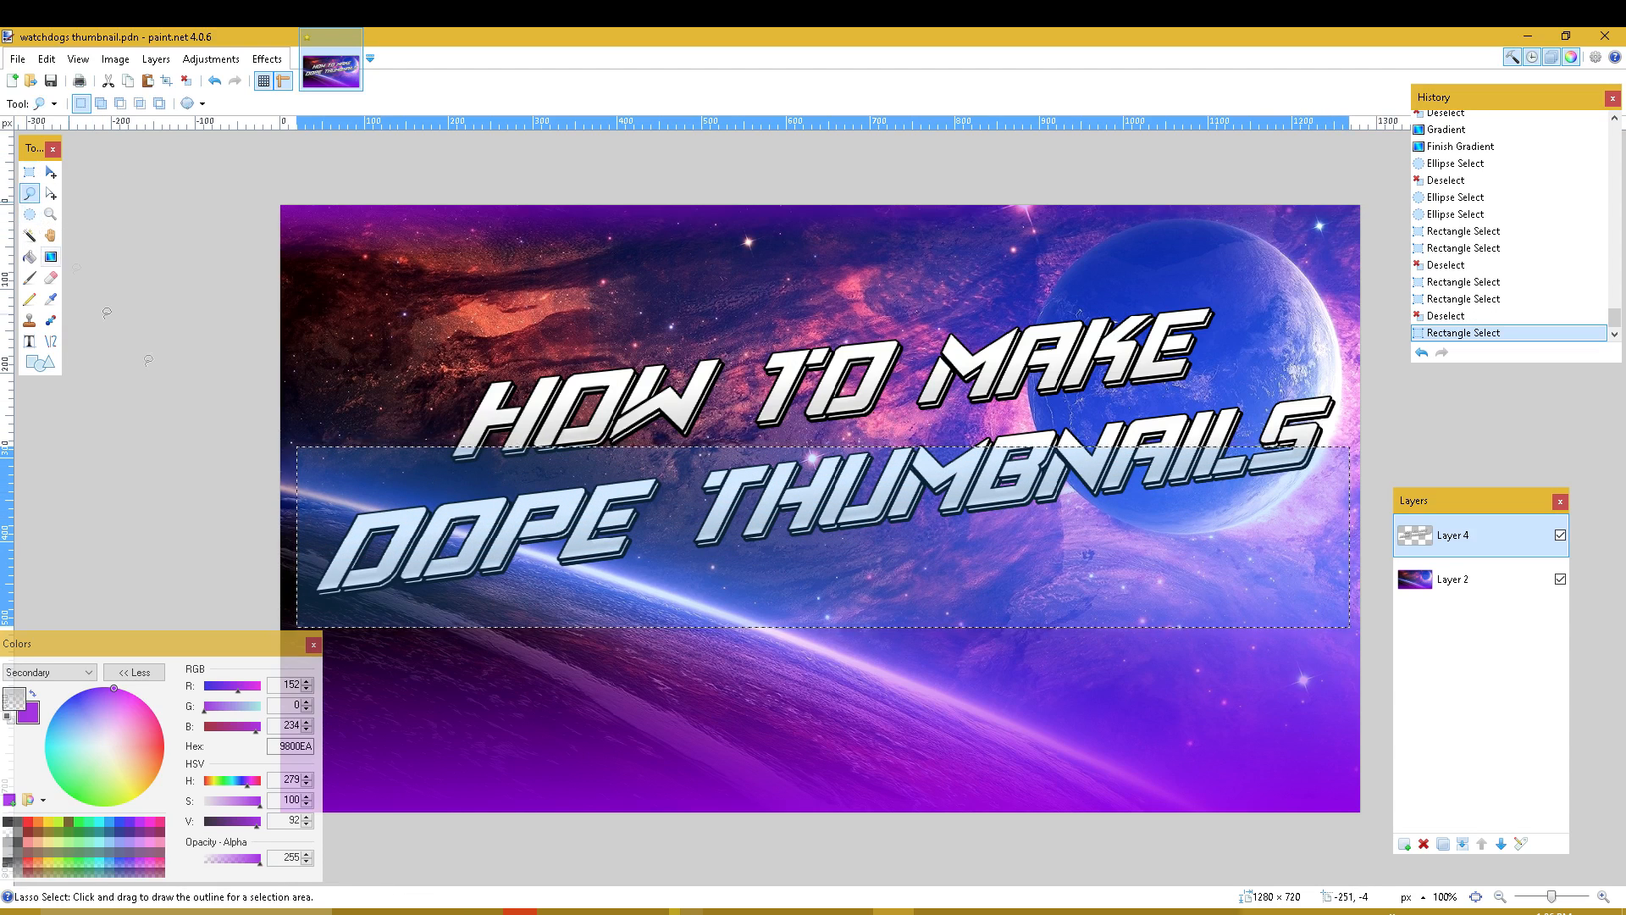
key("ctrl+d")
mouse_move(307, 555)
left_mouse_down()
mouse_move(478, 550)
mouse_move(1331, 424)
mouse_move(1336, 516)
mouse_move(1255, 575)
mouse_move(1023, 647)
mouse_move(521, 609)
mouse_move(301, 612)
mouse_move(302, 566)
left_mouse_up()
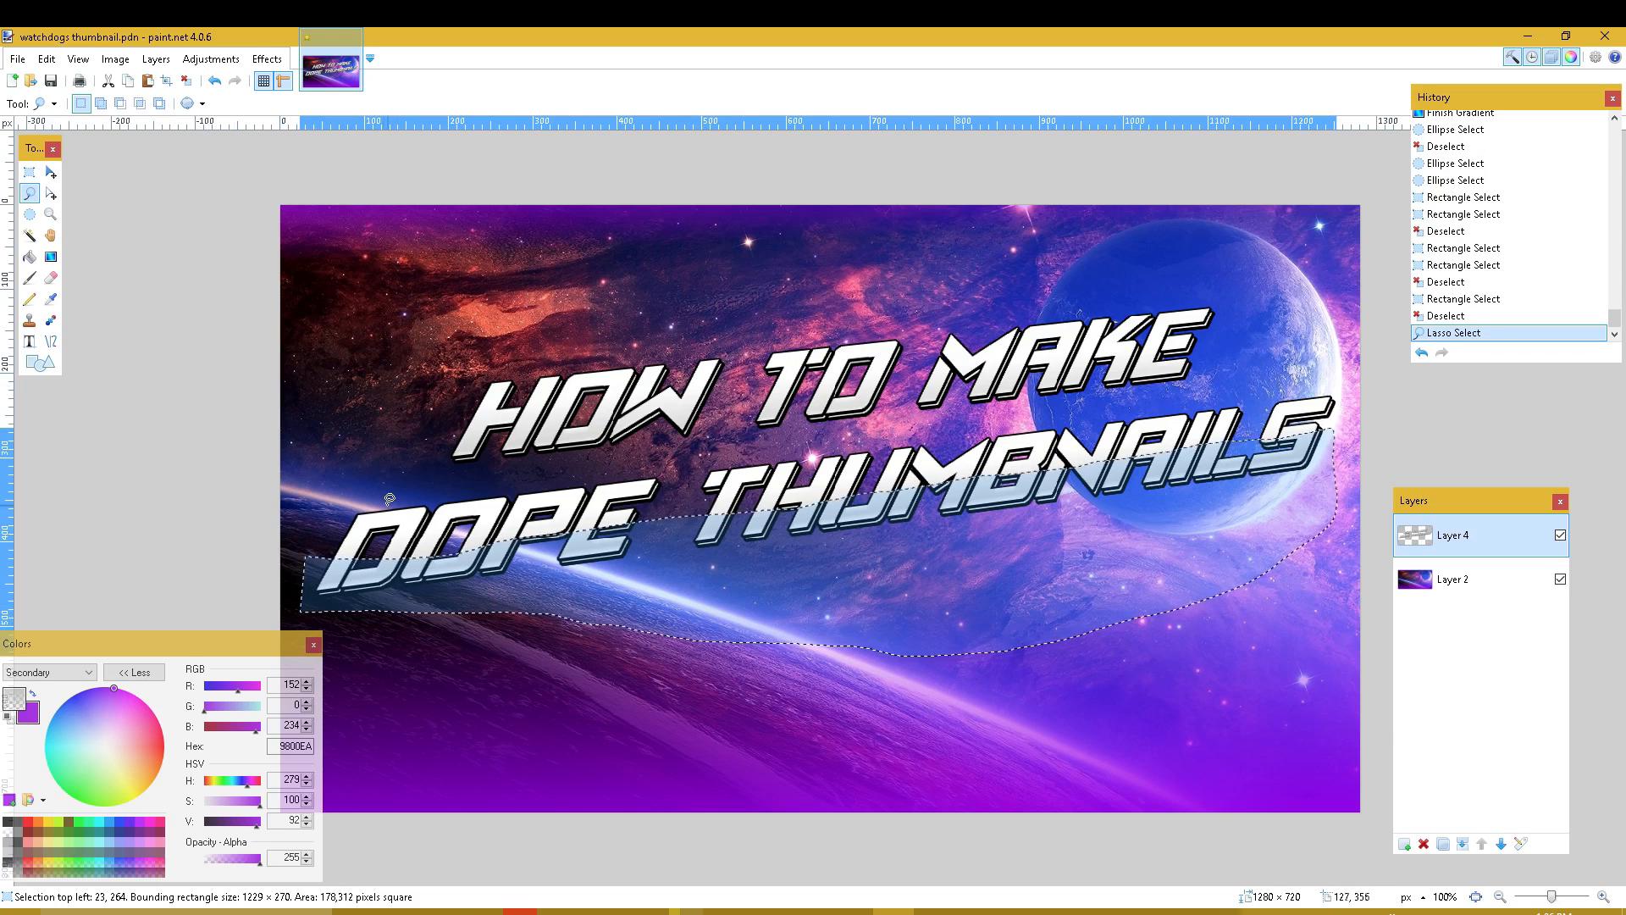
mouse_move(316, 537)
left_mouse_down()
mouse_move(1321, 430)
mouse_move(1345, 503)
mouse_move(1347, 622)
mouse_move(1303, 683)
mouse_move(1083, 768)
mouse_move(597, 766)
mouse_move(322, 739)
left_mouse_up()
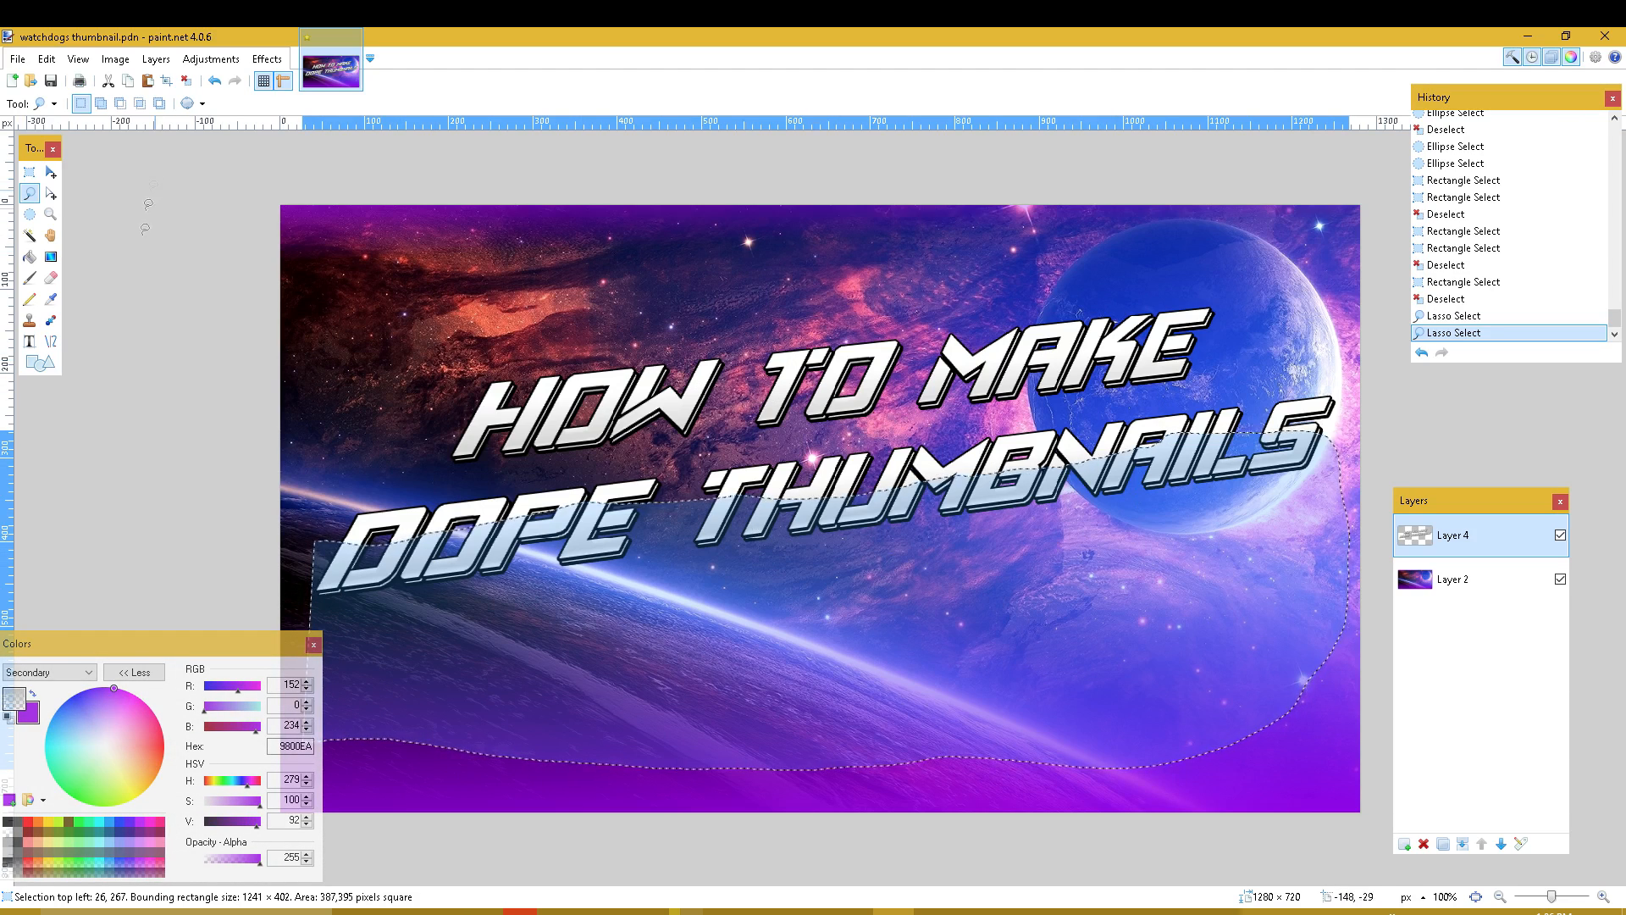
left_click(211, 58)
left_click(312, 175)
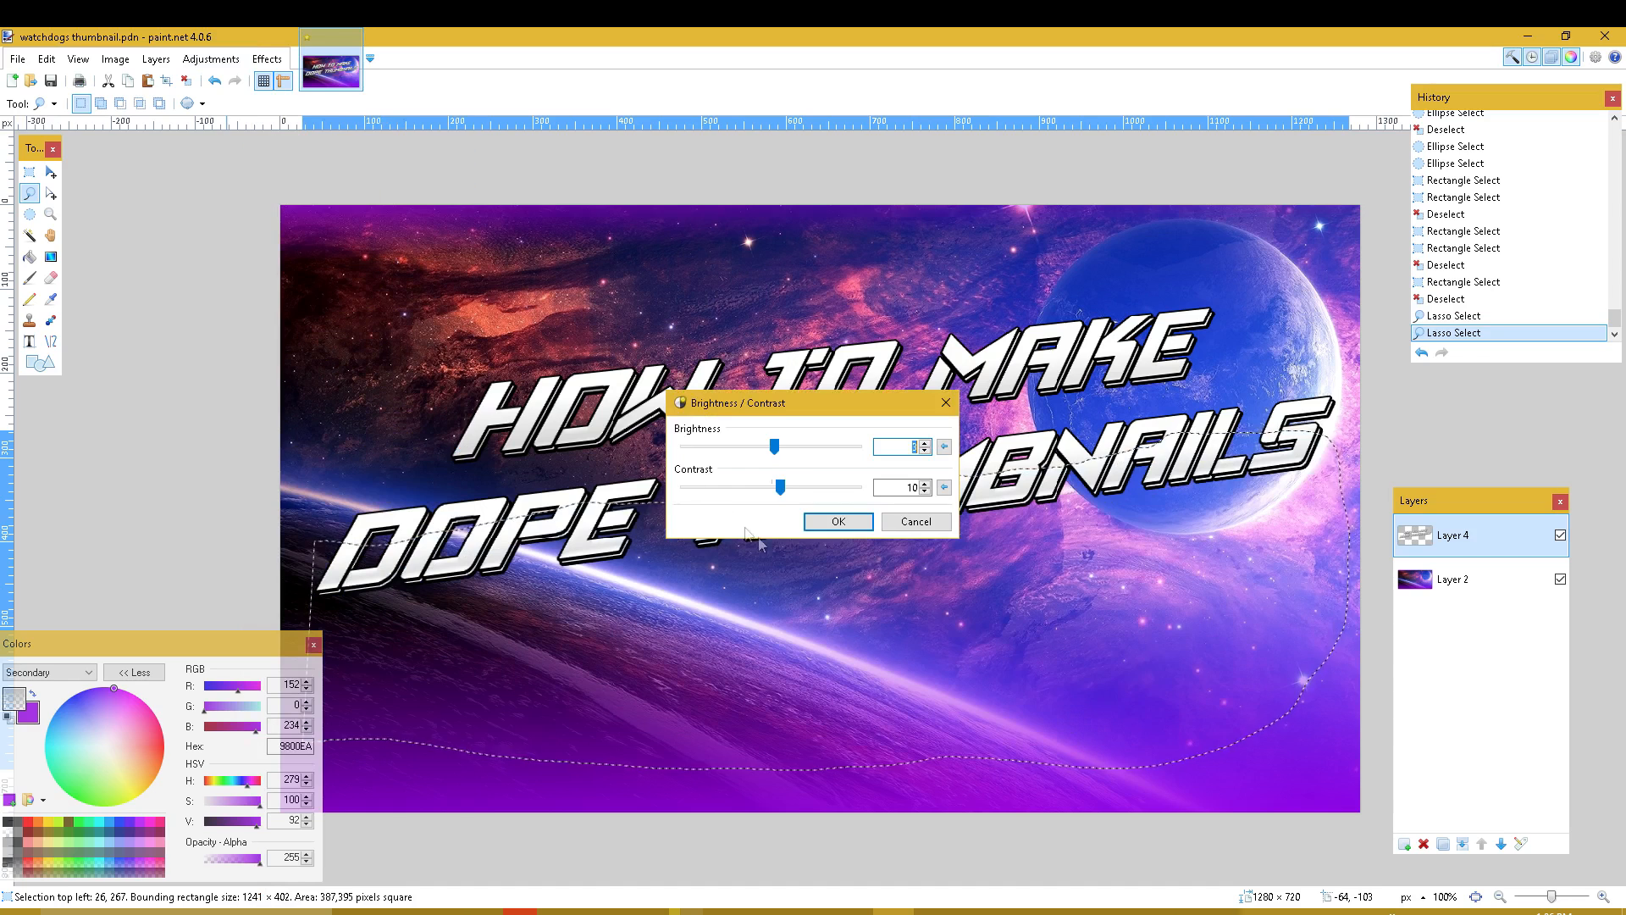
left_click_drag(779, 451, 747, 444)
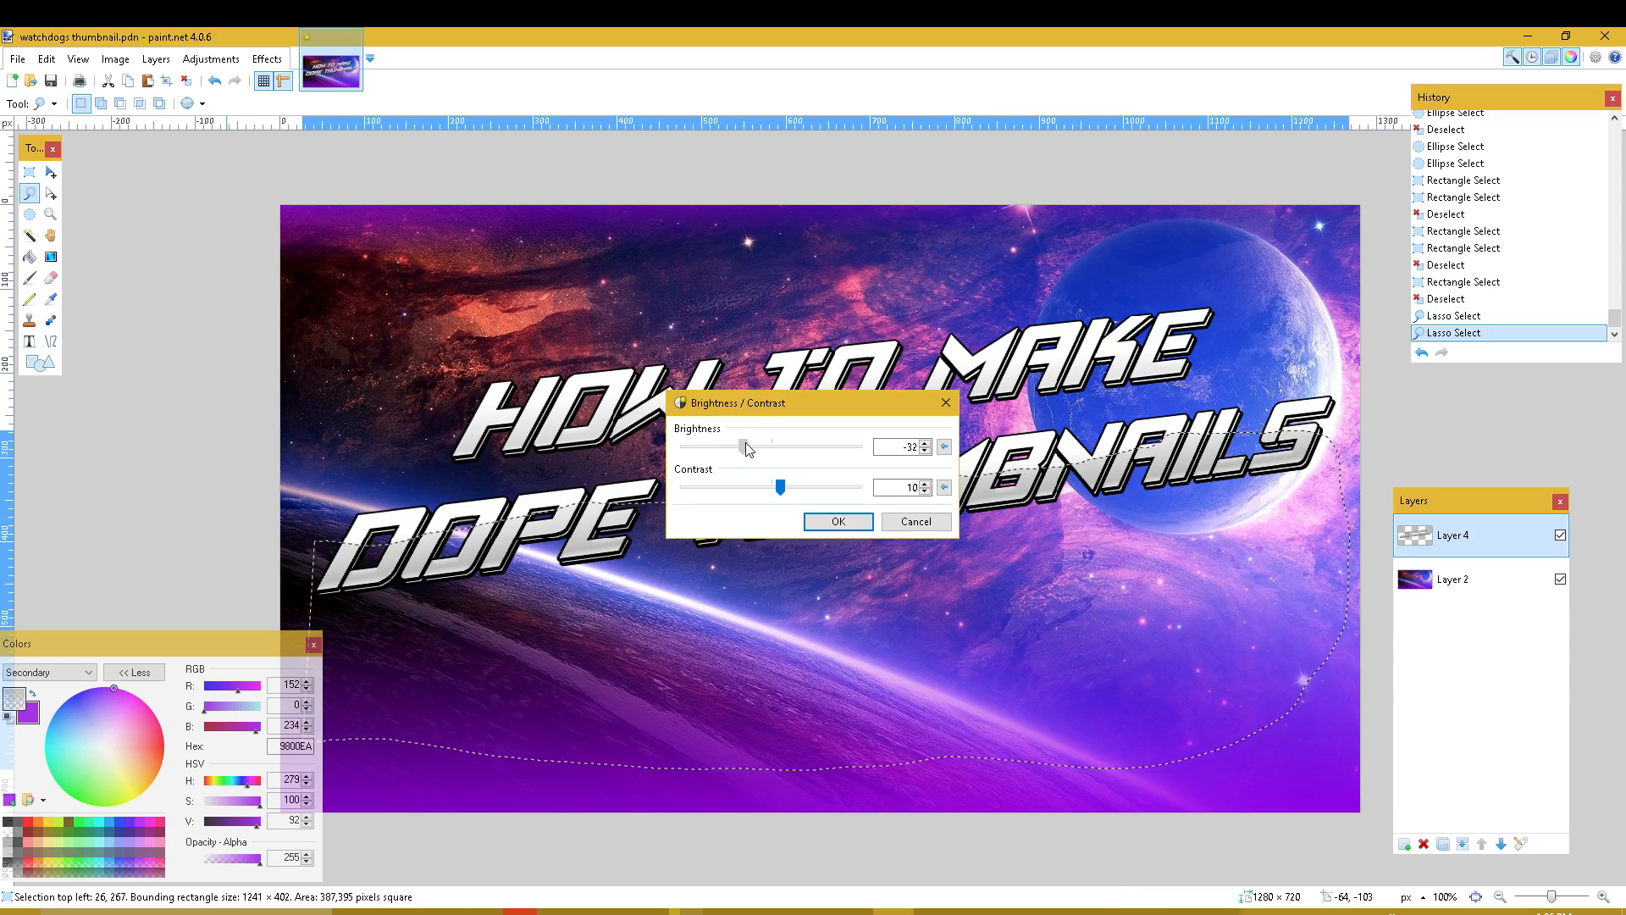
left_click(843, 522)
key("ctrl+d")
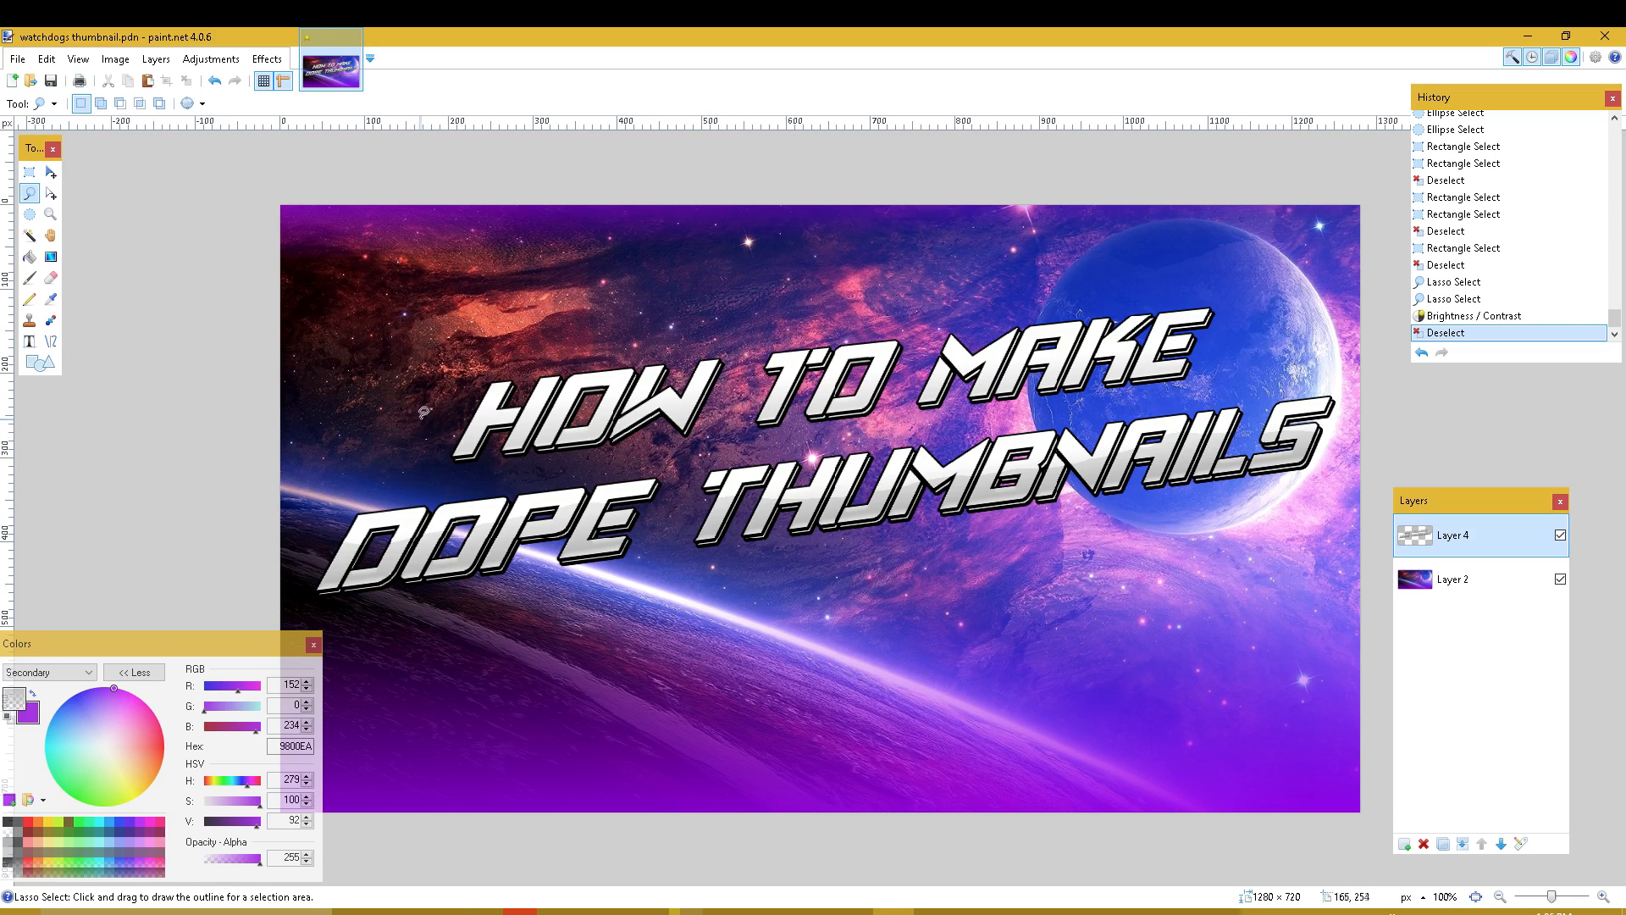
- Lasso the lower half of HOW TO MAKE, apply Brightness / Contrast with brightness -32 and contrast 10, and deselect
mouse_move(432, 415)
left_mouse_down()
mouse_move(953, 364)
mouse_move(1177, 351)
mouse_move(1236, 369)
mouse_move(1229, 398)
mouse_move(1101, 418)
mouse_move(566, 462)
mouse_move(457, 461)
mouse_move(413, 421)
mouse_move(444, 453)
left_mouse_up()
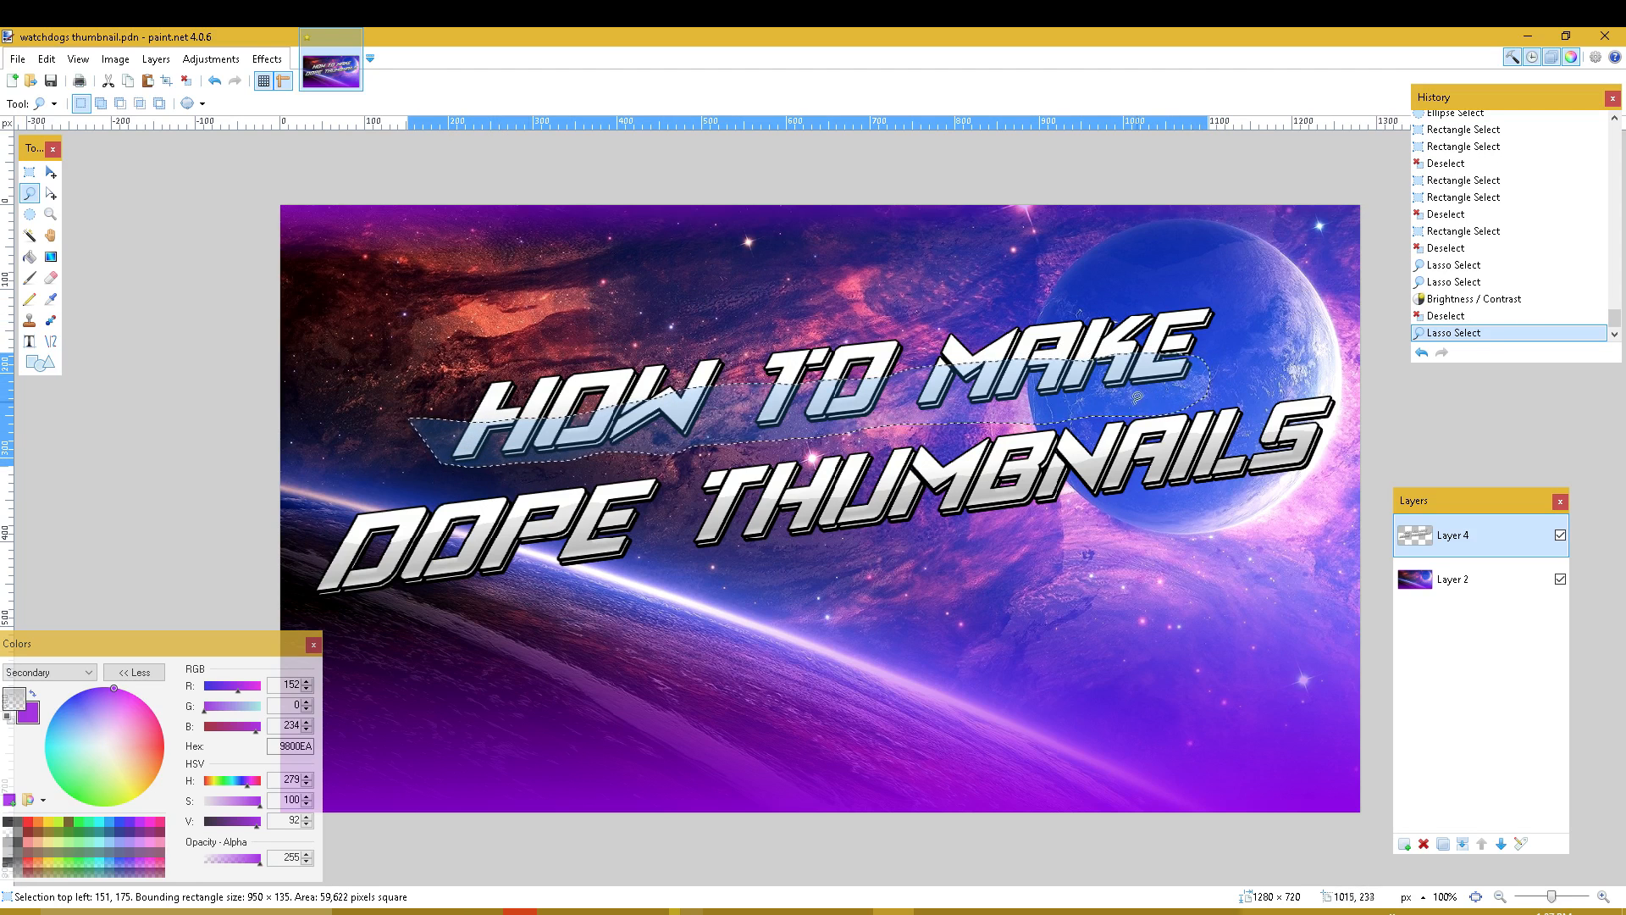
left_click_drag(1138, 396, 1129, 402)
mouse_move(455, 413)
left_mouse_down()
mouse_move(1203, 340)
mouse_move(1215, 368)
mouse_move(1119, 409)
mouse_move(562, 454)
mouse_move(430, 480)
left_mouse_up()
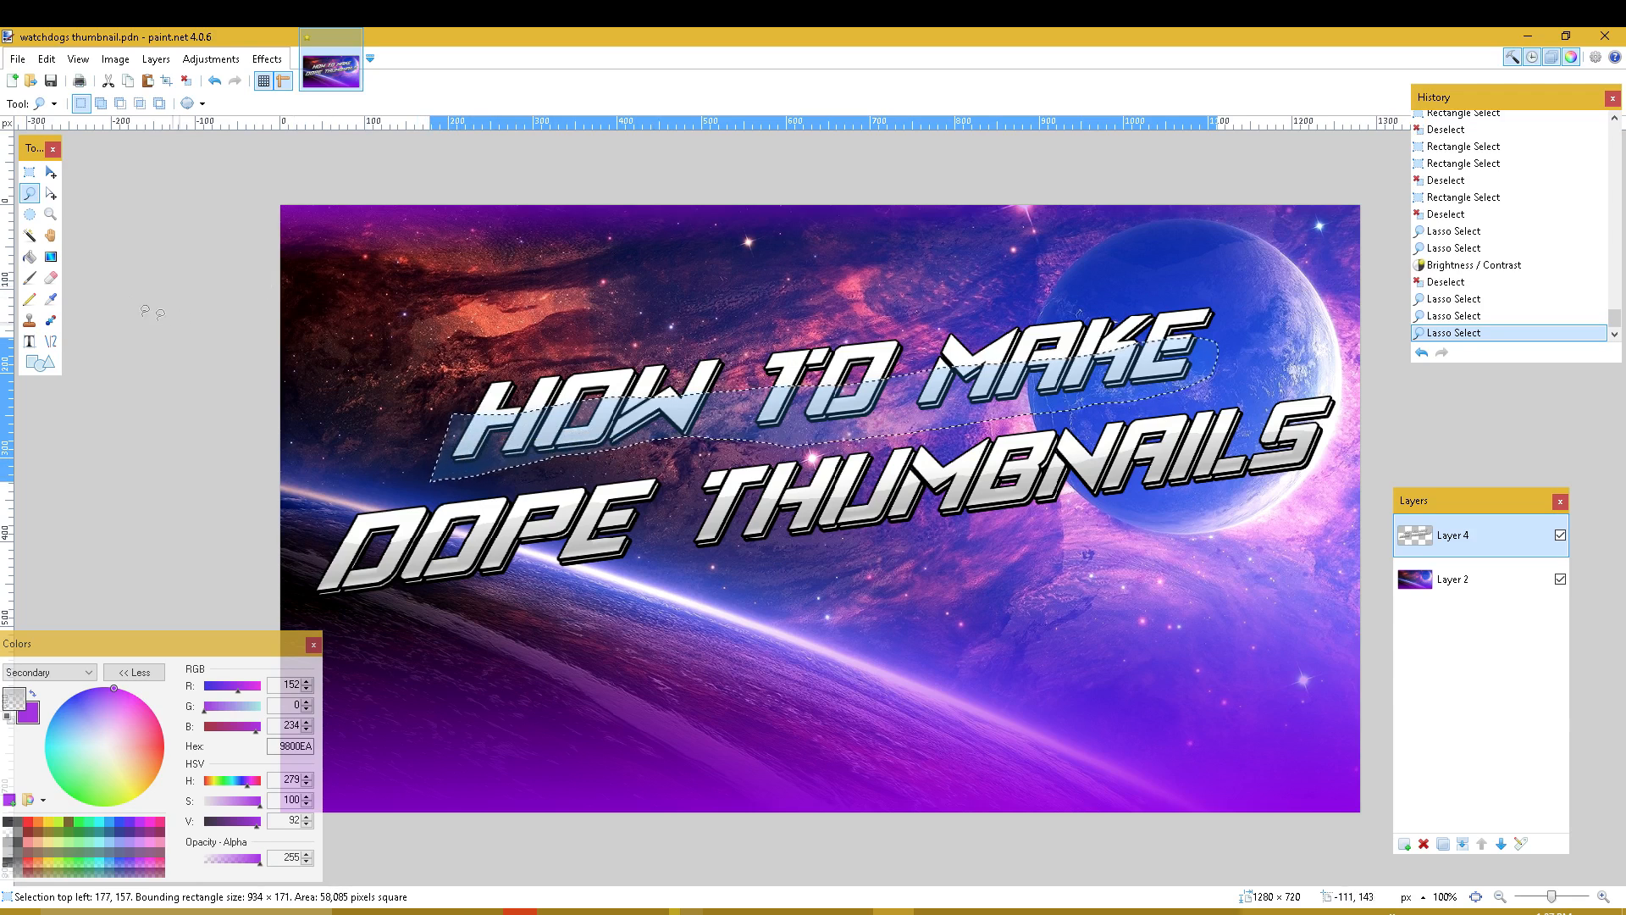
left_click(211, 59)
left_click(293, 169)
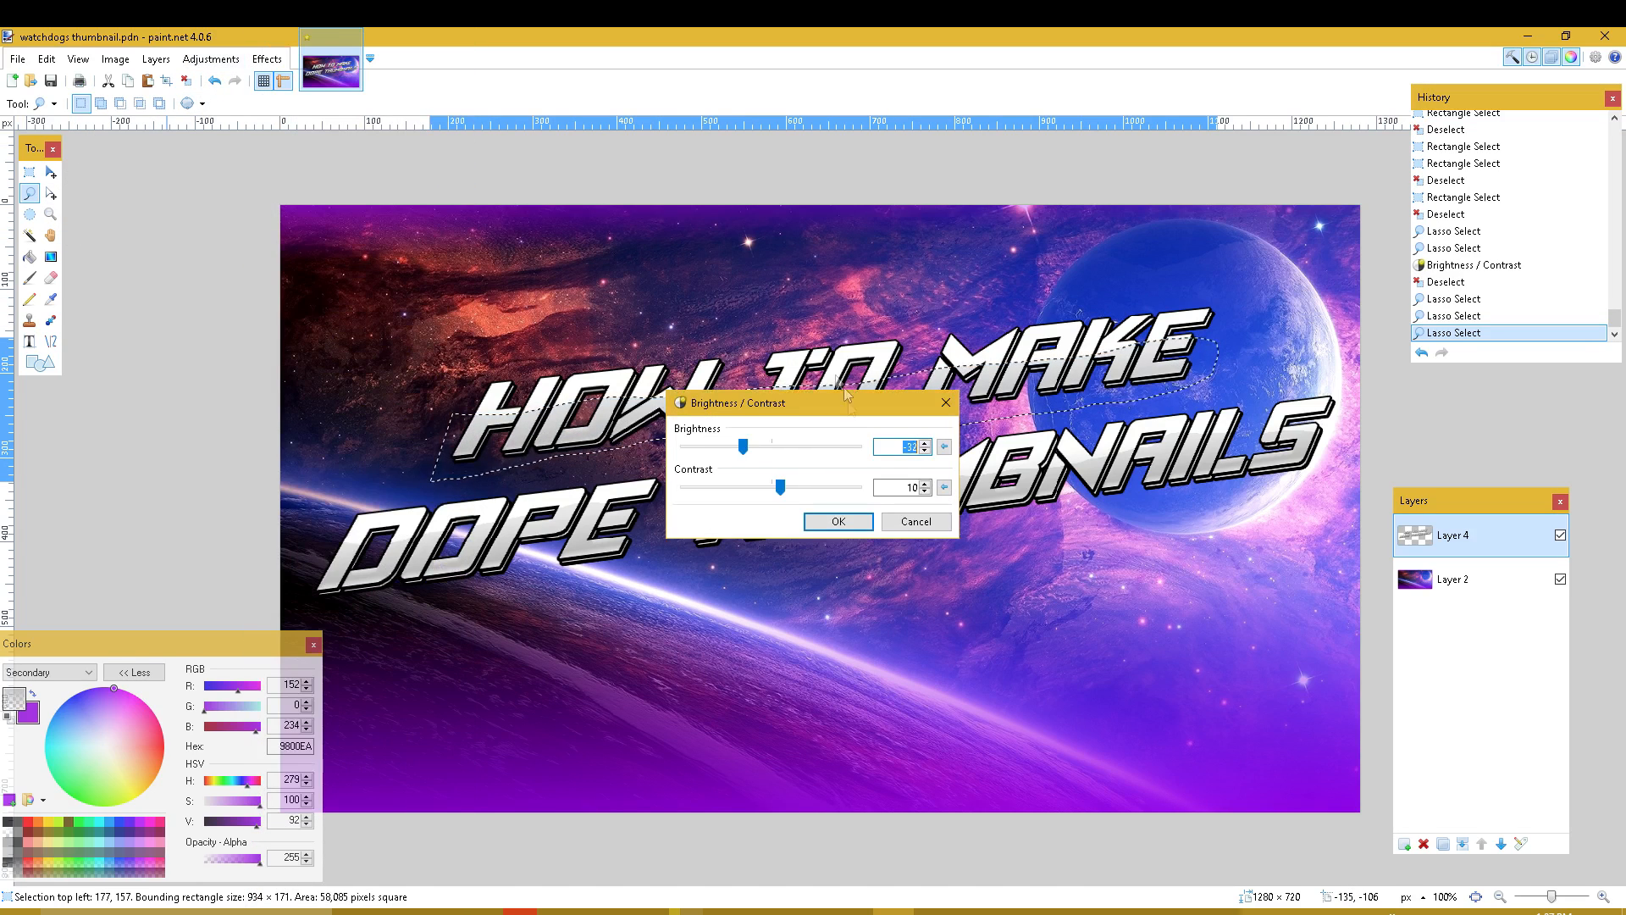
left_click(838, 521)
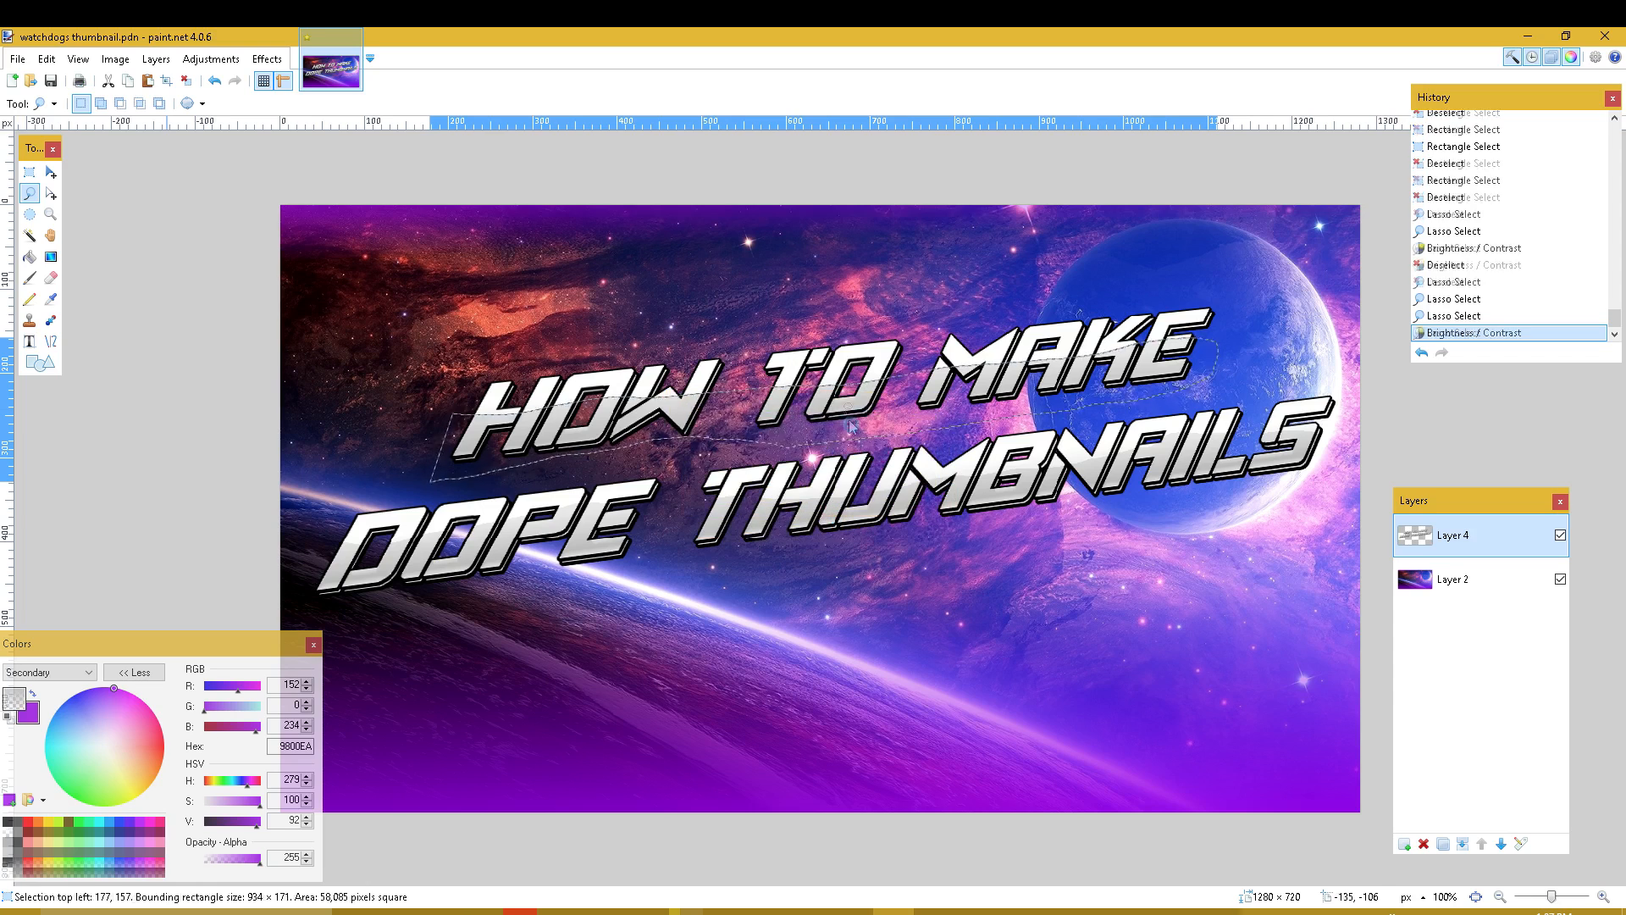
key("ctrl+d")
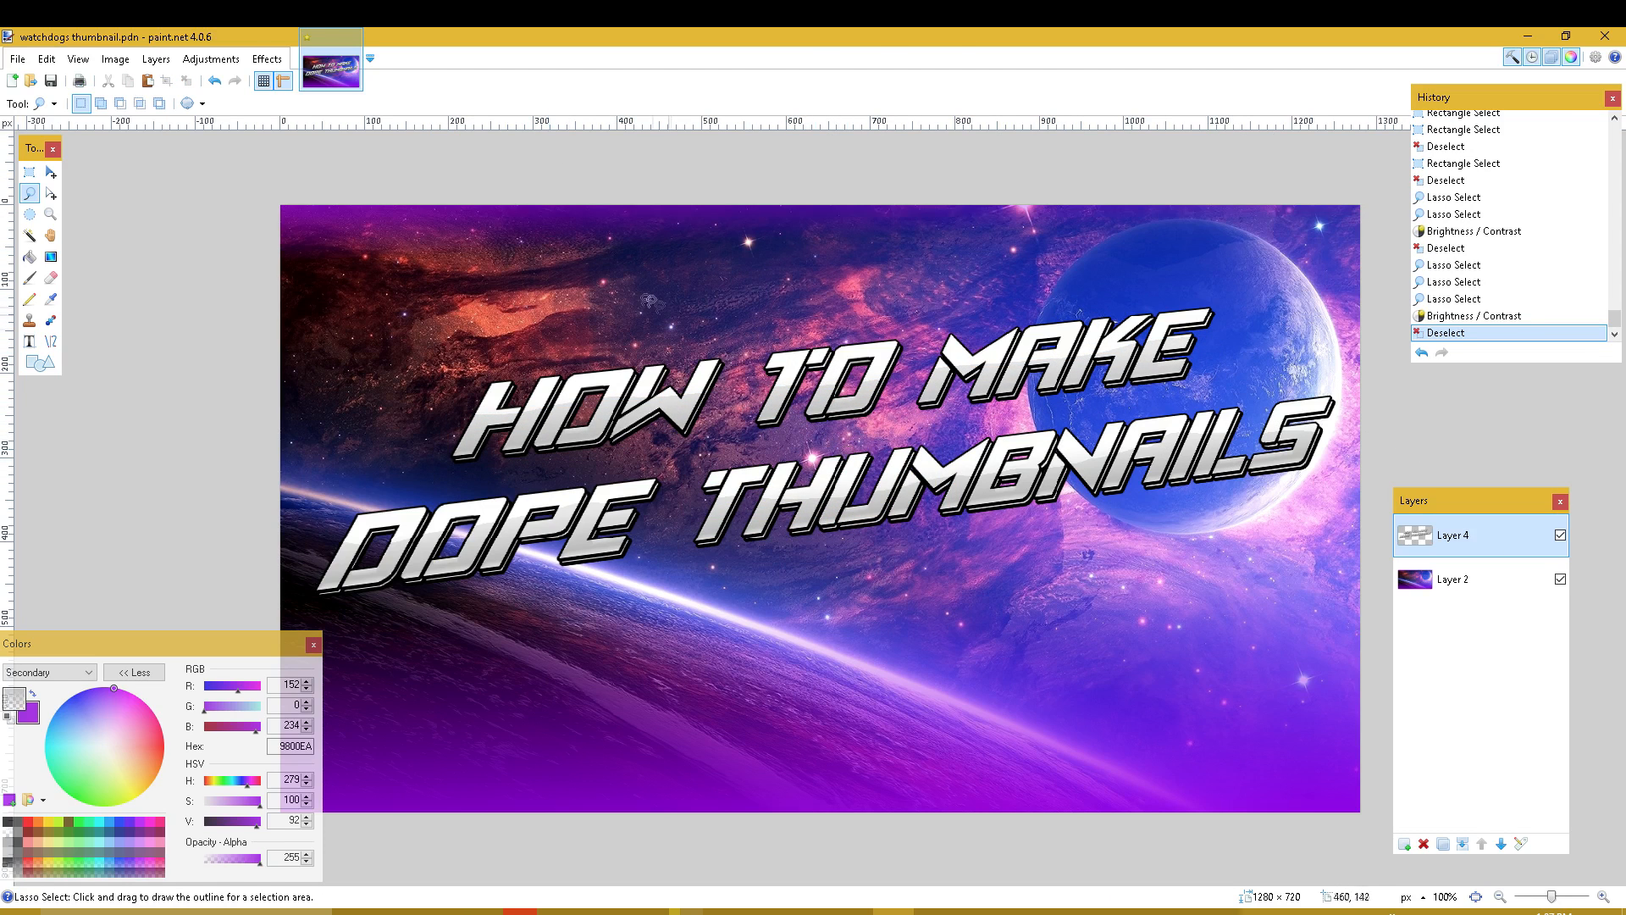
- Lasso the background's lower-left area on Layer 2, apply Brightness / Contrast with brightness -11 and contrast 10, and deselect
left_click(1560, 536)
left_click(1560, 535)
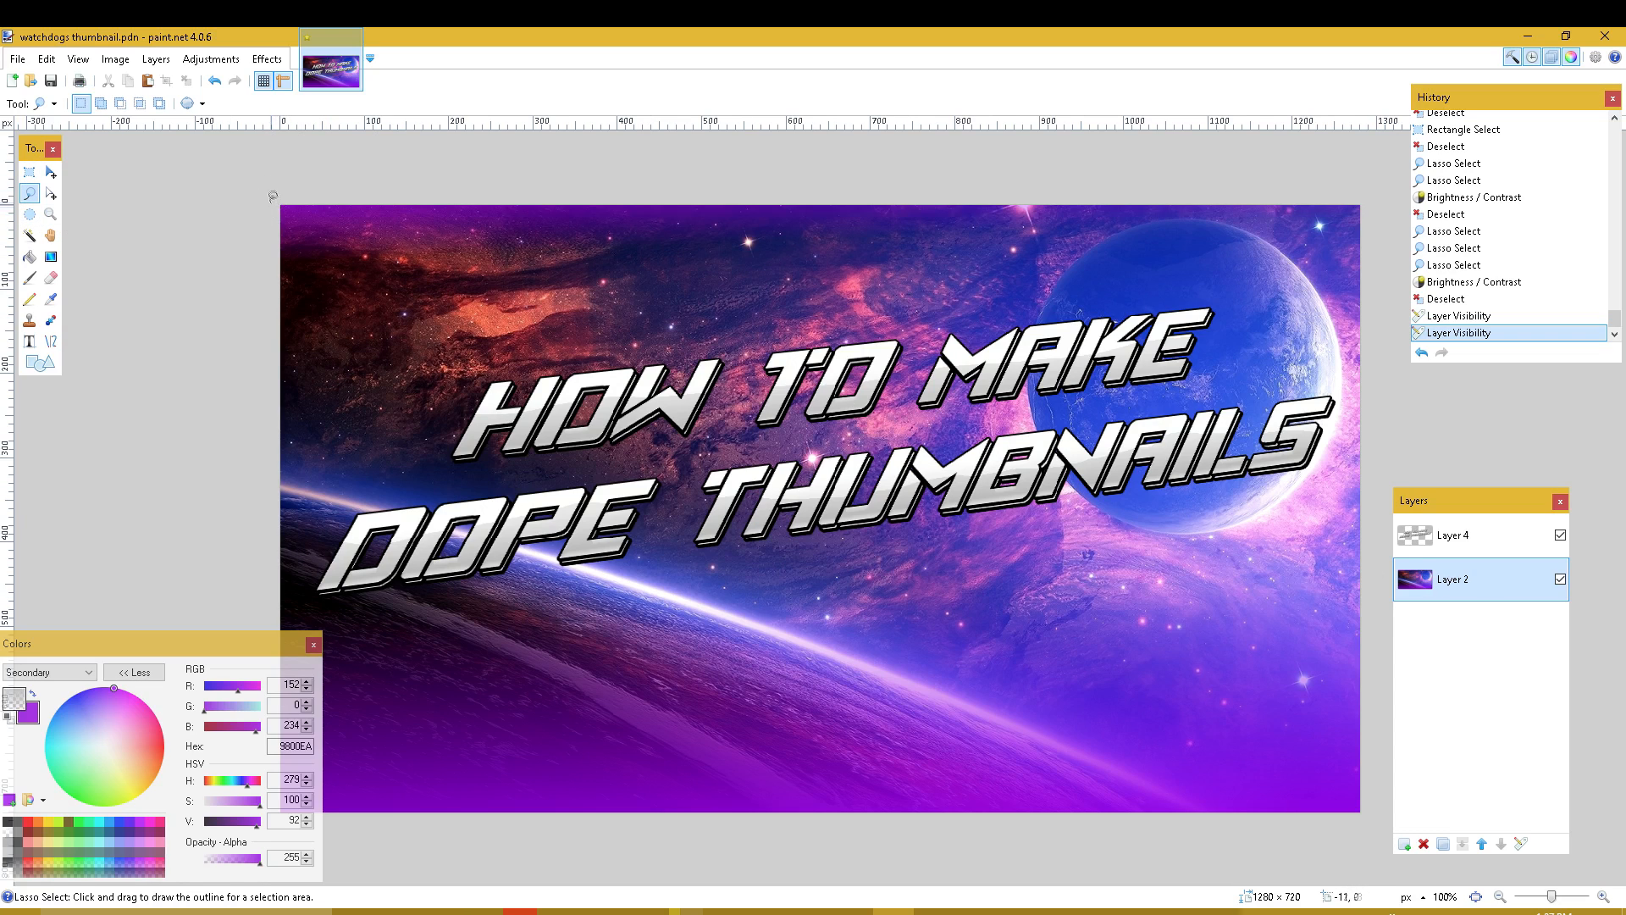
mouse_move(269, 188)
left_mouse_down()
mouse_move(477, 288)
mouse_move(684, 357)
mouse_move(1285, 530)
mouse_move(1285, 591)
mouse_move(1347, 686)
mouse_move(1370, 823)
mouse_move(1319, 897)
mouse_move(1030, 897)
mouse_move(169, 788)
left_mouse_up()
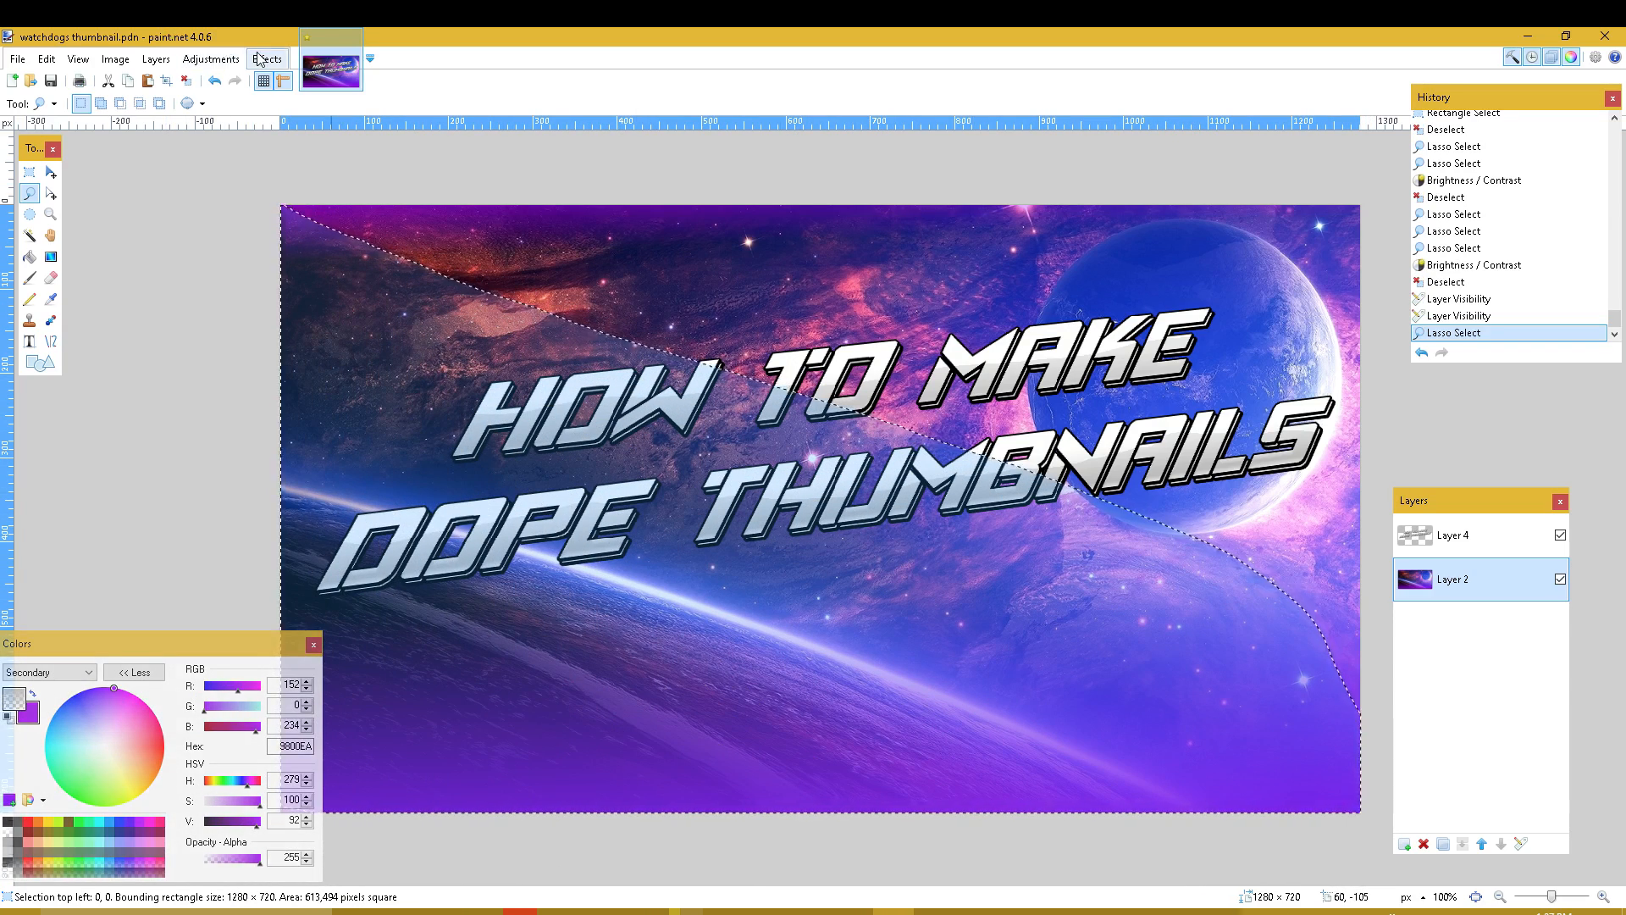
left_click(222, 64)
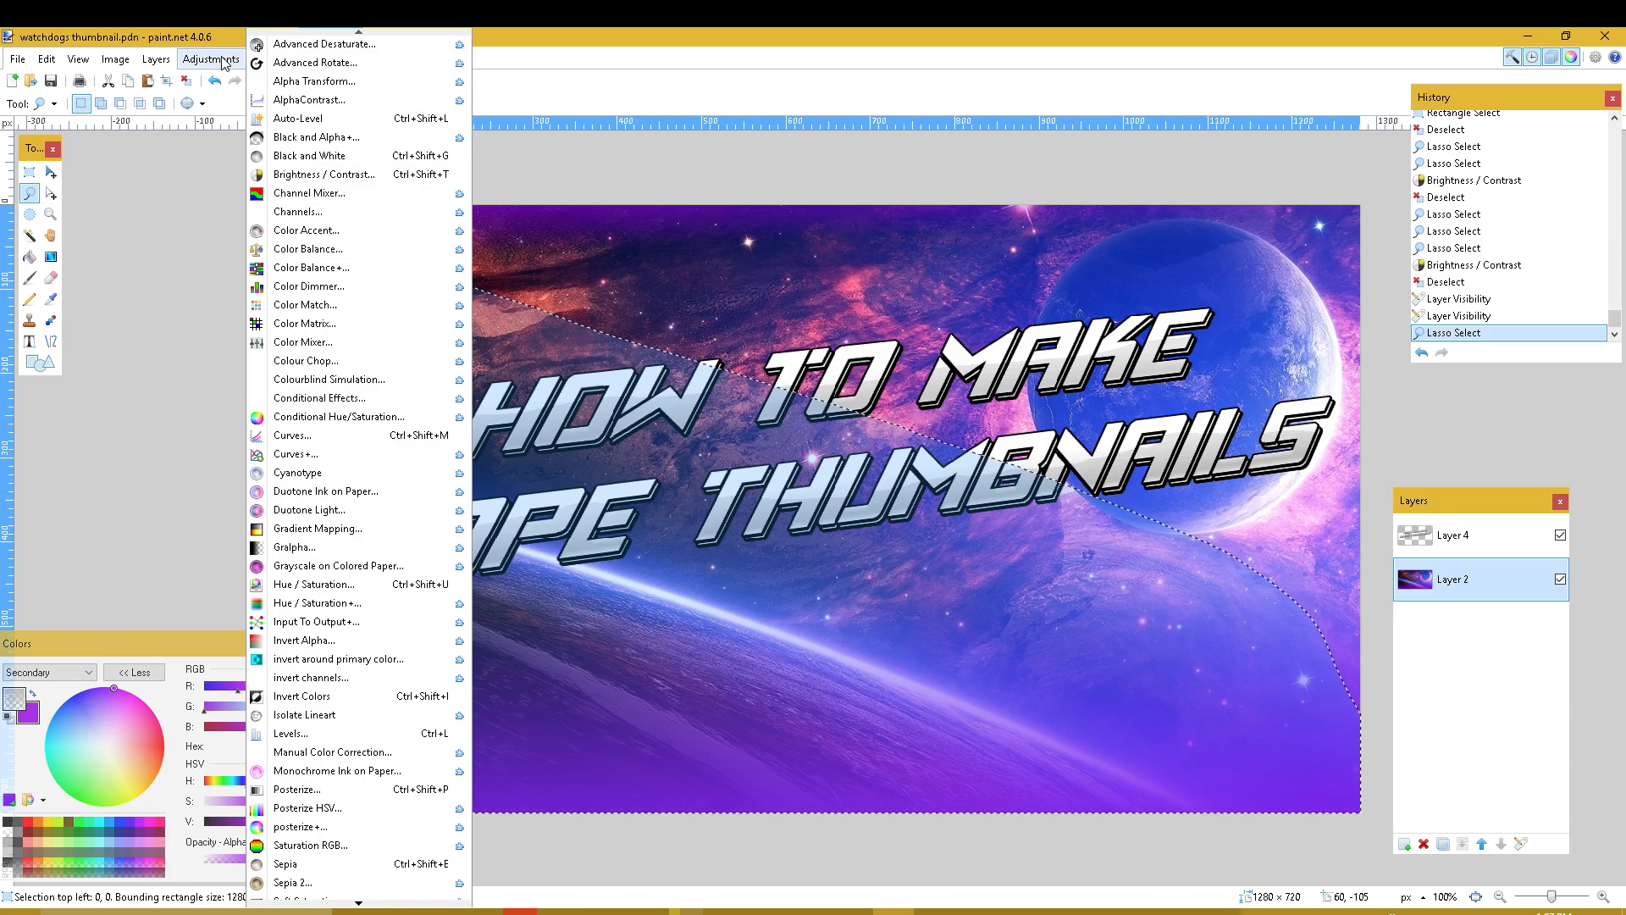
left_click(308, 180)
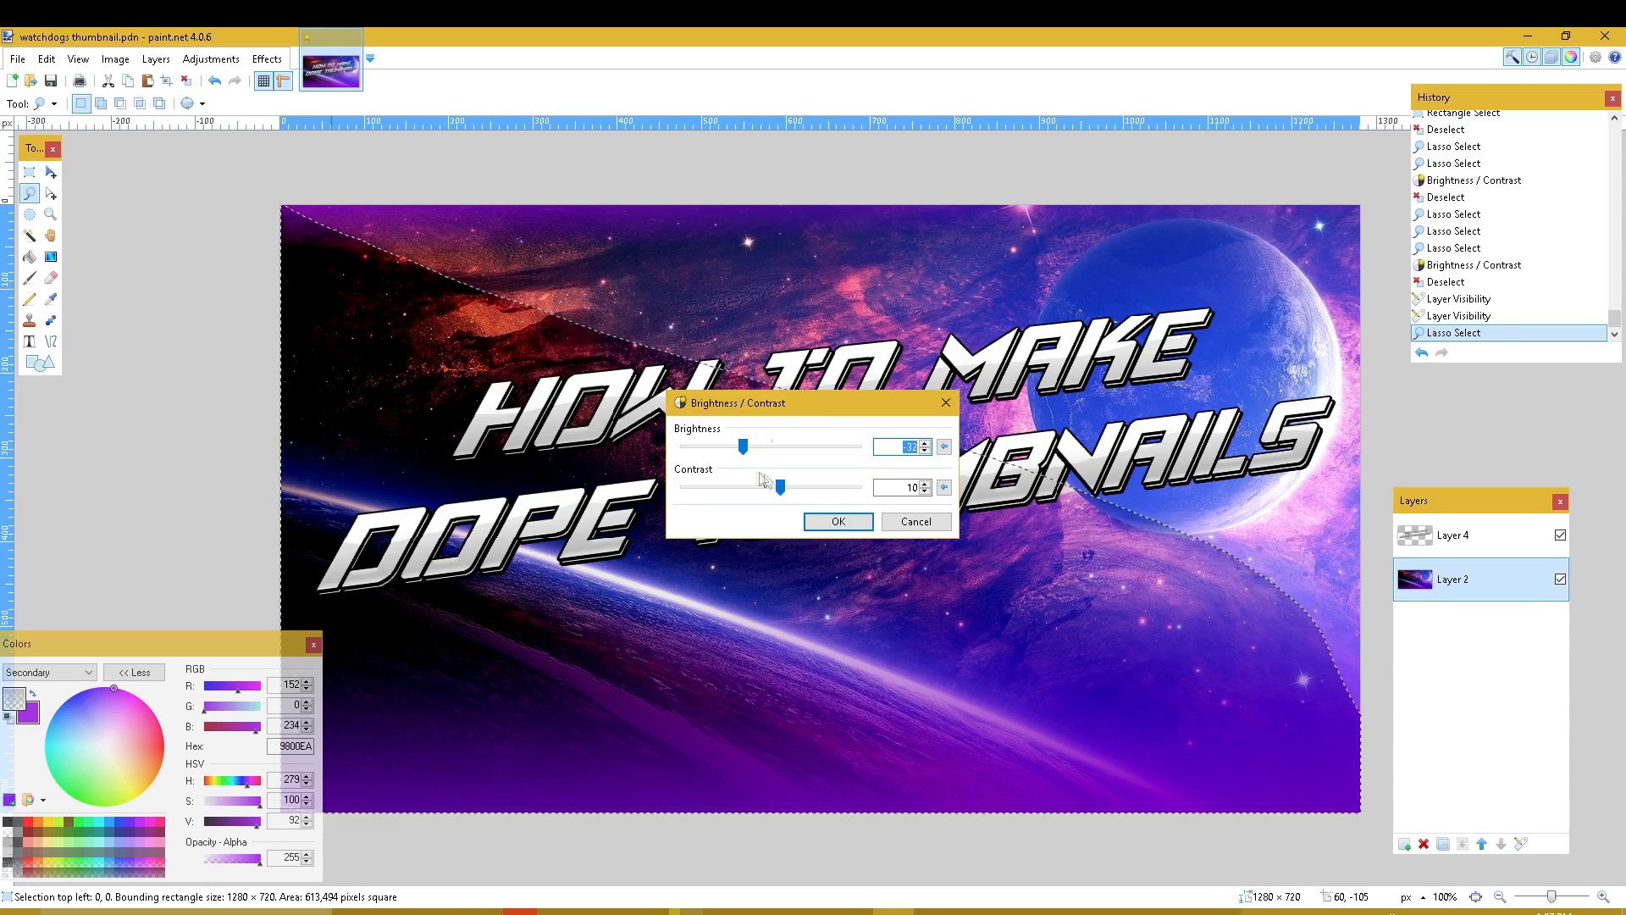
mouse_move(760, 457)
left_mouse_down()
mouse_move(877, 479)
mouse_move(758, 459)
left_mouse_up()
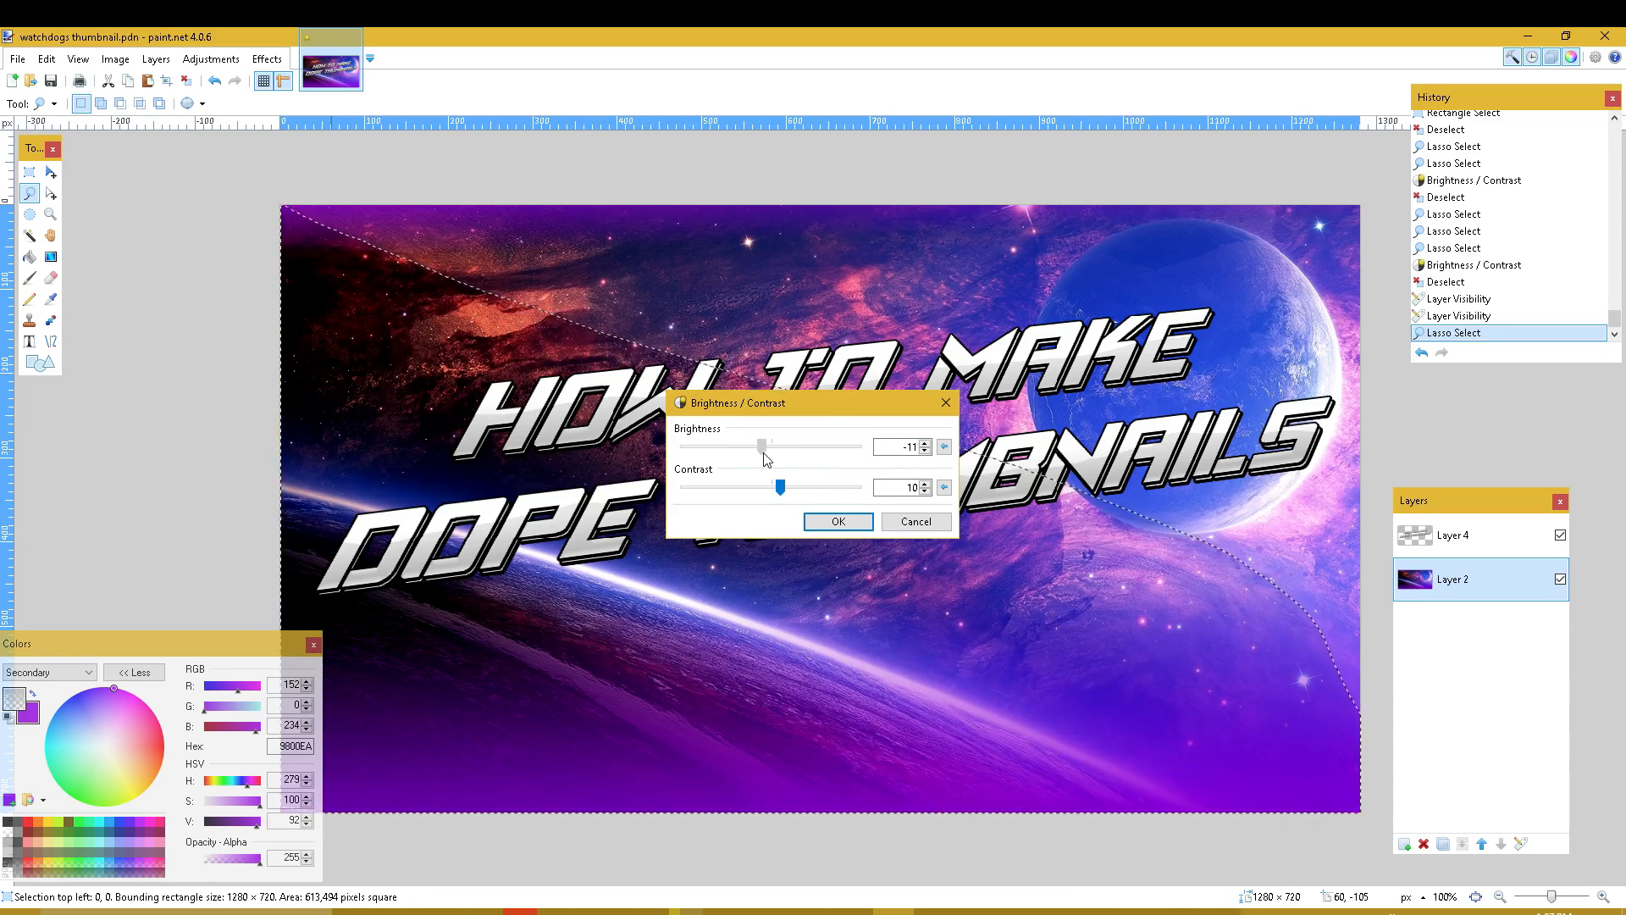
left_click(838, 522)
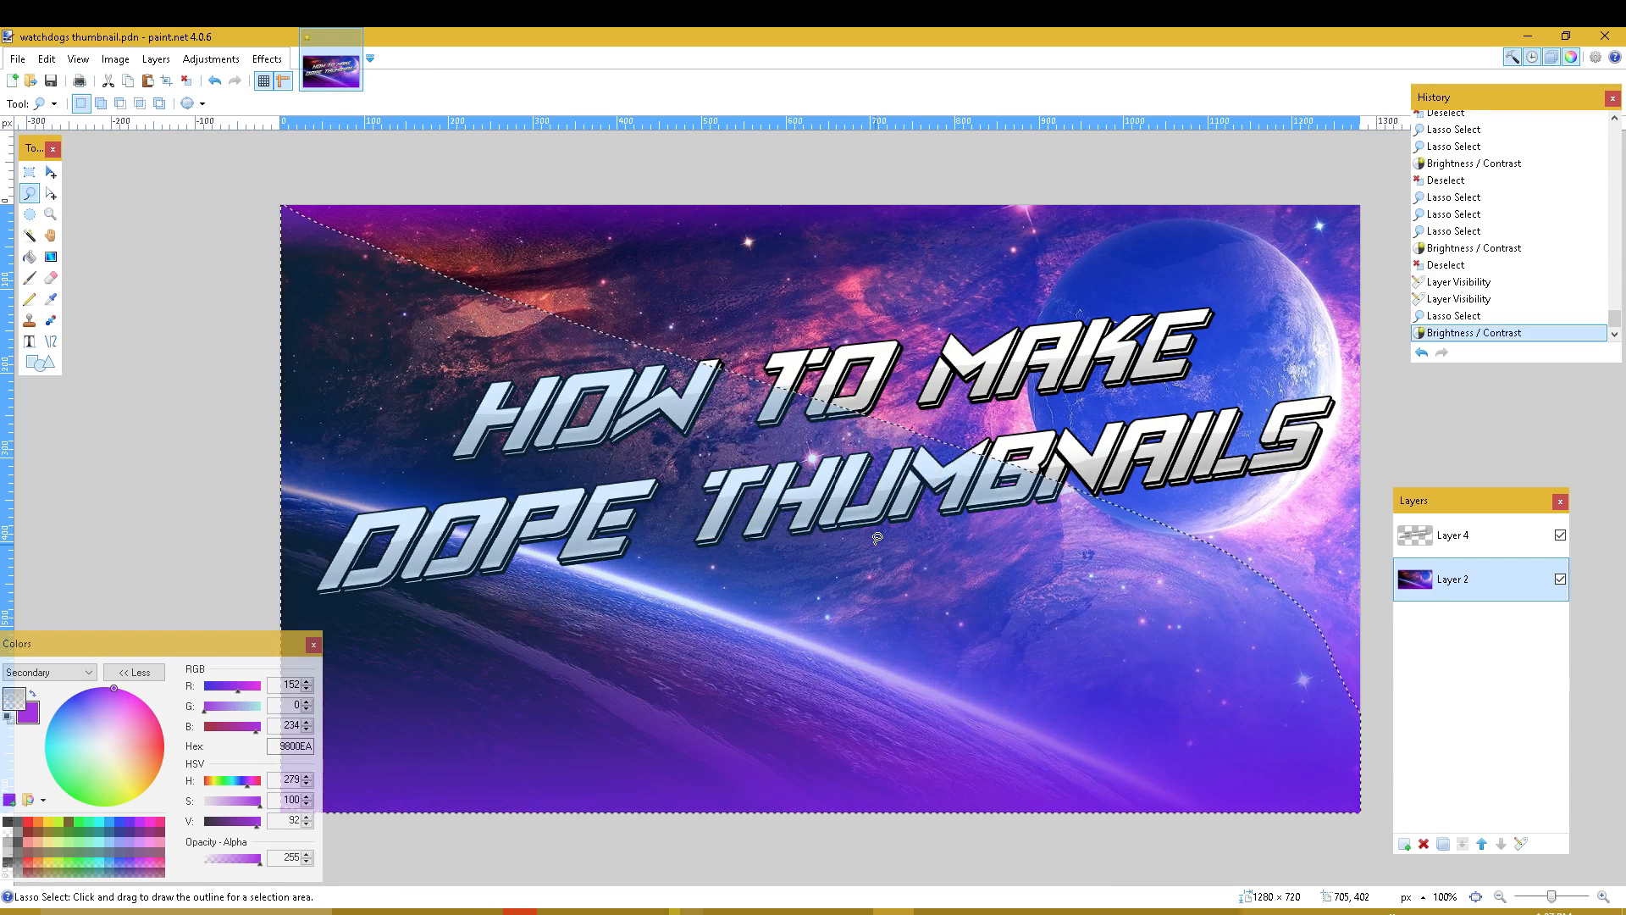
key("ctrl+d")
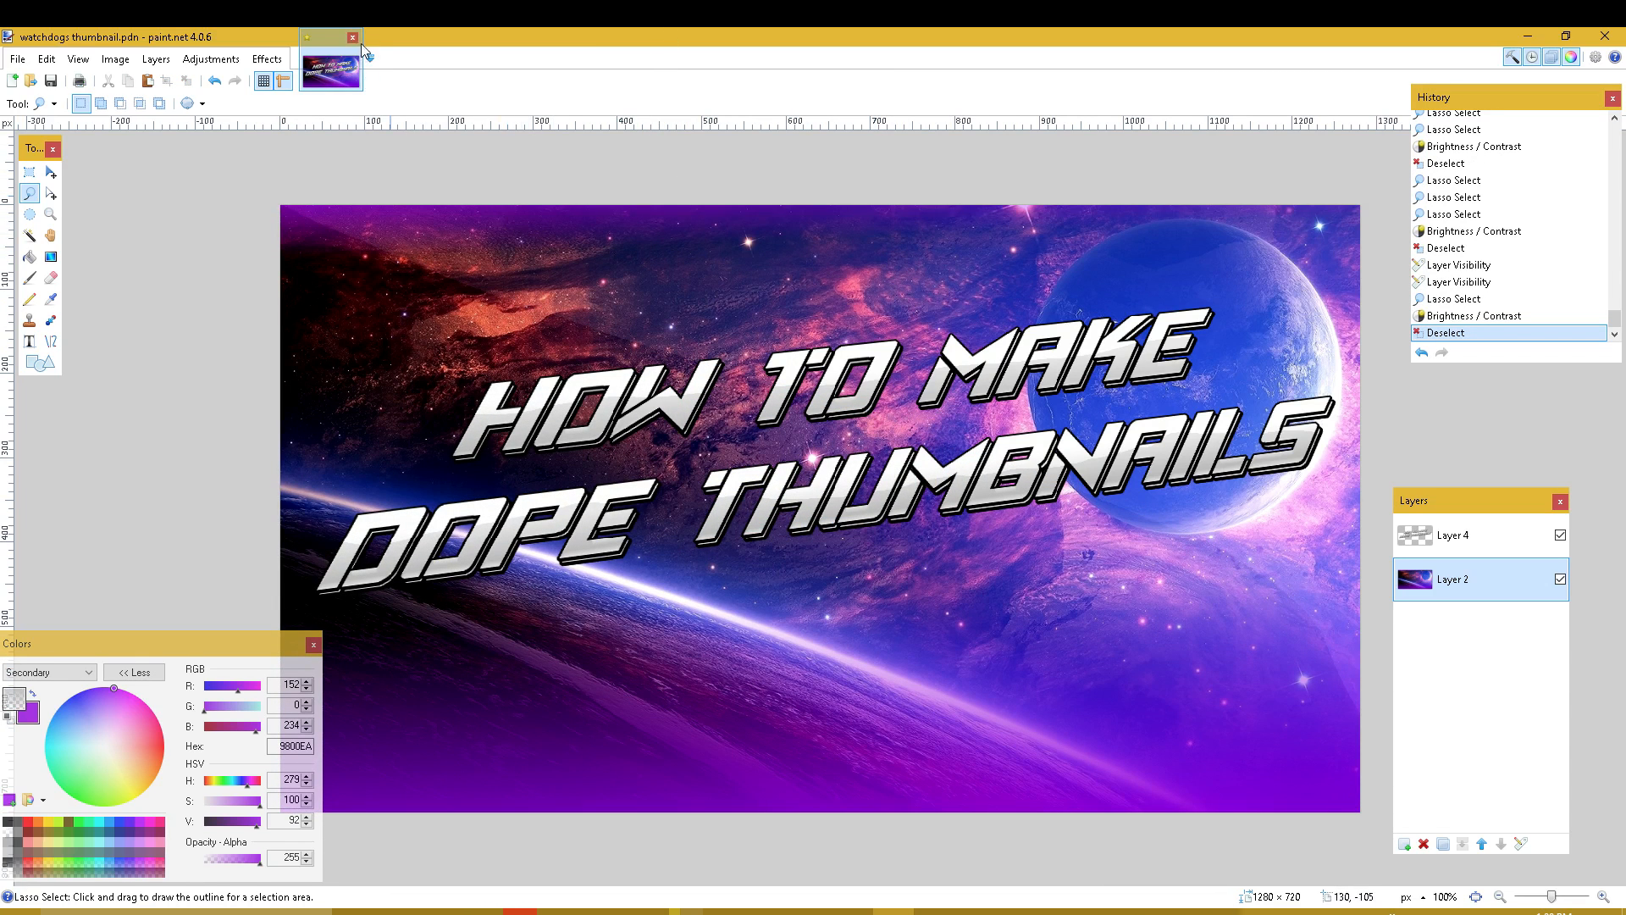
- Undo the last Brightness / Contrast adjustment on the background's lower-left area and clear the lasso selection
key("ctrl+z")
key("ctrl+z")
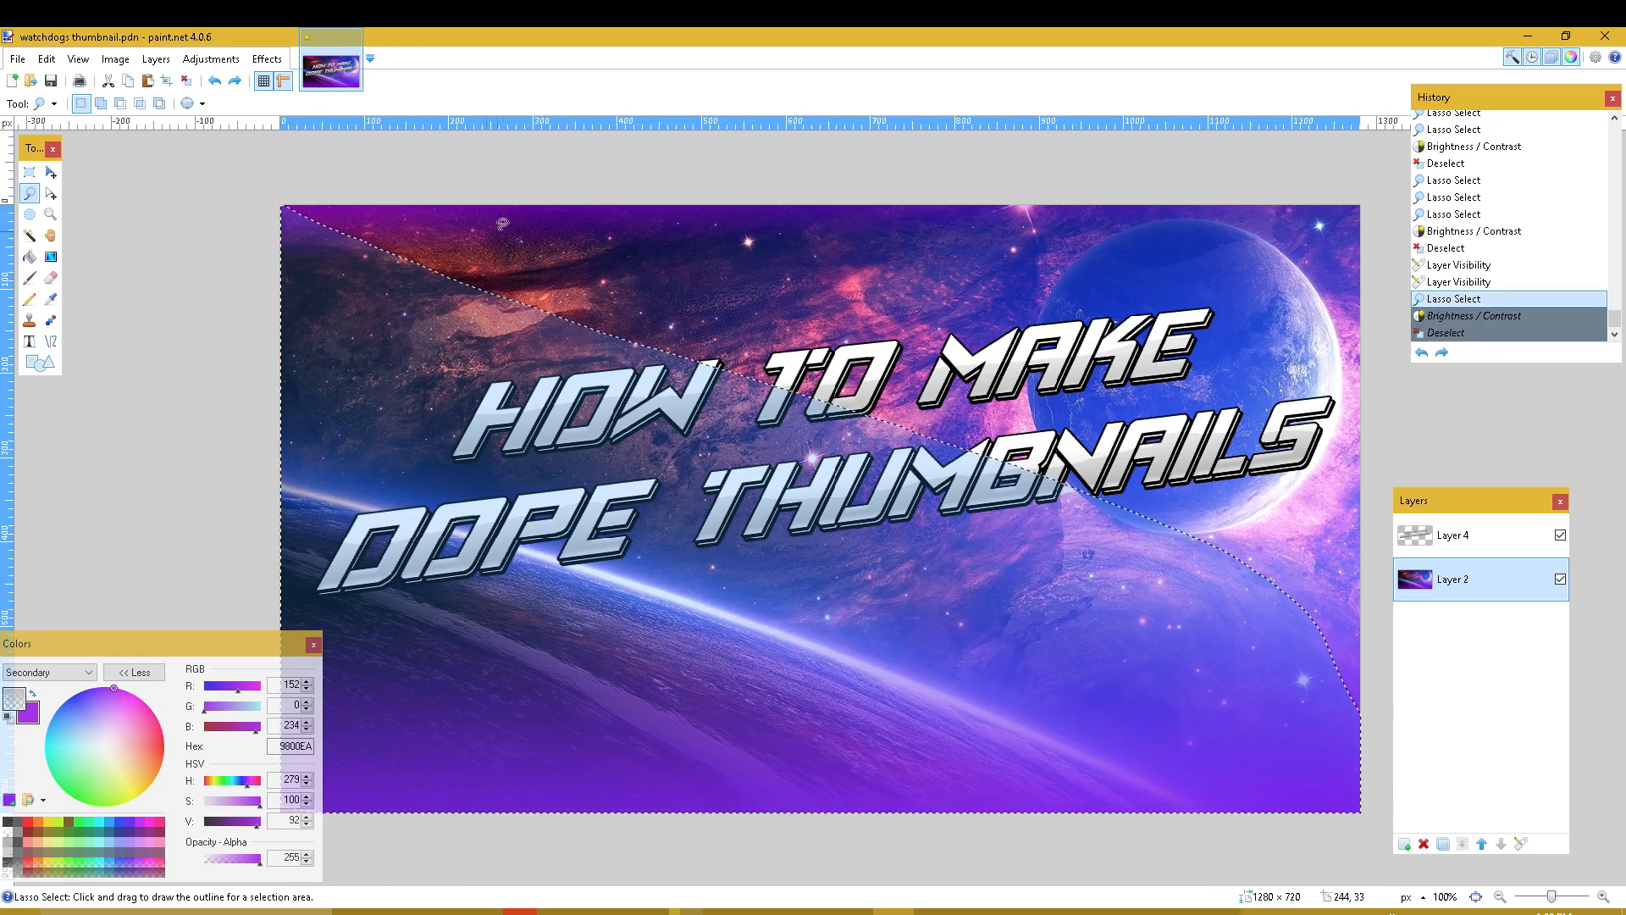
key("ctrl+d")
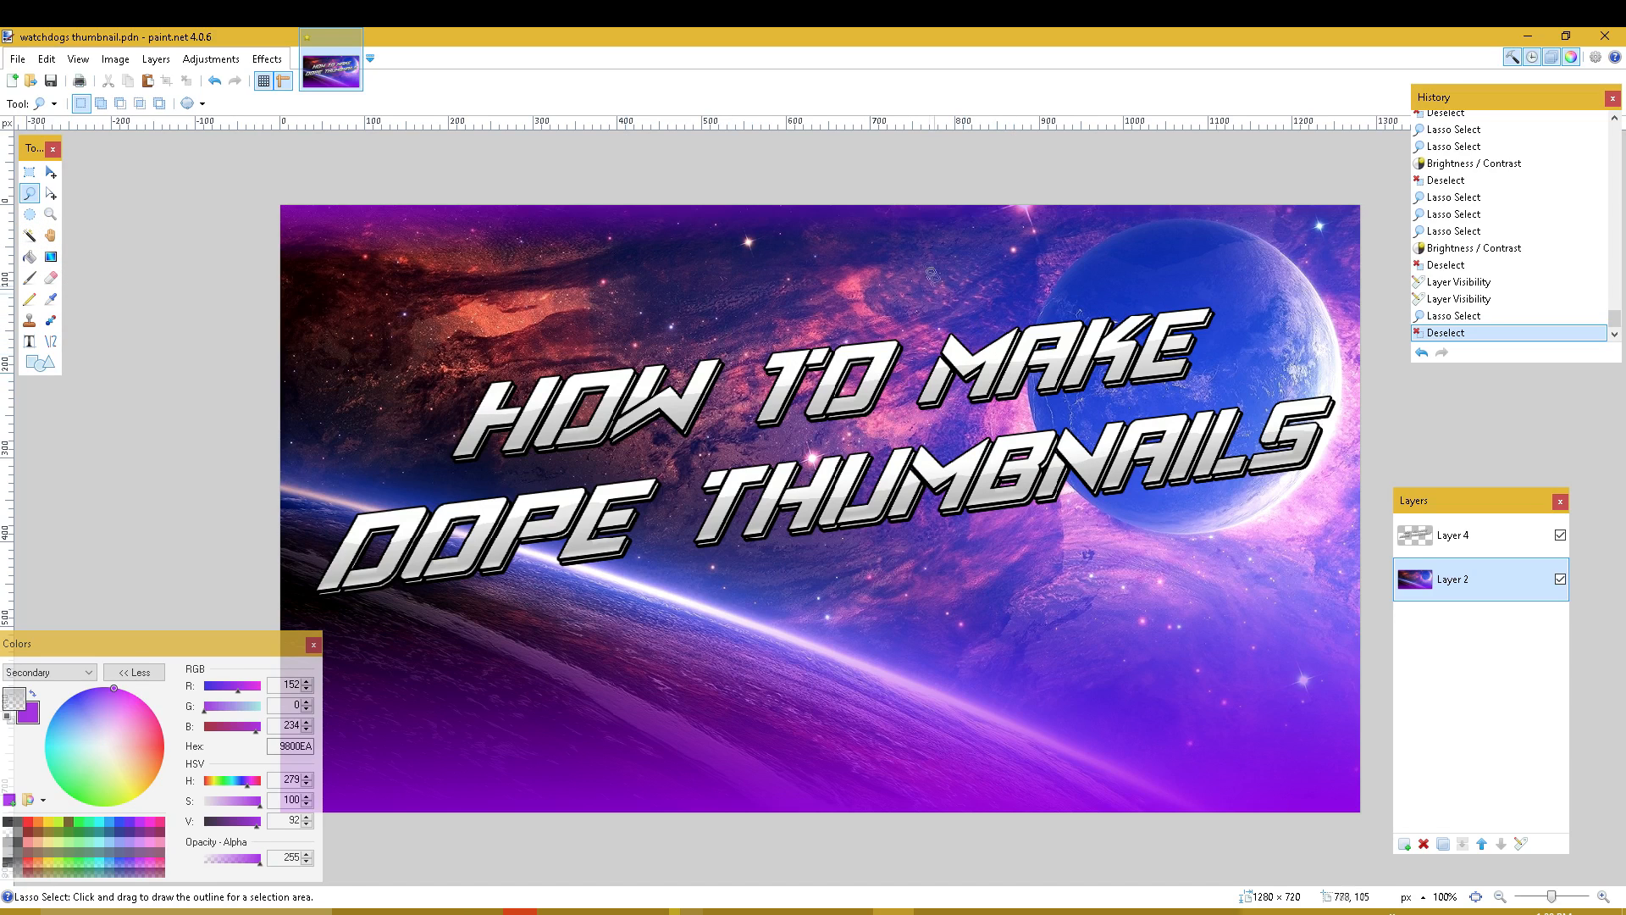
left_click(268, 61)
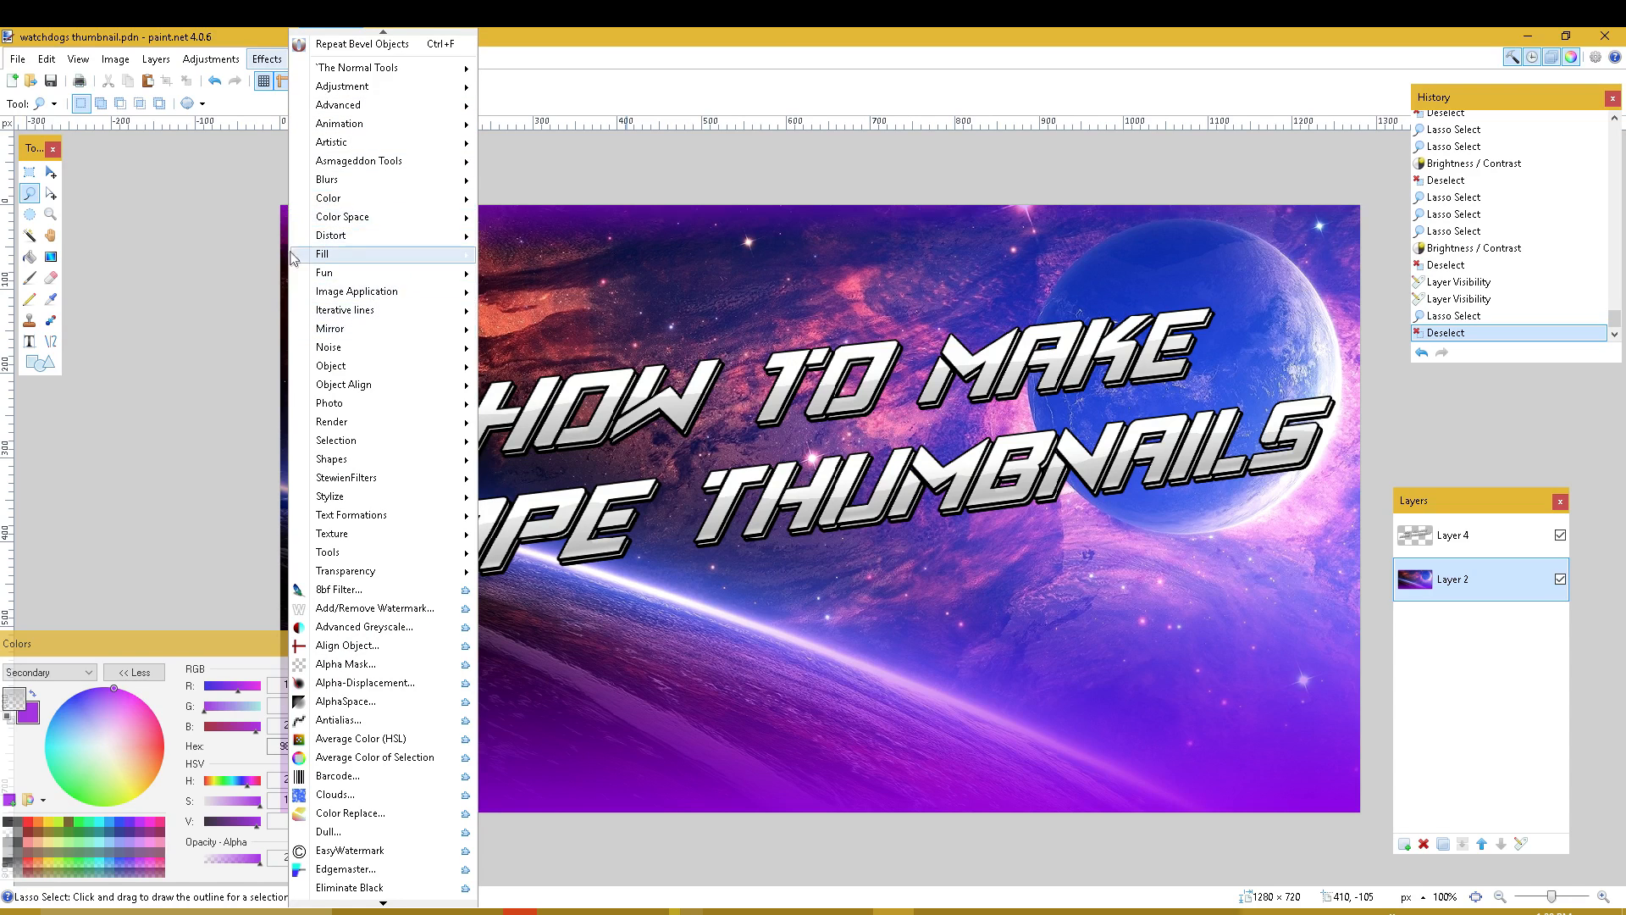
mouse_move(364, 326)
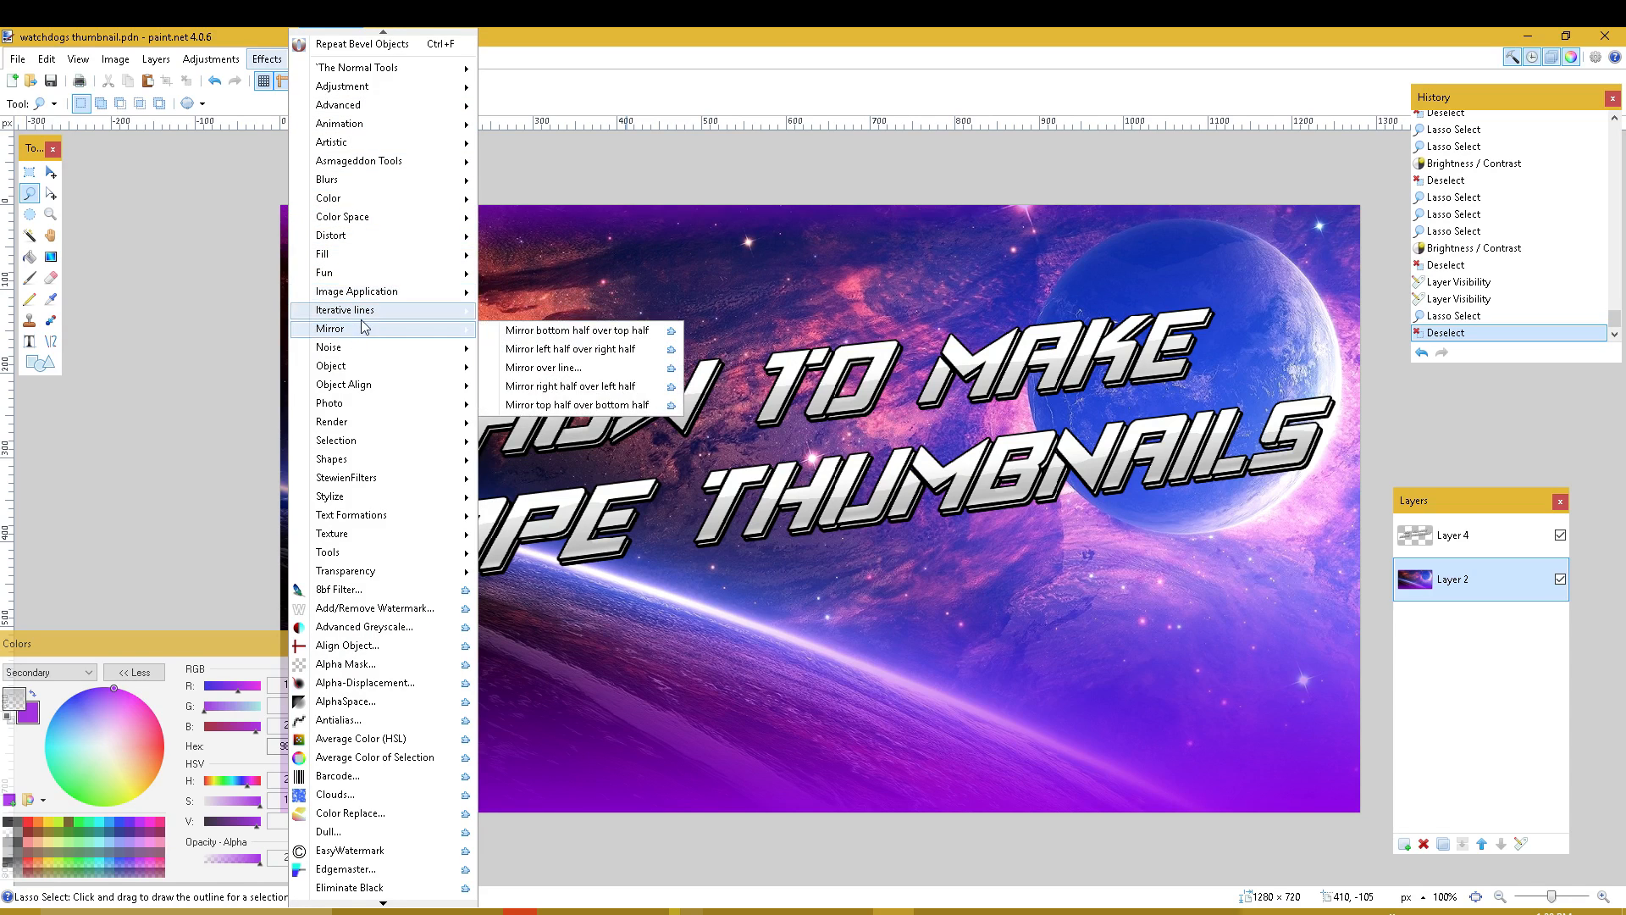
mouse_move(364, 360)
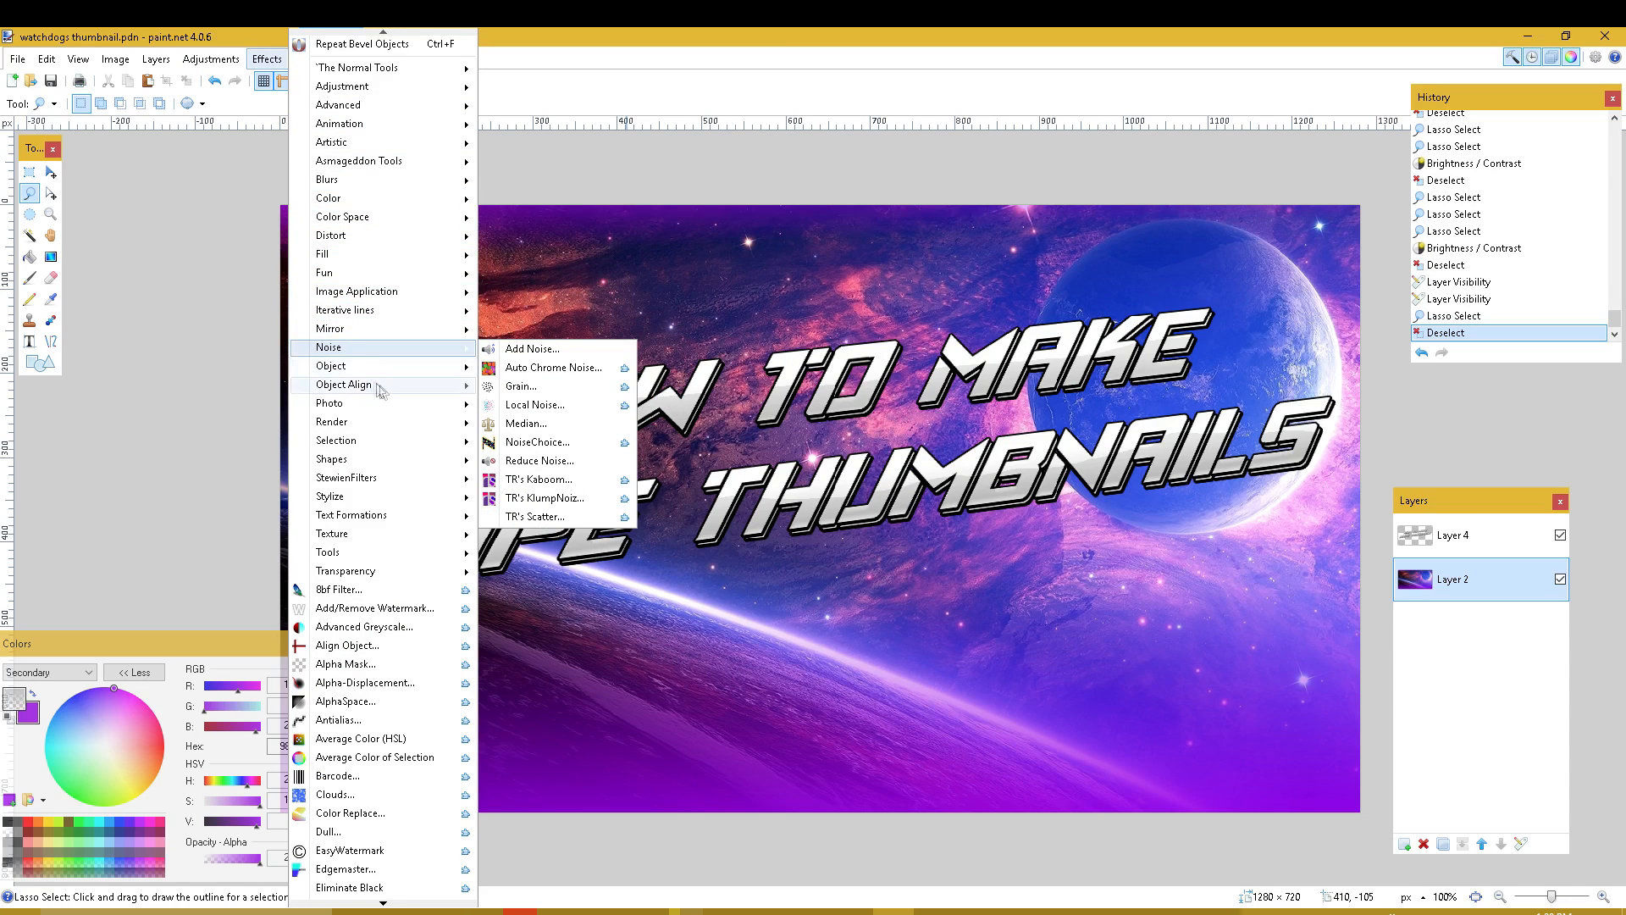
left_click(1512, 555)
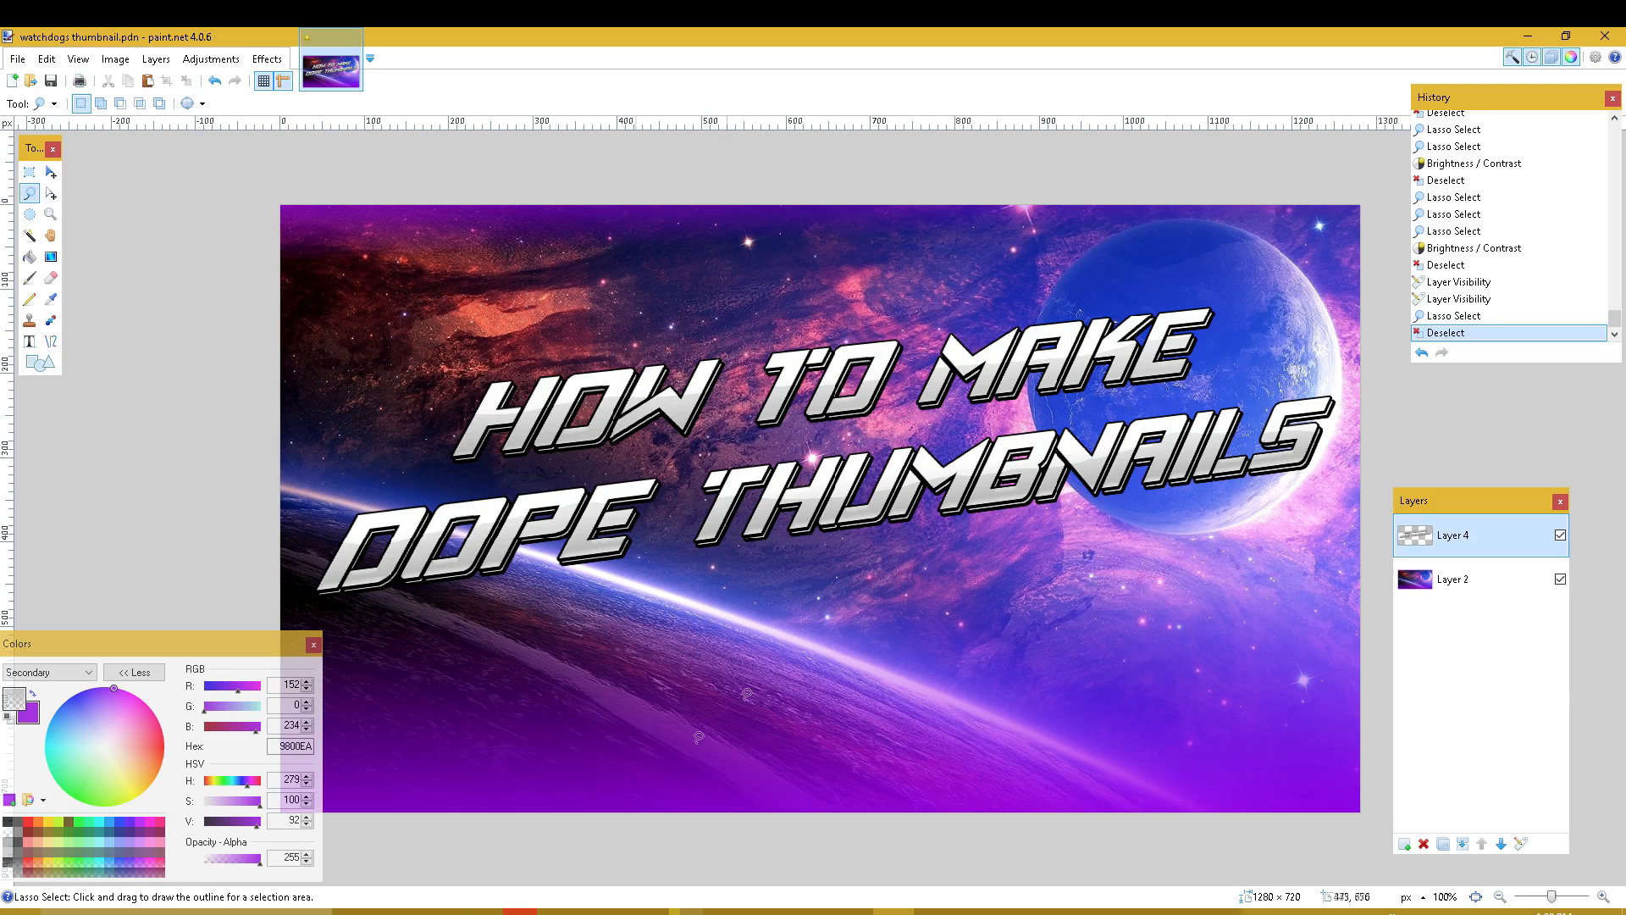
left_click(267, 61)
mouse_move(362, 106)
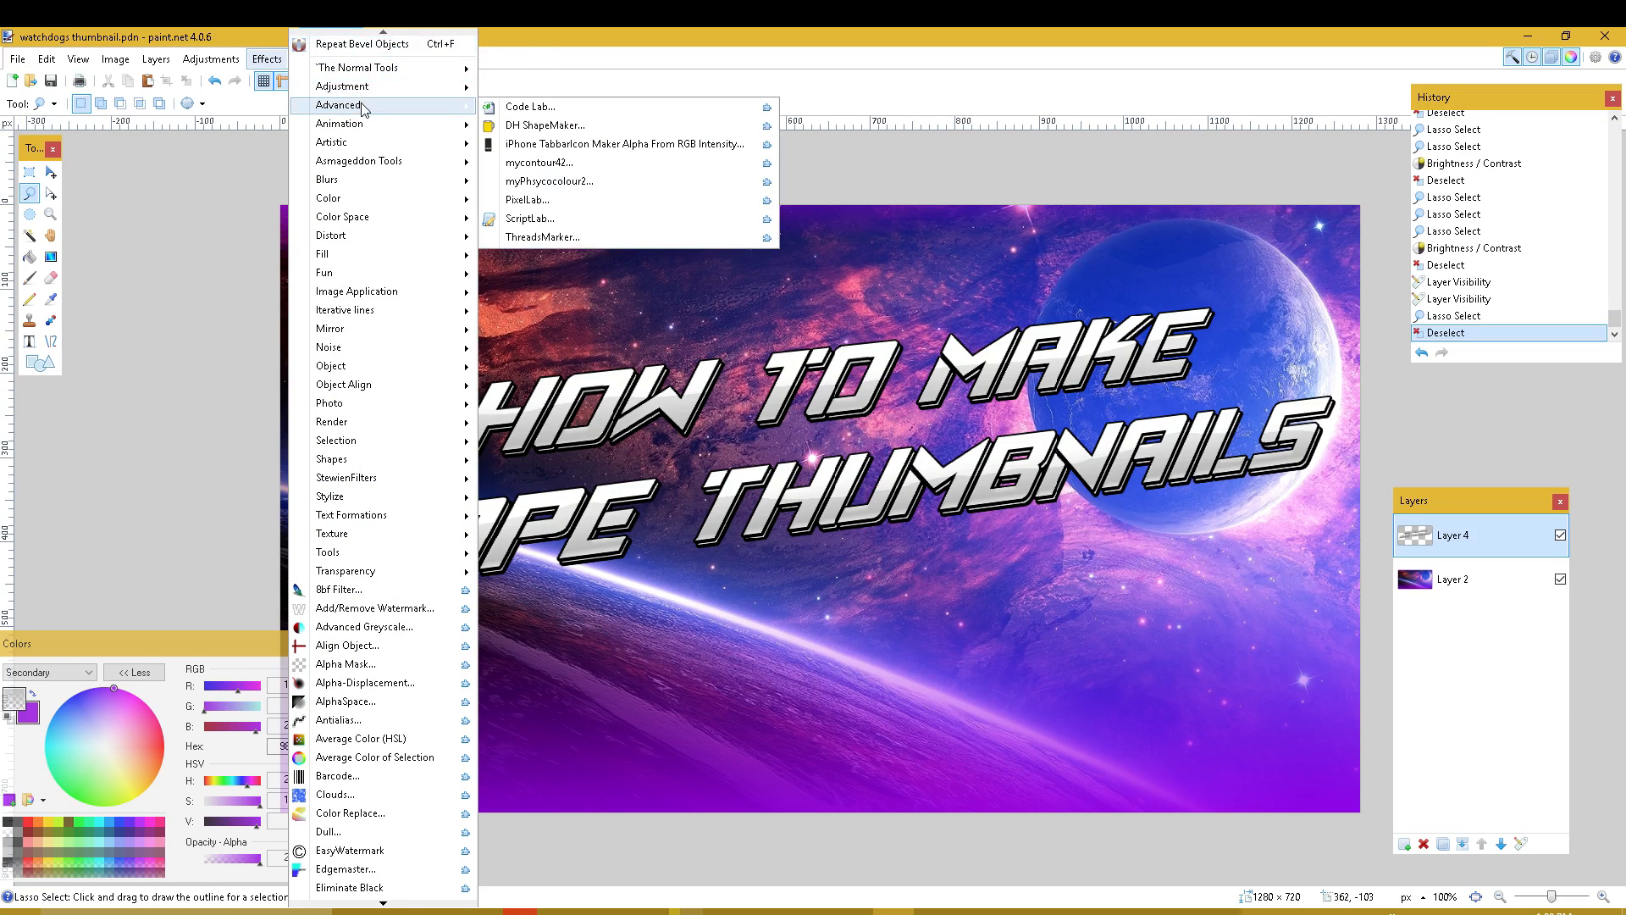
mouse_move(363, 146)
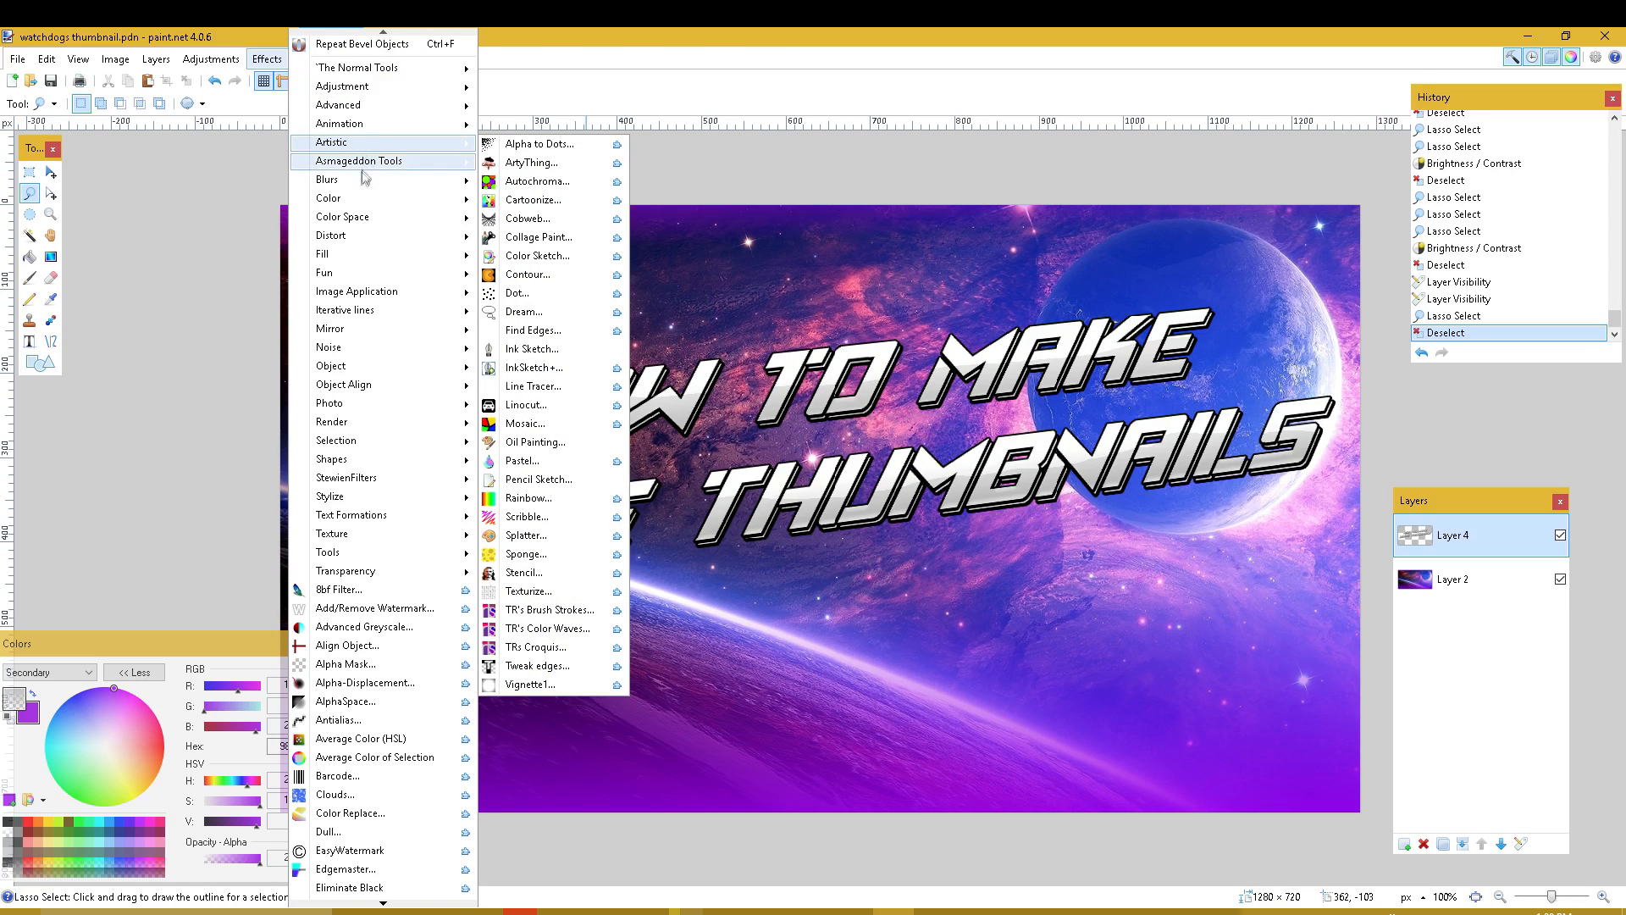
mouse_move(363, 183)
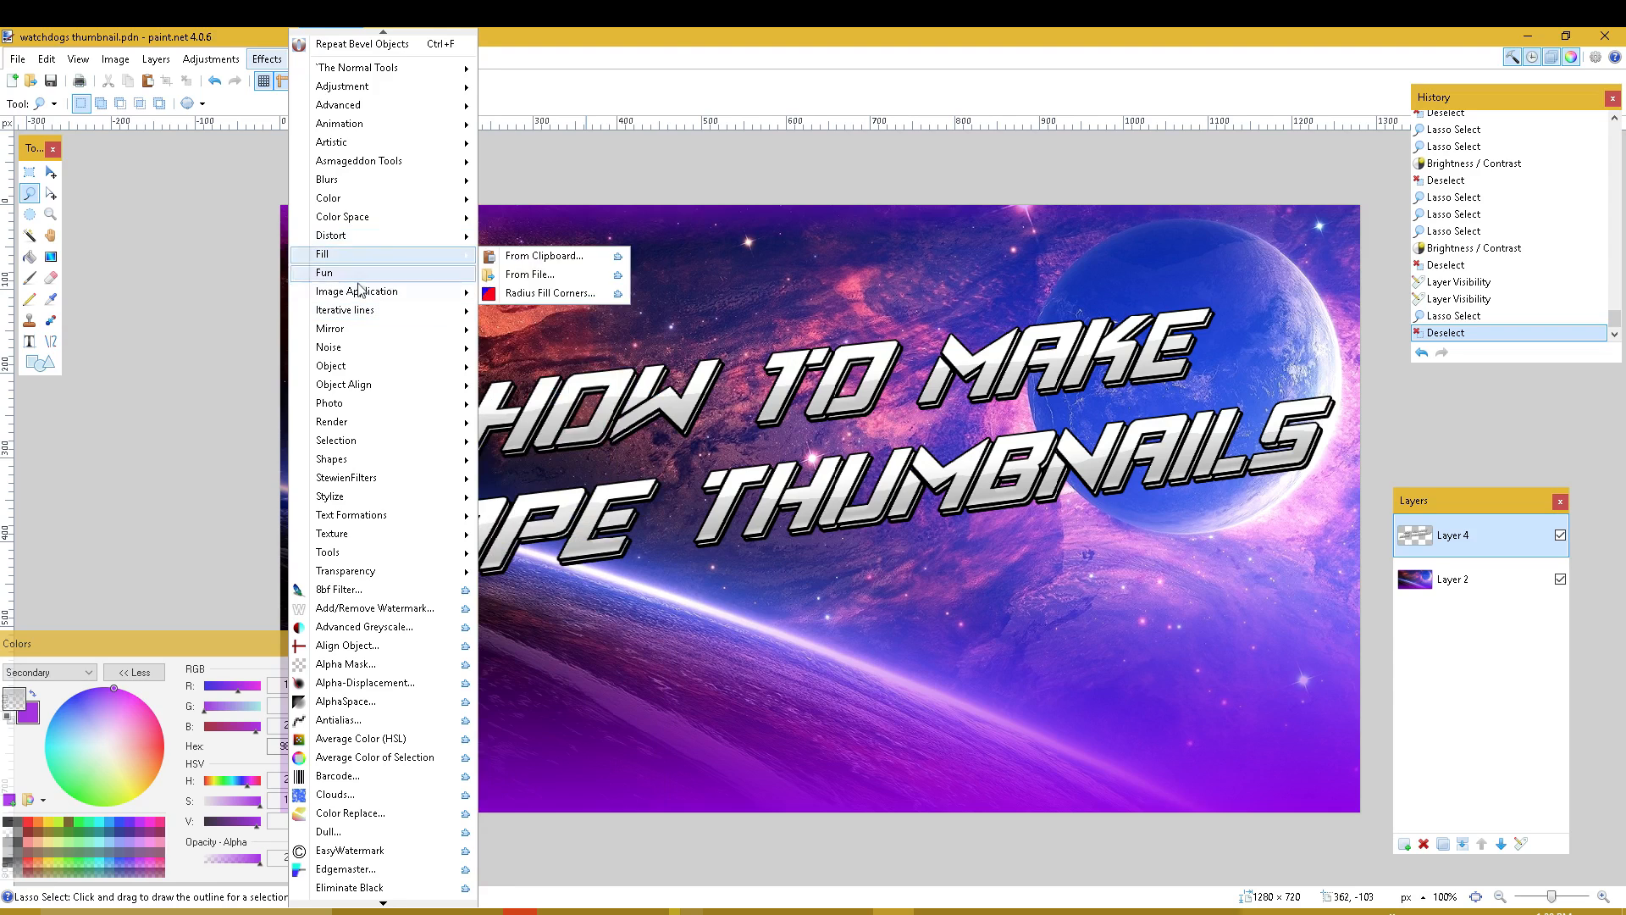
mouse_move(354, 376)
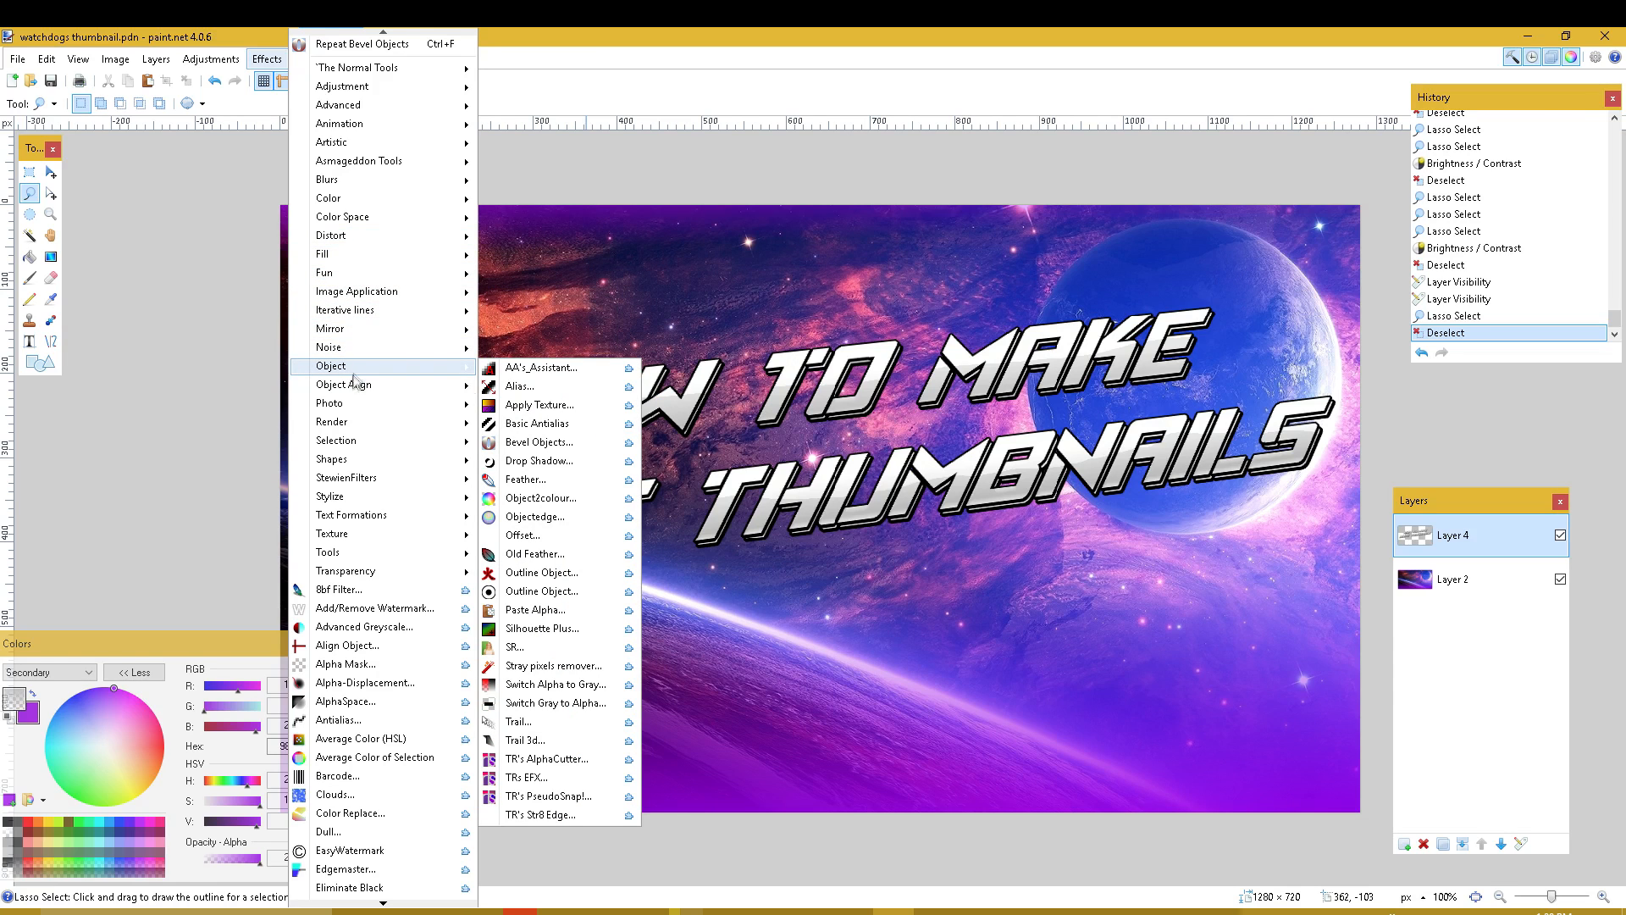
mouse_move(344, 421)
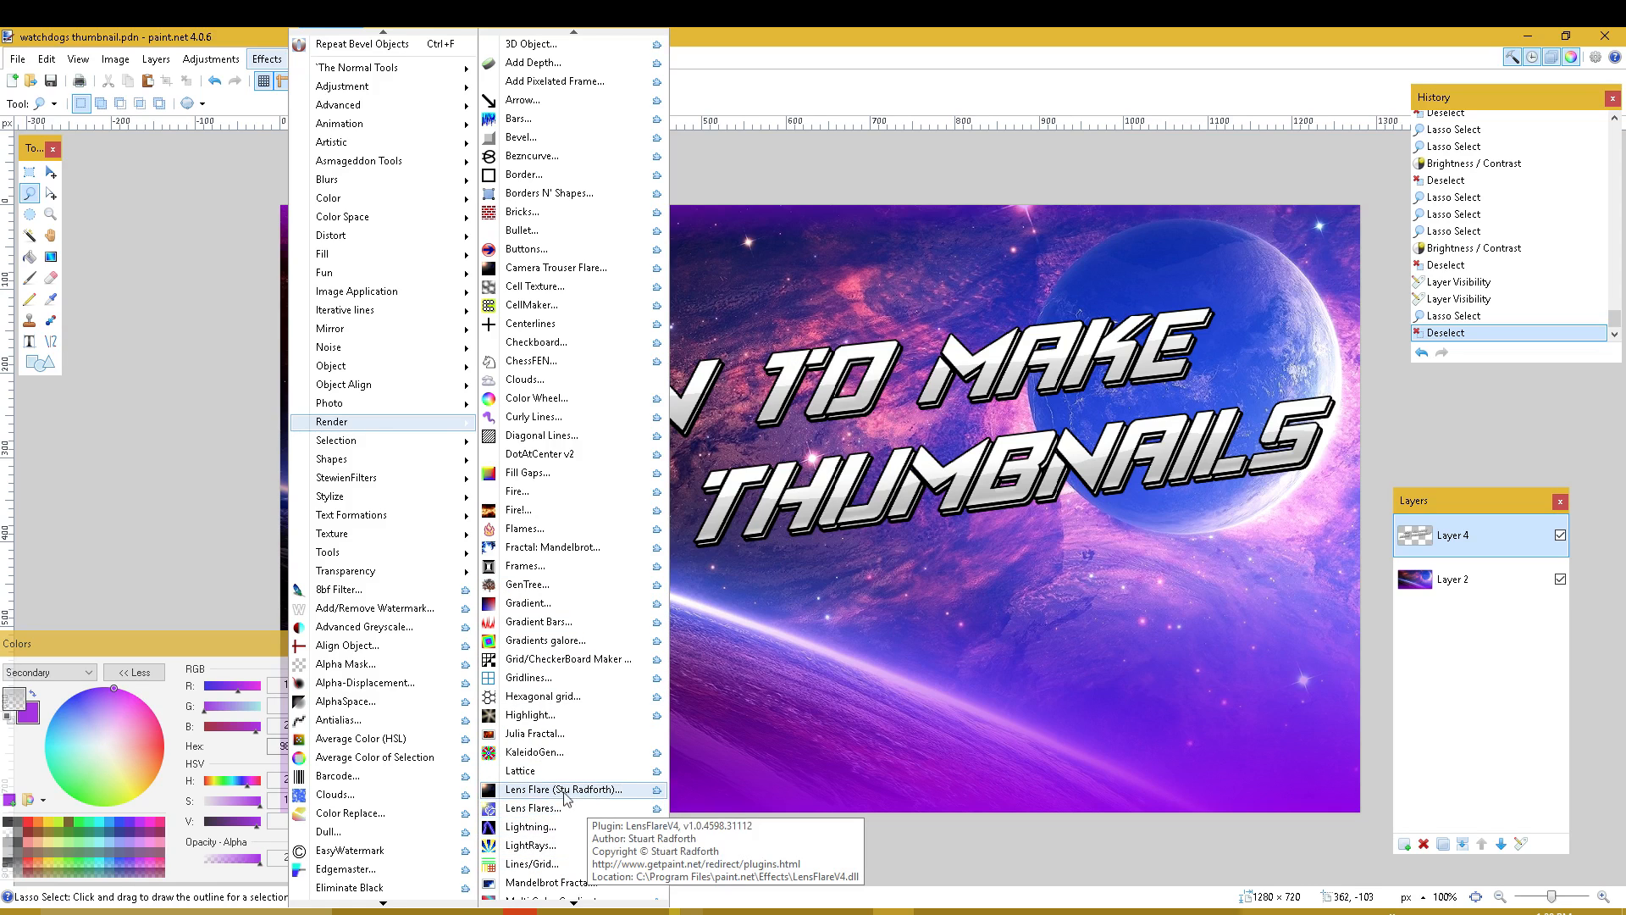
mouse_move(577, 903)
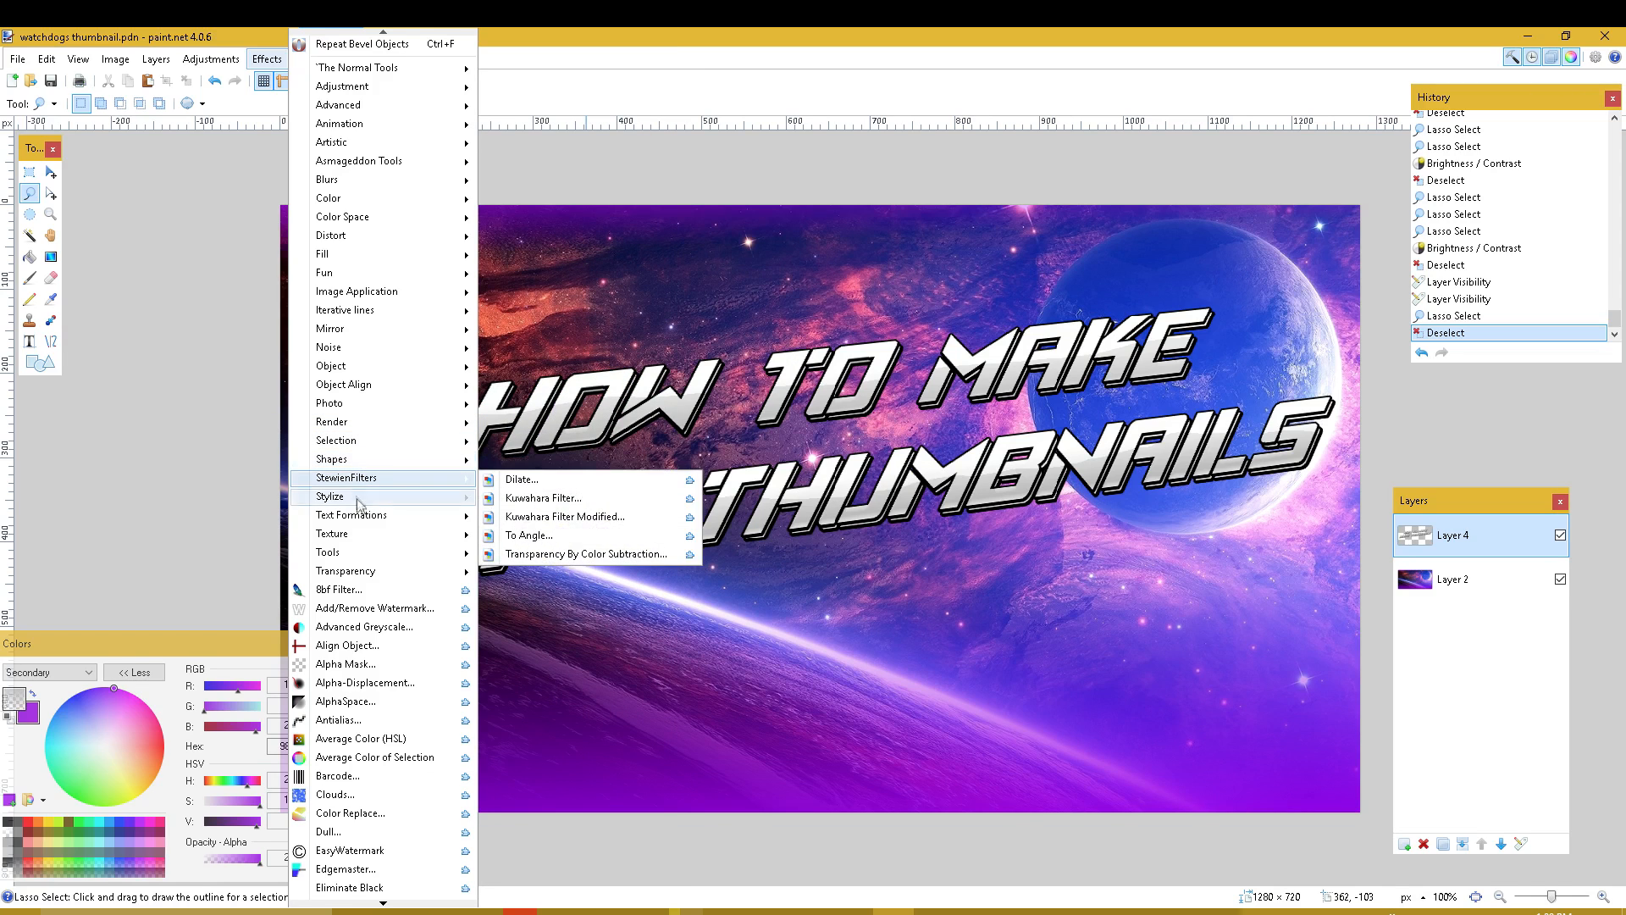
mouse_move(359, 517)
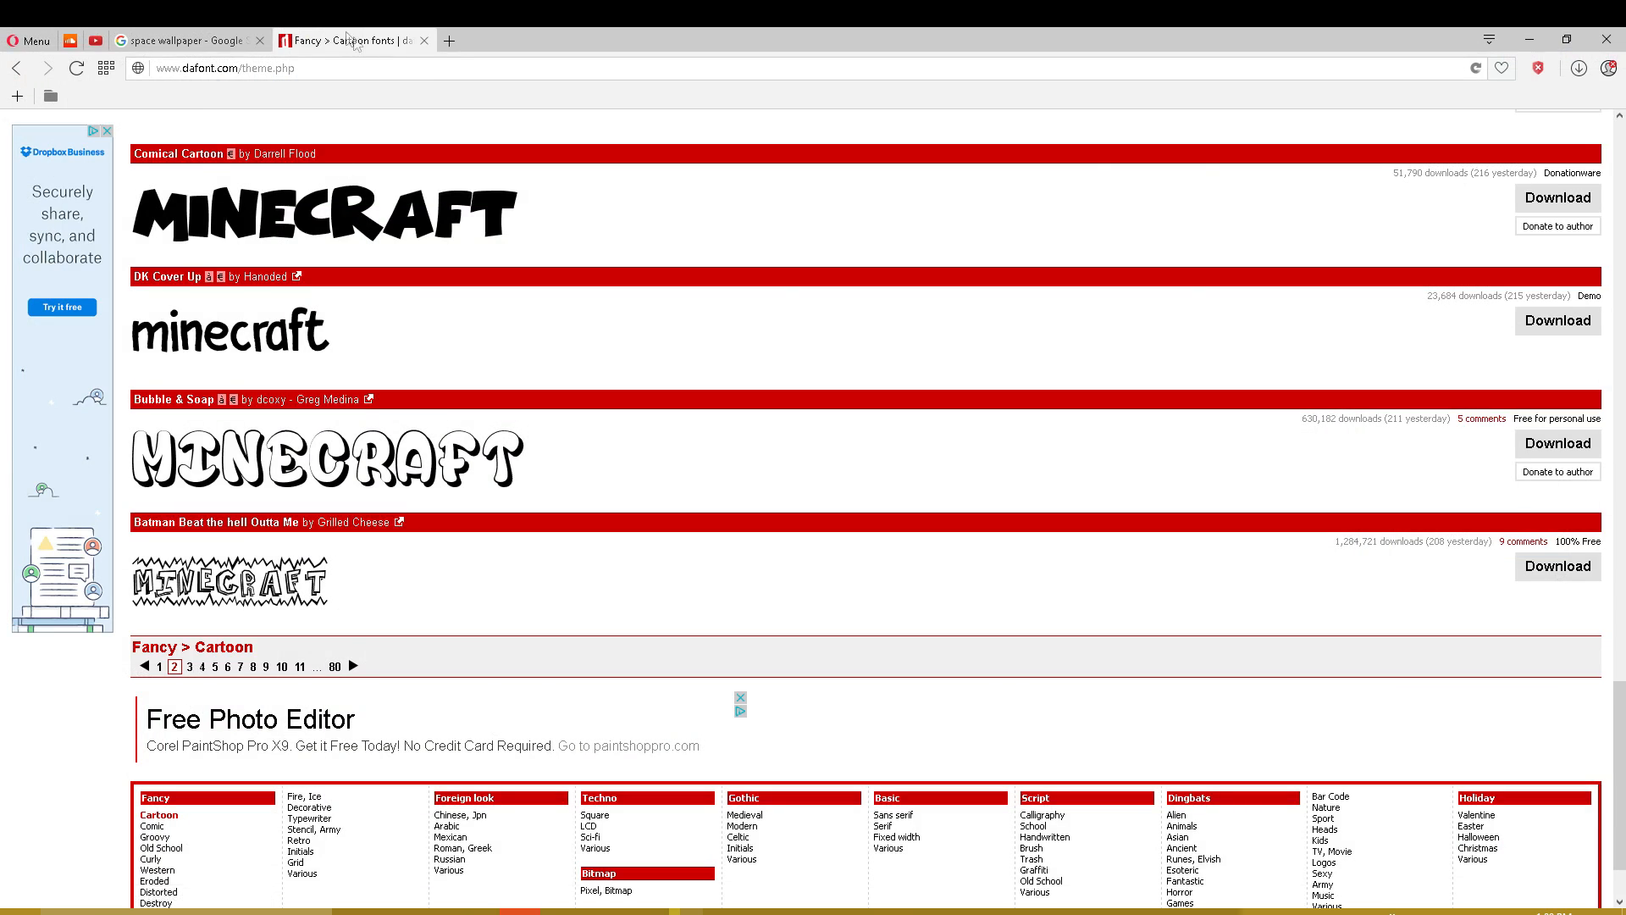
- Switch to the web browser, replace the font site with a new tab and search Google for "gfx"
left_click(450, 42)
left_click(425, 42)
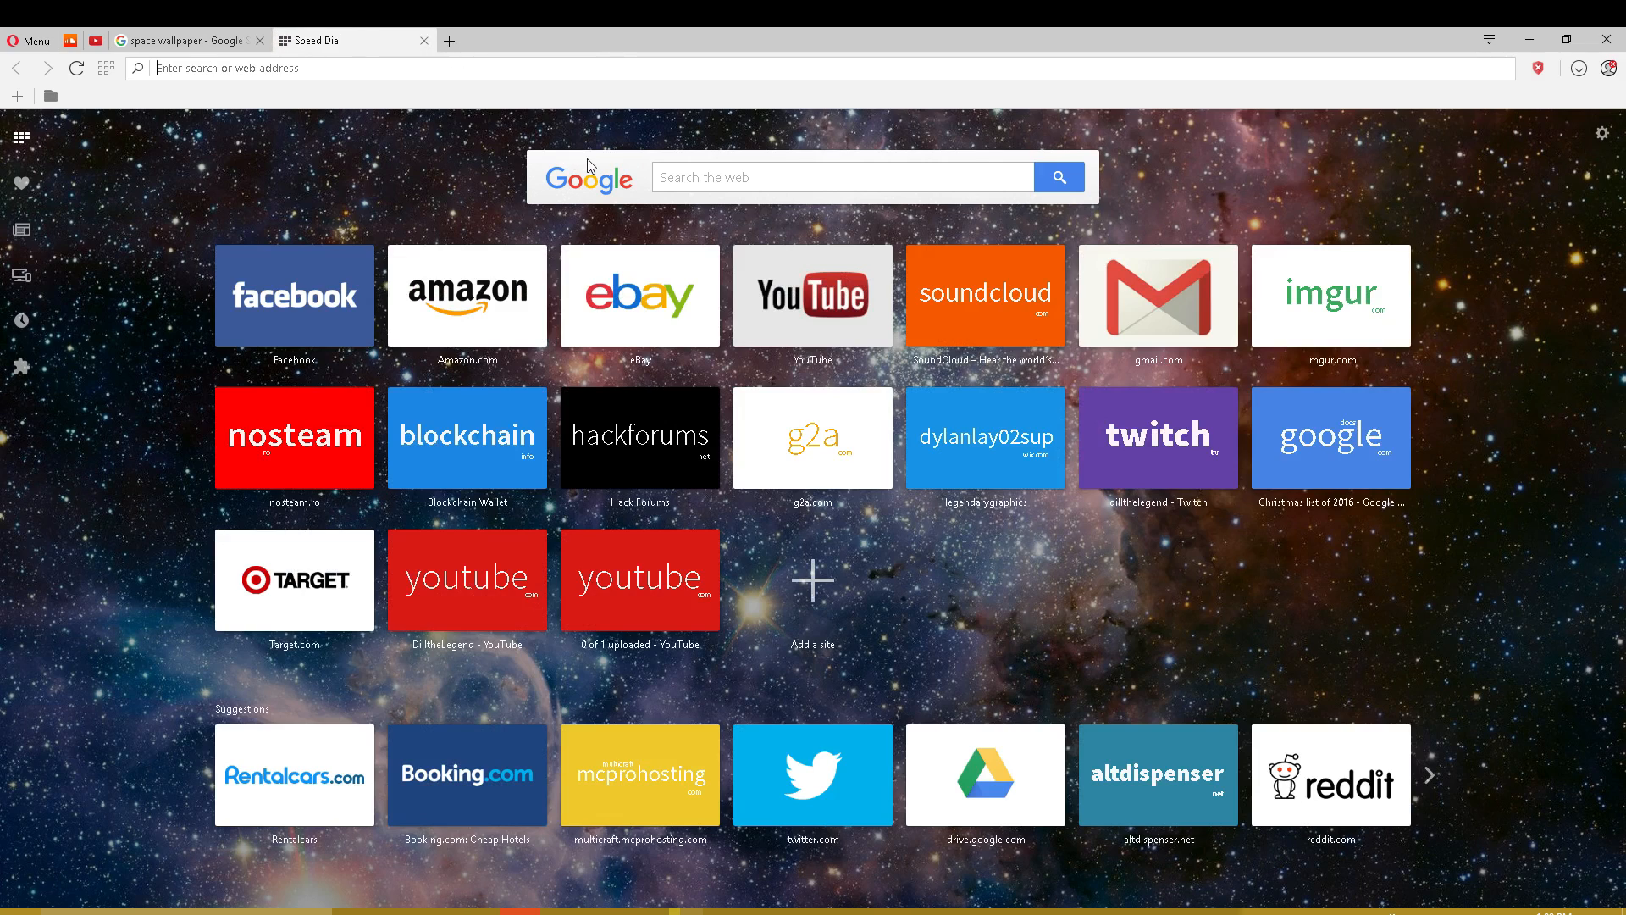
type("gfx")
key("Return")
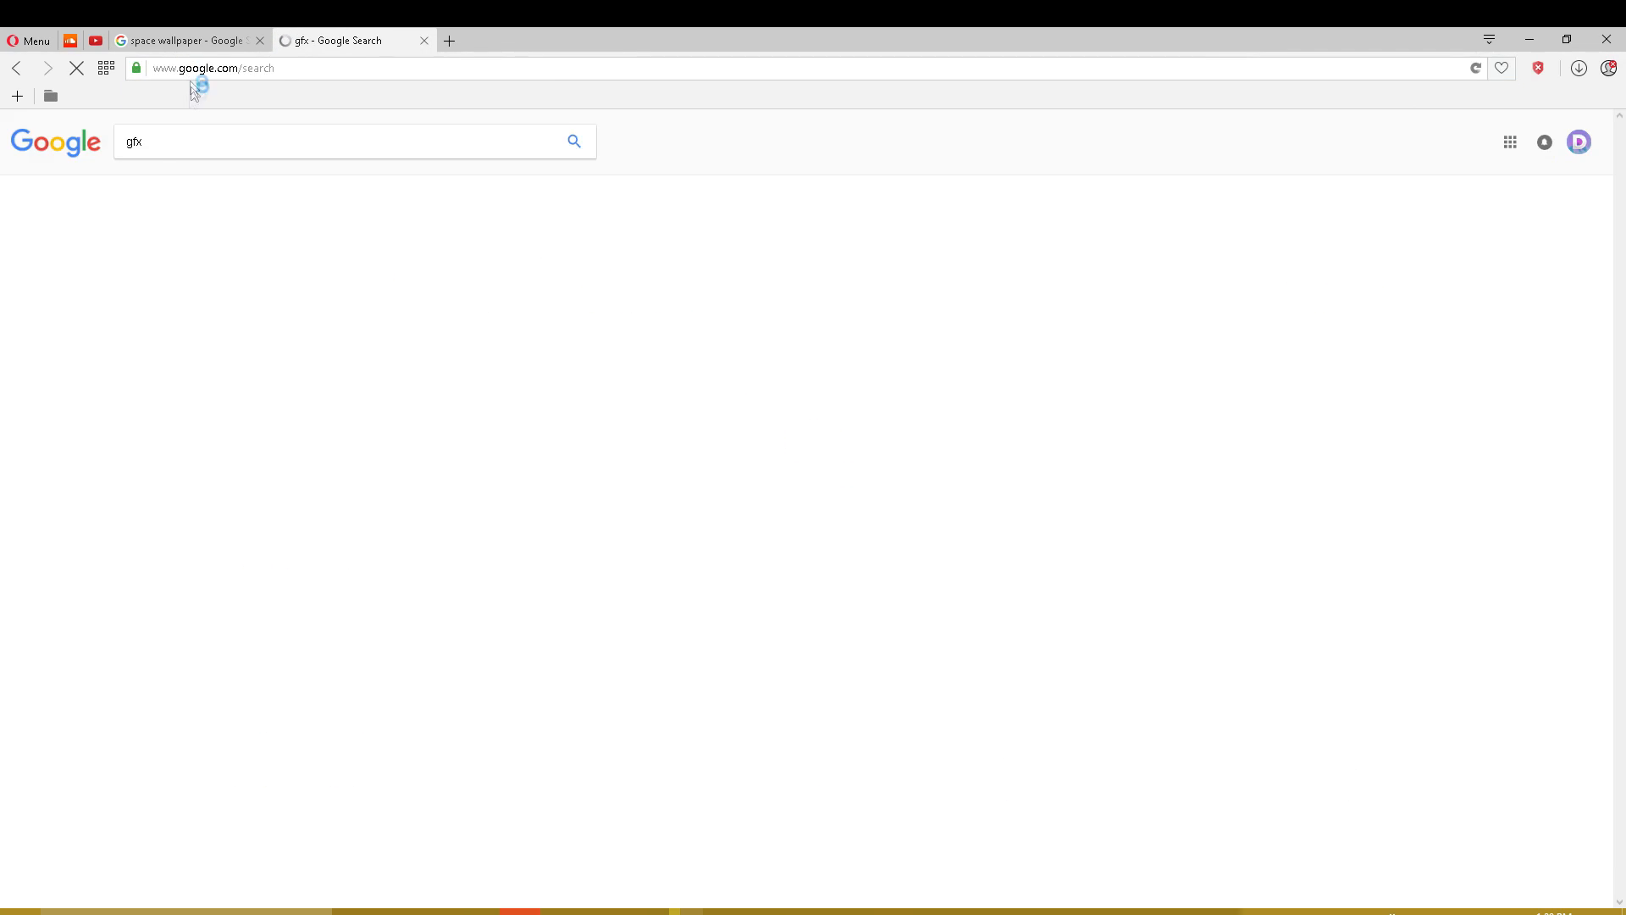
- Refine the Google search to "gfx transparent" and show the image results
left_click(160, 145)
type("tran")
key("BackSpace")
key("BackSpace")
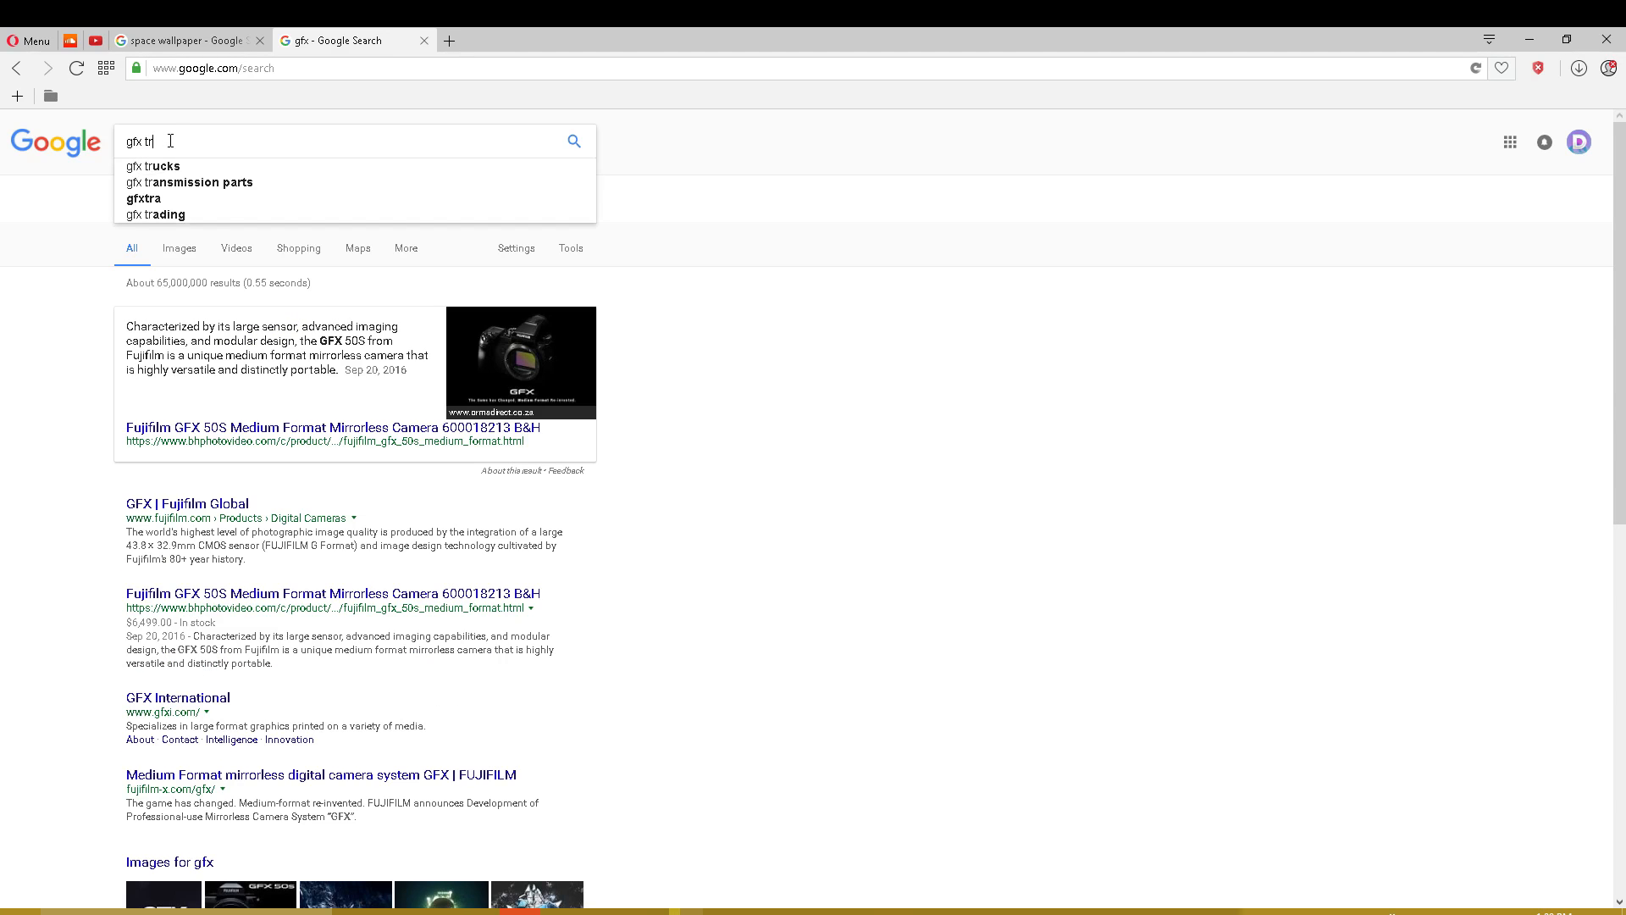
type("anspa")
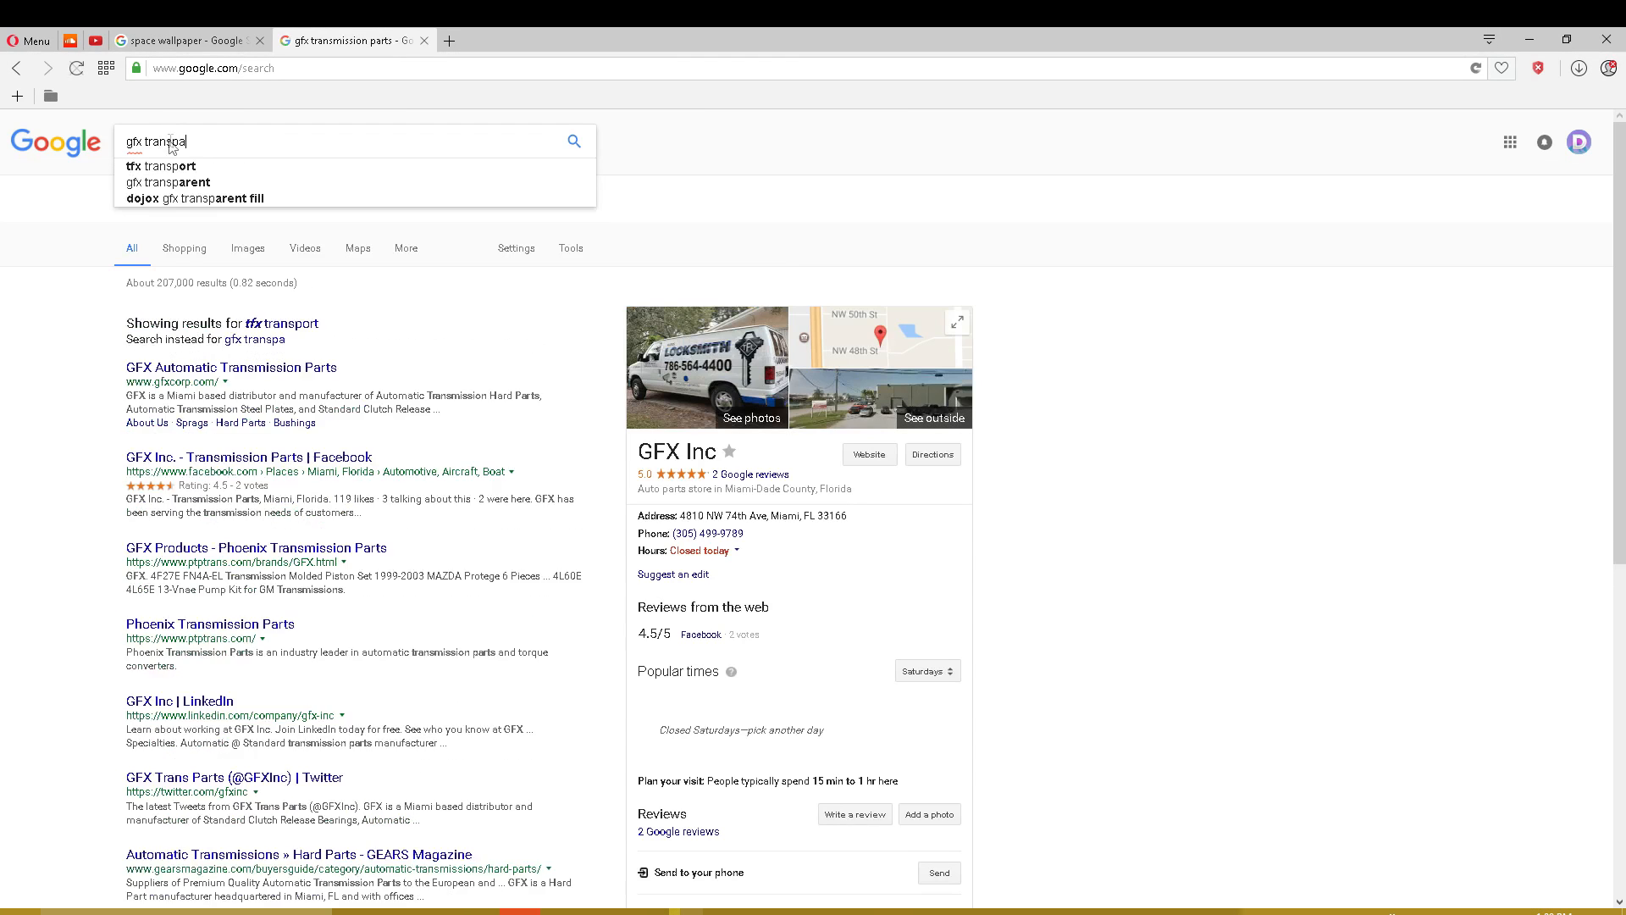
type("rent")
key("Return")
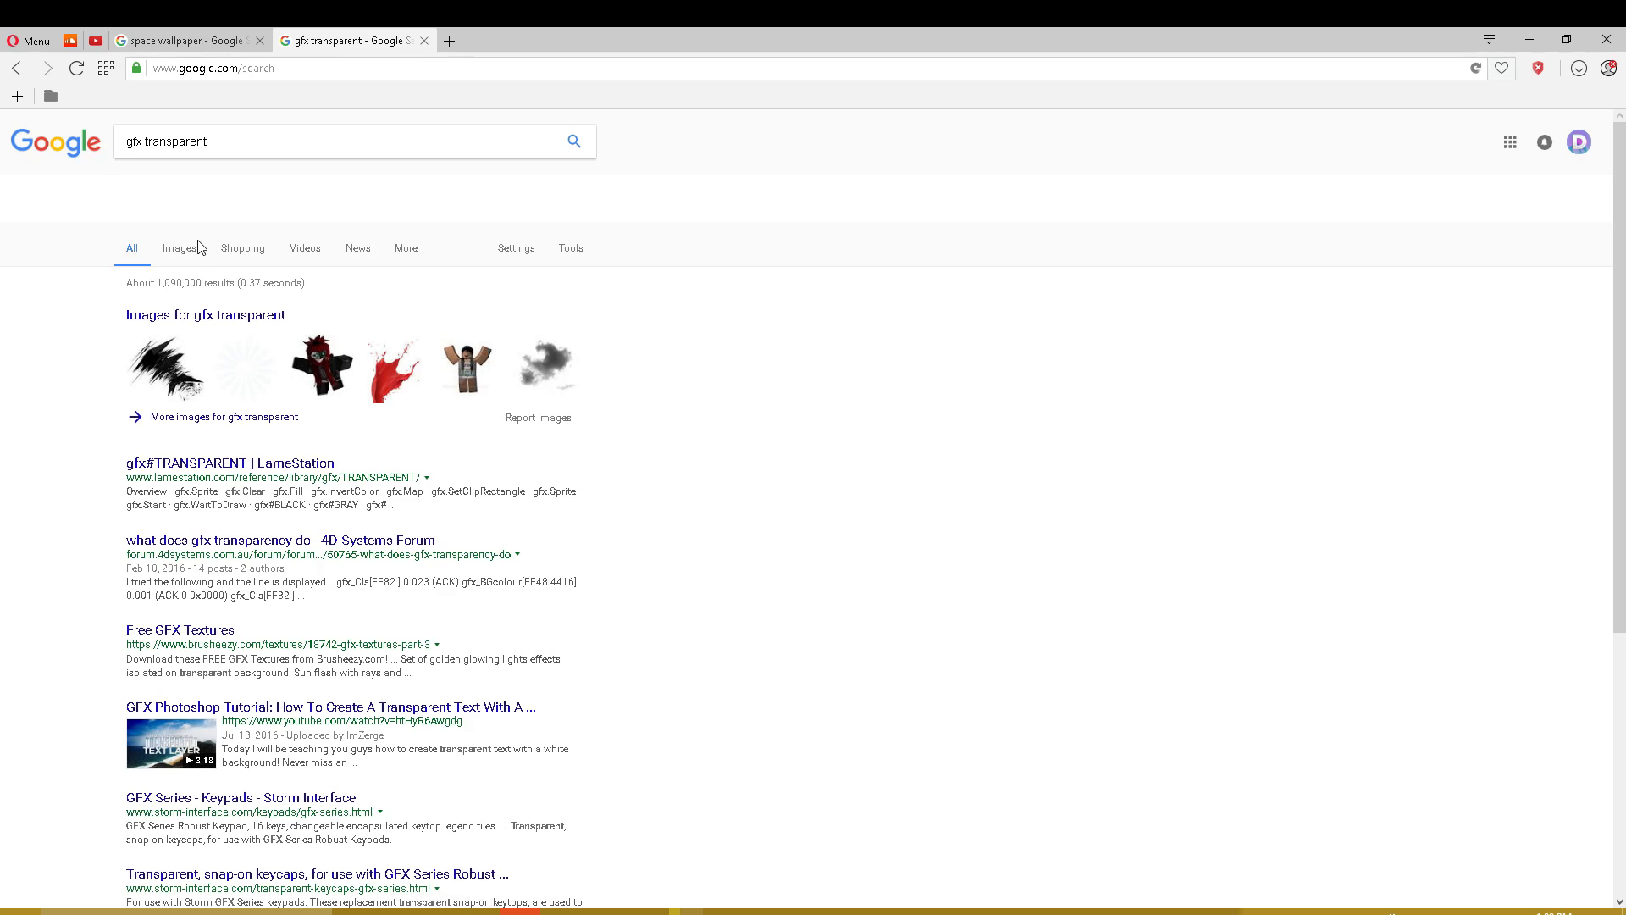
left_click(189, 251)
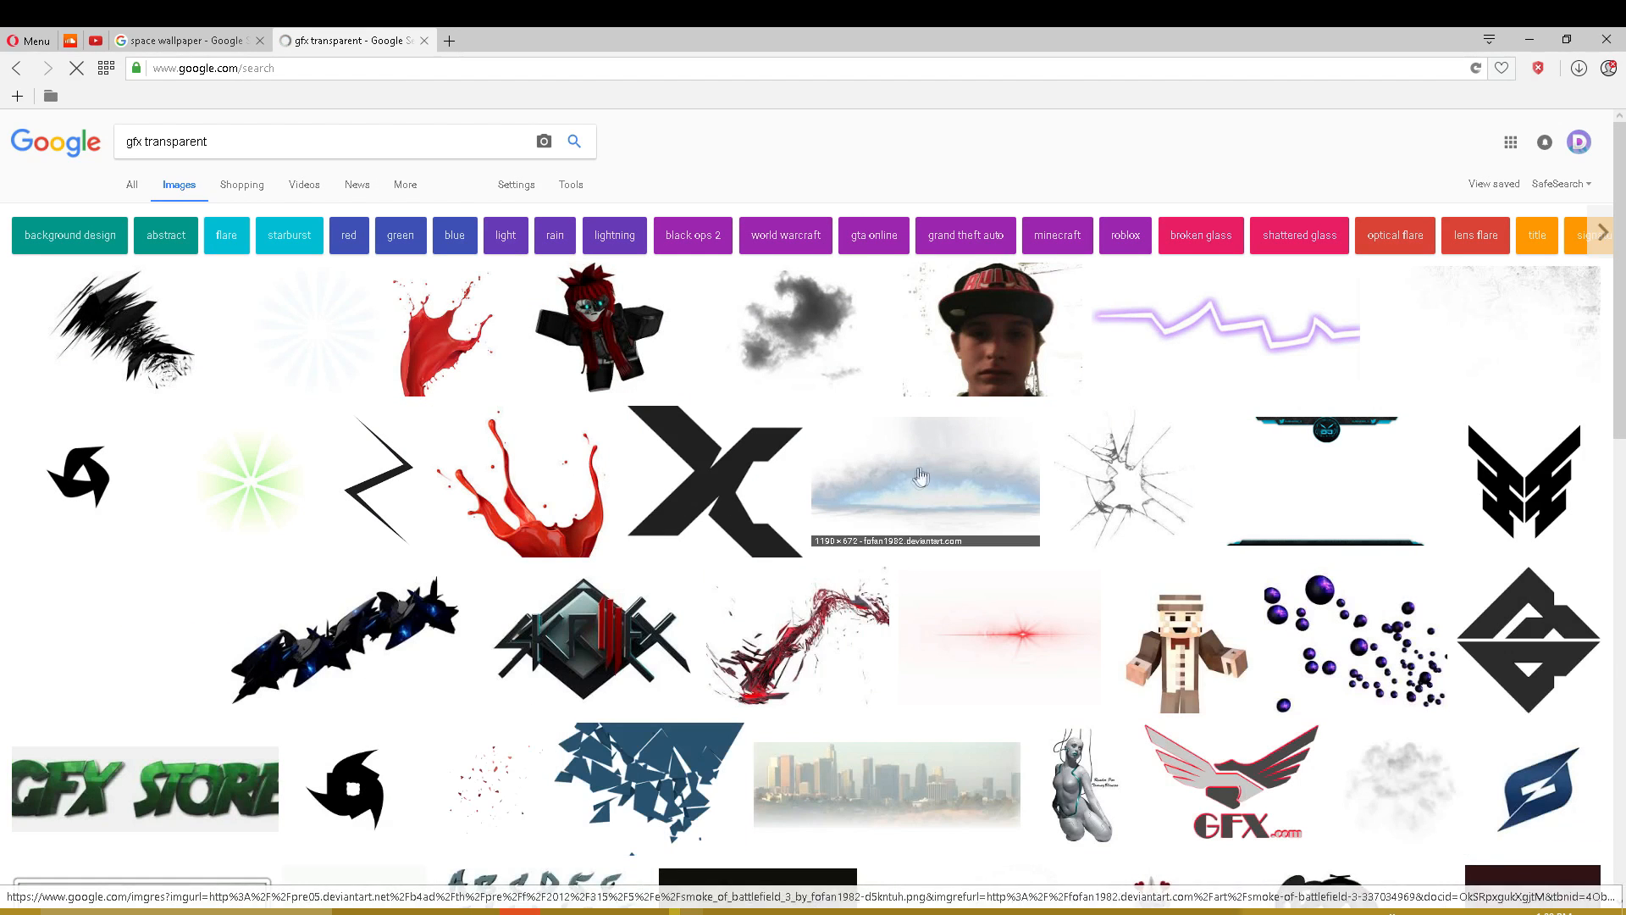
- Browse the transparent graphics, previewing the grey smoke cloud and the purple spheres
left_click(780, 356)
scroll(784, 528, "down", 4)
scroll(712, 509, "up", 4)
scroll(711, 508, "down", 4)
scroll(529, 377, "up", 3)
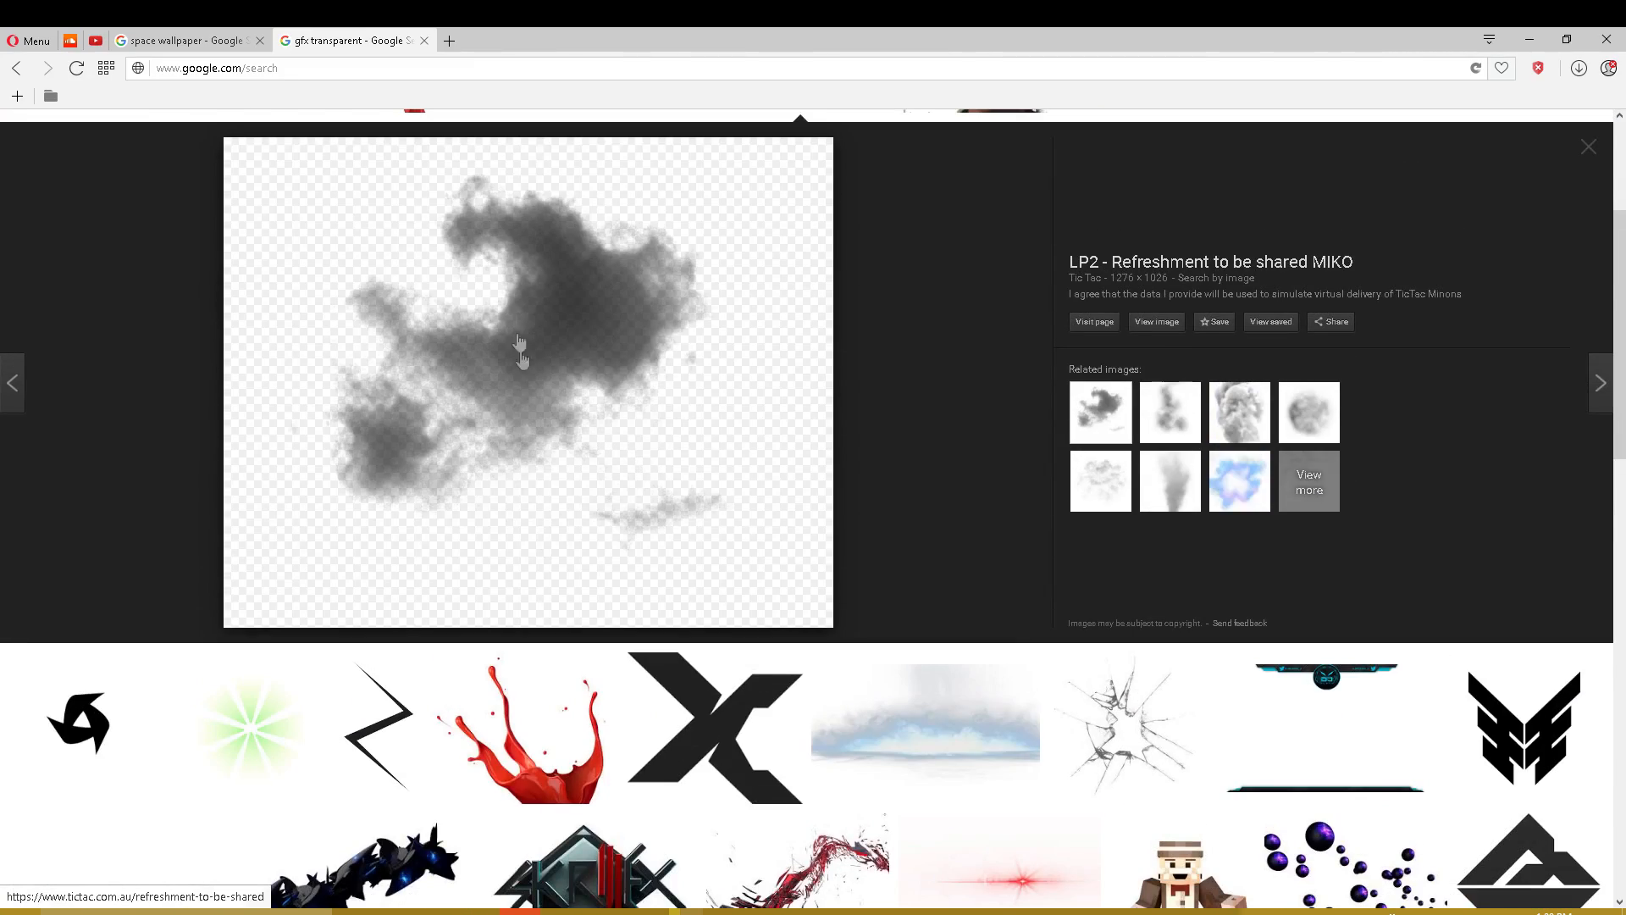
scroll(515, 378, "down", 8)
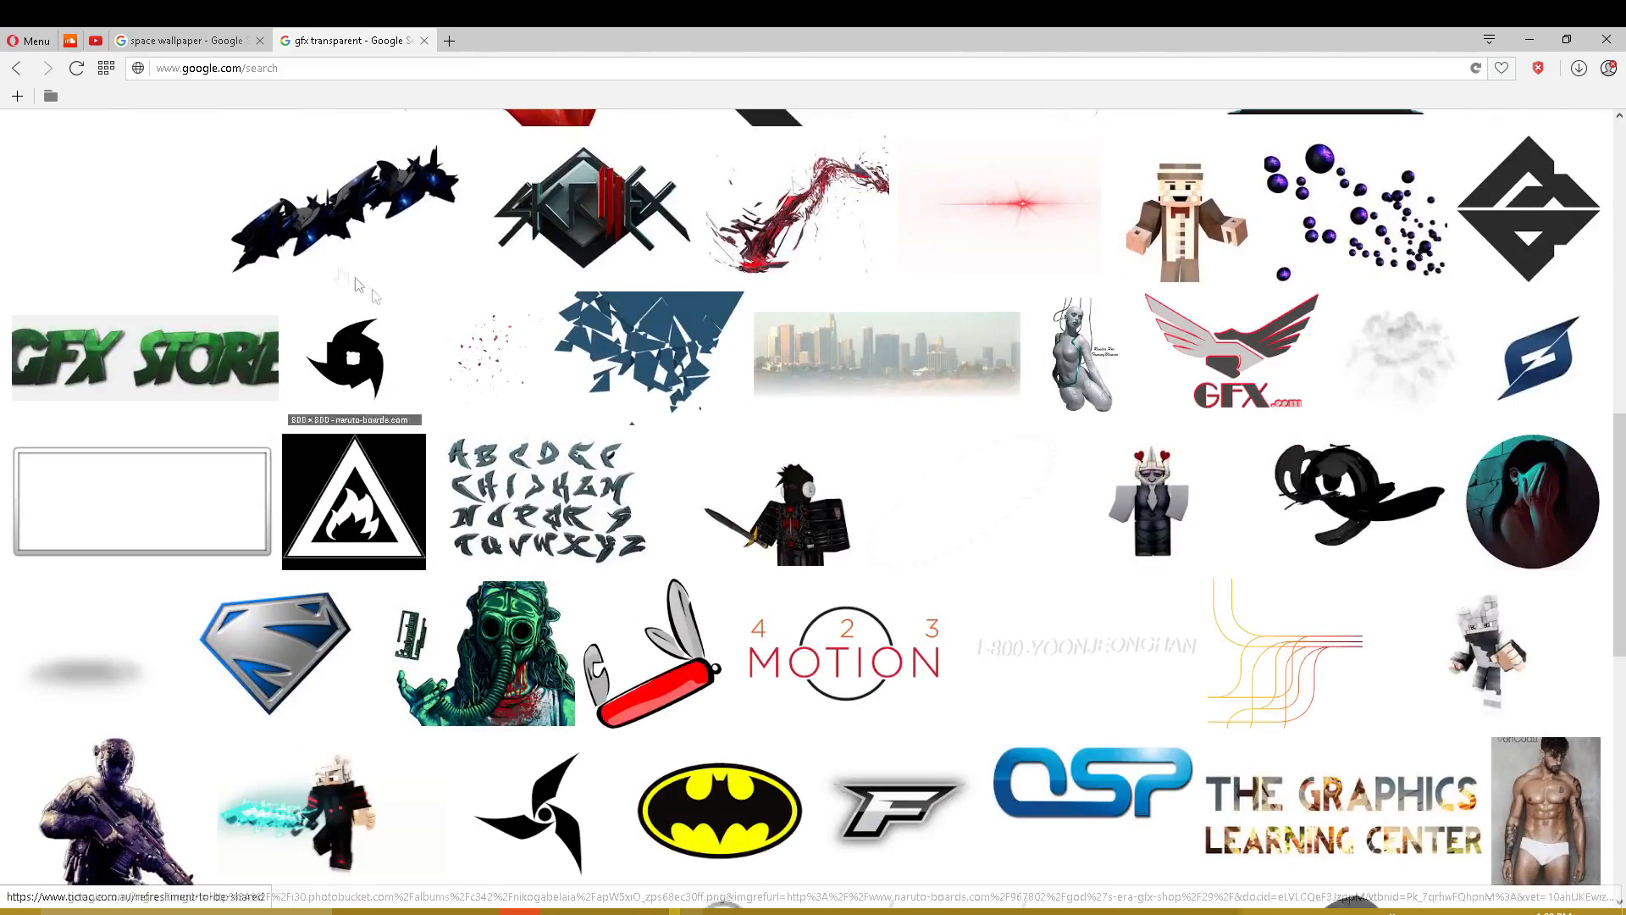
scroll(244, 253, "up", 1)
scroll(244, 253, "up", 3)
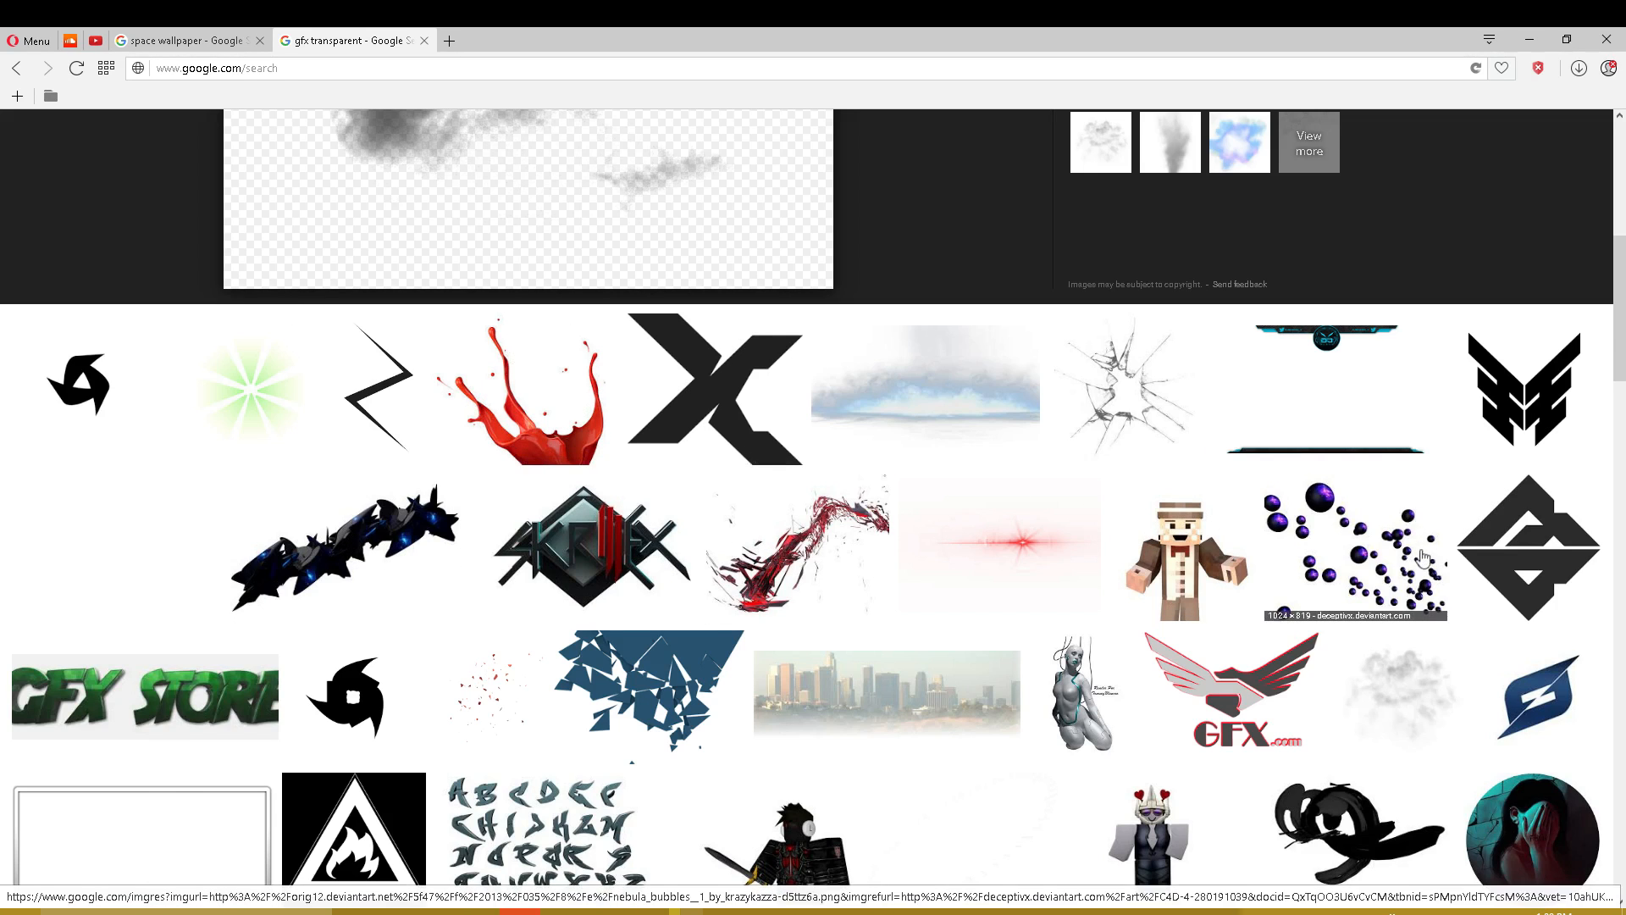
left_click(1337, 557)
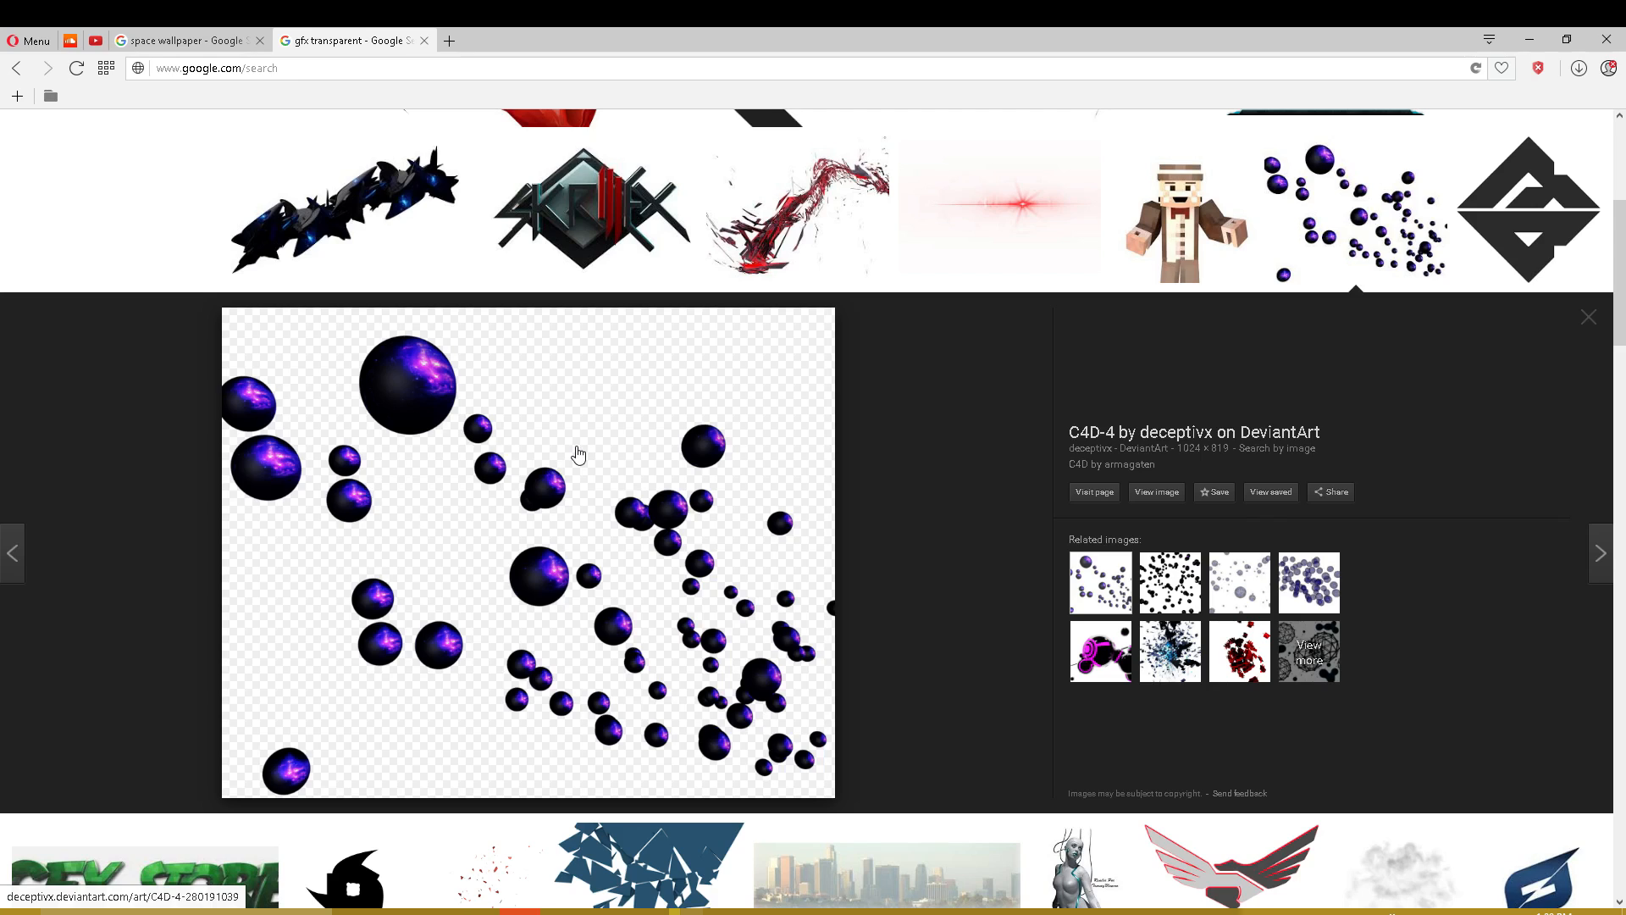
right_click(561, 535)
scroll(270, 644, "up", 5)
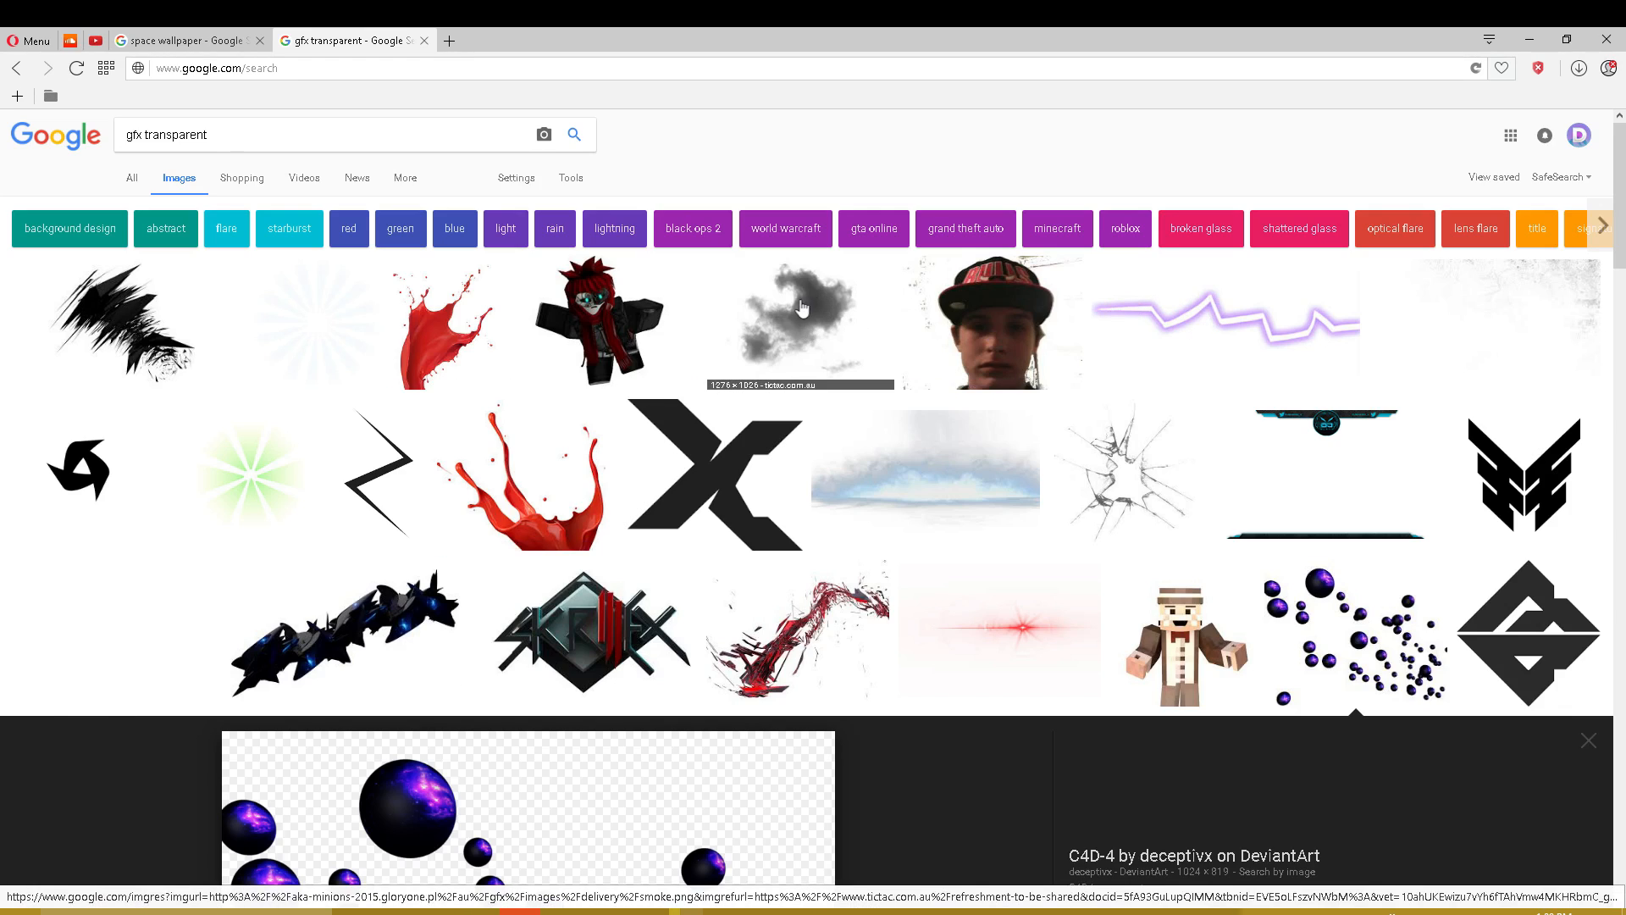
- Open the preview of the red paint splatter "splatter design 1" and copy its image
right_click(422, 343)
left_click(423, 342)
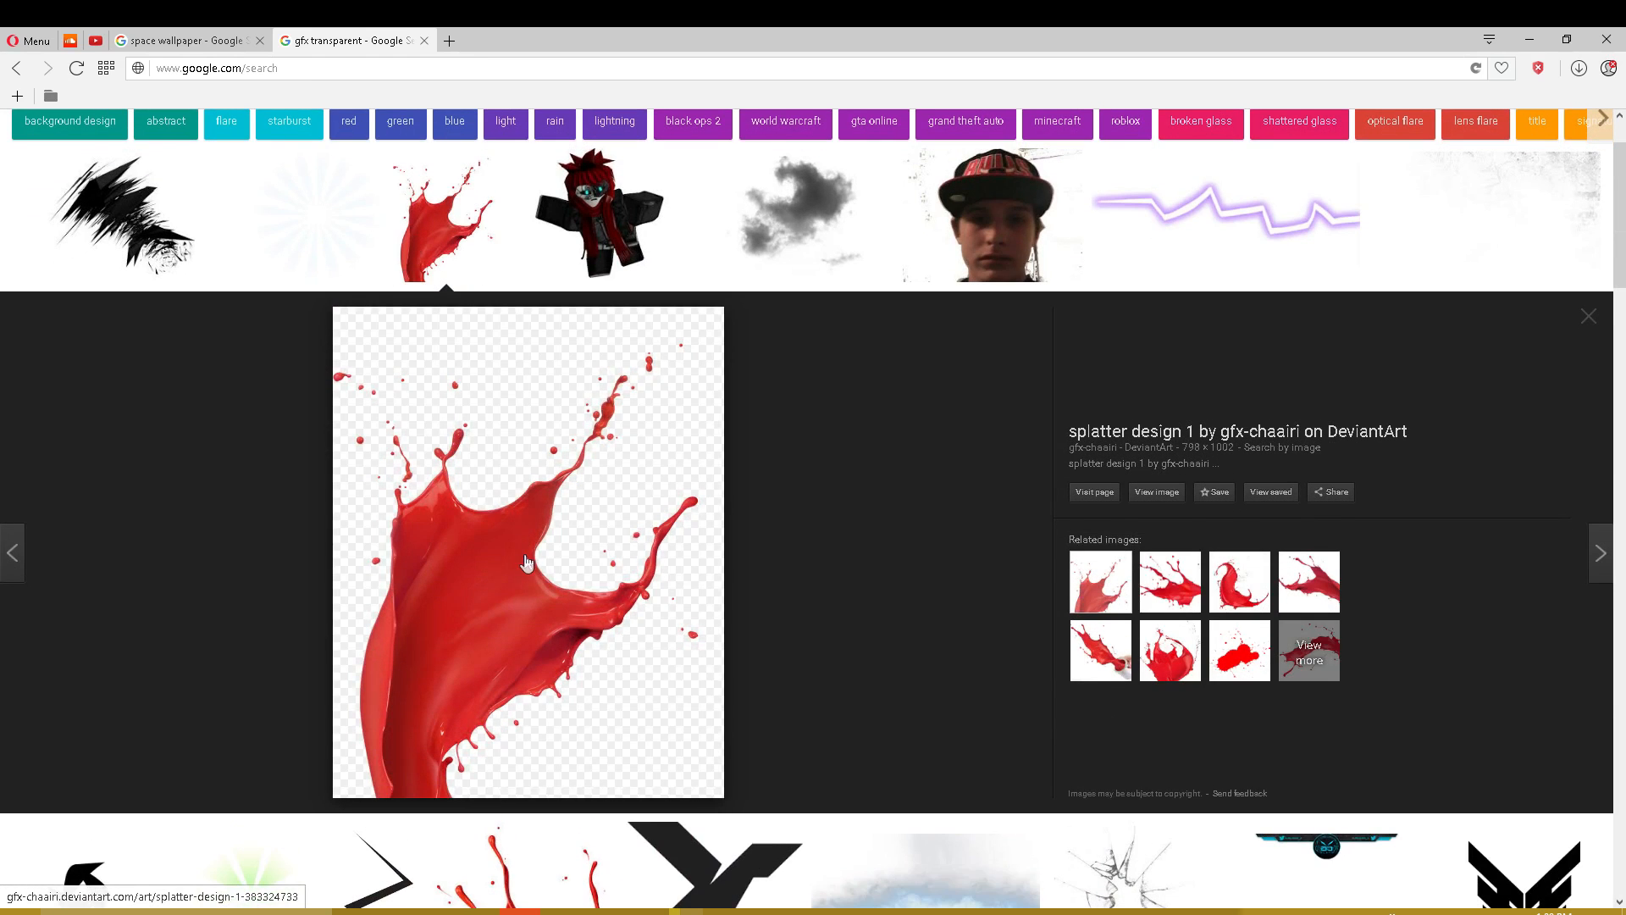
right_click(527, 561)
left_click(593, 712)
- Switch back to paint.net and add a new layer placed between the title layer and the background layer
key("alt+Tab")
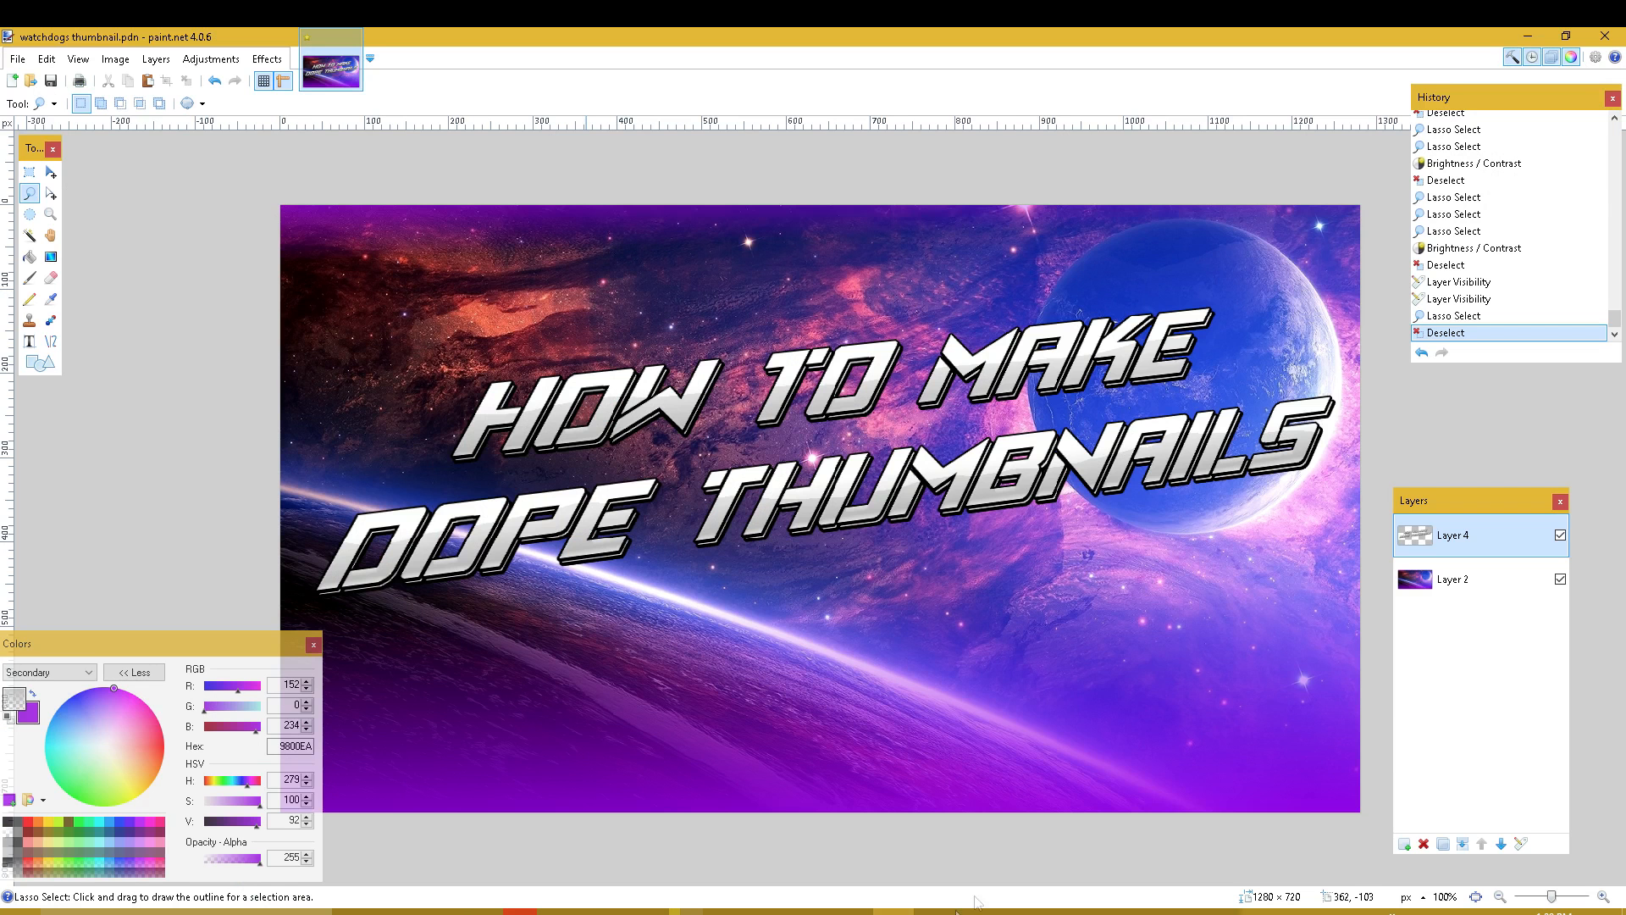
left_click(1403, 843)
left_click_drag(1452, 535, 1468, 572)
- Paste the red splatter on Layer 3 with the canvas size kept, move it to the lower-left corner and deselect
key("ctrl+v")
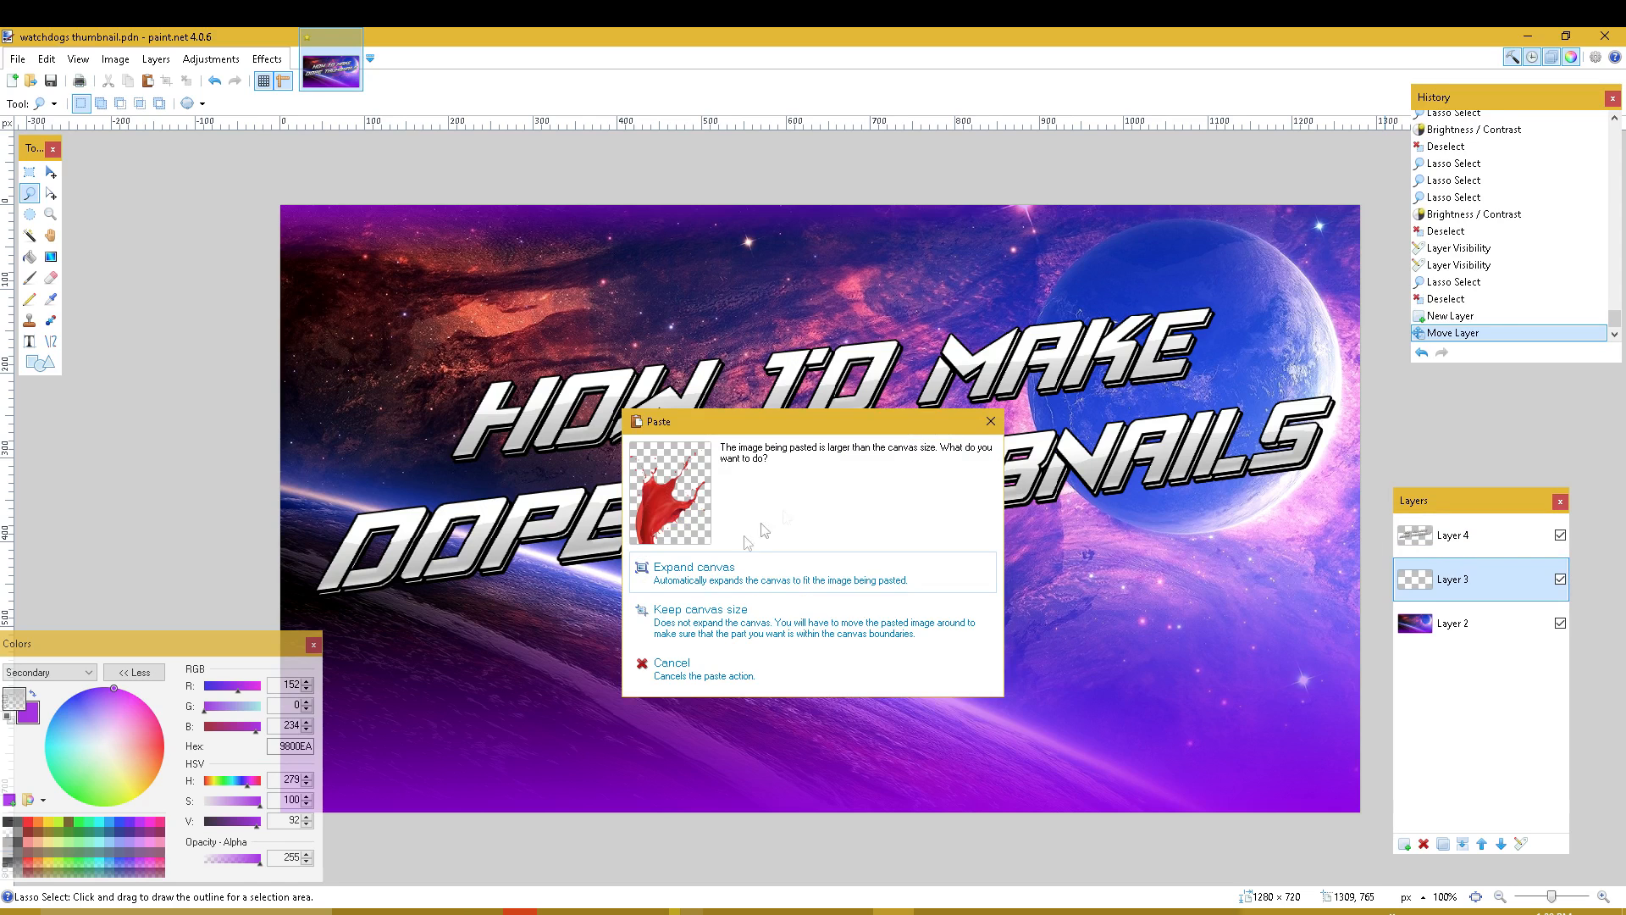
left_click(701, 610)
left_click_drag(631, 552, 544, 662)
key("Return")
key("ctrl+d")
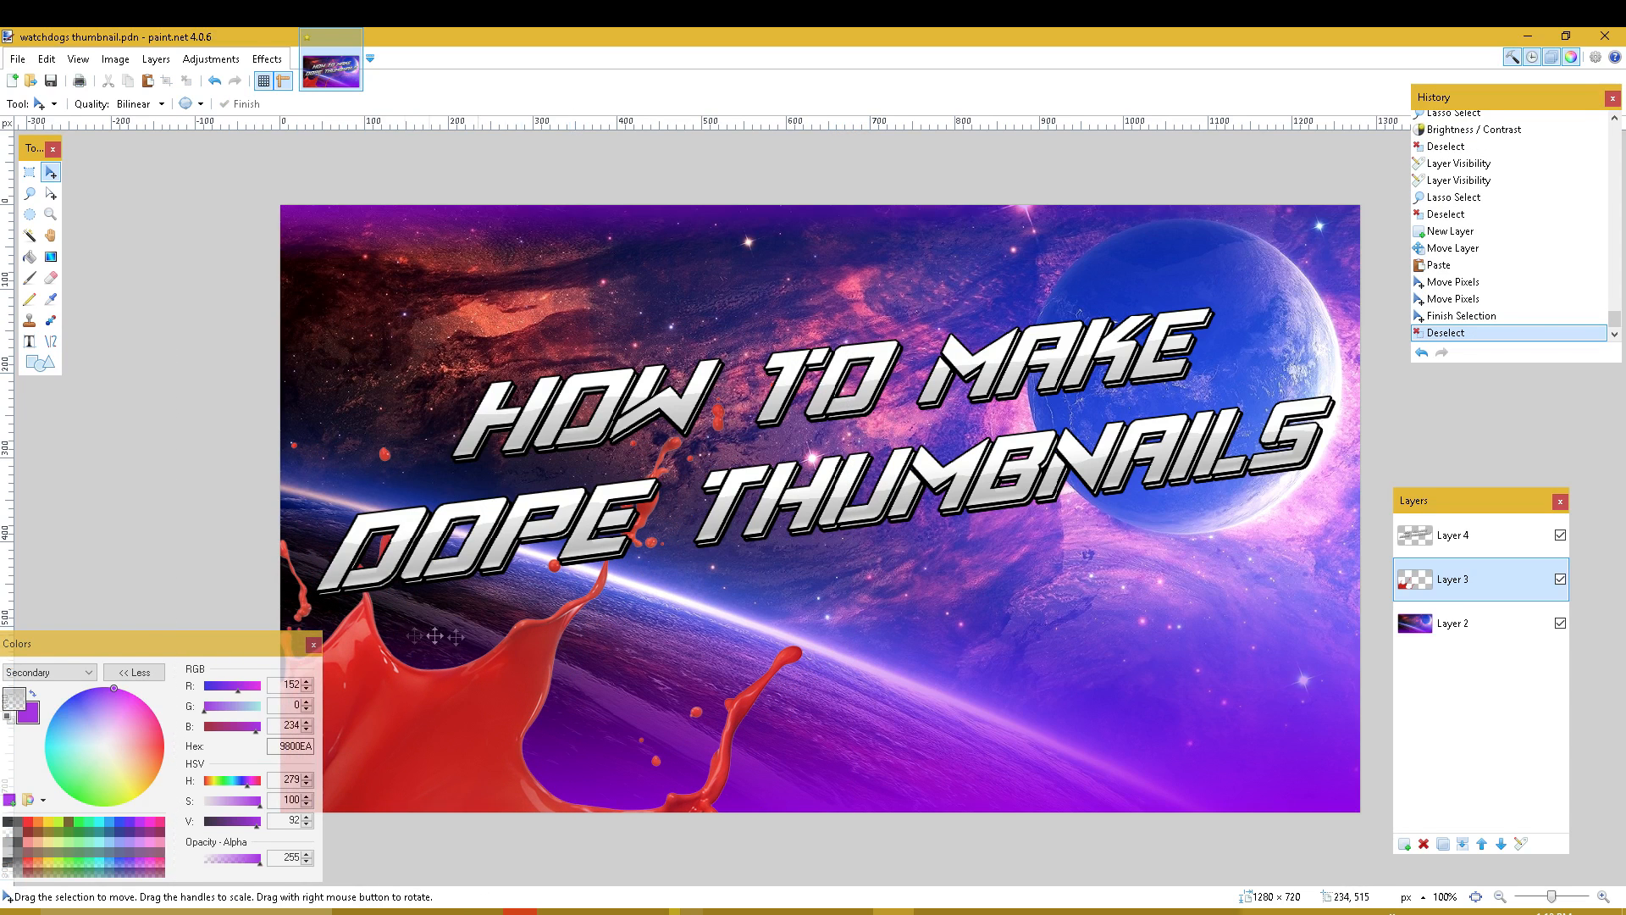
left_click_drag(271, 644, 221, 622)
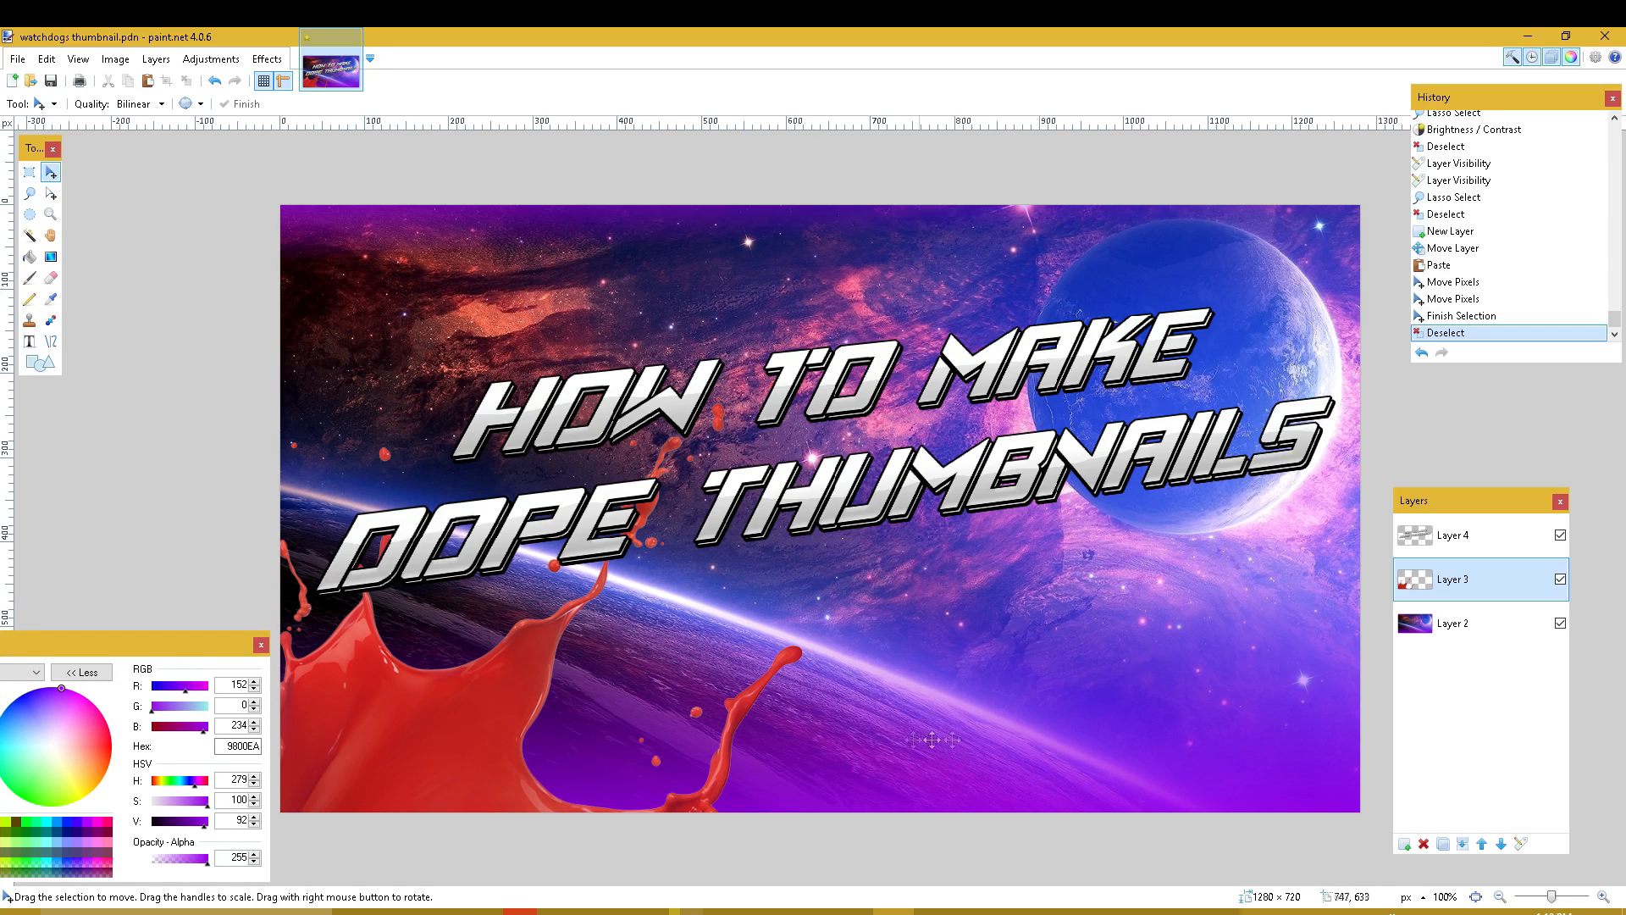
- Add another layer above Layer 3, paste a second splatter keeping the canvas size, and move it to the image's right side
left_click(1406, 844)
key("ctrl+v")
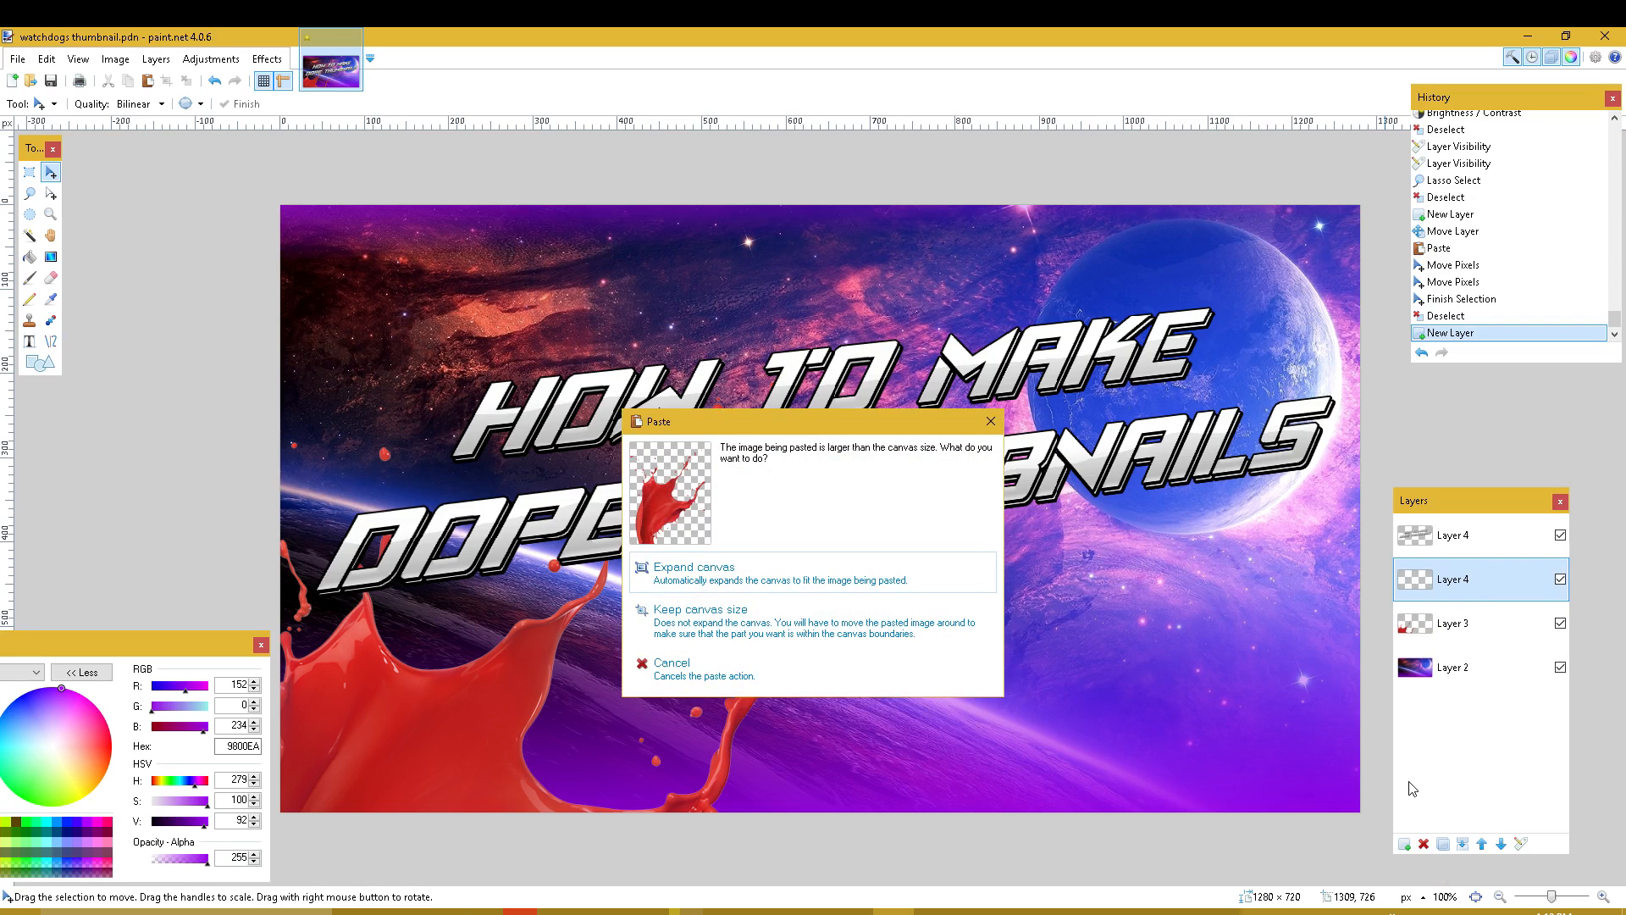
left_click(796, 629)
left_click_drag(766, 617, 1290, 641)
- Try flipping the whole image horizontally and undo the flip
left_click(115, 58)
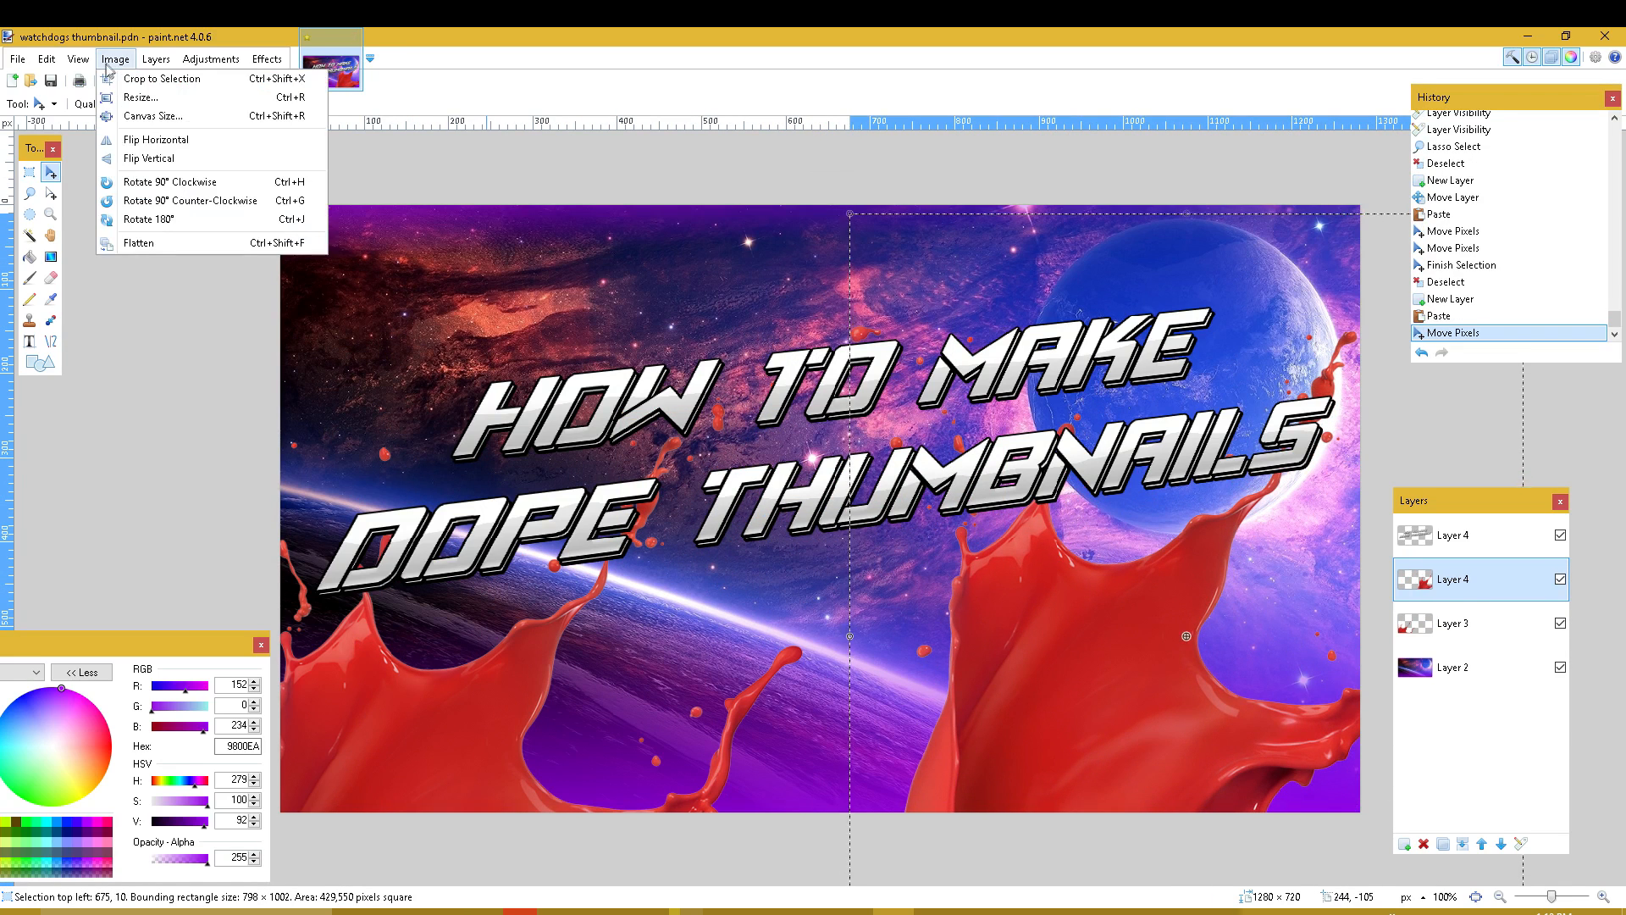
left_click(156, 139)
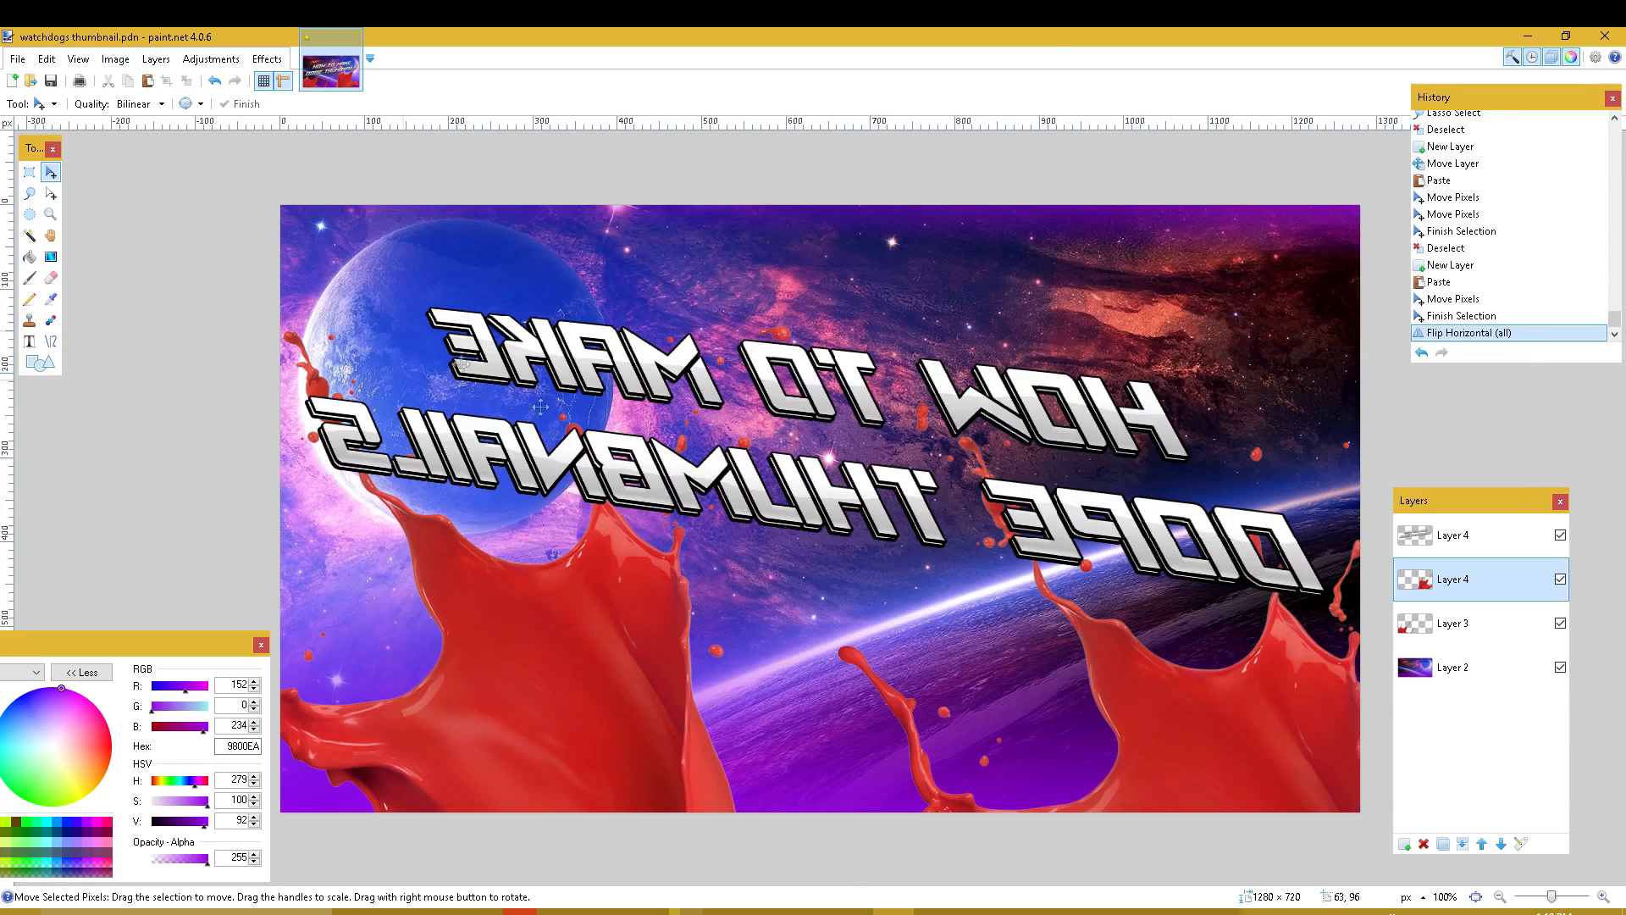
key("ctrl+z")
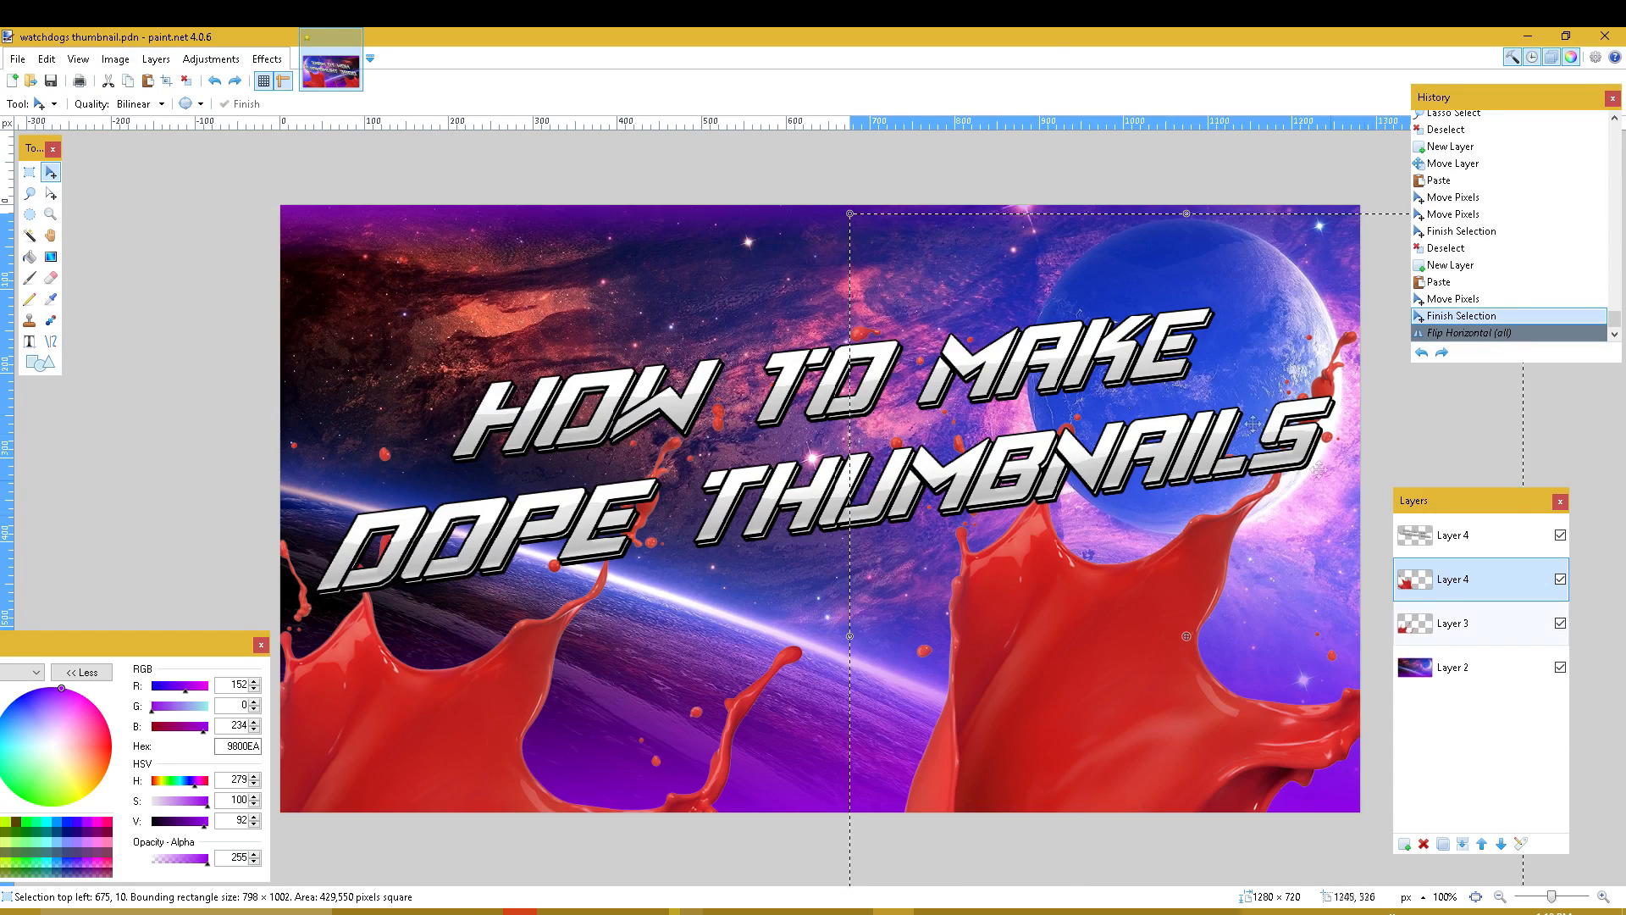
- Flip only the second splatter's layer horizontally, select all of it and move the splatter into the lower-right corner
left_click(156, 59)
left_click(198, 176)
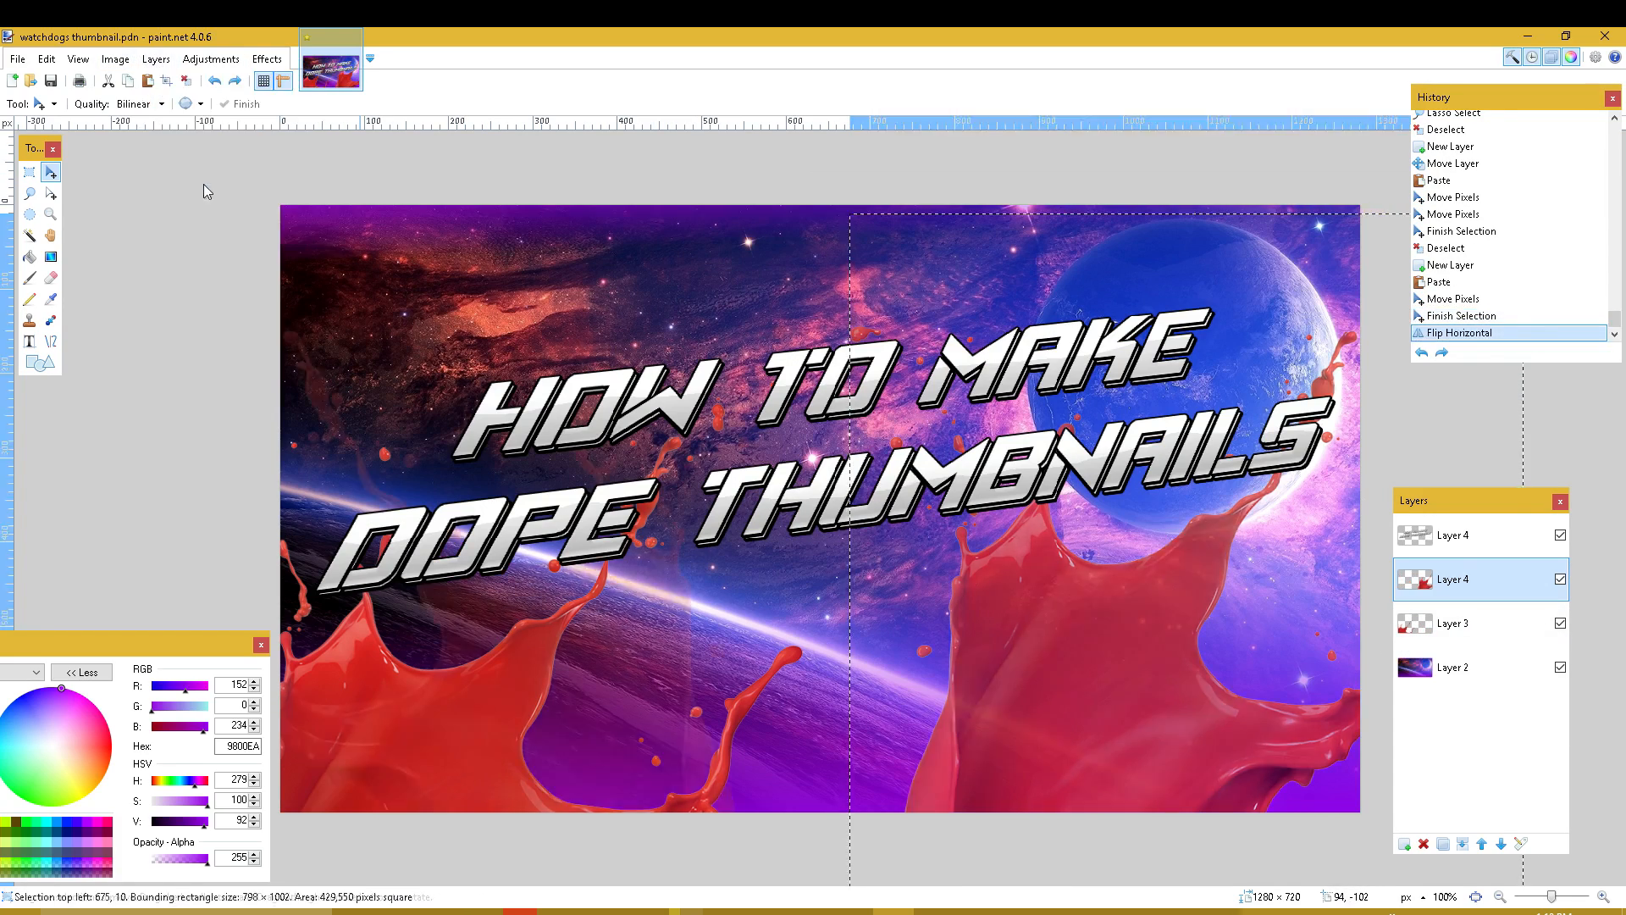
key("ctrl+a")
left_click_drag(653, 676, 1309, 881)
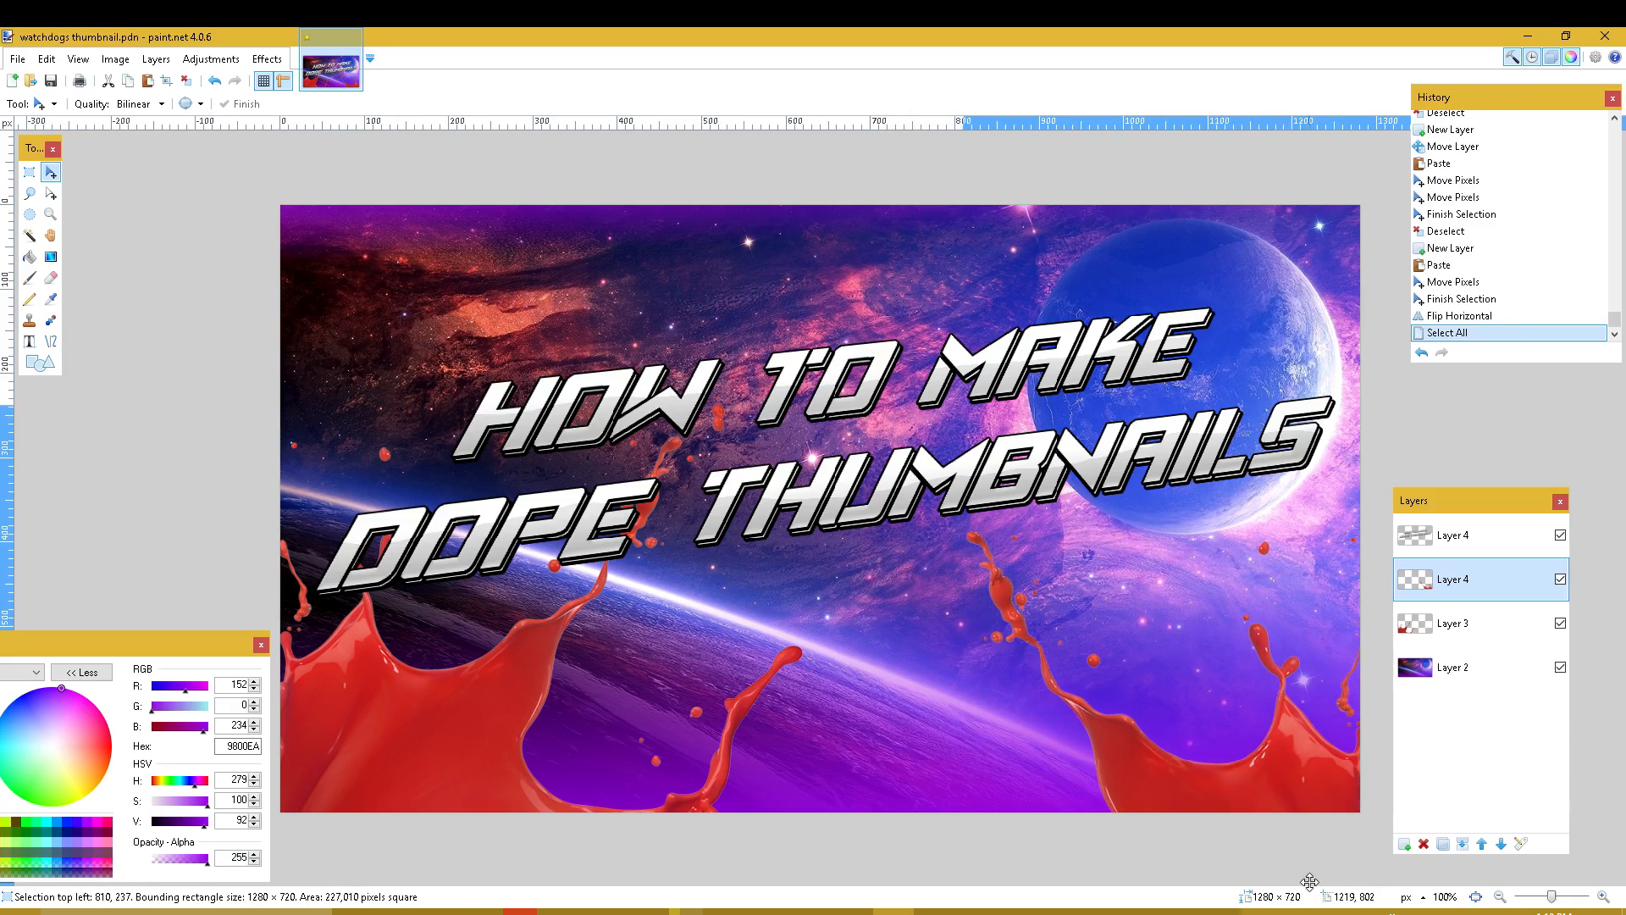
- Switch to the browser's gfx transparent image results, copy the wide red splatter from DeviantArt, and return to paint.net
left_click(437, 911)
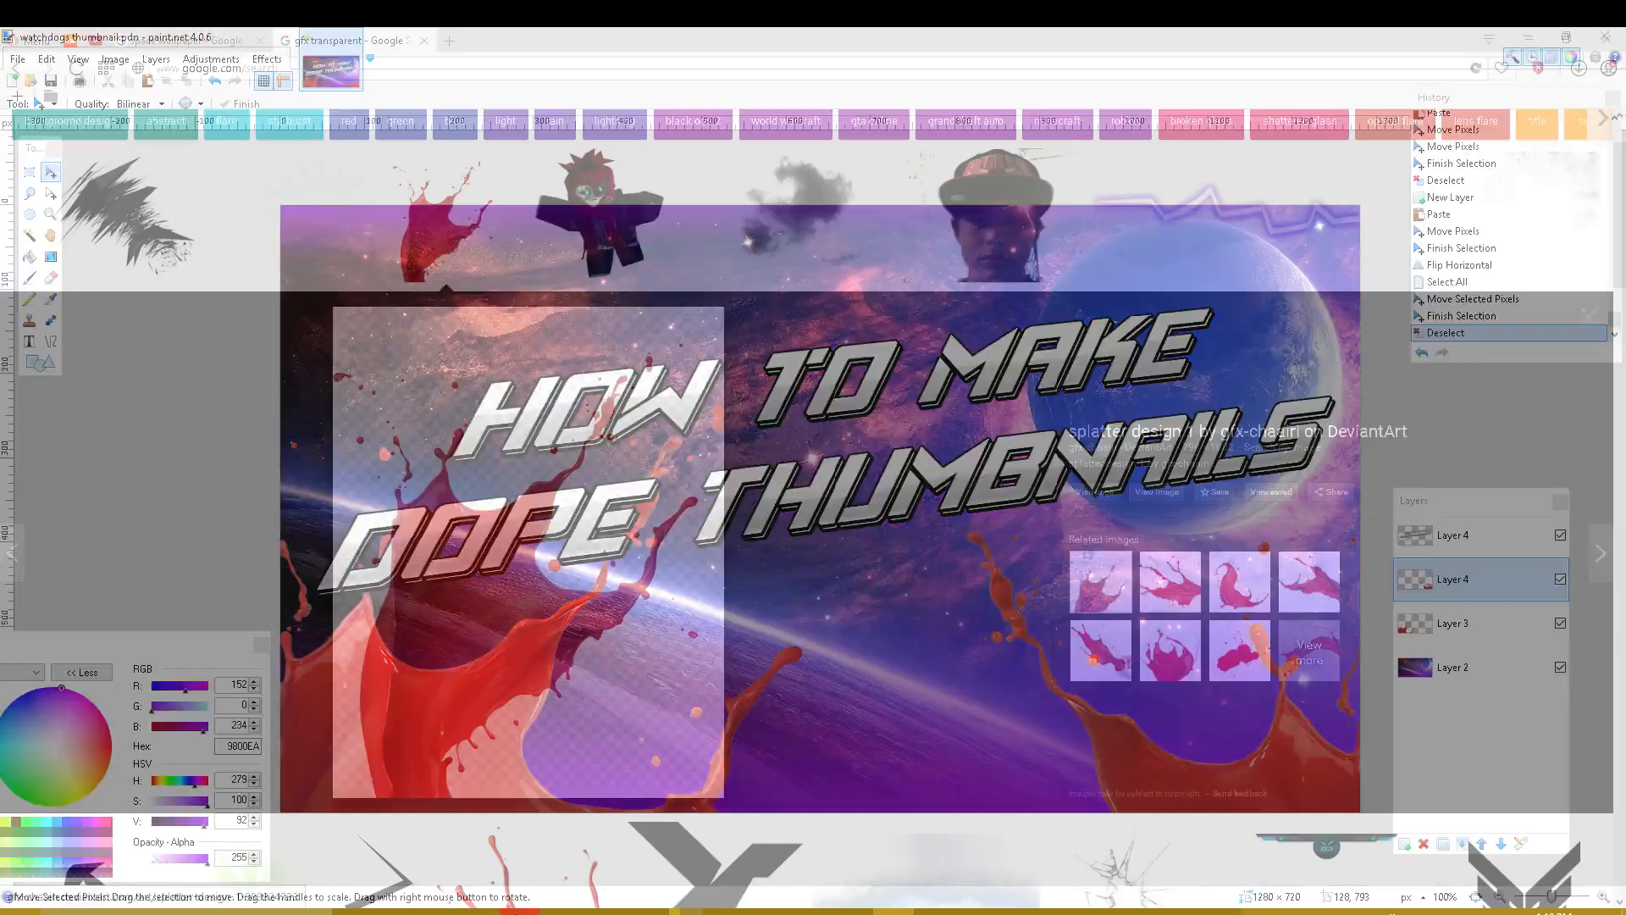
scroll(733, 374, "down", 4)
left_click(501, 571)
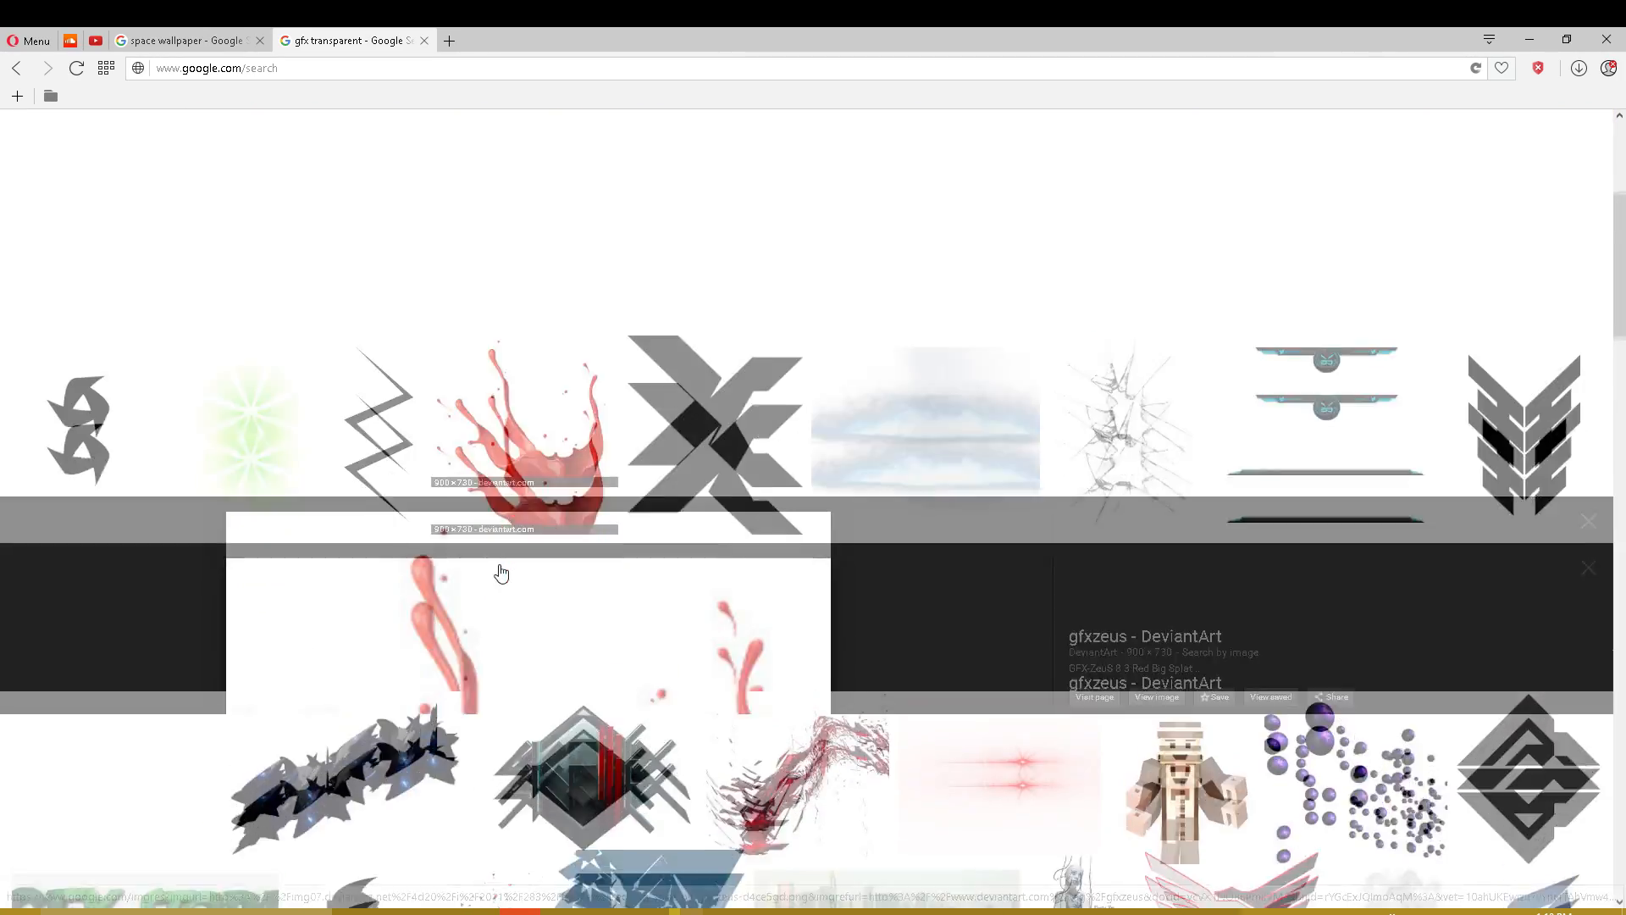
scroll(606, 682, "up", 3)
right_click(663, 849)
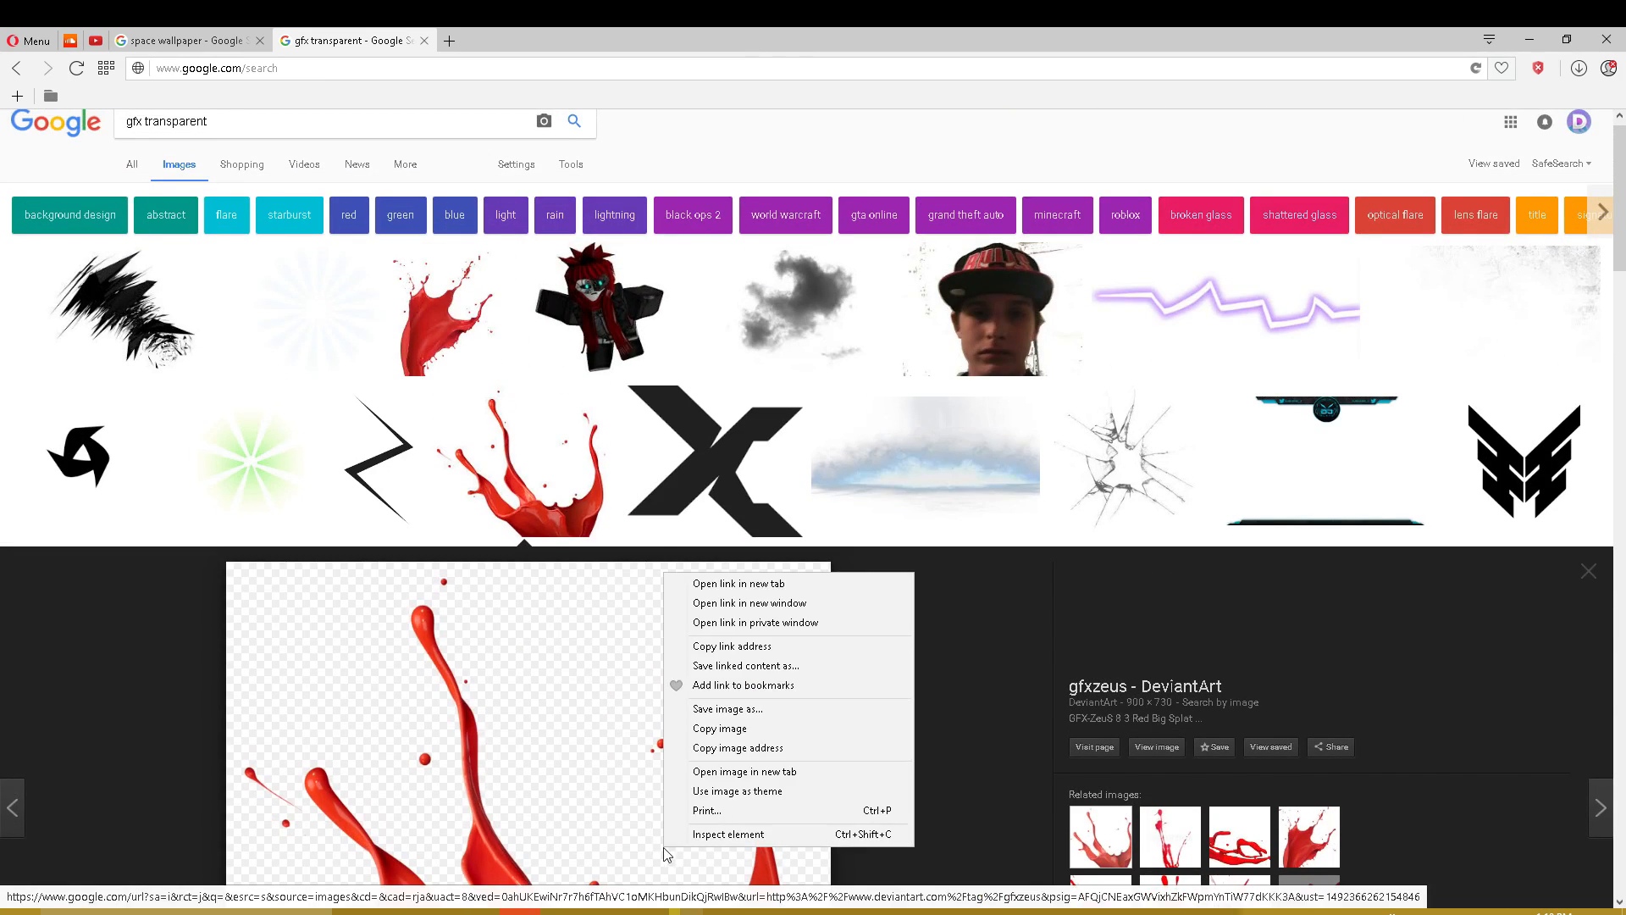
left_click(747, 734)
left_click(917, 910)
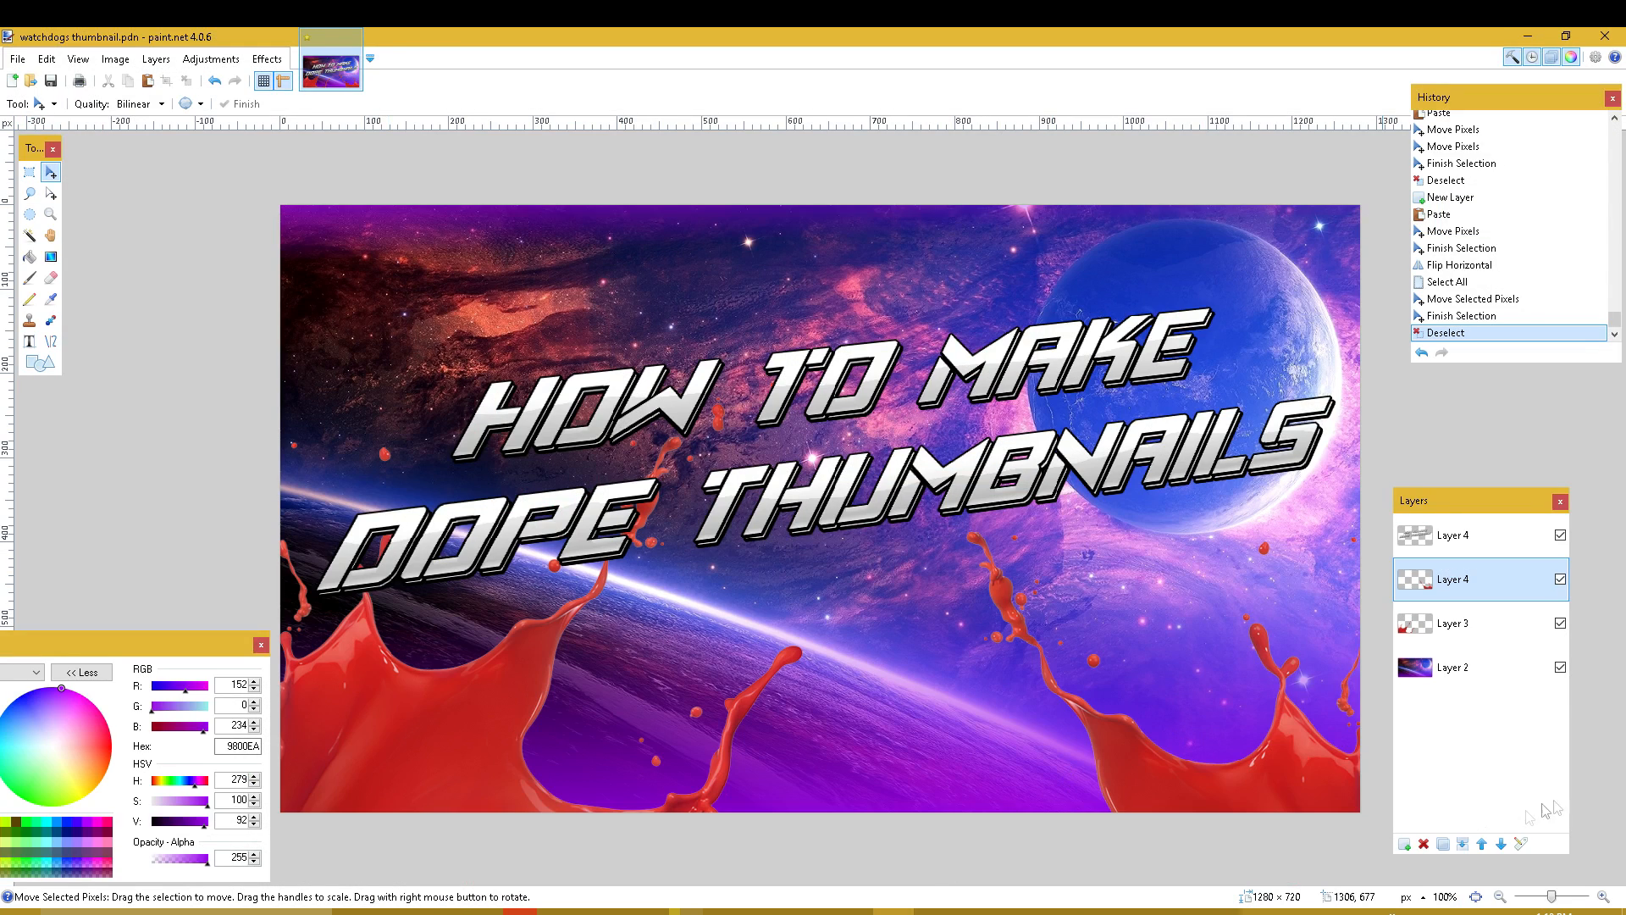
- Add a layer above the second splatter, paste the copied splatter keeping the canvas size, move it to the lower middle and deselect
left_click(1405, 845)
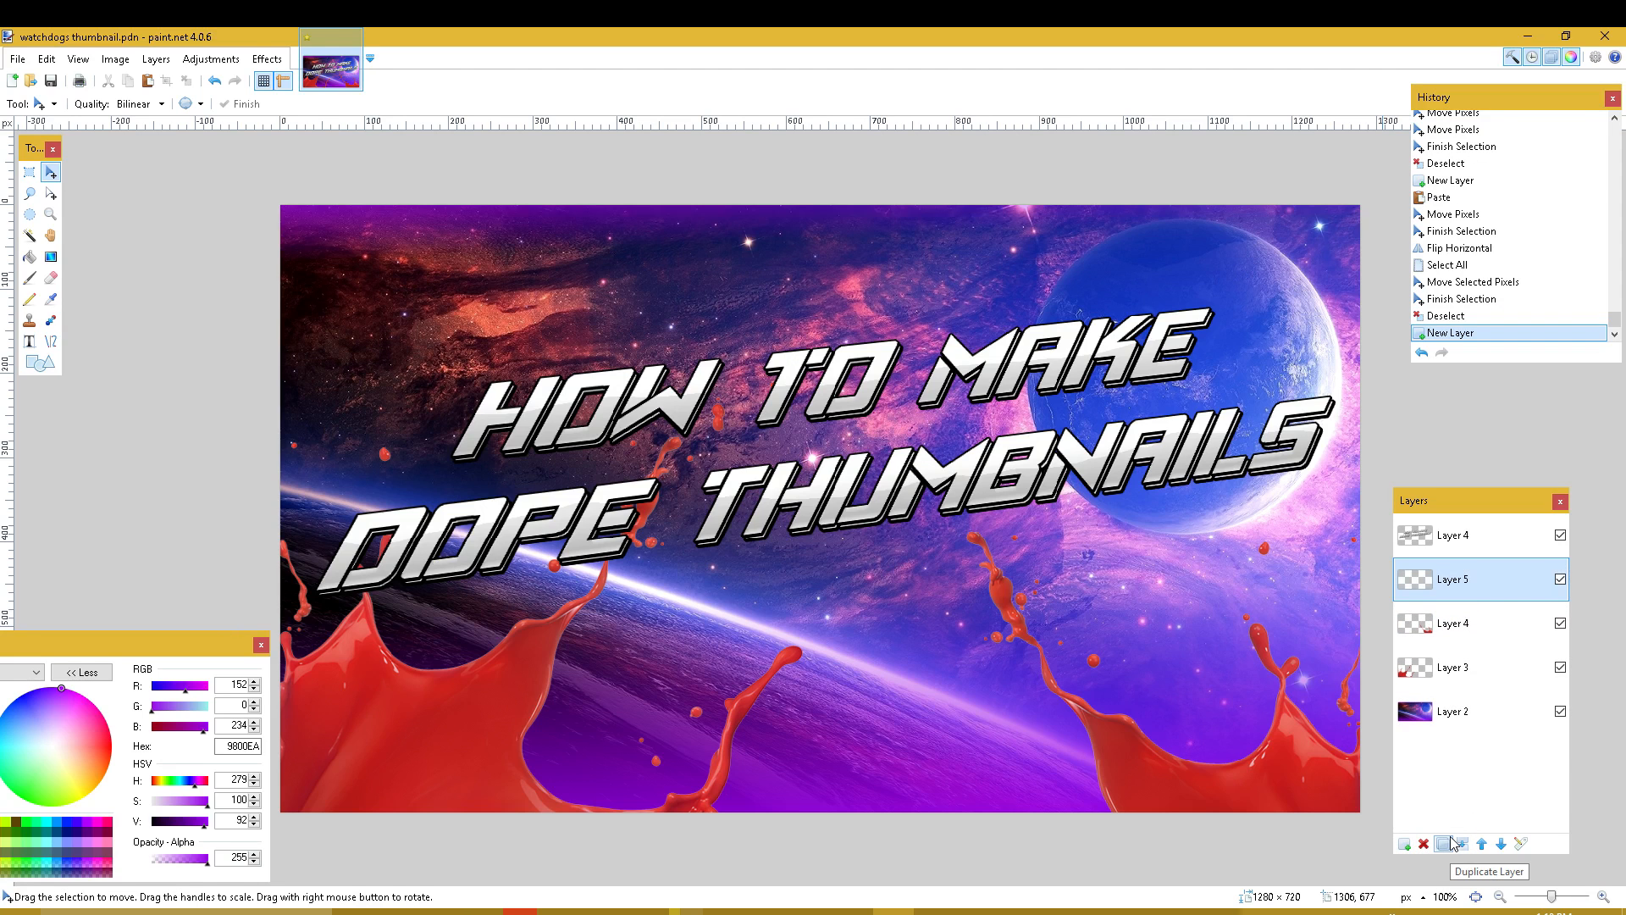
key("ctrl+v")
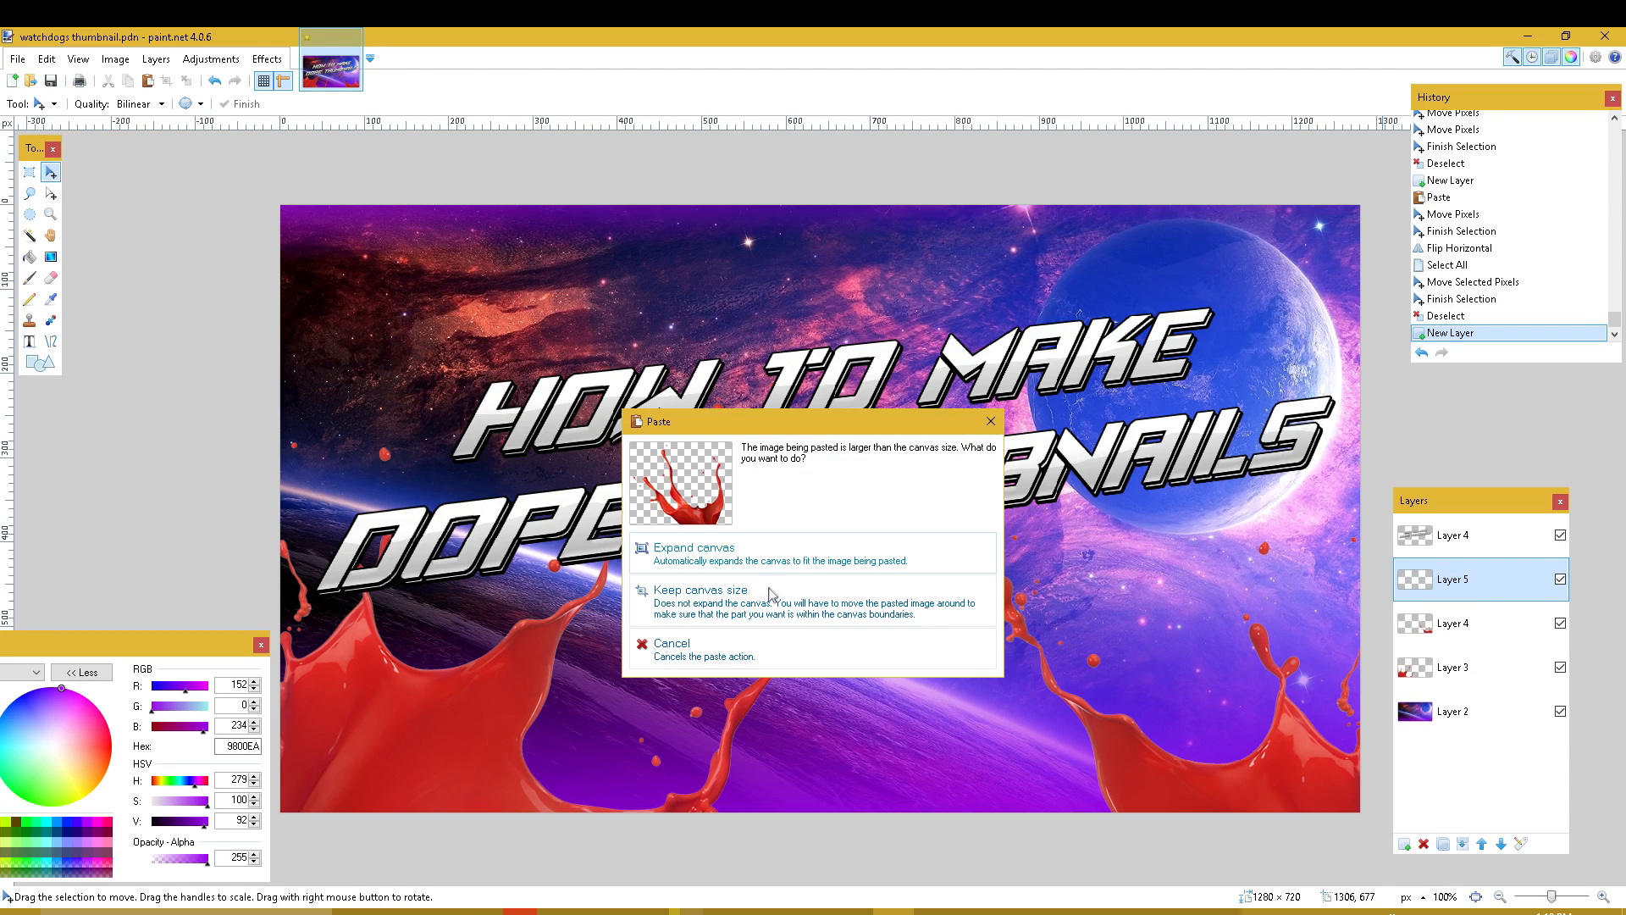
left_click(770, 593)
left_click_drag(818, 568, 947, 834)
left_click_drag(995, 914, 991, 864)
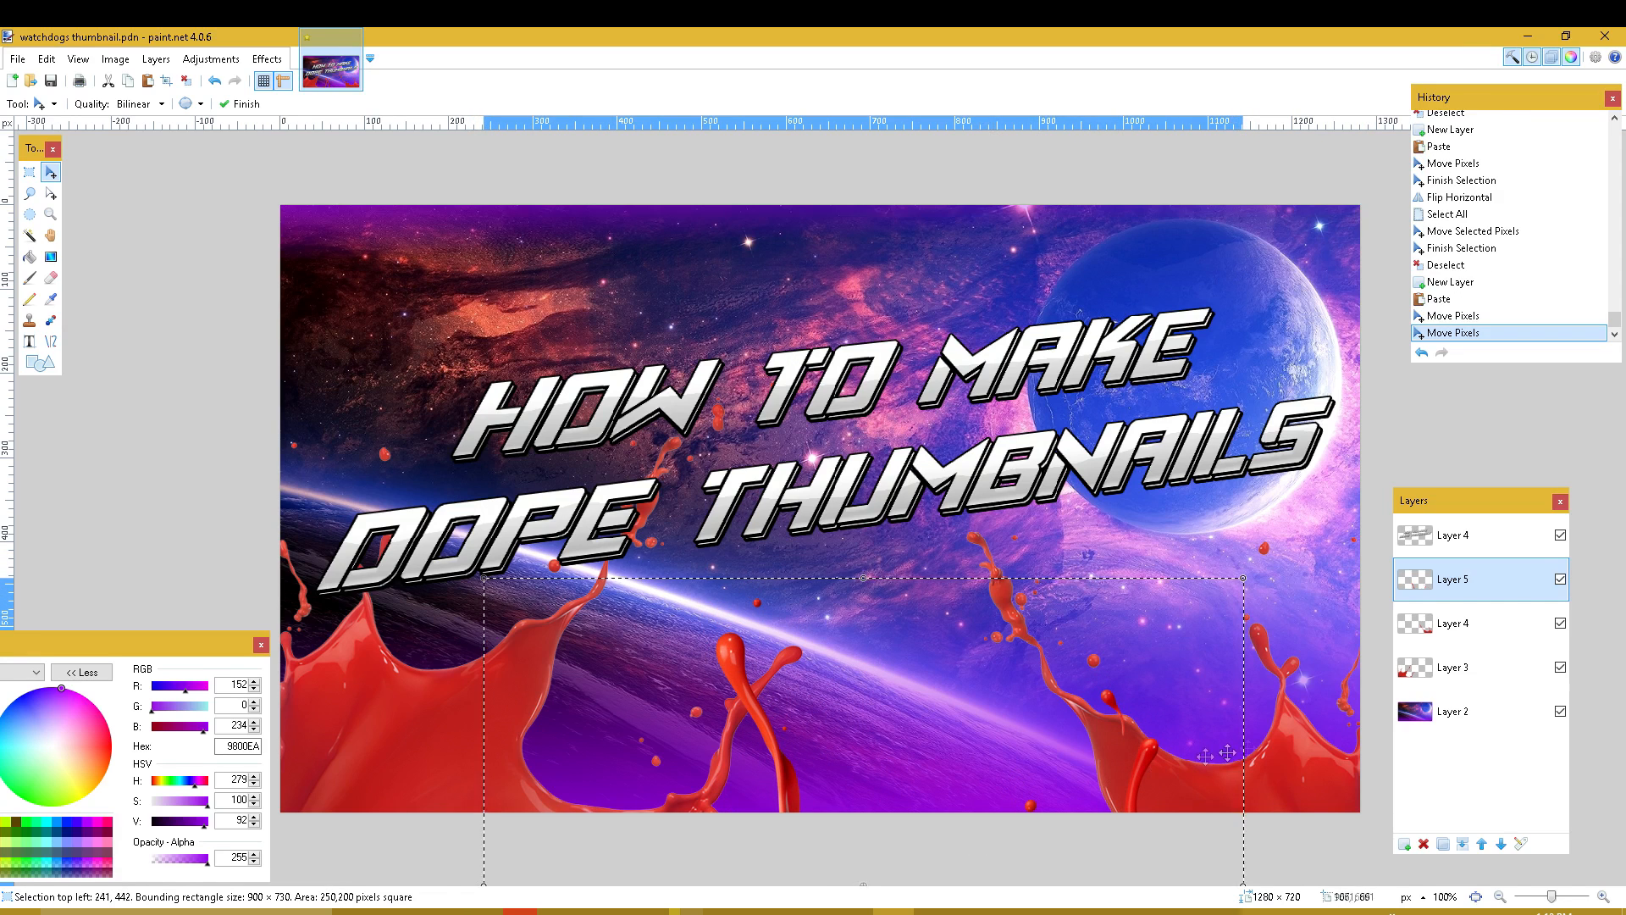
key("ctrl+d")
- Merge the three splatter layers down into Layer 3
left_click(1463, 844)
left_click(1463, 844)
- Try merging the splatters into the Layer 2 background and tinting it with Duotone Light, and undo that merge
left_click(1463, 844)
left_click(211, 60)
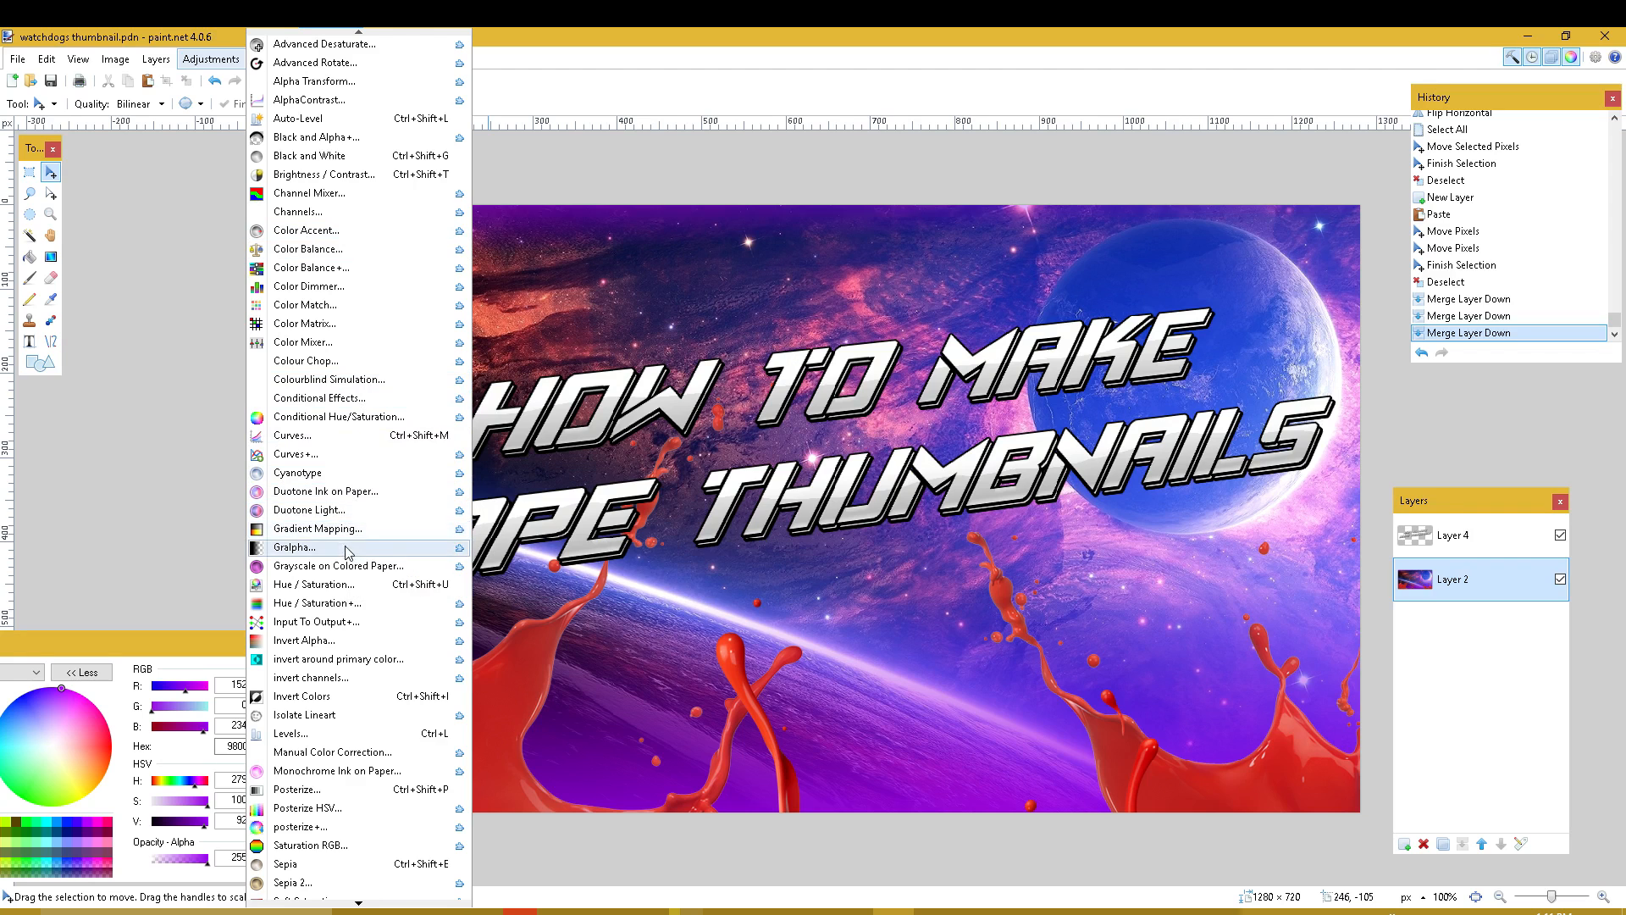
left_click(347, 512)
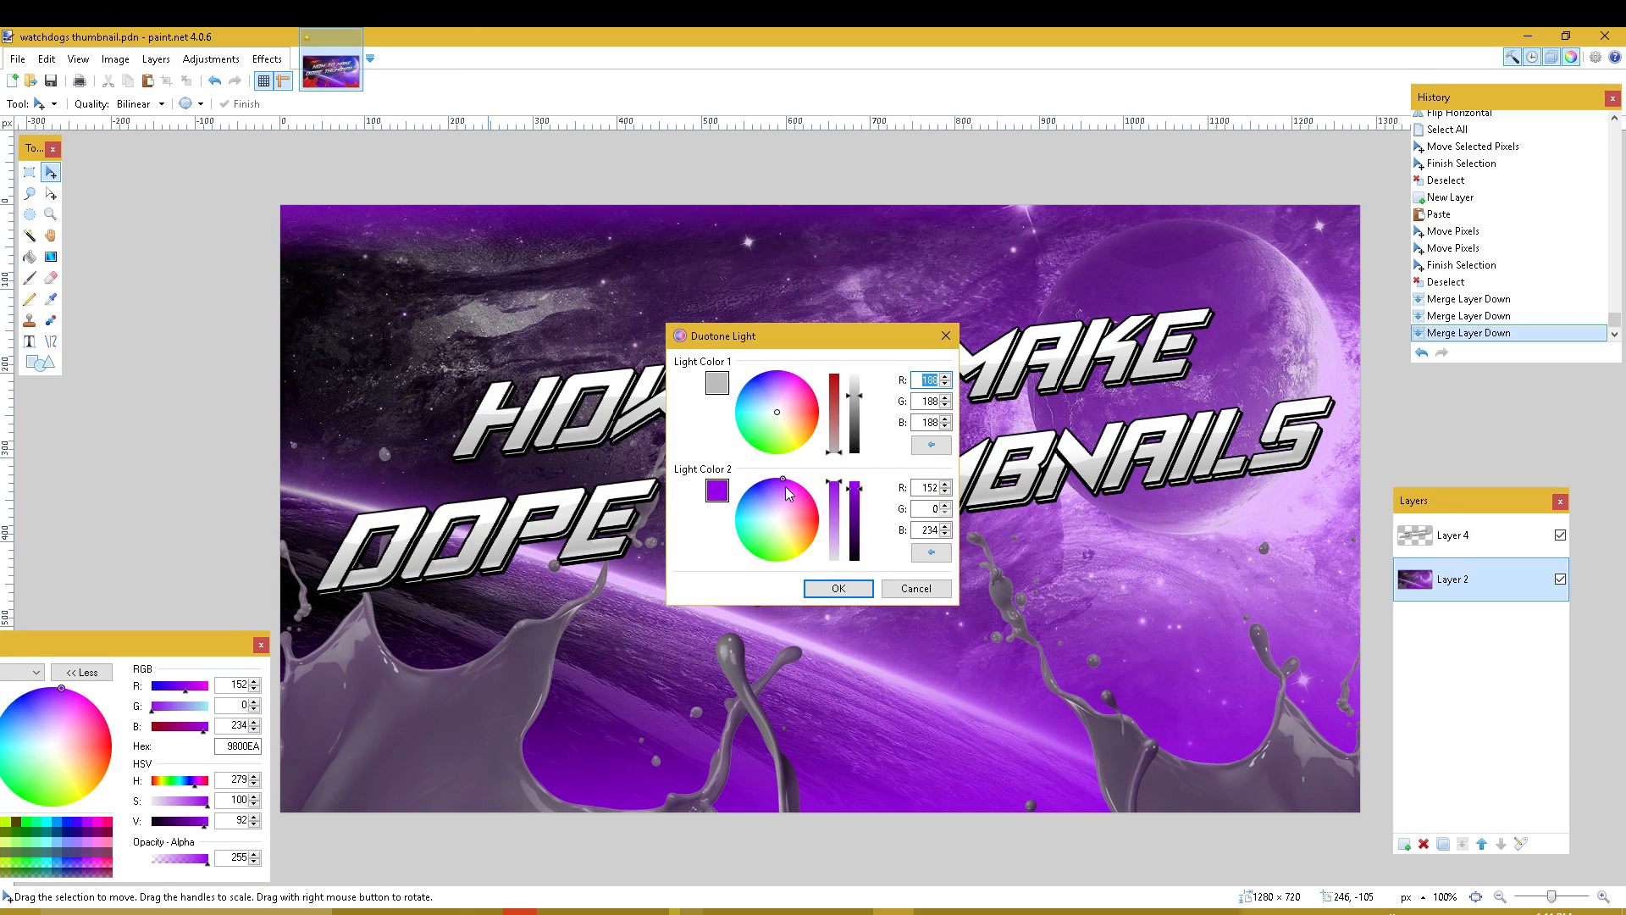
left_click(781, 400)
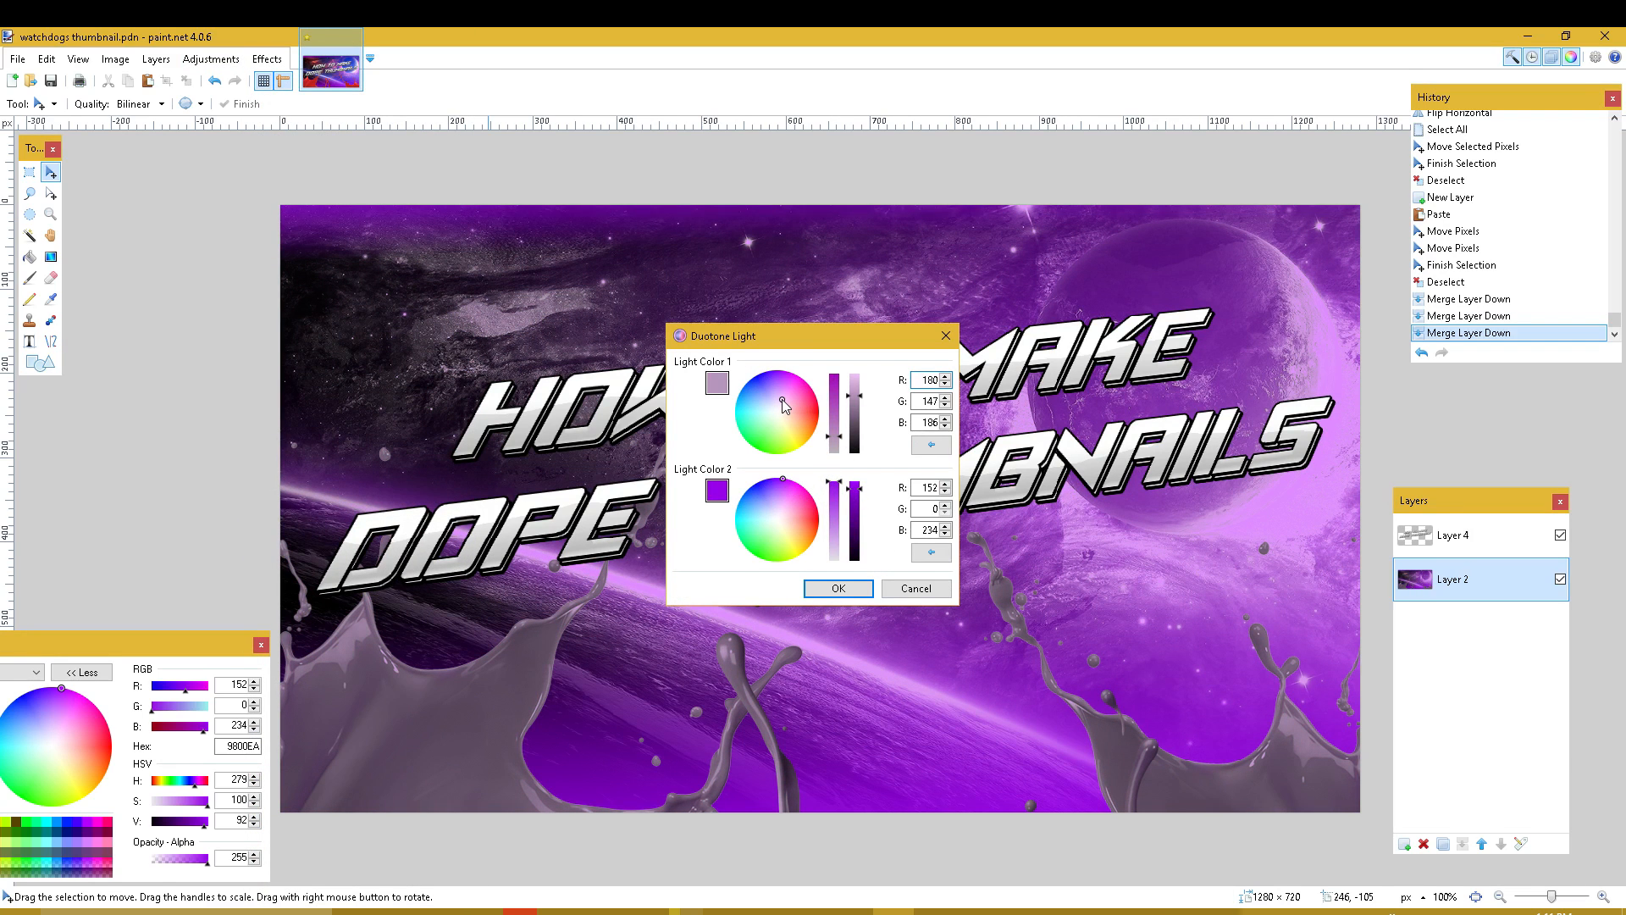
left_click(916, 588)
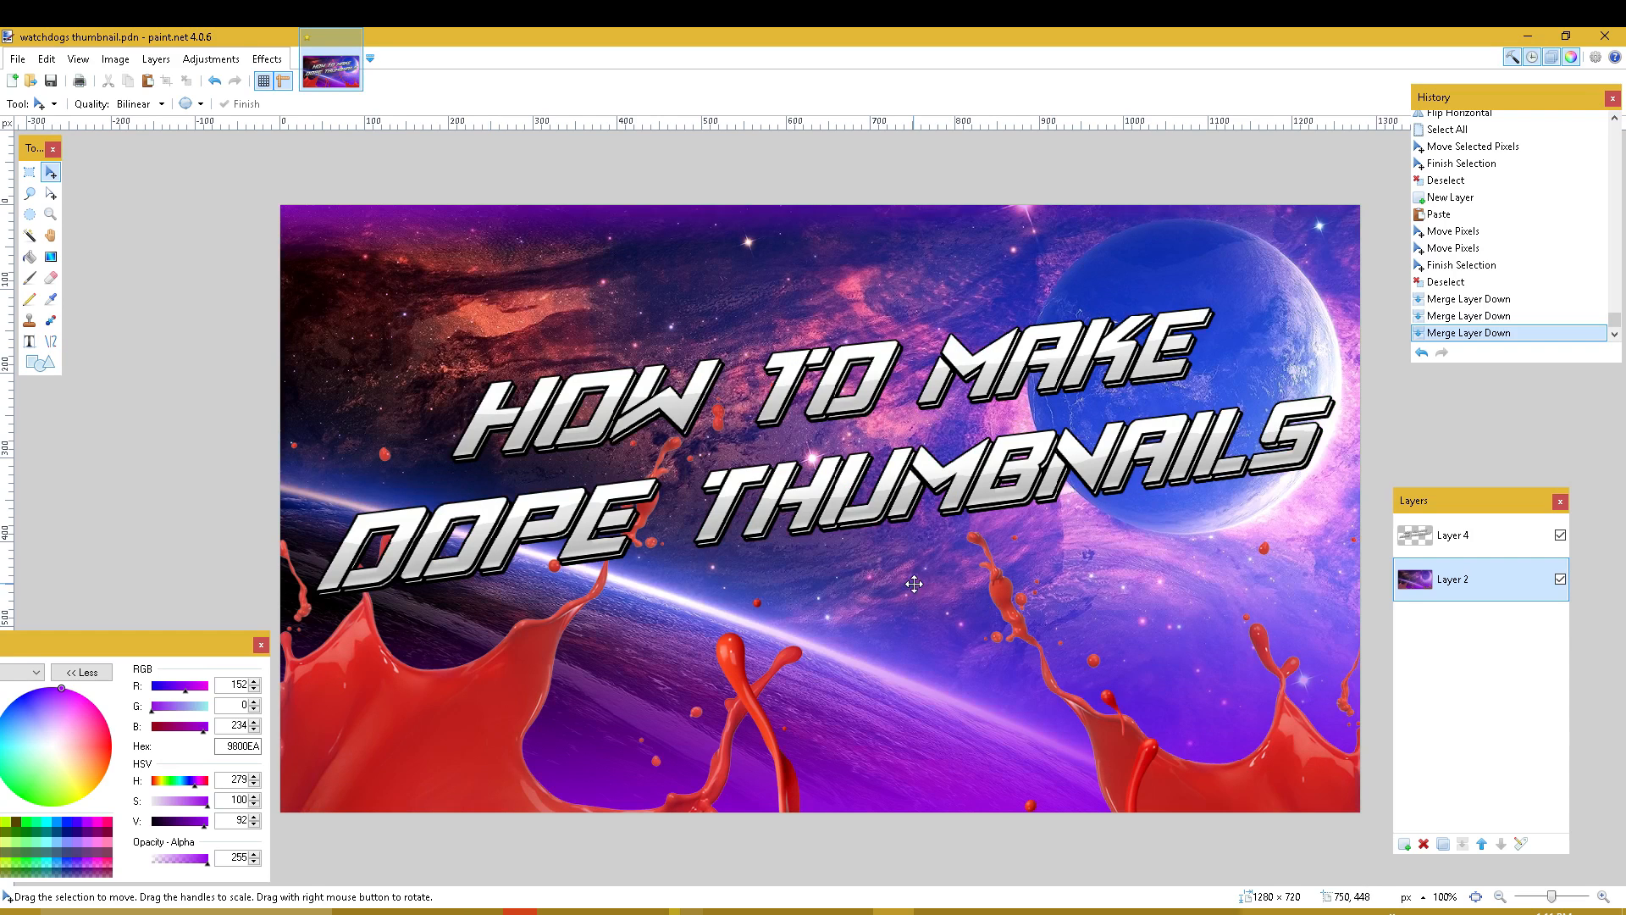
key("ctrl+z")
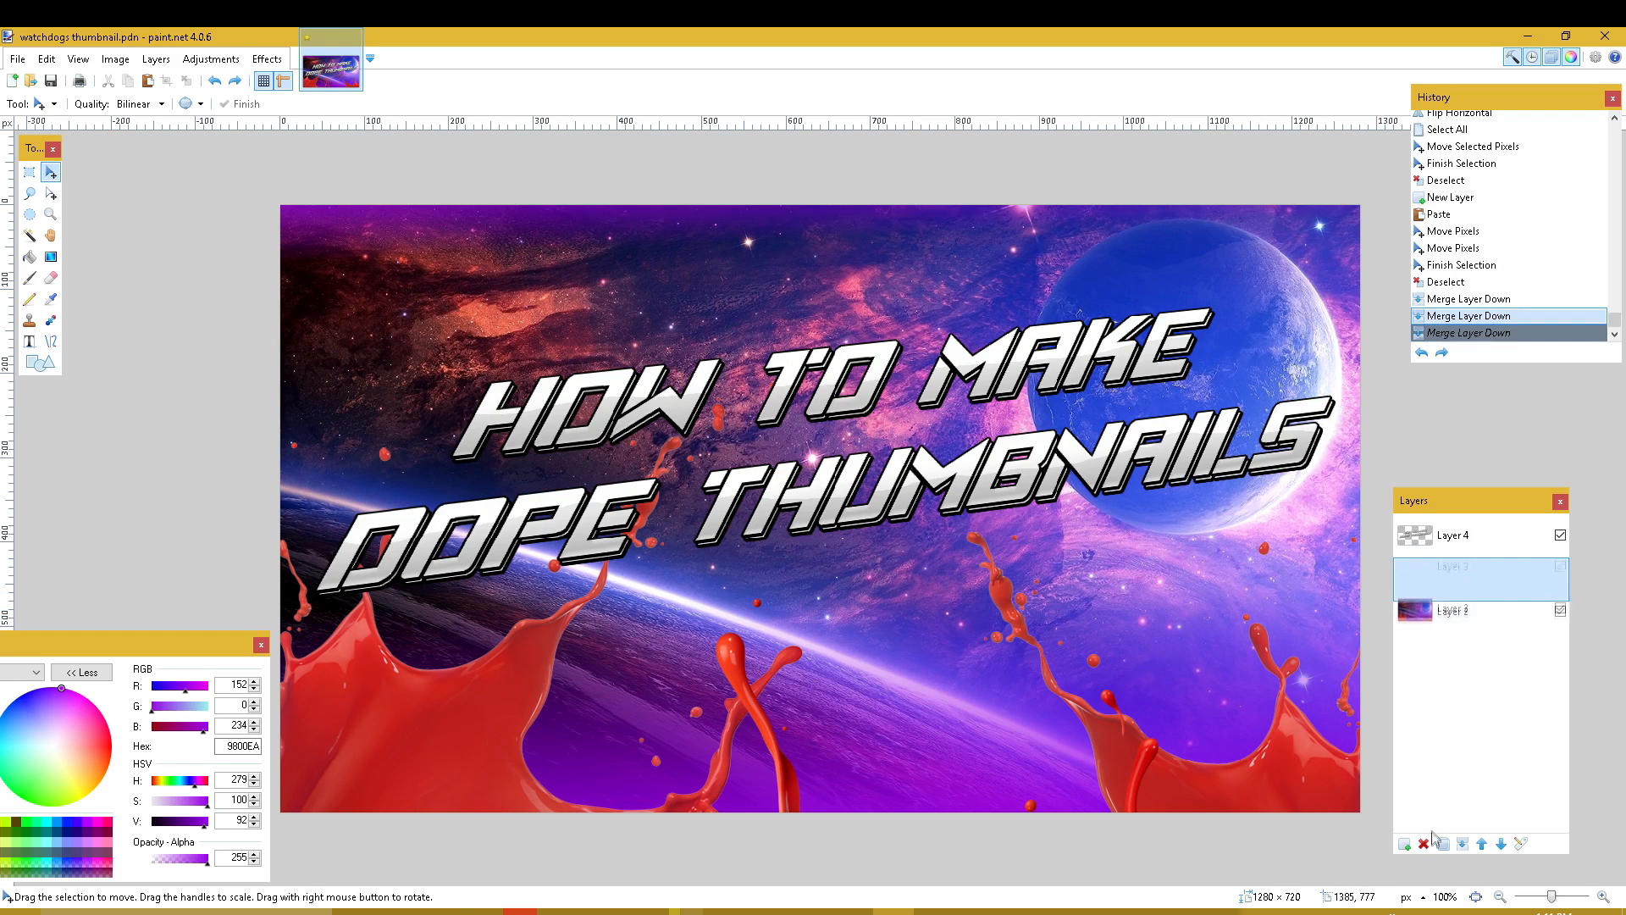
- Apply Duotone Light to the splatters on Layer 3 with Light Color 1 at 0, 0, 186 and Light Color 2 at 152, 0, 234
left_click(211, 58)
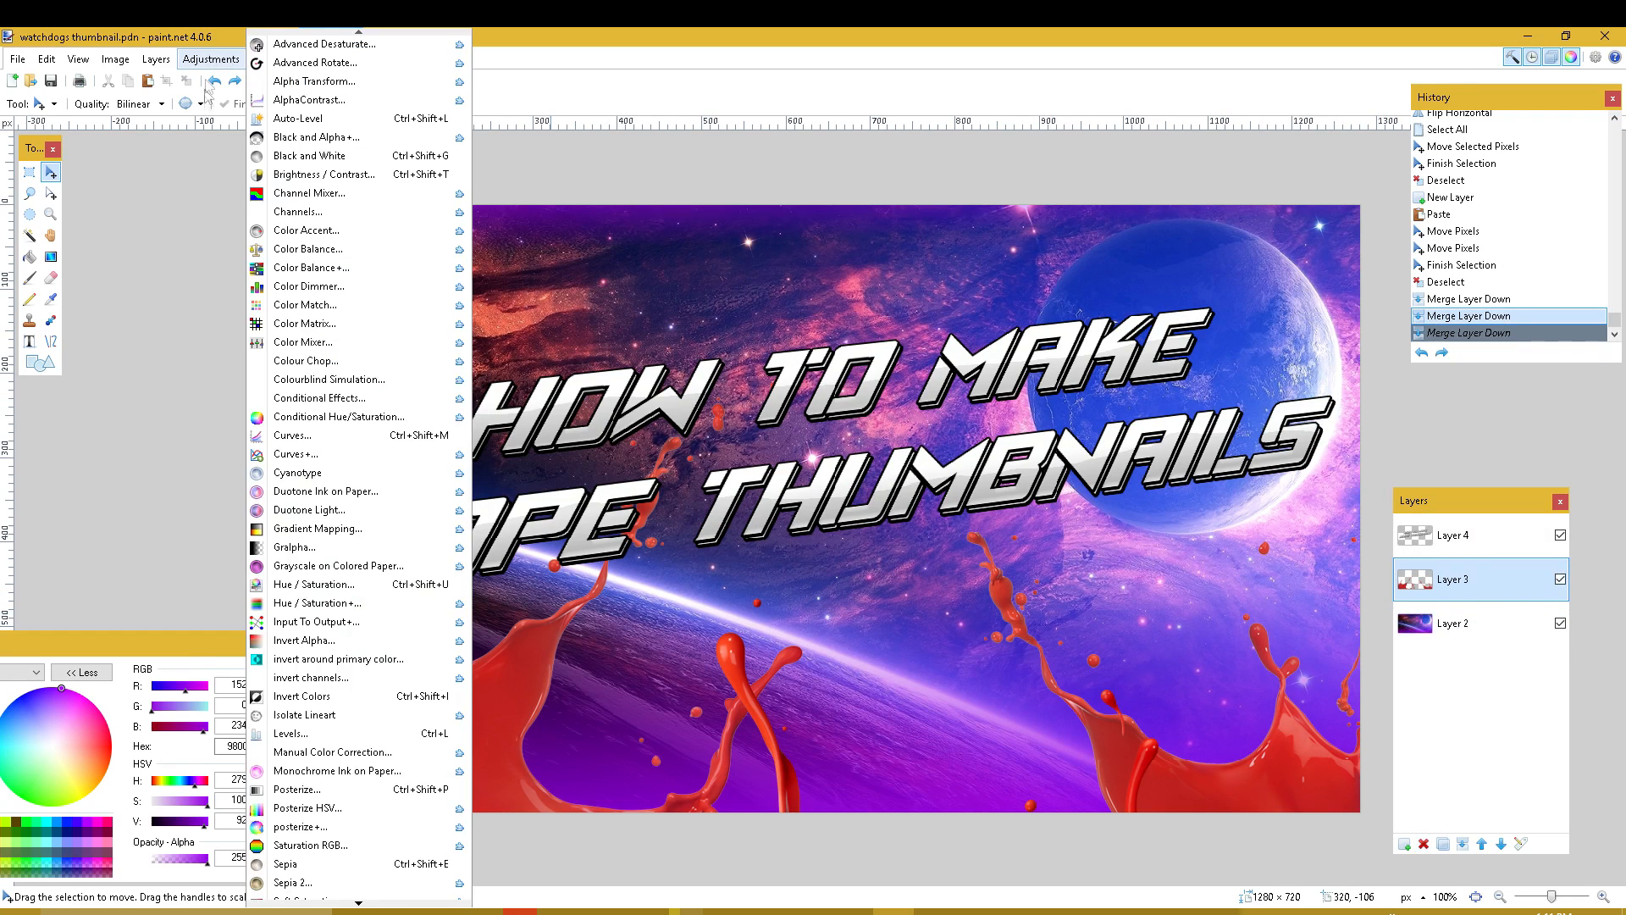
left_click(310, 509)
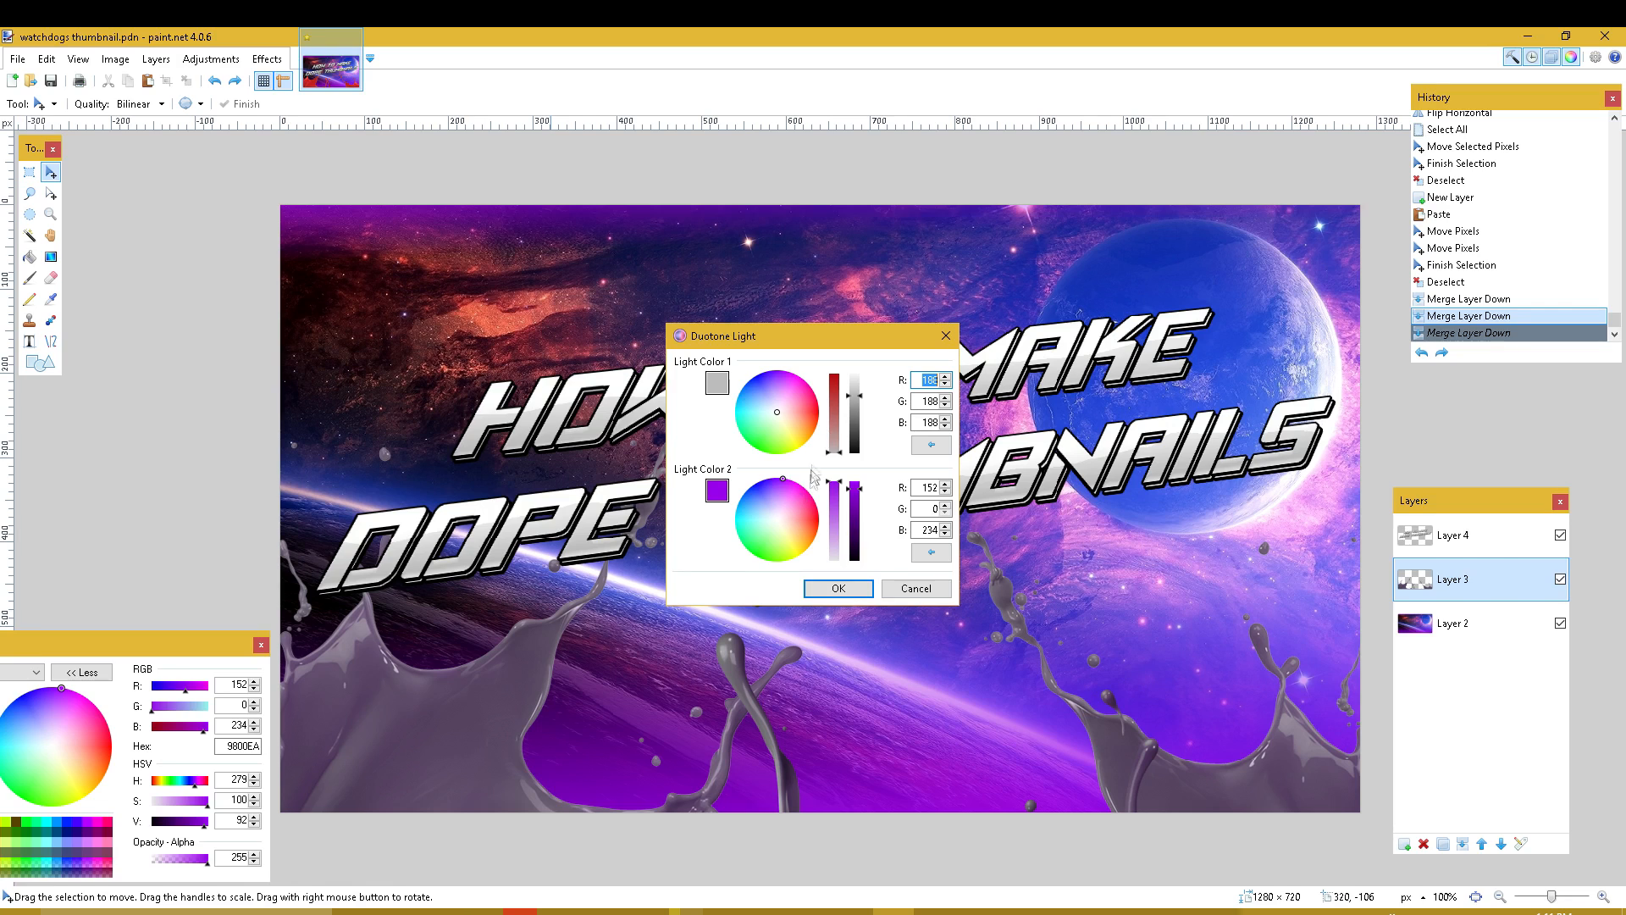
mouse_move(787, 401)
left_mouse_down()
mouse_move(774, 373)
mouse_move(738, 403)
mouse_move(748, 363)
left_mouse_up()
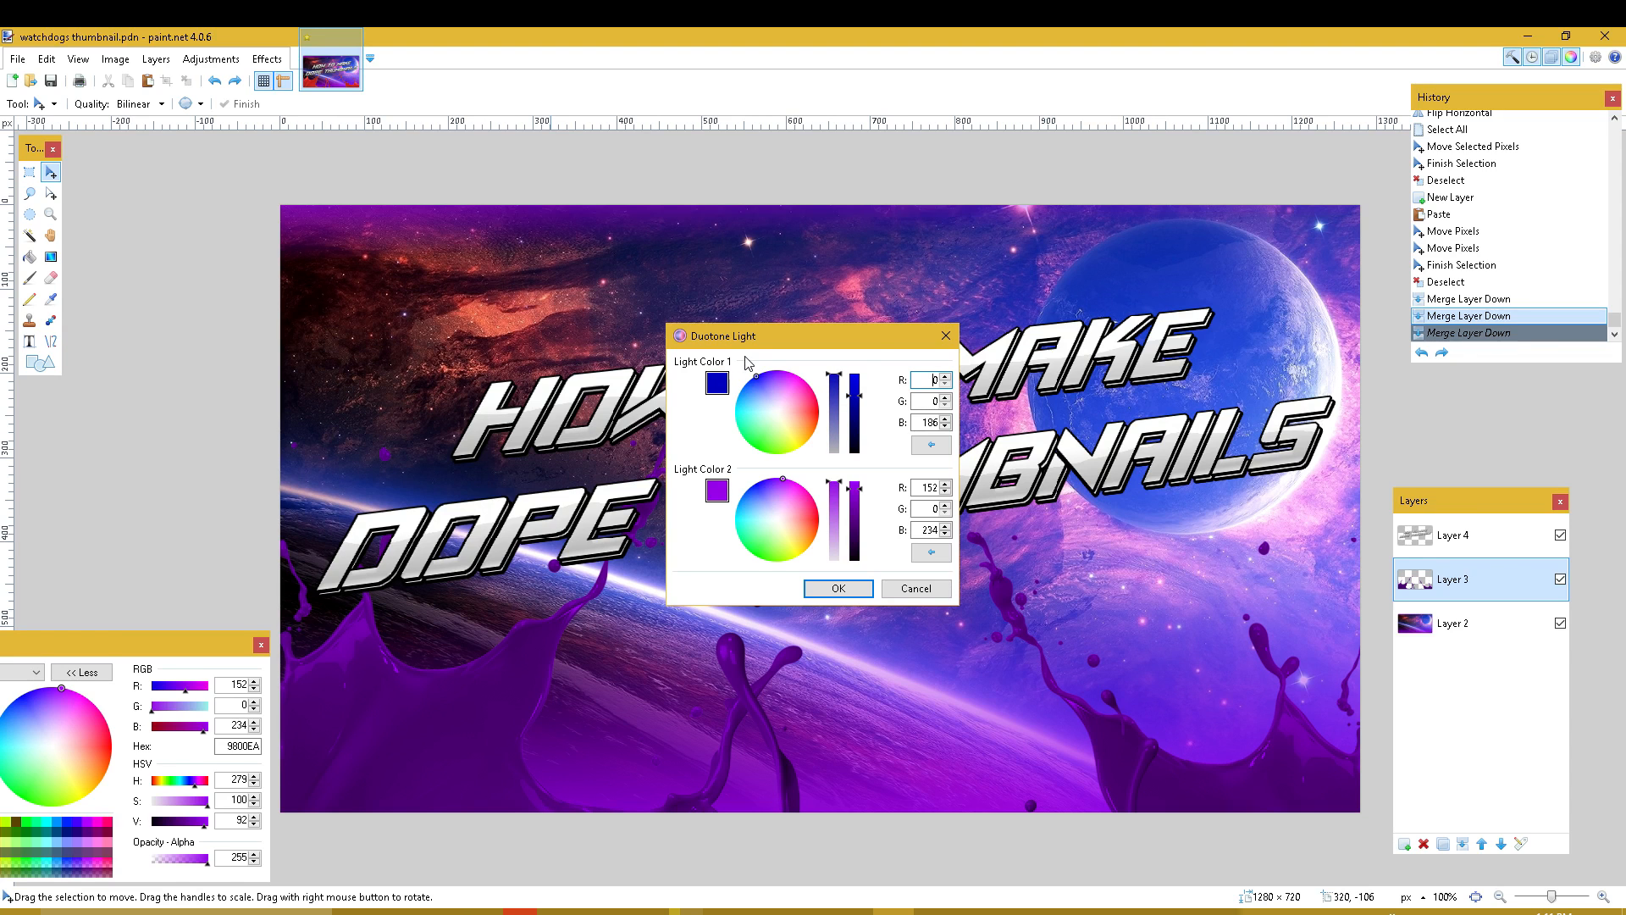
left_click_drag(848, 337, 228, 222)
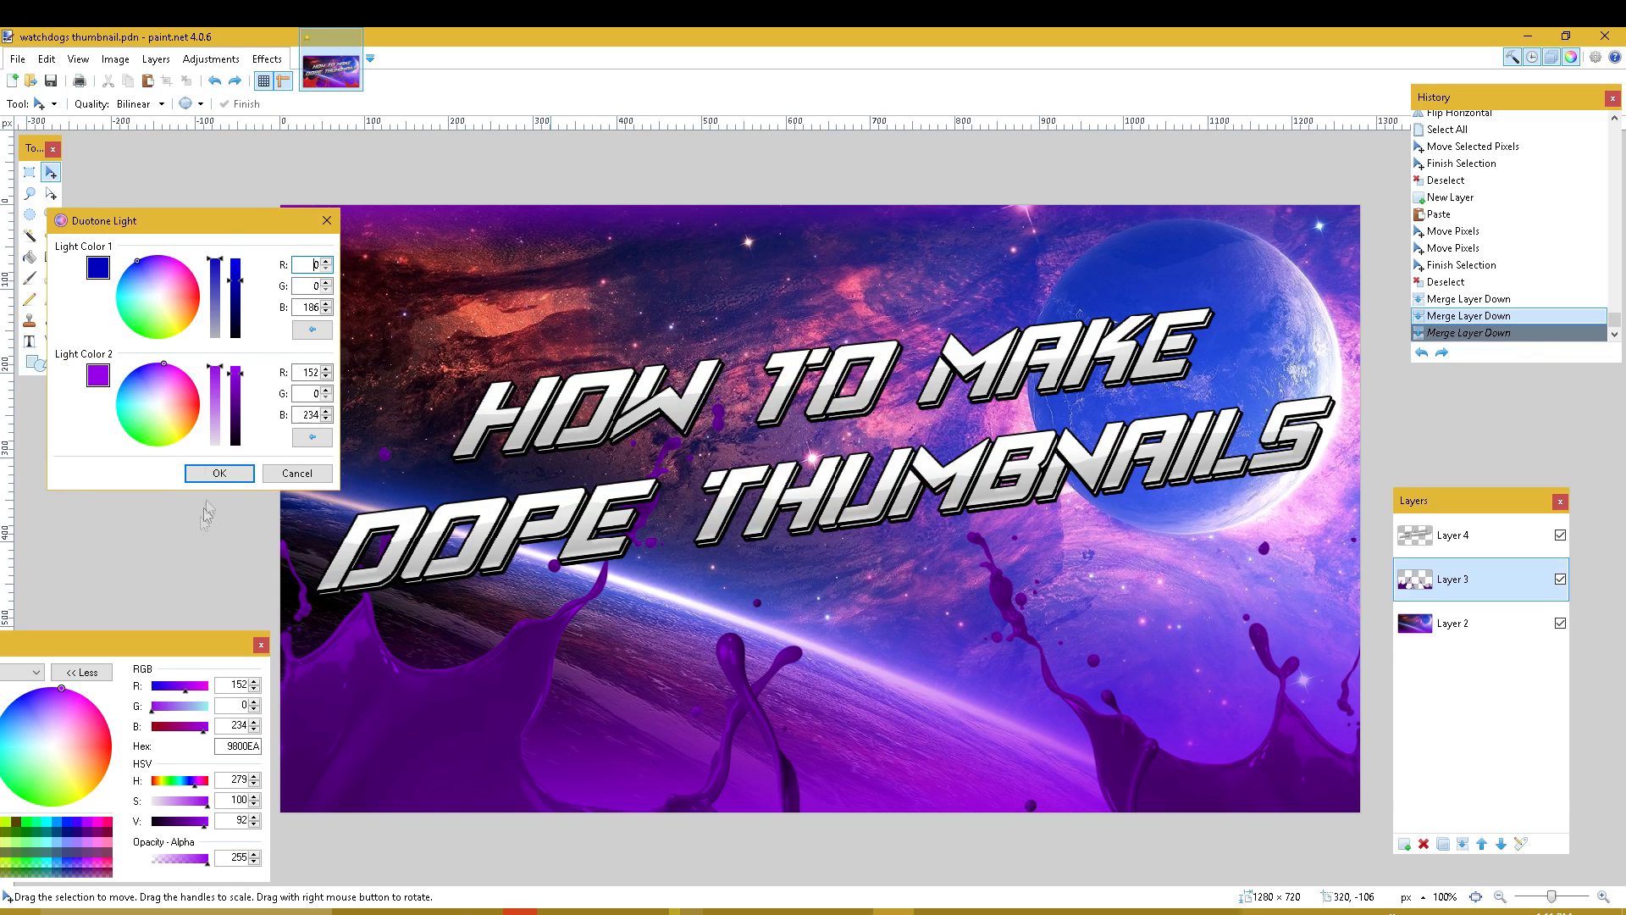
left_click(204, 471)
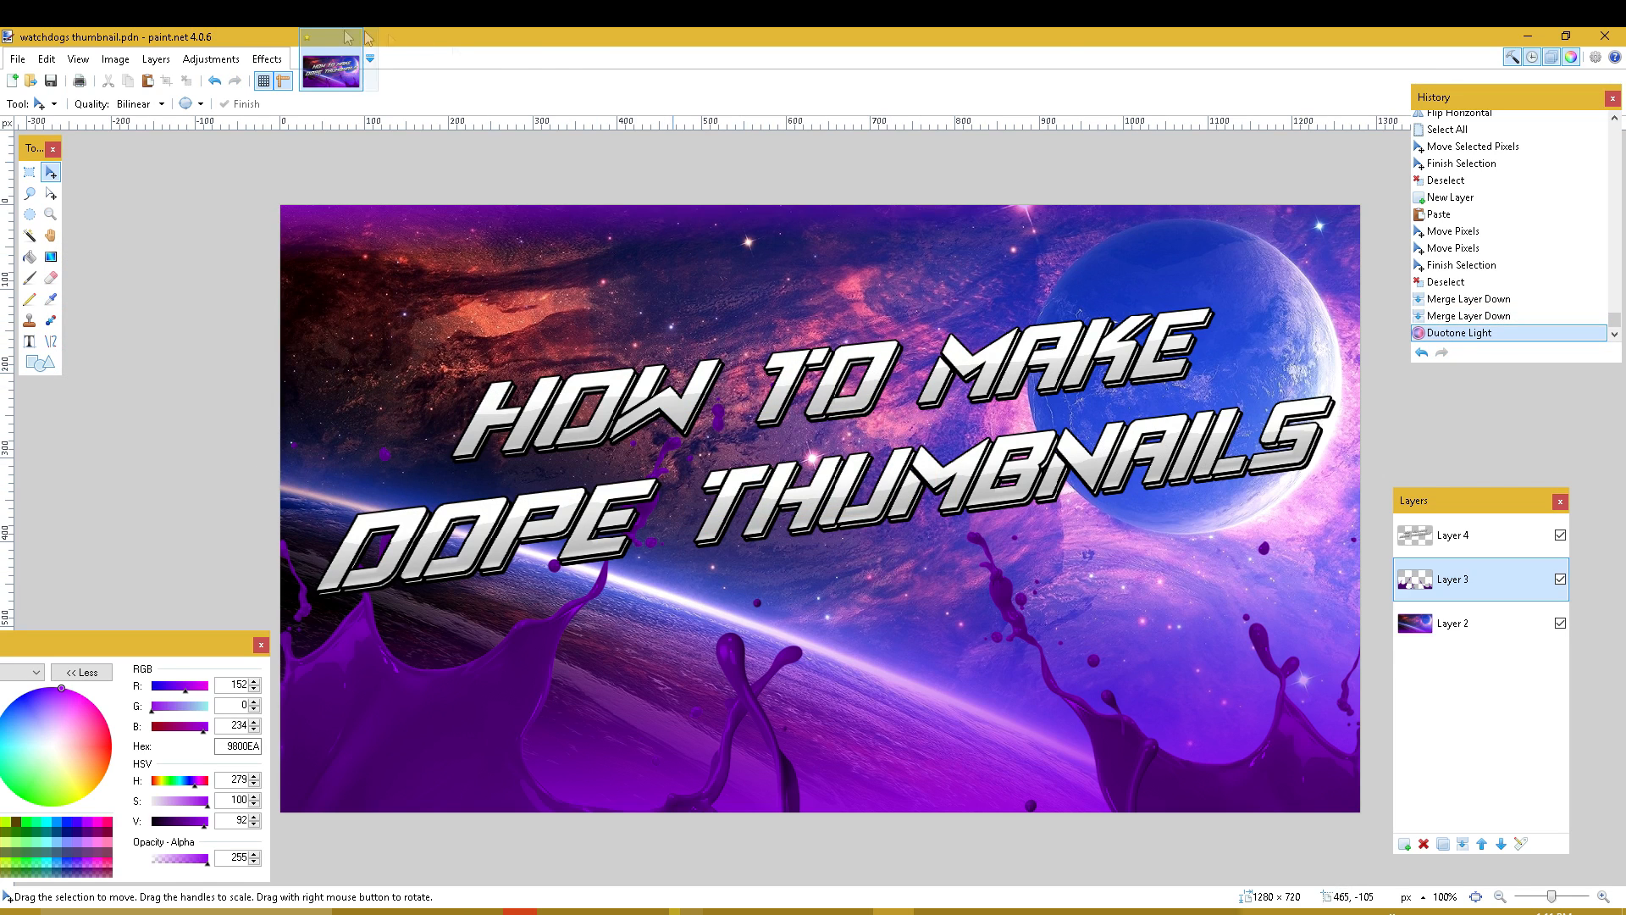
left_click(267, 59)
key("Escape")
left_click(1459, 626)
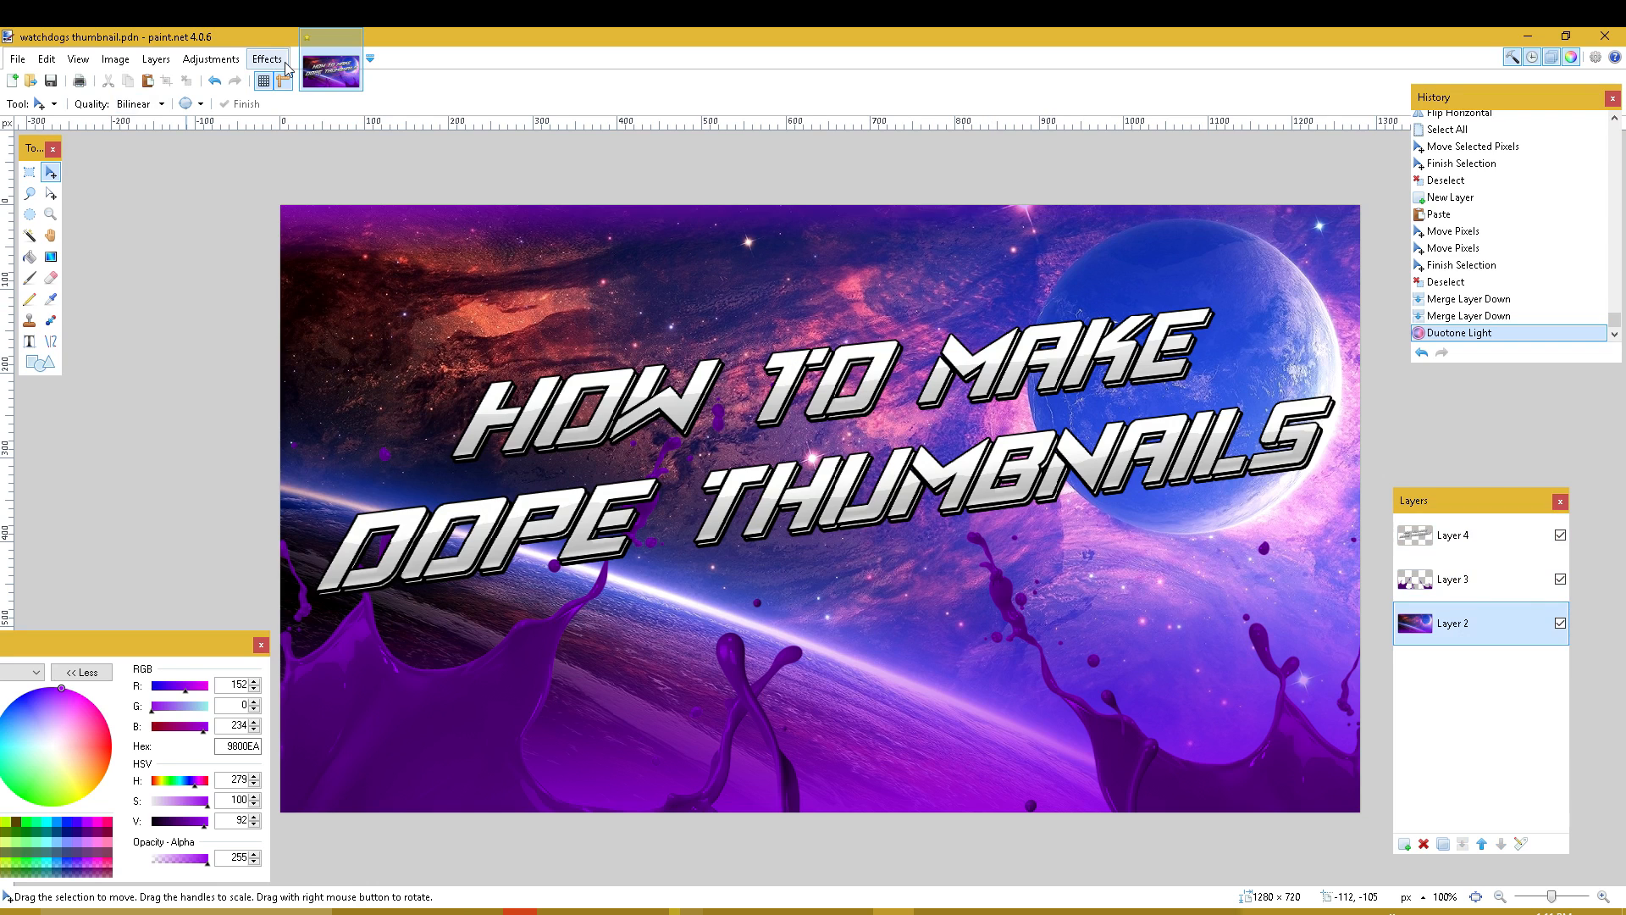
left_click(204, 59)
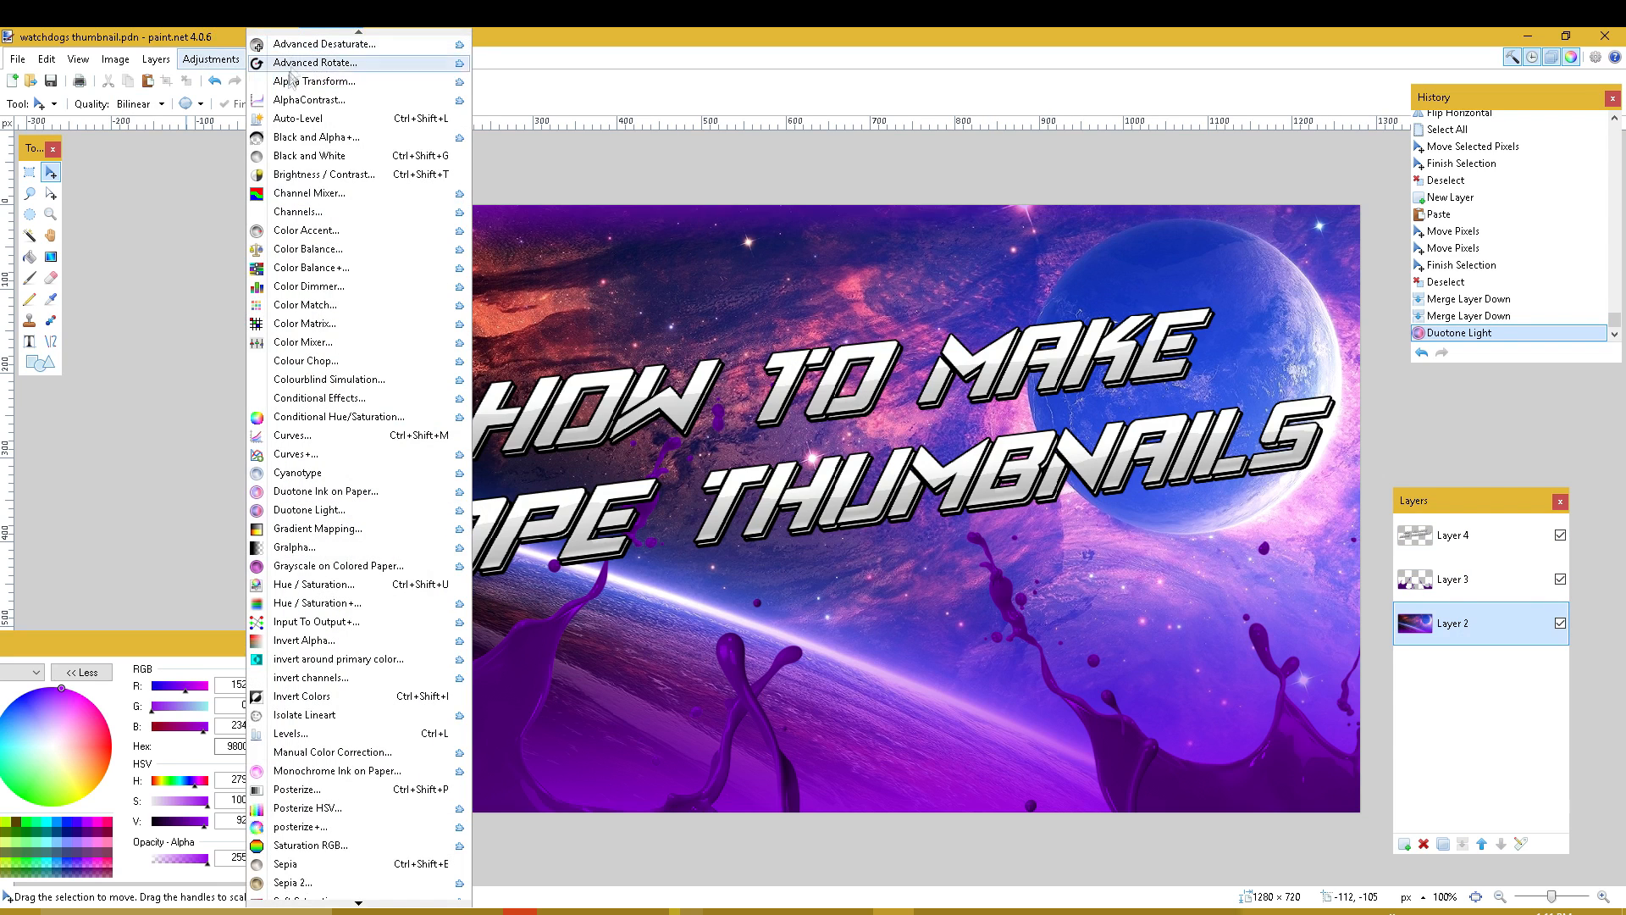
left_click(227, 47)
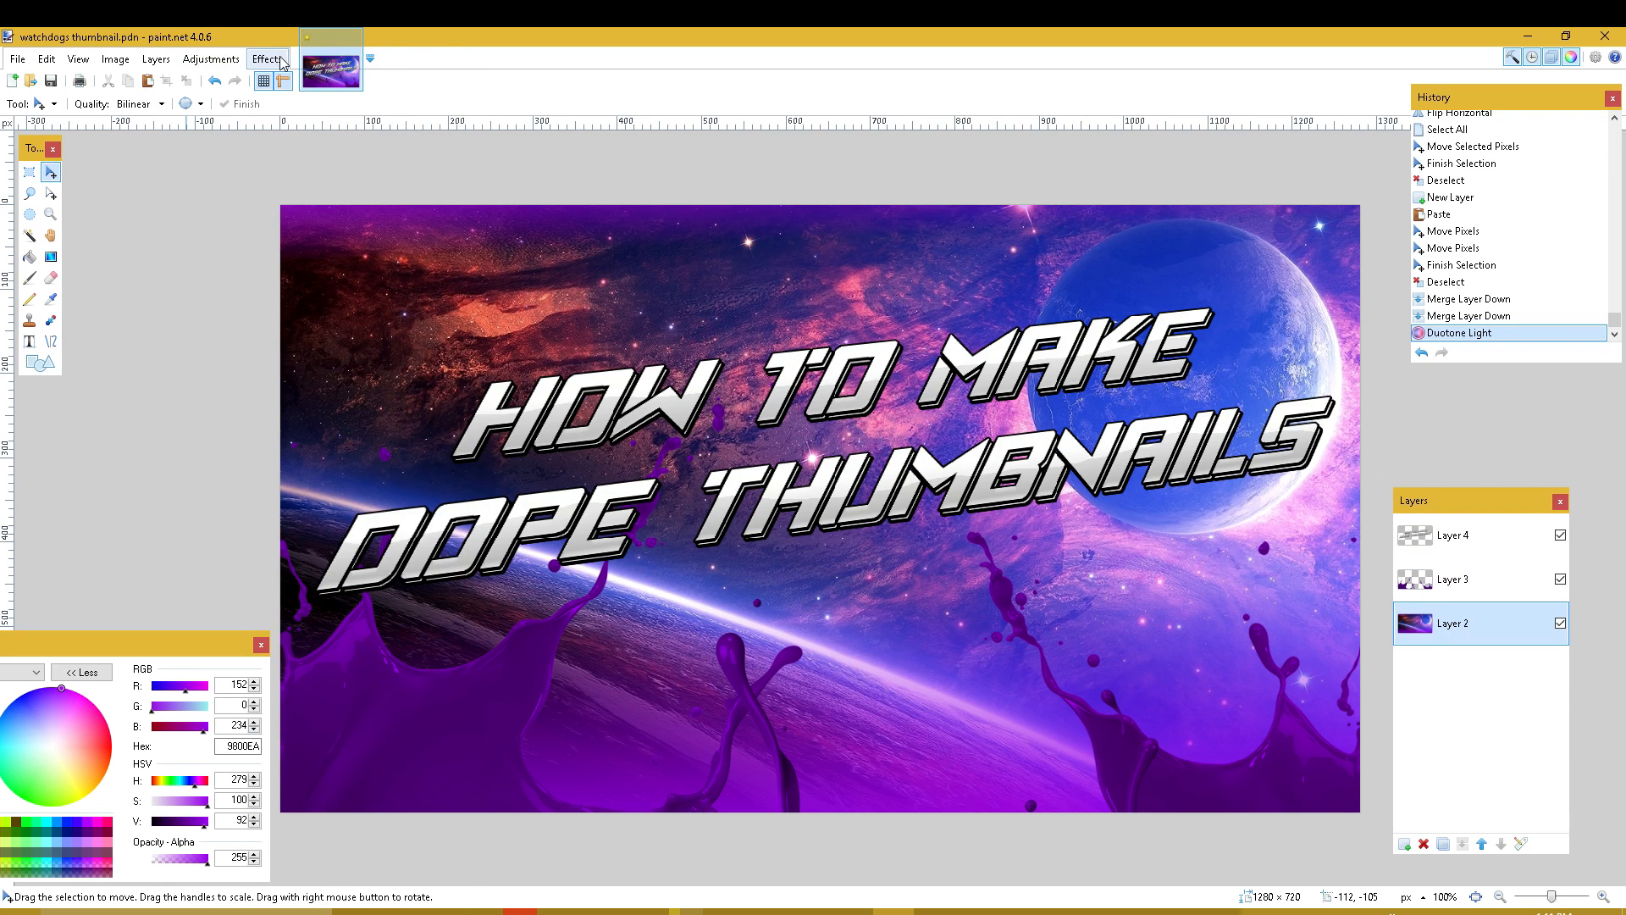
left_click(266, 60)
left_click(109, 38)
- Save the image to the Desktop as a JPEG named How To Make Thumbnails
left_click(17, 58)
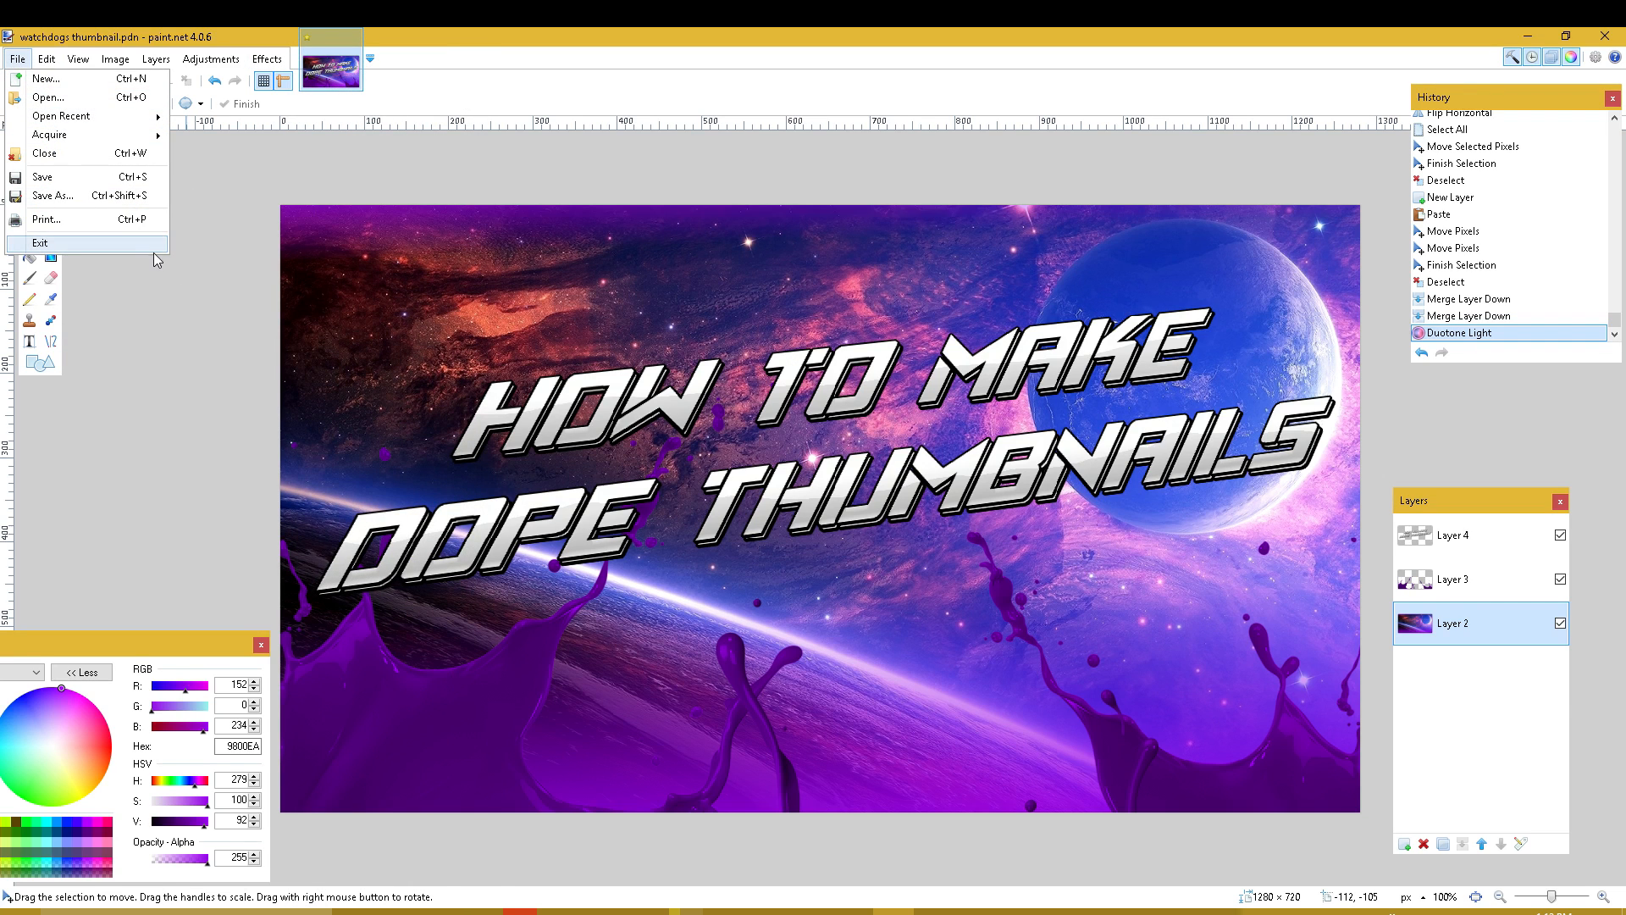
left_click(85, 196)
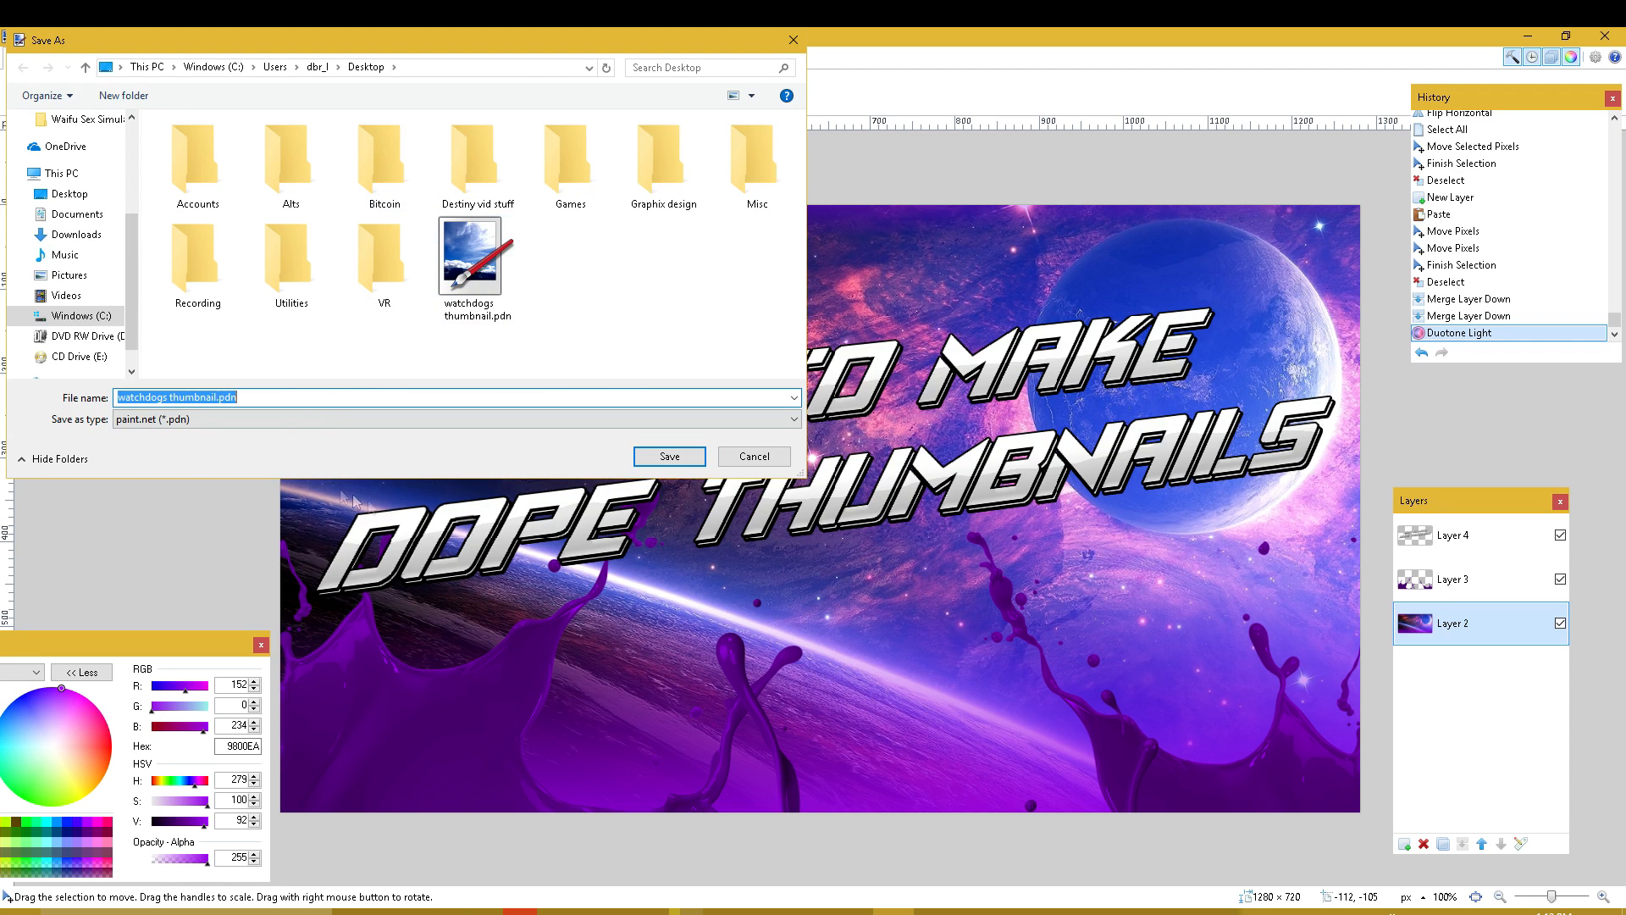
left_click(304, 419)
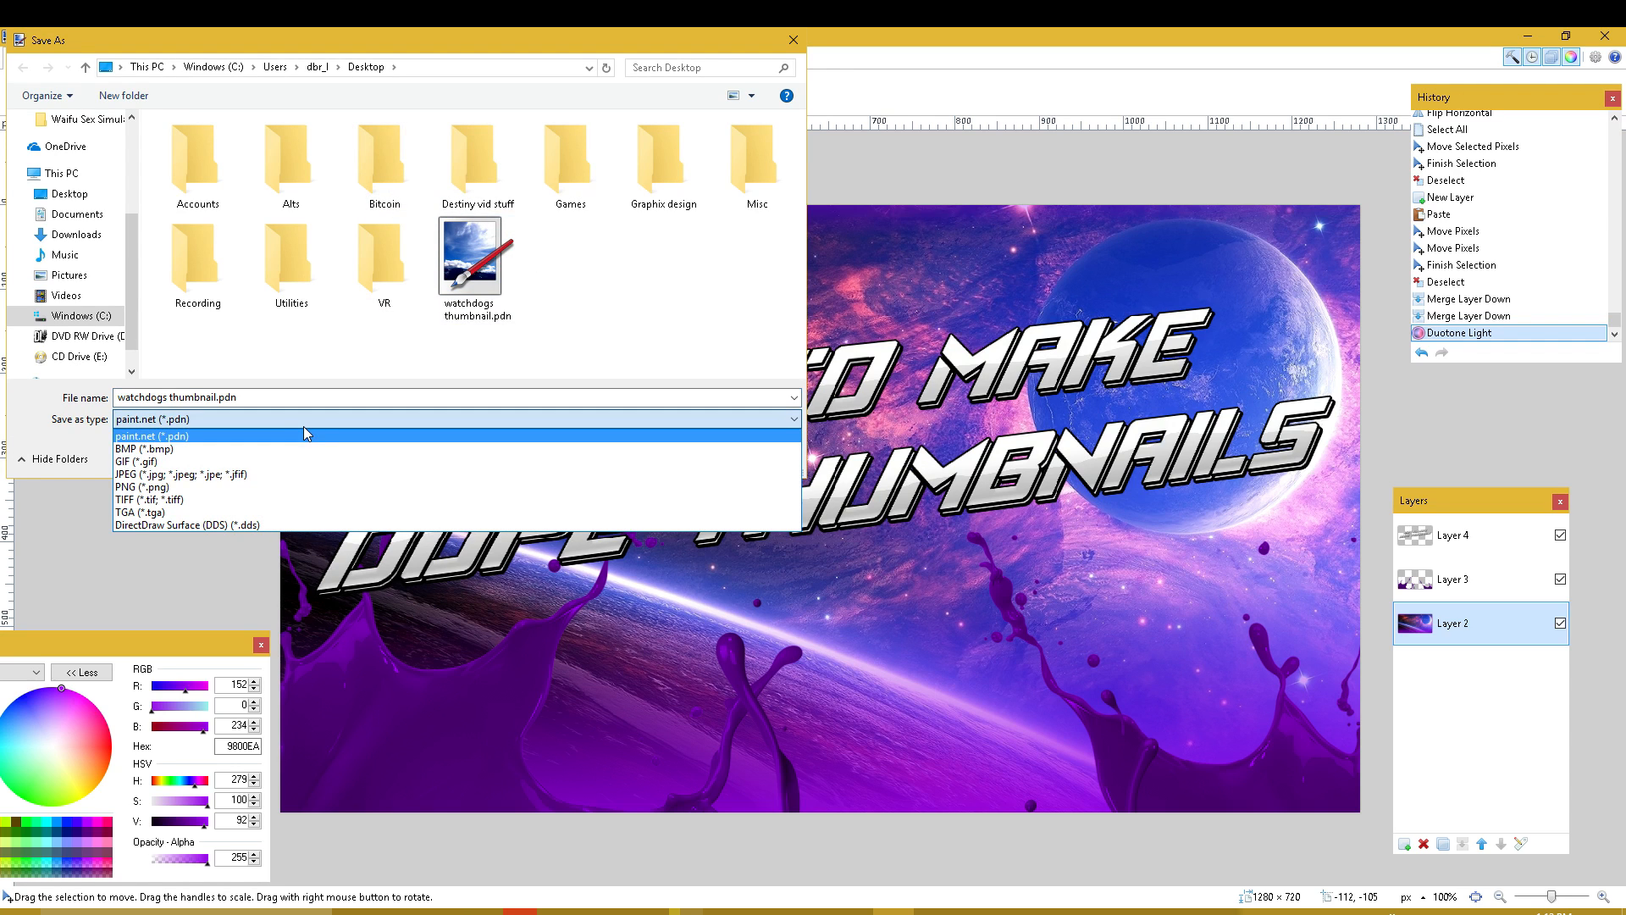
left_click(179, 475)
left_click(246, 421)
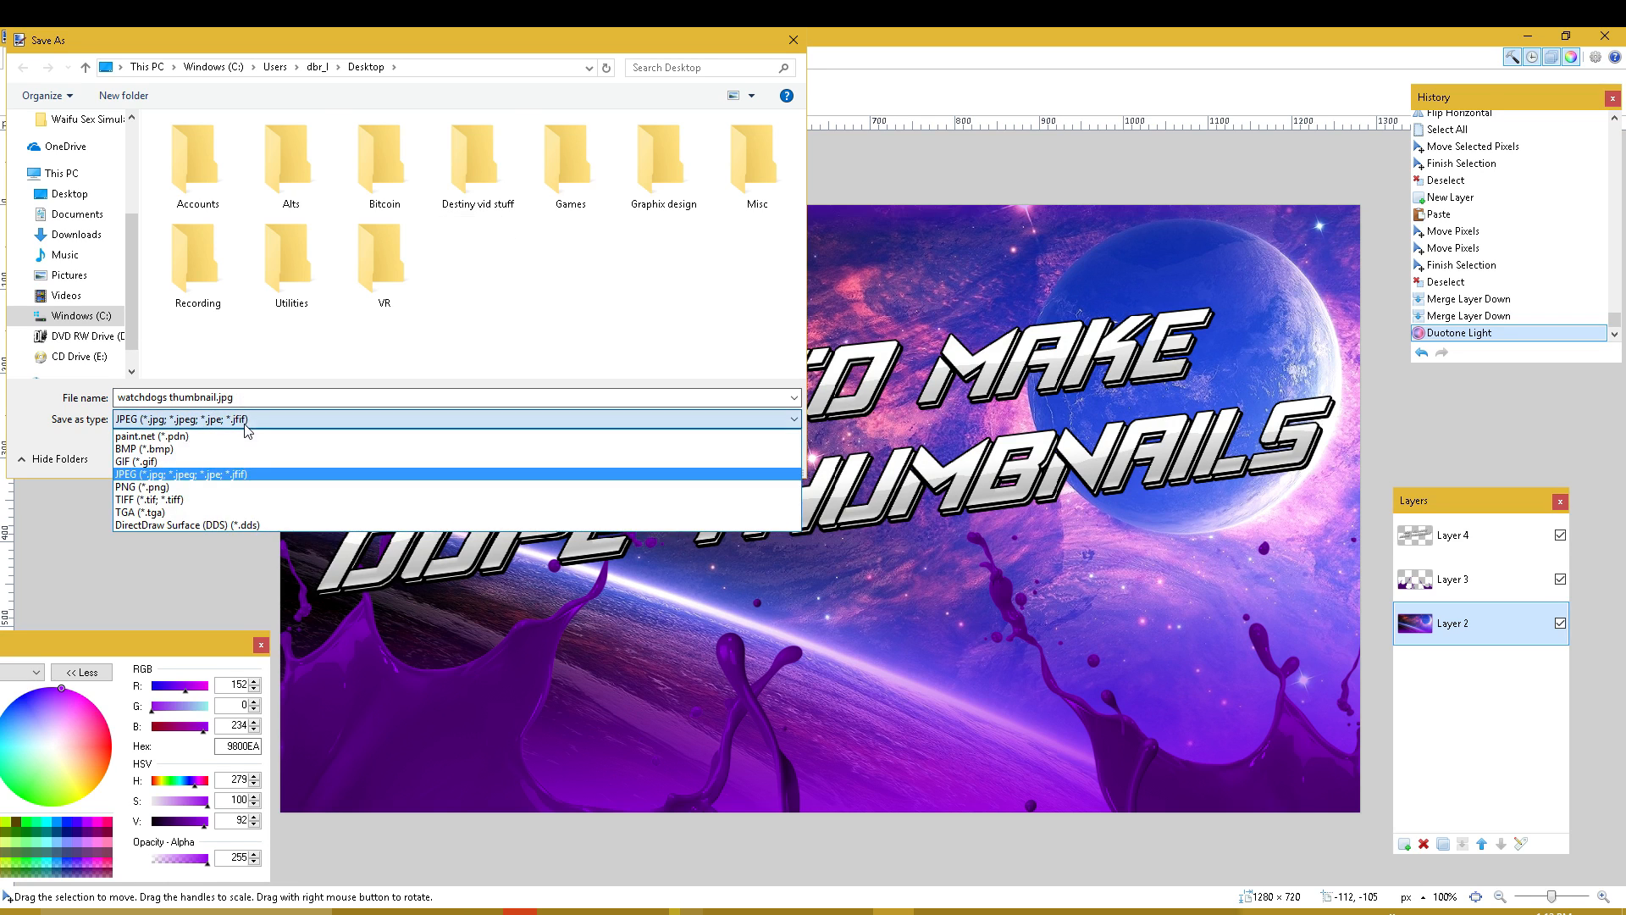
left_click(241, 404)
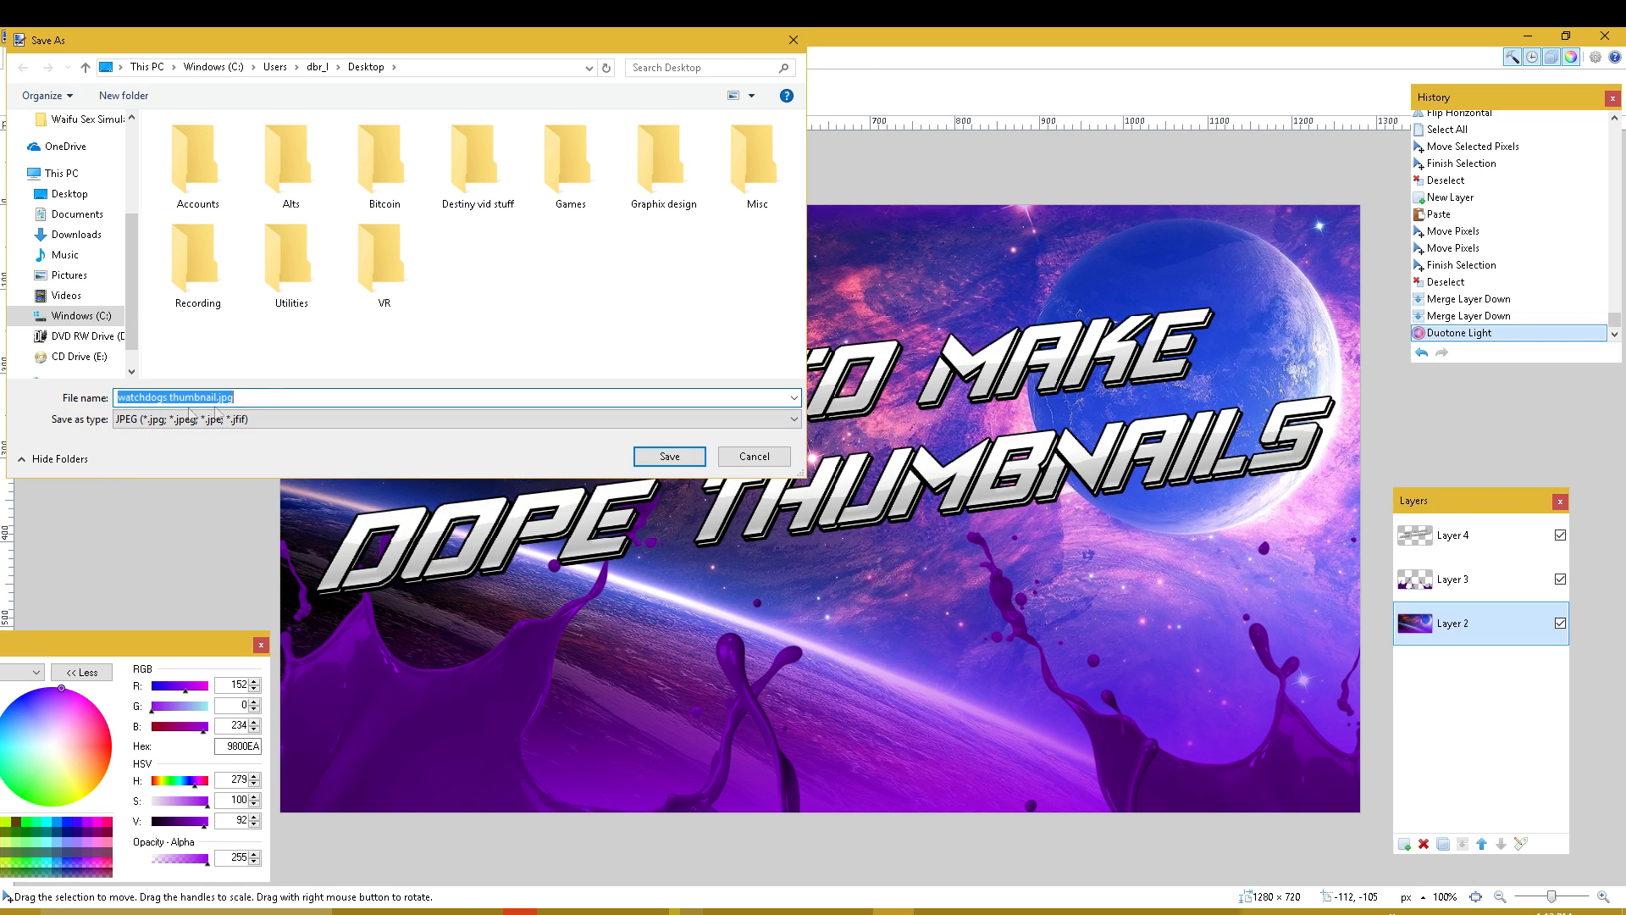
key("BackSpace")
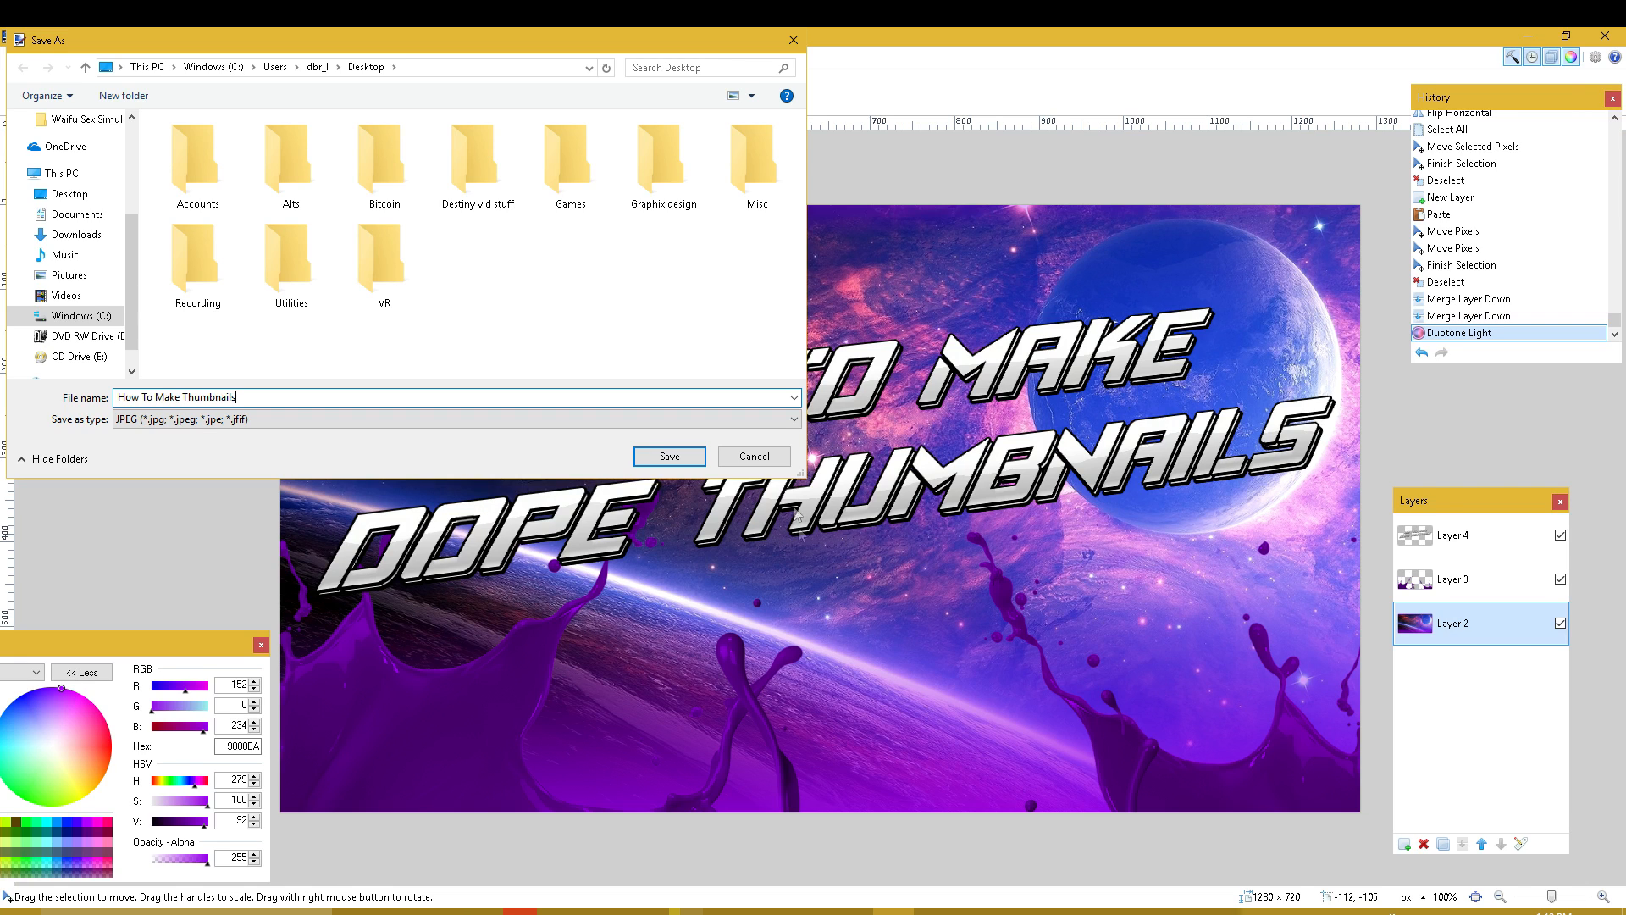
left_click(669, 456)
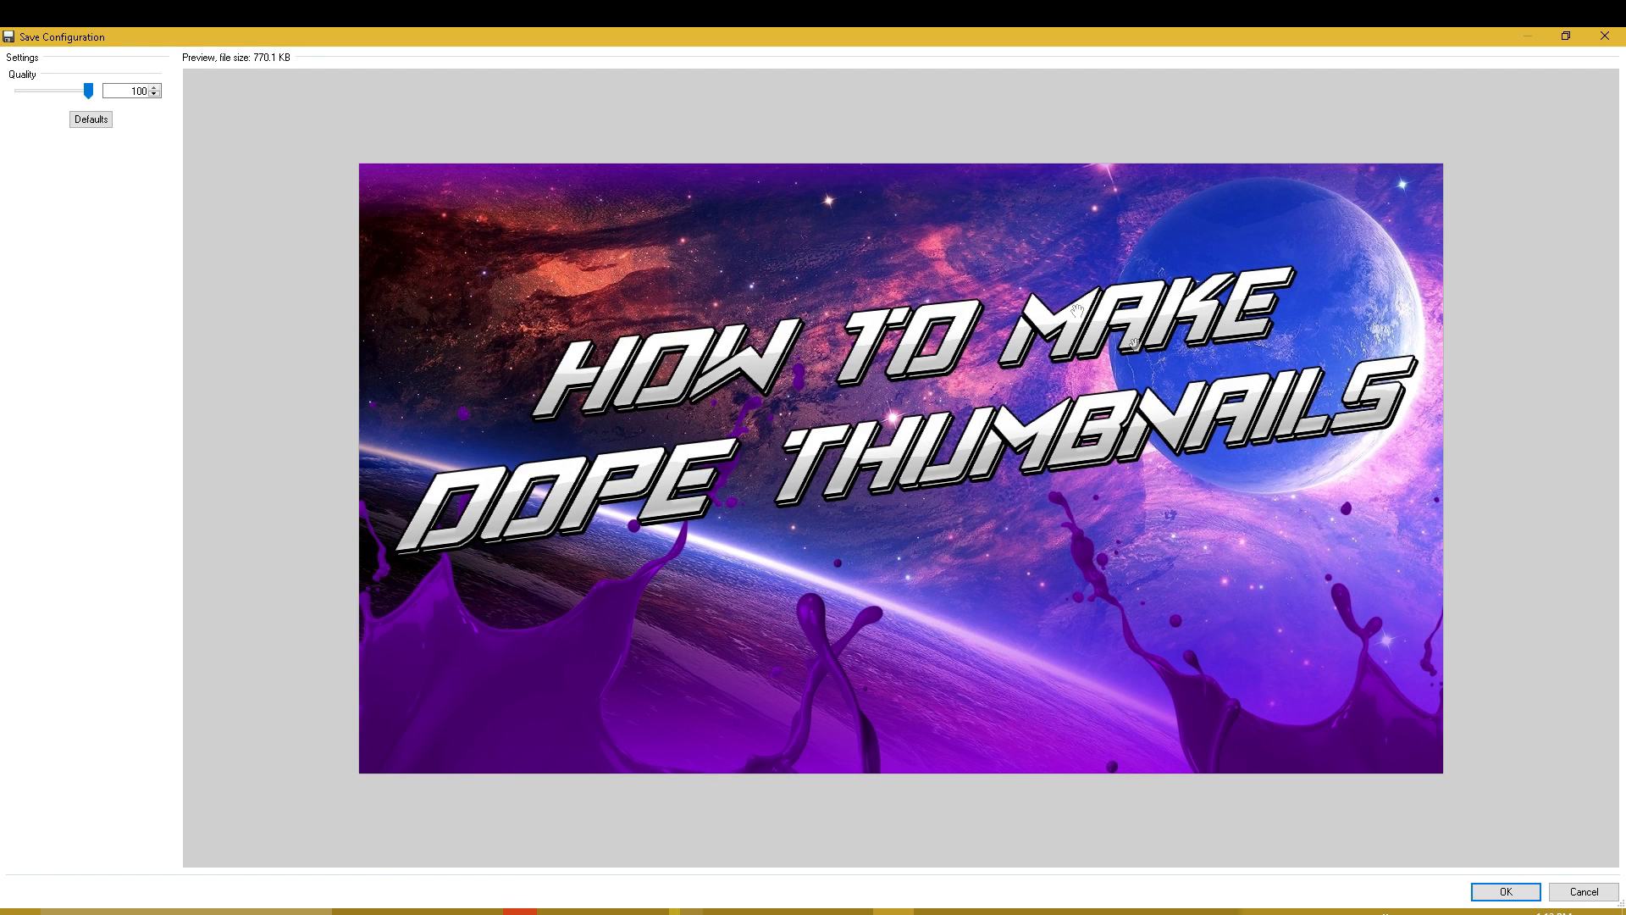
- Accept JPEG quality 100 and flatten the image to complete the save
left_click_drag(90, 91, 249, 82)
left_click(1505, 892)
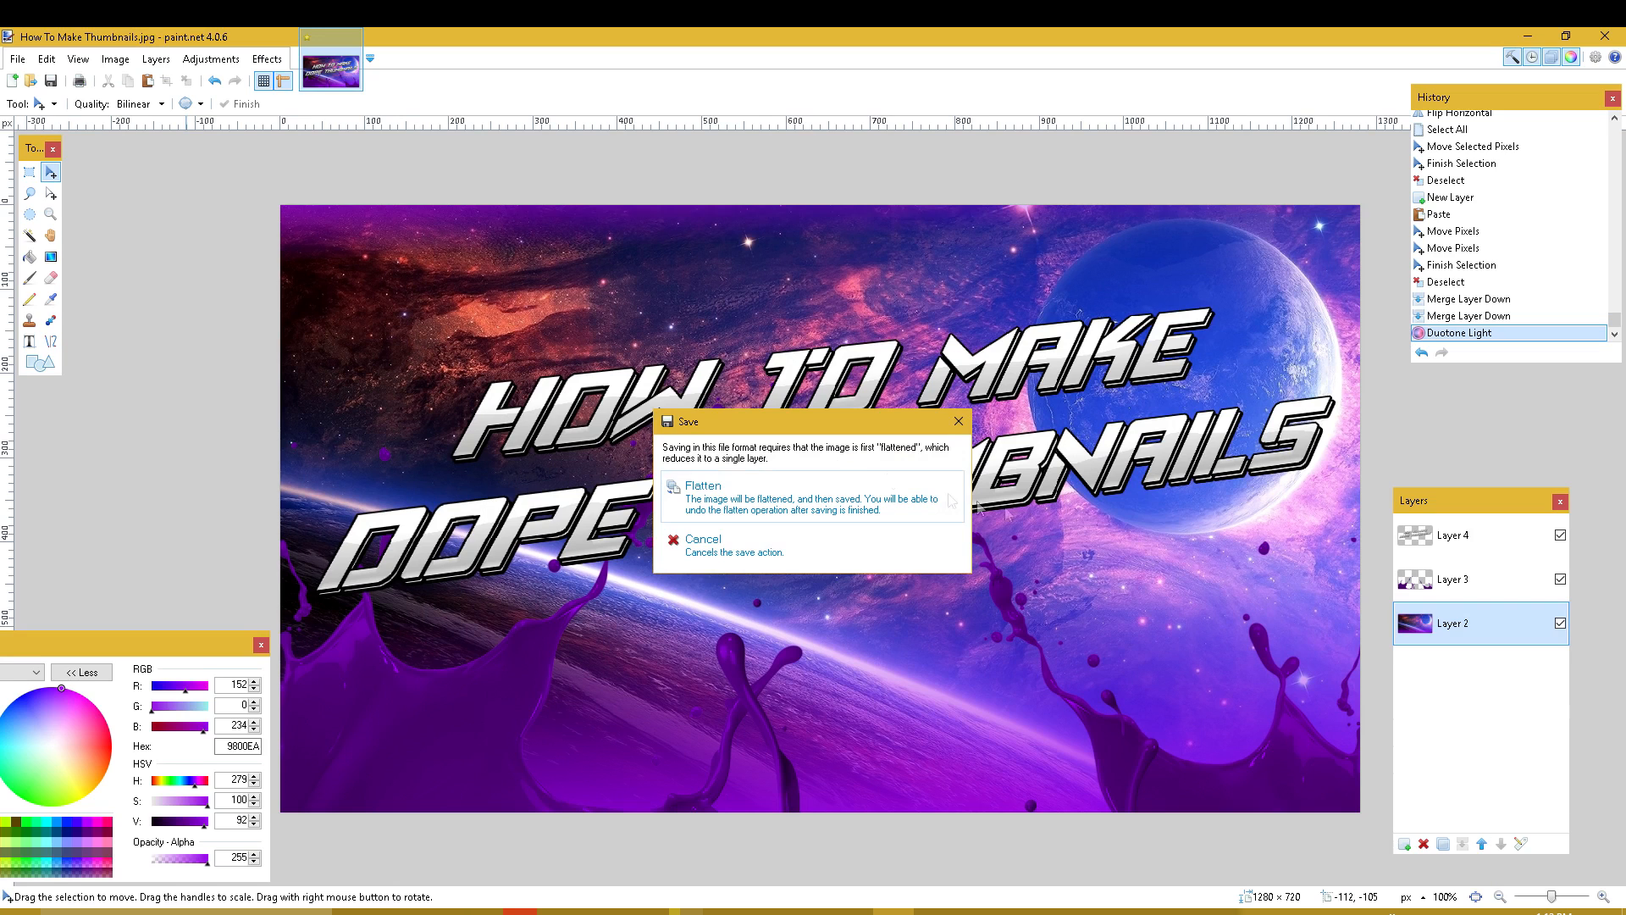
left_click(751, 497)
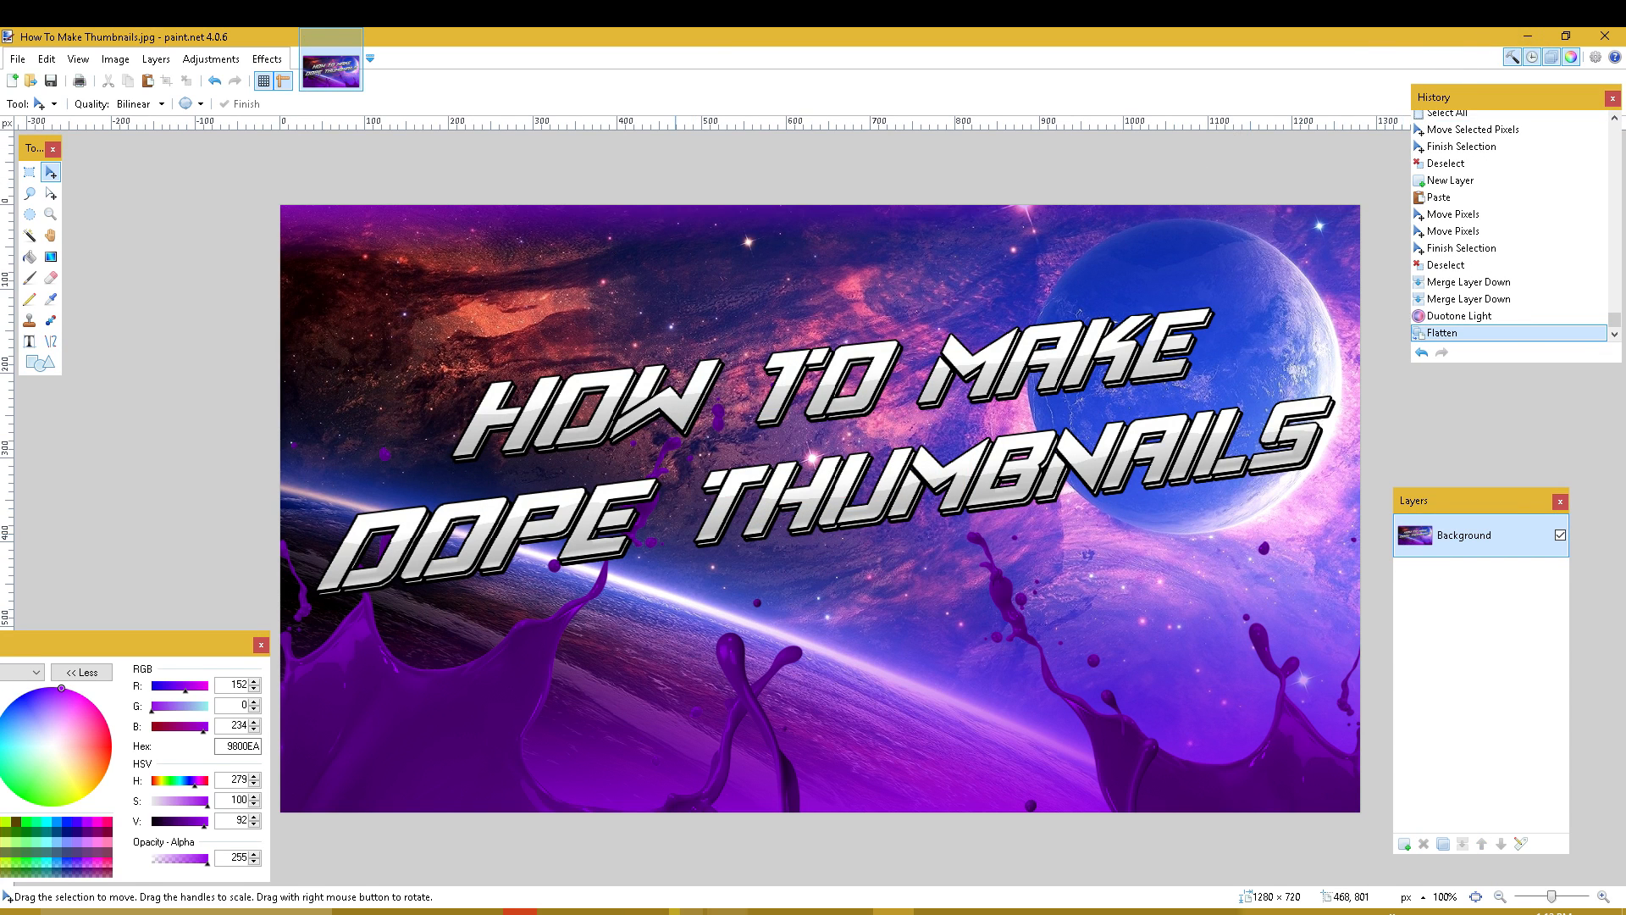
mouse_move(643, 911)
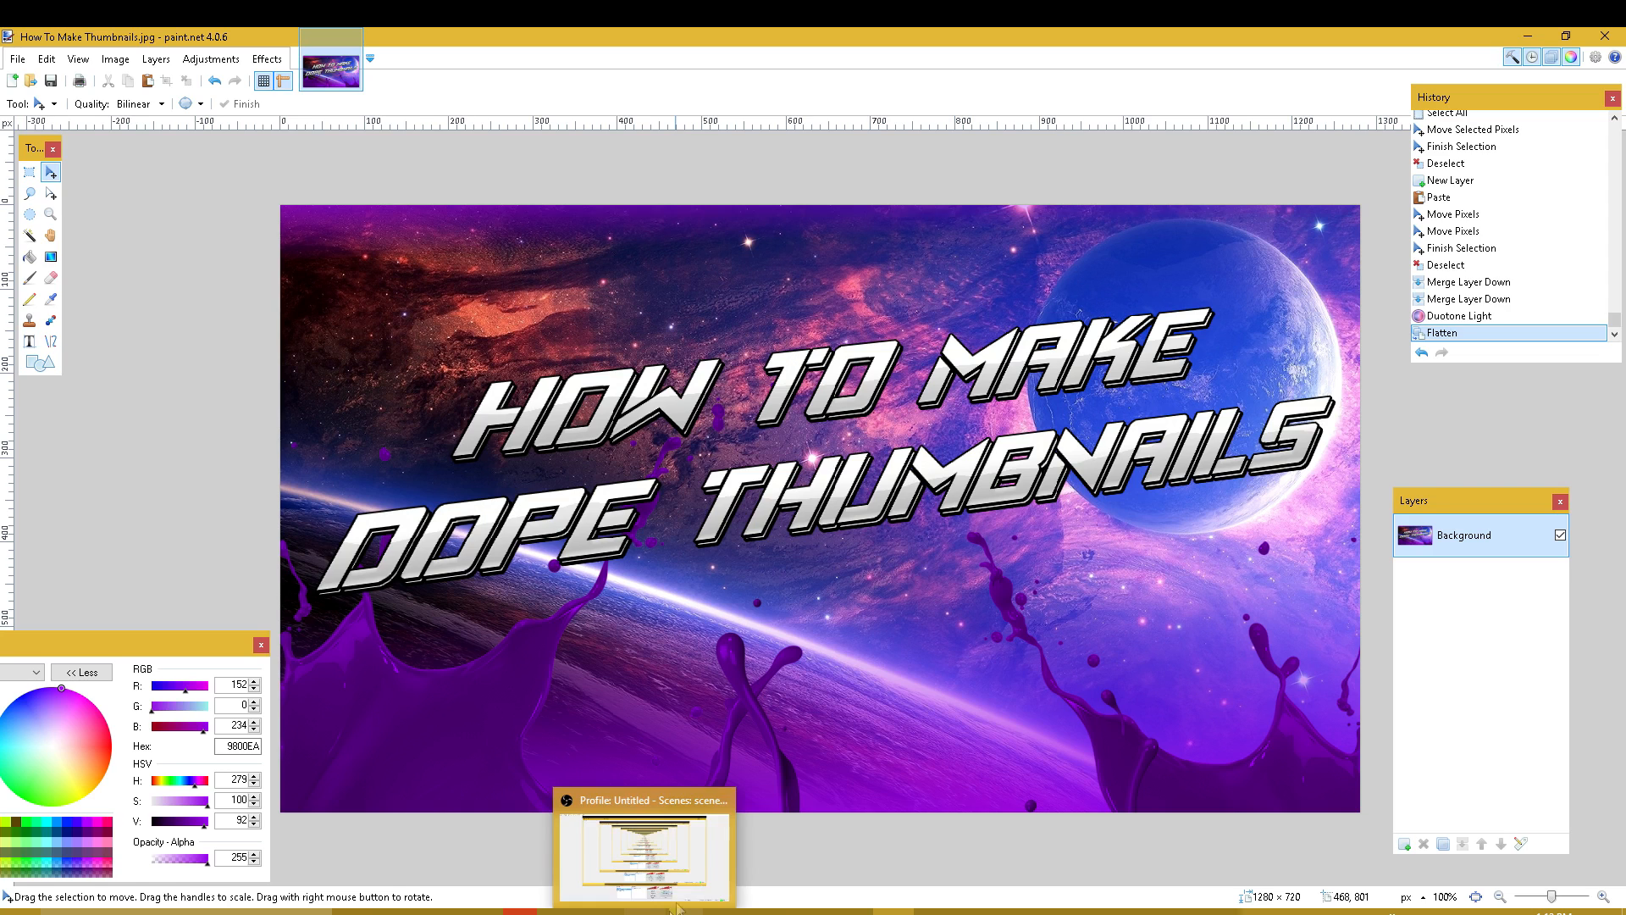